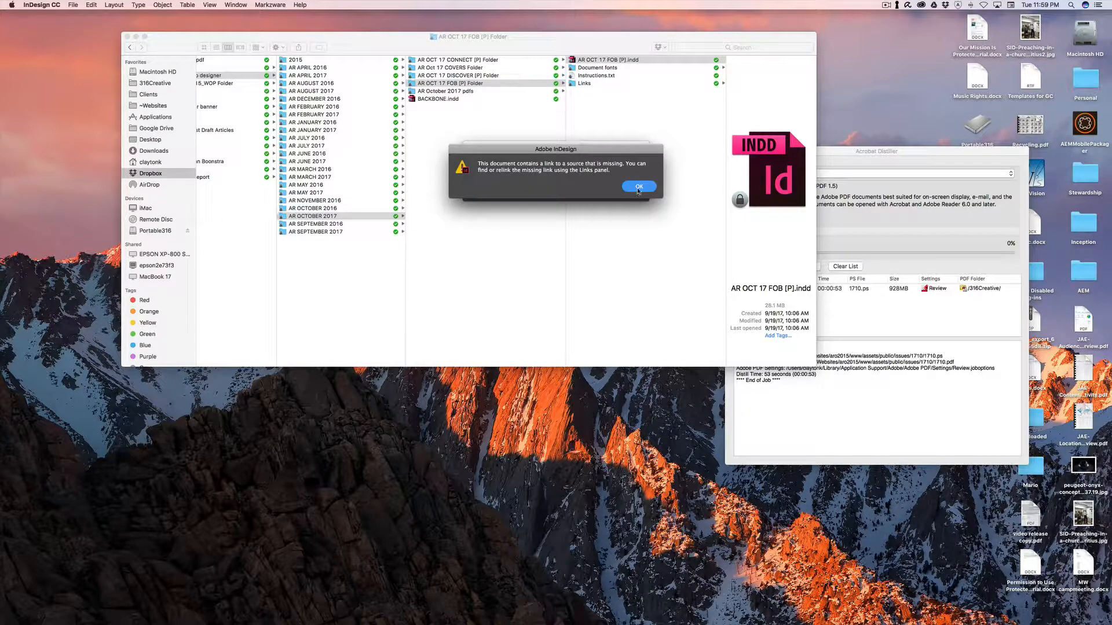
Dismiss the missing-link warning and go to the Editorial article on page 5 of the magazine document.
left_click(638, 186)
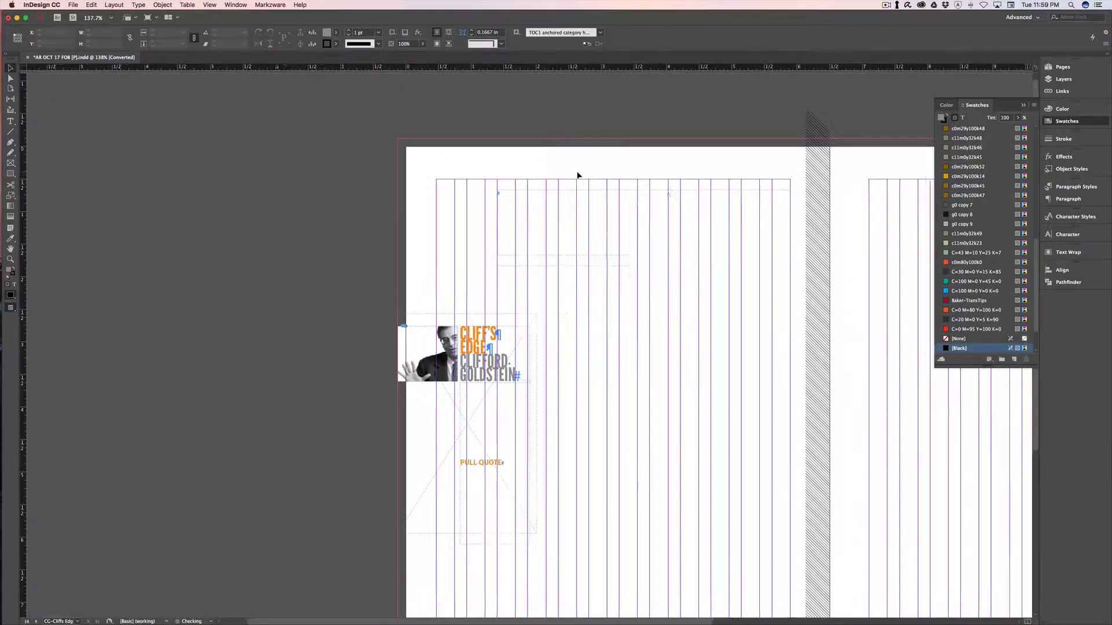
scroll(578, 175, "right", 5)
scroll(577, 176, "down", 1)
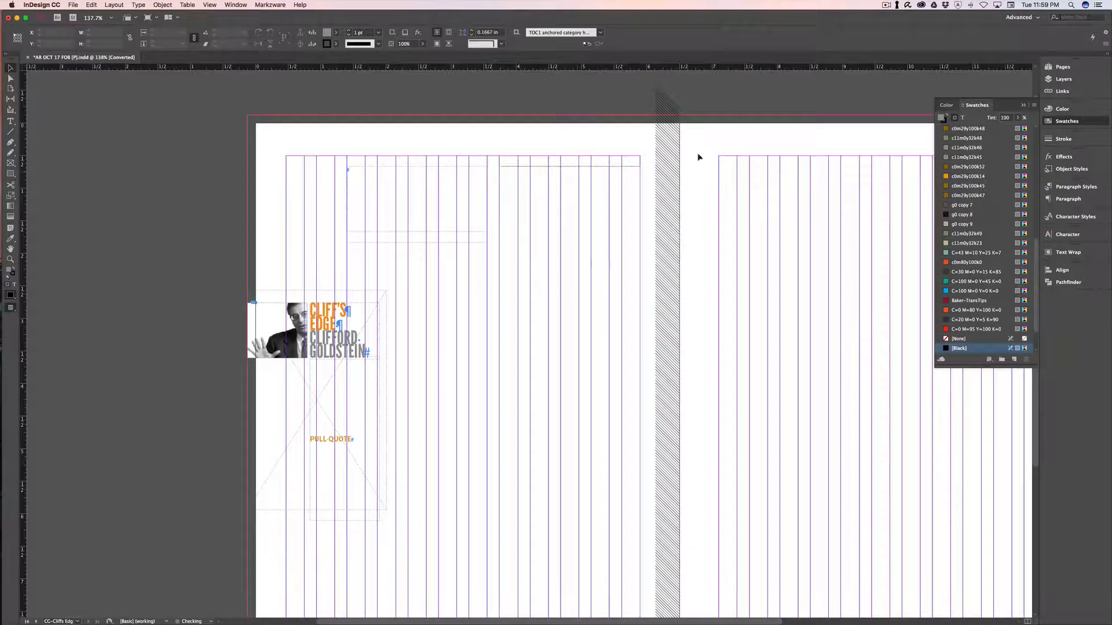
left_click(1062, 67)
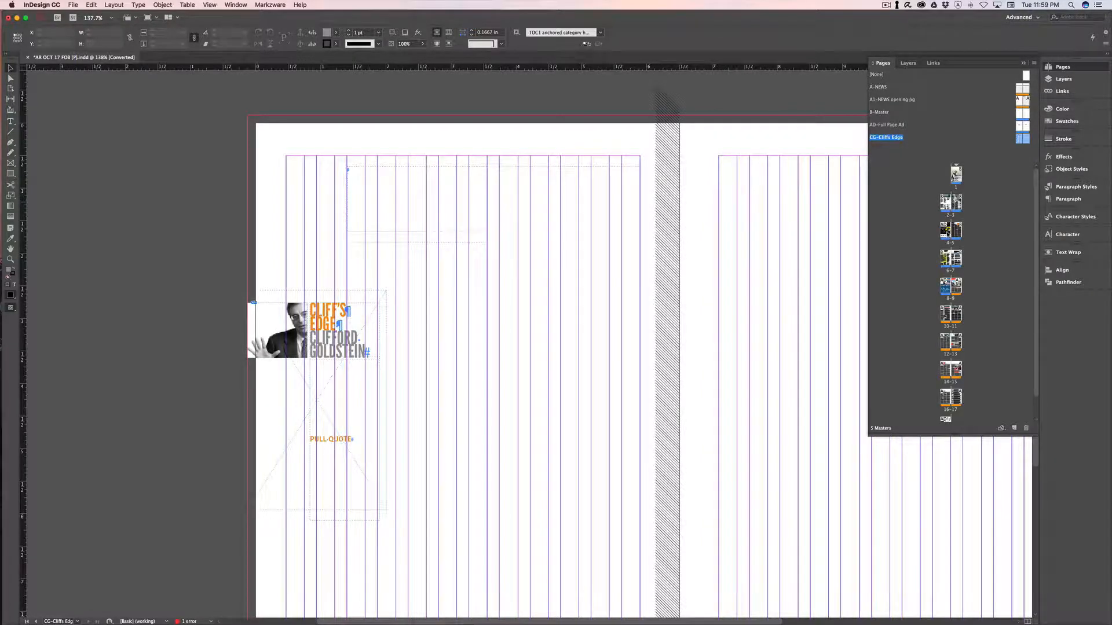
double_click(951, 232)
scroll(583, 242, "down", 2)
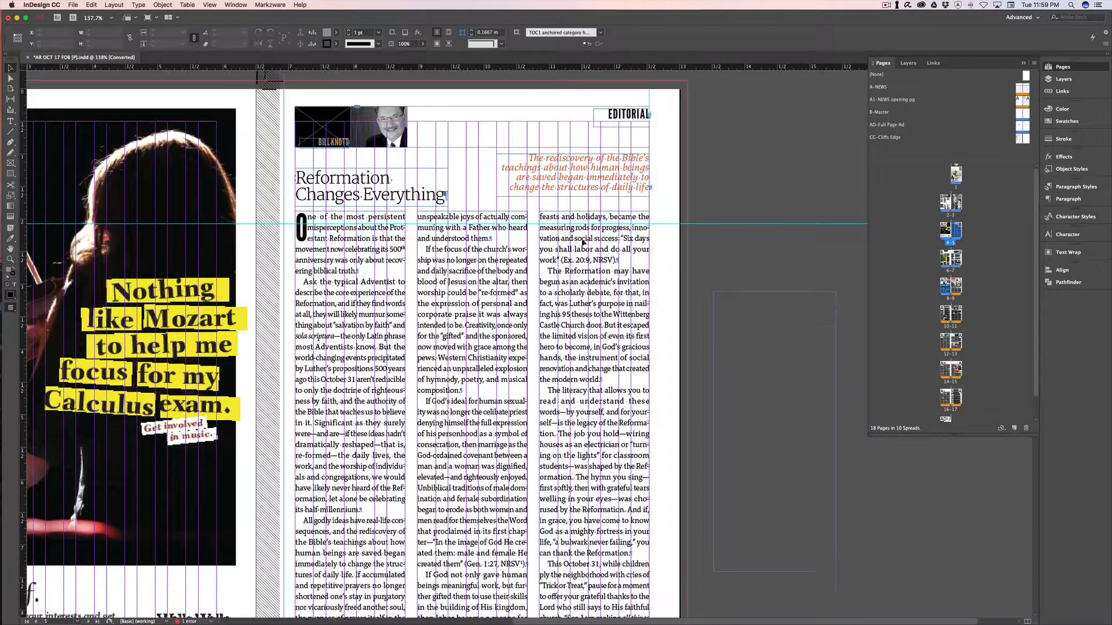
scroll(583, 242, "down", 5)
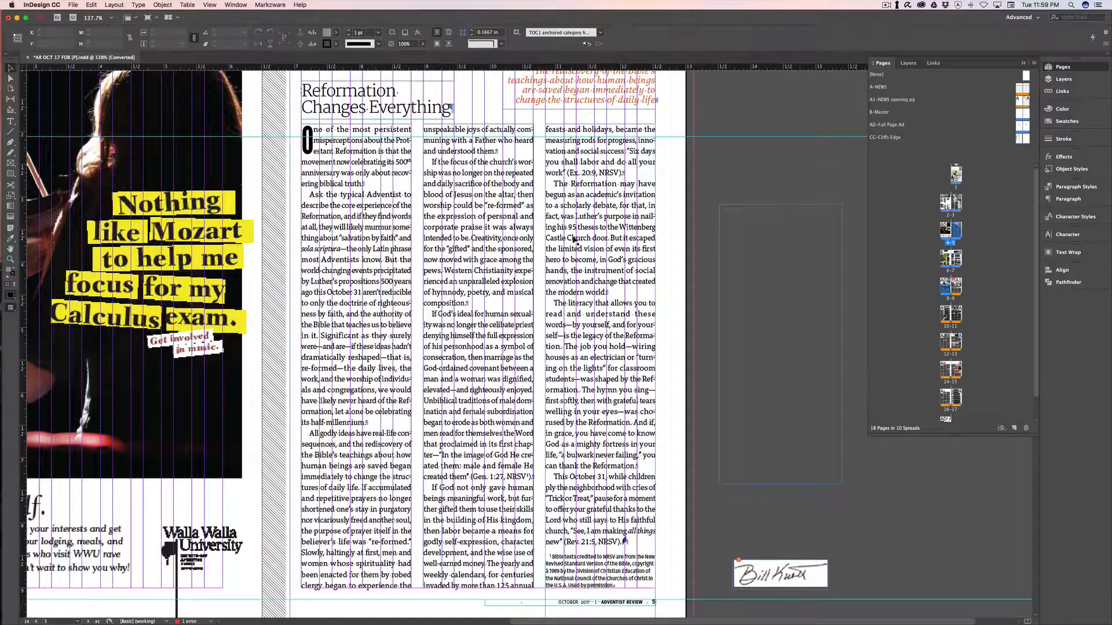
scroll(499, 214, "up", 4)
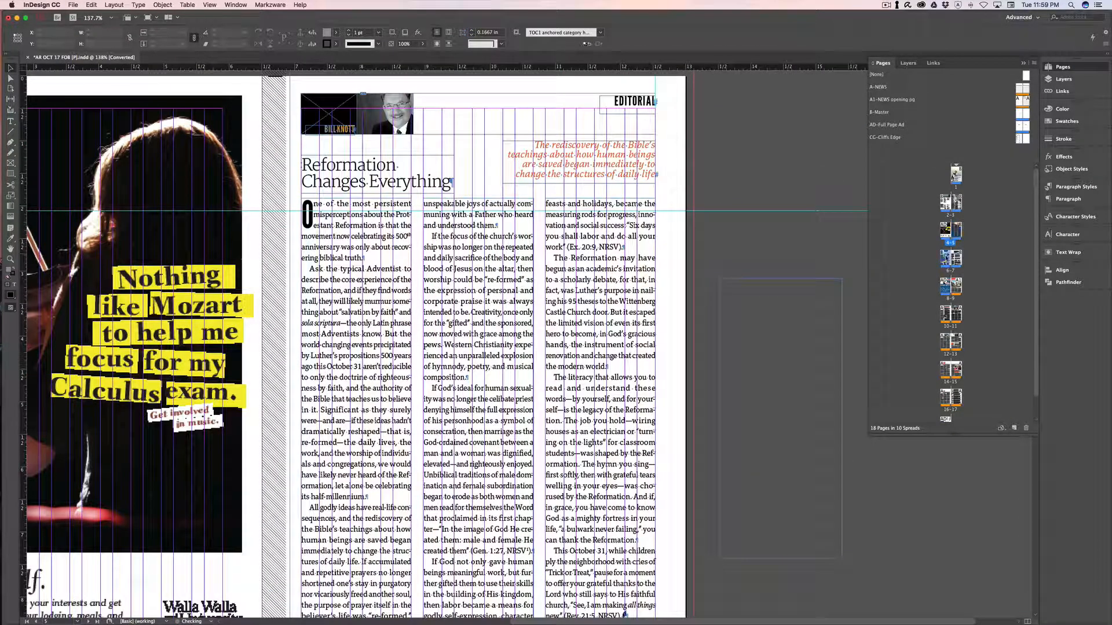
double_click(946, 257)
double_click(956, 232)
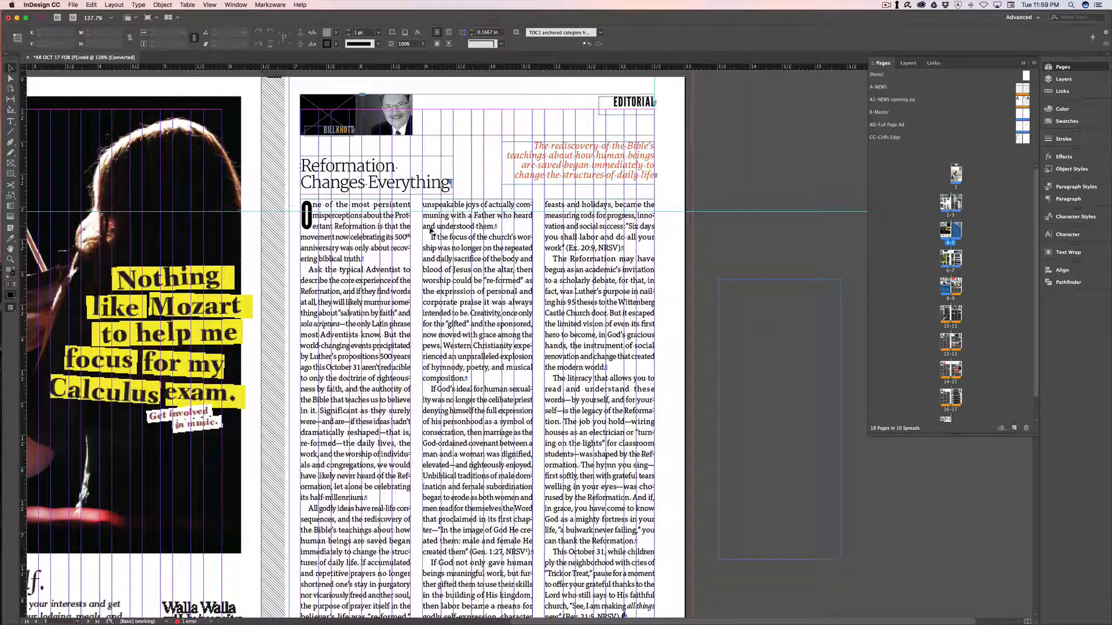
Select and copy the entire text of the editorial story "Reformation Changes Everything".
double_click(368, 239)
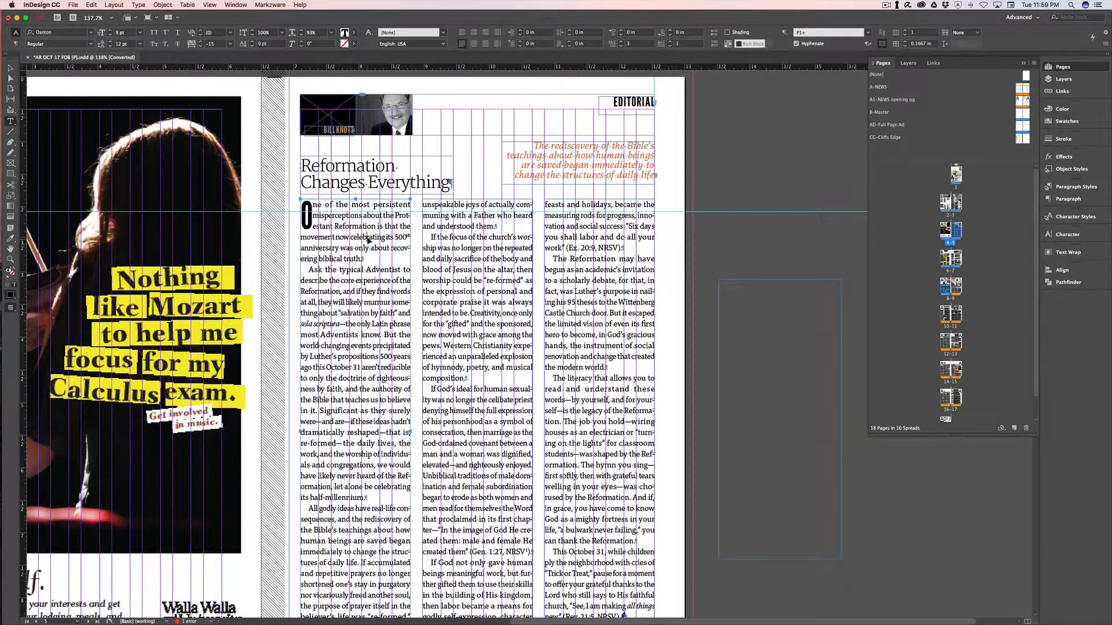
key("super+a")
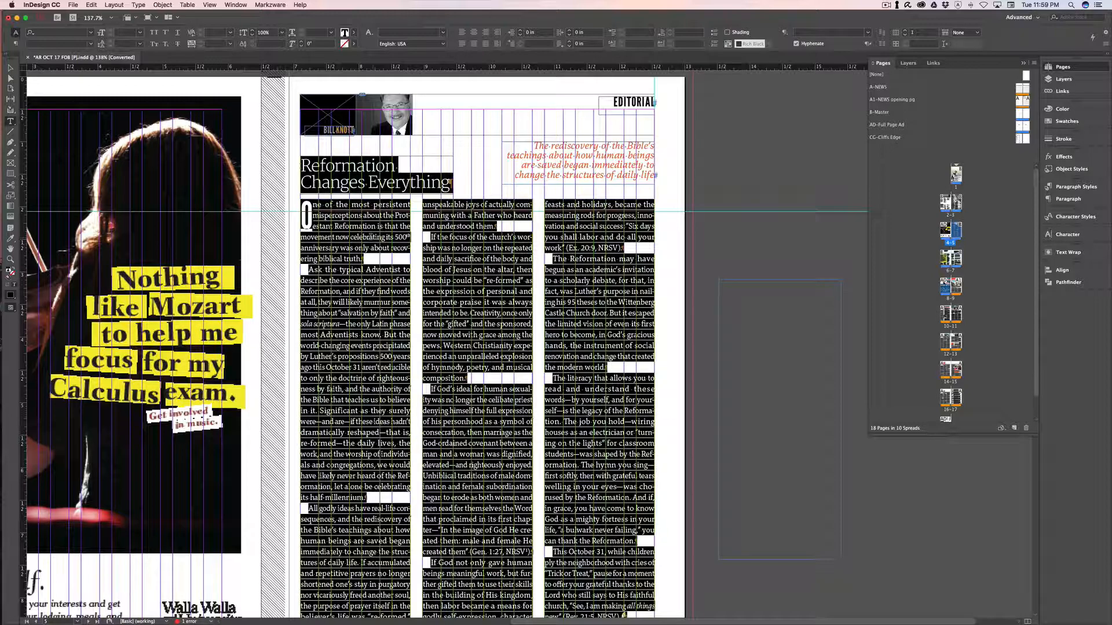
scroll(377, 238, "down", 1)
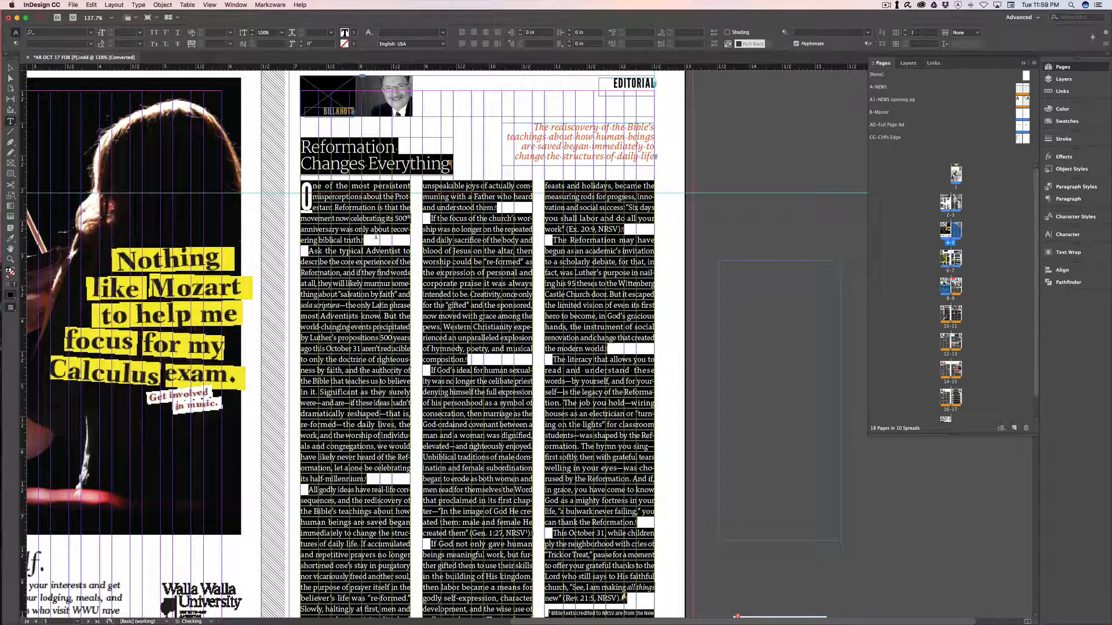
Switch to the Adventist Review MODX manager dashboard in the Chrome browser.
key("super+Tab")
key("super+Tab")
key("super+Tab")
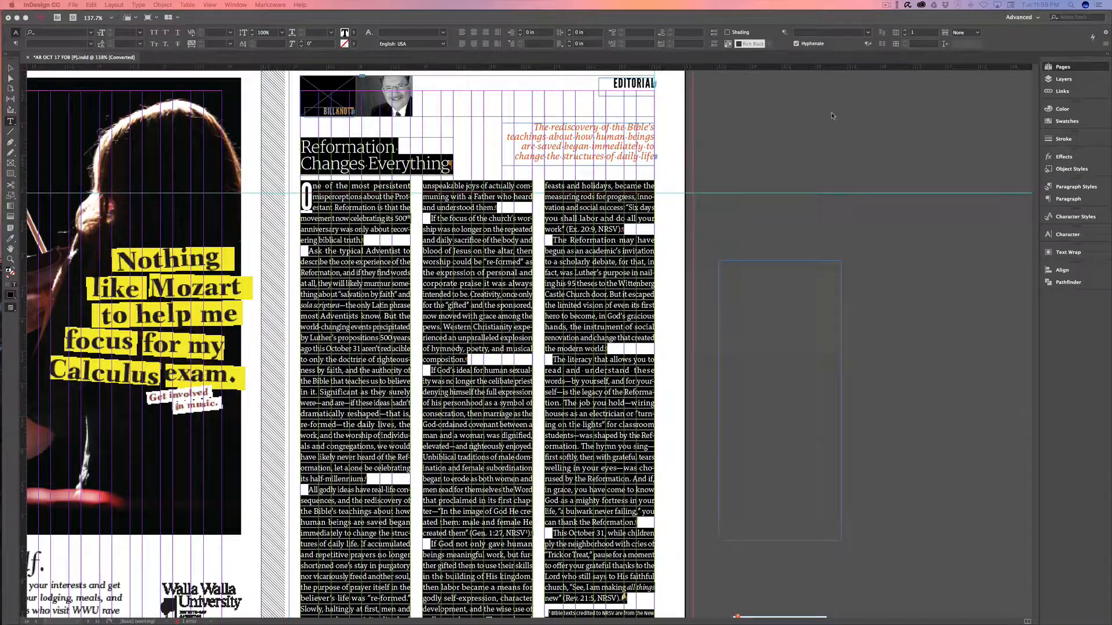
key("ctrl+Left")
key("ctrl+Left")
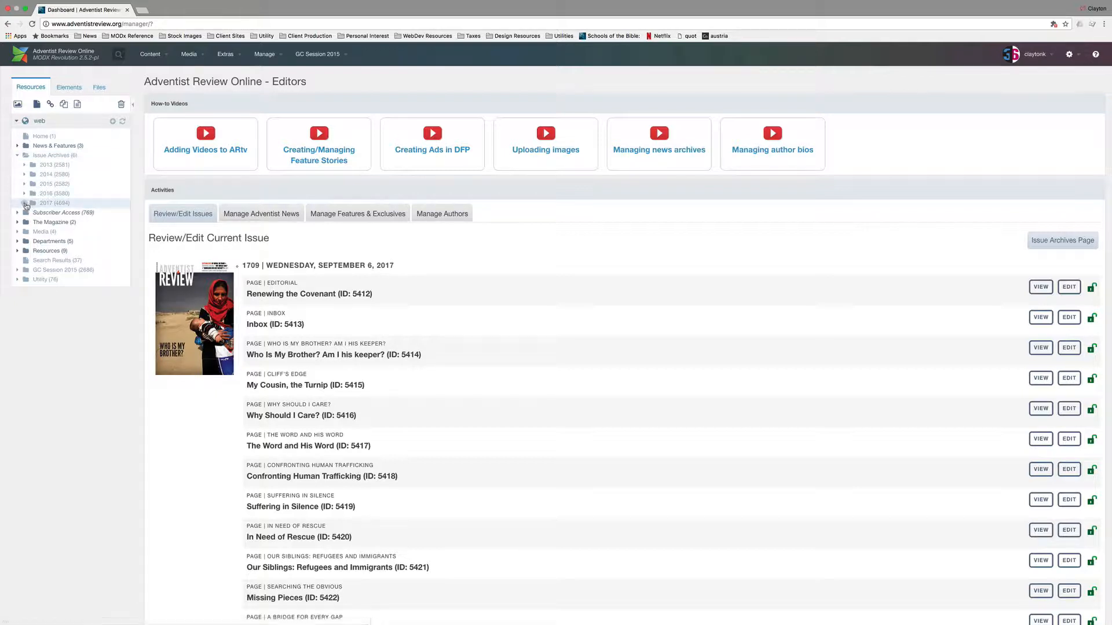
Start a new document inside the 2017 folder of the Issue Archives.
left_click(24, 203)
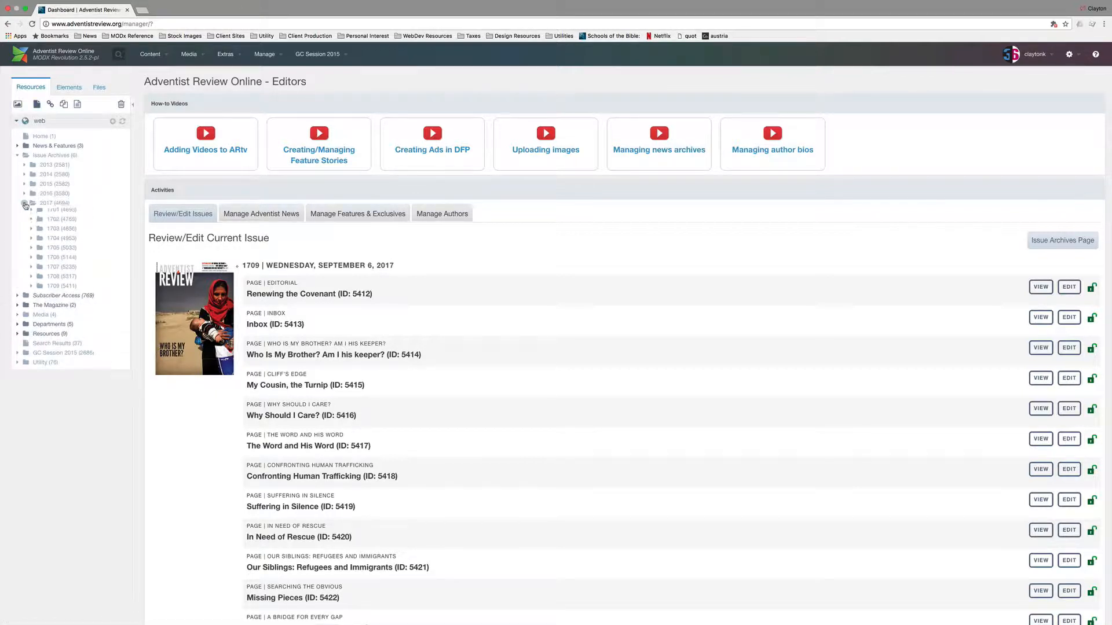
right_click(41, 207)
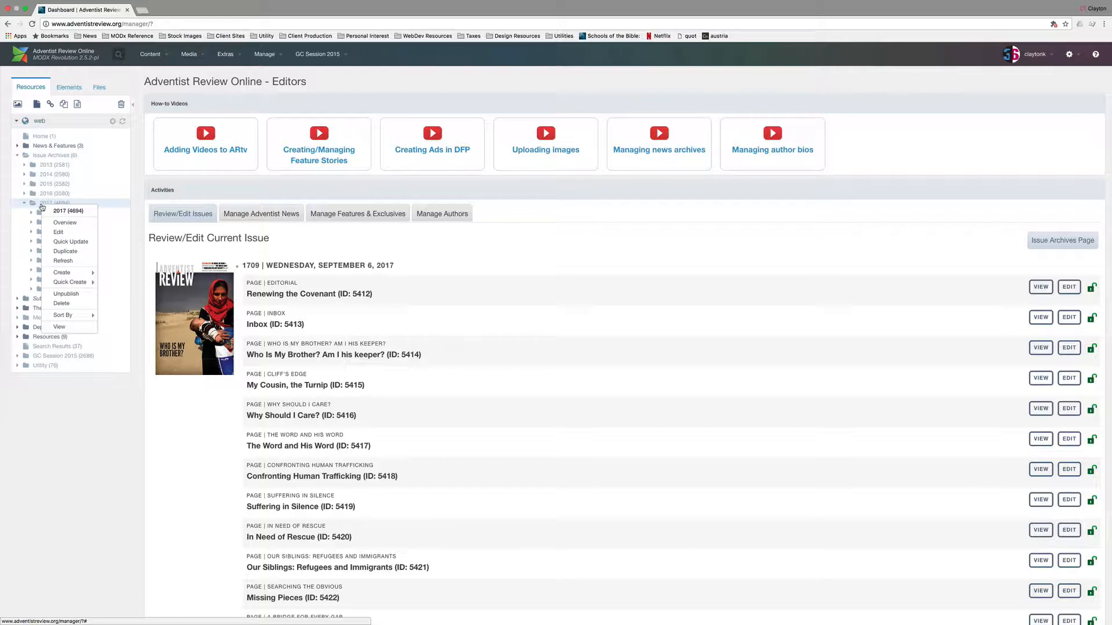
mouse_move(67, 273)
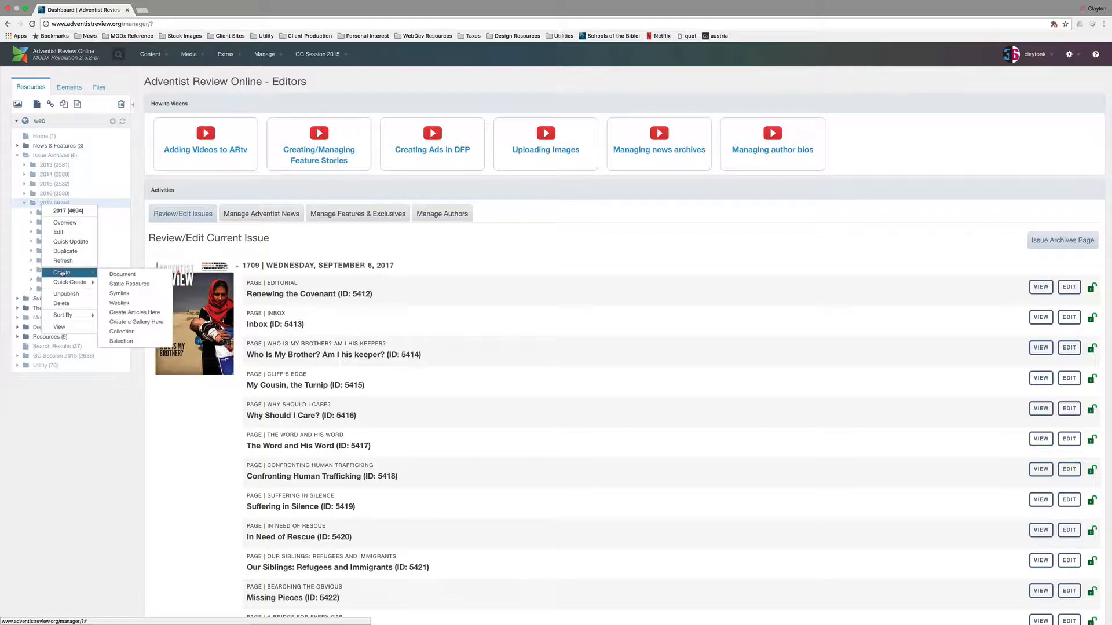
left_click(117, 278)
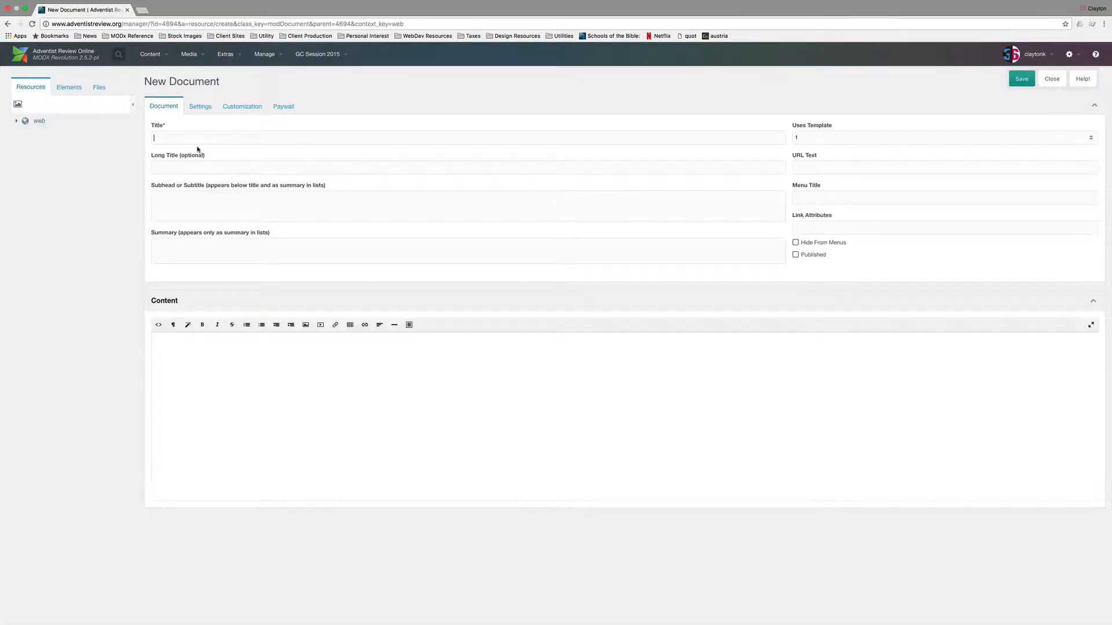
Give the new document the title 1710 and the long title "October 2017 Table of Contents".
type("1710")
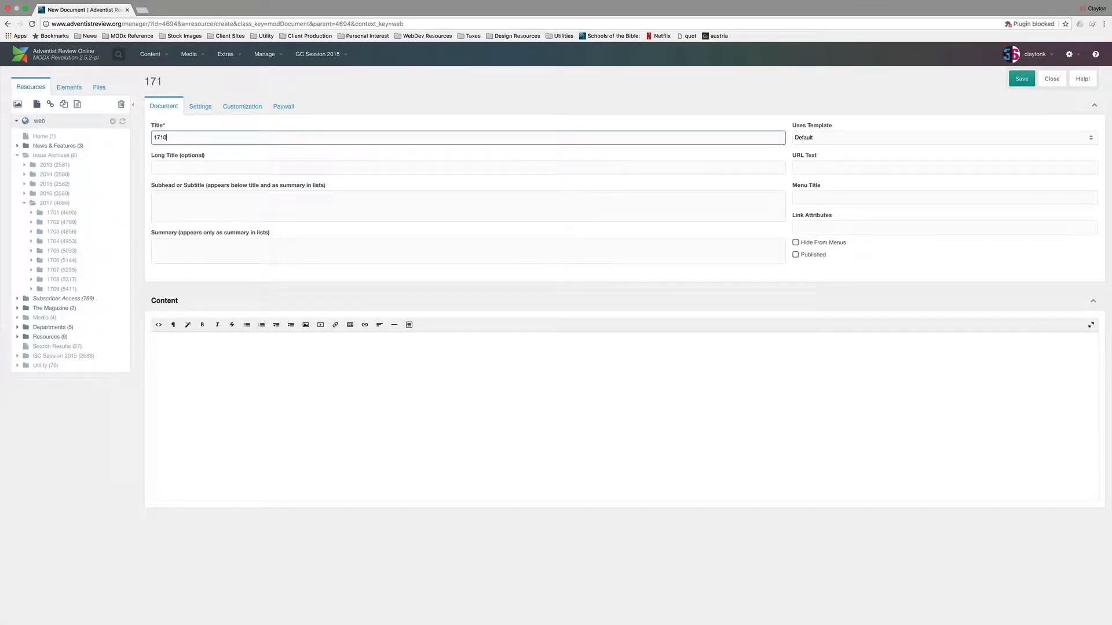
left_click(172, 167)
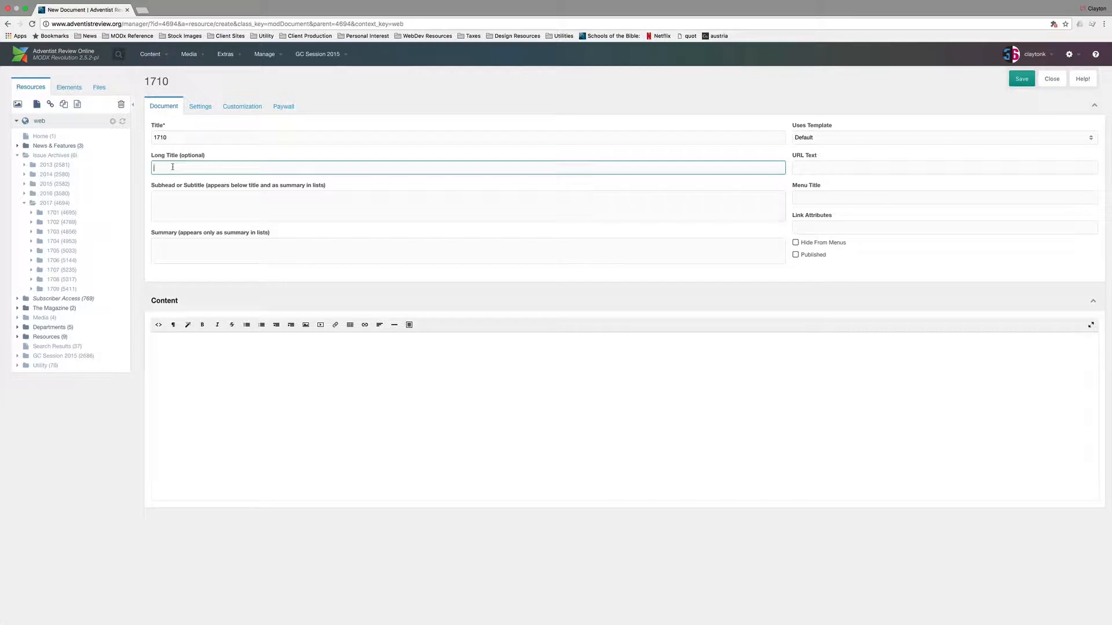
type("October 2017 Table of Contents")
left_click(120, 398)
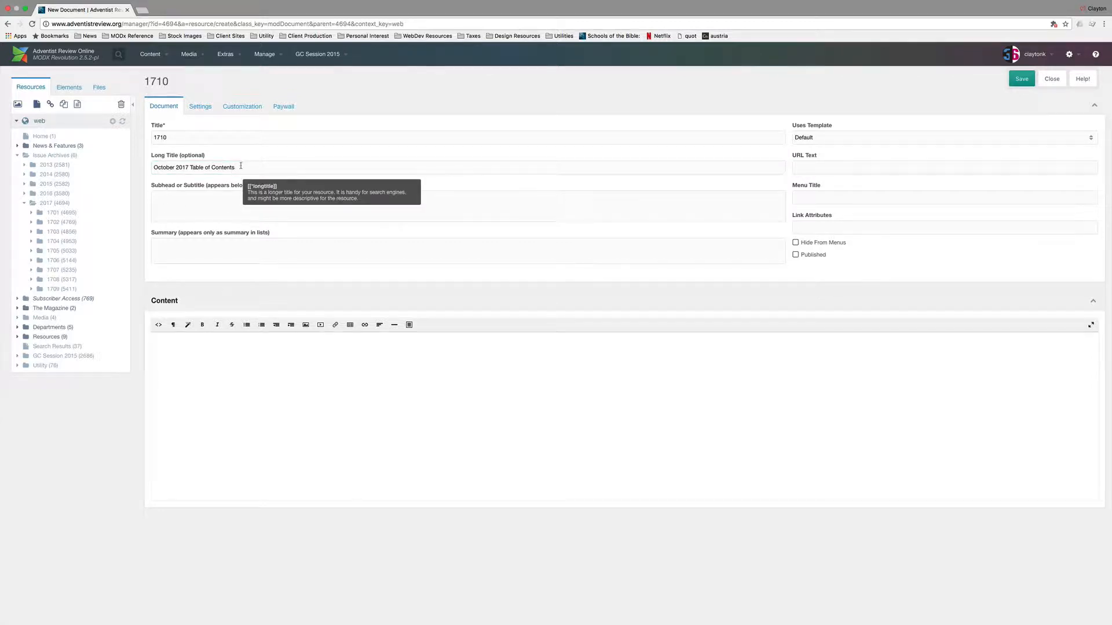
left_click_drag(240, 166, 149, 169)
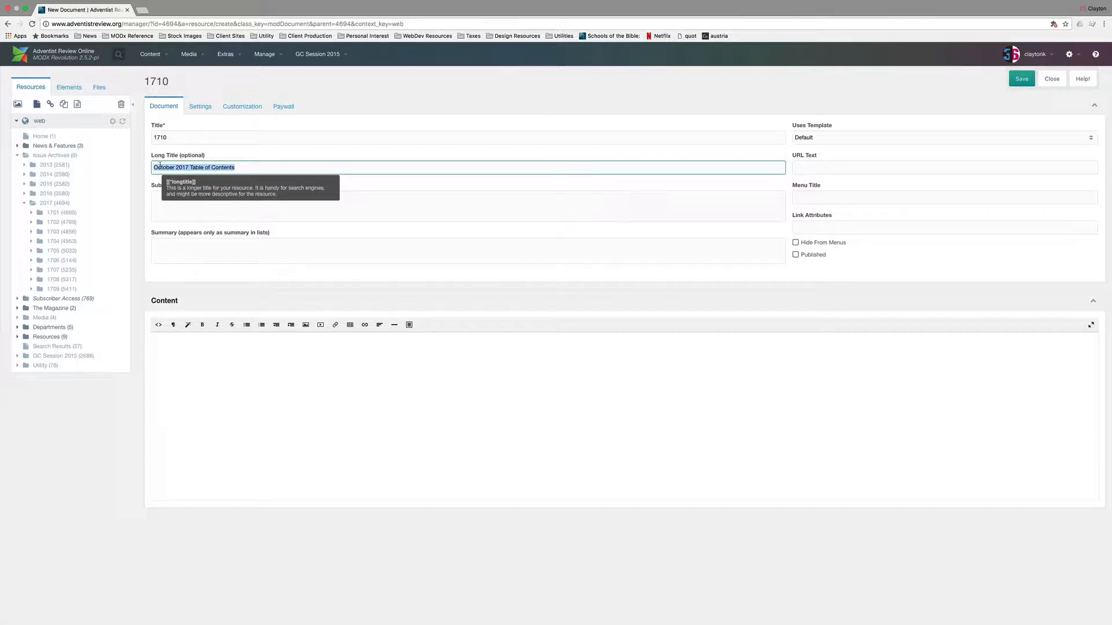
left_click(241, 156)
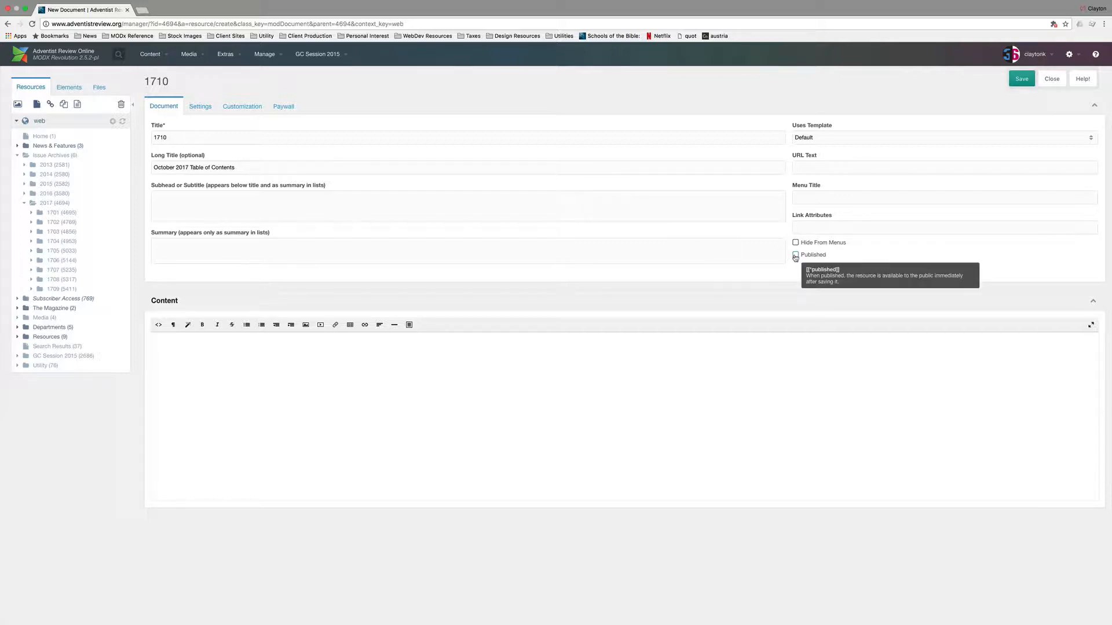
Turn off Display Page Title in the new issue document's display options and save the document.
left_click(241, 108)
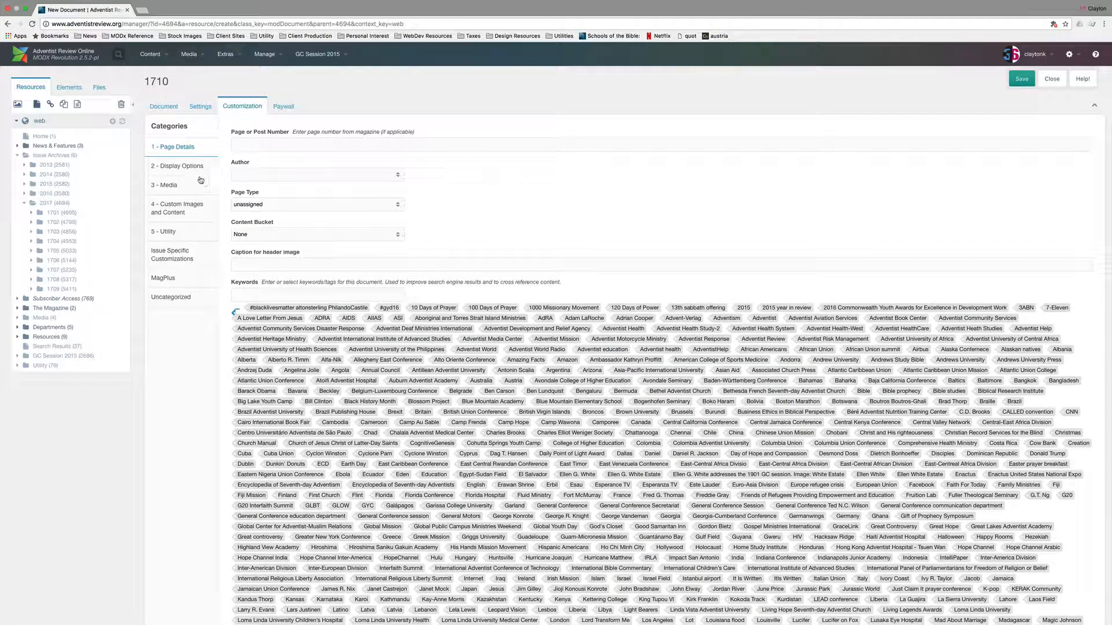
left_click(182, 166)
left_click(235, 146)
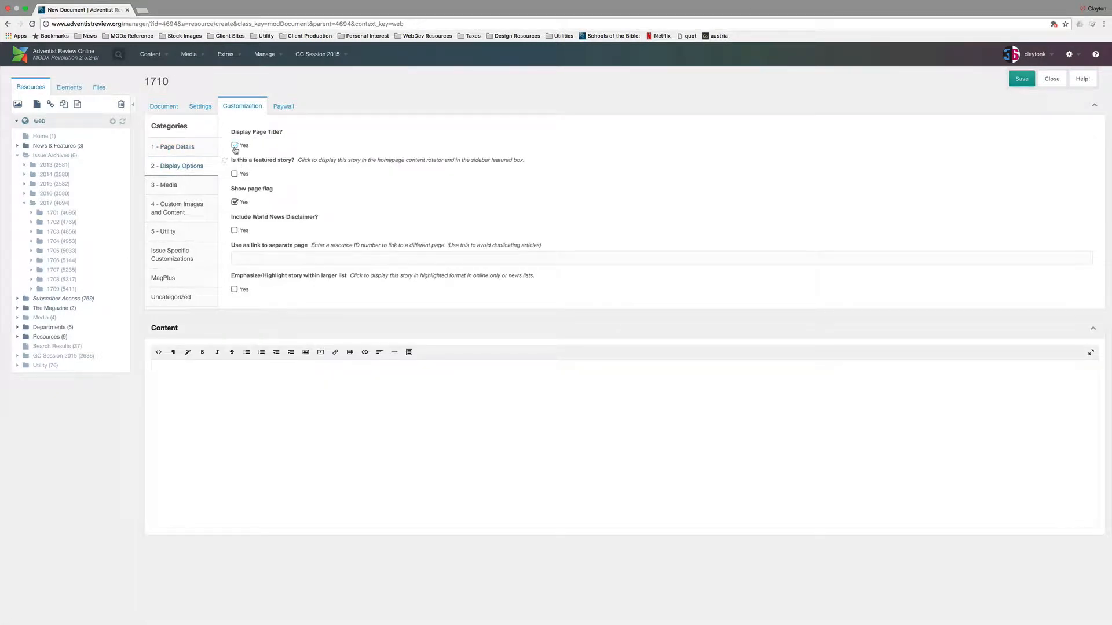
left_click(1021, 83)
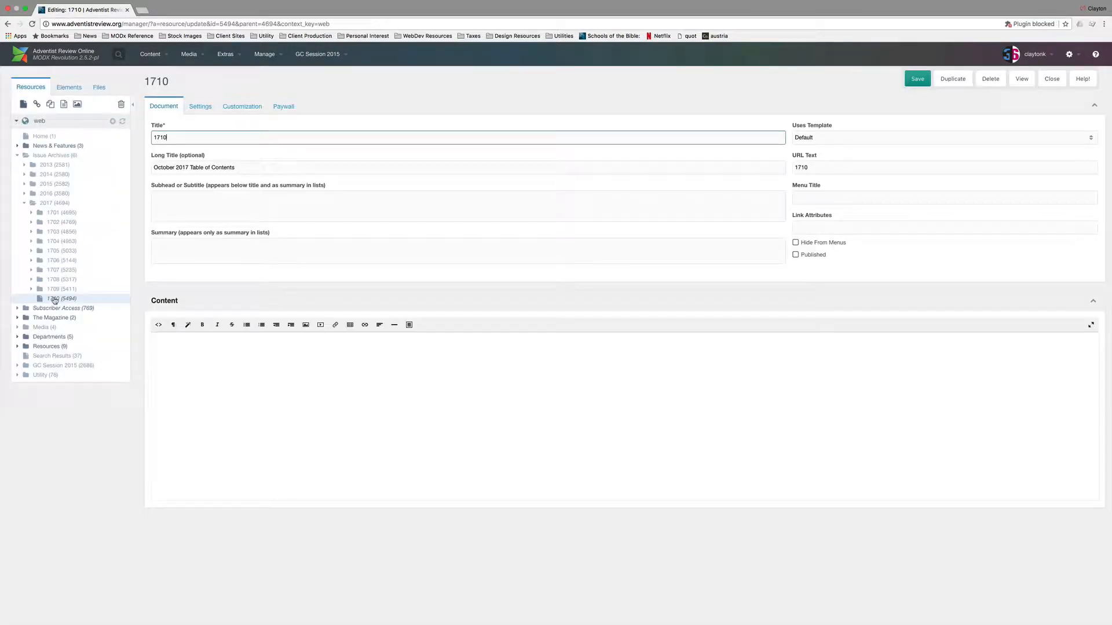
Reopen the 1710 document, enable Hide From Menus, turn off Display Page Title, and save it.
left_click(55, 299)
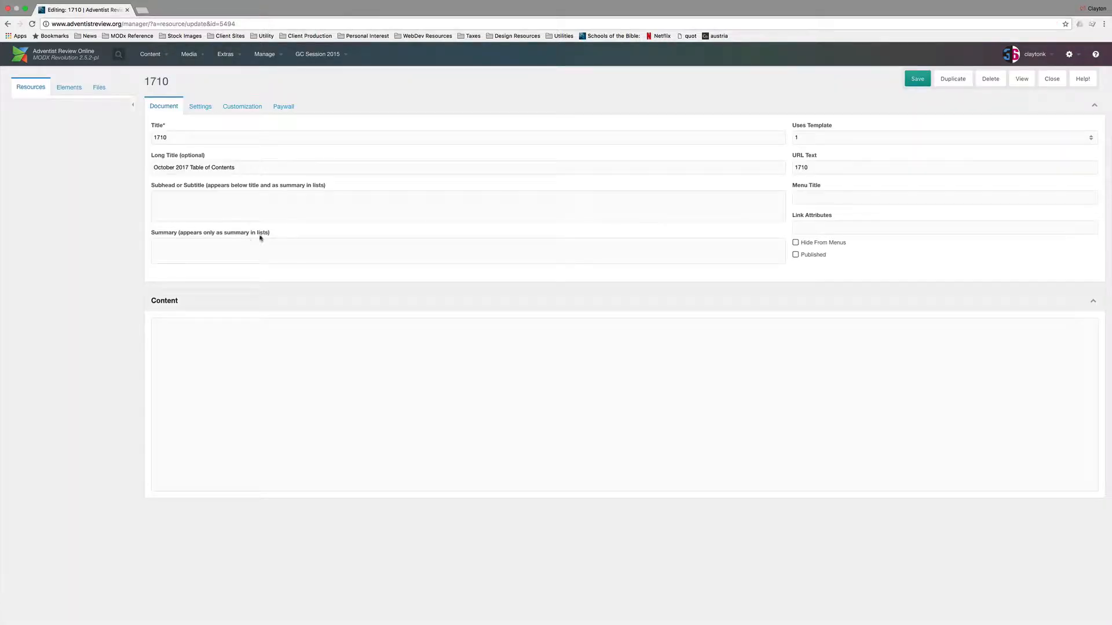
left_click(797, 243)
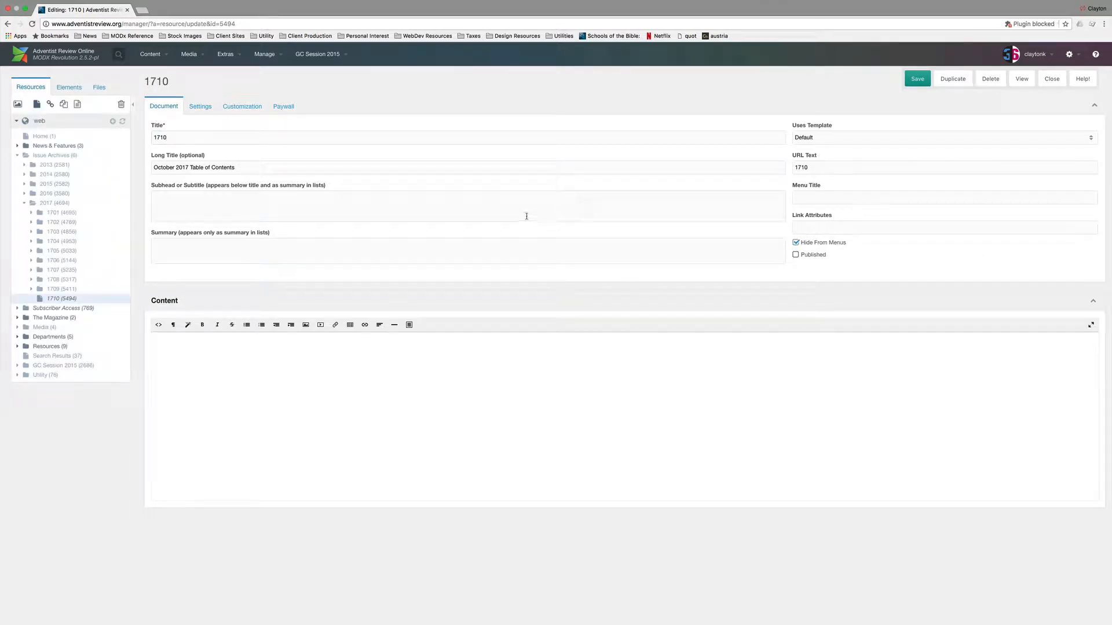
left_click(239, 108)
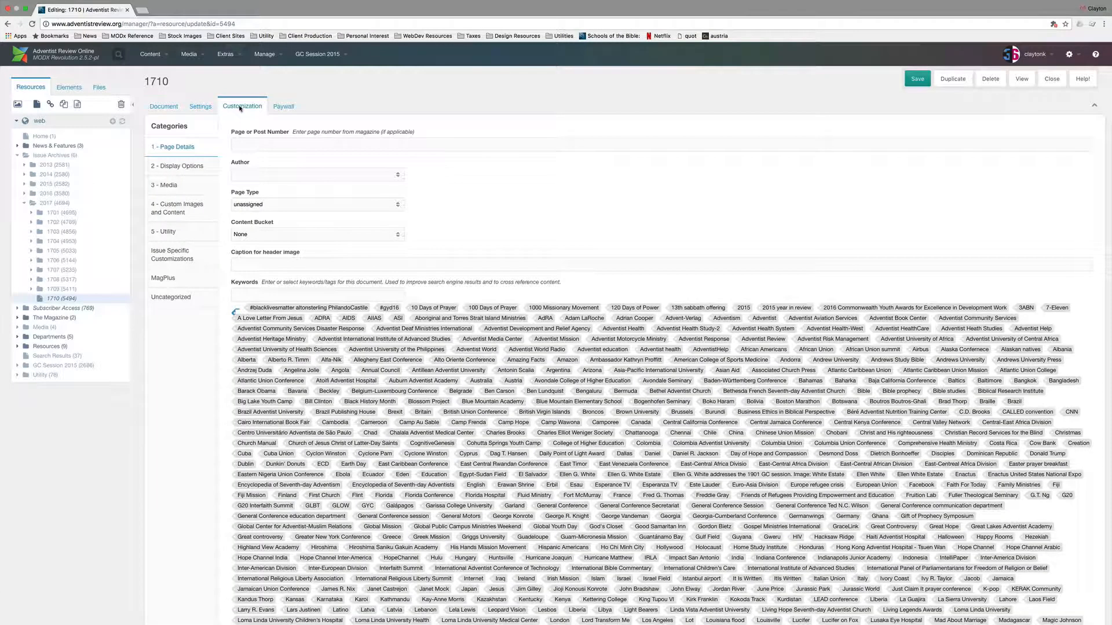
left_click(199, 168)
left_click(234, 145)
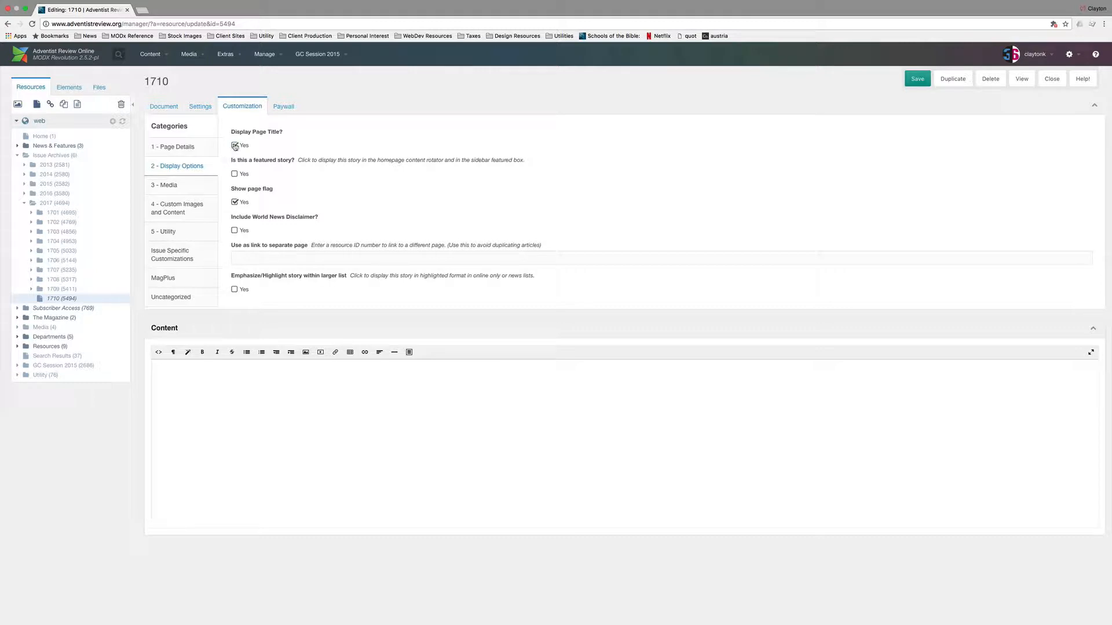
left_click(917, 79)
Create a new document inside the 1710 issue and title it "Editorial".
right_click(49, 300)
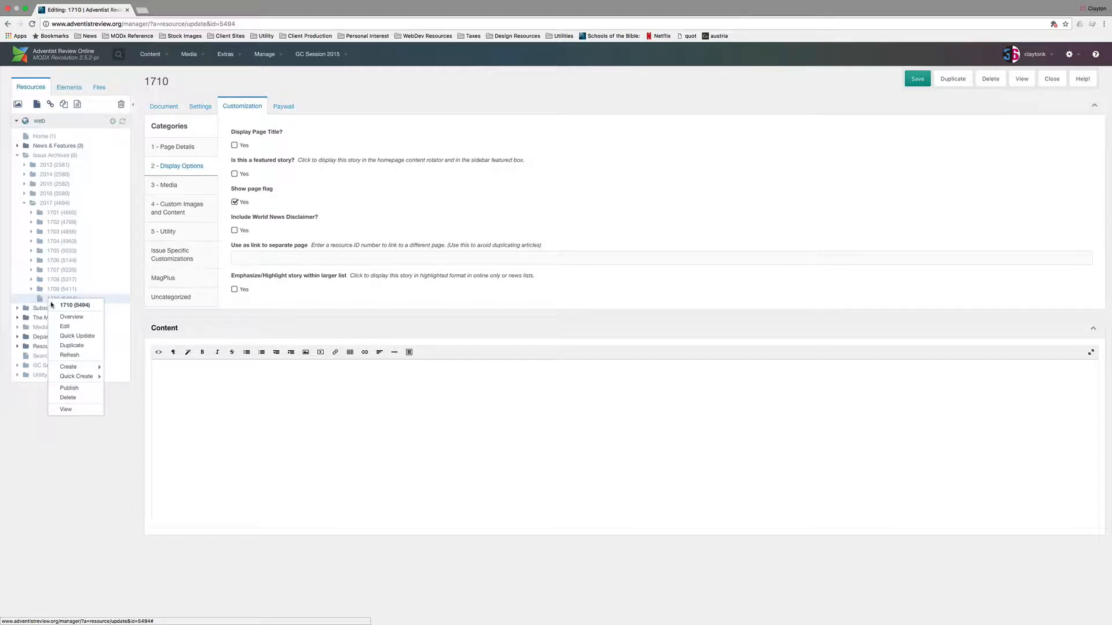
mouse_move(69, 368)
left_click(124, 369)
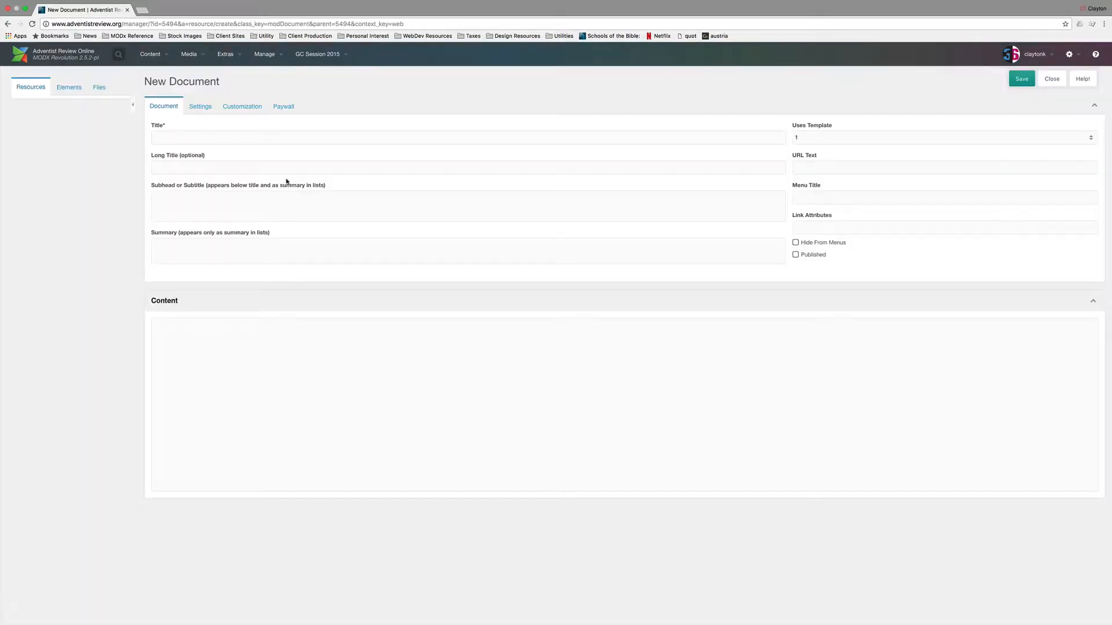
left_click(236, 137)
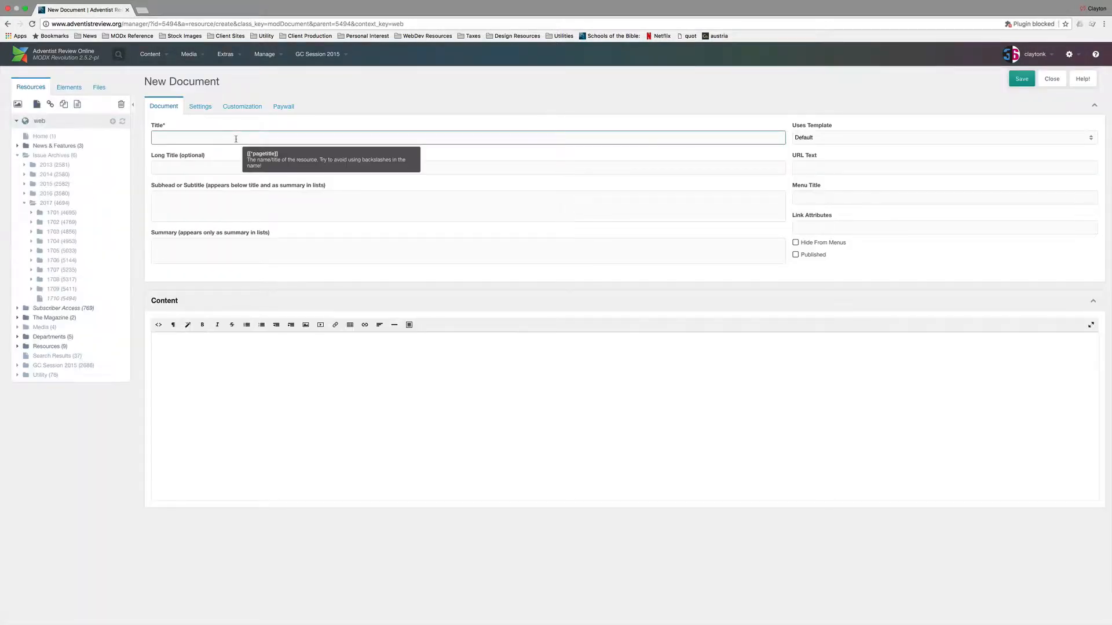
type("Editorial")
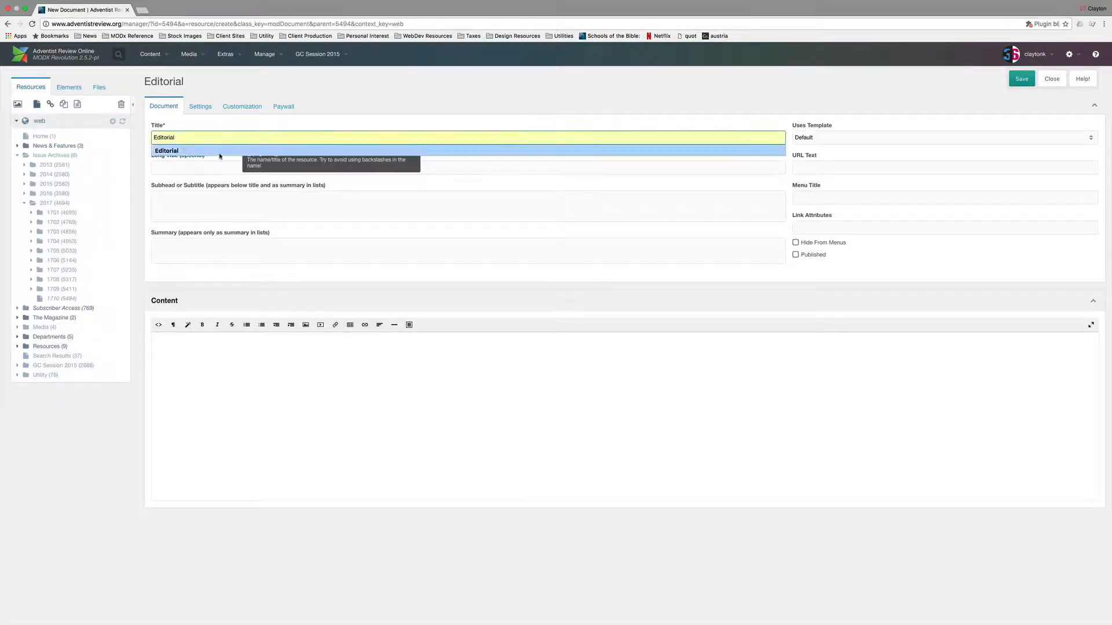
left_click(202, 167)
Paste the copied story into the Editorial document's content and delete the stray CSS style text above the "Reformation Changes Everything" heading.
left_click(232, 398)
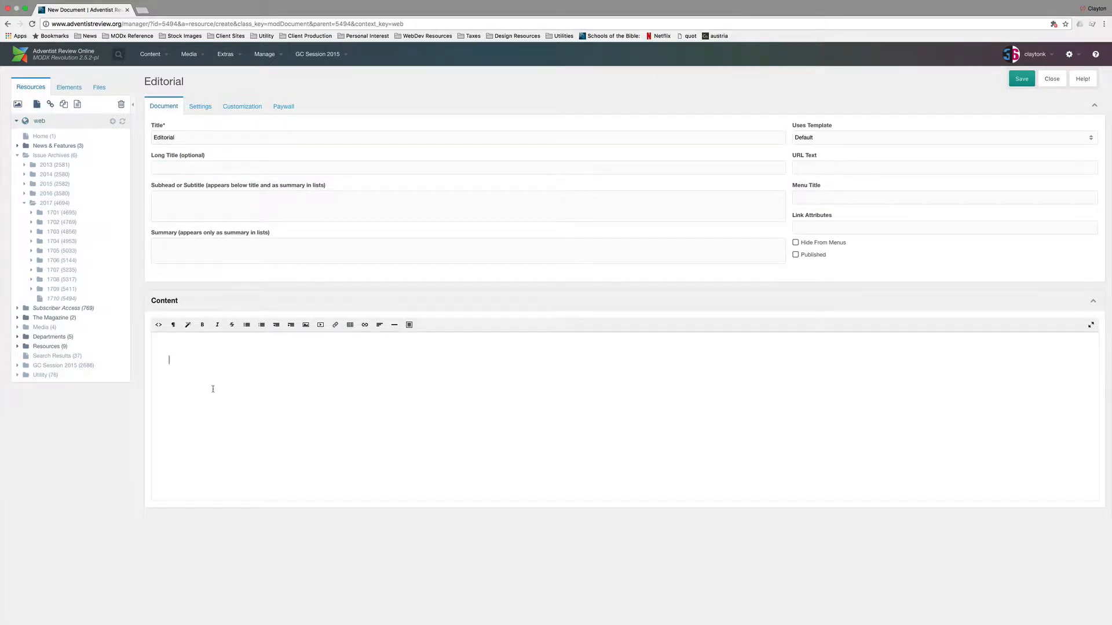
key("super+v")
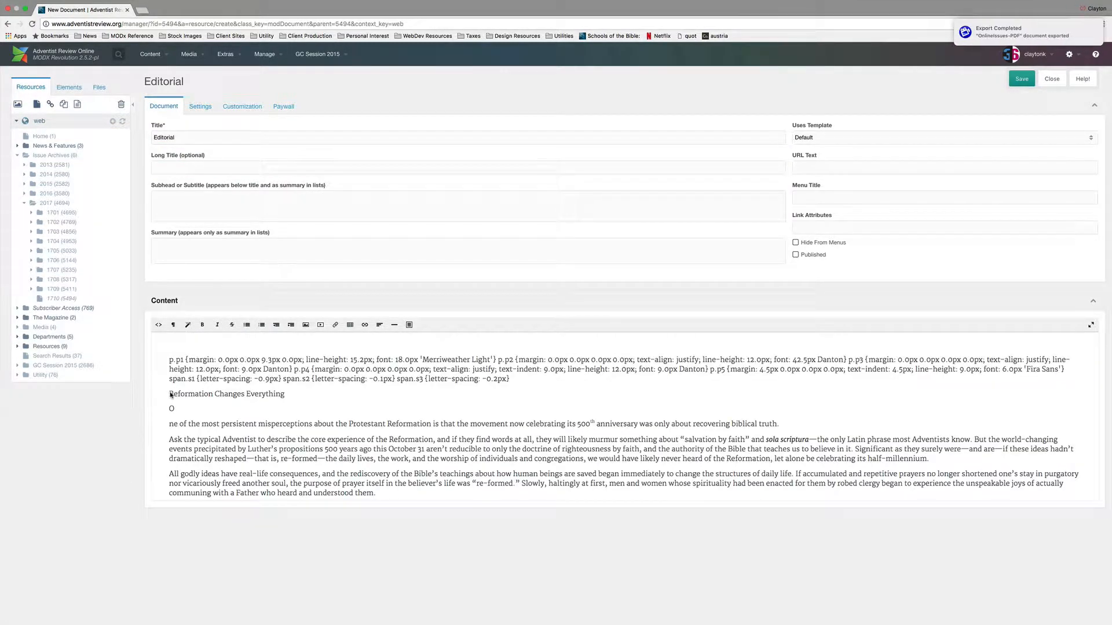
left_click_drag(167, 399, 163, 356)
key("BackSpace")
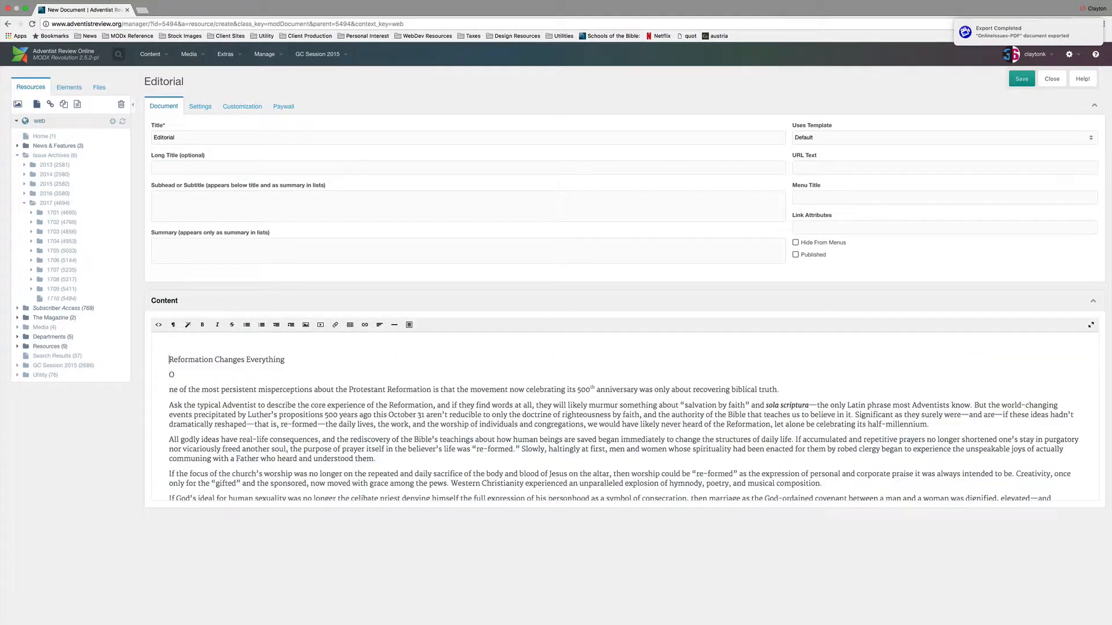
Move the "Reformation Changes Everything" heading out of the content and into the Editorial document's Long Title.
triple_click(296, 364)
key("super+x")
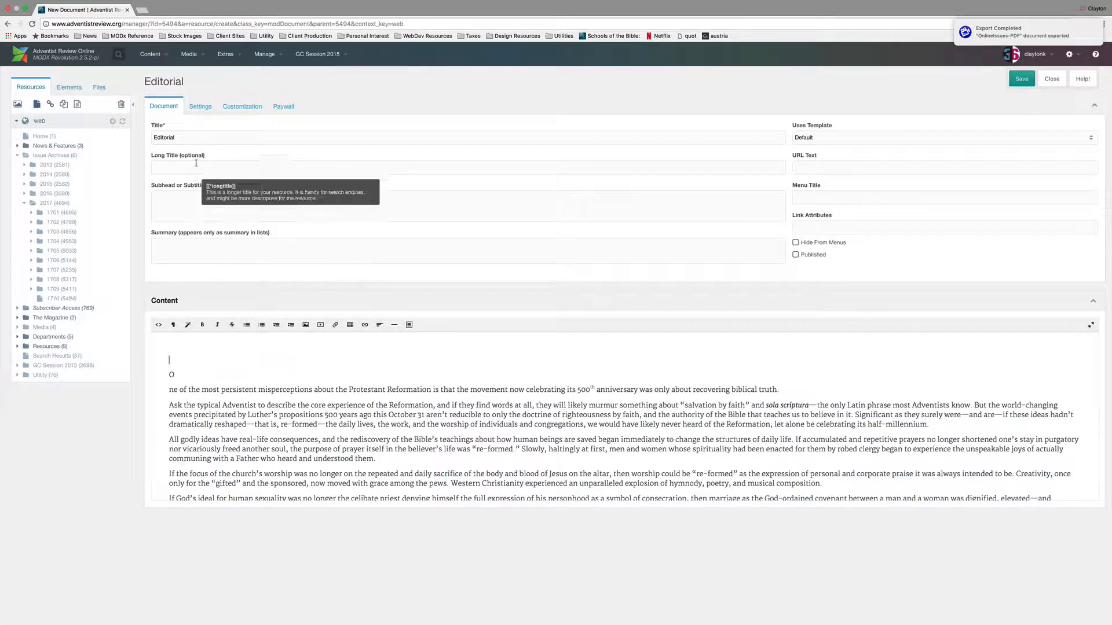
left_click(212, 165)
key("super+v")
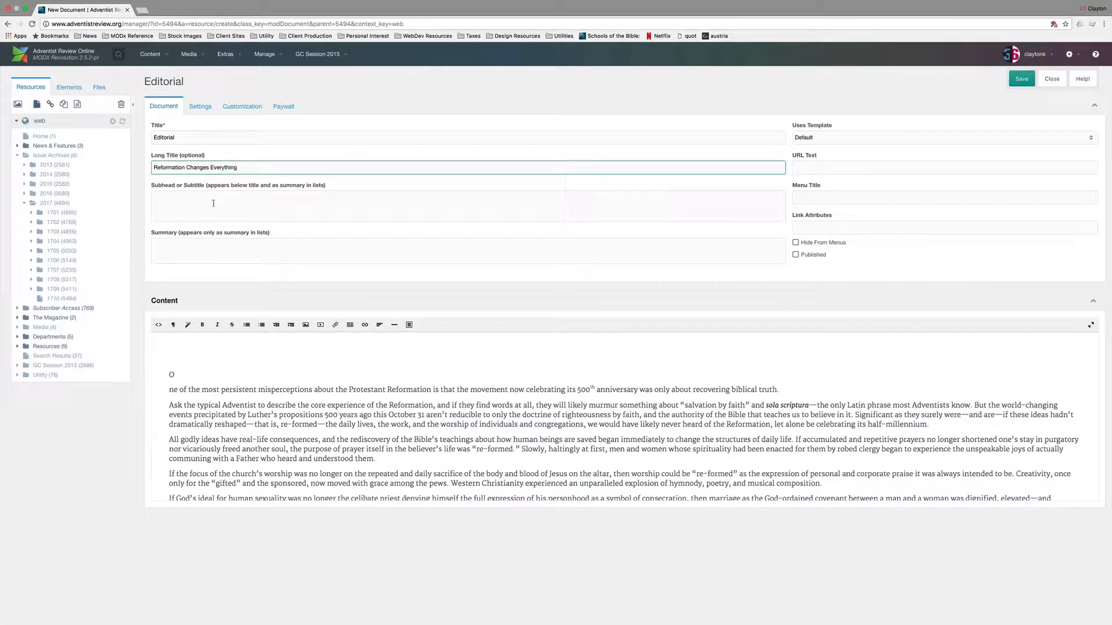
left_click(141, 224)
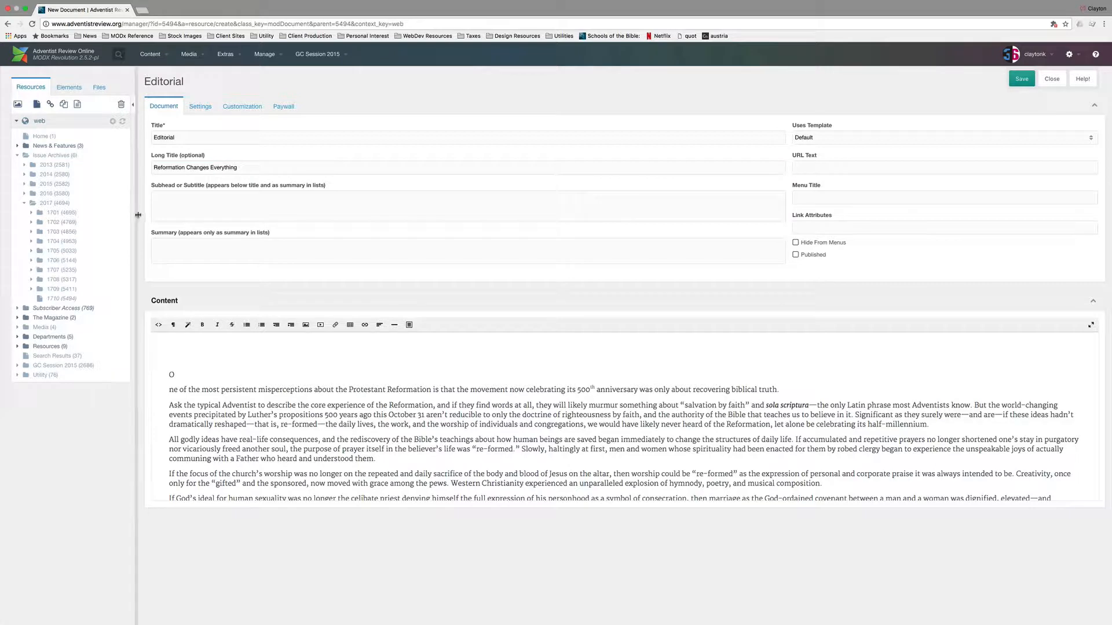
double_click(186, 138)
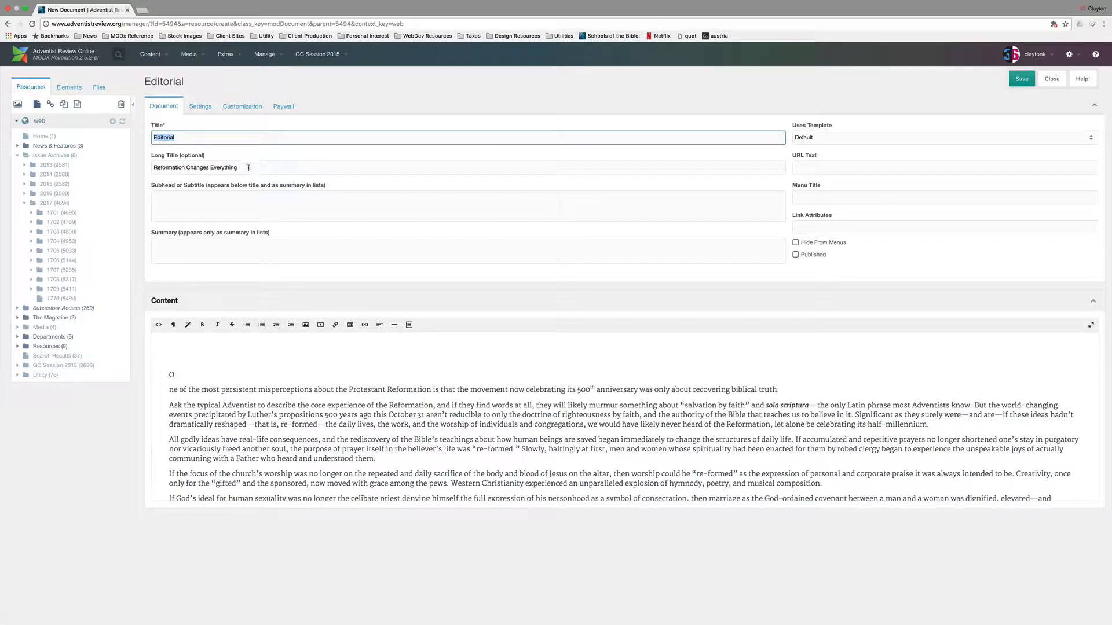
key("Tab")
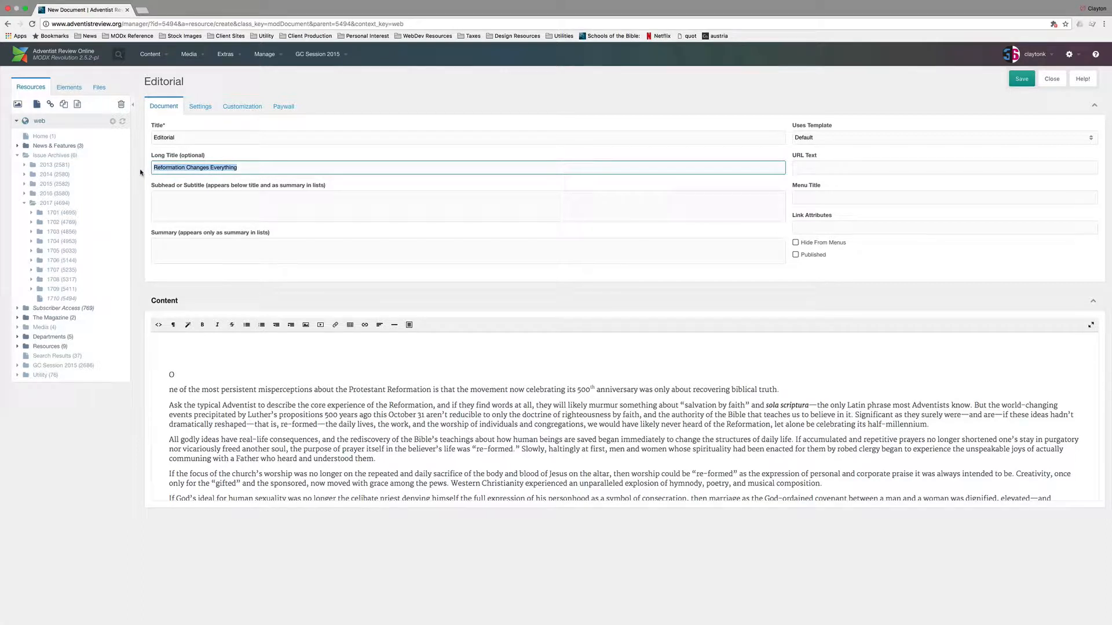
left_click(143, 172)
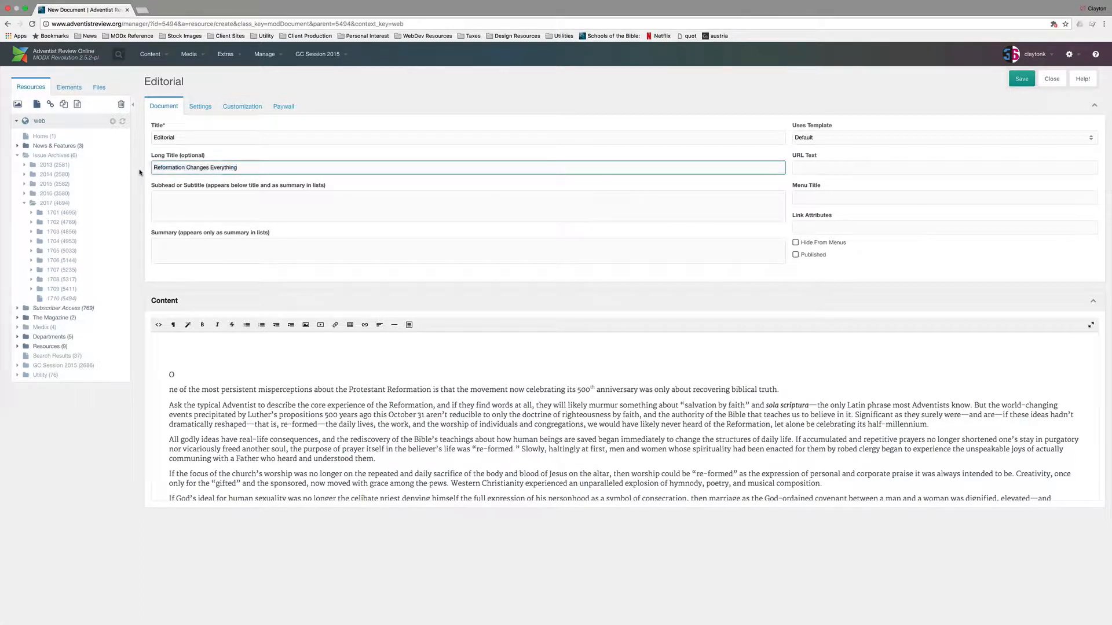
Rejoin the detached "O" with the opening paragraph, without the blank line above, and style the letter as Initial cap 3 line.
left_click(169, 389)
key("BackSpace")
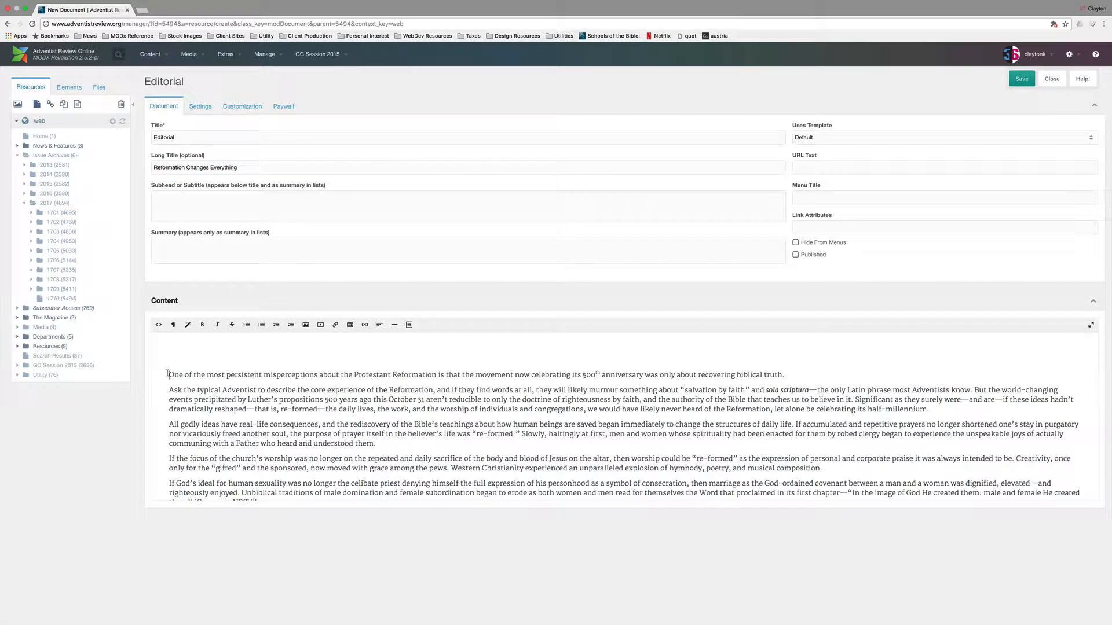
key("BackSpace")
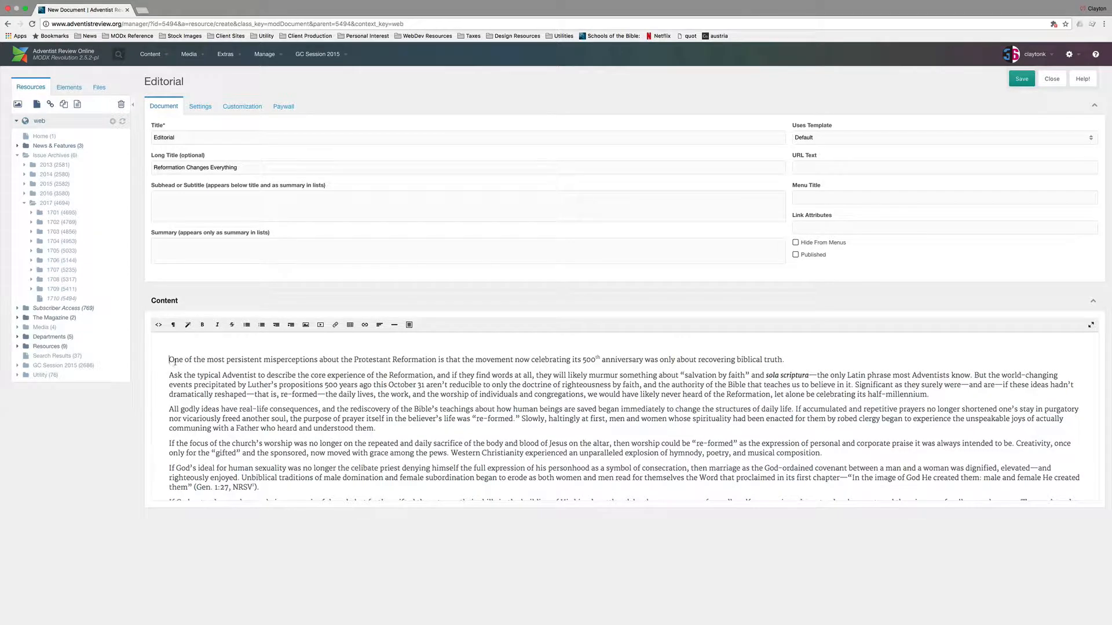
left_click_drag(175, 362, 163, 359)
left_click(187, 326)
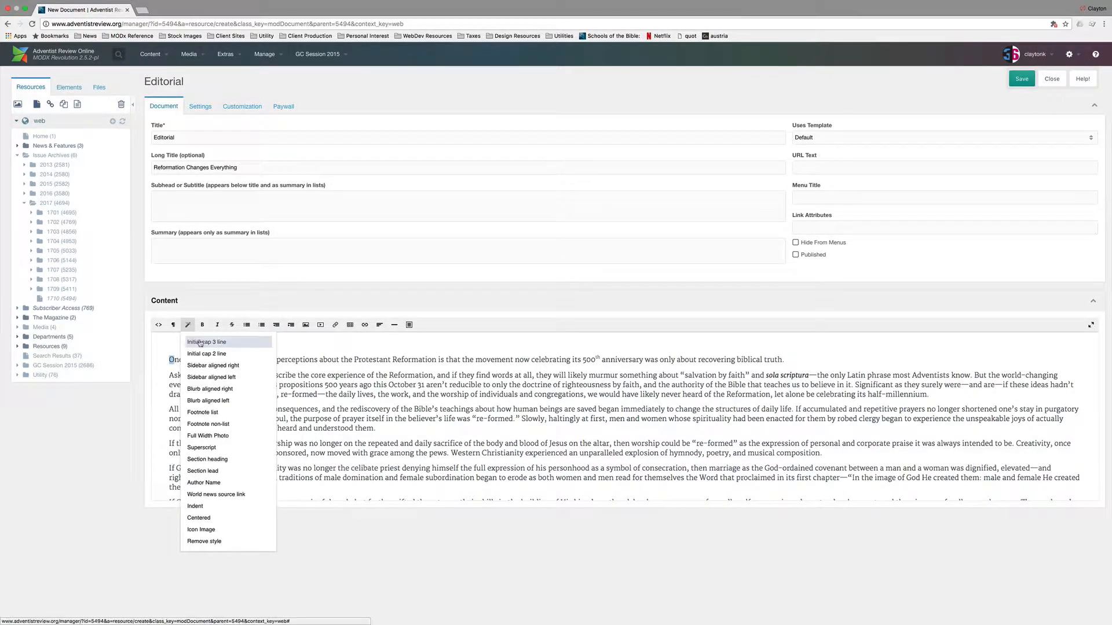
left_click(201, 343)
Insert a horizontal line between the article's last paragraph and the Bible text credit footnote.
scroll(413, 378, "down", 5)
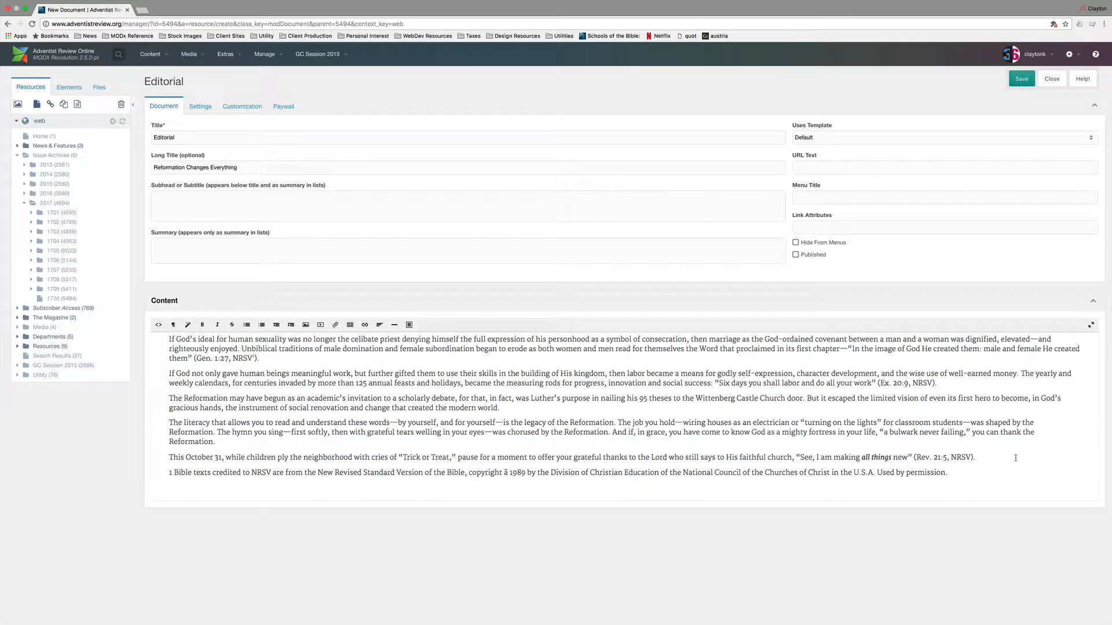
key("Return")
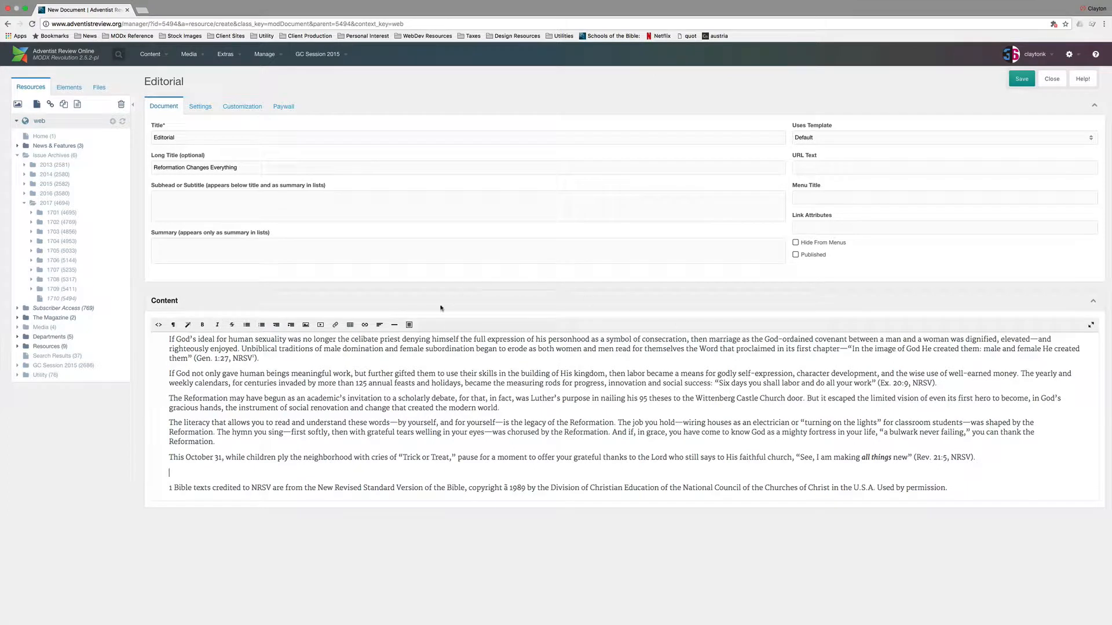
left_click(394, 325)
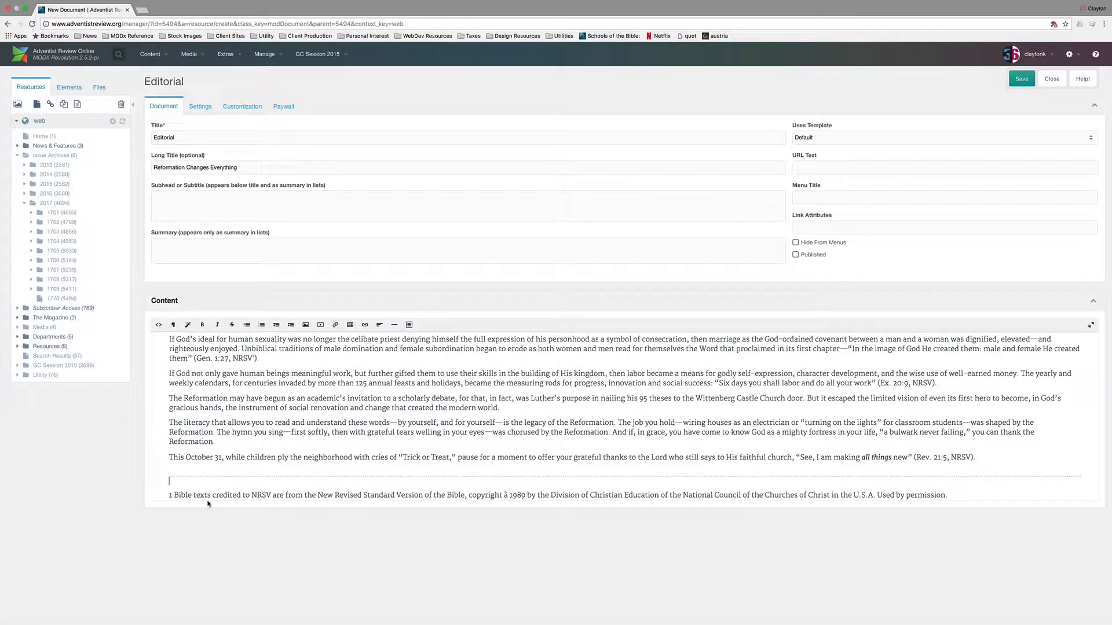
Turn the Bible text credit into a numbered list item without its duplicate "1" and apply the Footnote list style.
scroll(200, 489, "down", 1)
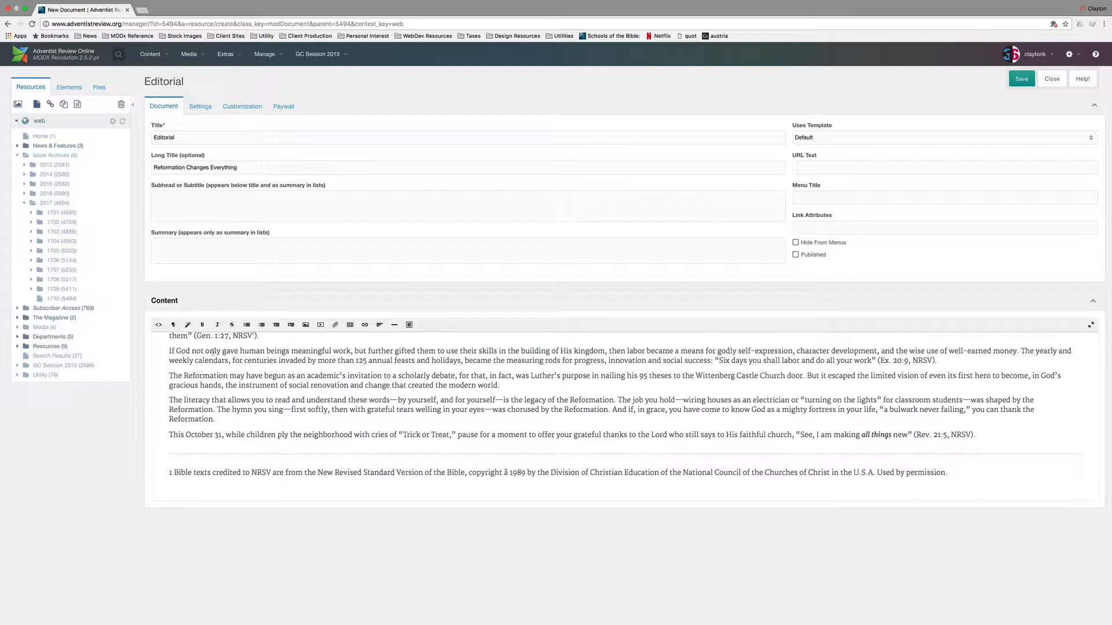
left_click(262, 324)
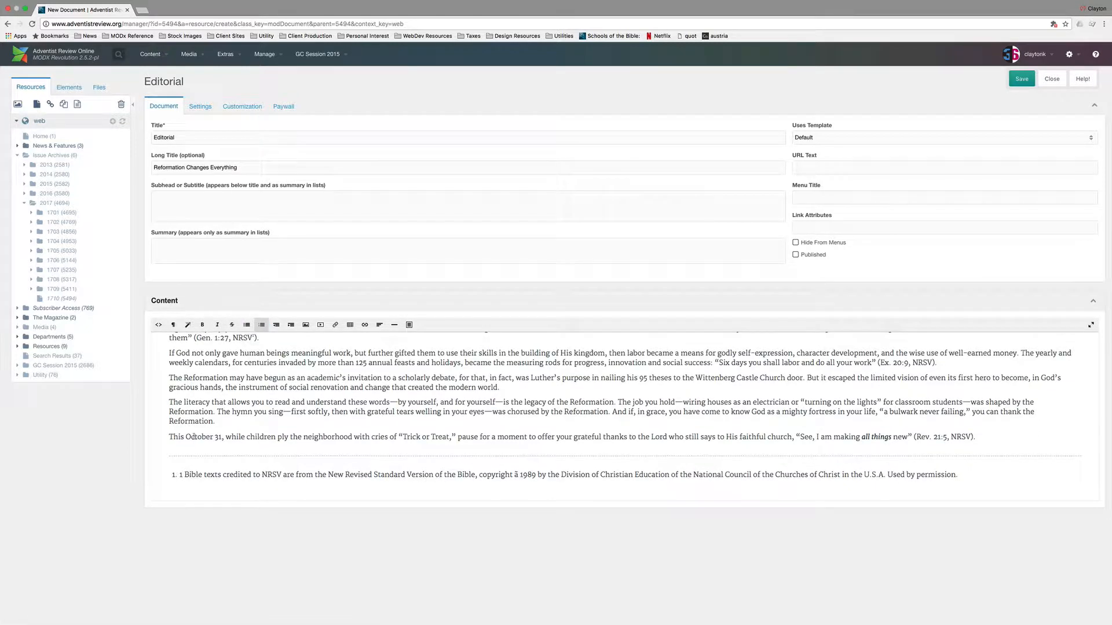
left_click_drag(185, 475, 181, 475)
key("BackSpace")
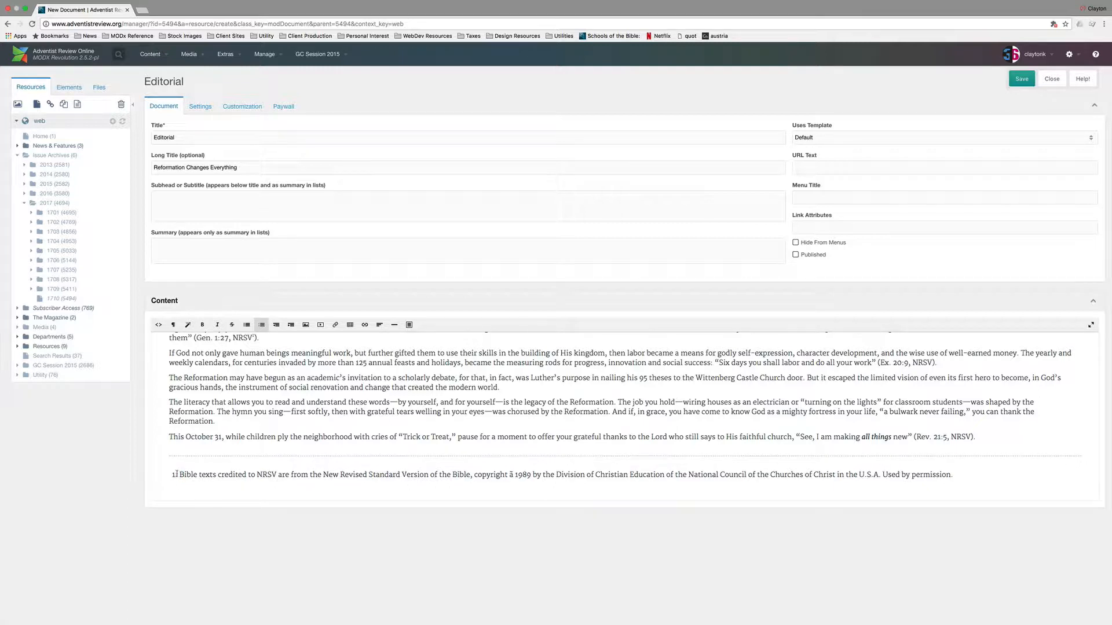
left_click(189, 326)
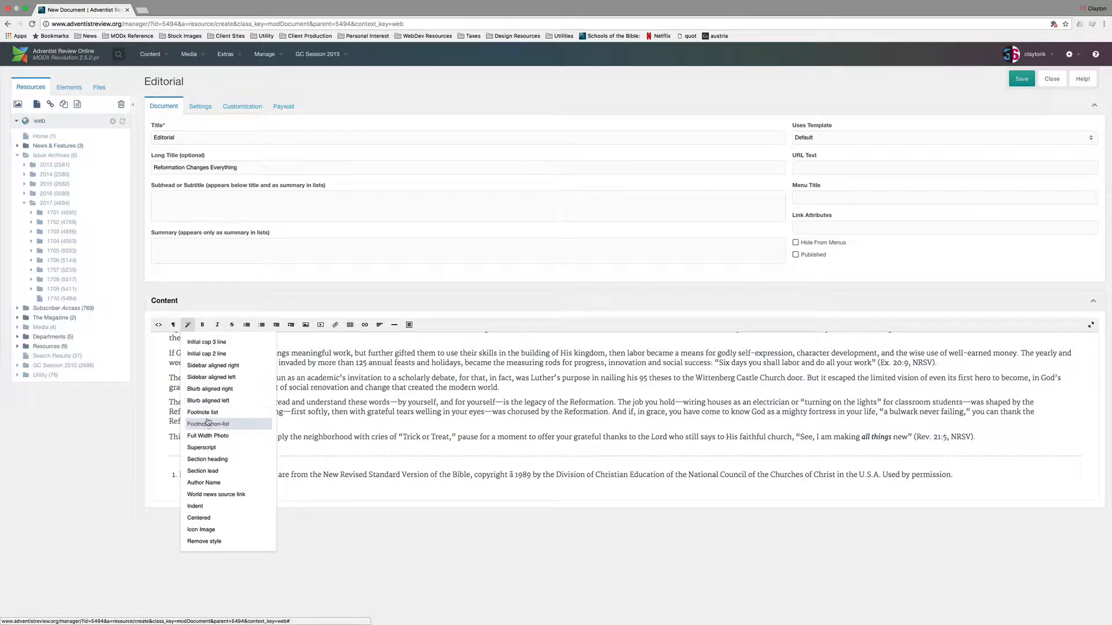
left_click(208, 412)
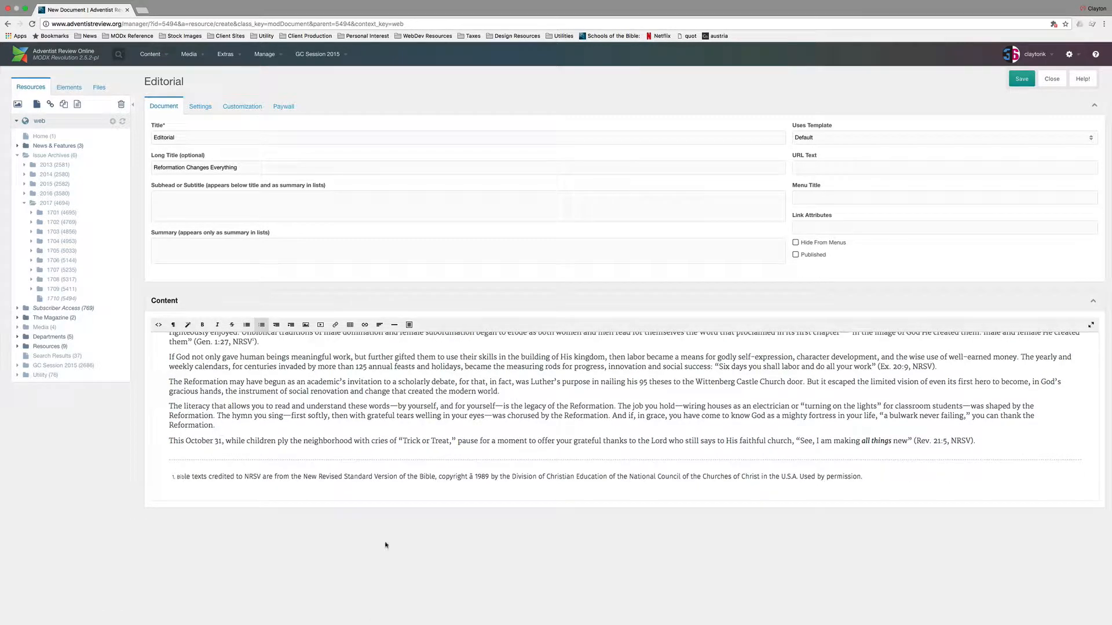
scroll(457, 477, "up", 1)
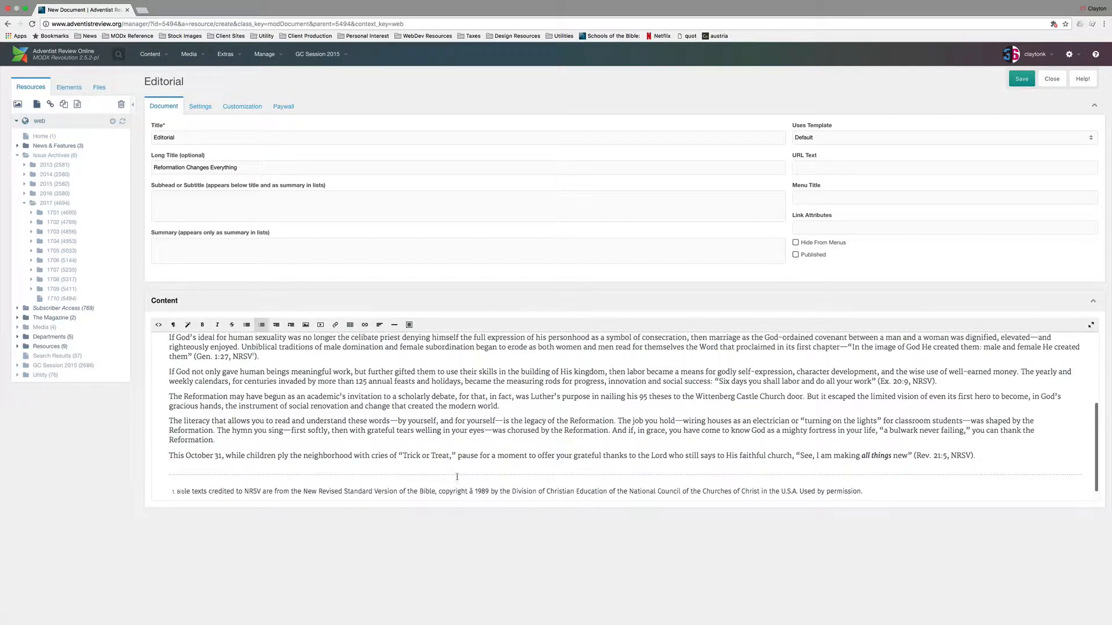
scroll(457, 476, "up", 10)
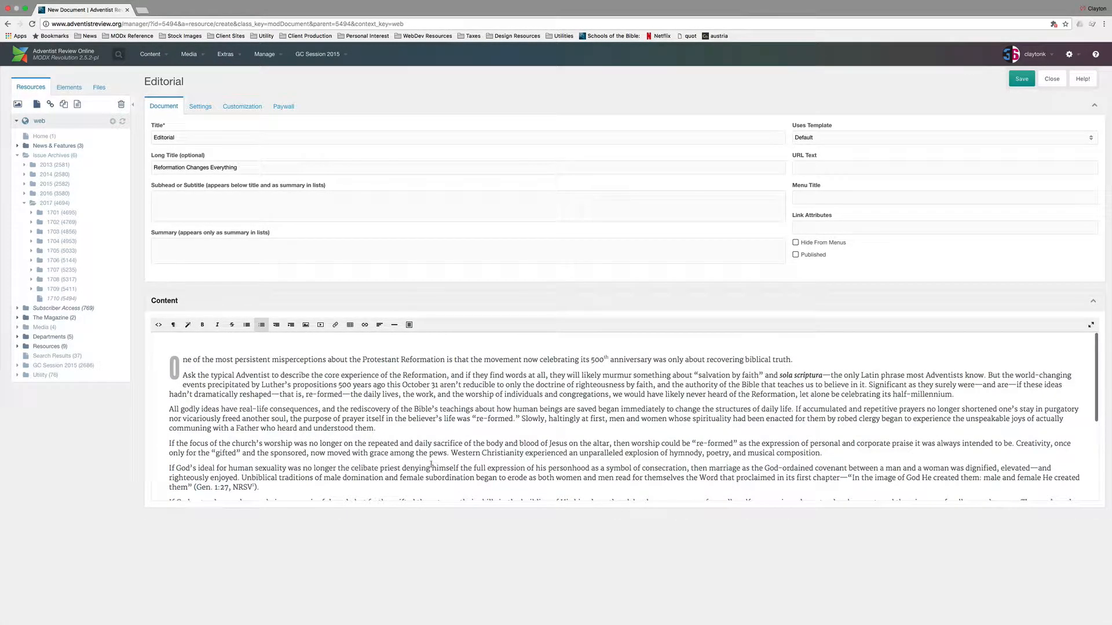
Set the Editorial document's URL Text to 1710-5 and mark it as Published.
left_click(808, 171)
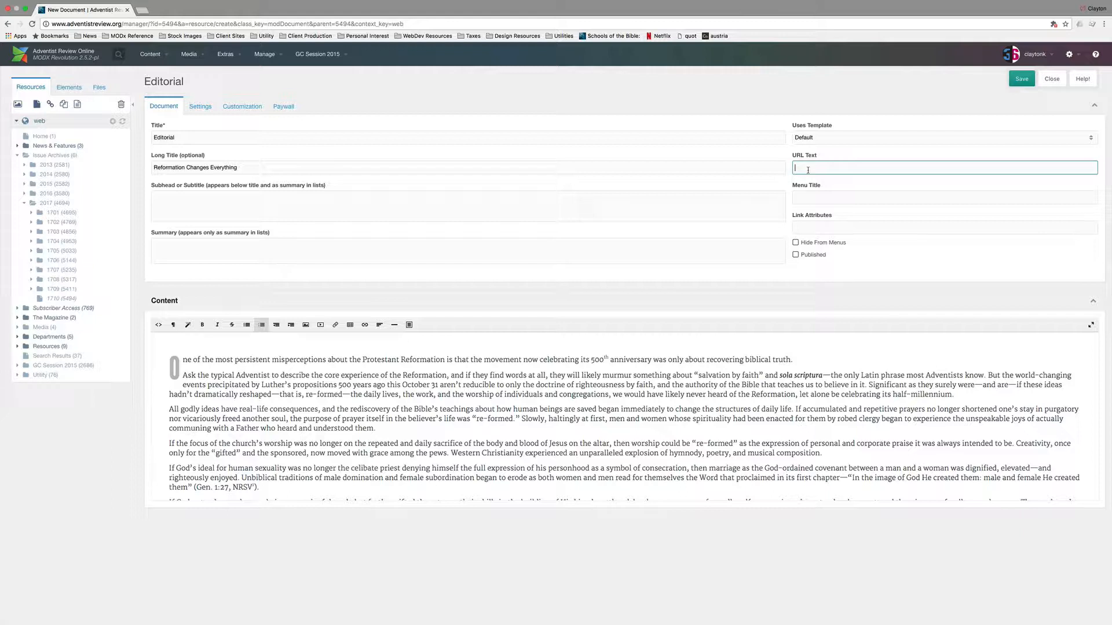
type("7010")
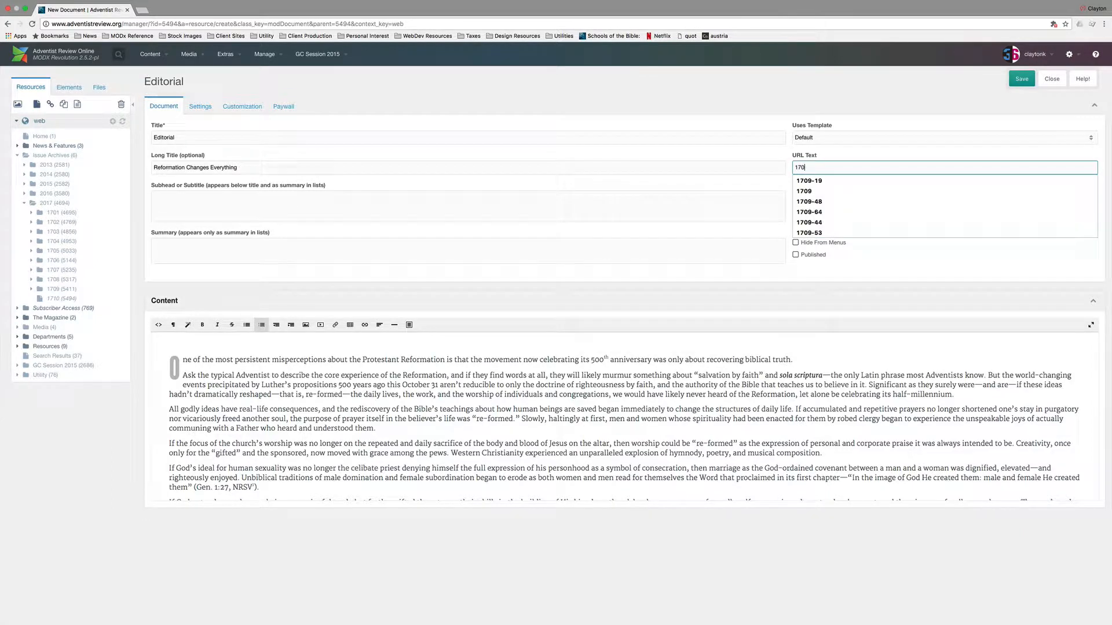
key("BackSpace")
key("BackSpace")
key("BackSpace")
type("10-5")
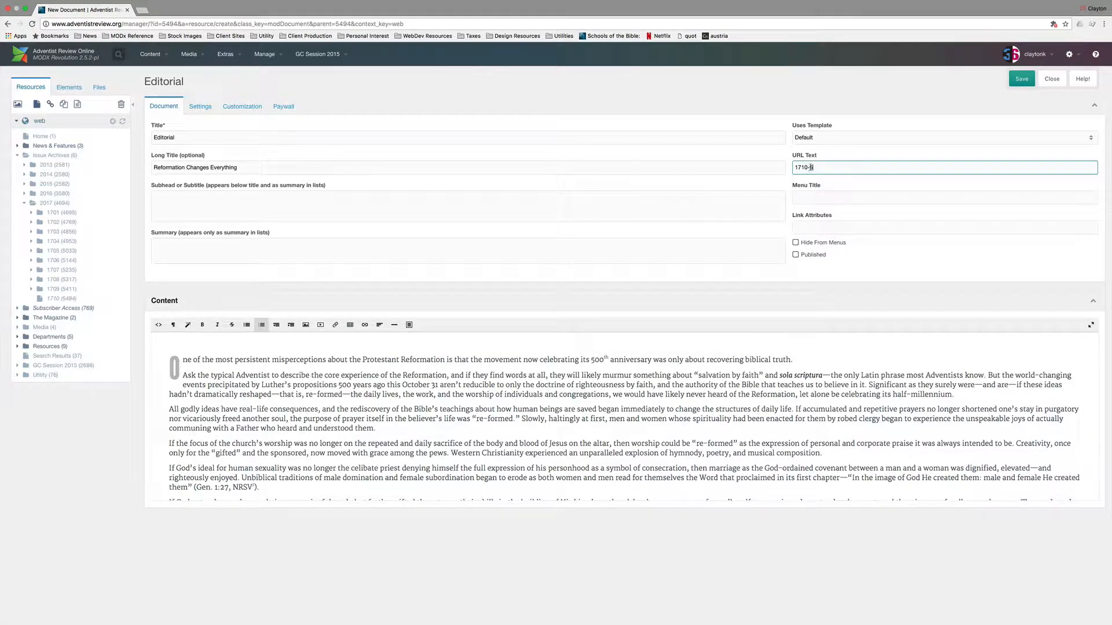
left_click_drag(818, 169, 788, 169)
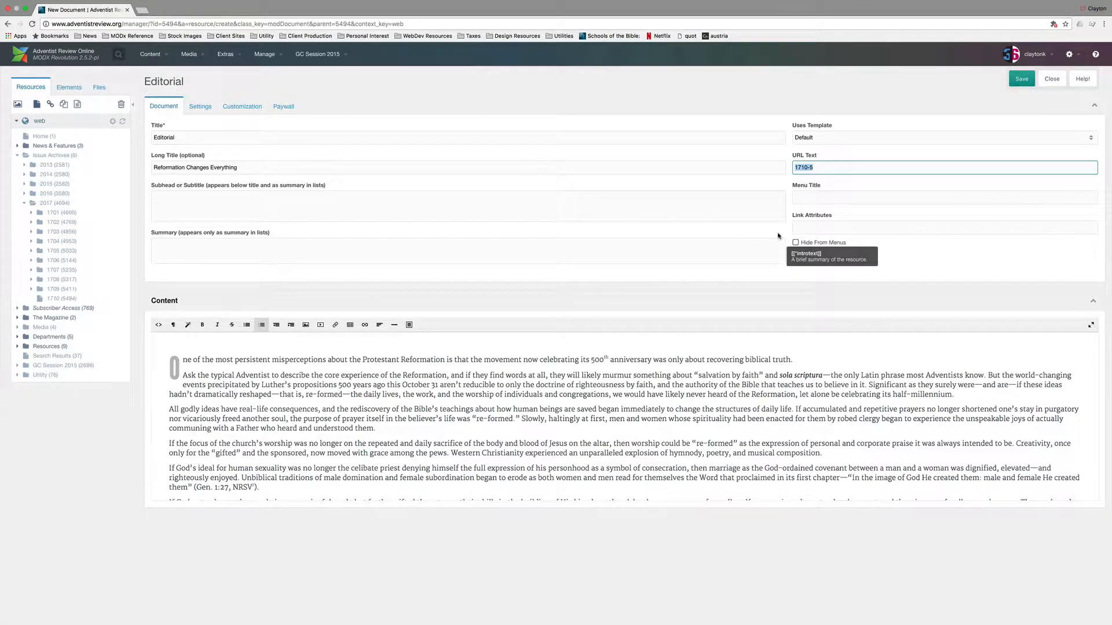
left_click(791, 278)
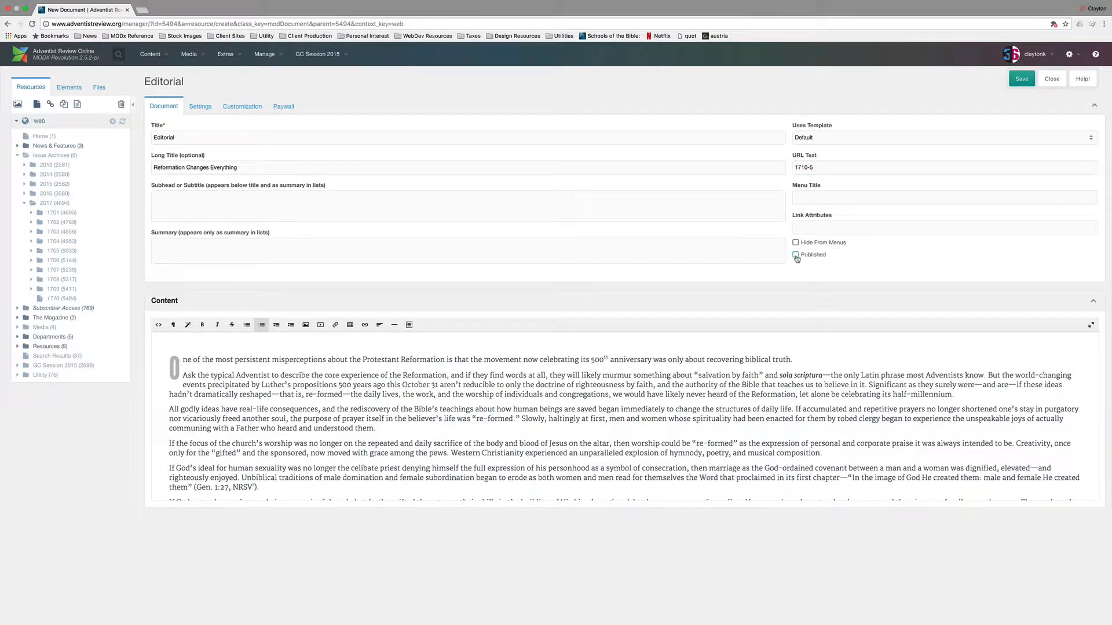
In the document's customization page details, set the page number to 5 and choose the editorial's author.
left_click(236, 109)
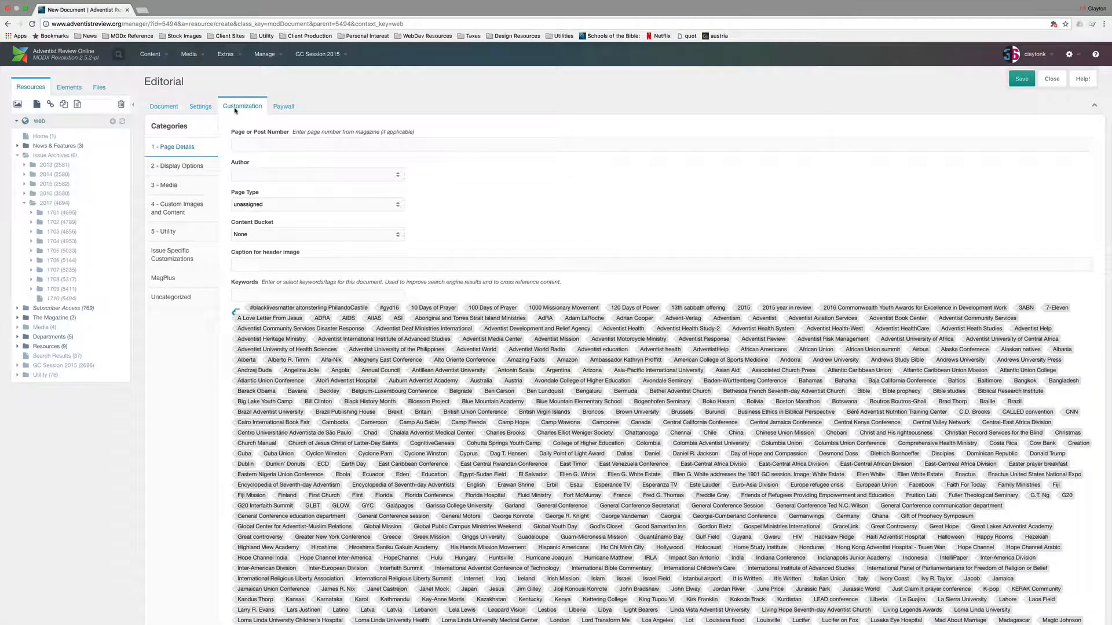
left_click(262, 145)
type("5")
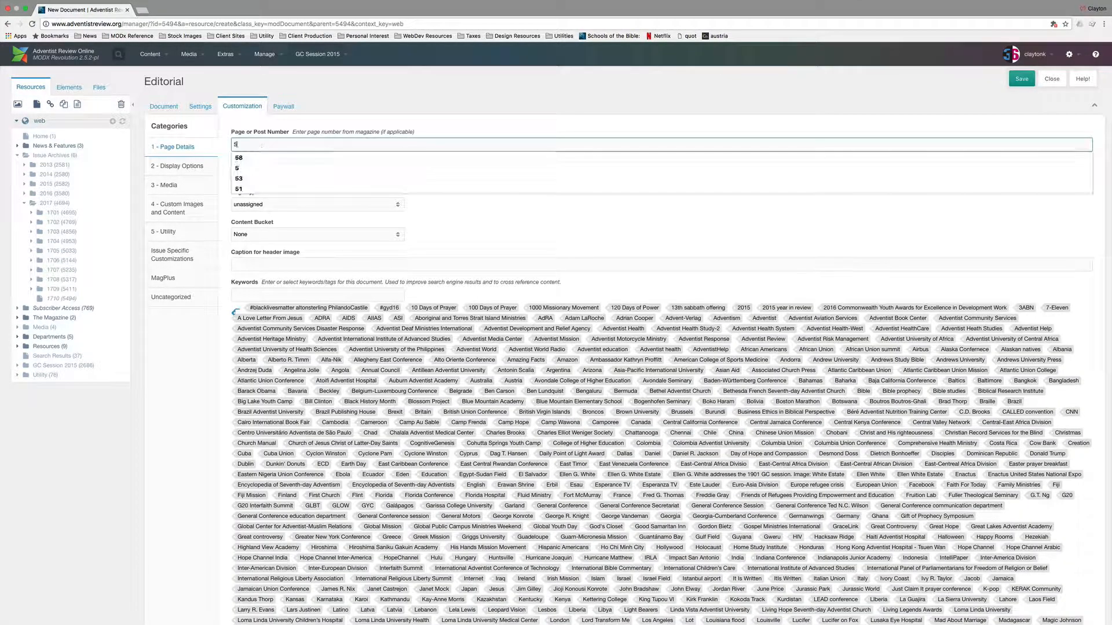
left_click(250, 172)
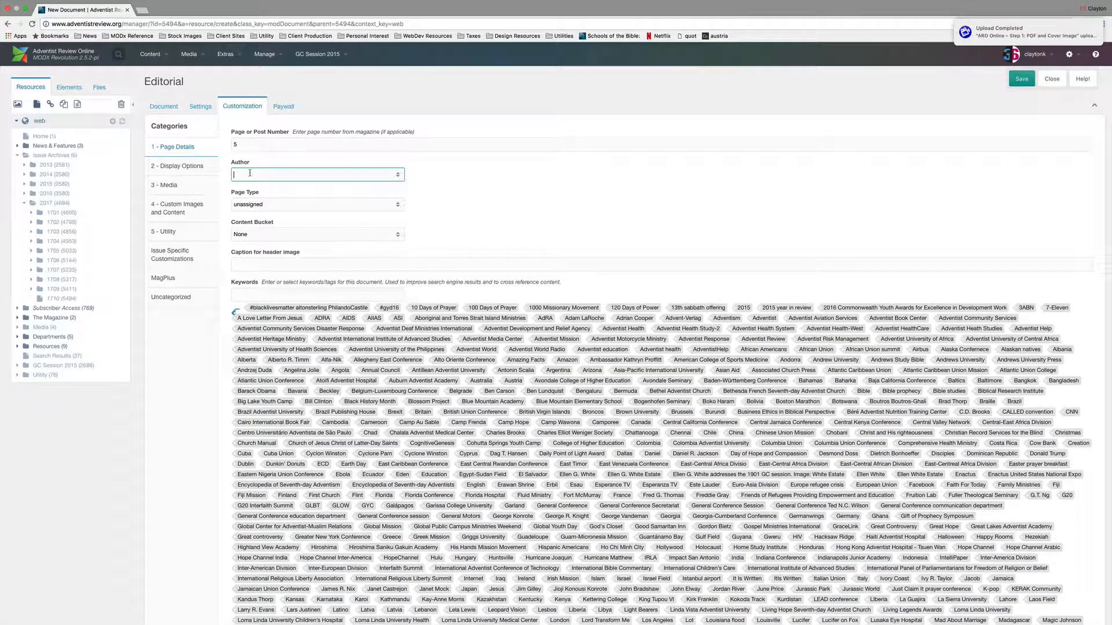
type("Bill Knott")
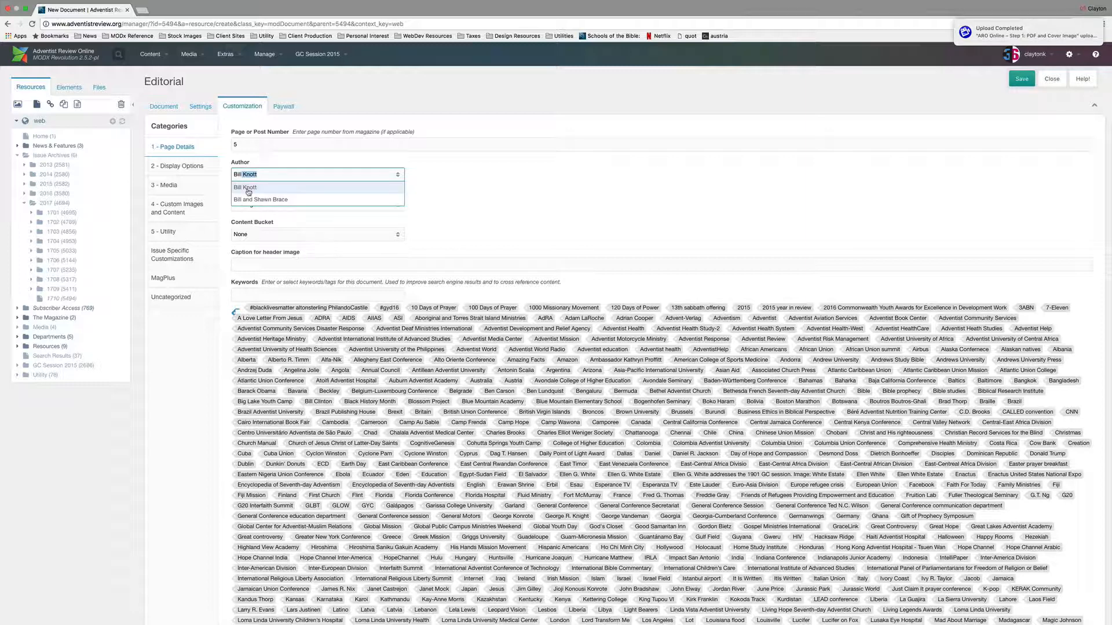
left_click(248, 188)
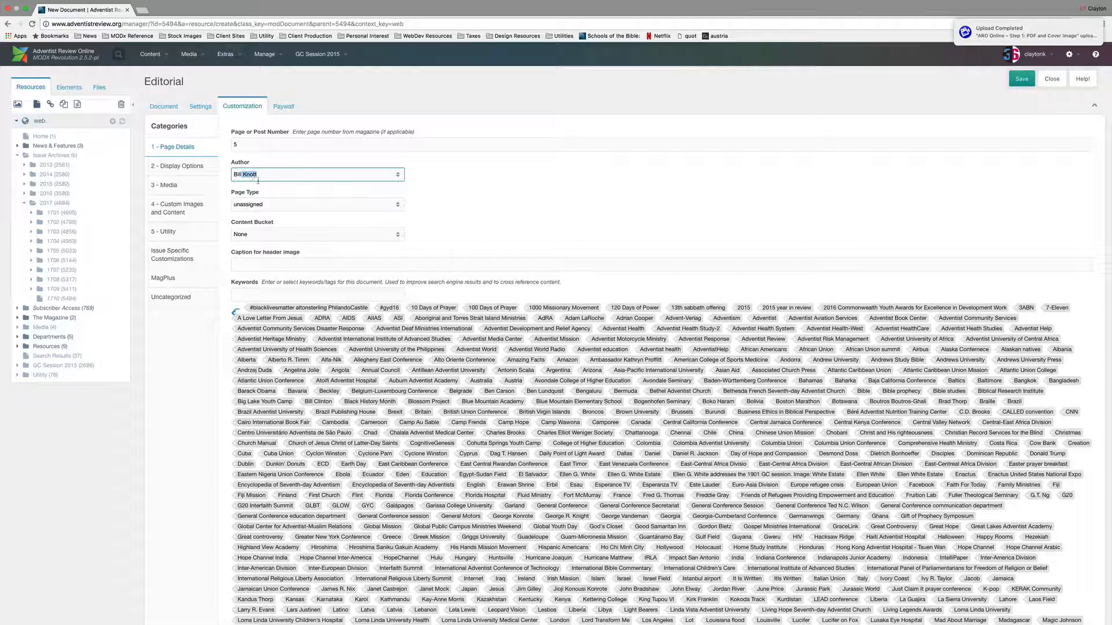
left_click(467, 191)
Set the Page Type to Editorial and save the document.
left_click(285, 204)
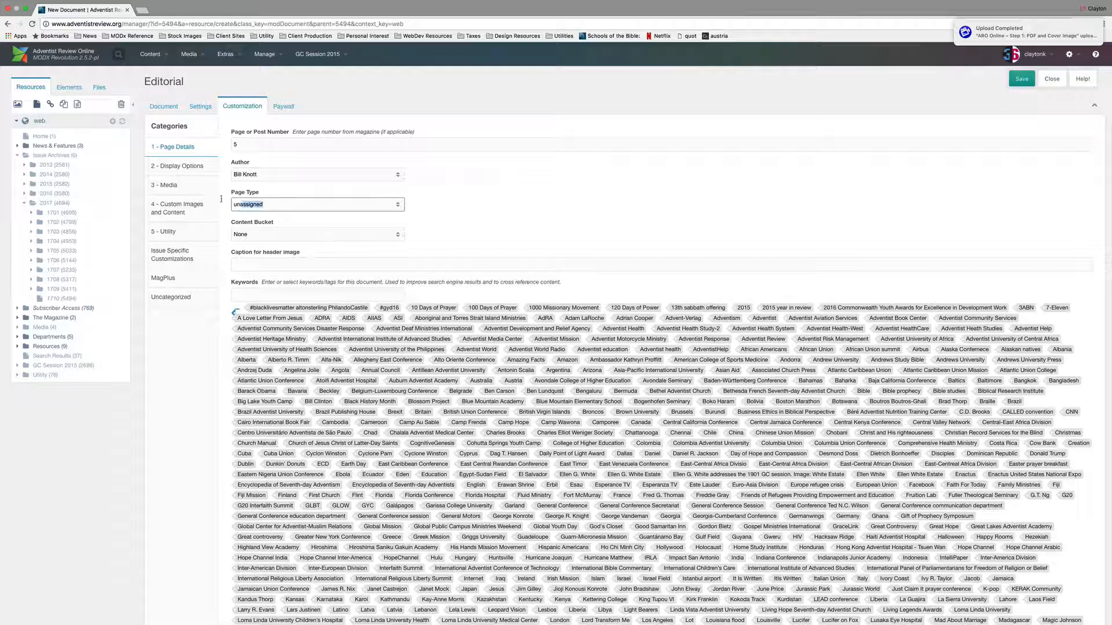
type("E")
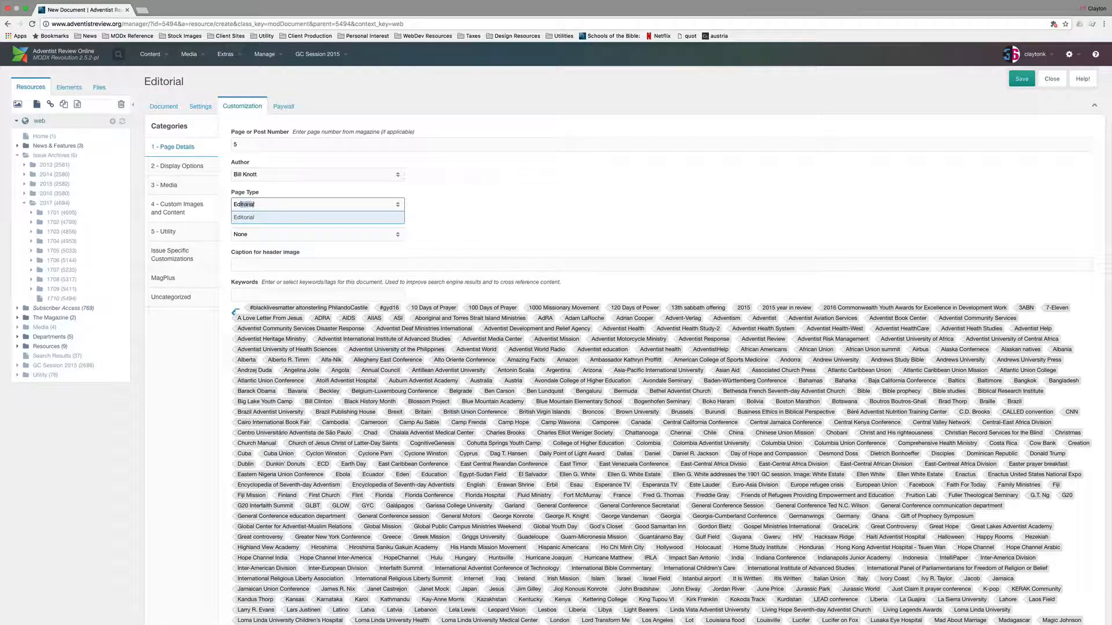
key("BackSpace")
type("Ed")
left_click(246, 219)
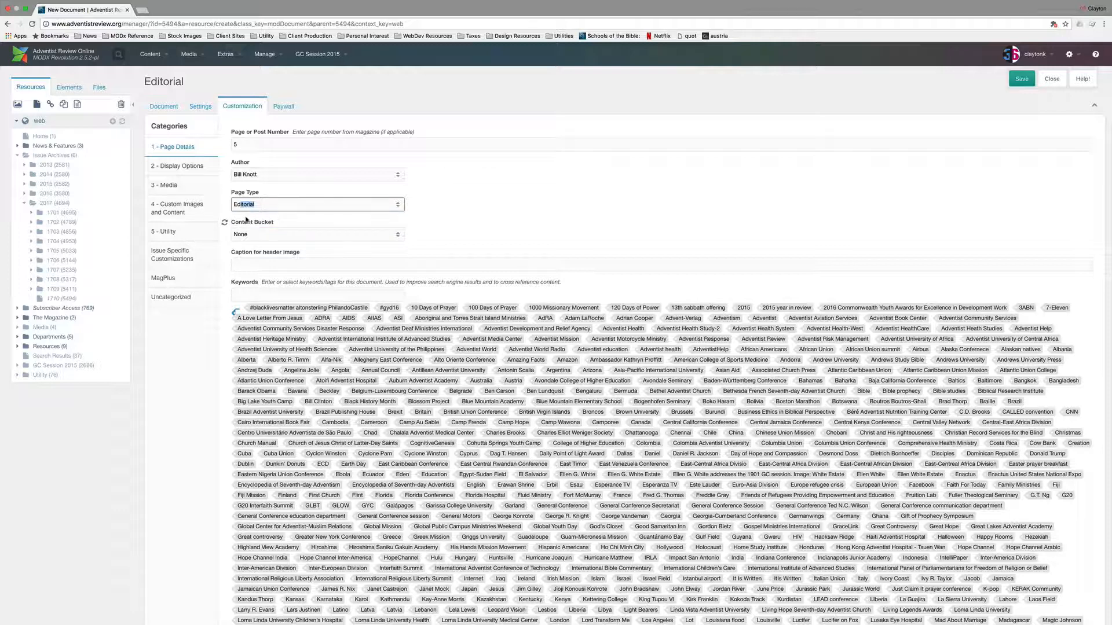
left_click(465, 224)
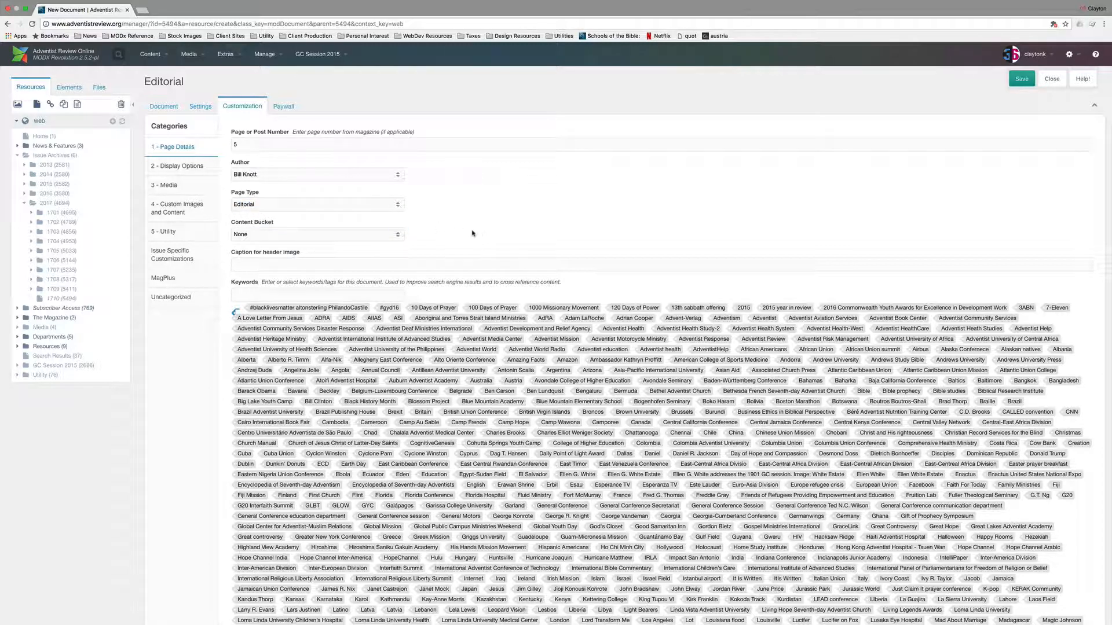
left_click(159, 108)
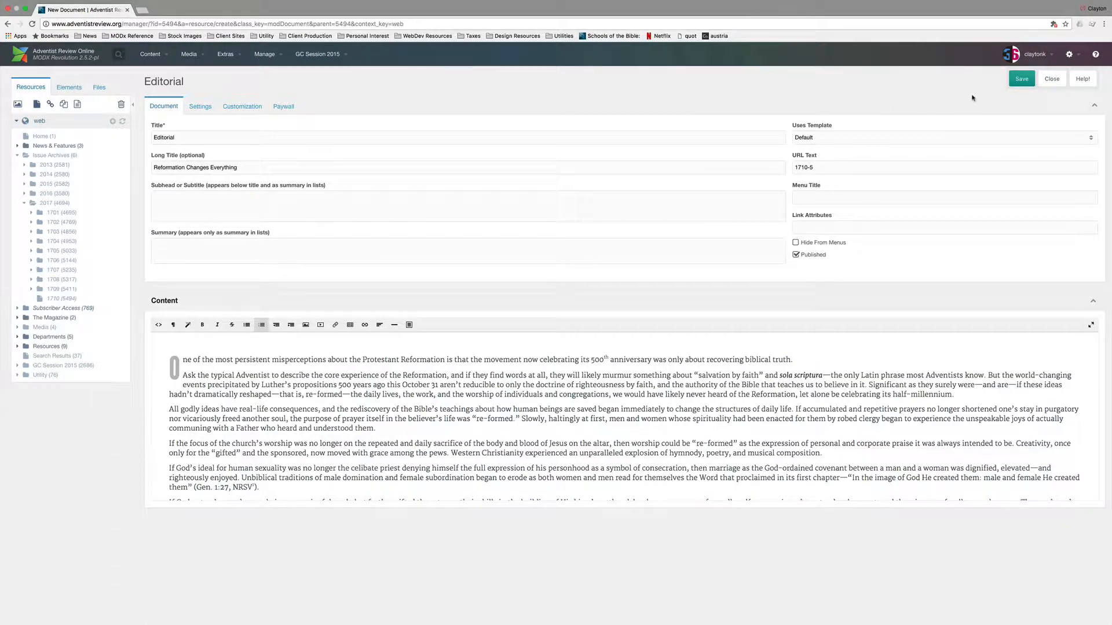
left_click(1022, 81)
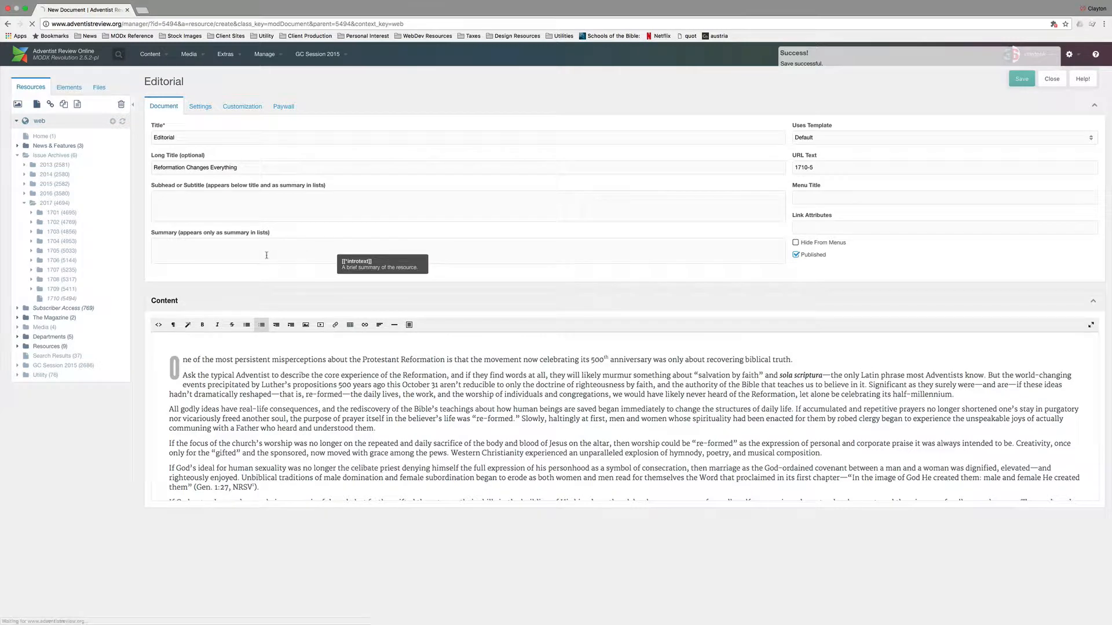
Switch to the InDesign magazine file and copy the full text of the Inbox letters story on pages 6-7.
key("super+Tab")
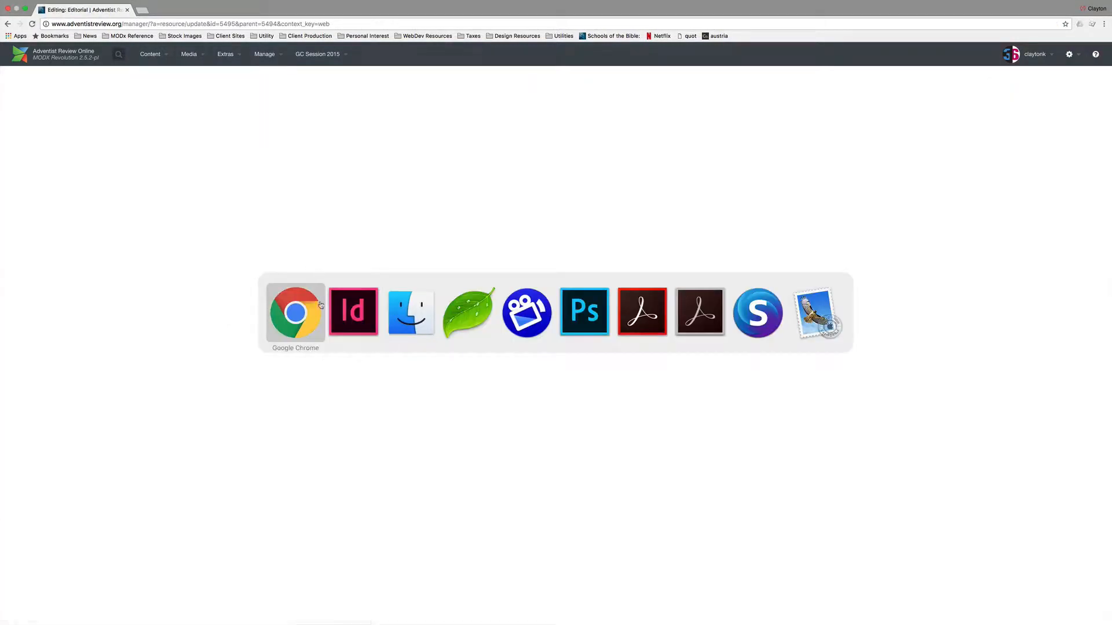
scroll(349, 296, "down", 15)
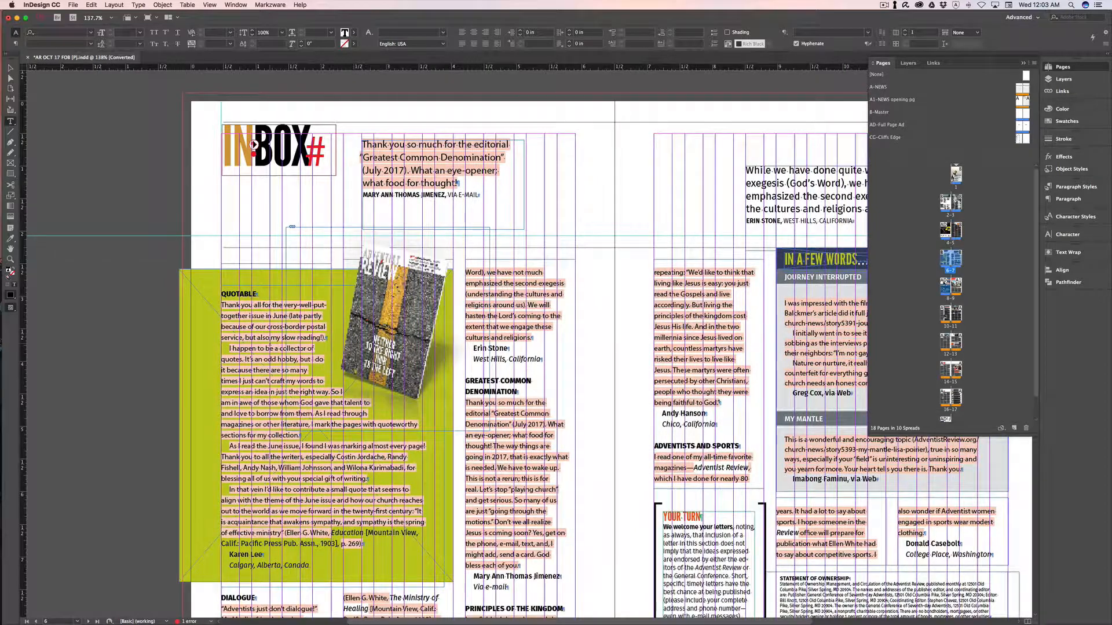
key("super+a")
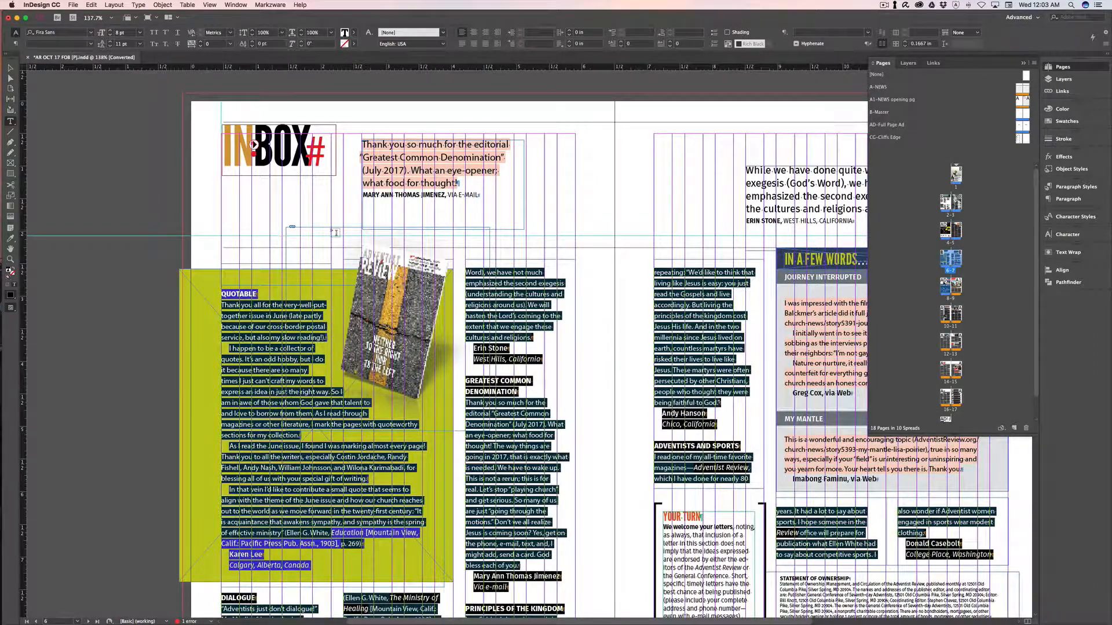
scroll(378, 233, "right", 3)
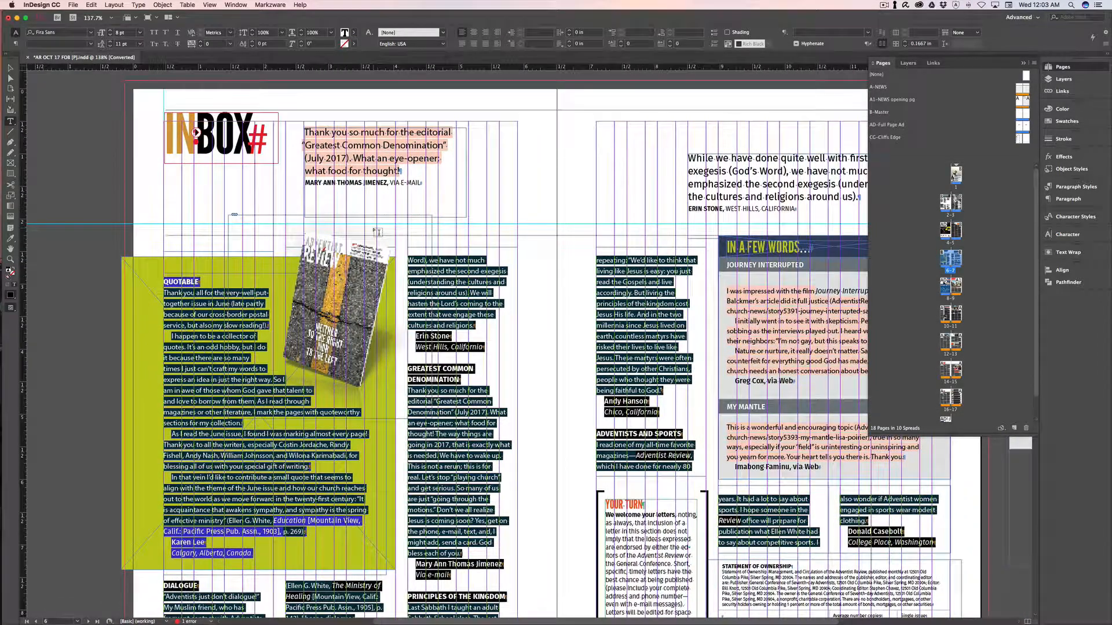
Back in the MODX manager in Chrome, create a new document under the 1710 issue with the URL Text 1710-6.
key("super+Tab")
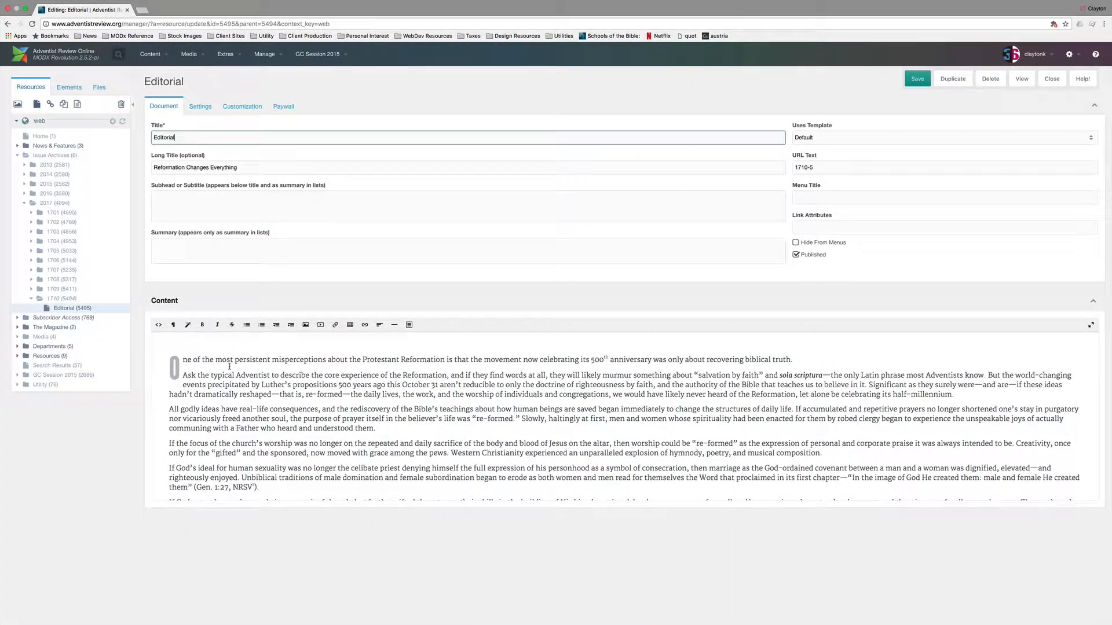
right_click(54, 301)
mouse_move(75, 369)
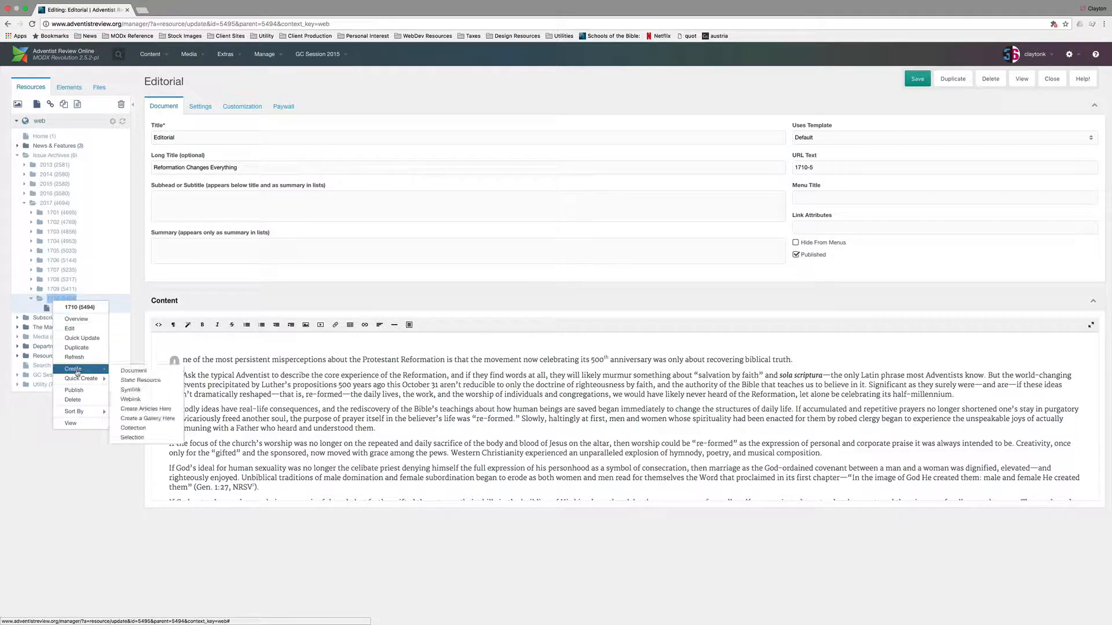
left_click(134, 371)
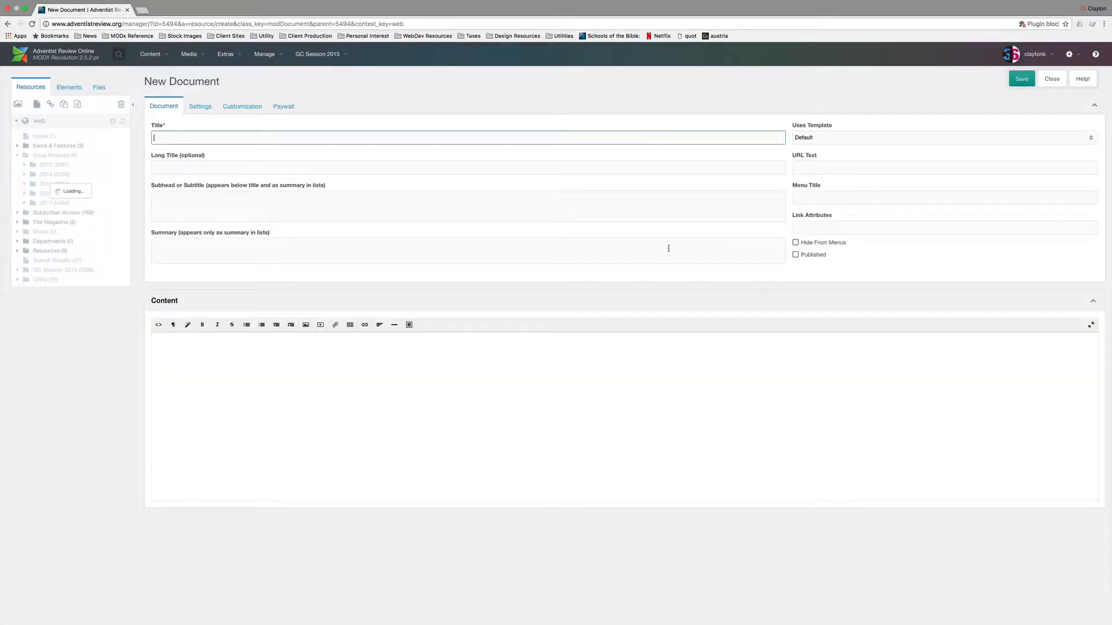
left_click(804, 169)
type("17")
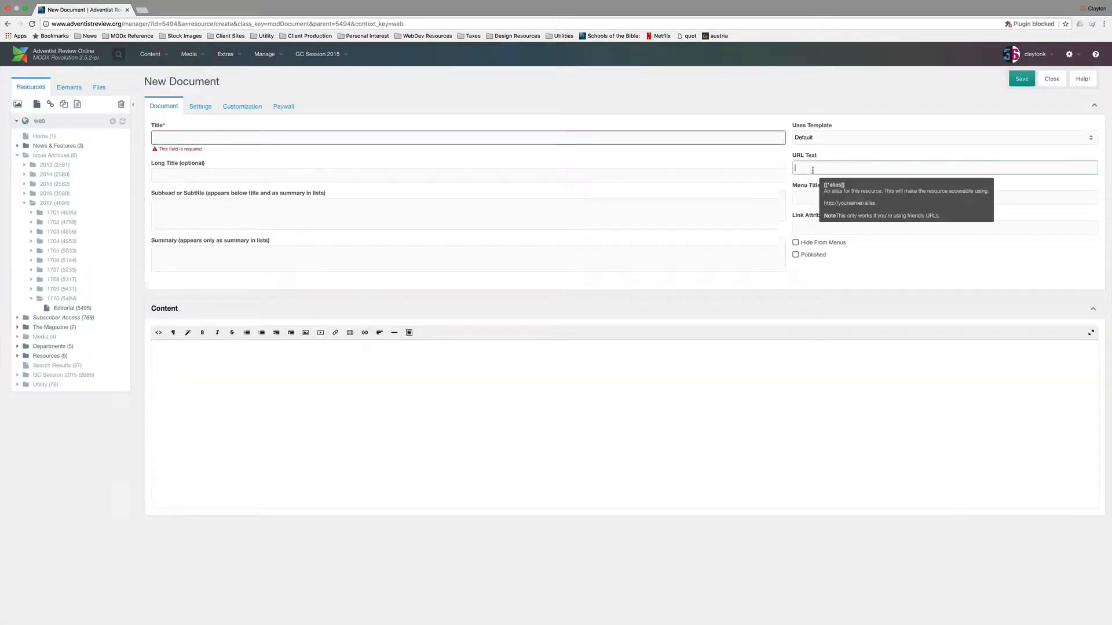
type("10-6")
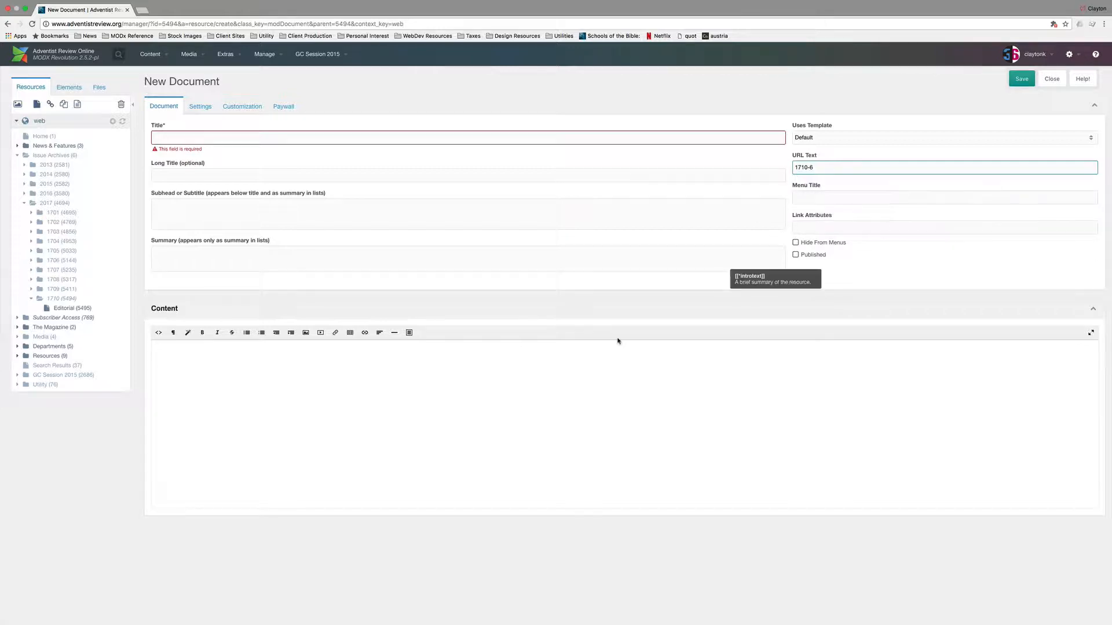
Paste the copied letters into the document's content and delete the stray CSS style code above "Quotable".
left_click(411, 414)
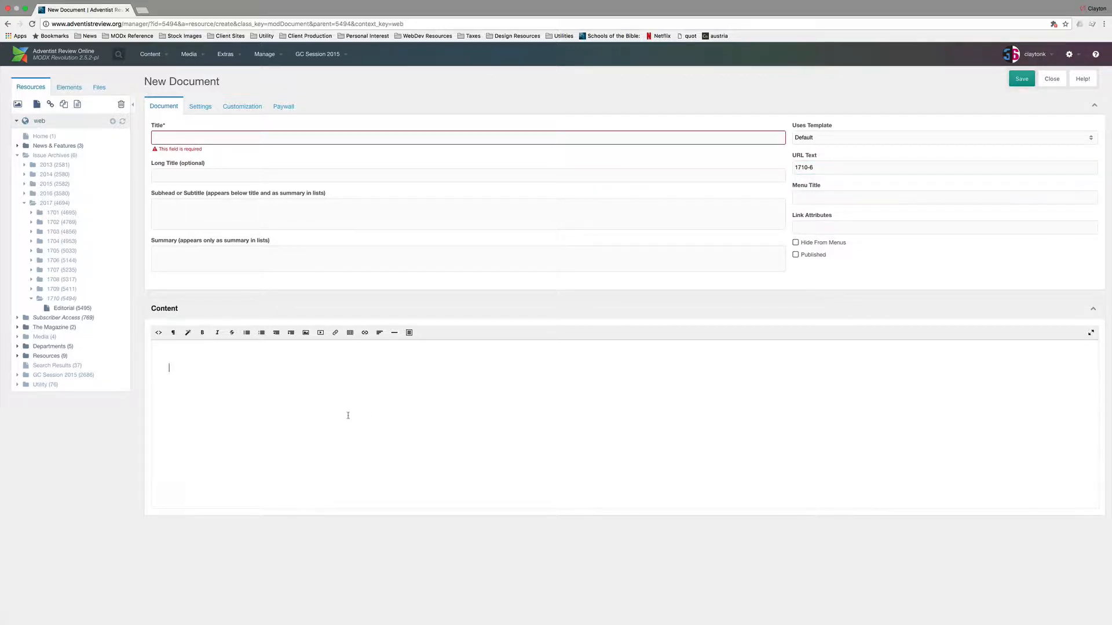
key("super+v")
left_click_drag(169, 392, 155, 359)
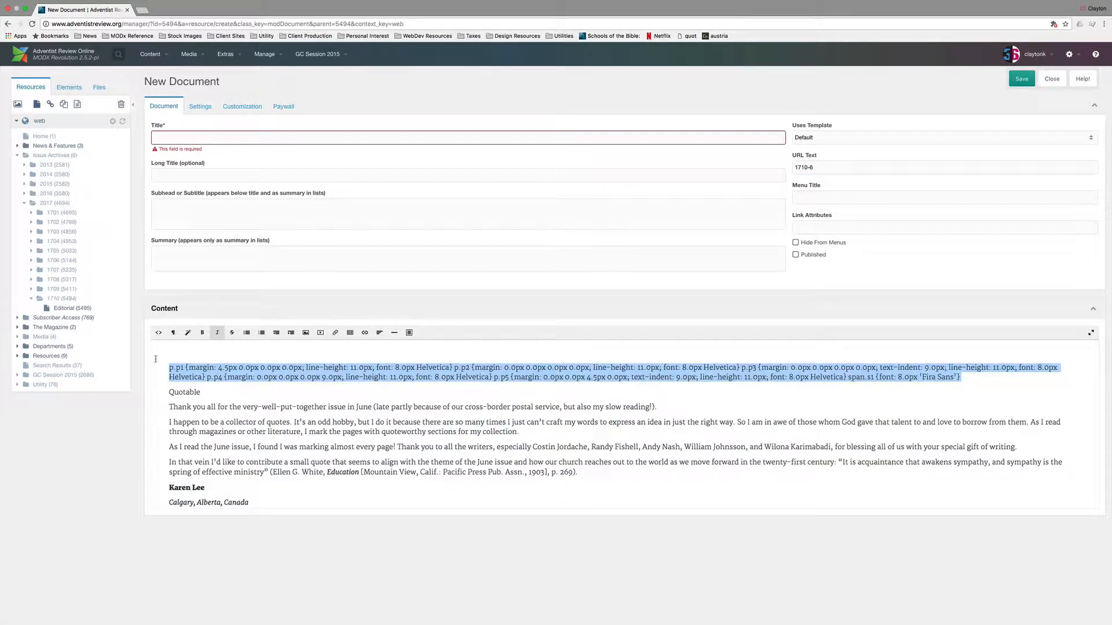
key("BackSpace")
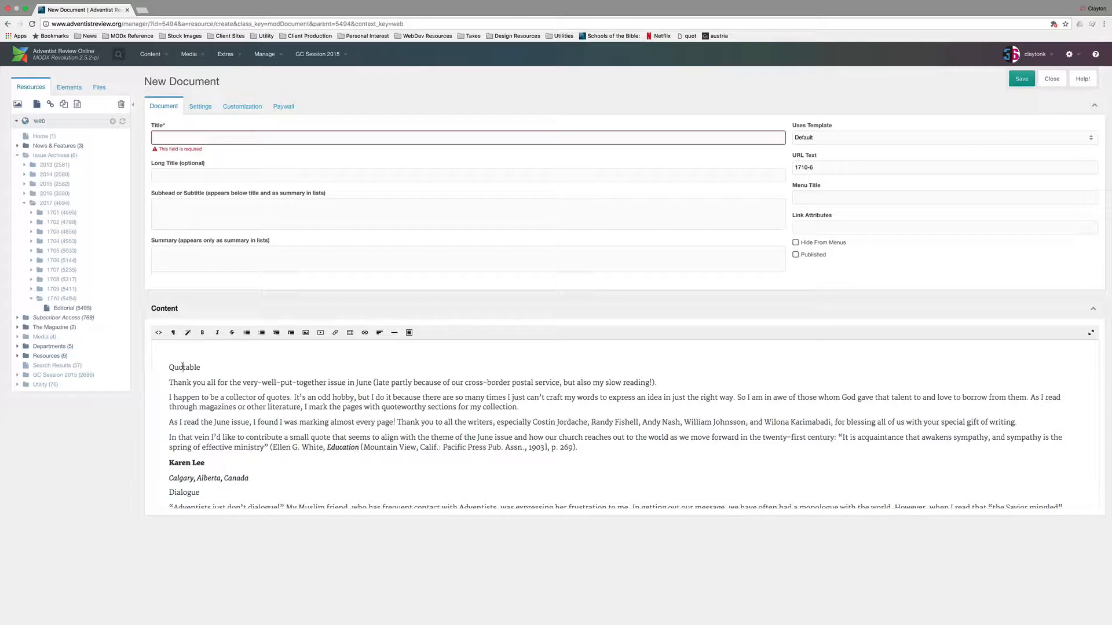
Format "Quotable" as Header 3 and join that letter's name and location into one paragraph separated by a line break.
left_click(173, 332)
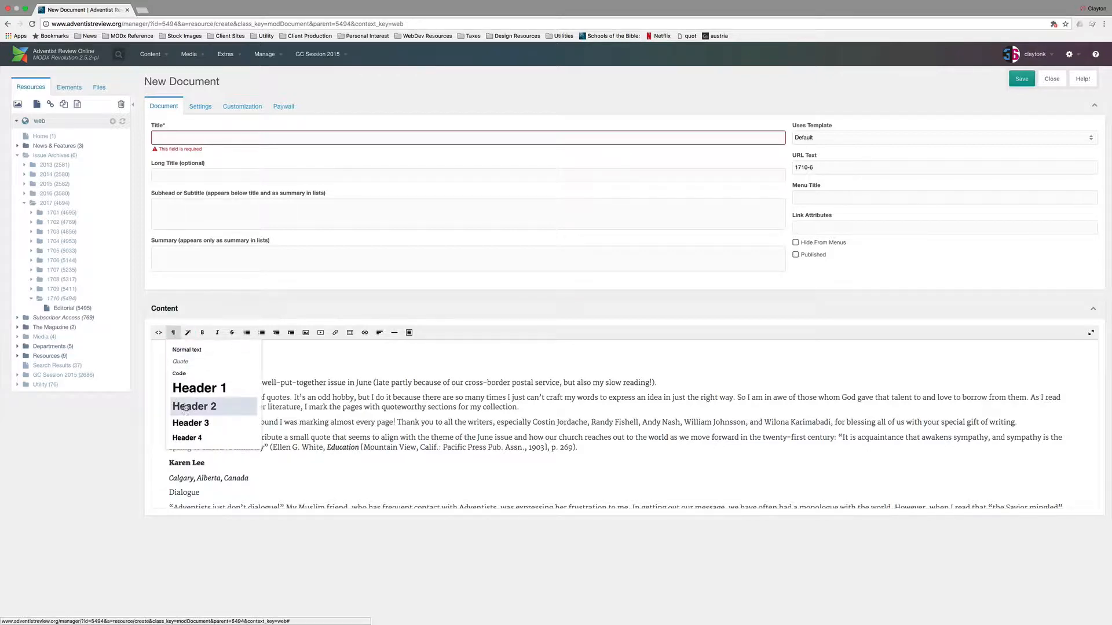
left_click(185, 423)
scroll(186, 418, "down", 3)
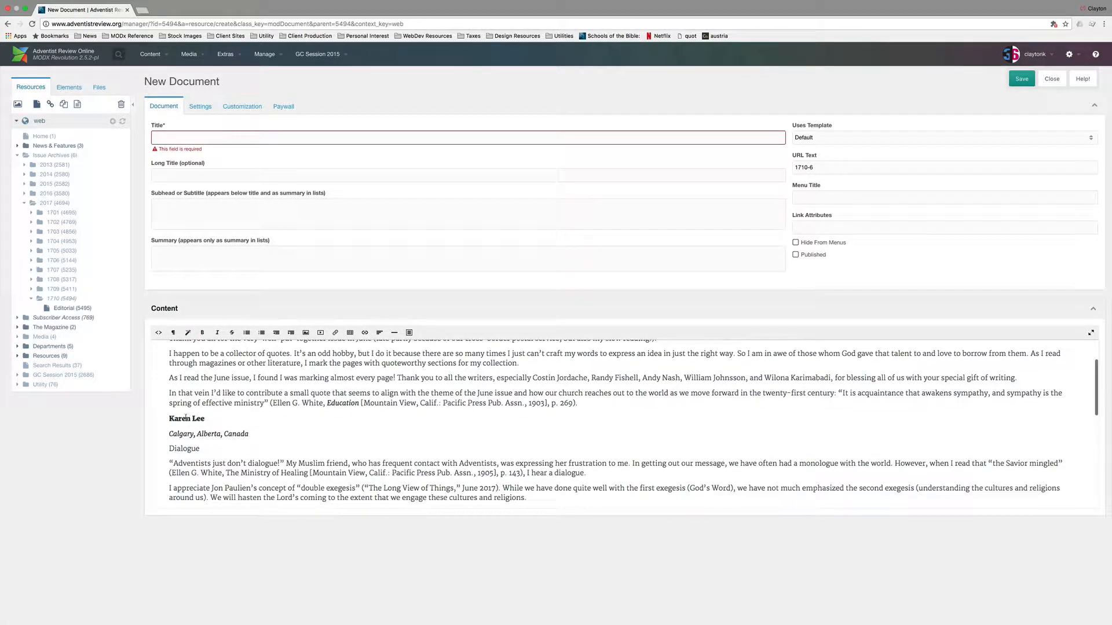
left_click(166, 435)
key("BackSpace")
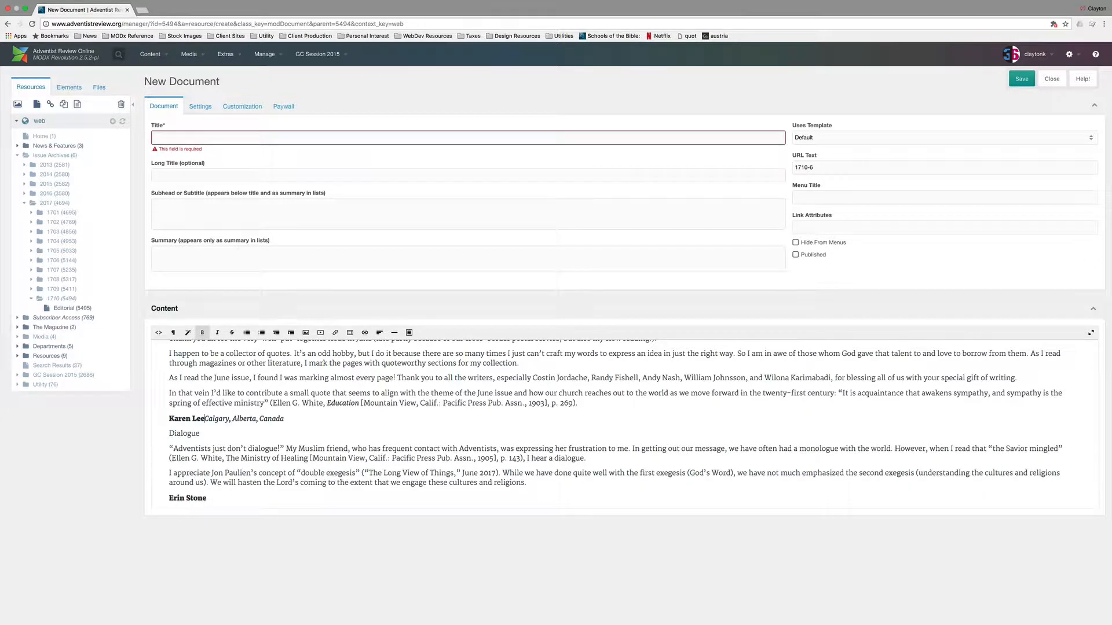
key("shift+Return")
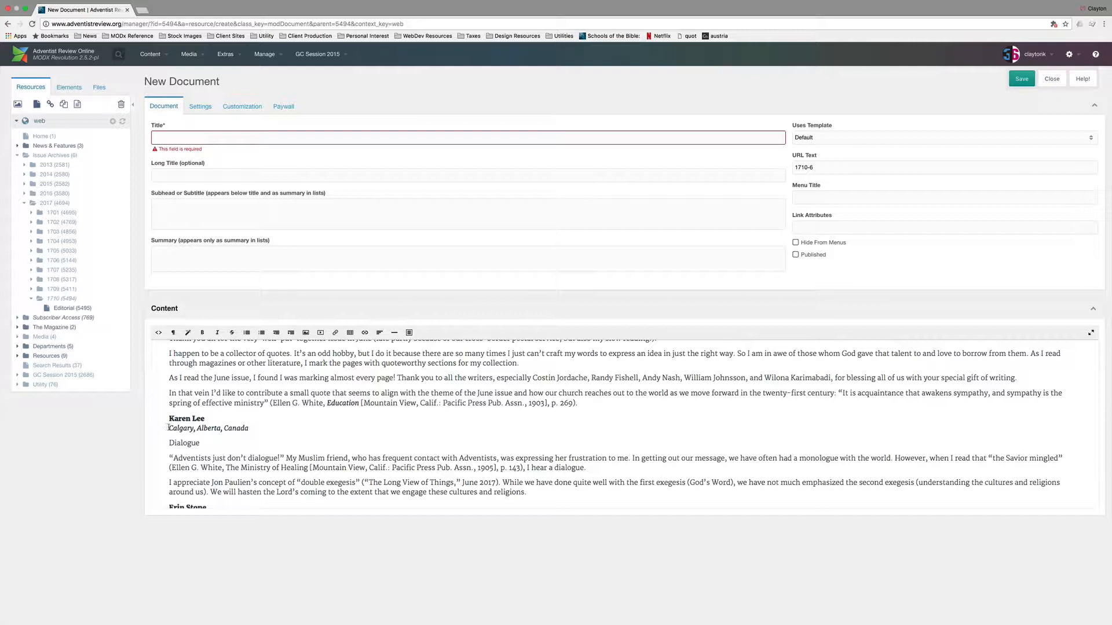
Format "Dialogue" as Header 3 and put its writer's location directly below the name with a line break.
left_click(173, 332)
left_click(186, 424)
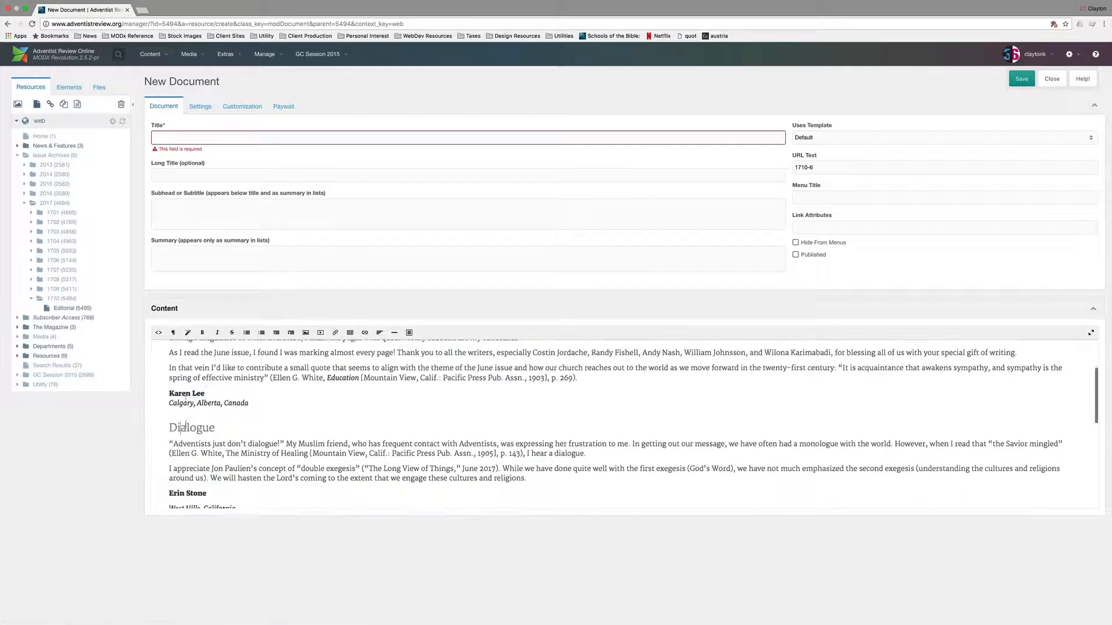
scroll(185, 428, "down", 1)
left_click(169, 454)
key("BackSpace")
key("shift+Return")
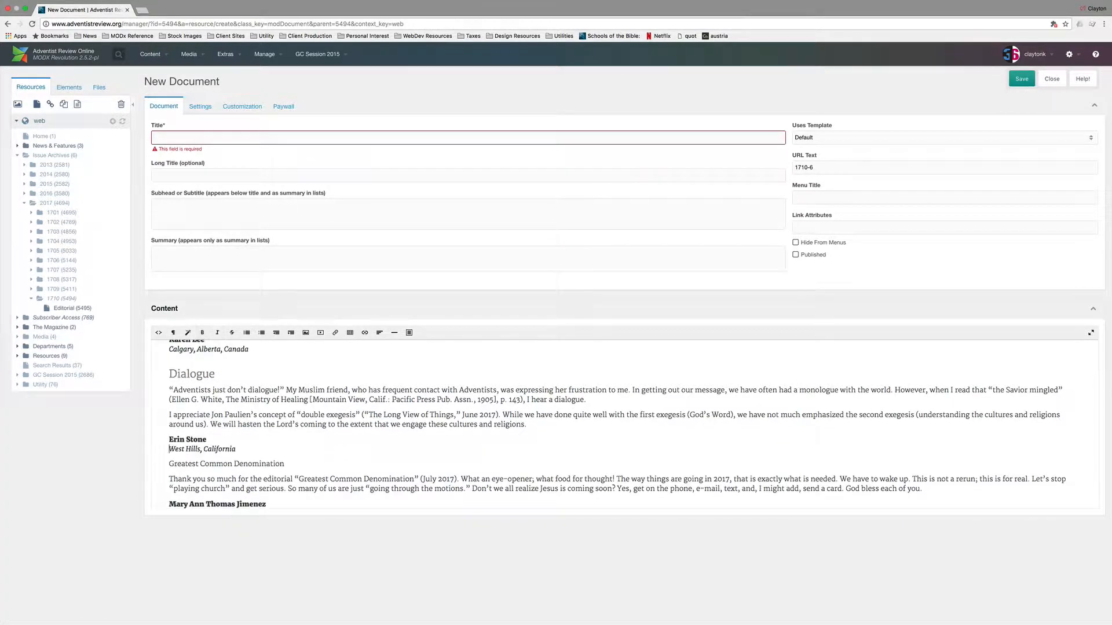
Make "Greatest Common Denomination" a Header 3 and join its signature's name and "Via e-mail" lines with a line break.
left_click(173, 332)
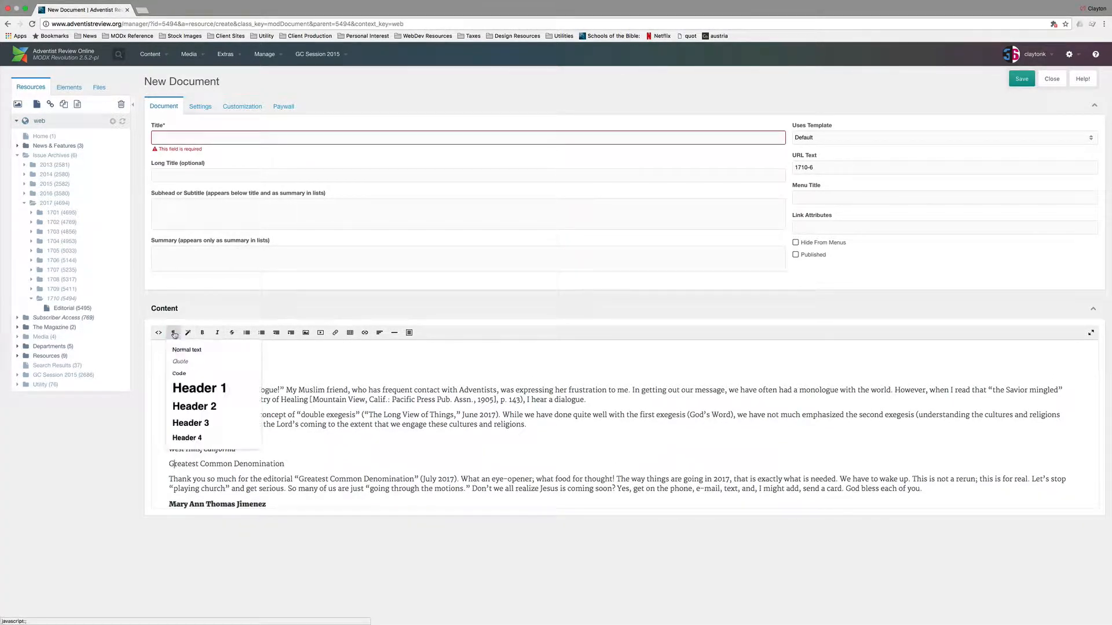
left_click(183, 421)
scroll(183, 418, "down", 1)
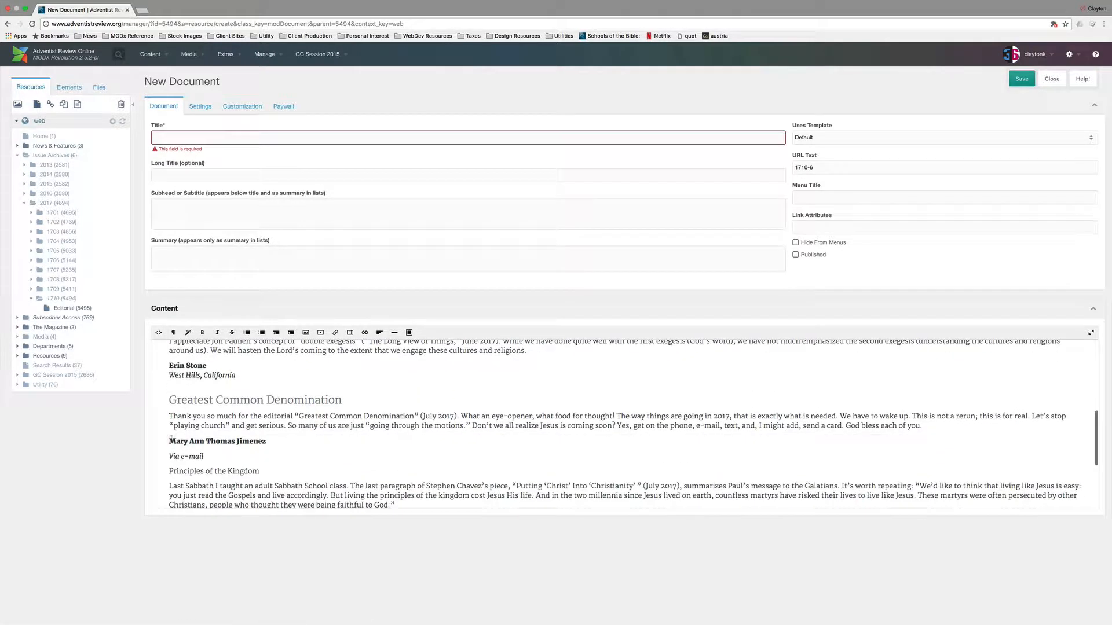
left_click(168, 450)
key("BackSpace")
key("shift+Return")
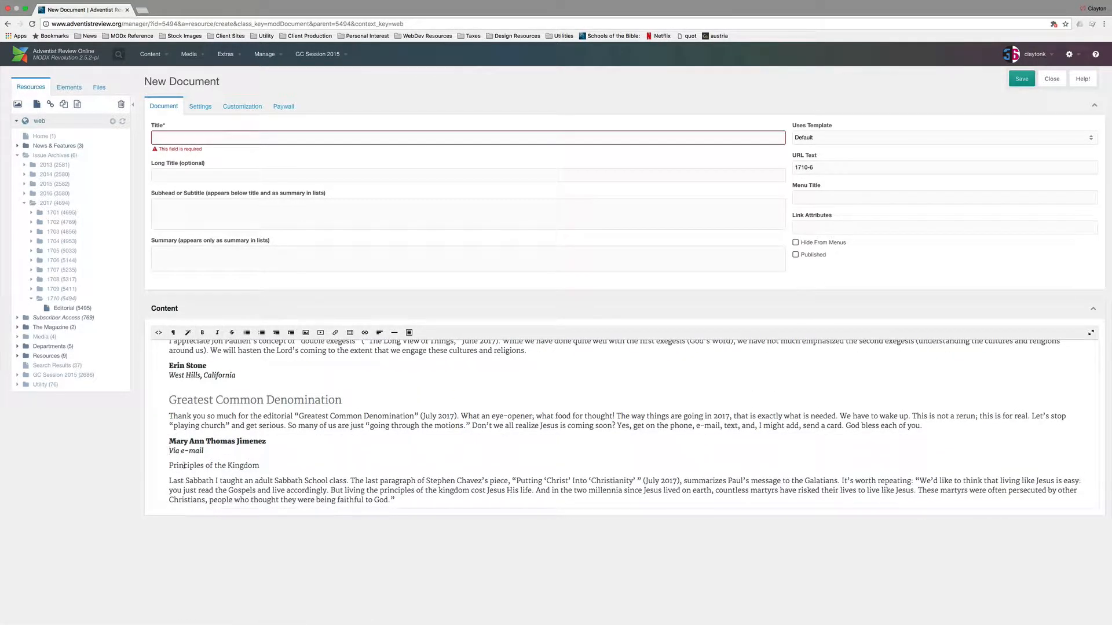
Make "Principles of the Kingdom" a Header 3 and merge its writer's name and location into one two-line paragraph.
left_click(173, 333)
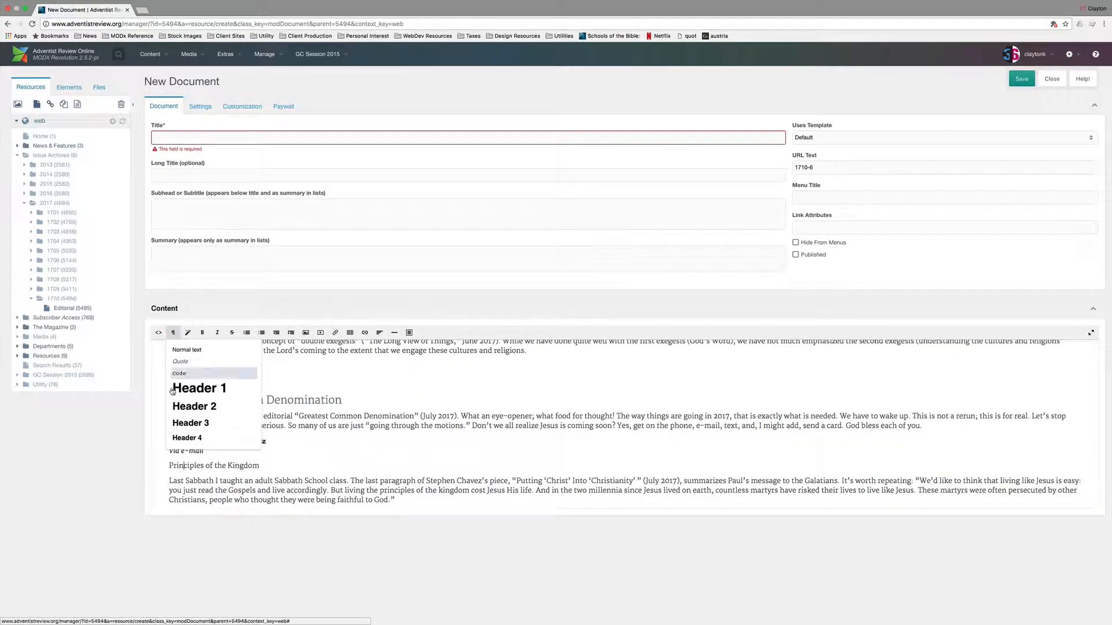
left_click(183, 422)
scroll(173, 420, "down", 3)
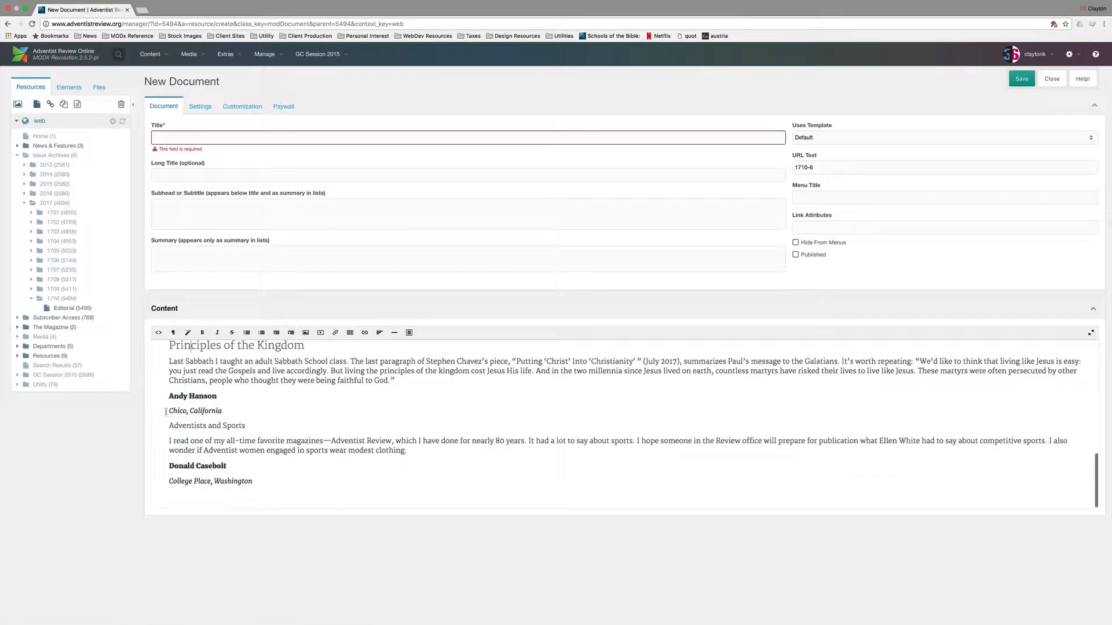
left_click(167, 410)
key("BackSpace")
key("shift+Return")
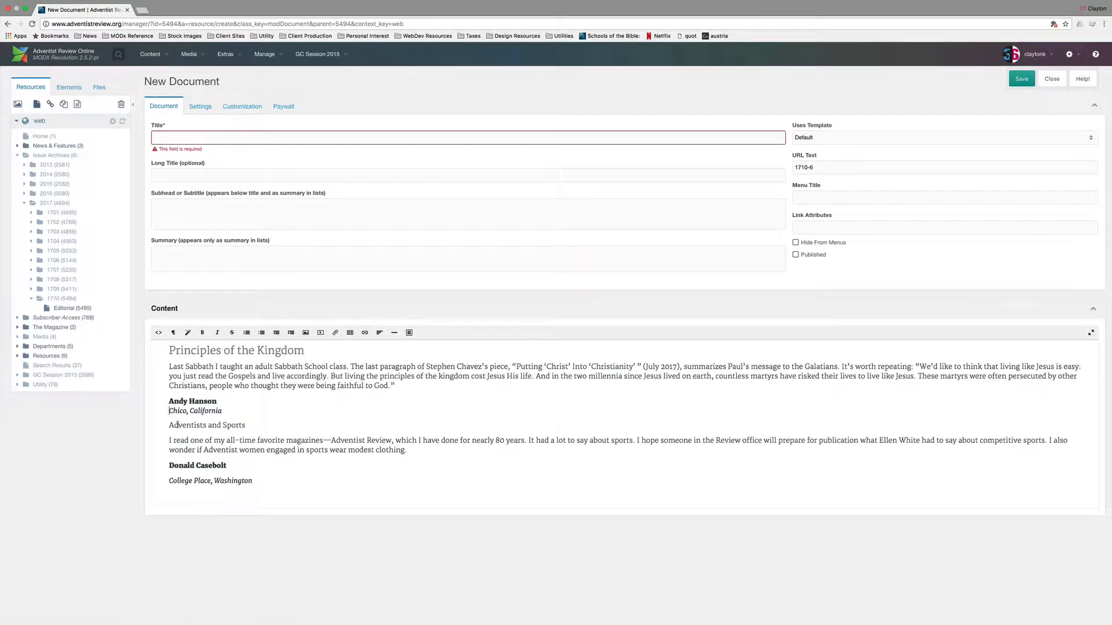
Apply Header 3 to "Adventists and Sports" and join the last letter's name and location with a line break.
left_click(173, 333)
left_click(191, 422)
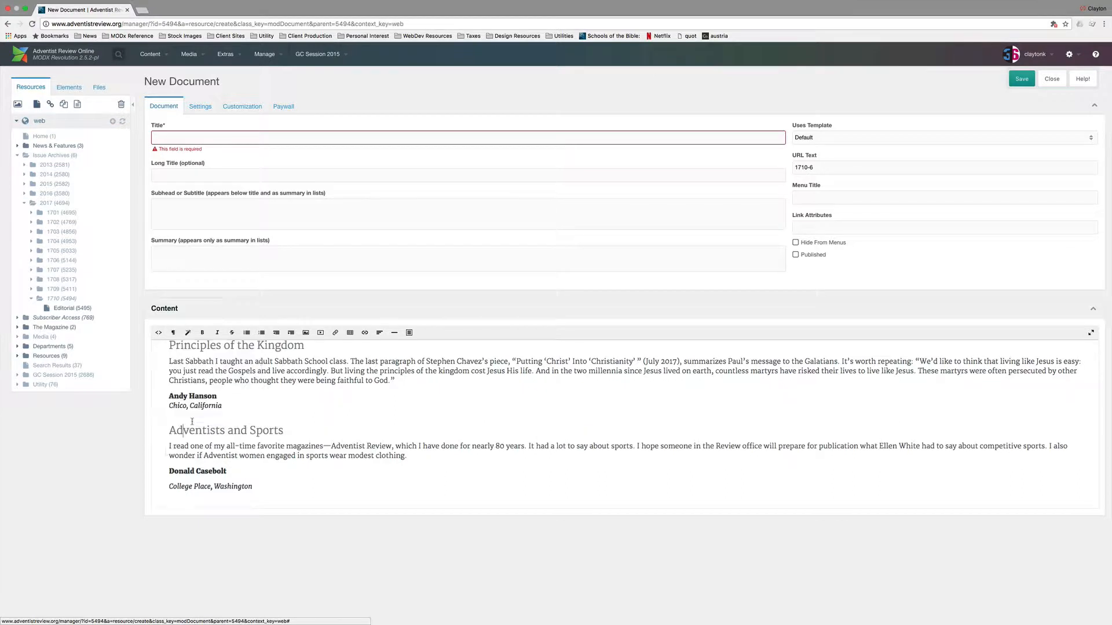
left_click(169, 481)
key("BackSpace")
key("shift+Return")
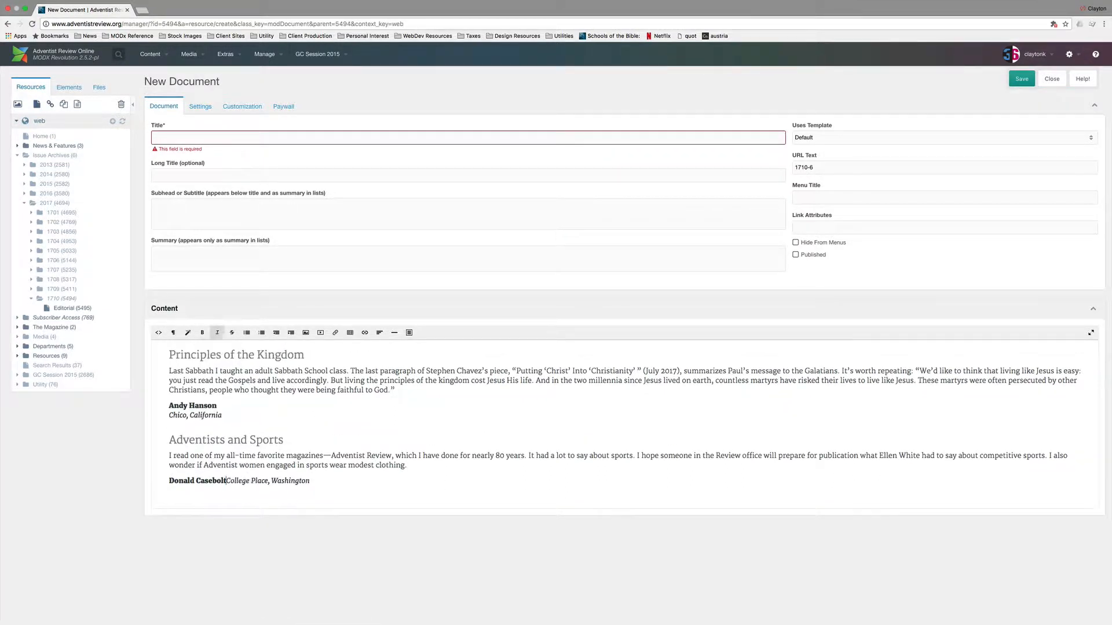
Switch to InDesign and copy all the text of the "Your Turn" box on the Inbox spread.
key("super+Tab")
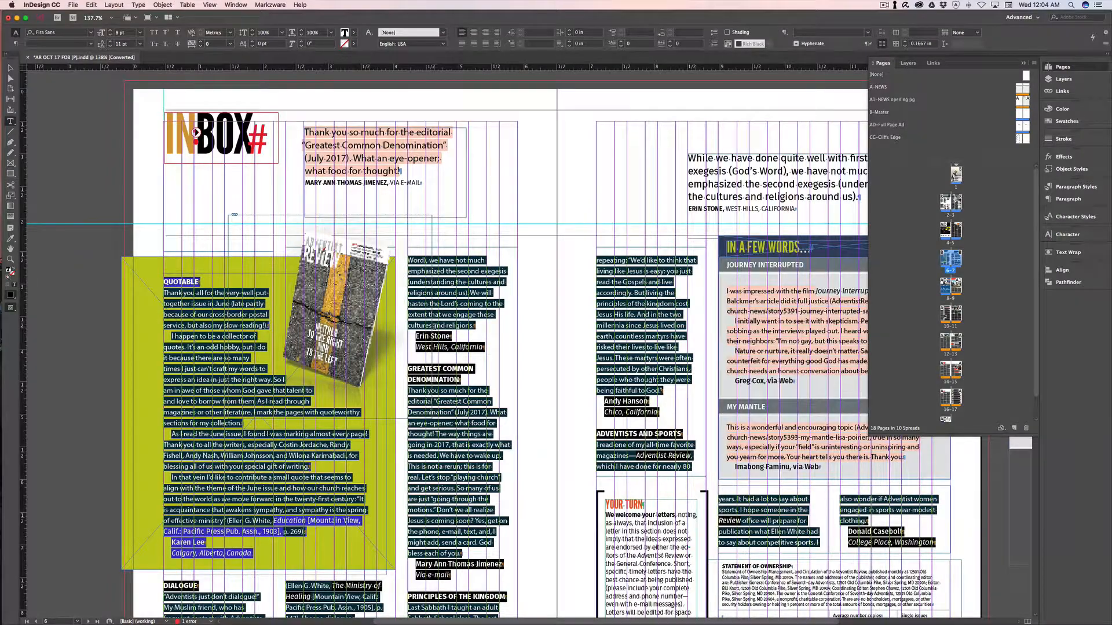
left_click(545, 331)
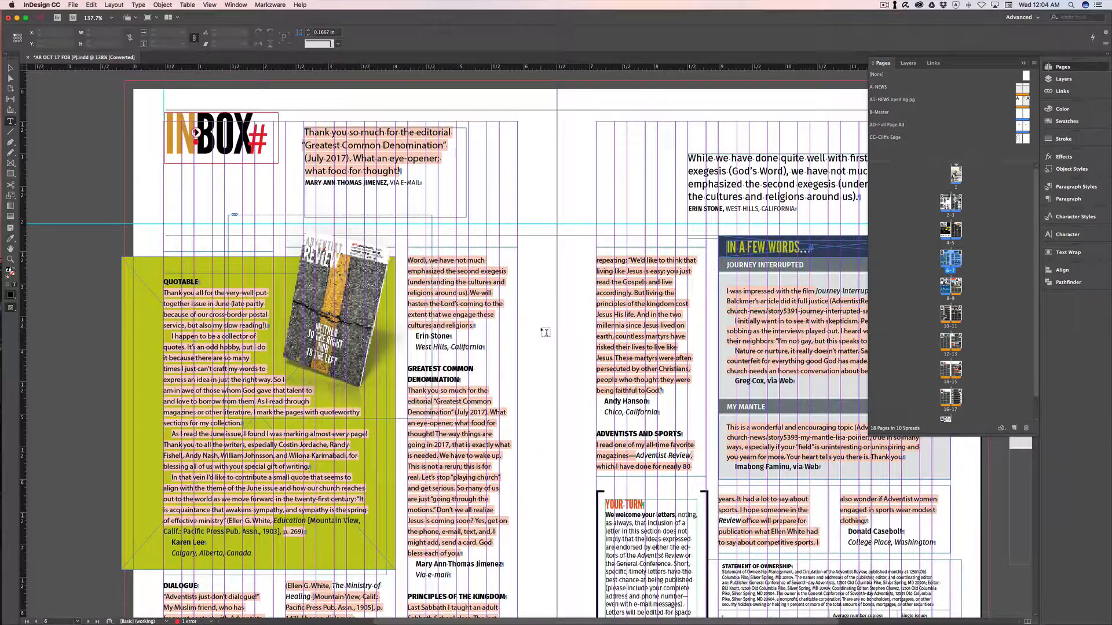
scroll(544, 331, "down", 5)
scroll(544, 332, "up", 4)
scroll(544, 331, "right", 3)
scroll(543, 331, "up", 1)
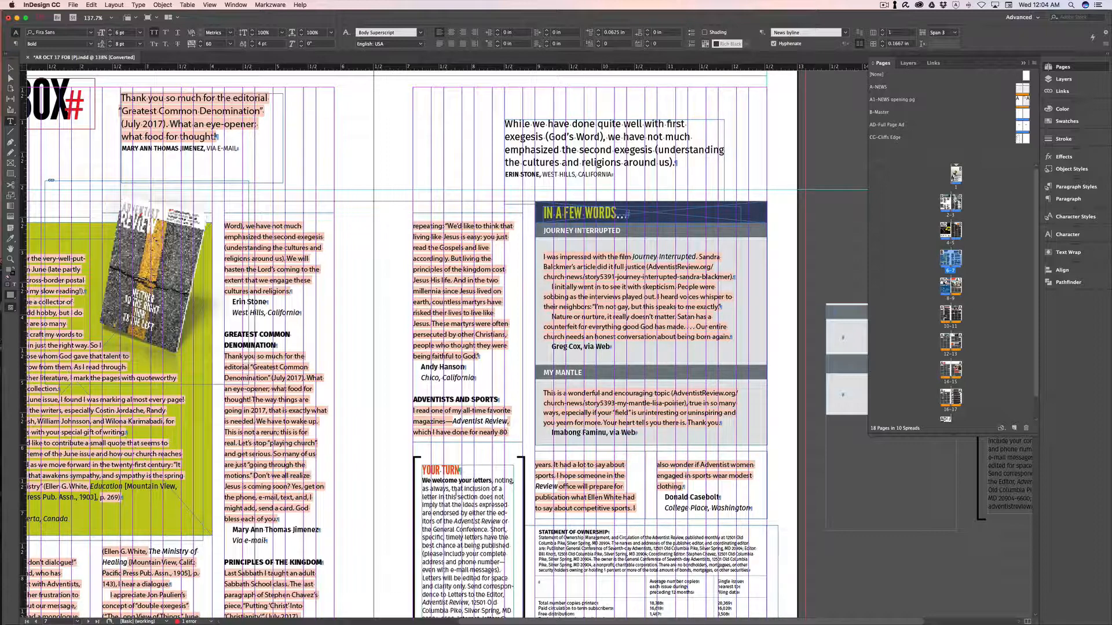
left_click(457, 492)
scroll(457, 493, "down", 1)
key("super+a")
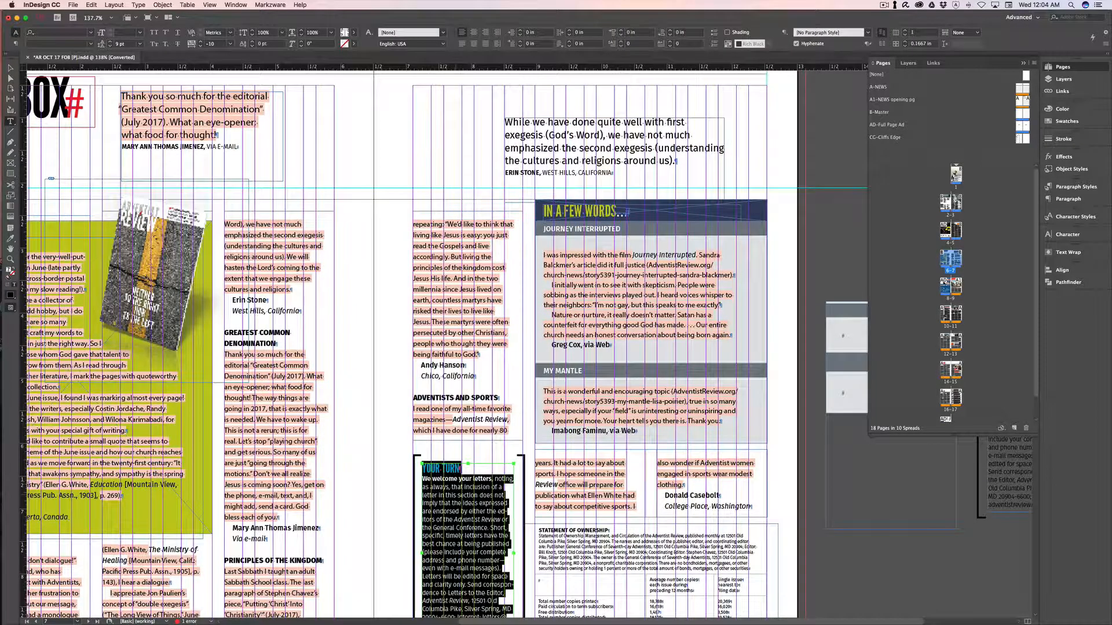
Return to the MODX document in Chrome and insert a horizontal line below the last letter's signature.
key("ctrl+Left")
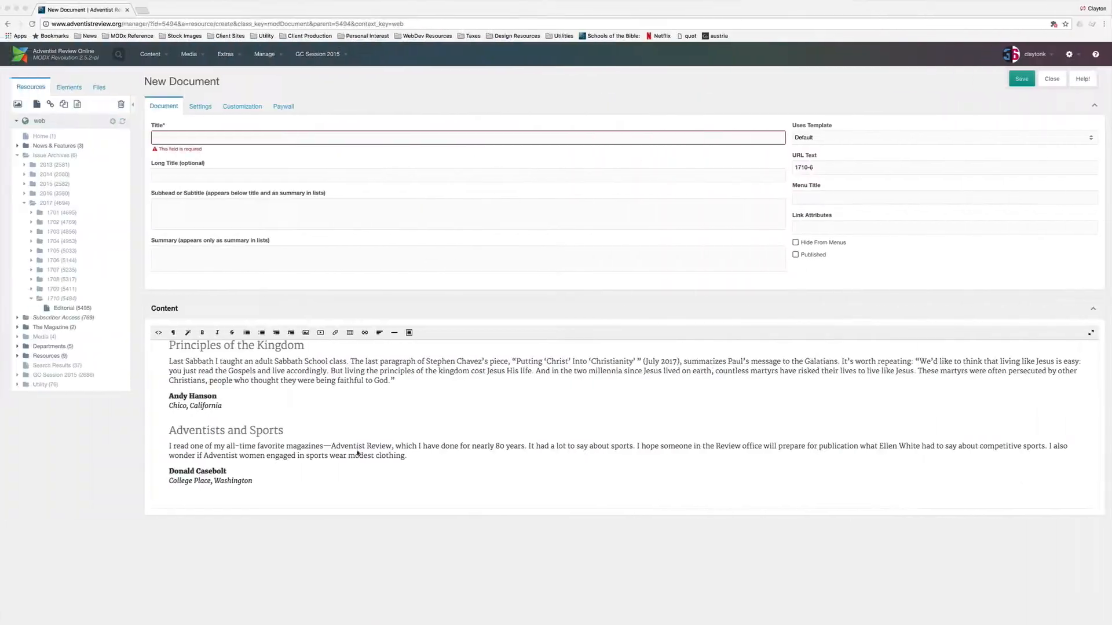
left_click(253, 491)
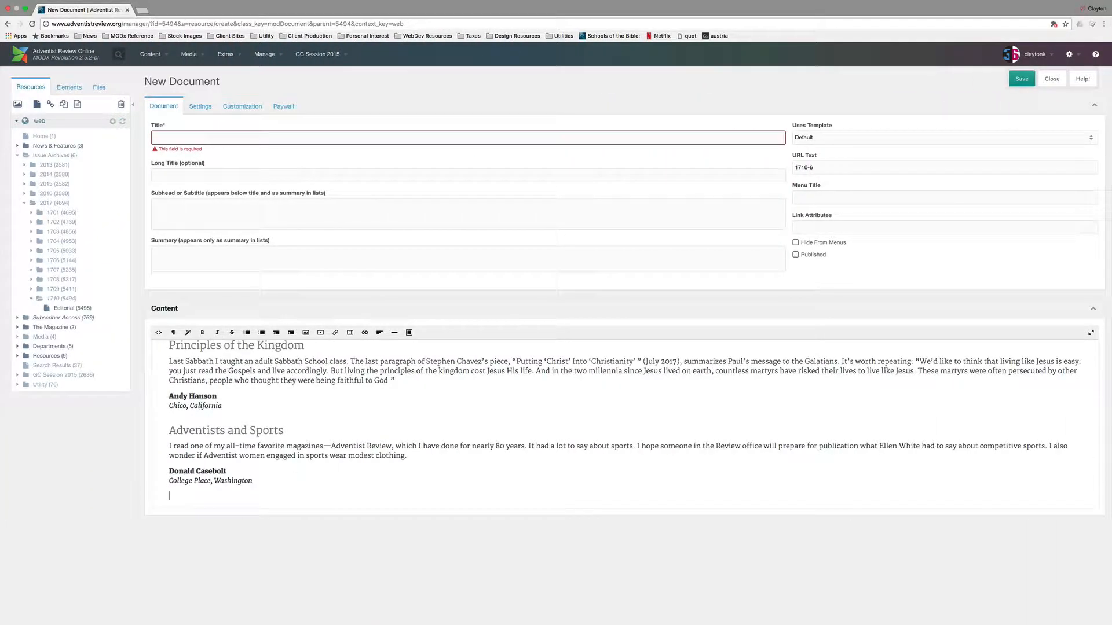
left_click(394, 333)
scroll(308, 415, "down", 1)
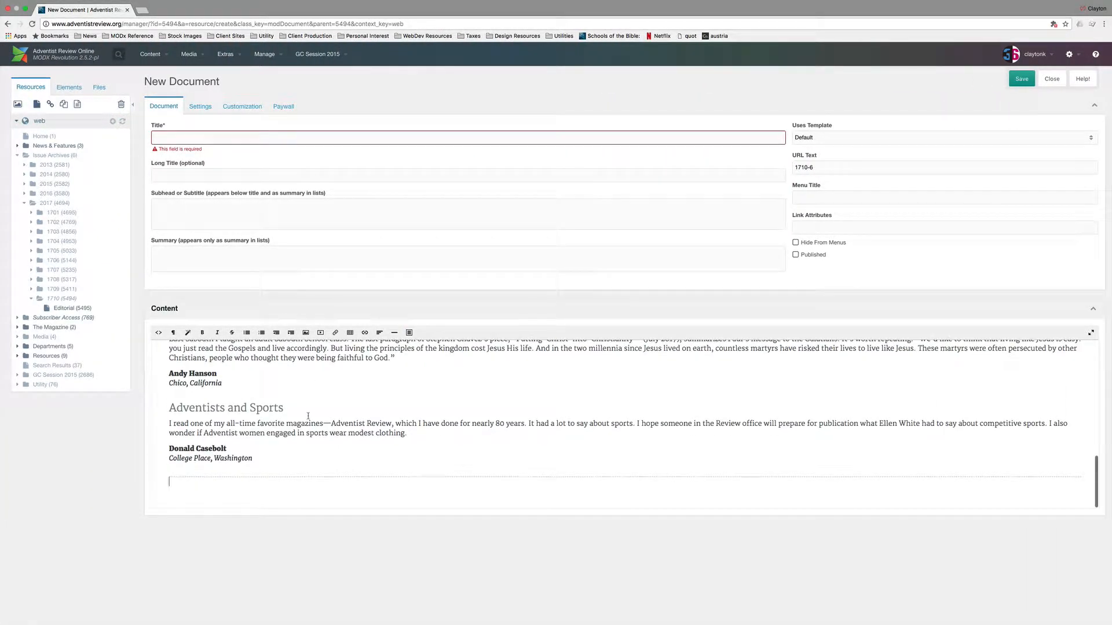
Paste the "Your Turn" text below the horizontal line and delete the stray CSS style code above it.
key("super+v")
scroll(168, 444, "down", 3)
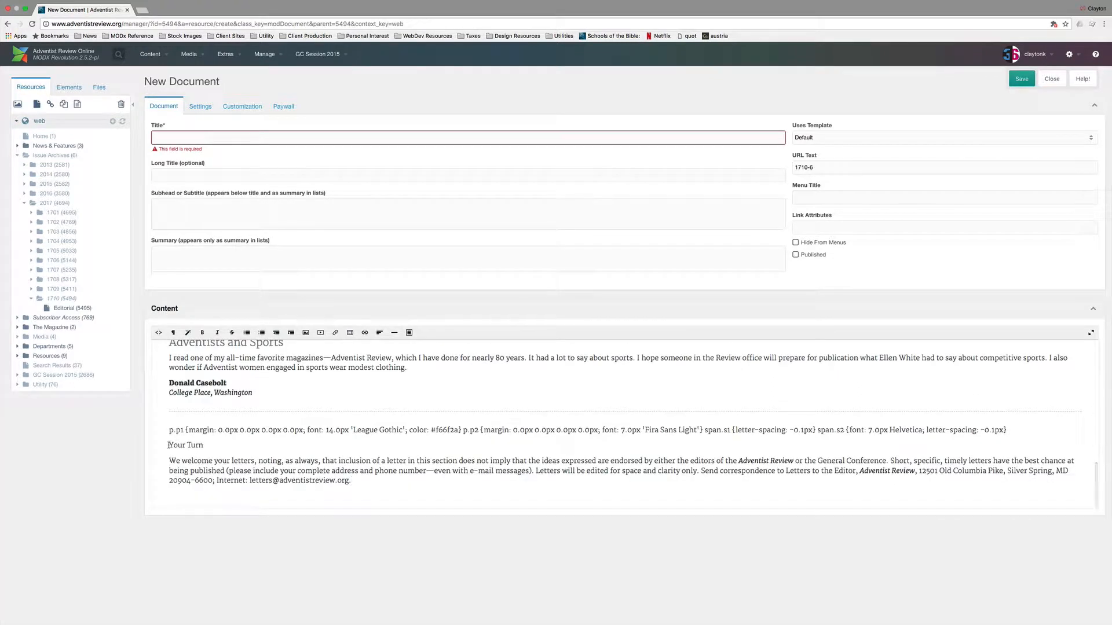
left_click_drag(168, 445, 163, 431)
key("BackSpace")
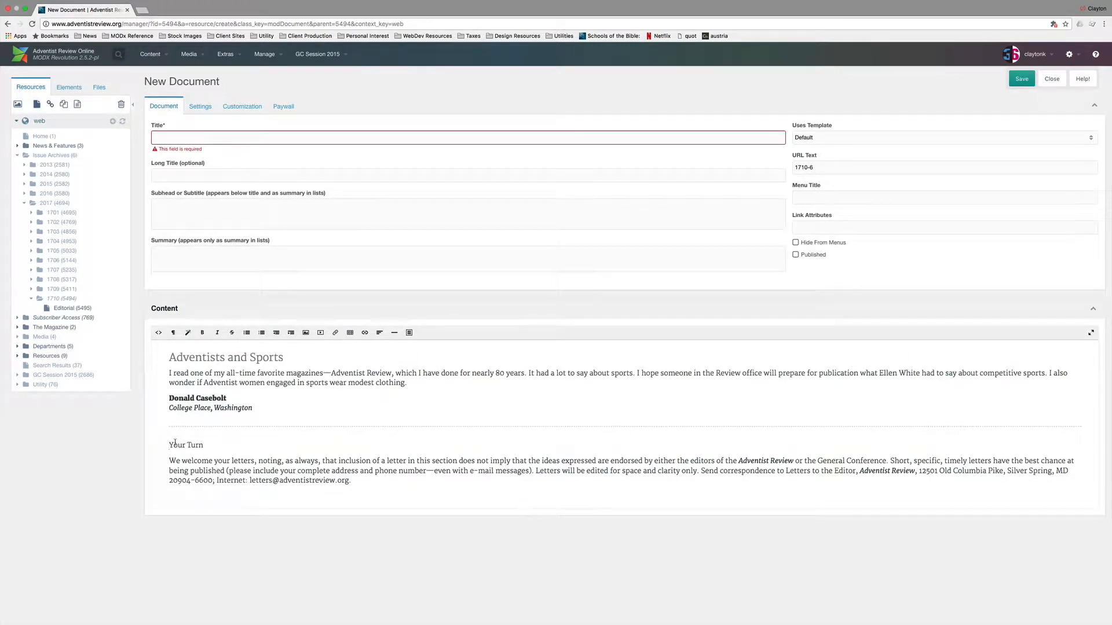
Apply Header 4 to the "Your Turn" line below the horizontal line.
left_click(172, 333)
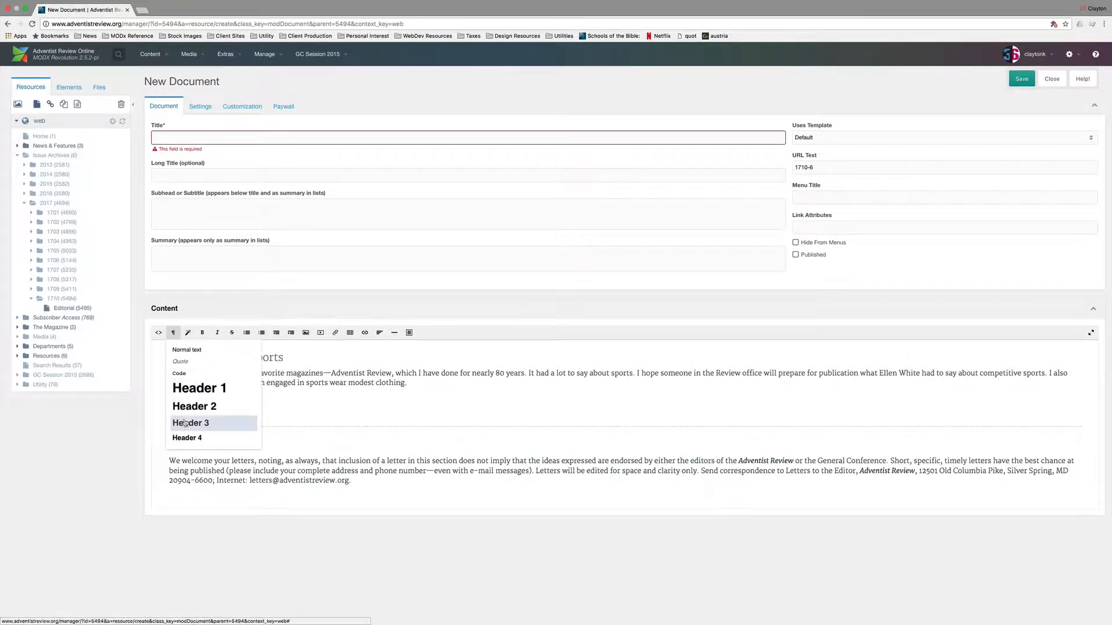
left_click(184, 438)
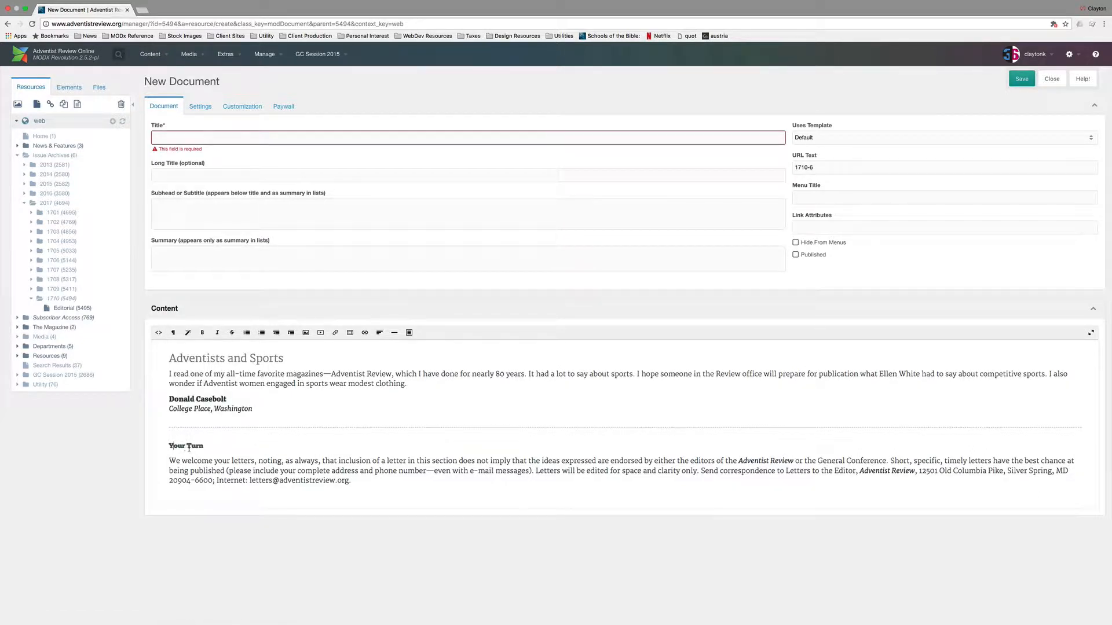
scroll(189, 447, "up", 1)
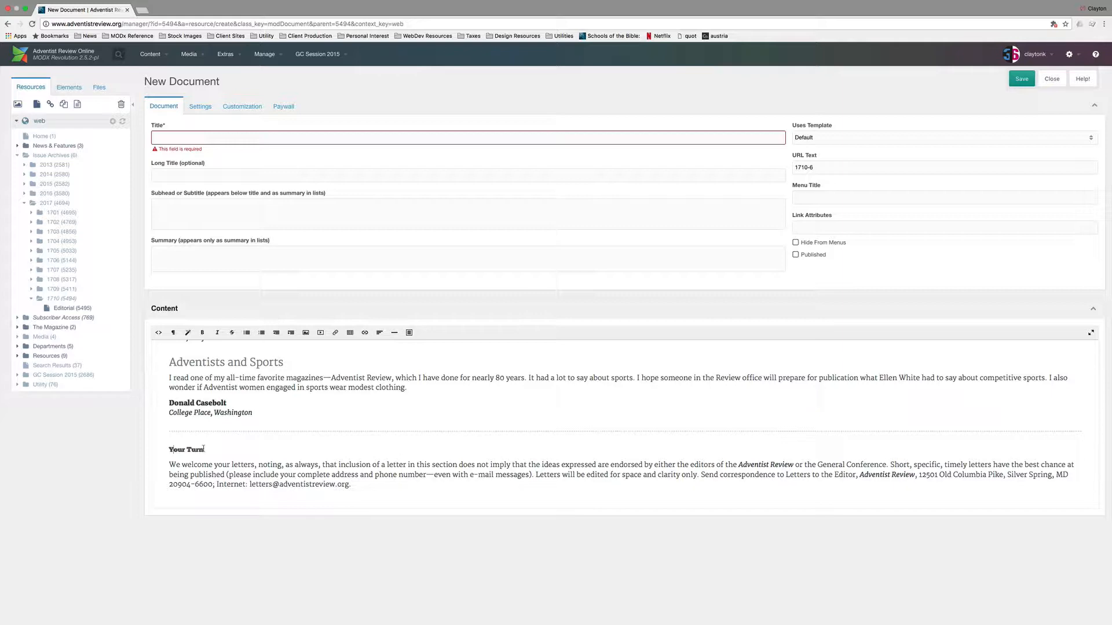
scroll(203, 449, "up", 10)
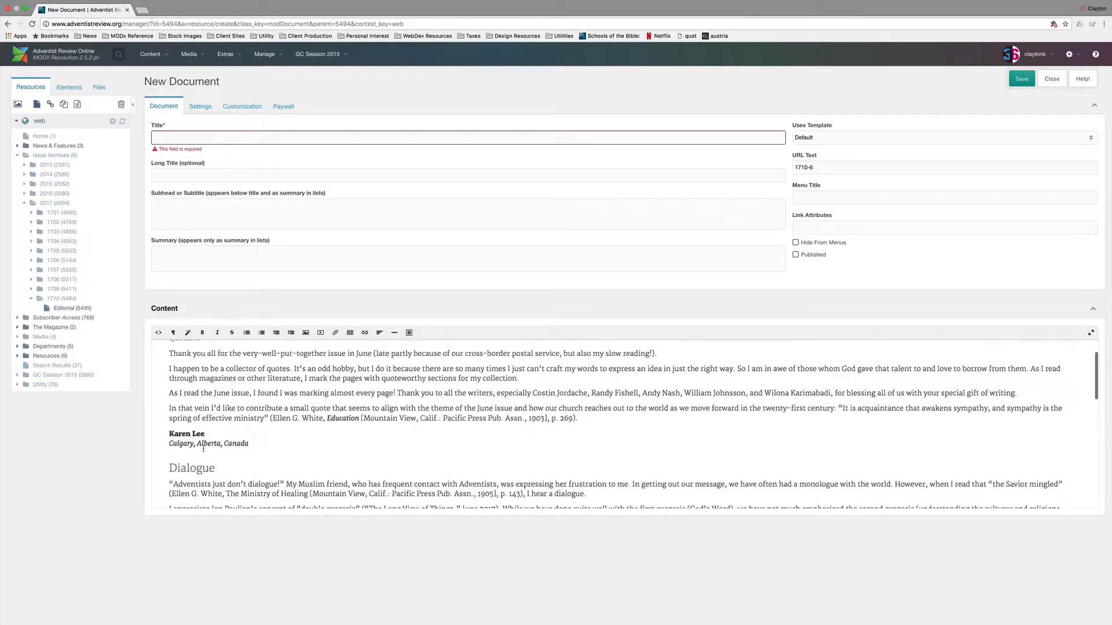
scroll(203, 449, "up", 3)
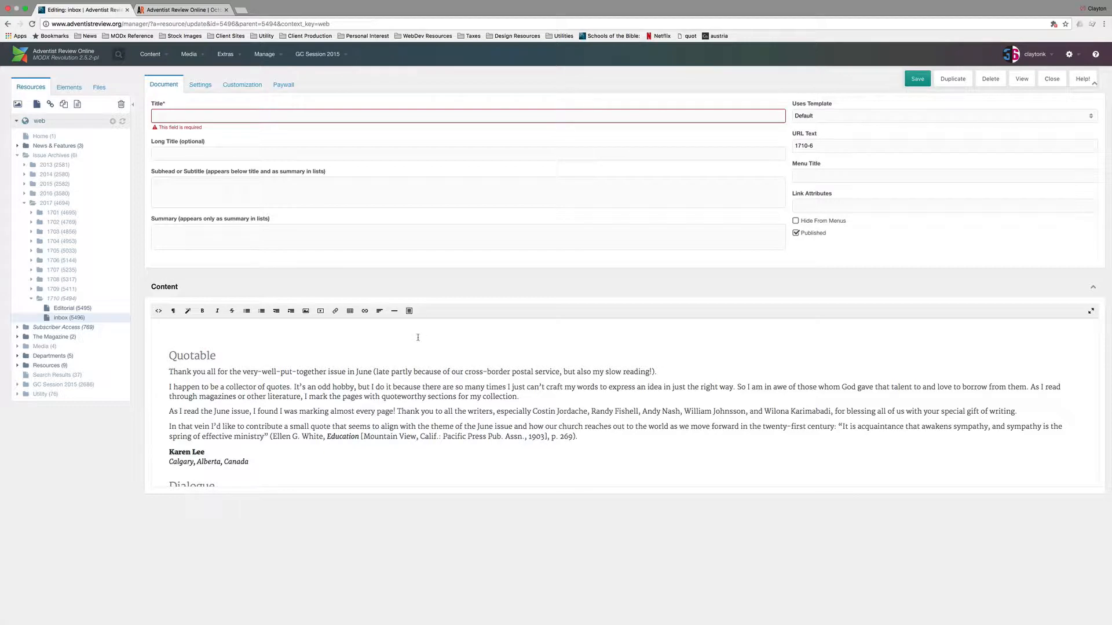
Embed a sidebar-right HTML block with placeholder title and content on a new line below the "As I read the June issue" paragraph.
left_click(409, 313)
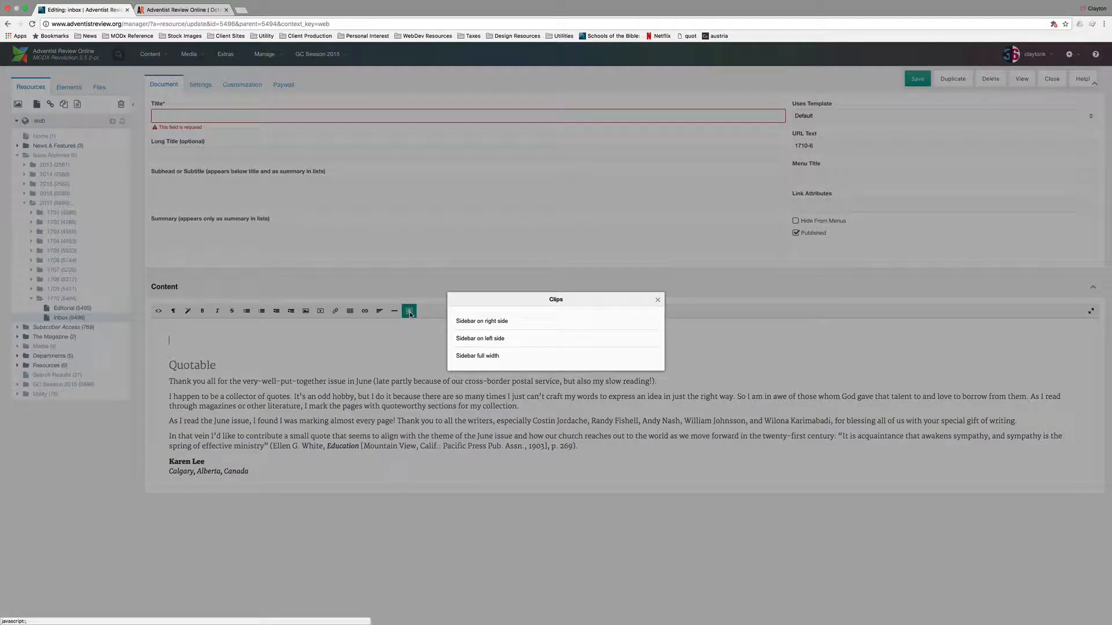
left_click(411, 315)
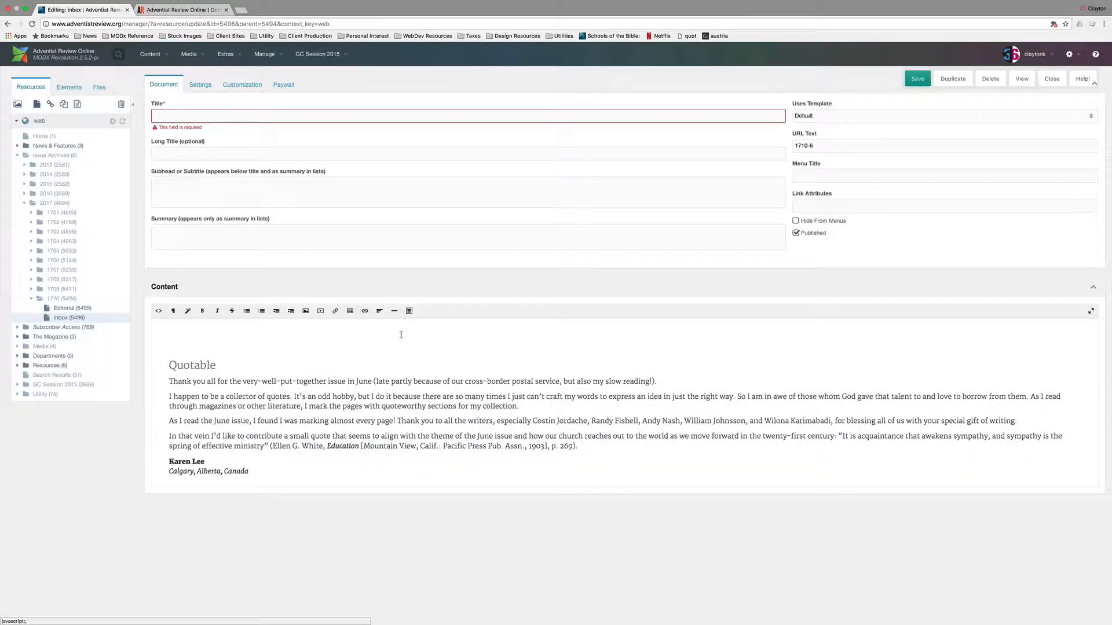
scroll(323, 339, "up", 1)
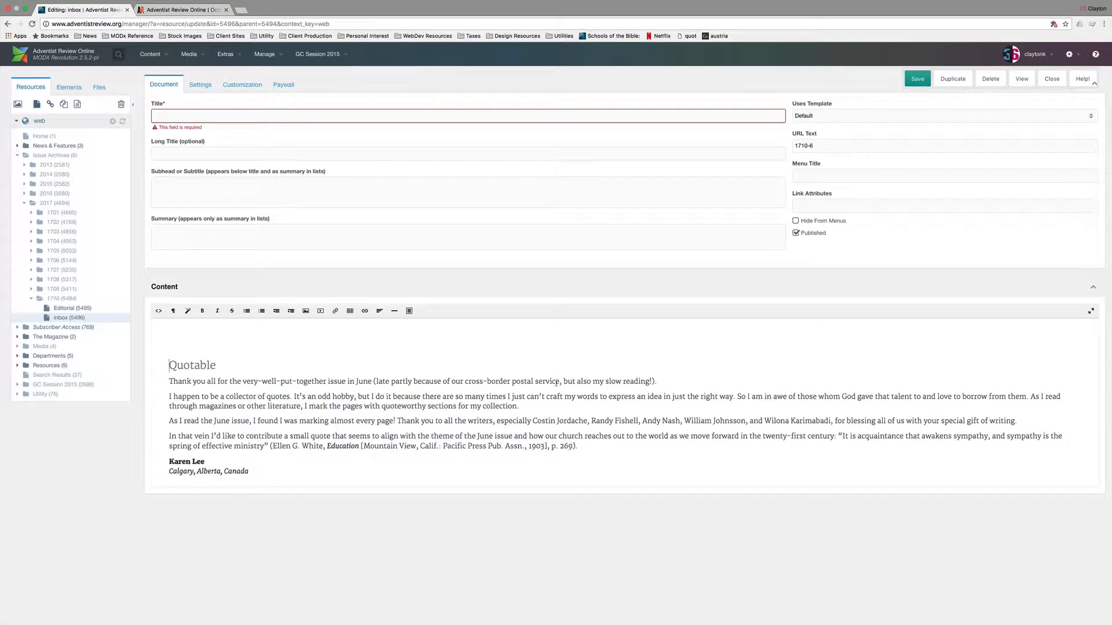
left_click(1028, 420)
key("Return")
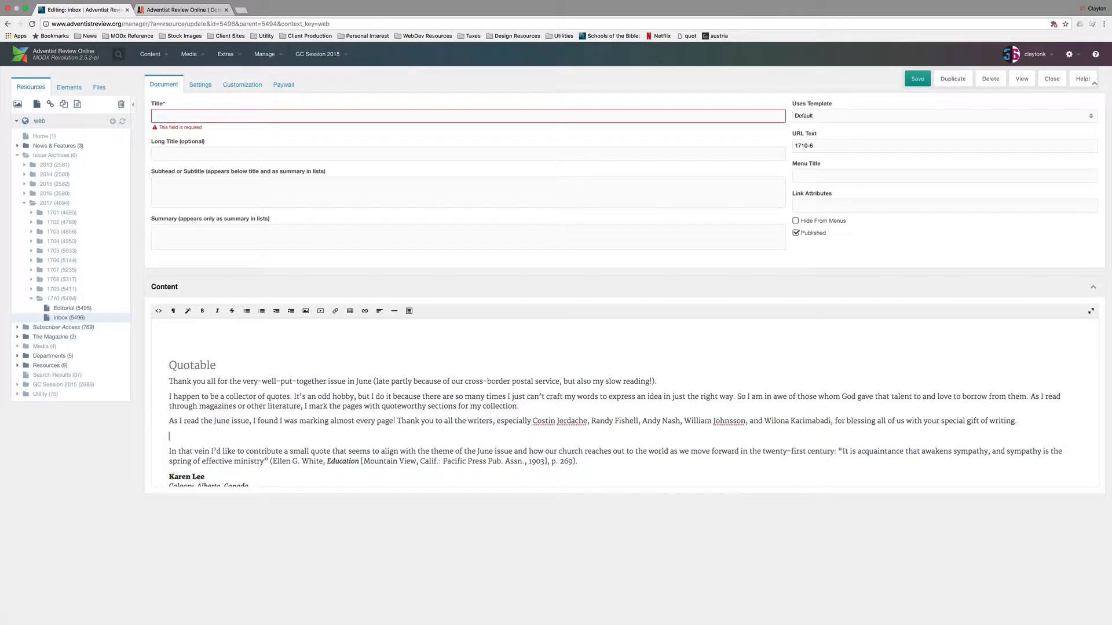
left_click(322, 311)
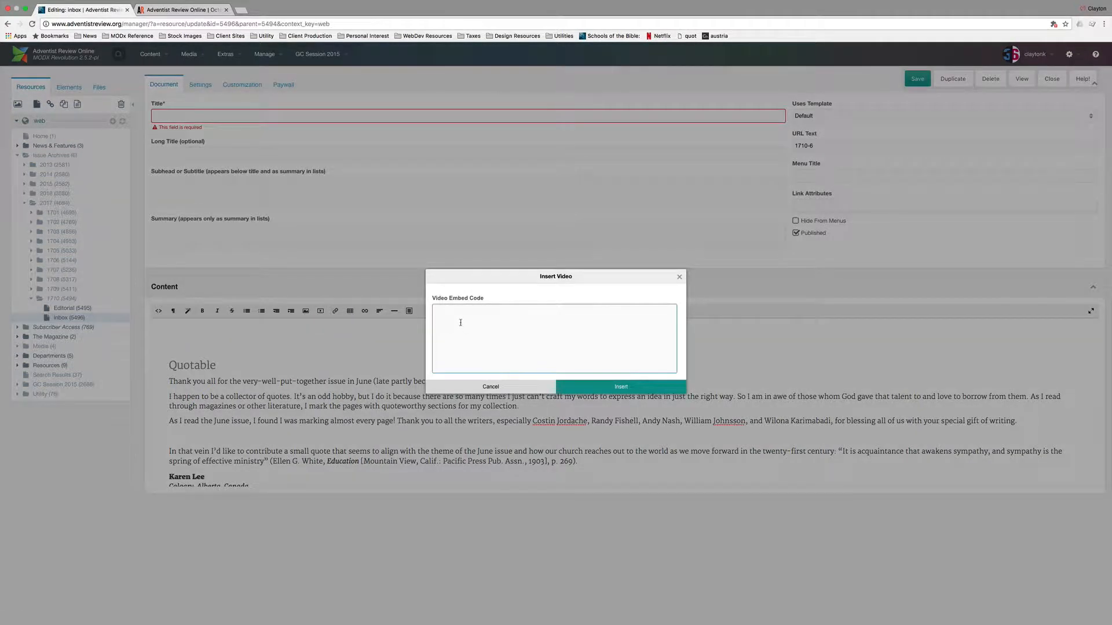
type("<div class=\"sidebar-right\"> \t<h3>Sidebar Title</h3> \t<p> \t\tsidebar content \t</p> </div>")
left_click(656, 395)
scroll(803, 400, "down", 3)
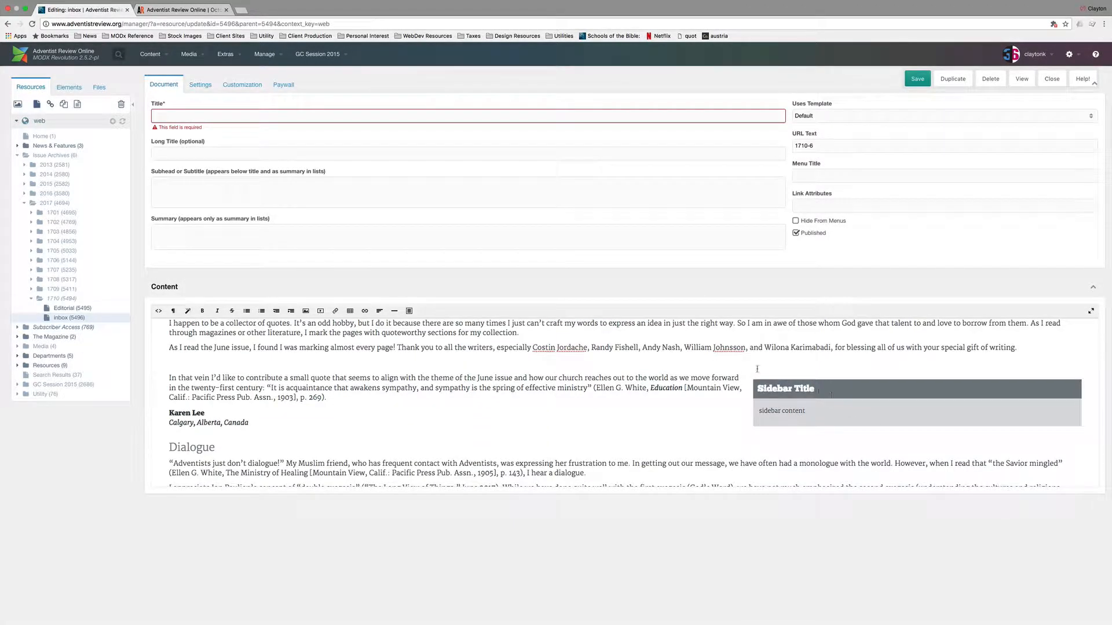
Switch to InDesign and copy the "In a Few Words..." title of the boxed letters on the Inbox spread.
key("super+Tab")
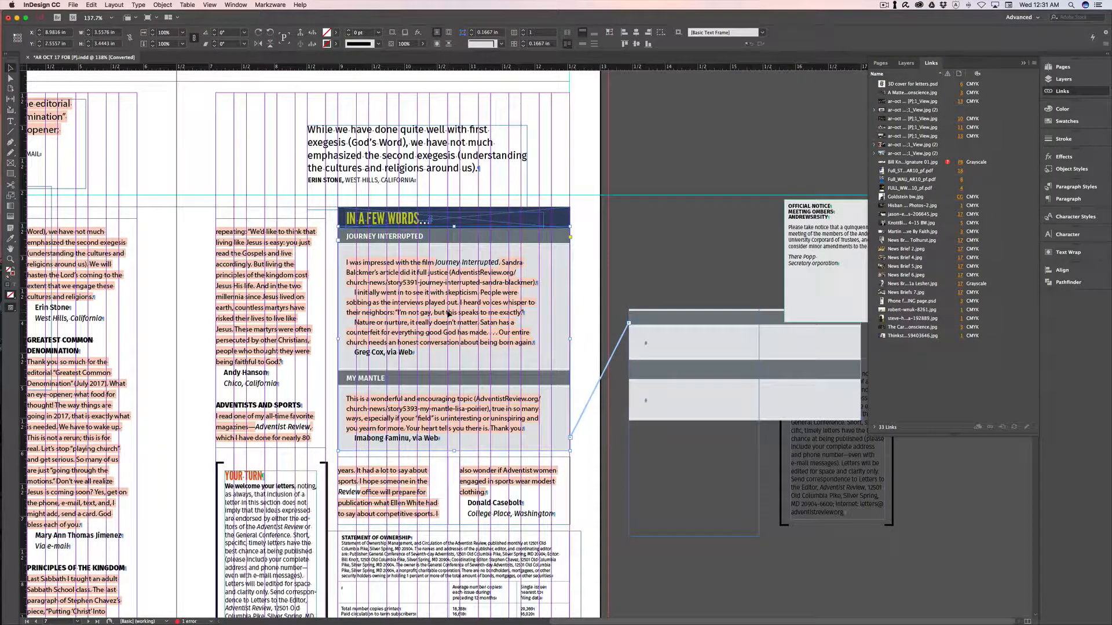
left_click(415, 221)
left_click(395, 238)
double_click(401, 220)
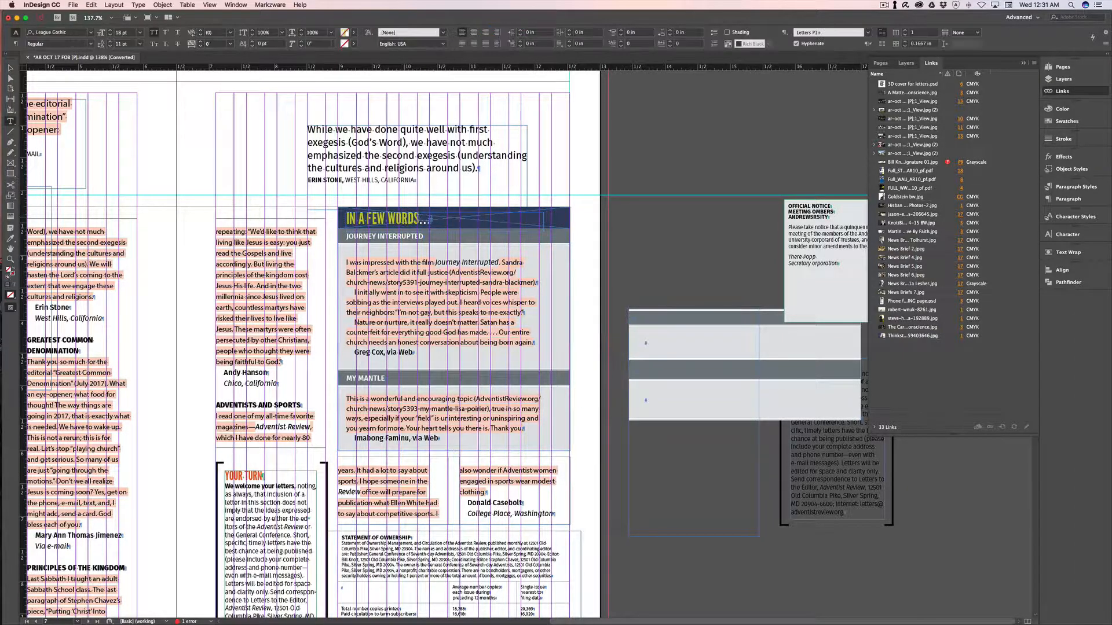
key("super+a")
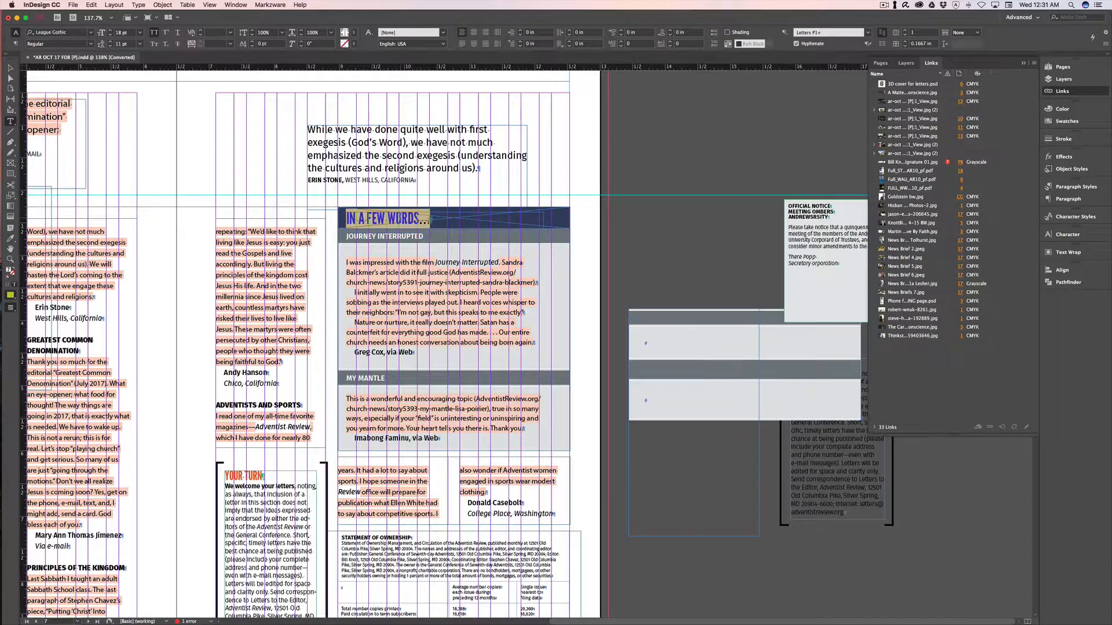
Try pasting the copied title over "Sidebar Title" in the MODX sidebar, and undo the paste.
key("super+Tab")
left_click_drag(832, 392, 759, 390)
type("p.p1 {margin: 0.0px 0.0px 0.0px 0.0px; line-height: 11.0px; font: 18.0px 'League Gothic'; color: #bee600} span.s1 {letter-spacing: -1.1px} span.s2 {letter-spacing: -0.7px; color: #000000} In a Few Words. . .")
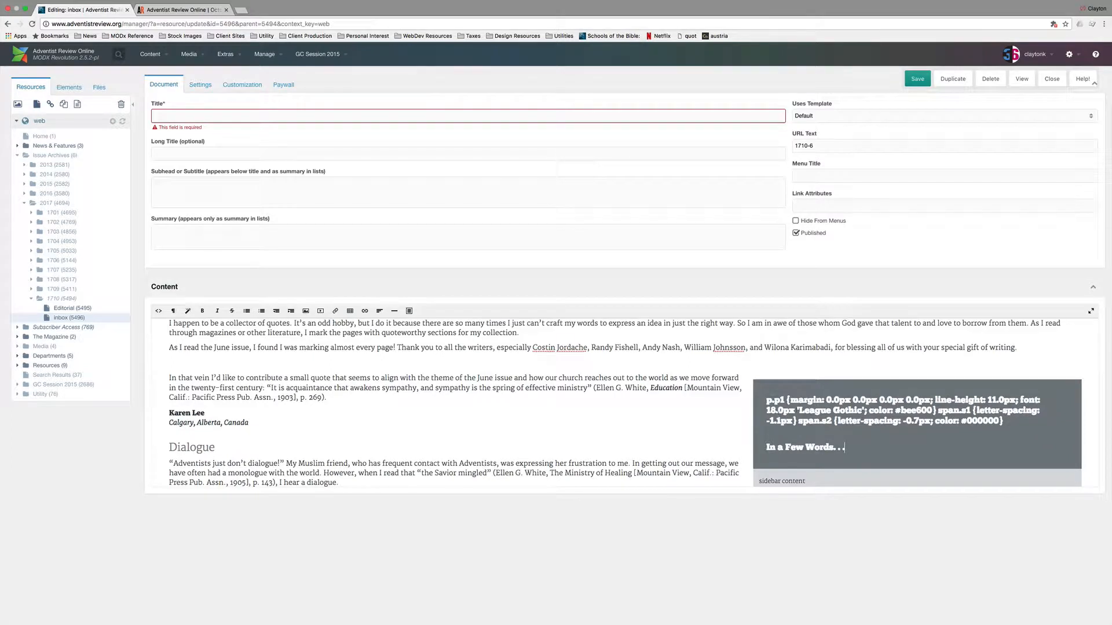
key("super+z")
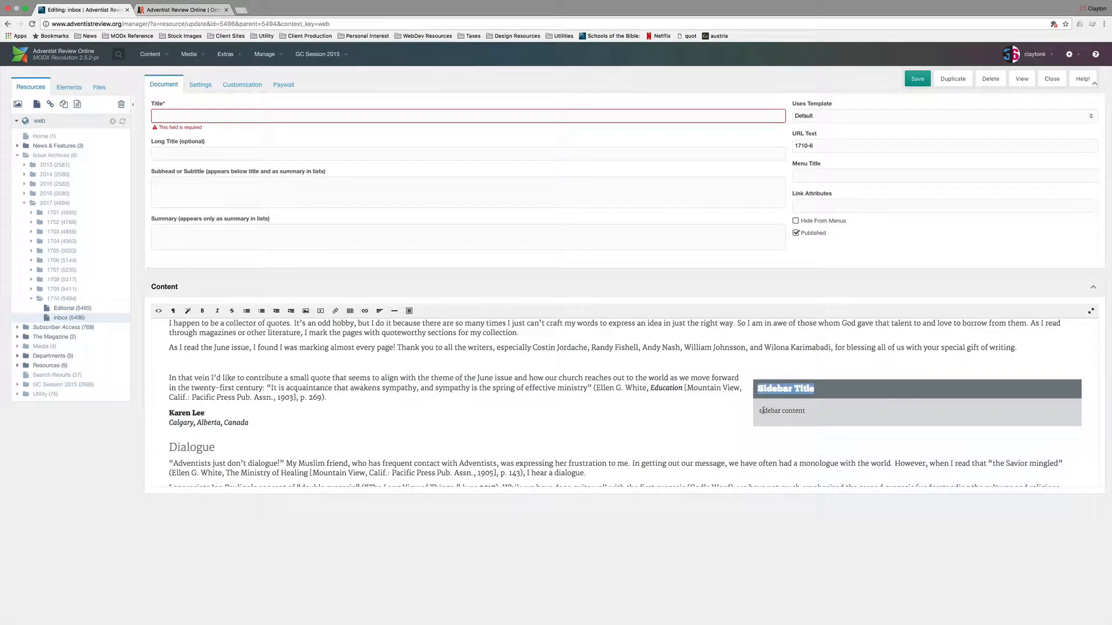
Replace the sidebar's placeholder title with "In A Few Words...".
left_click(821, 388)
left_click_drag(821, 387, 756, 388)
type("In A Few Words...")
Copy the "Journey Interrupted" heading from the InDesign box and return to the MODX document in Chrome.
key("ctrl+Right")
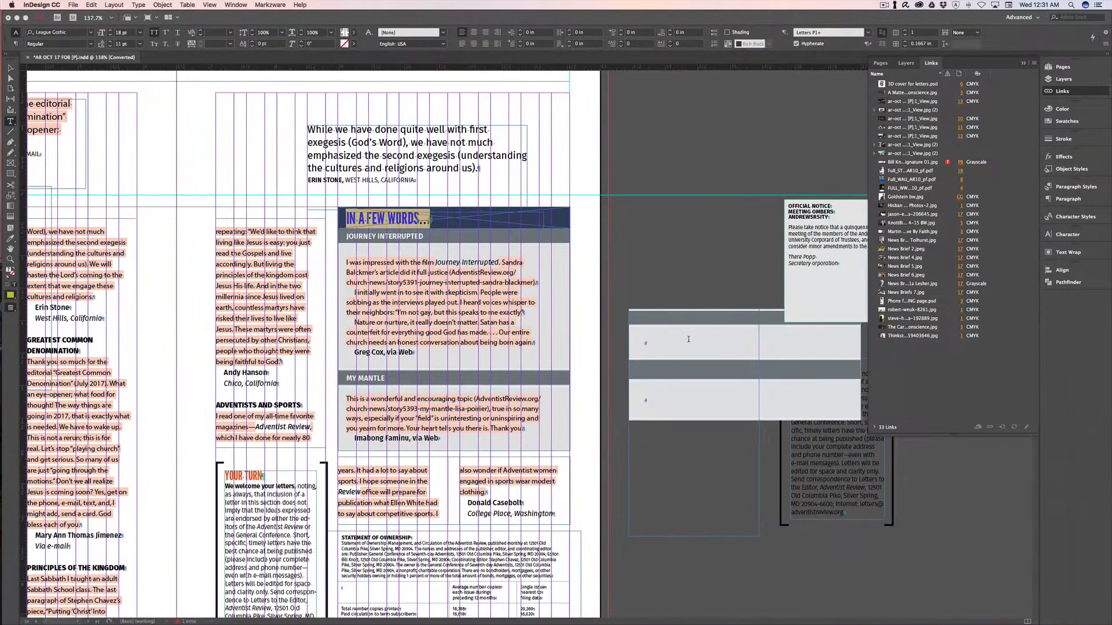
left_click(405, 237)
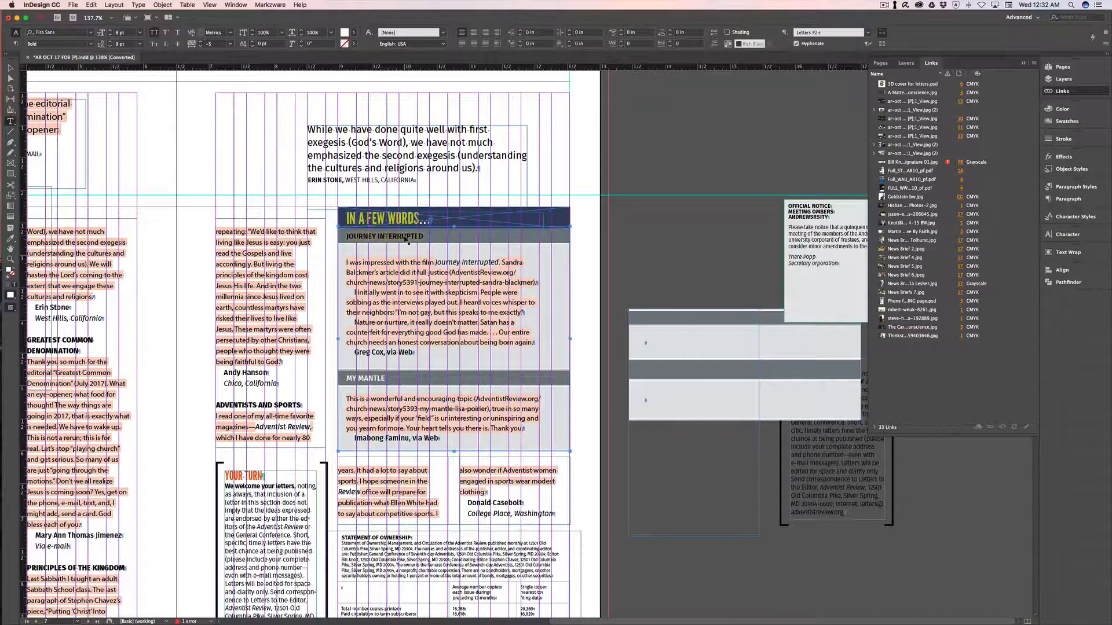
key("ctrl+Left")
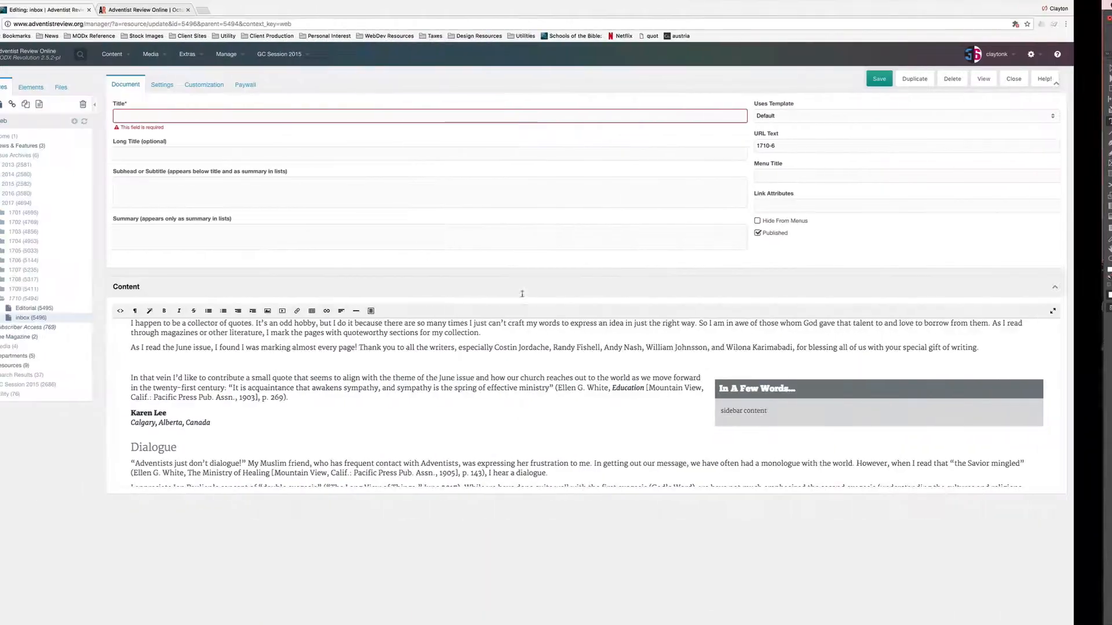
Paste the "Journey Interrupted" heading over the sidebar's placeholder content and delete the stray CSS style code above it.
triple_click(787, 411)
type("p.p1 {margin: 0.0px 0.0px 0.0px 0.0px; line-height: 11.0px; font: 8.0px 'Fira Sans'} span.s1 {letter-spacing: -0.1px}  Journey Interrupted")
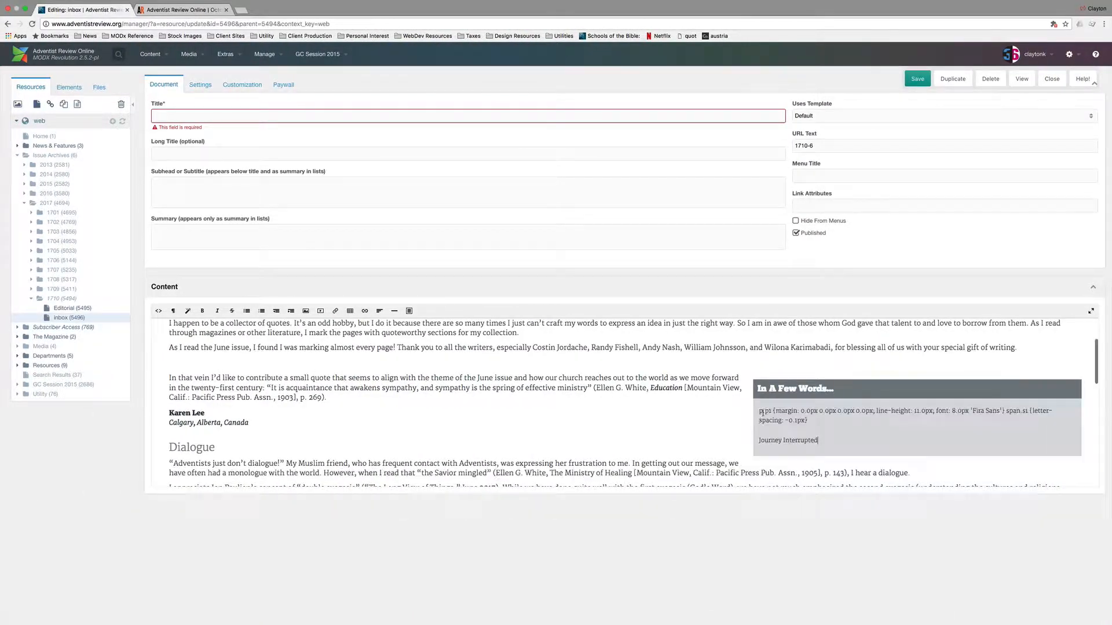
key("shift+Up")
key("shift+Up")
key("shift+Up")
key("BackSpace")
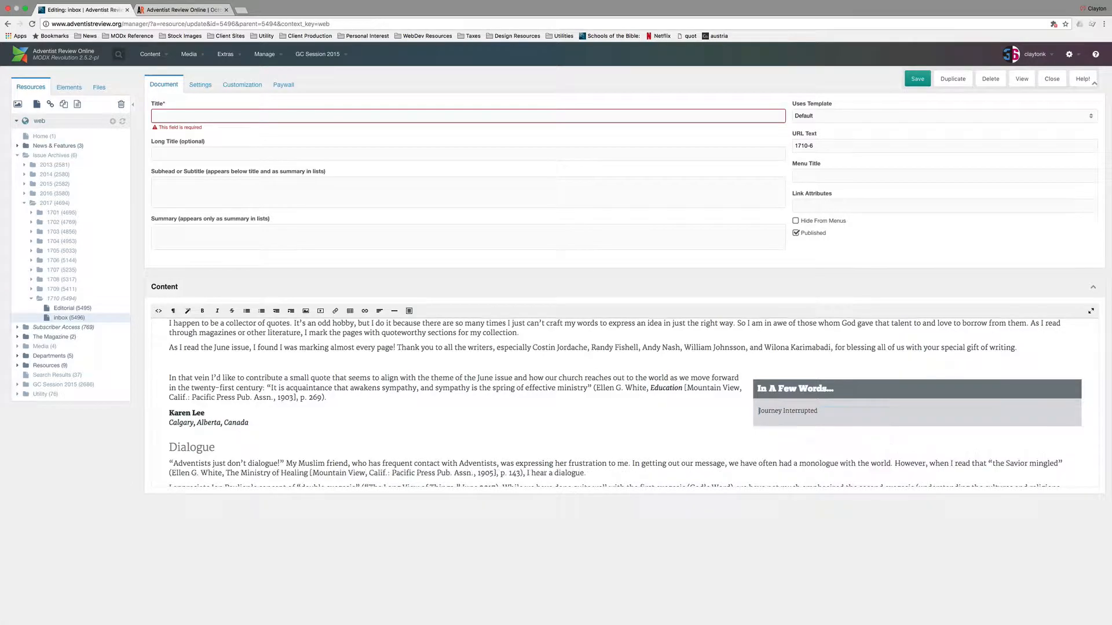
Copy the full "Journey Interrupted" letter with its signature from InDesign and return to the MODX document.
key("ctrl+Right")
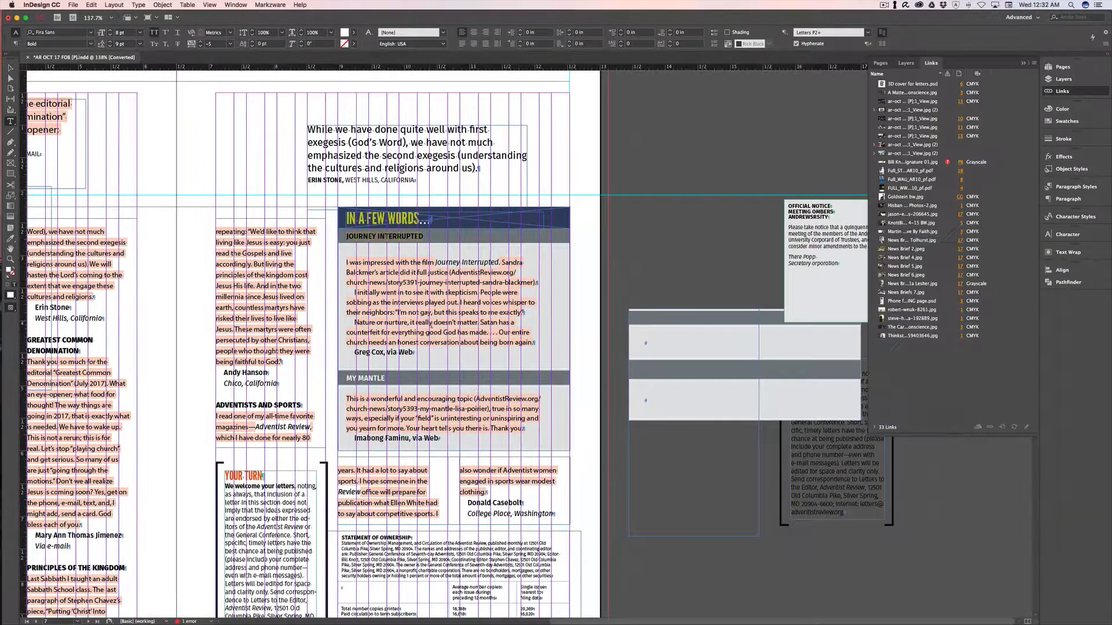
key("ctrl+a")
key("ctrl+Left")
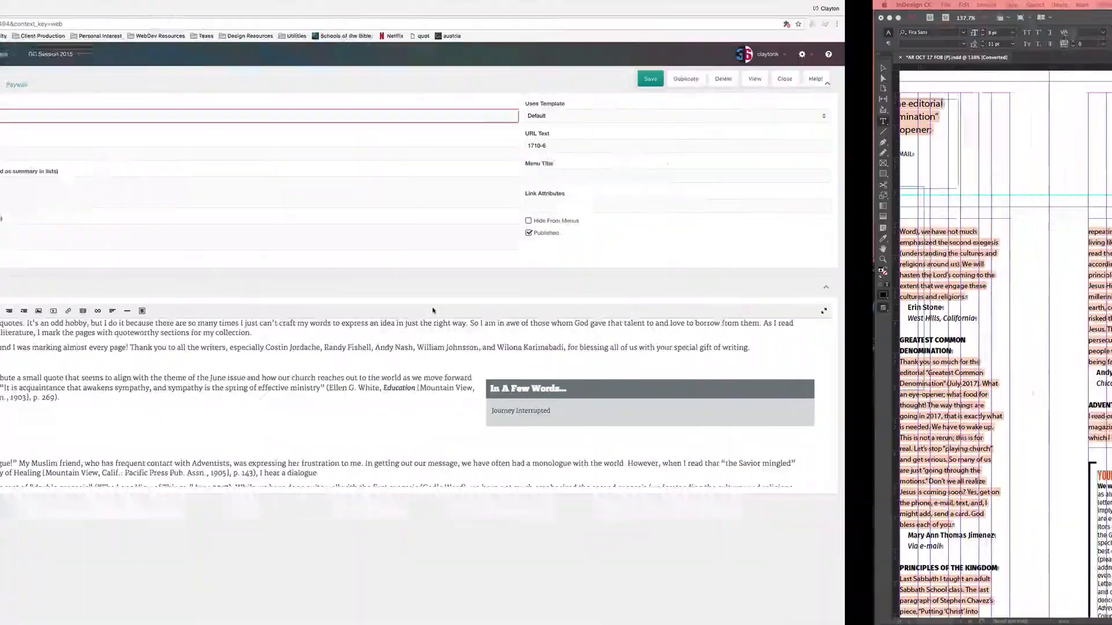
Paste the letter on a new line below "Journey Interrupted" in the sidebar and delete the stray CSS style code.
left_click(832, 411)
key("Return")
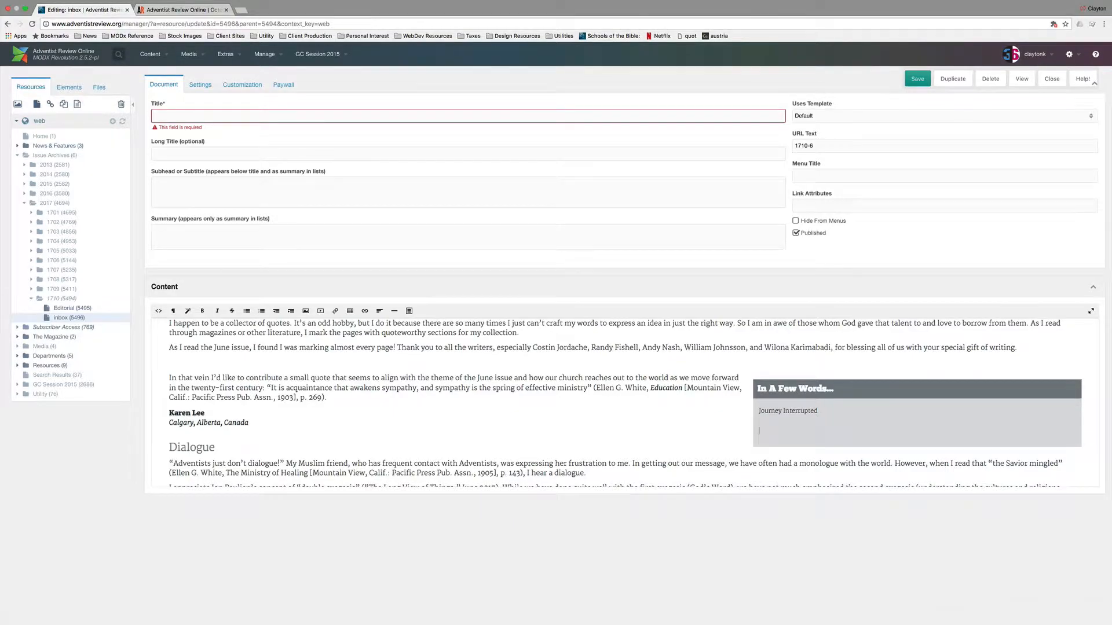
key("ctrl+v")
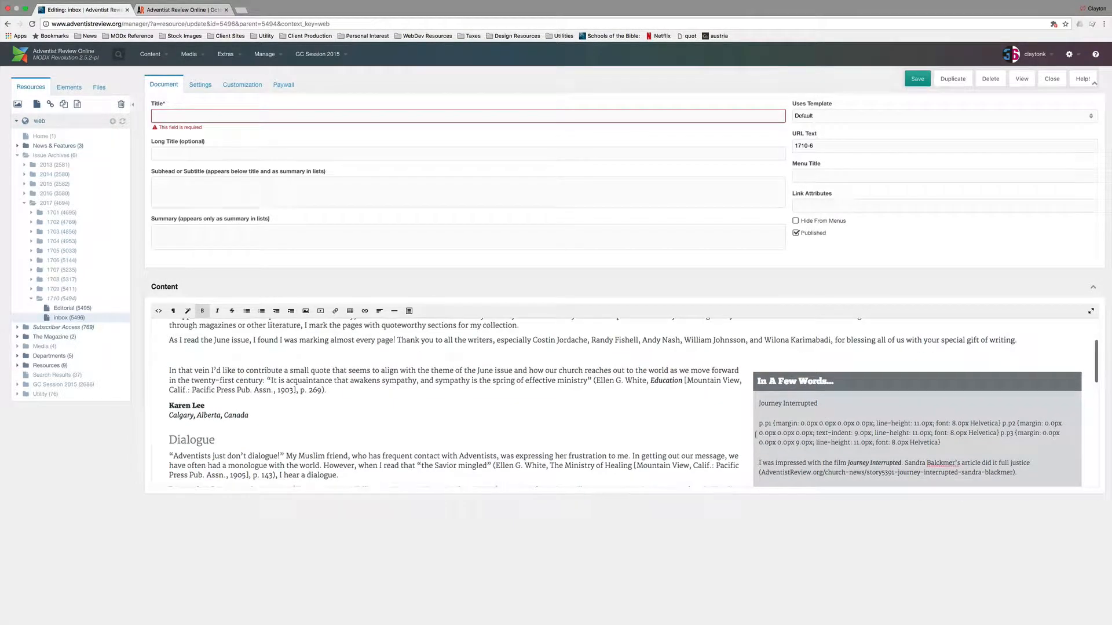
left_click_drag(760, 461, 758, 423)
key("BackSpace")
Copy the "My Mantle" heading from the InDesign box and return to the MODX document.
key("ctrl+Right")
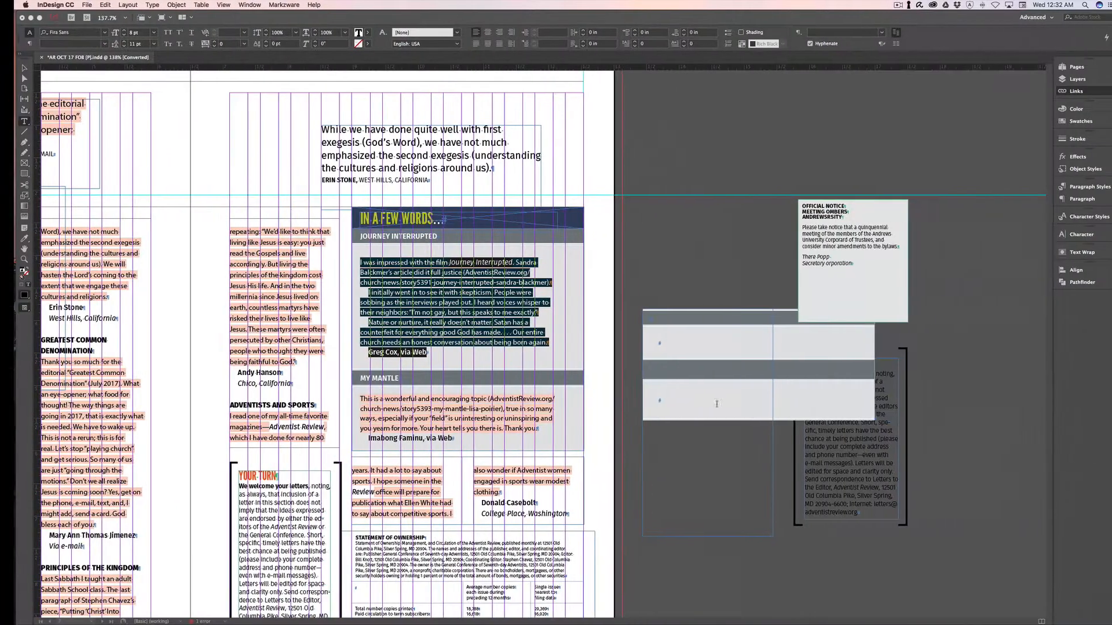
triple_click(373, 378)
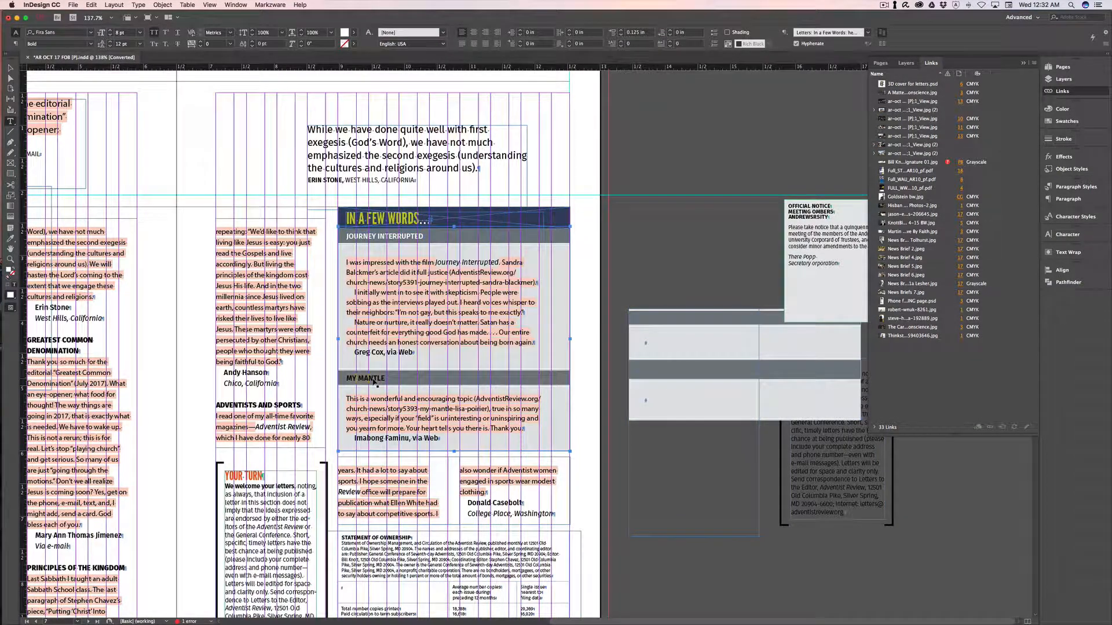
key("ctrl+Left")
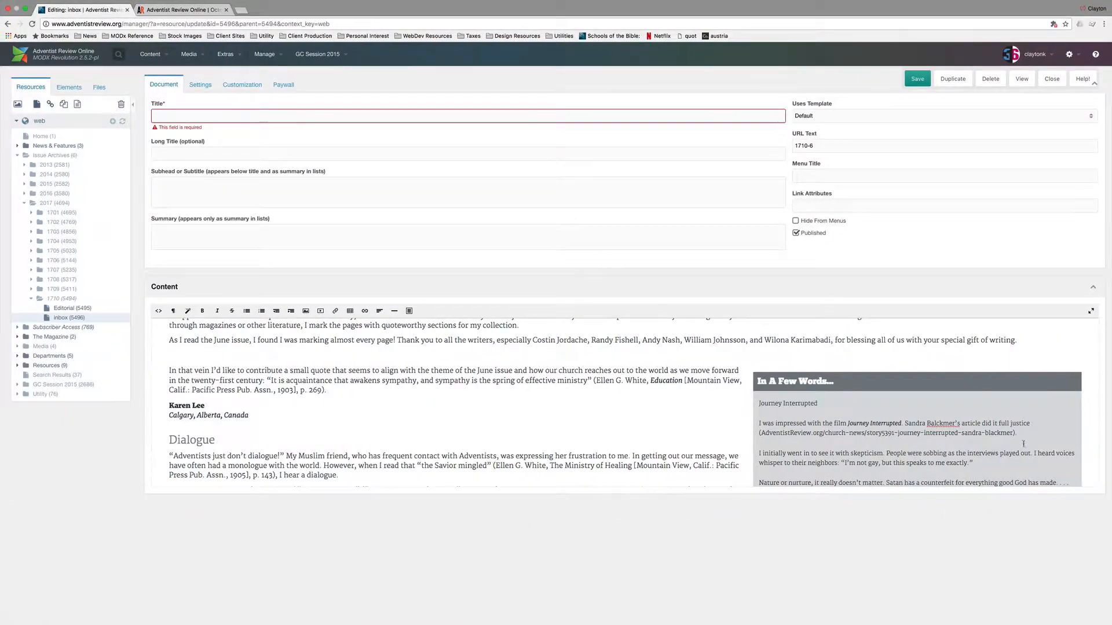
Remove the blank line above the signature of the "Journey Interrupted" letter in the sidebar.
scroll(1023, 444, "down", 3)
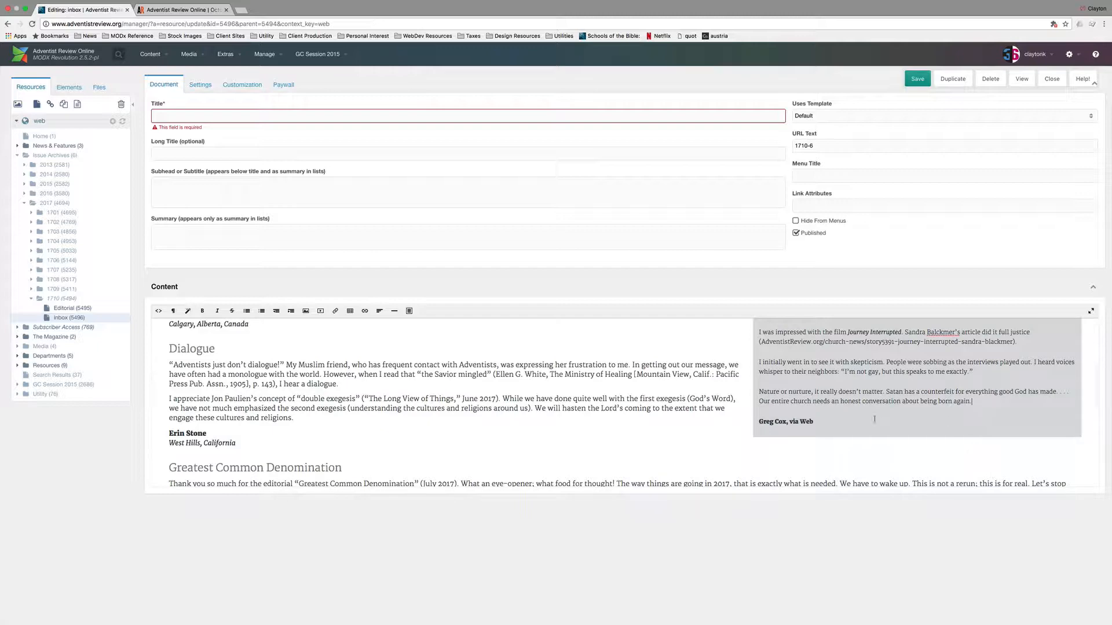
left_click(757, 421)
key("BackSpace")
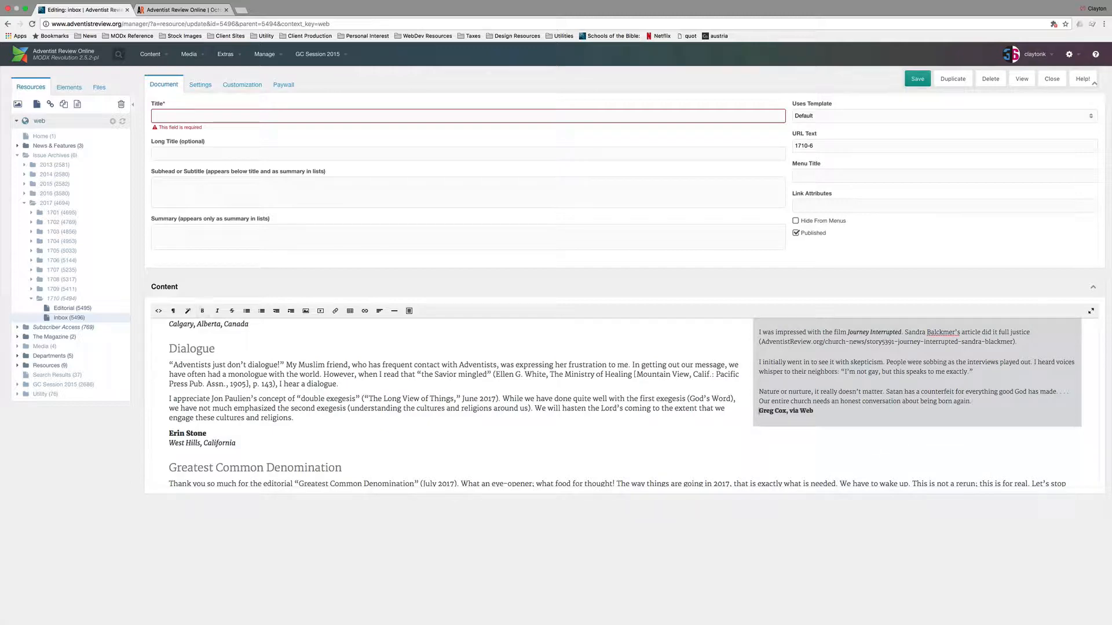
Paste the "My Mantle" heading below the first sidebar letter's signature and delete the stray CSS style code above it.
left_click(832, 417)
type("p.p1 {margin: 9.0px 0.0px 0.0px 0.0px; line-height: 12.0px; font: 8.0px 'Fira Sans'; color: #ffffff} My Mantle")
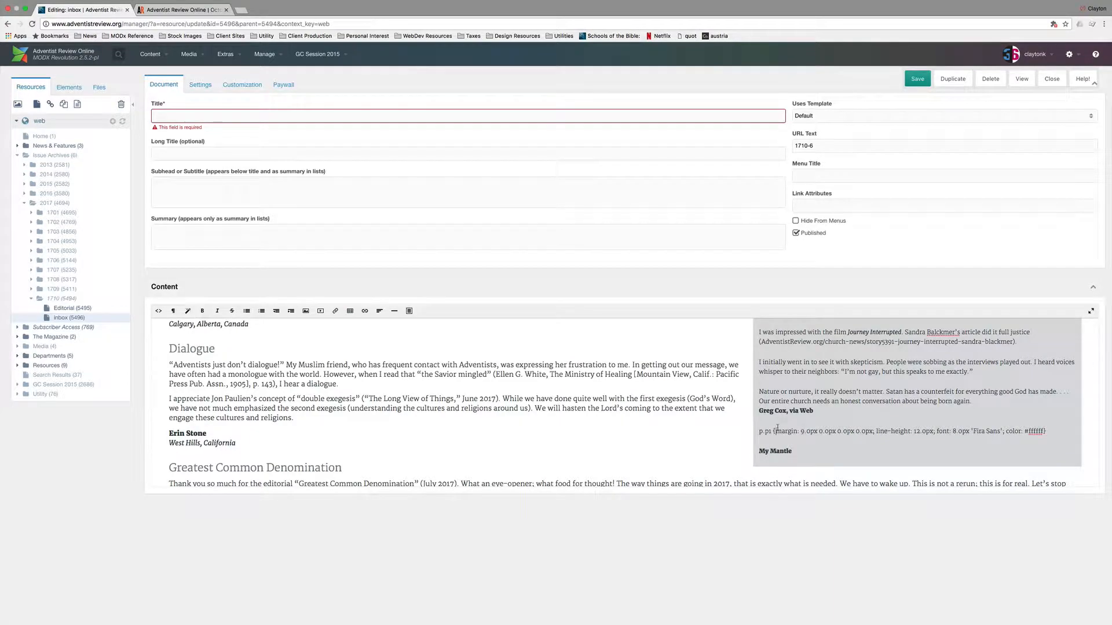
triple_click(845, 431)
key("BackSpace")
Copy the full "My Mantle" letter with its signature from InDesign and return to the MODX document.
key("super+Tab")
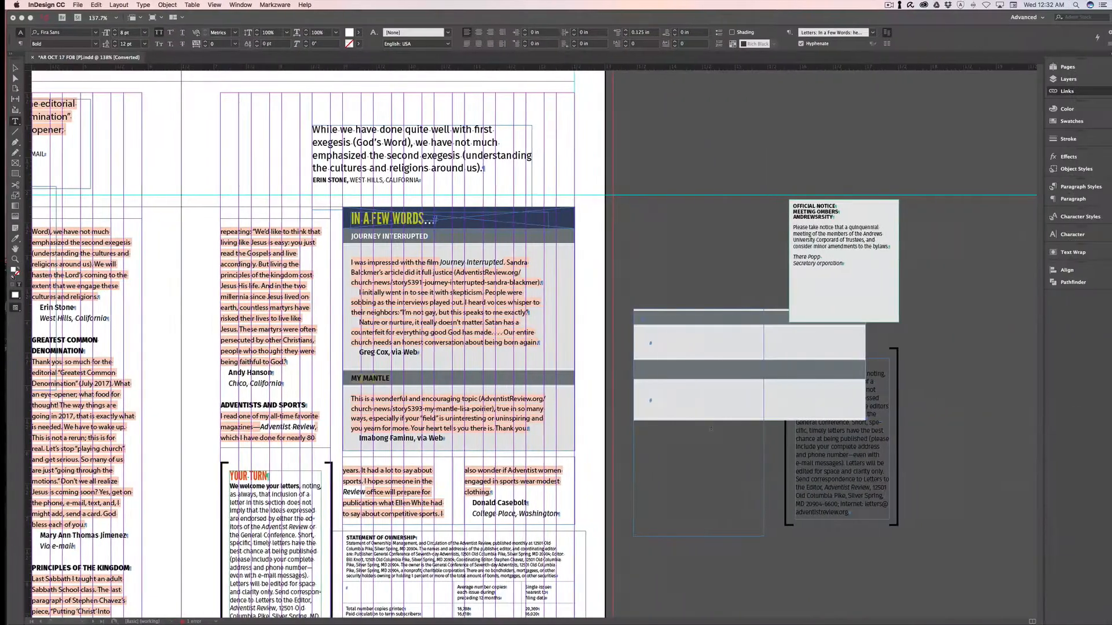
left_click(467, 415)
key("super+a")
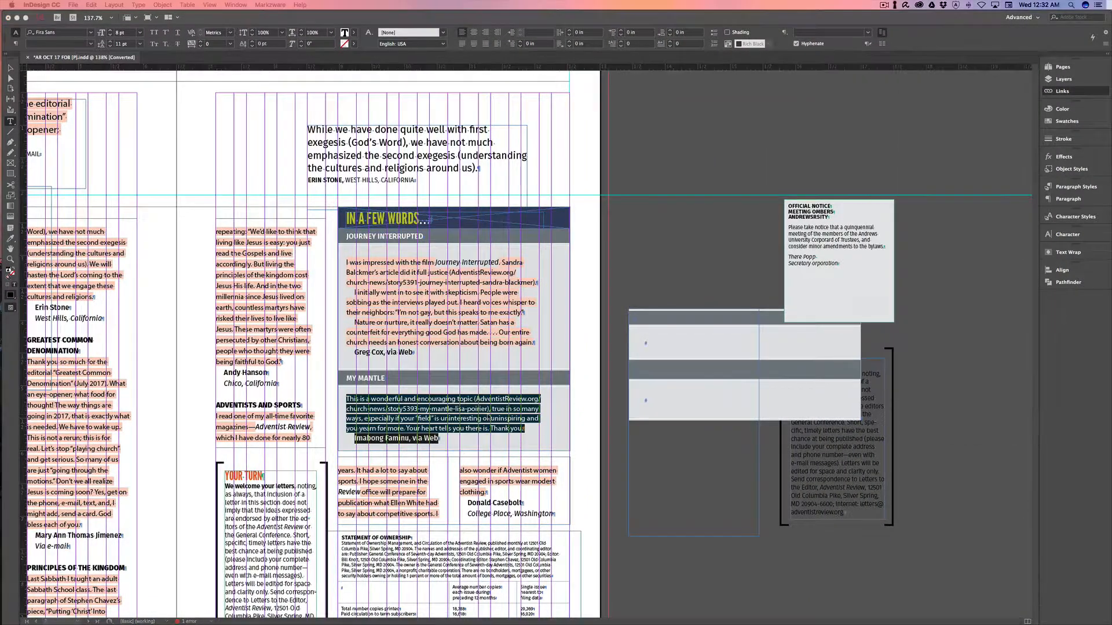
key("super+Tab")
Paste the "My Mantle" letter below its sidebar heading and delete the stray CSS style code above it.
key("Return")
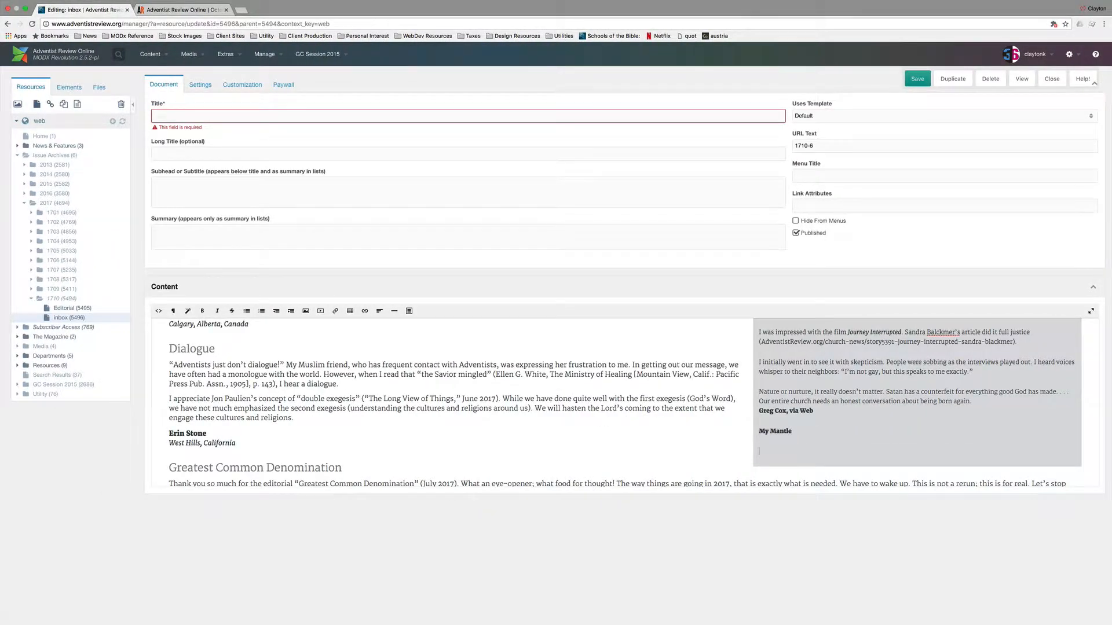
key("super+v")
left_click_drag(758, 468, 758, 438)
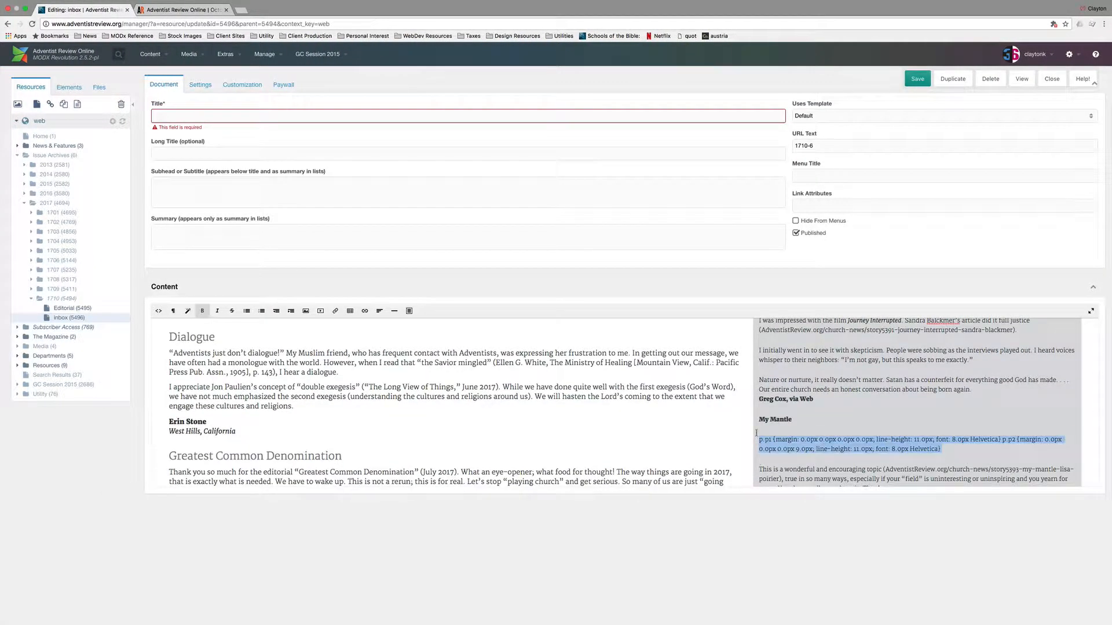
key("BackSpace")
scroll(758, 437, "down", 1)
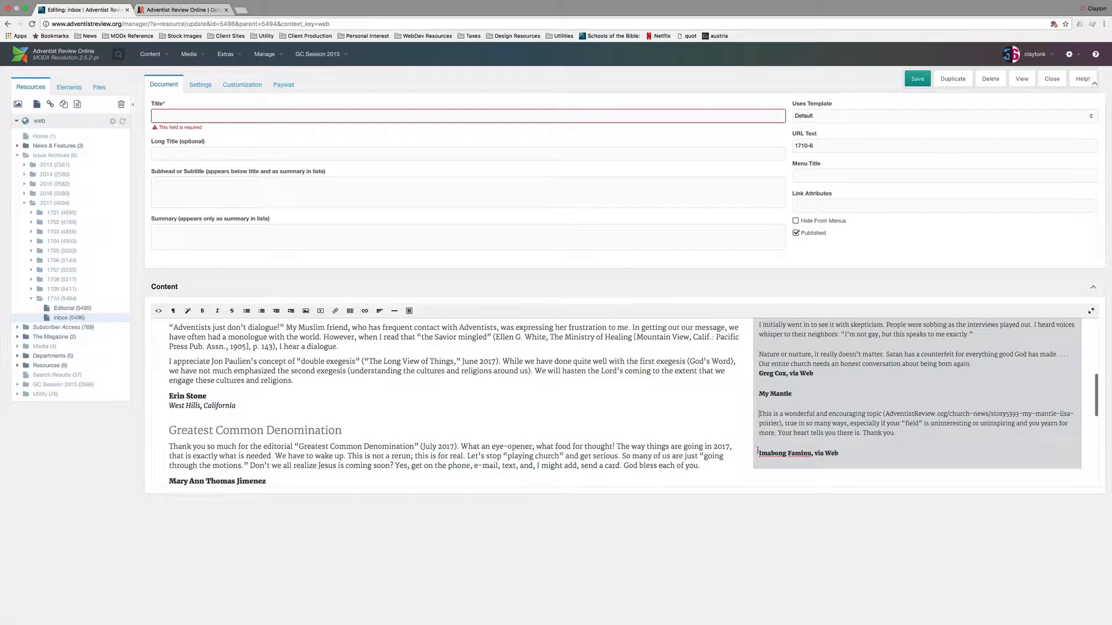
Replace the blank line above the "My Mantle" letter's signature with a single line break.
left_click(757, 452)
key("BackSpace")
key("shift+Return")
Format the "Journey Interrupted" and "My Mantle" headings in the sidebar as Header 4.
scroll(758, 451, "up", 5)
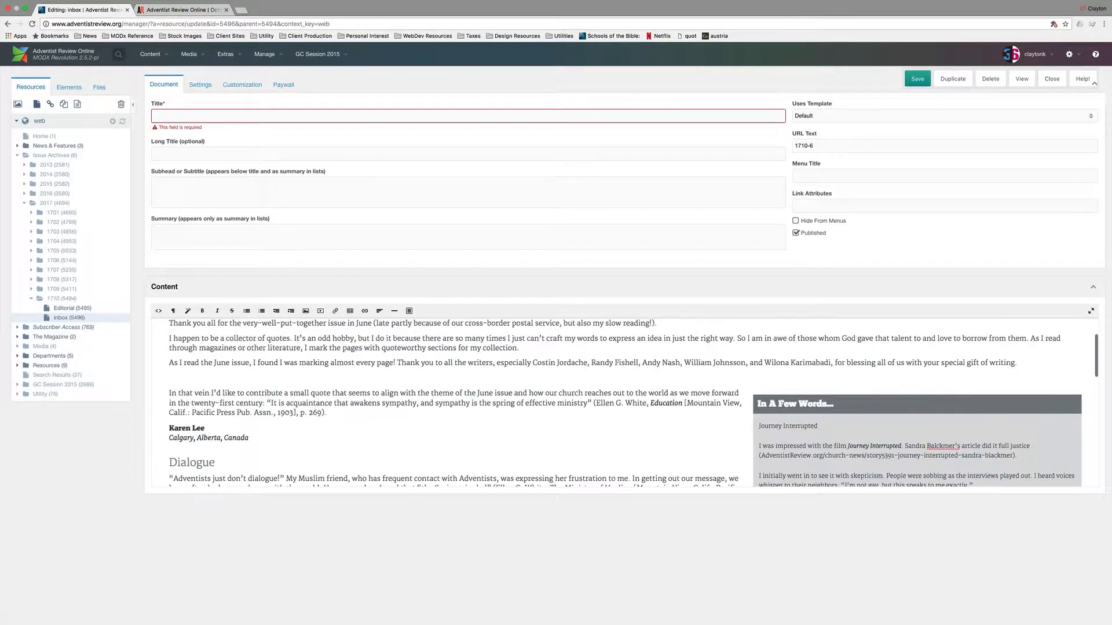
scroll(773, 408, "down", 1)
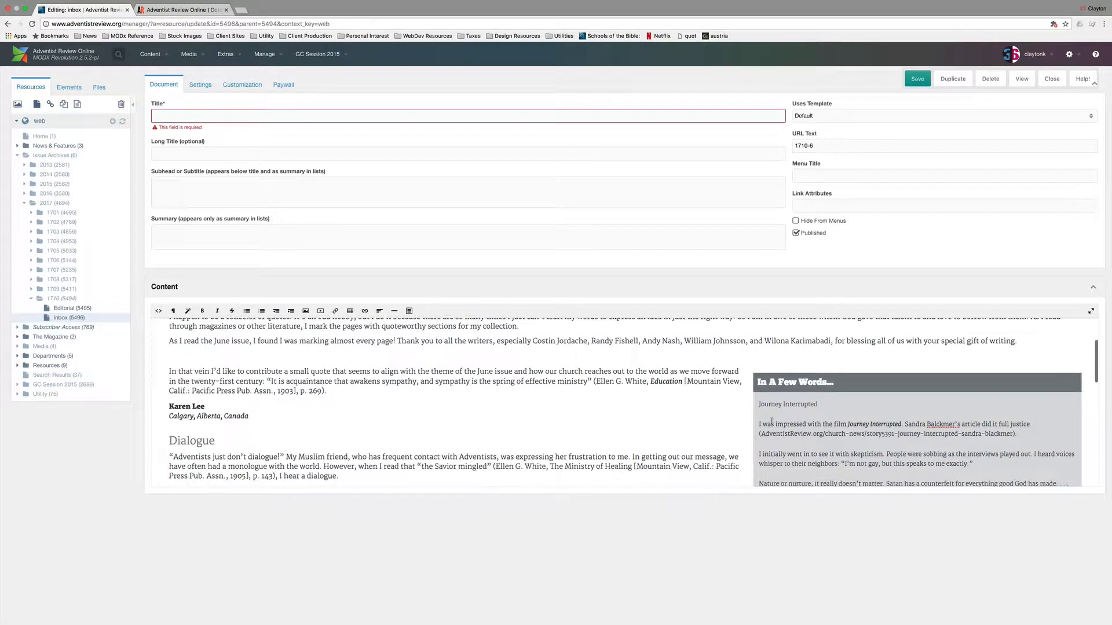
left_click(186, 312)
left_click(191, 416)
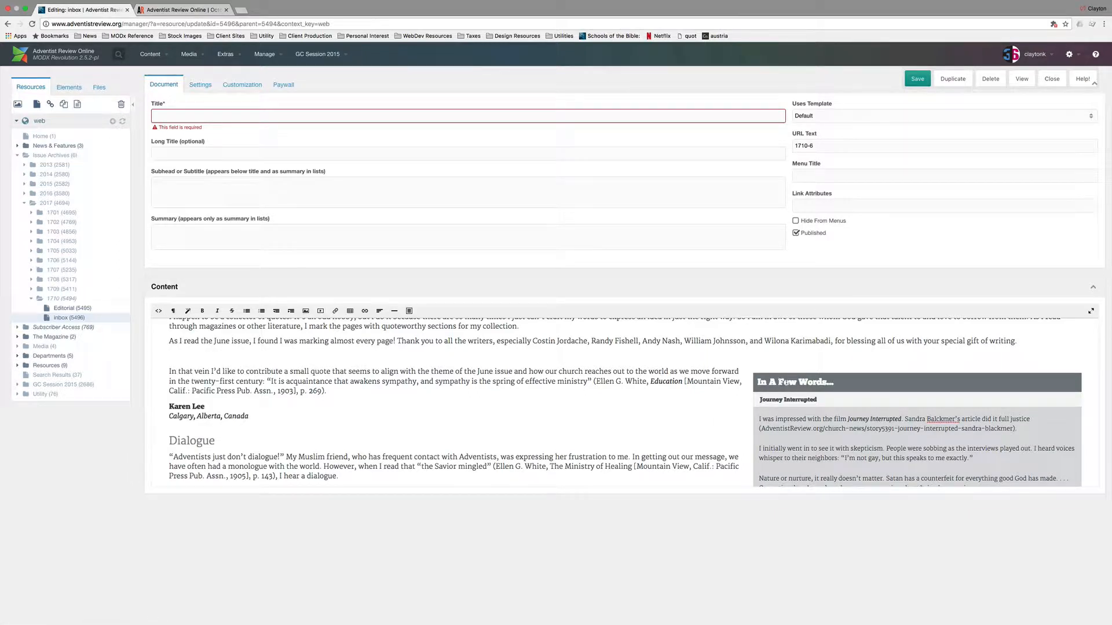
scroll(784, 398, "down", 3)
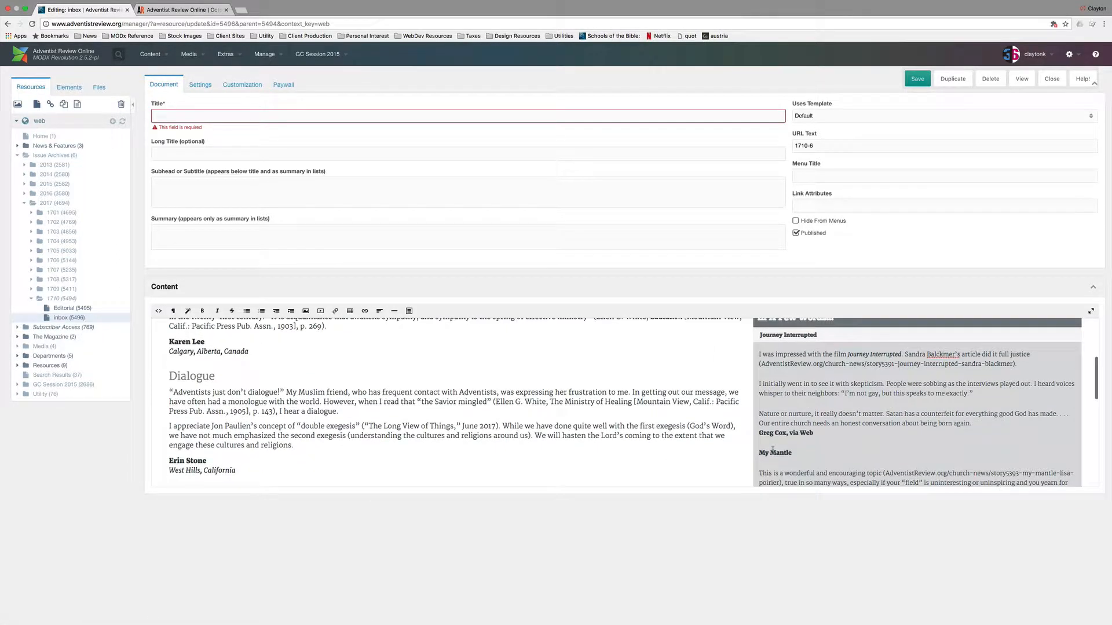
left_click(771, 452)
left_click(173, 311)
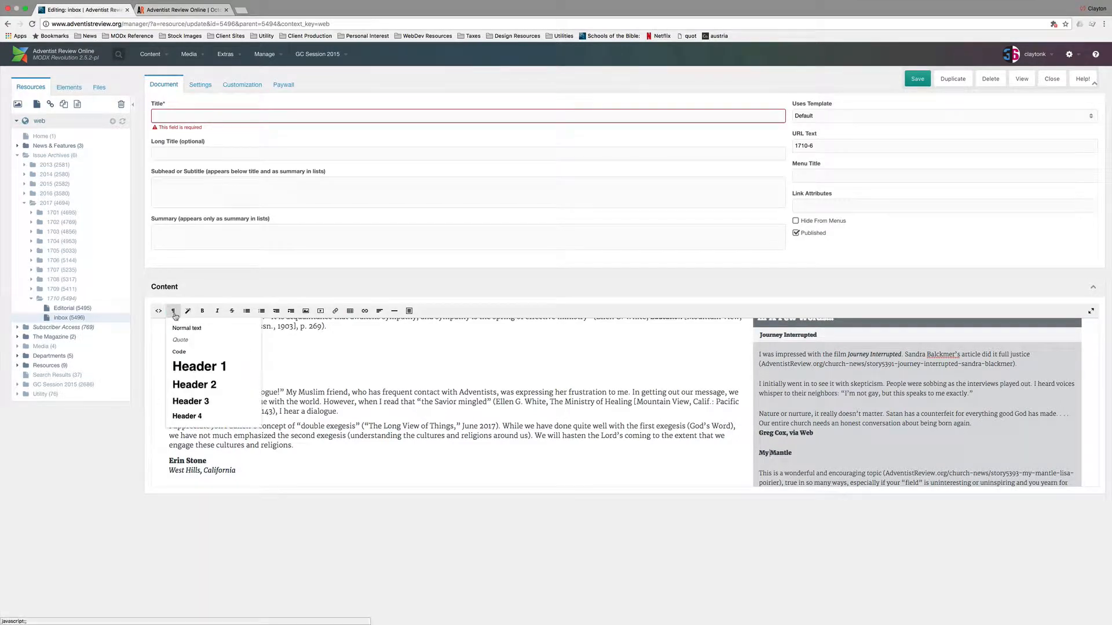
left_click(184, 415)
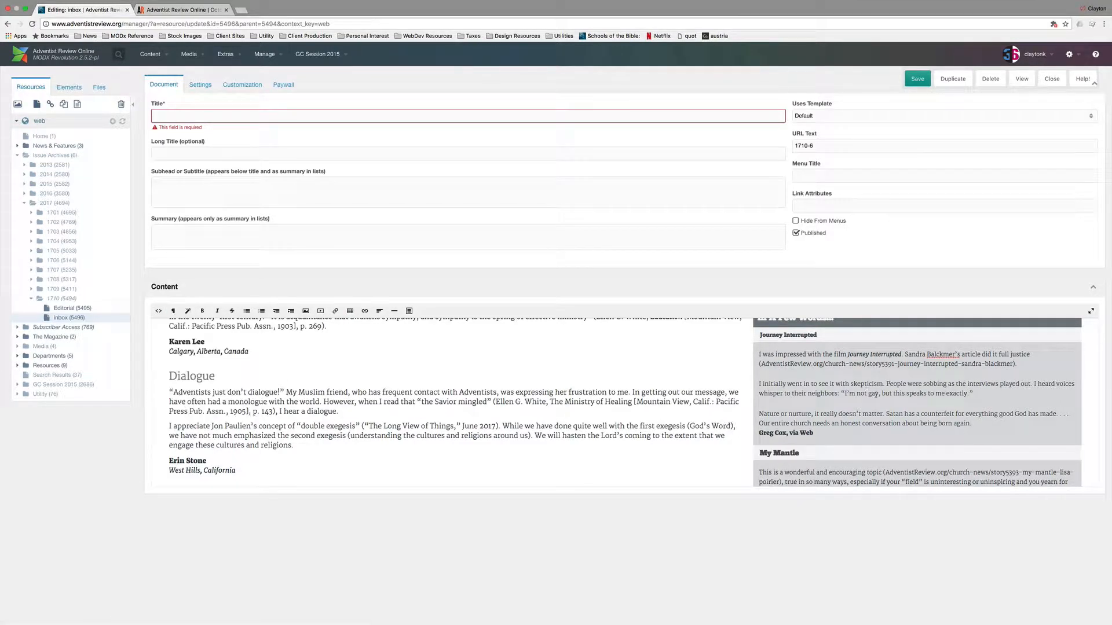
Review the finished "In A Few Words..." sidebar and the remaining letters through to the "Your Turn" section.
scroll(883, 398, "up", 1)
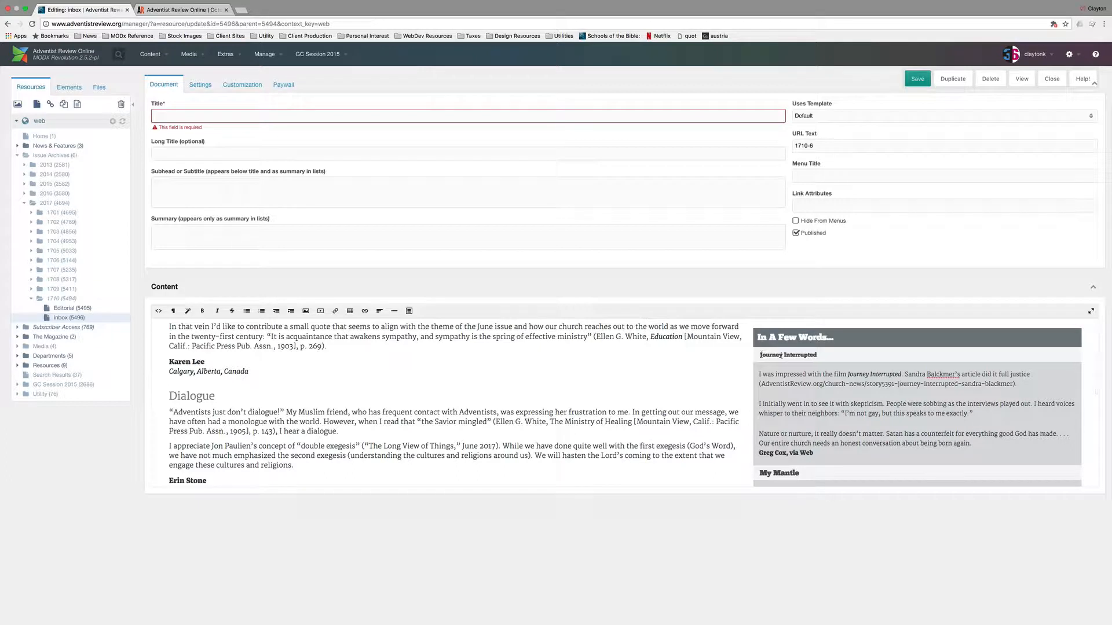
scroll(764, 380, "down", 2)
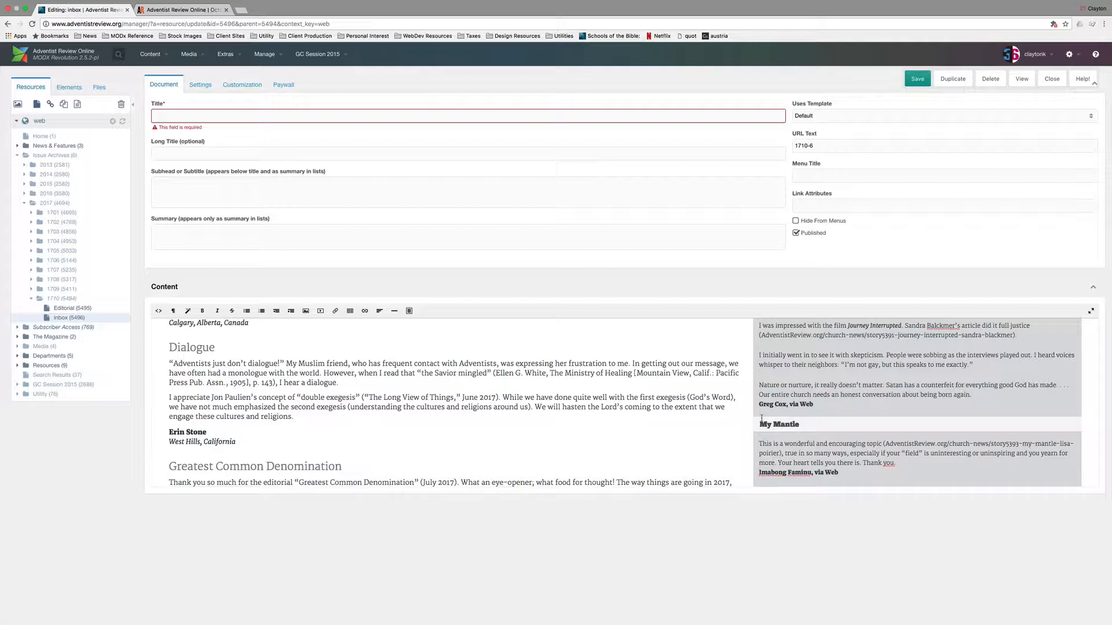
scroll(788, 438, "up", 2)
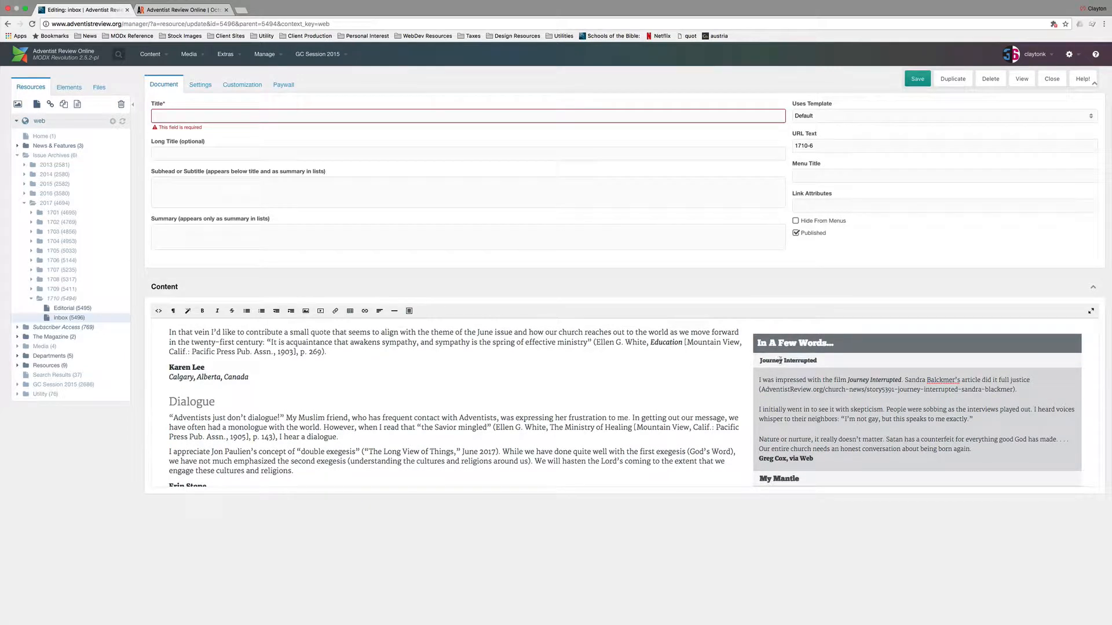
scroll(780, 363, "down", 10)
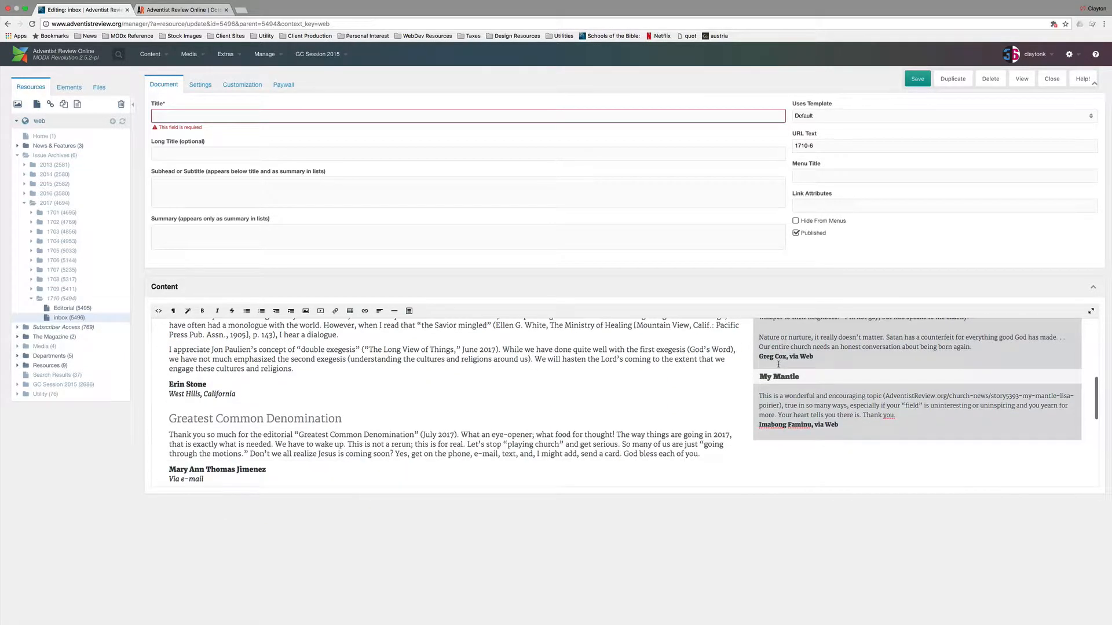
scroll(779, 350, "down", 7)
scroll(779, 351, "up", 8)
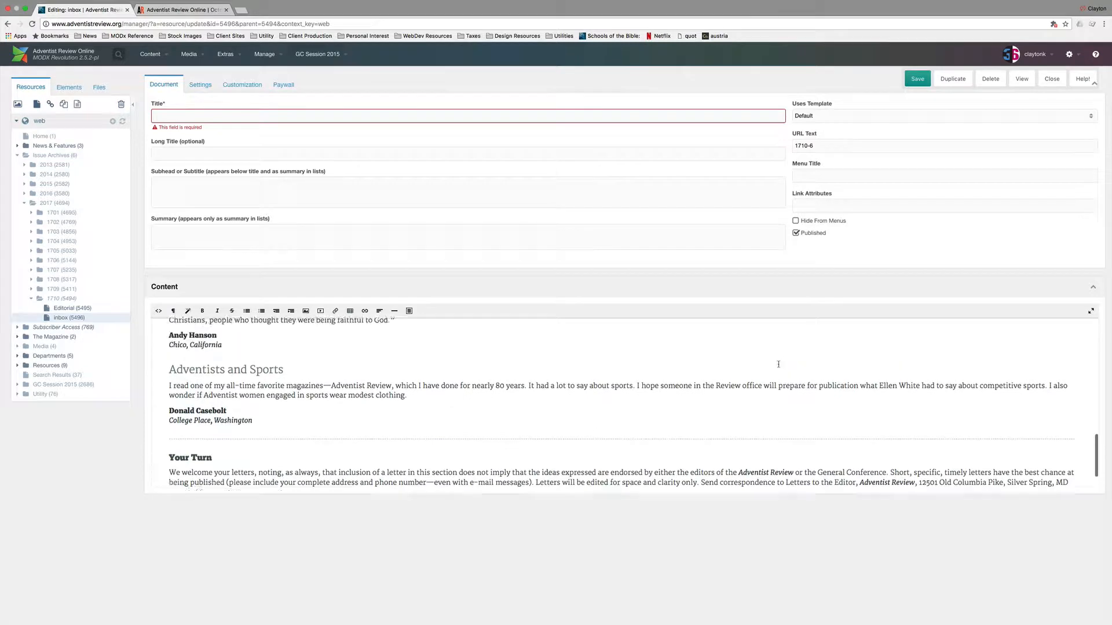
scroll(778, 363, "up", 20)
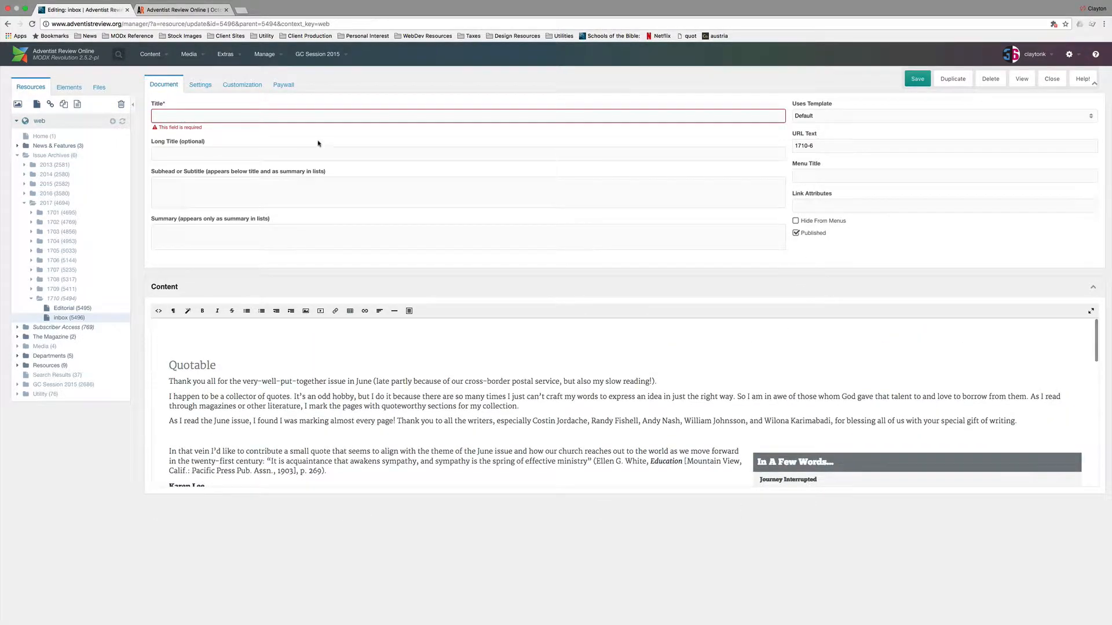
Title the document "Inbox", and set its page number to 6 and its page type to Department.
left_click(222, 116)
type("Inbox")
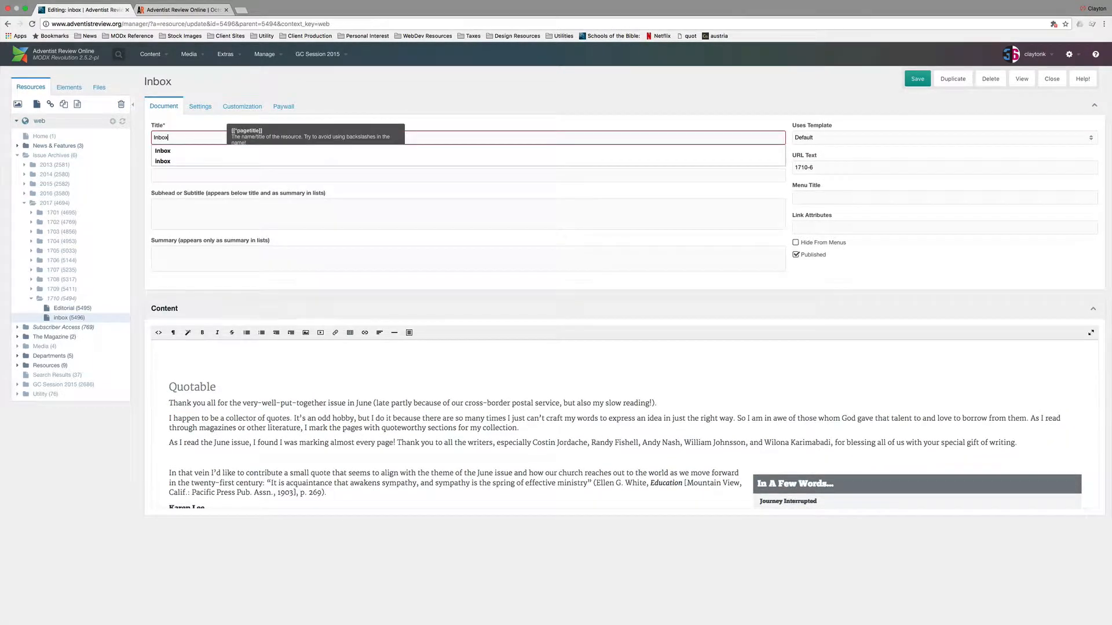
left_click(238, 108)
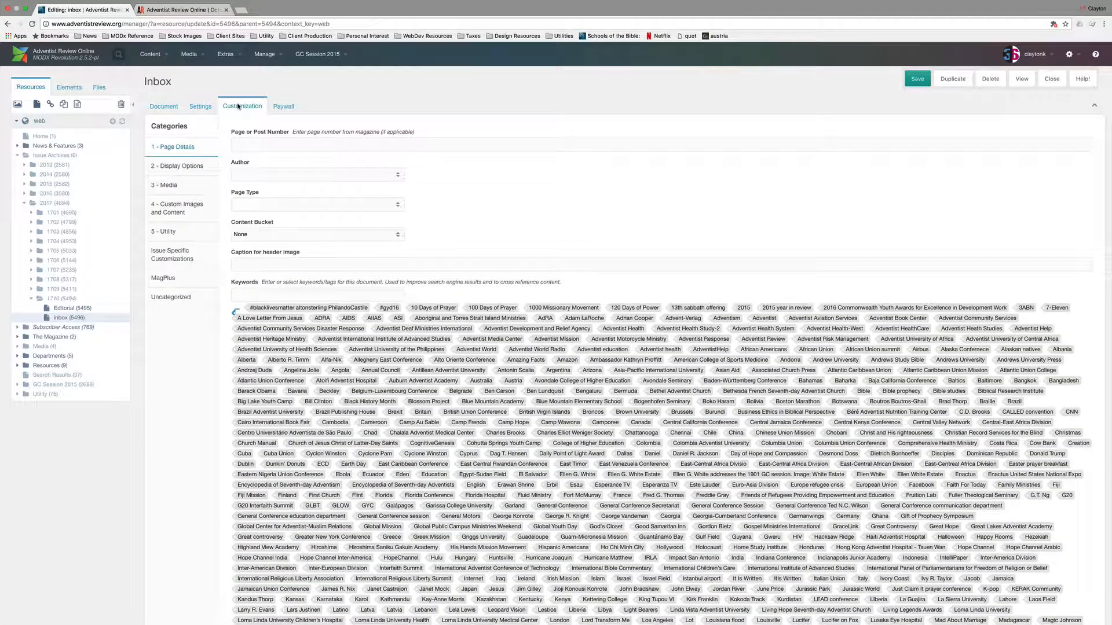
left_click(257, 143)
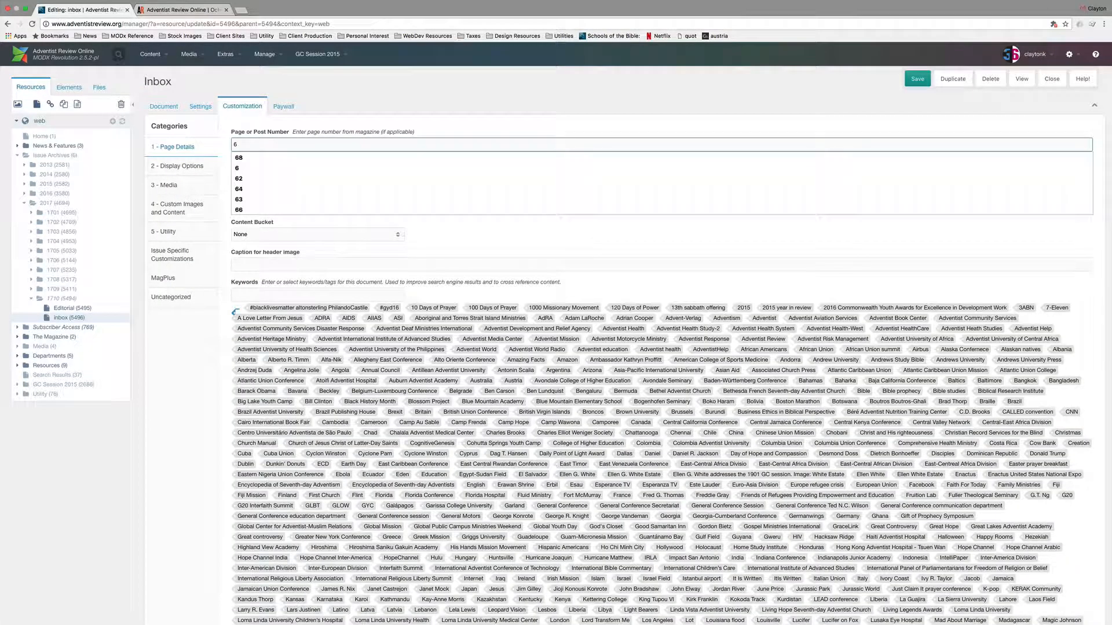
left_click(255, 174)
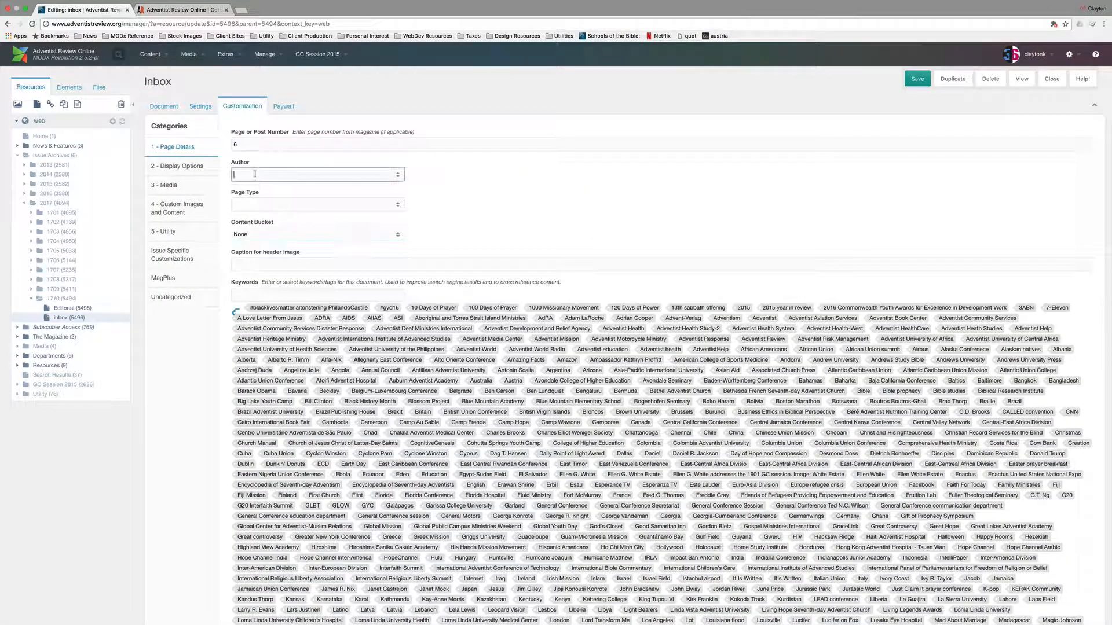
left_click(256, 202)
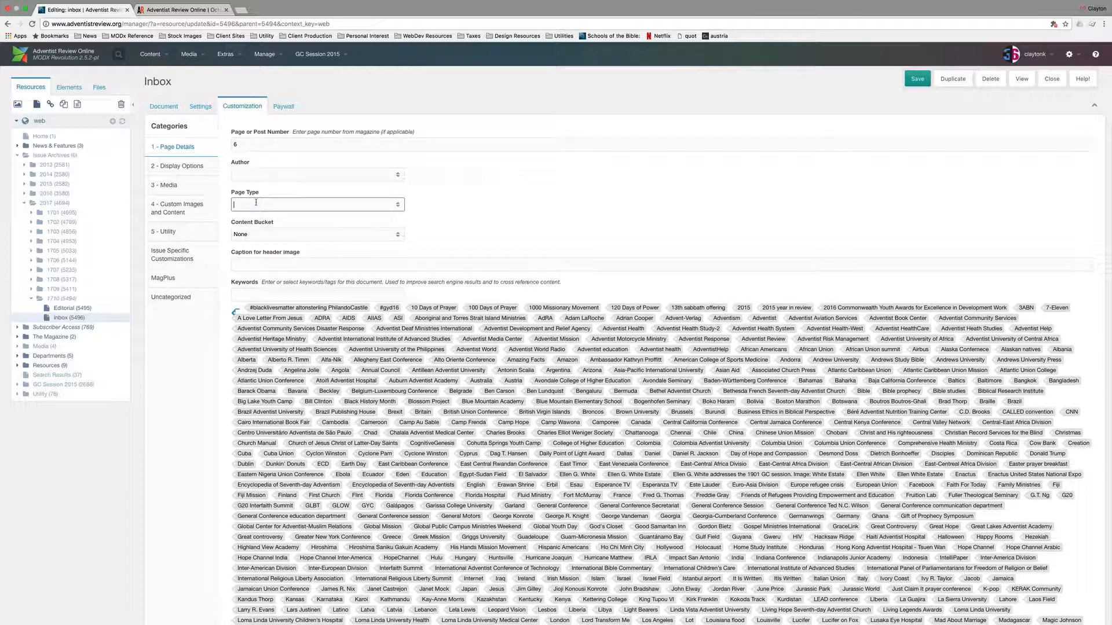
type("Department")
left_click(256, 217)
Save the Inbox document, and view its live page and the October issue's contents page.
left_click(158, 105)
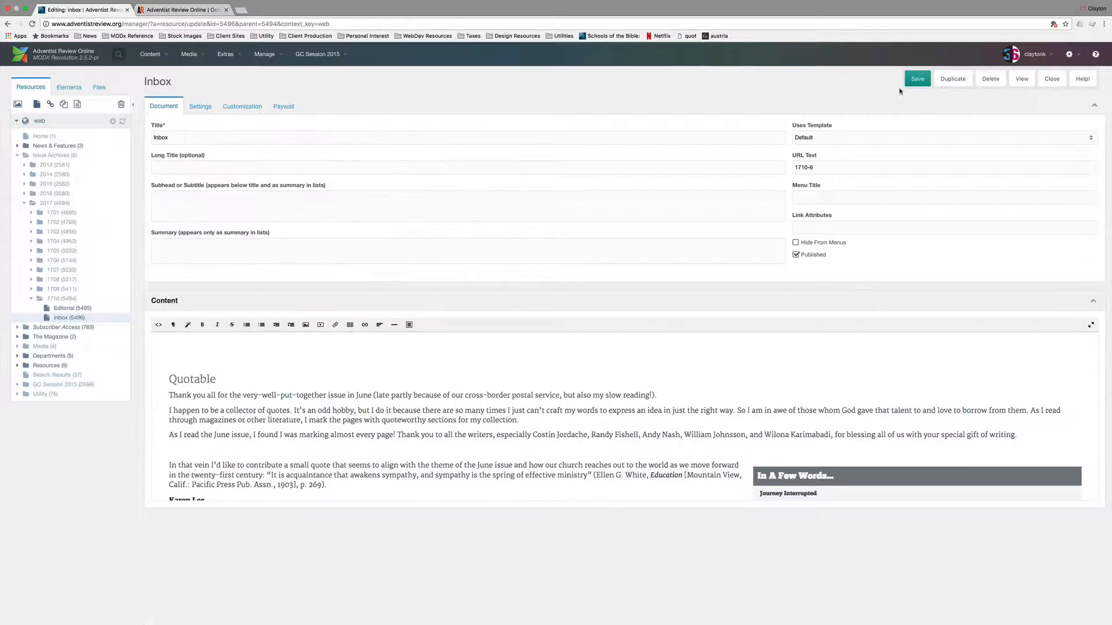
left_click(911, 83)
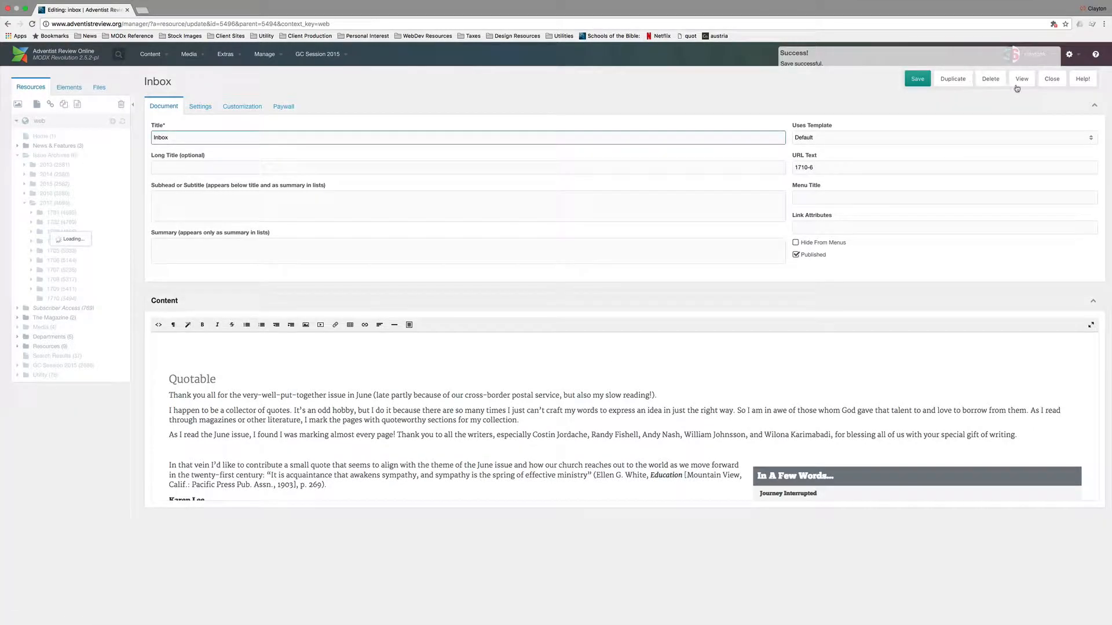
left_click(1021, 79)
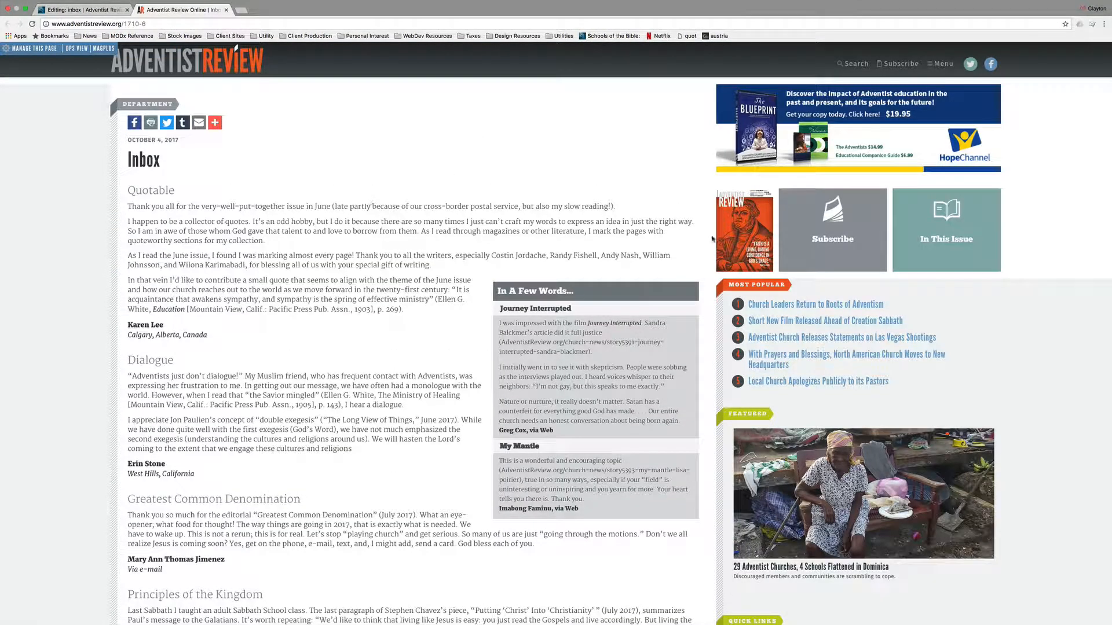
left_click(744, 226)
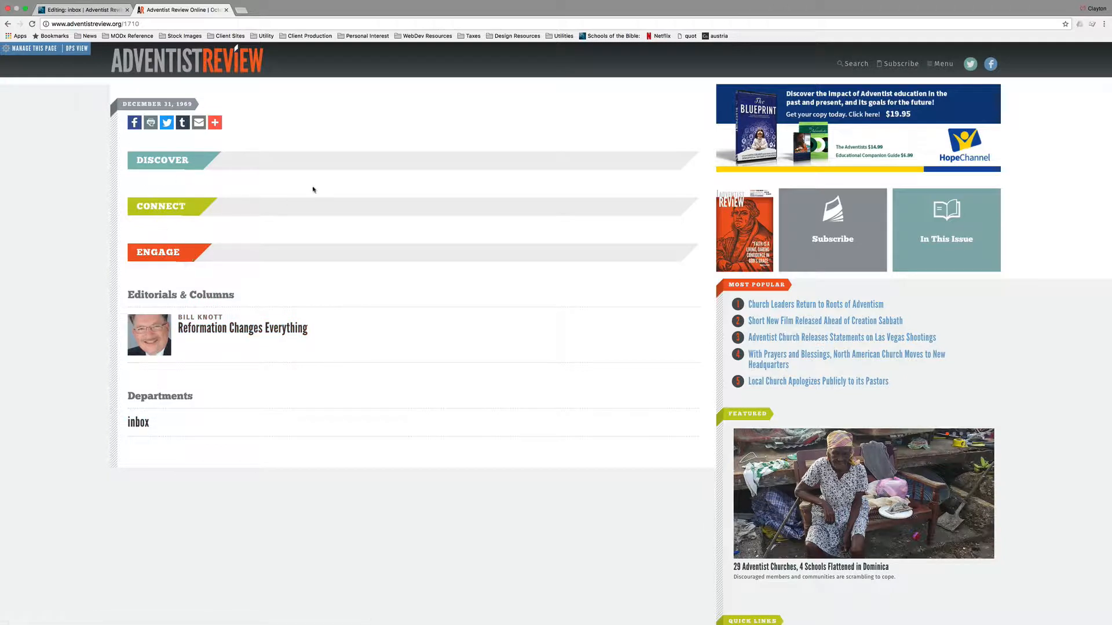
Return to the MODX manager, switch to InDesign and close the AR OCT 17 FOB [P].indd document.
left_click(109, 13)
key("super+Tab")
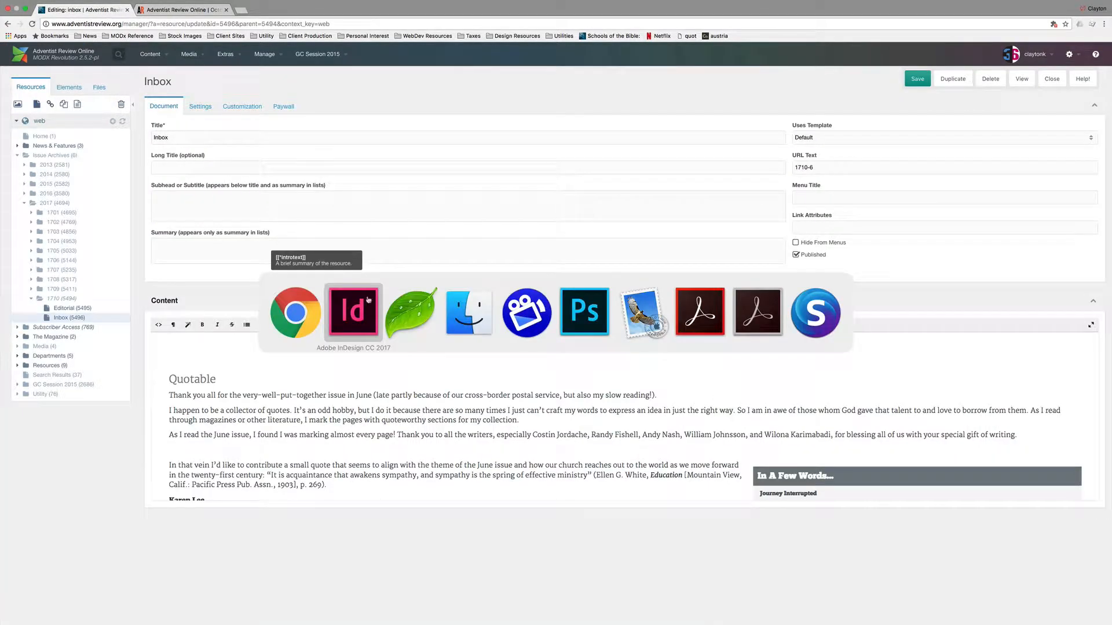
left_click(368, 300)
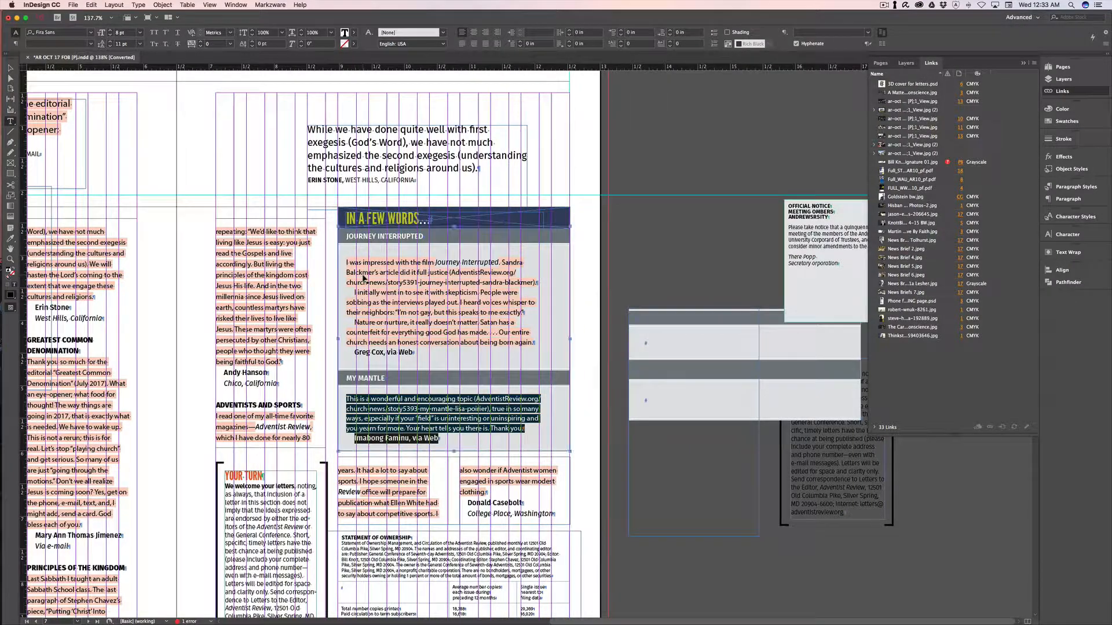
left_click(560, 334)
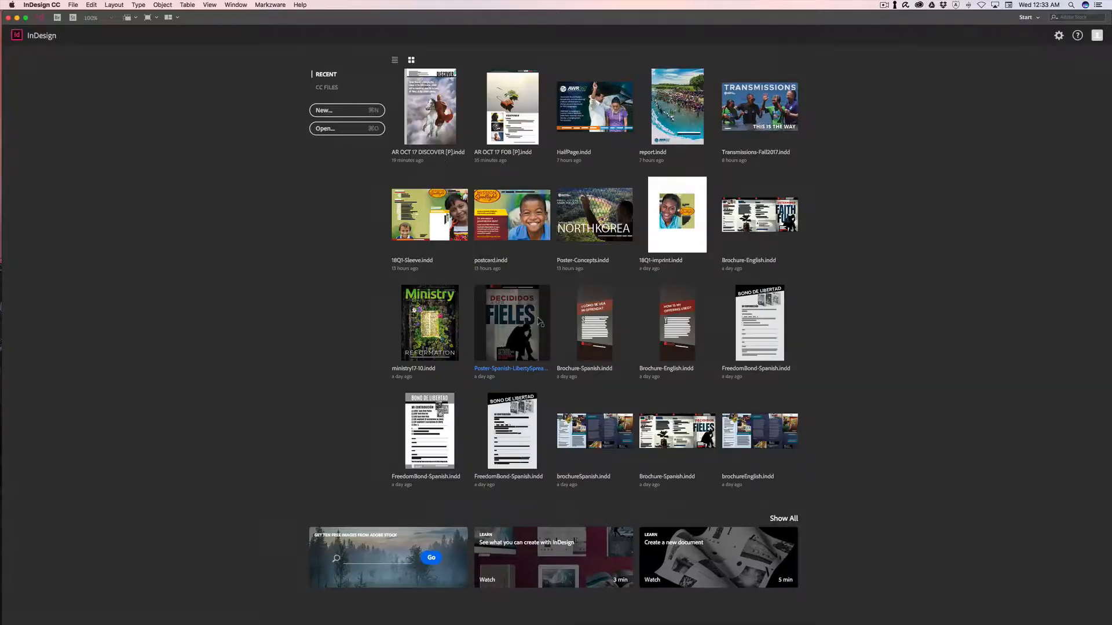
Open AR OCT 17 DISCOVER [P].indd from the AR OCTOBER 2017 folder in Dropbox and go to page 19.
key("super+Tab")
left_click(452, 325)
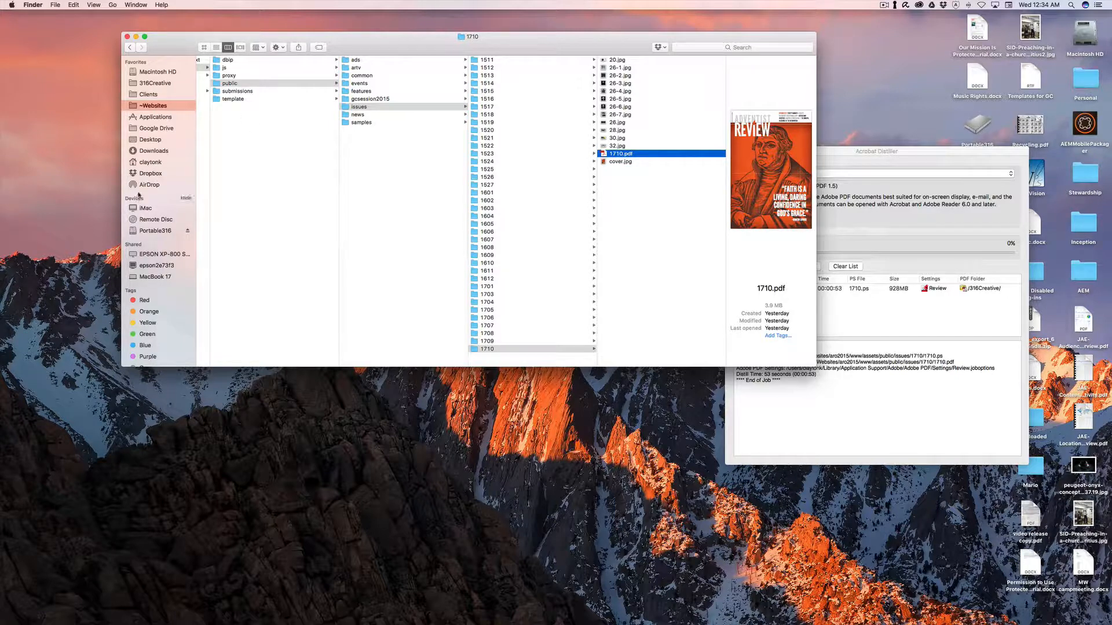
left_click(150, 173)
left_click(235, 68)
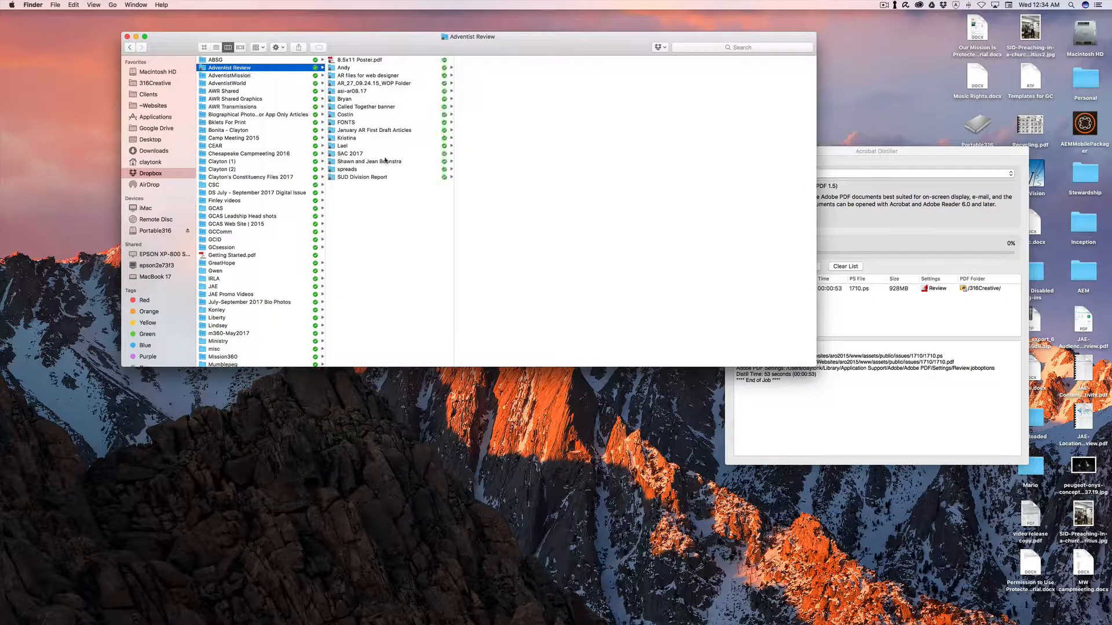
left_click(381, 76)
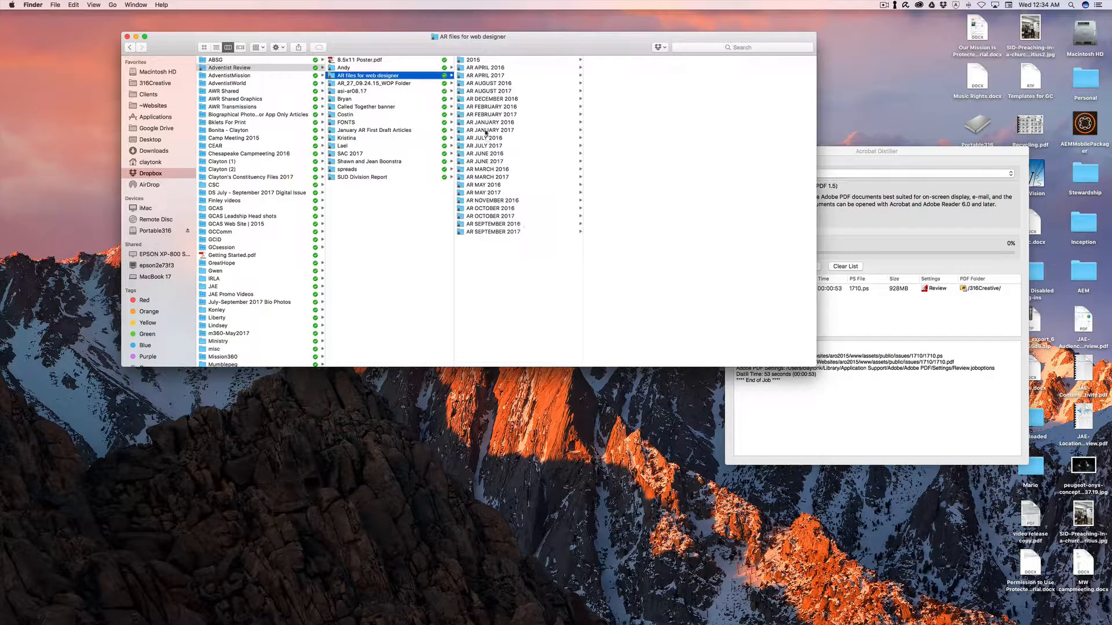
left_click(490, 216)
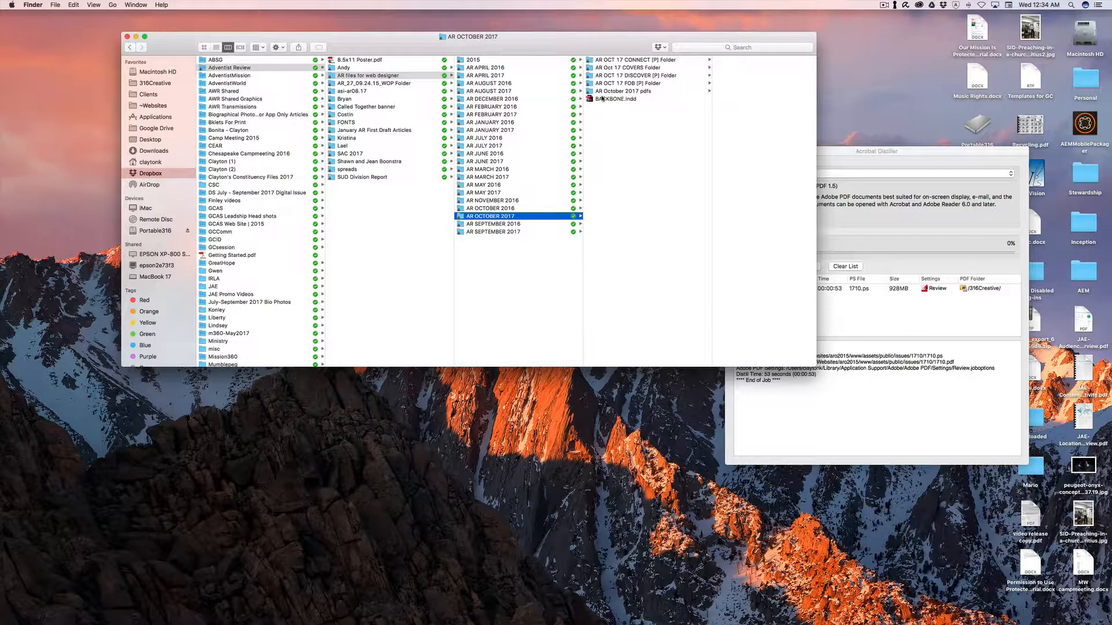
left_click(641, 75)
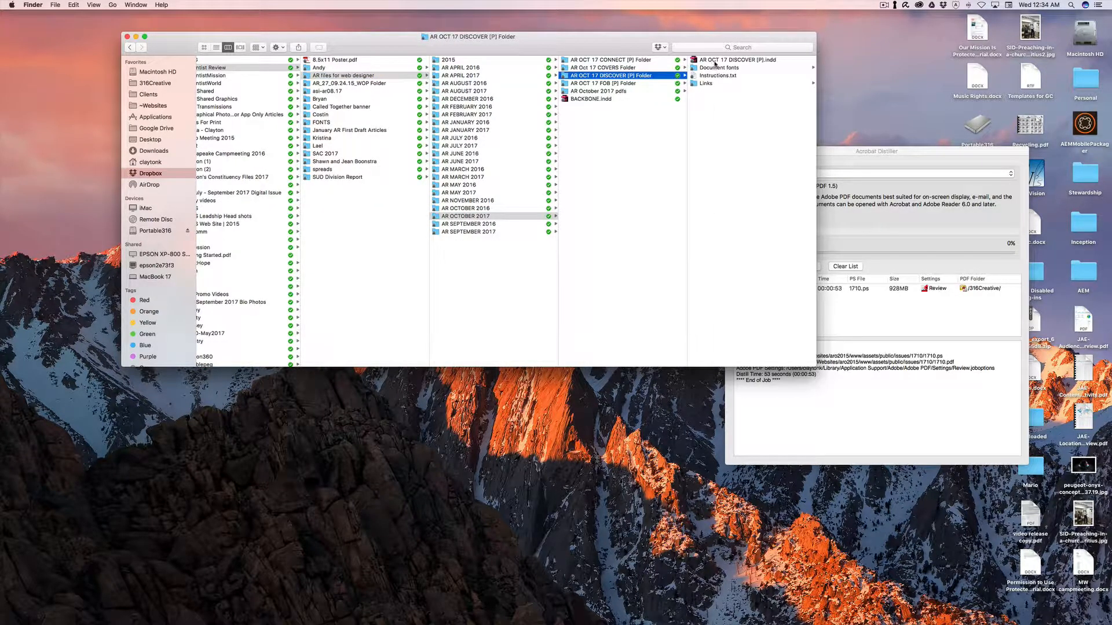
double_click(717, 61)
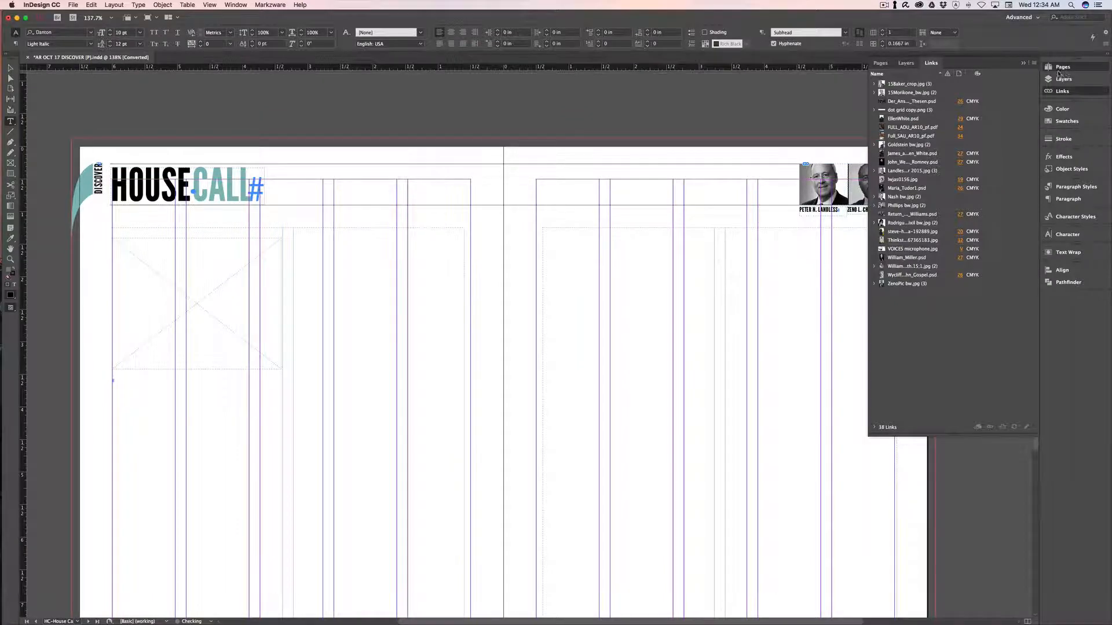
left_click(1062, 66)
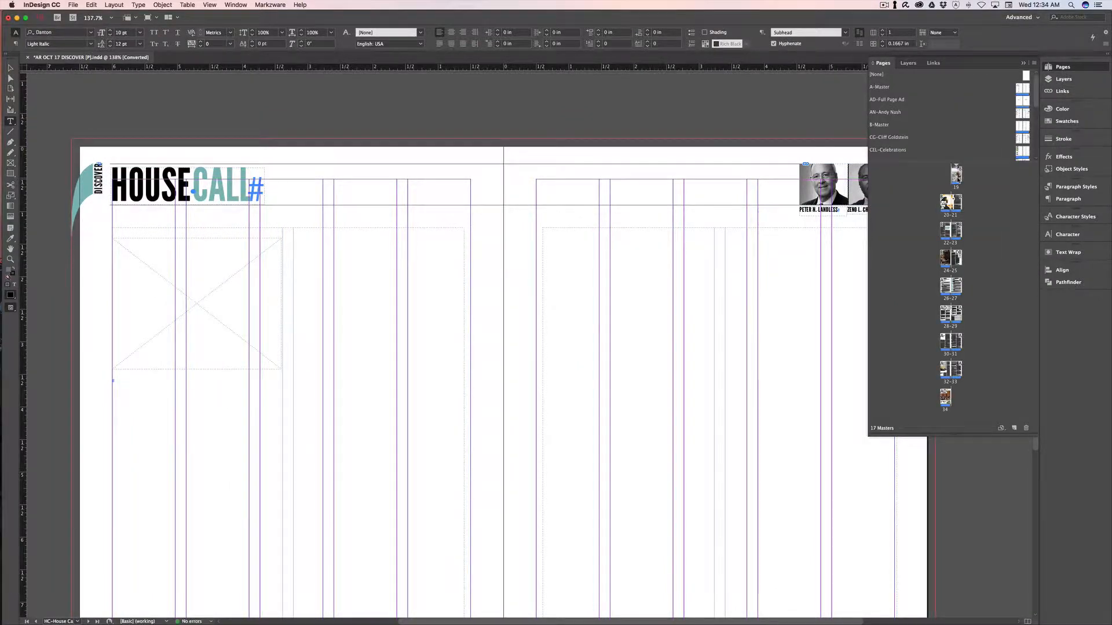
double_click(956, 176)
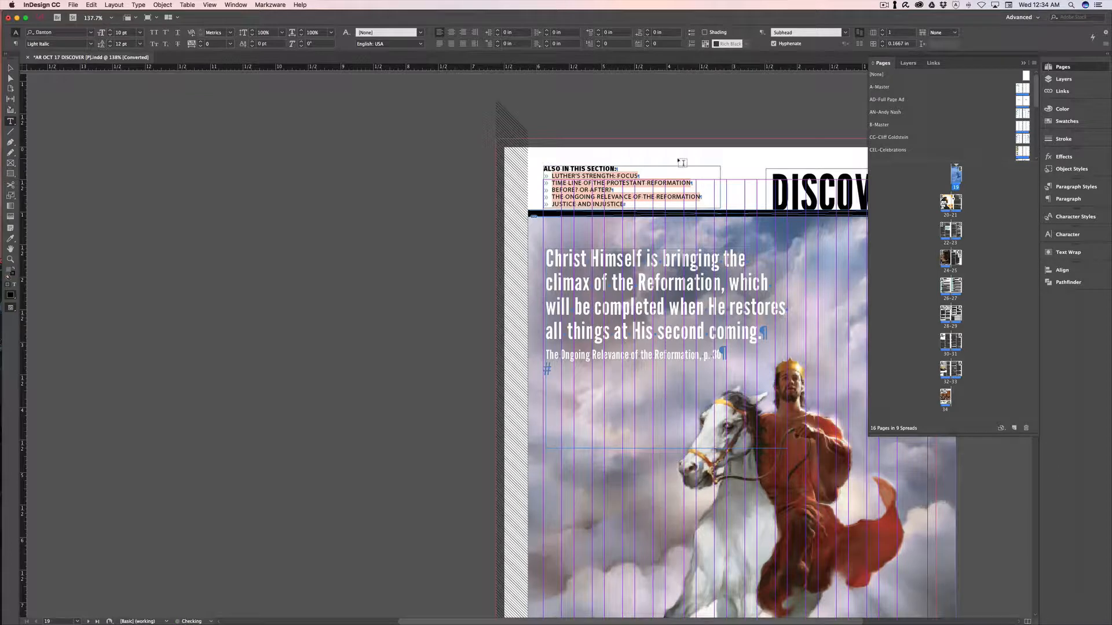
Look through the Discover section's page spreads, from the opener on page 19 to the "Justice and Injustice" article.
scroll(682, 163, "down", 1)
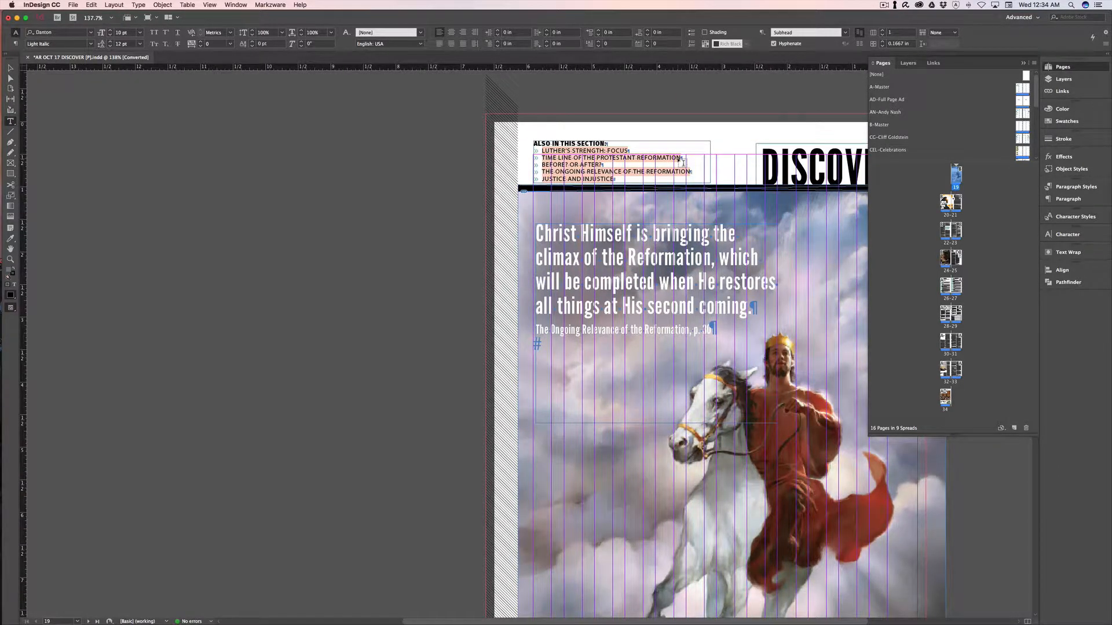
scroll(682, 162, "down", 4)
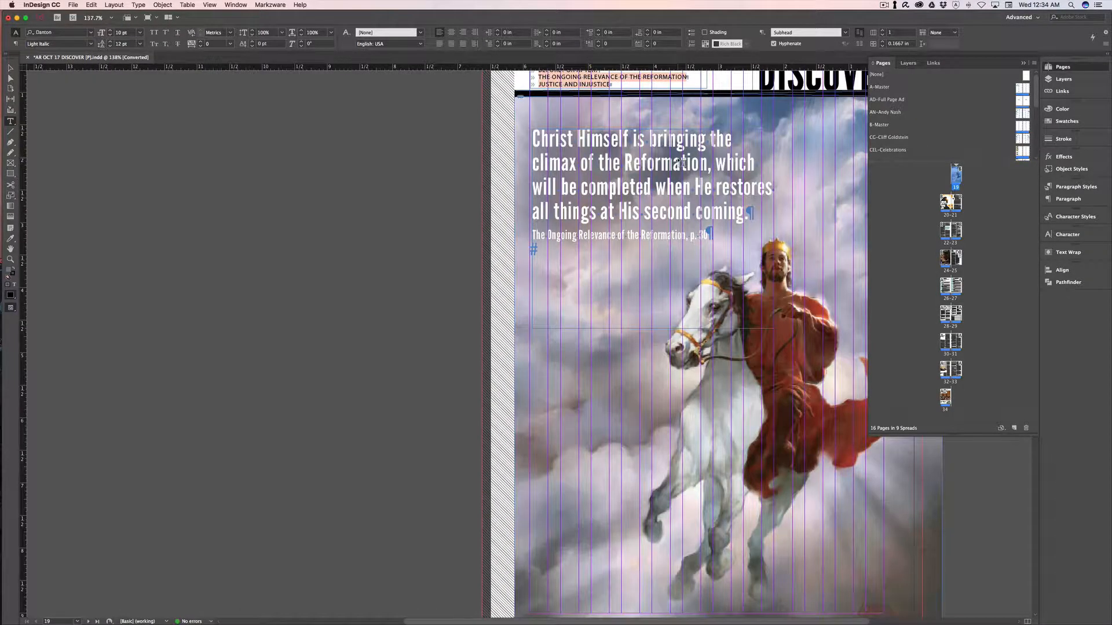
scroll(682, 163, "down", 10)
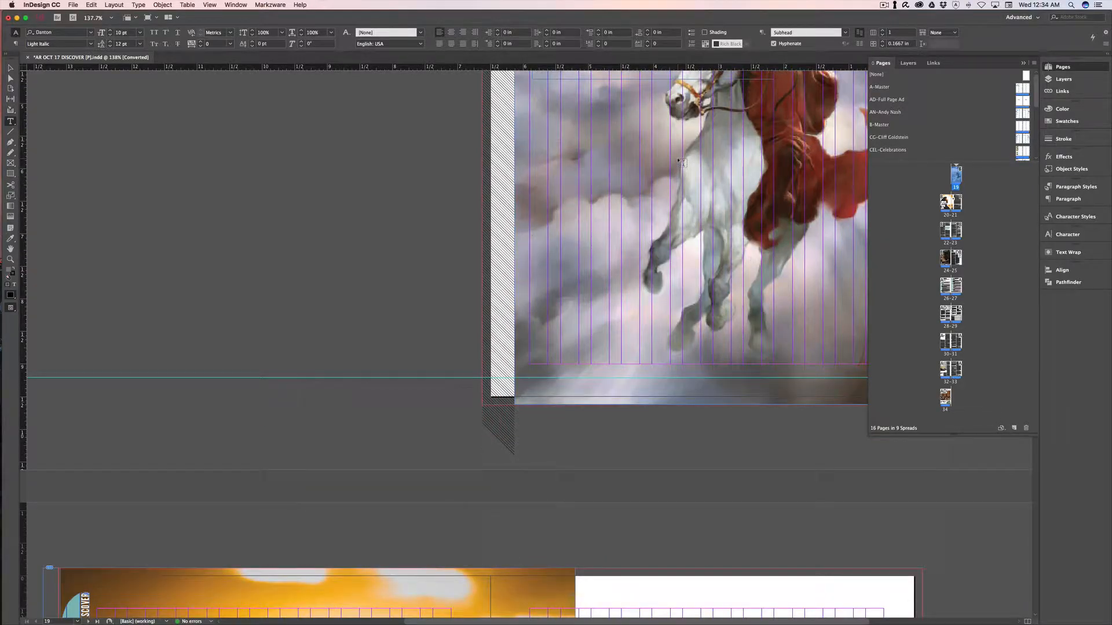
scroll(682, 162, "down", 20)
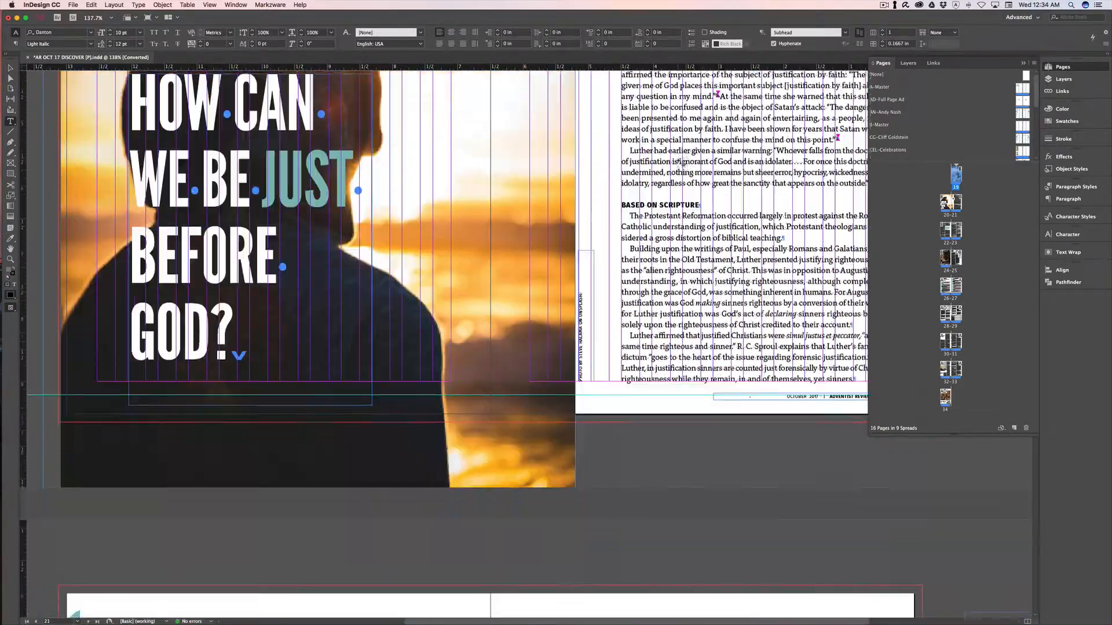
scroll(682, 162, "down", 20)
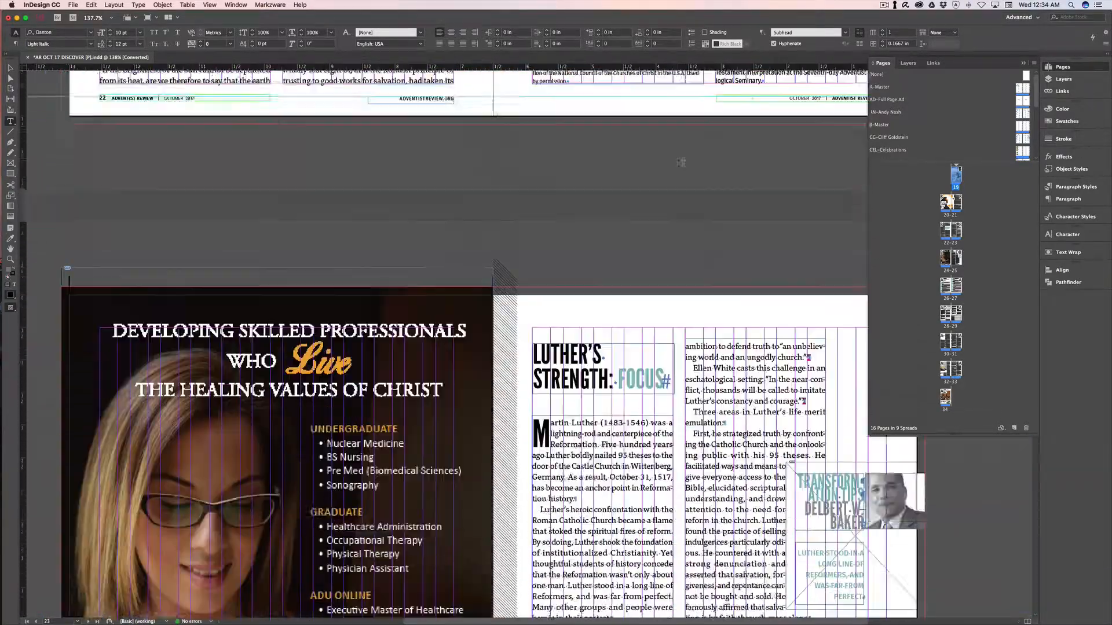
scroll(681, 163, "down", 20)
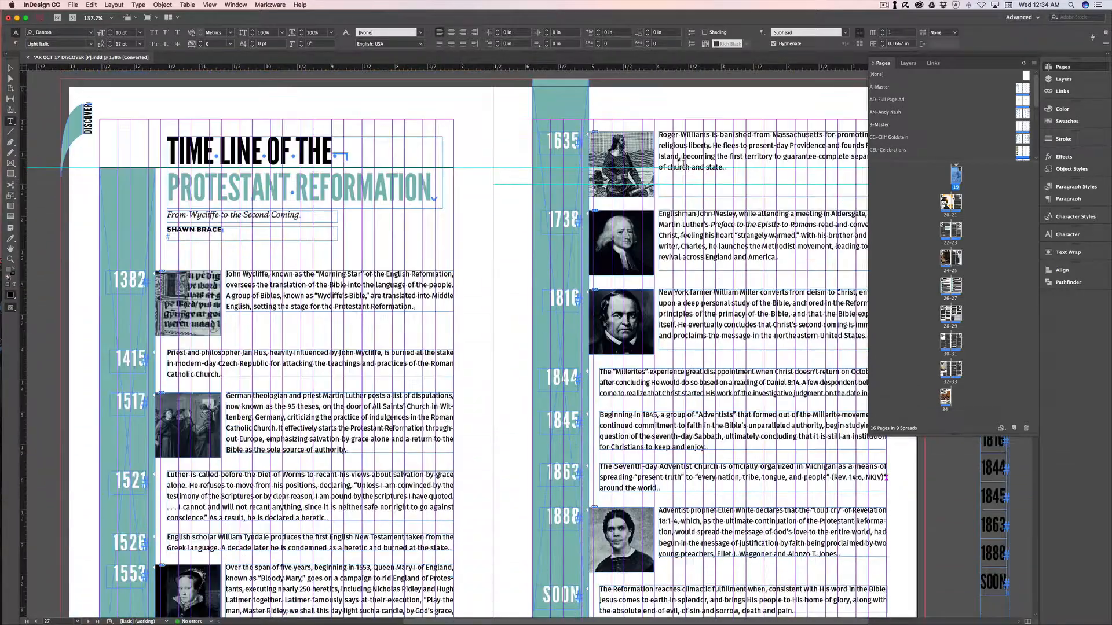
scroll(682, 161, "down", 15)
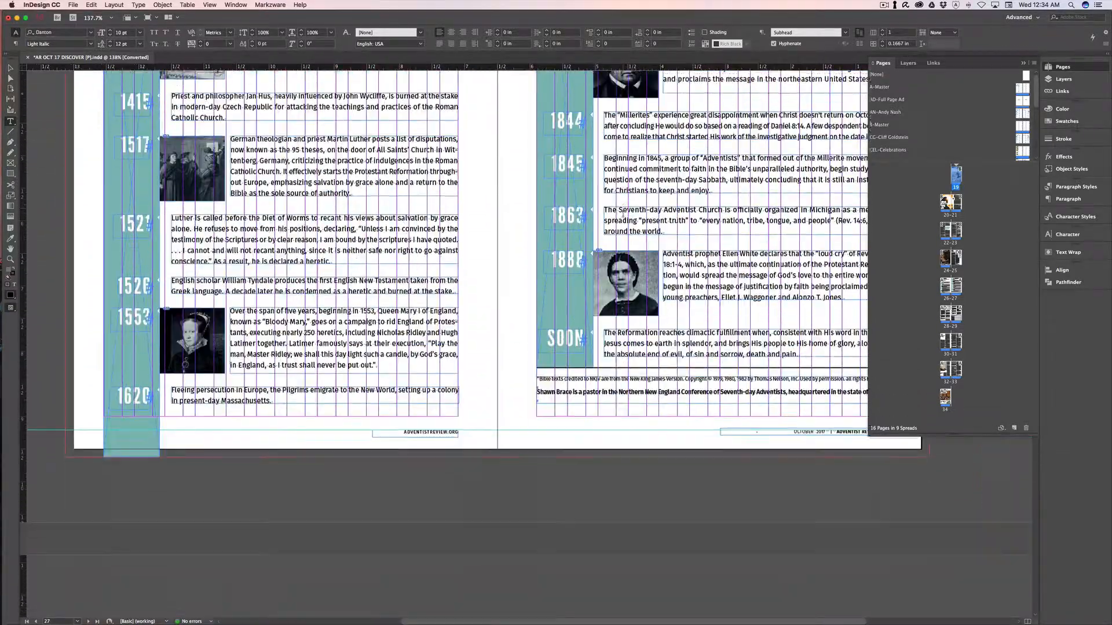
scroll(624, 215, "down", 20)
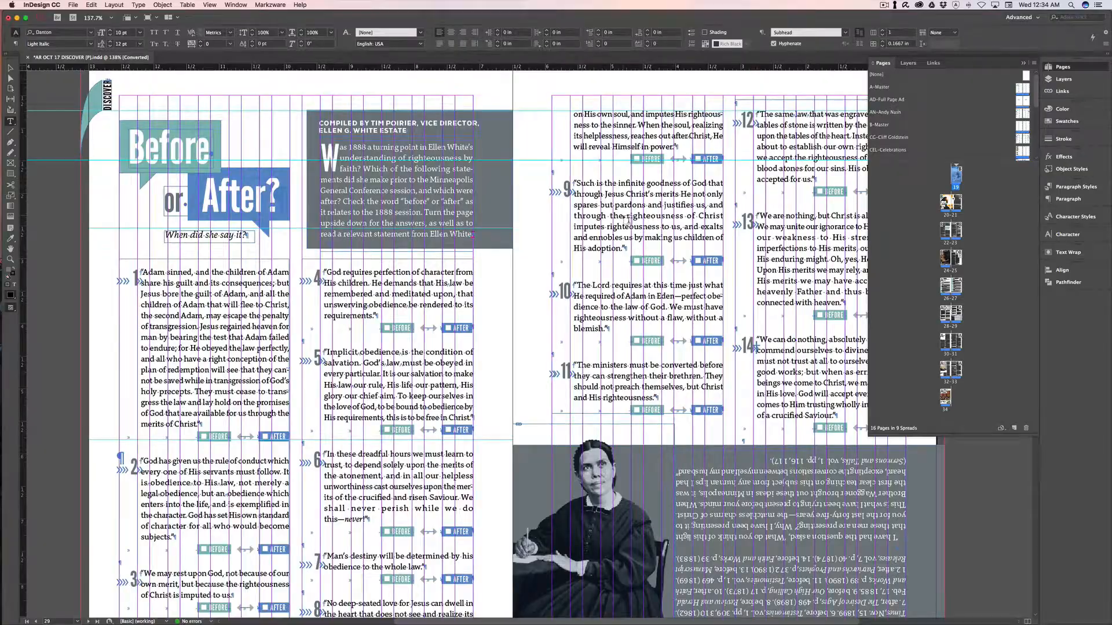
scroll(629, 219, "down", 20)
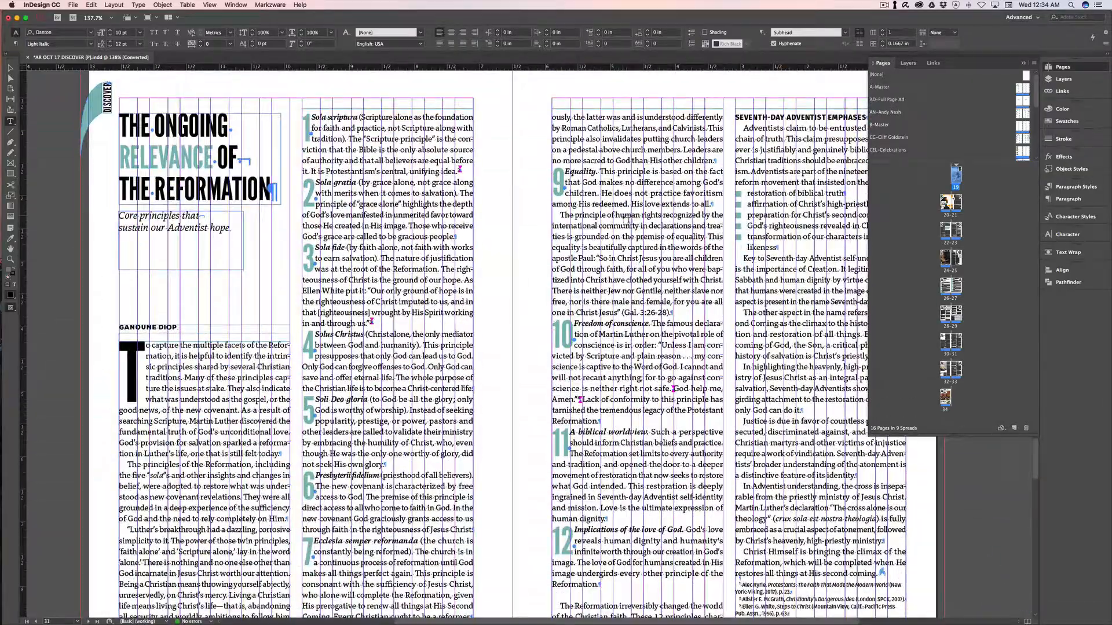
scroll(629, 215, "down", 20)
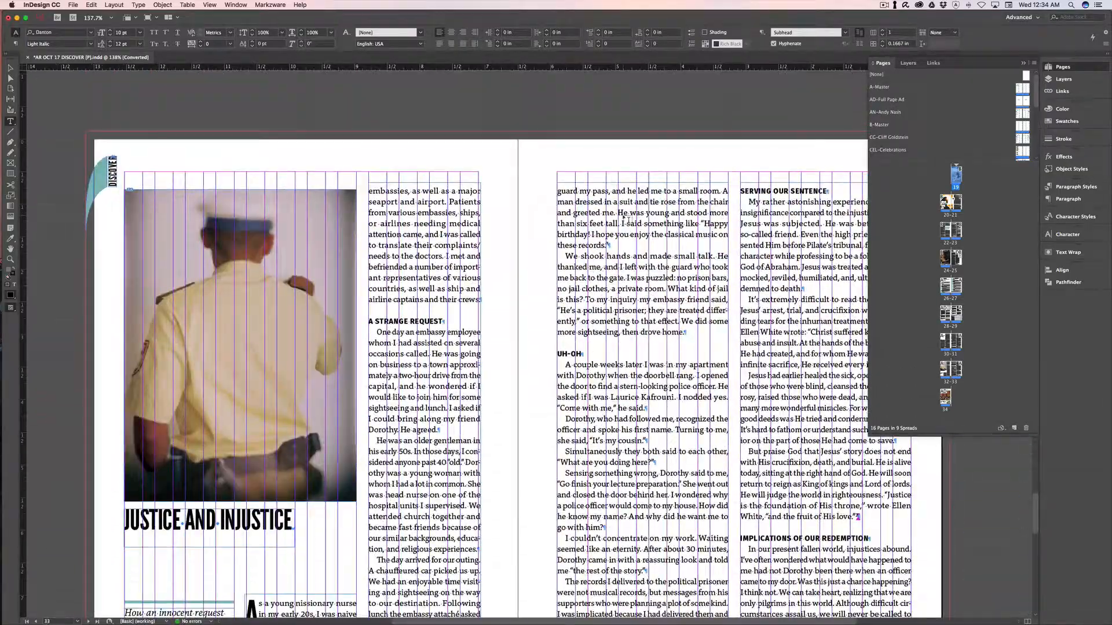
scroll(624, 219, "up", 20)
Switch to Finder and, in a new window, open the 1710 folder at ~Websites/aro2015/www/assets/public/issues.
key("super+Tab")
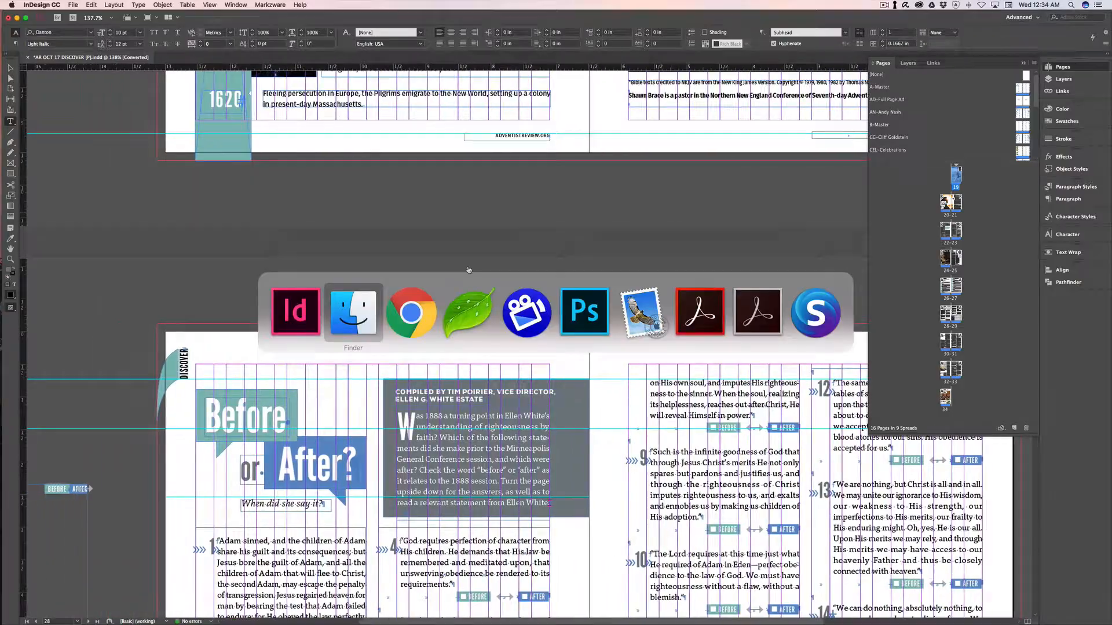
left_click(366, 329)
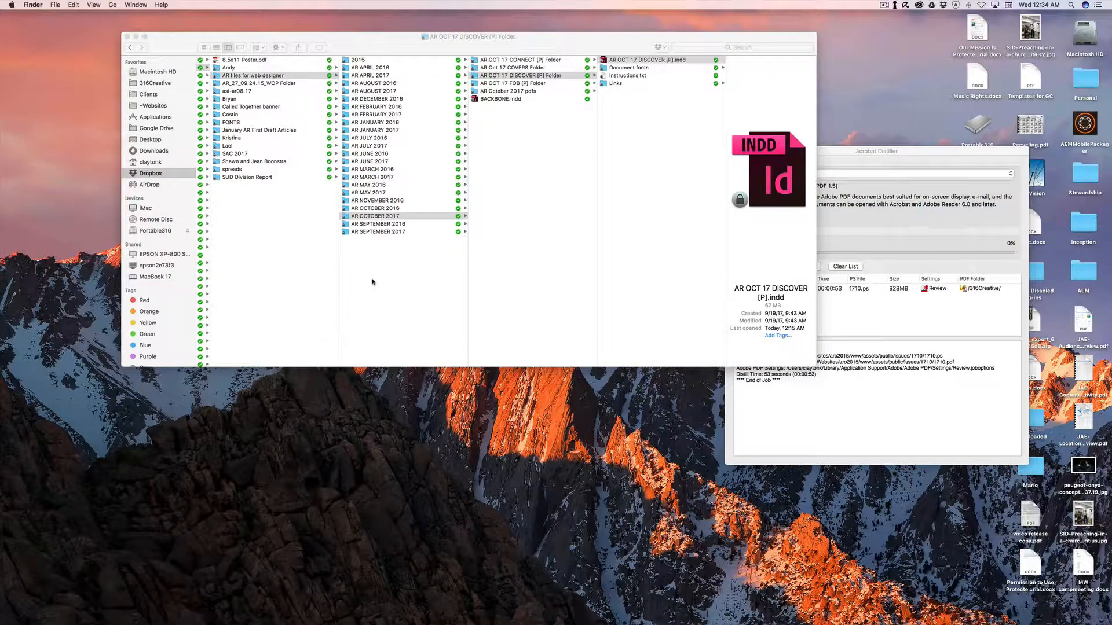
key("super+n")
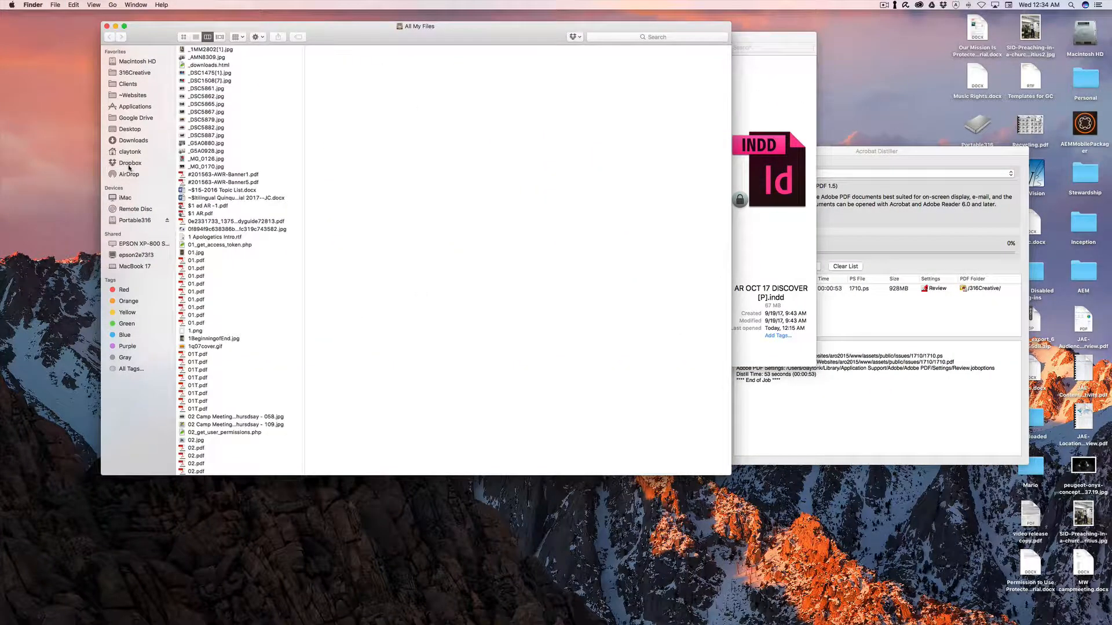
left_click(144, 96)
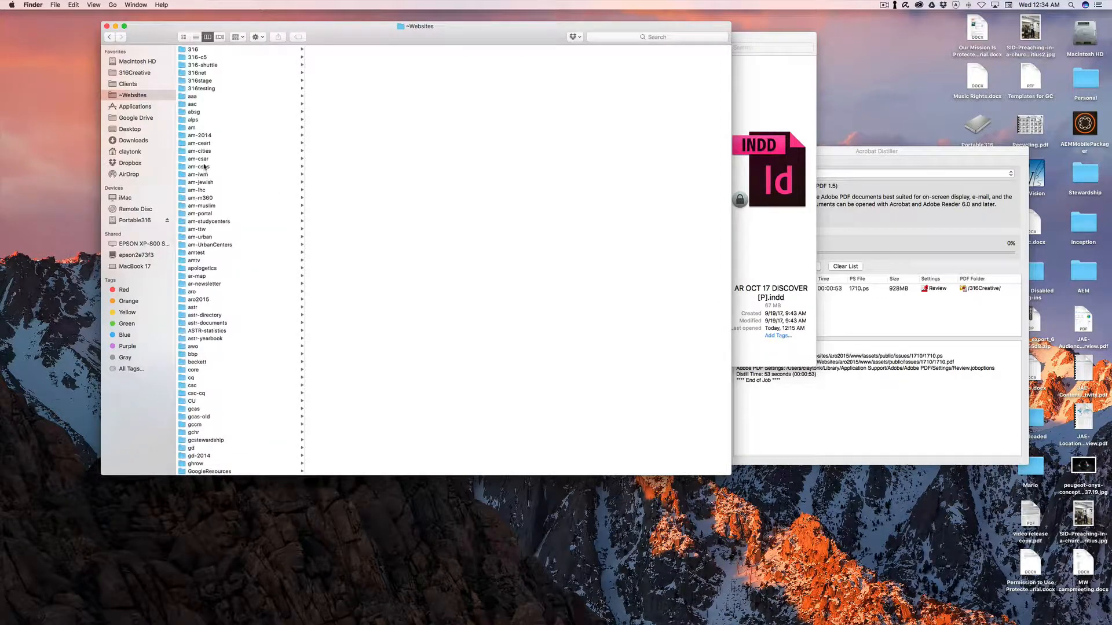
left_click(200, 300)
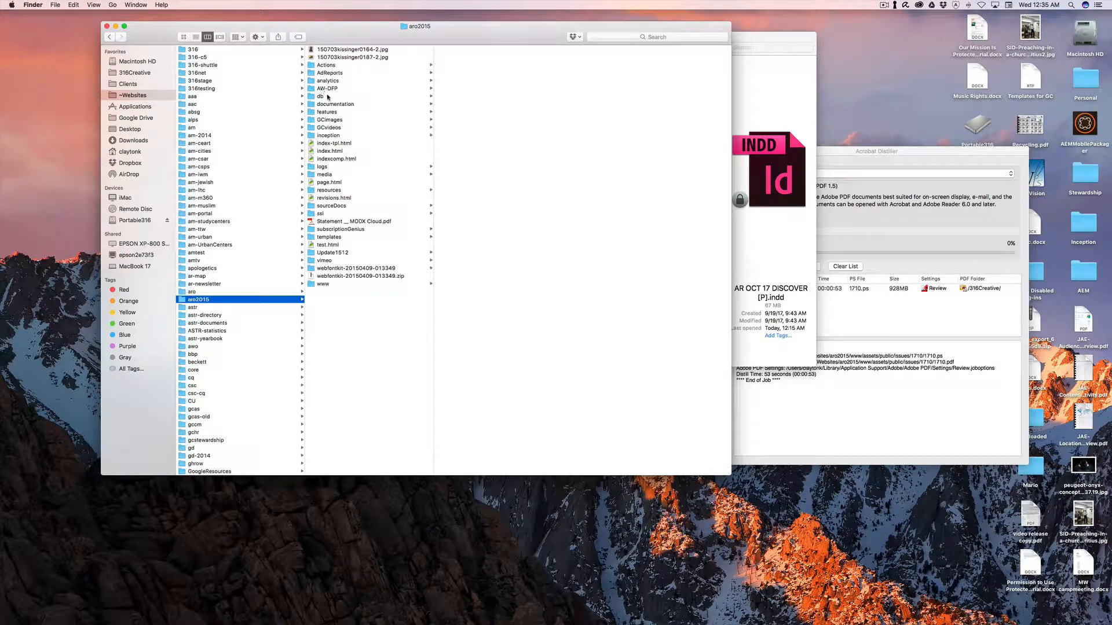
left_click(324, 284)
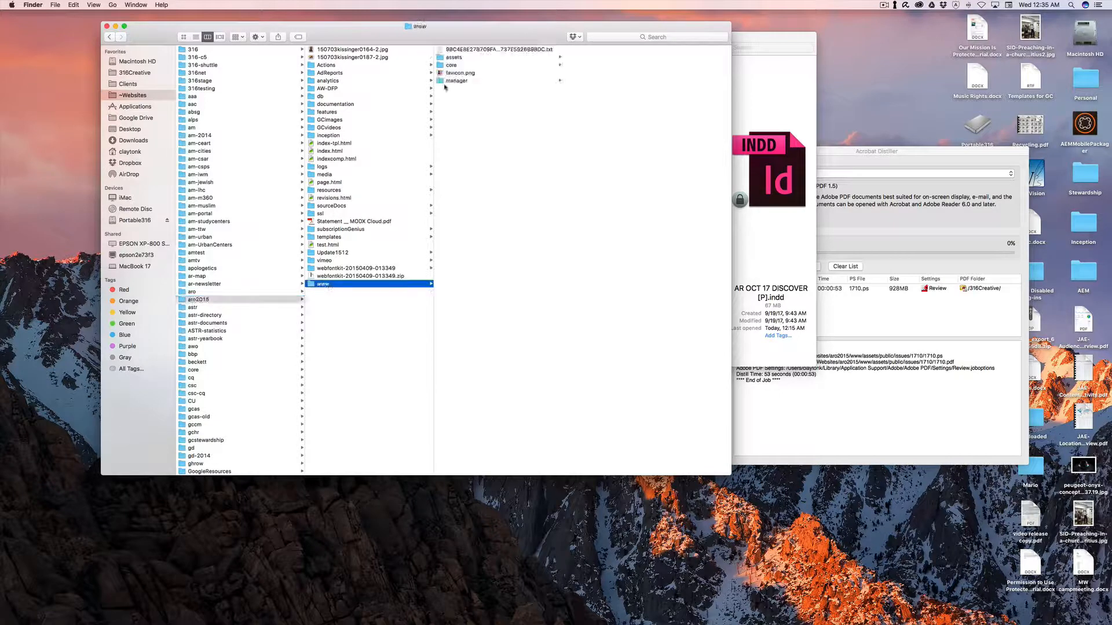
left_click(454, 57)
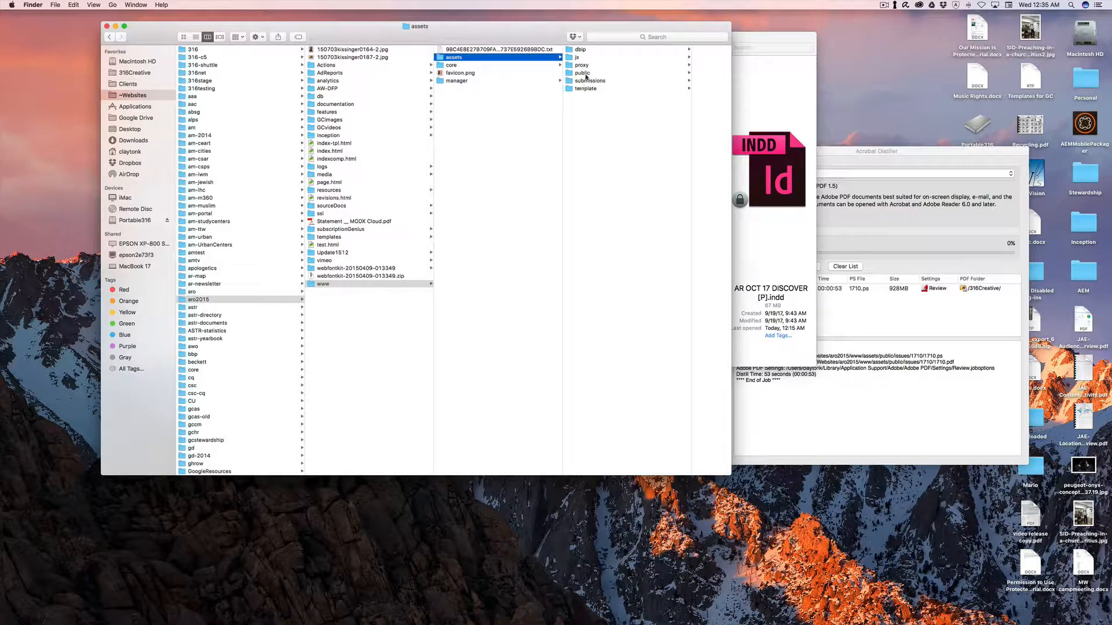
left_click(581, 73)
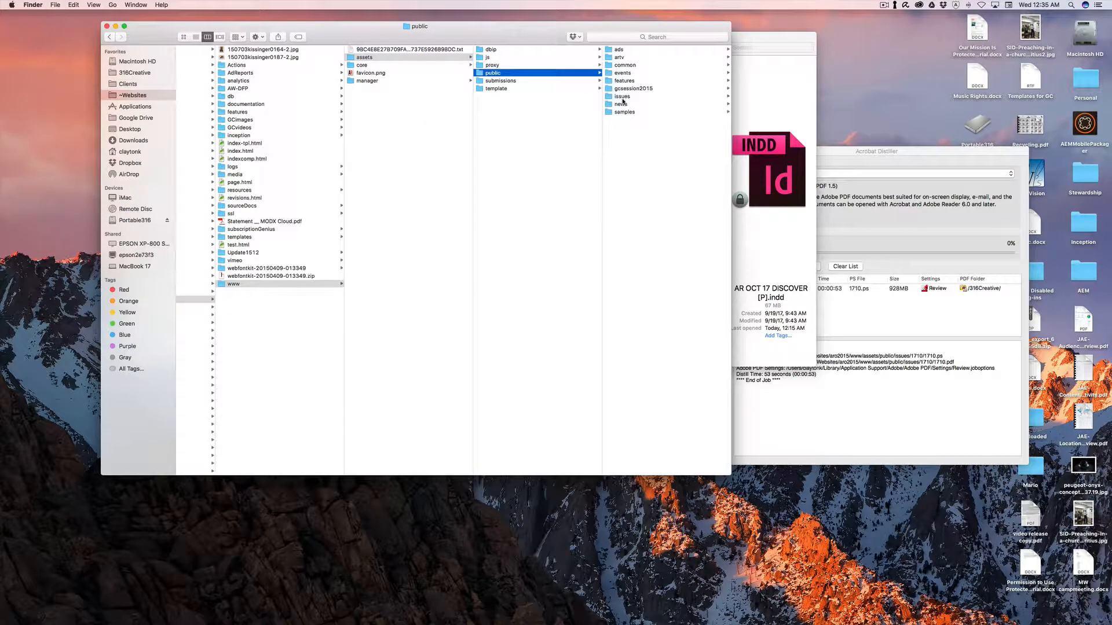
left_click(623, 97)
left_click(620, 341)
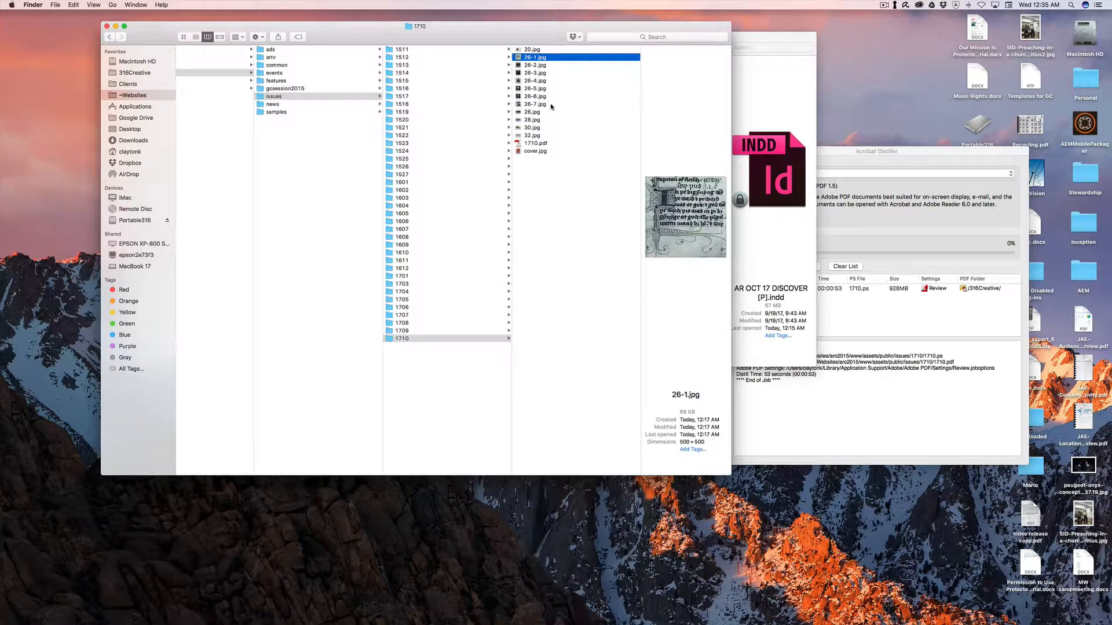
Preview the article images in the 1710 folder, from 20.jpg and the numbered page 26 images through 30.jpg.
key("Down")
key("Down")
key("Down")
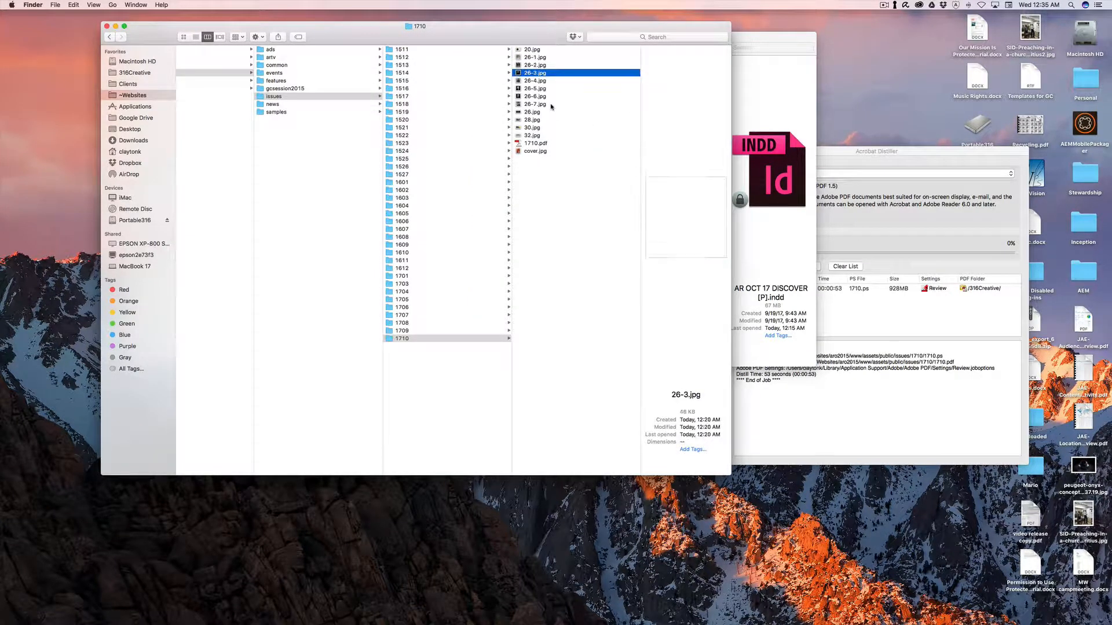
key("Up")
key("Up")
key("Up")
key("Up")
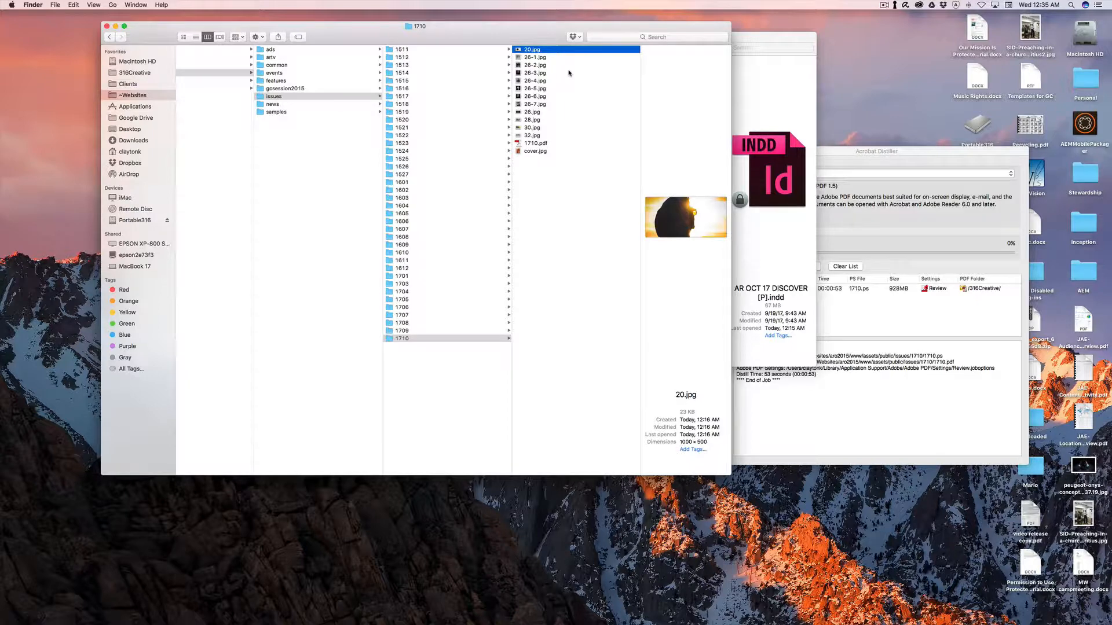
left_click(525, 58)
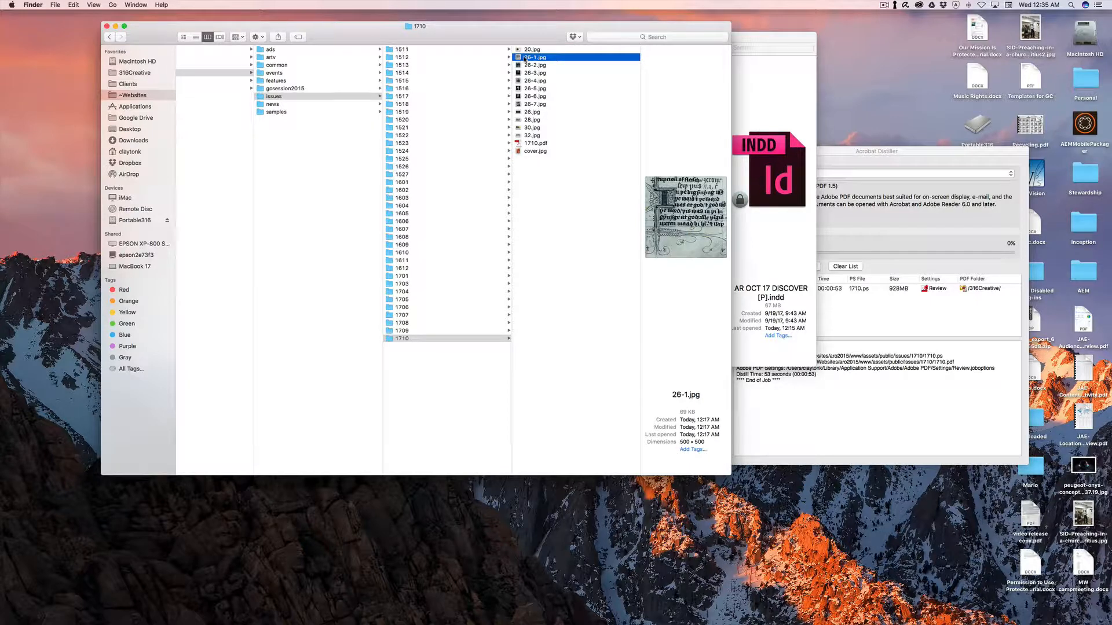
key("Down")
key("Down")
key("Down")
key("Down")
key("Down")
key("Down")
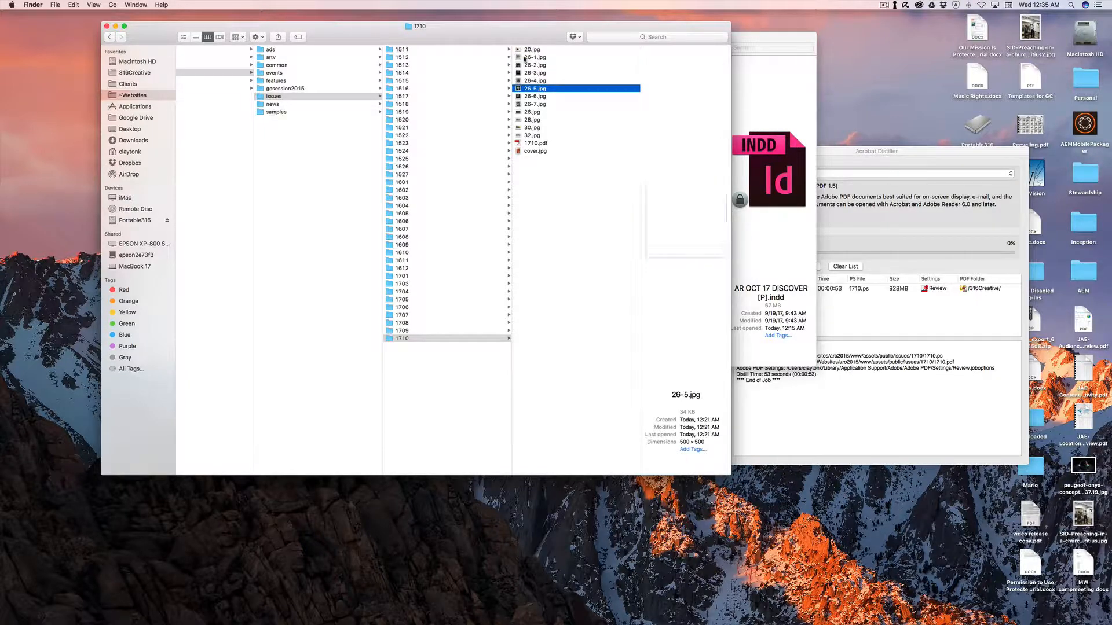
key("Down")
key("Down")
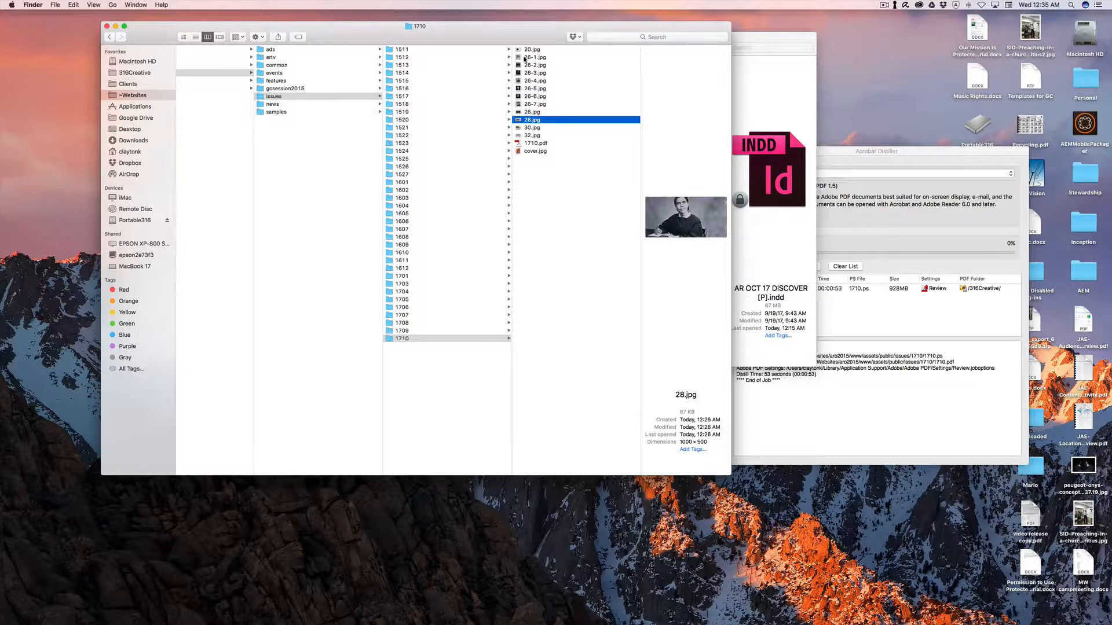
key("Down")
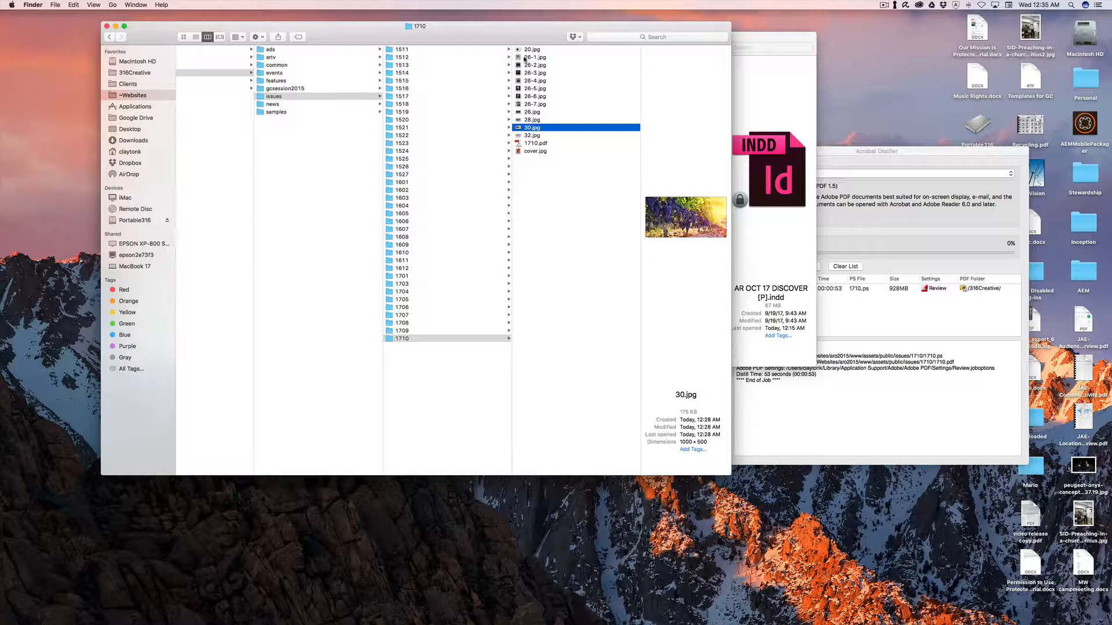
Switch to Coda and upload all the article images, 20.jpg through 32.jpg, from the local 1710 folder to the remote 1710 folder.
key("super+Tab")
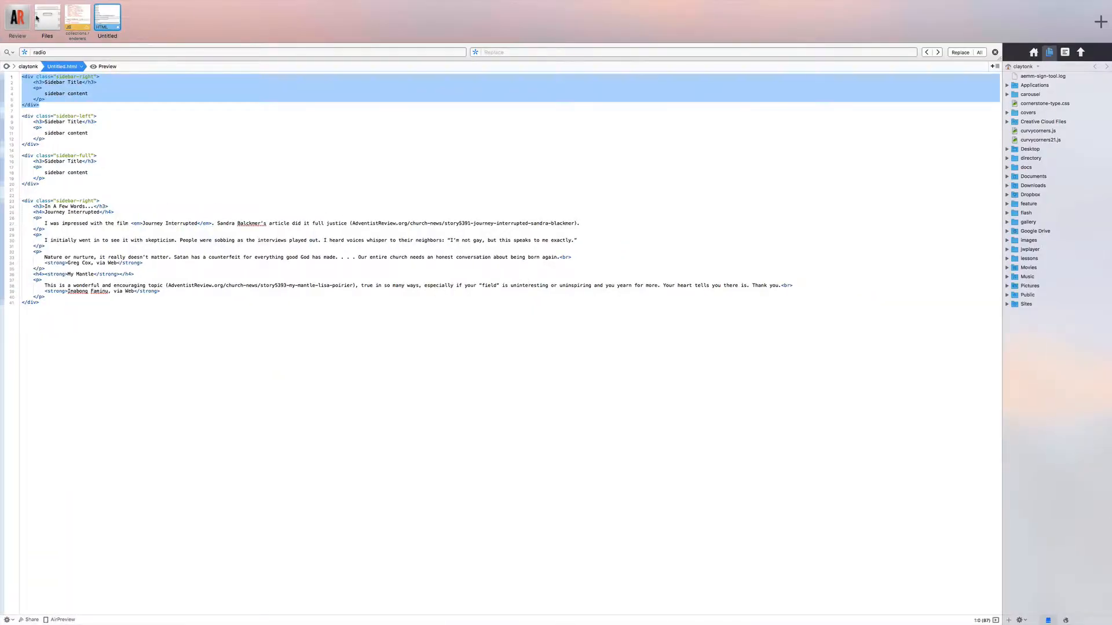
left_click(43, 19)
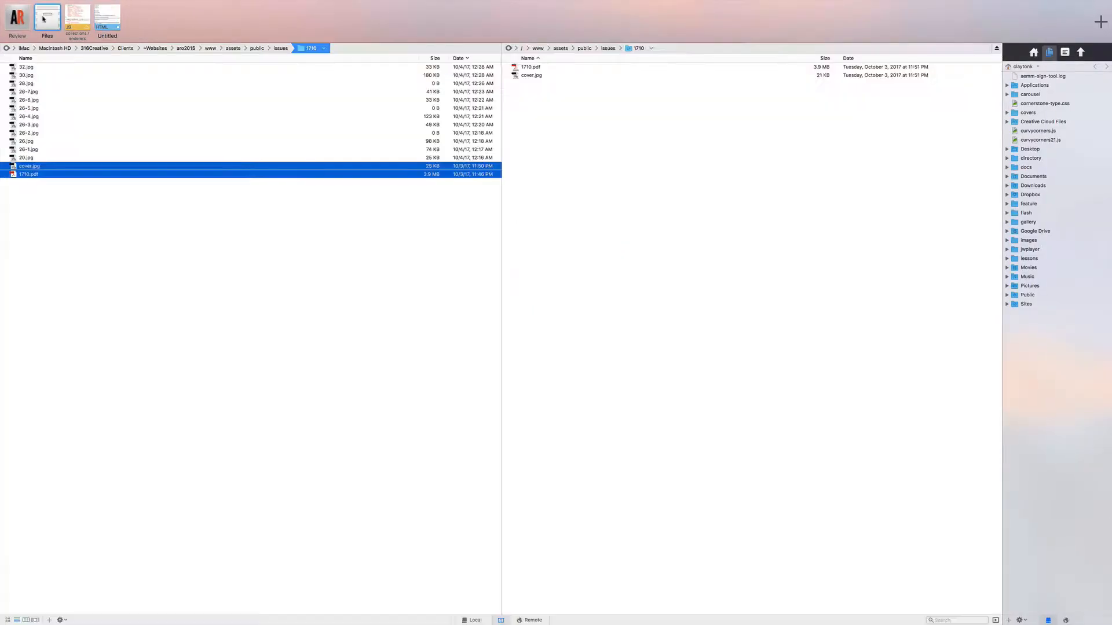
left_click(26, 158)
left_click(22, 68, "shift")
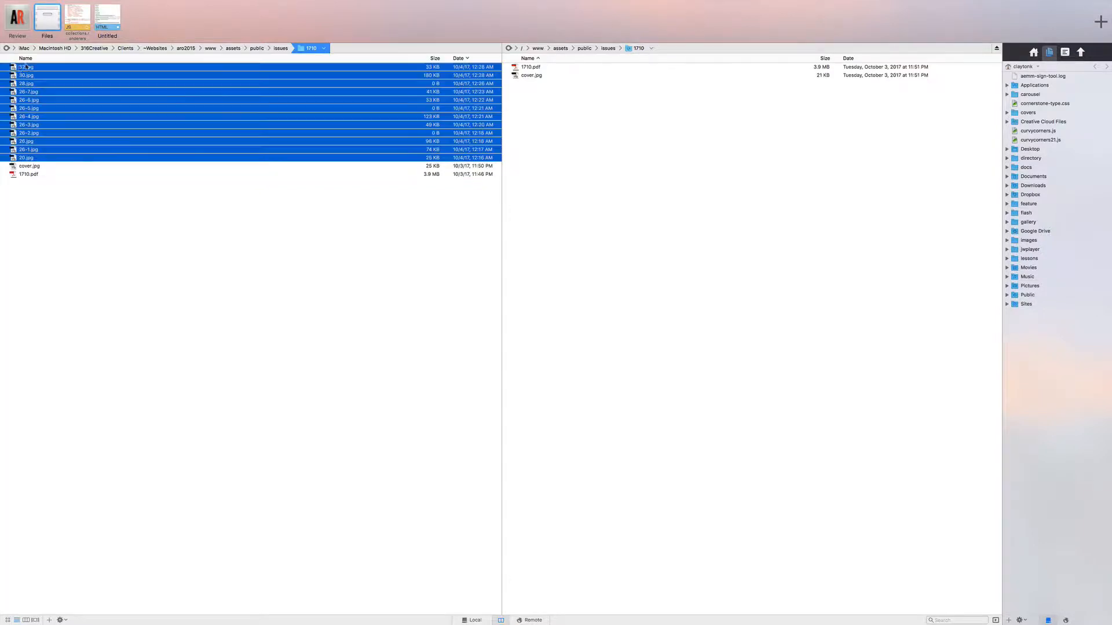
left_click_drag(22, 69, 507, 139)
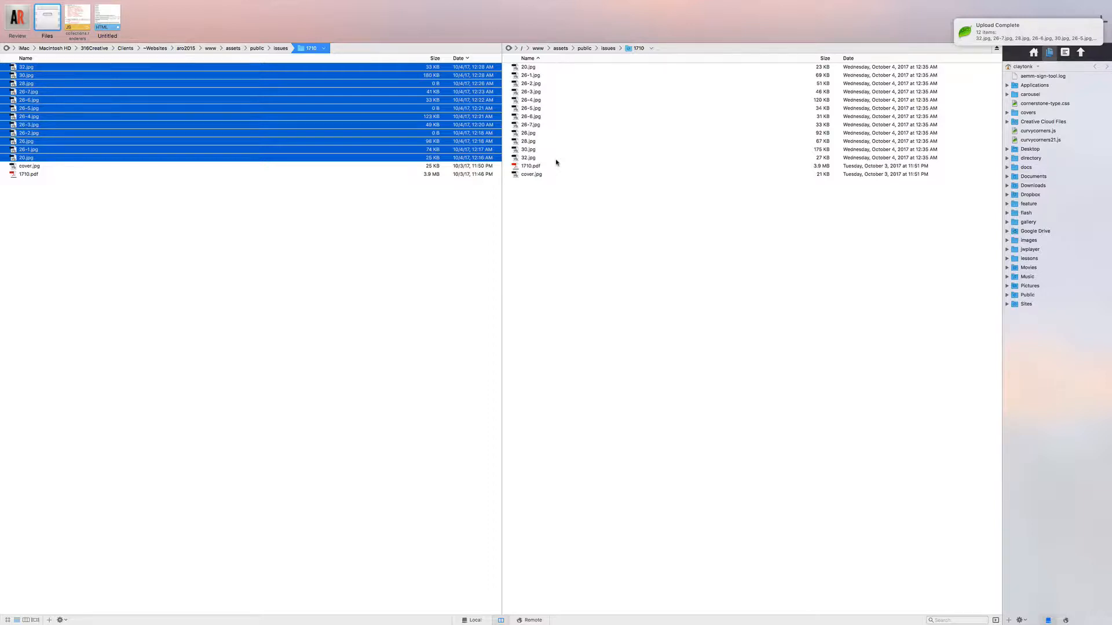
Switch to the MODX manager in Chrome and create a new document under the 1710 issue.
key("super+Tab")
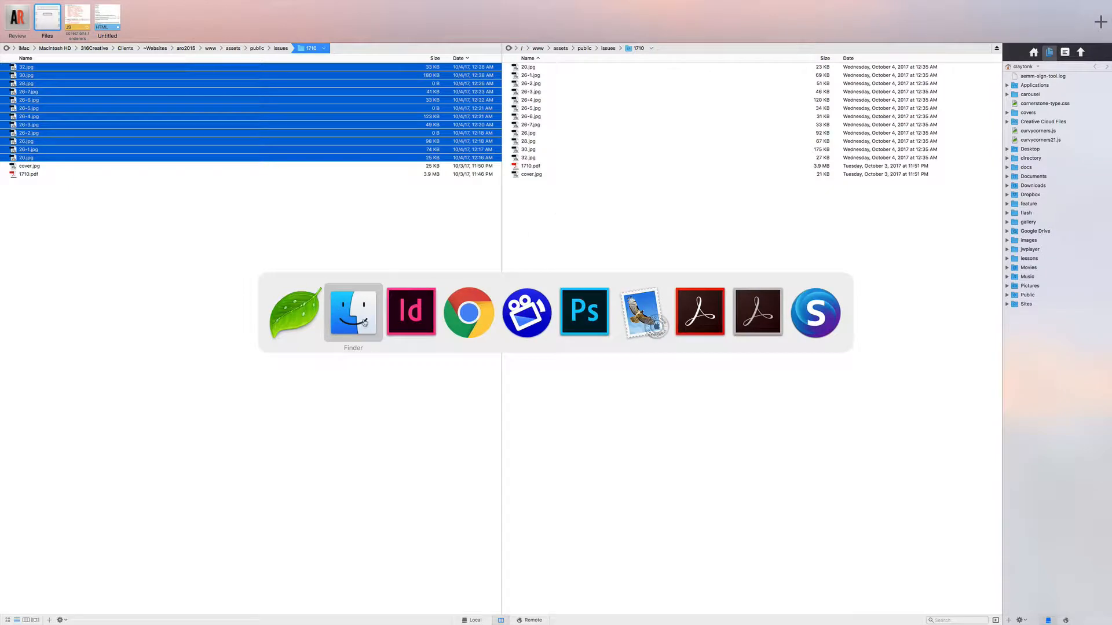
left_click(469, 311)
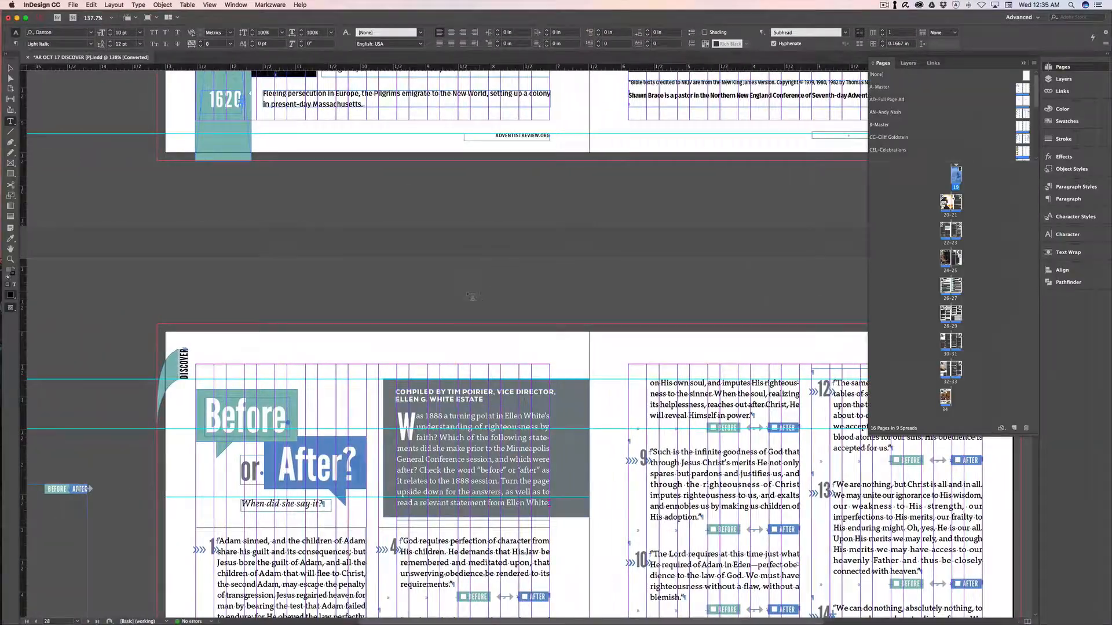
key("ctrl+Left")
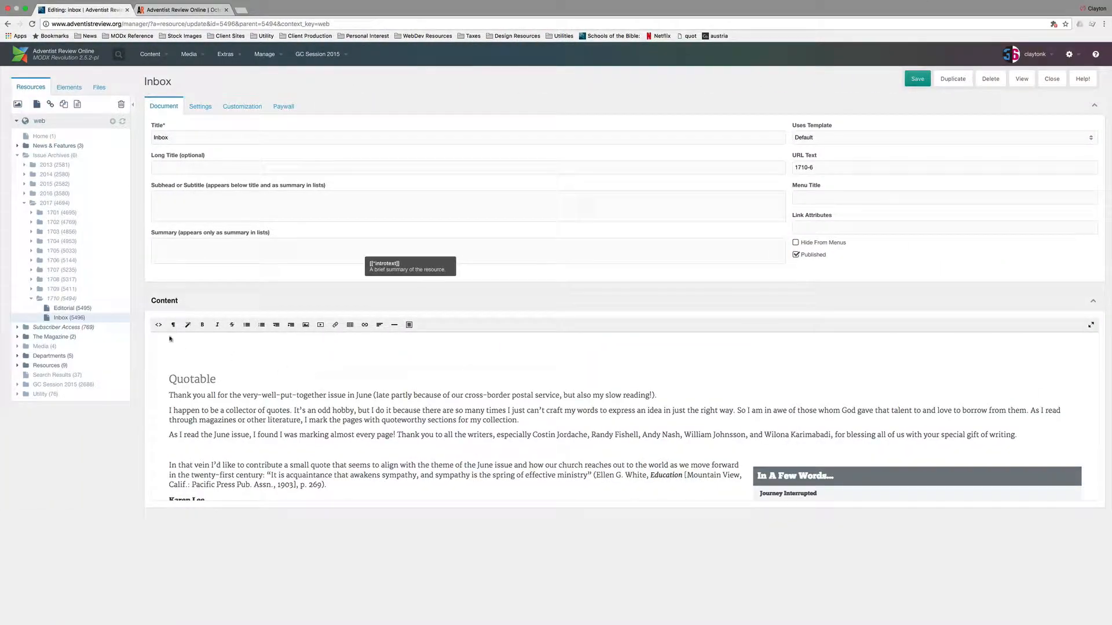
right_click(52, 299)
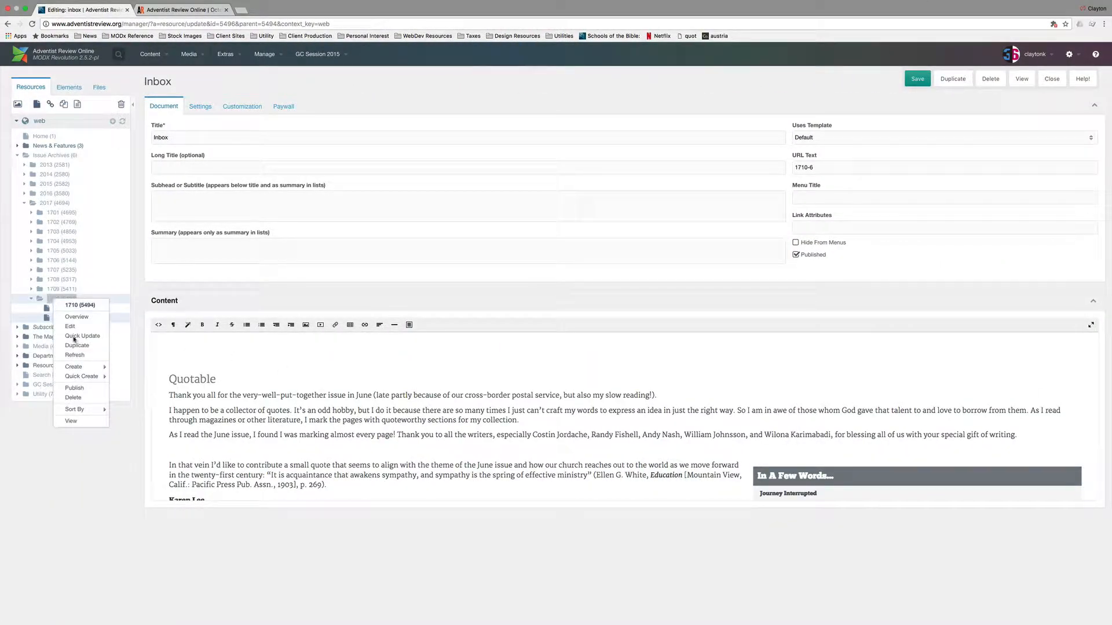
mouse_move(76, 369)
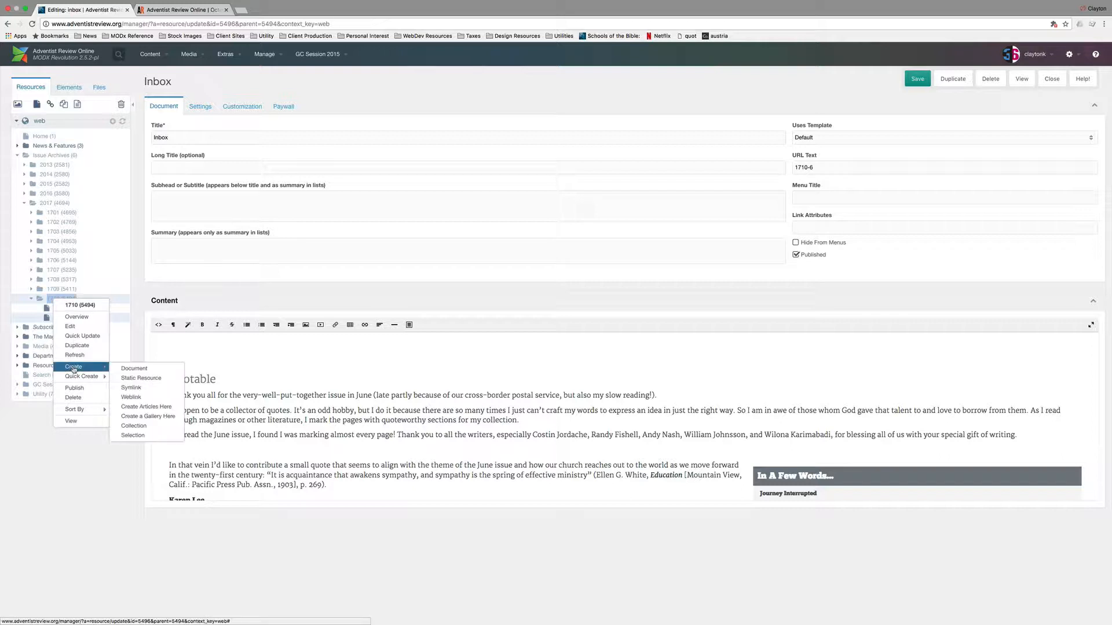
left_click(132, 369)
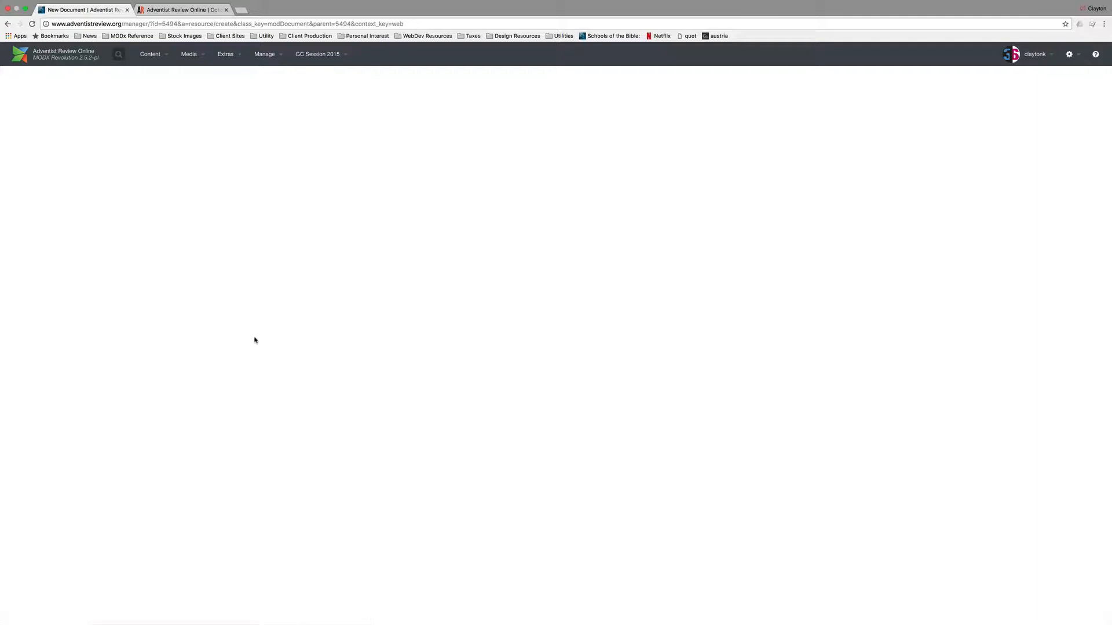
Switch to InDesign and copy all the text of the "How Can We Be Just Before God?" article starting on page 20.
key("super+Tab")
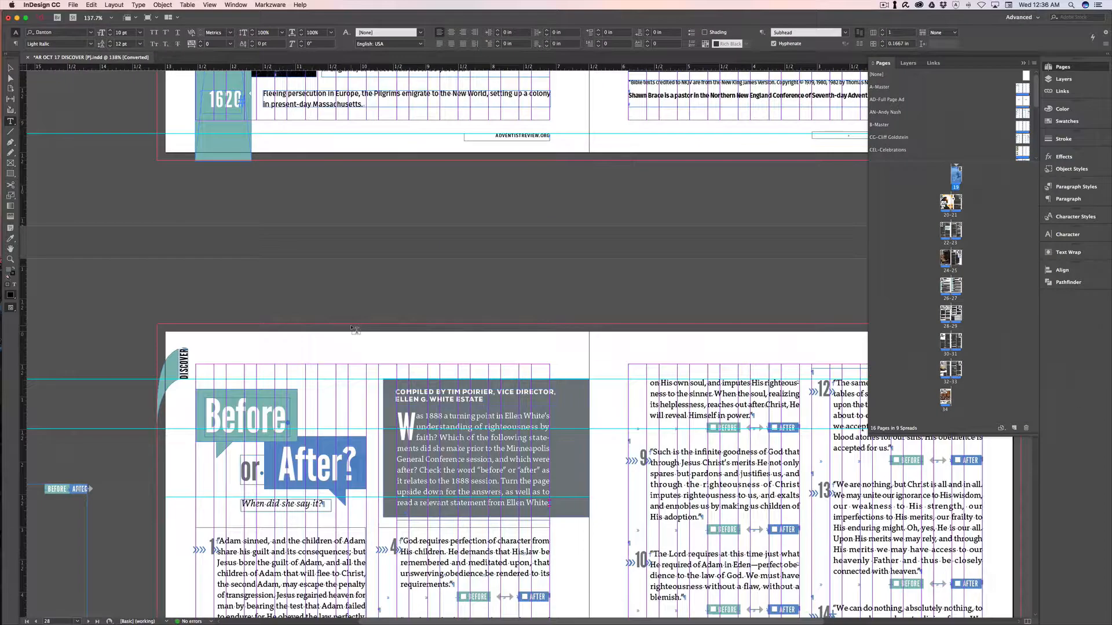
scroll(357, 330, "down", 20)
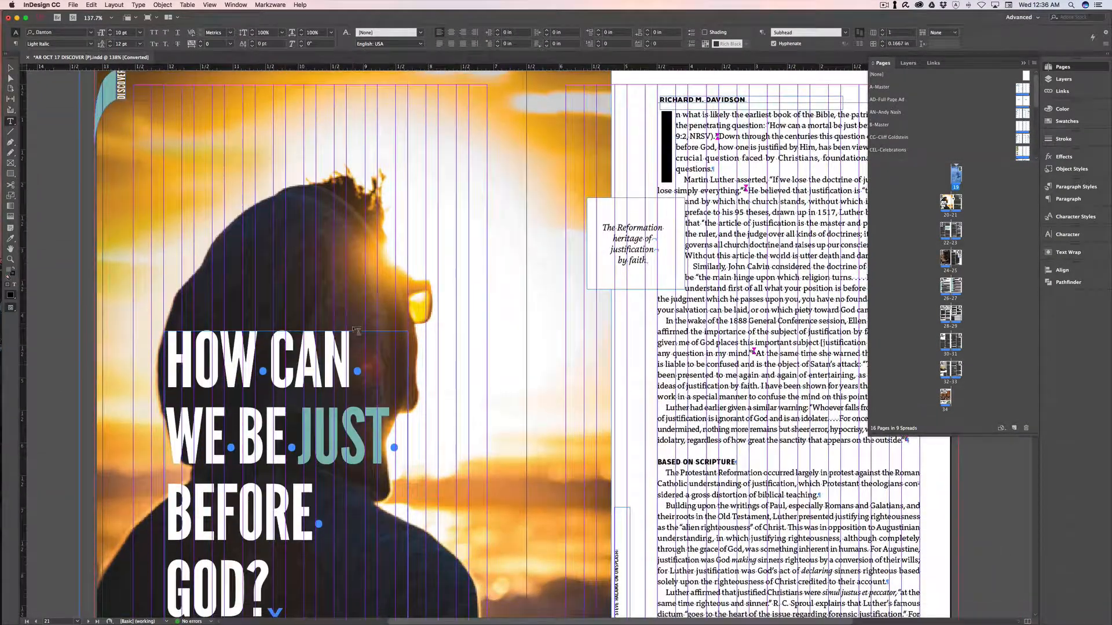
left_click(280, 365)
key("super+a")
scroll(281, 364, "down", 5)
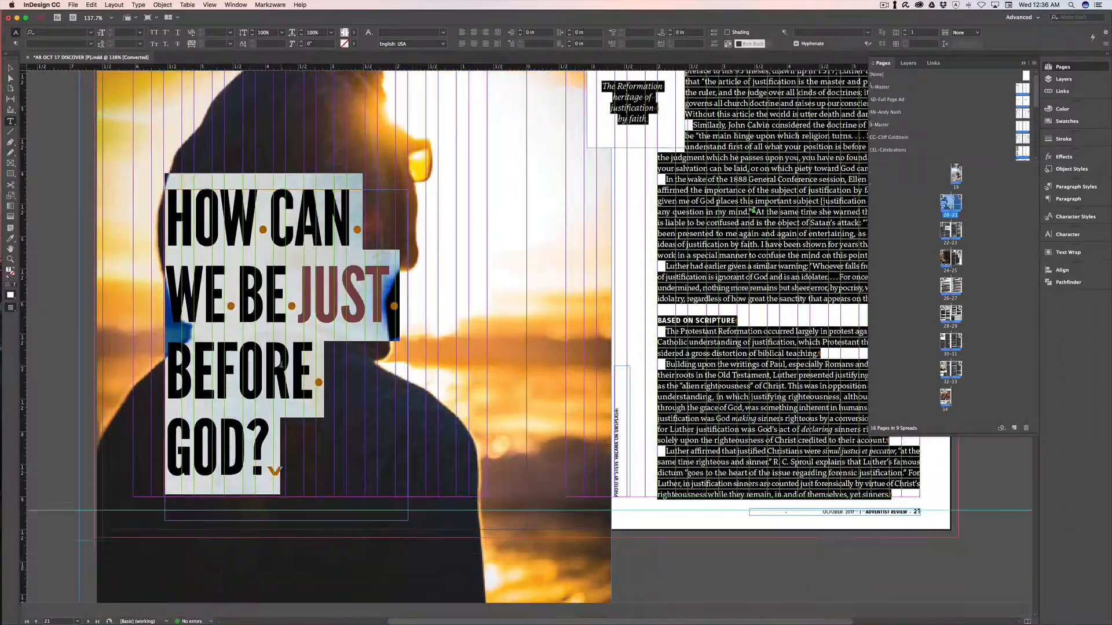
scroll(280, 364, "down", 20)
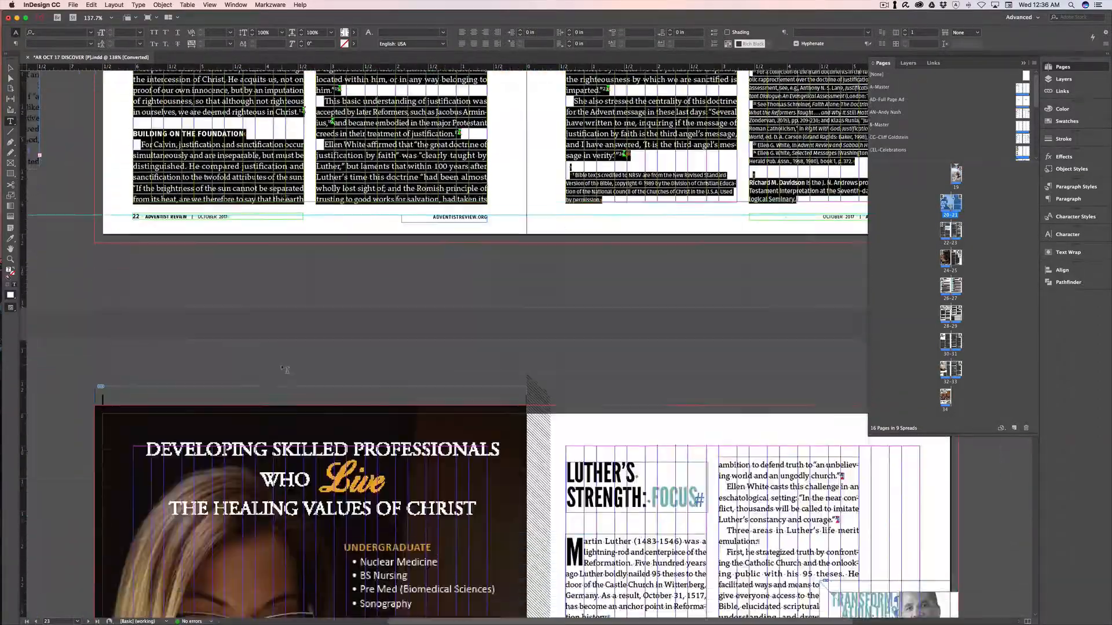
scroll(281, 365, "up", 15)
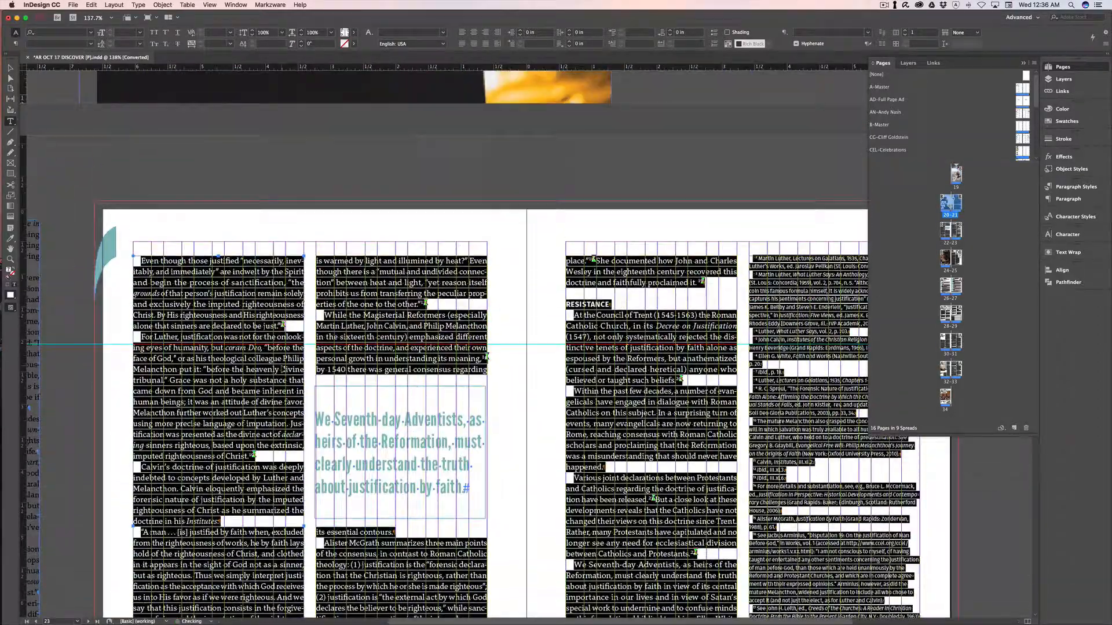
Switch to the new MODX document in Chrome, paste the article text into its content, and delete the stray CSS style text above the headline.
key("super+Tab")
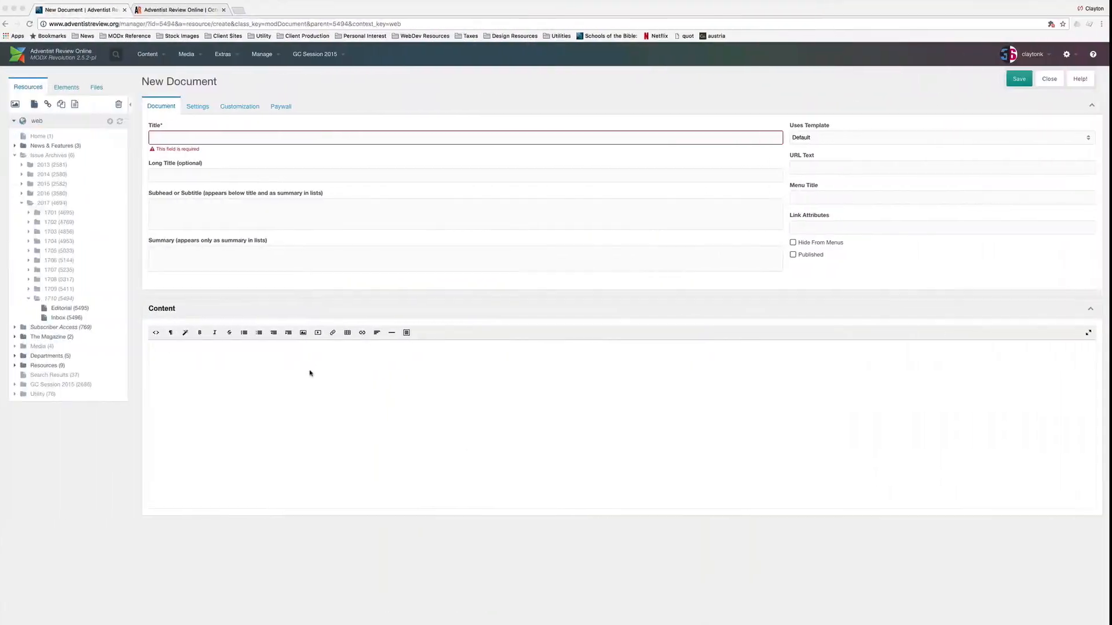
key("super+v")
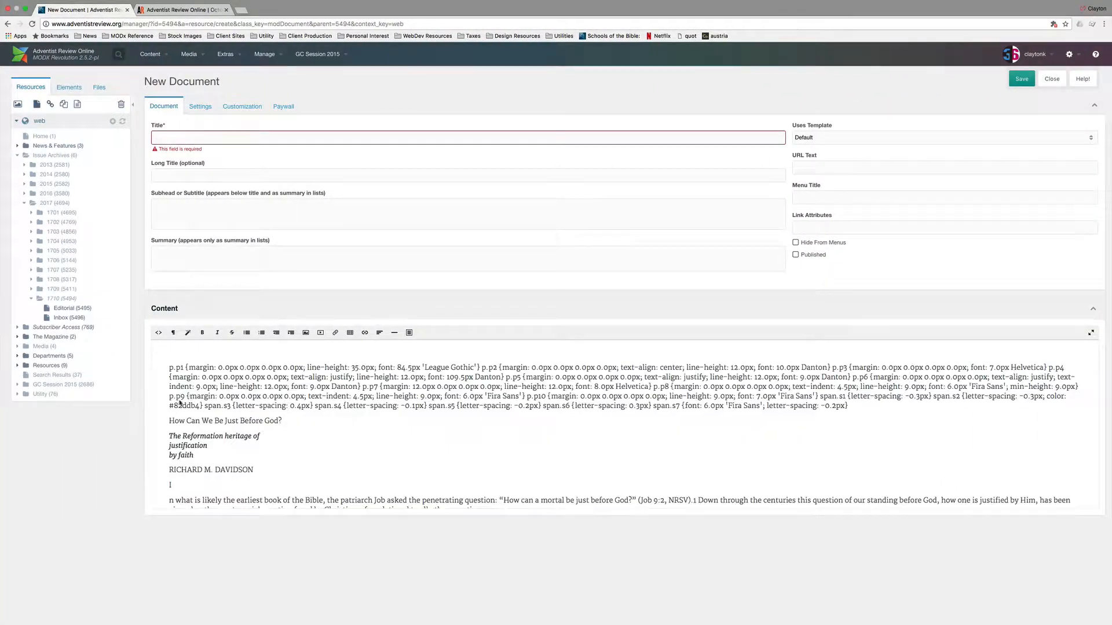
left_click_drag(170, 424, 166, 371)
key("BackSpace")
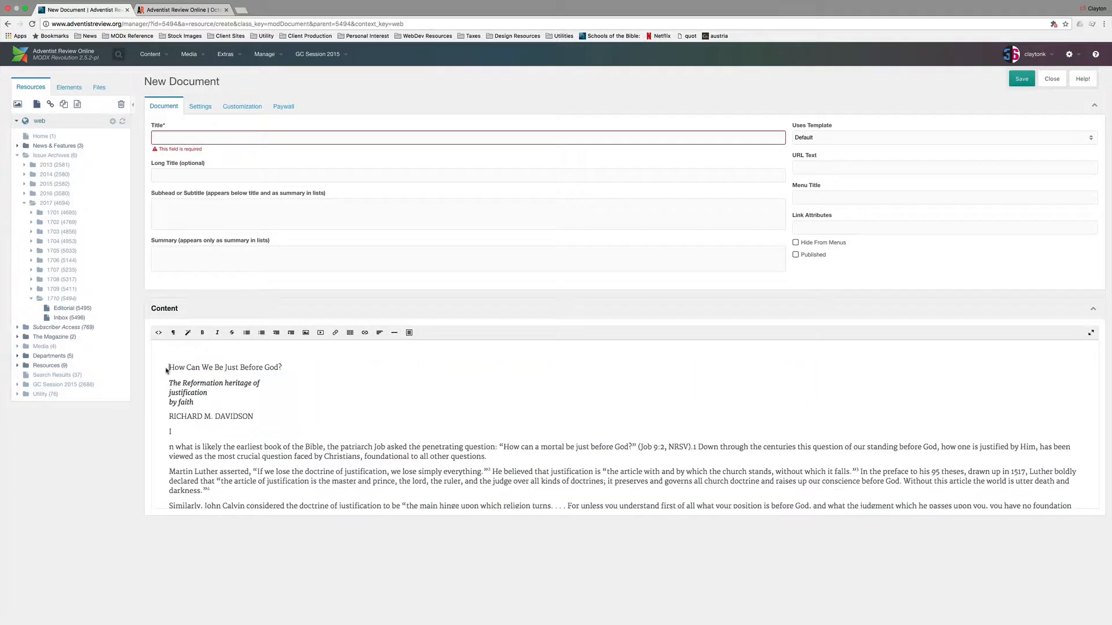
Move the headline "How Can We Be Just Before God?" from the content into the document's title.
triple_click(187, 369)
key("super+x")
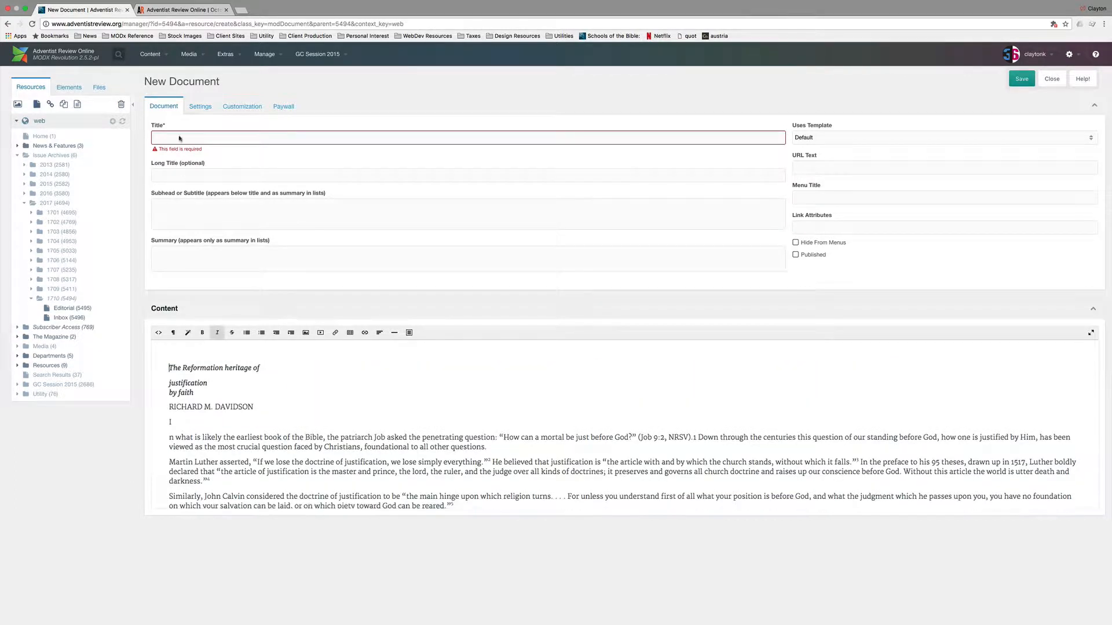
left_click(170, 137)
key("super+v")
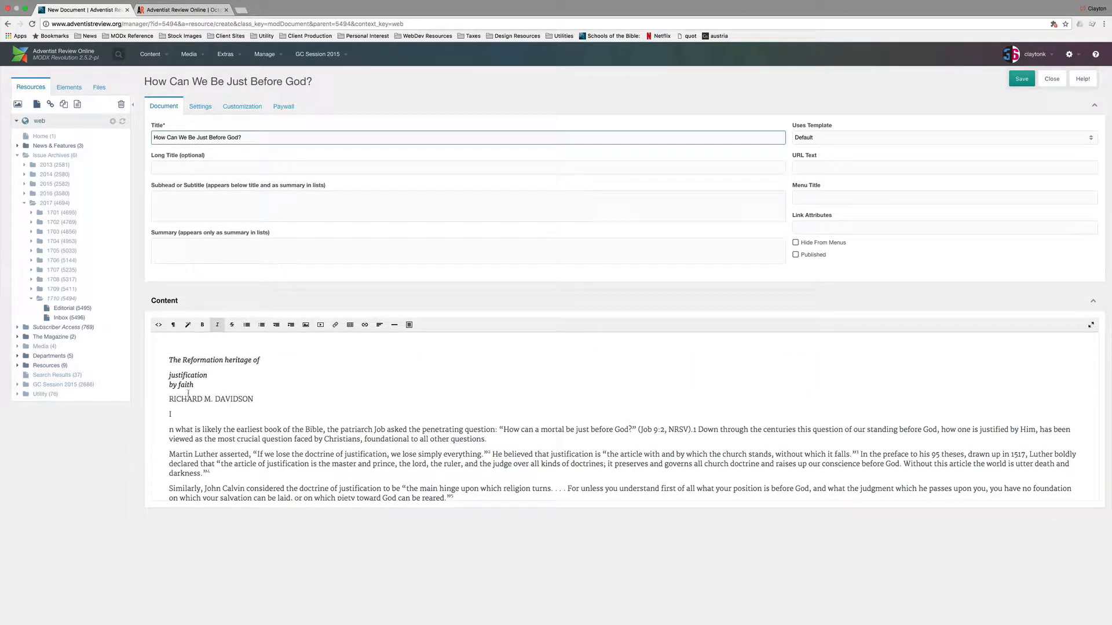
Join the italic subtitle into one line, "The Reformation heritage of justification by faith", and move it from the content into the subhead.
left_click(170, 375)
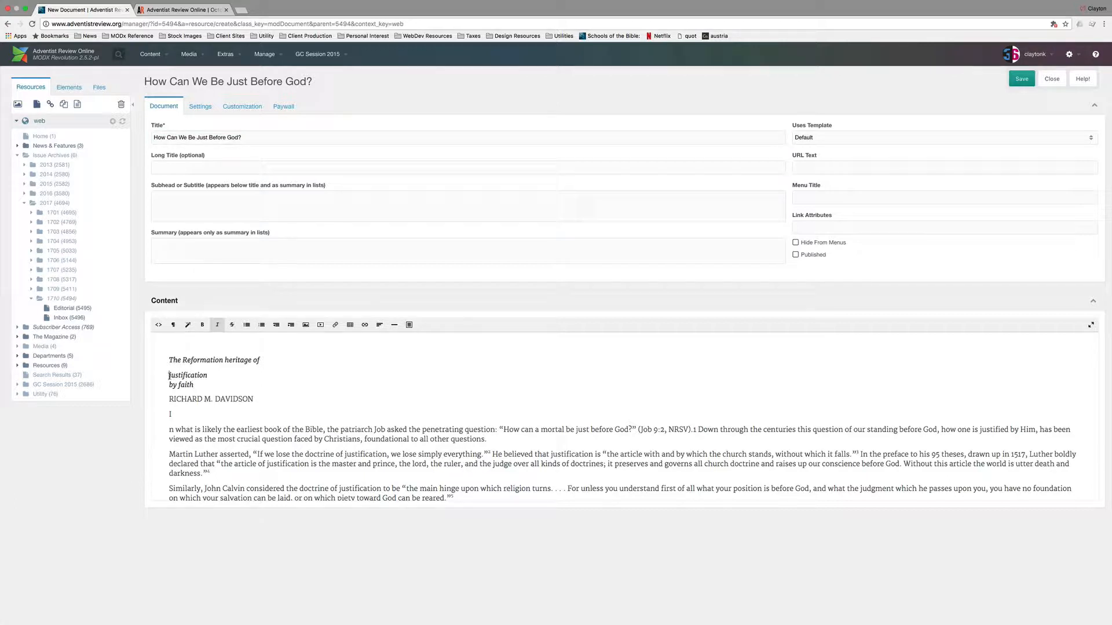
key("BackSpace")
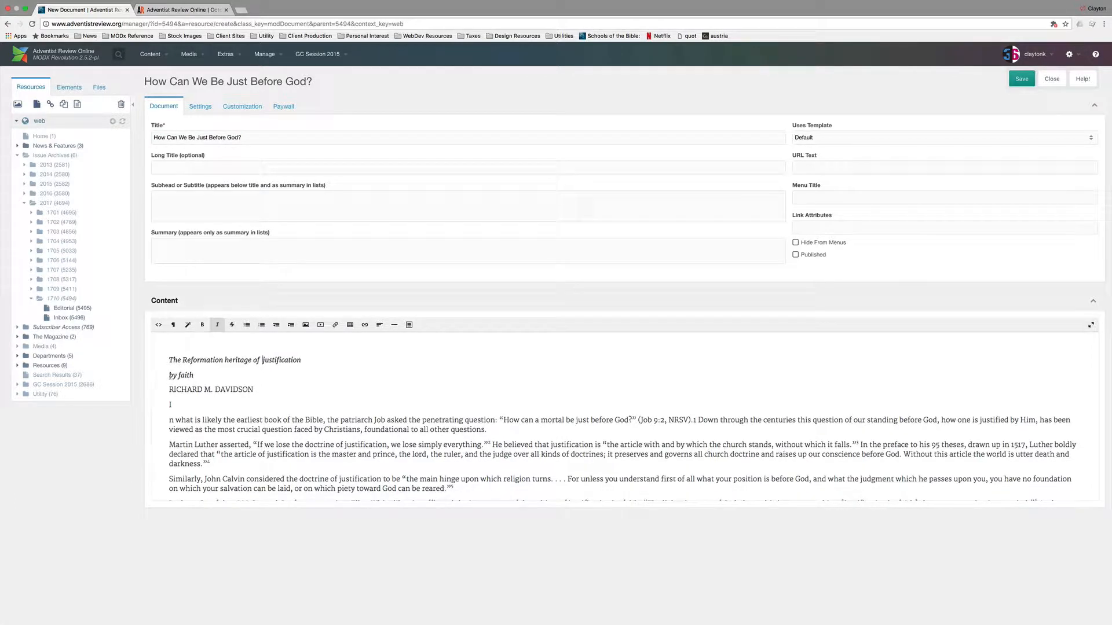
key("BackSpace")
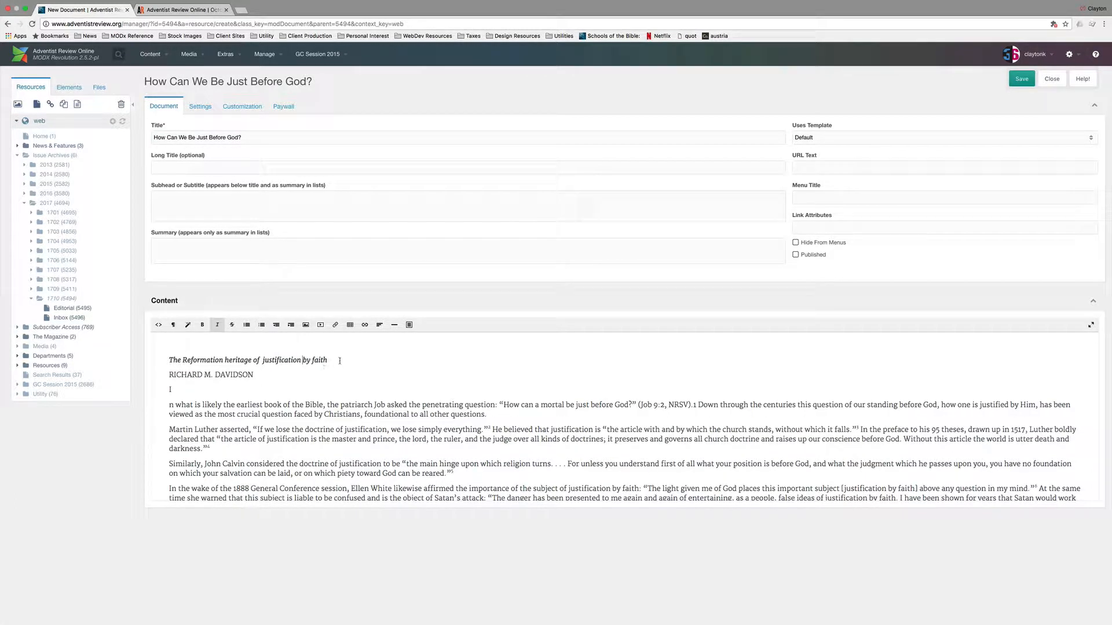
left_click_drag(340, 361, 168, 360)
key("super+c")
key("BackSpace")
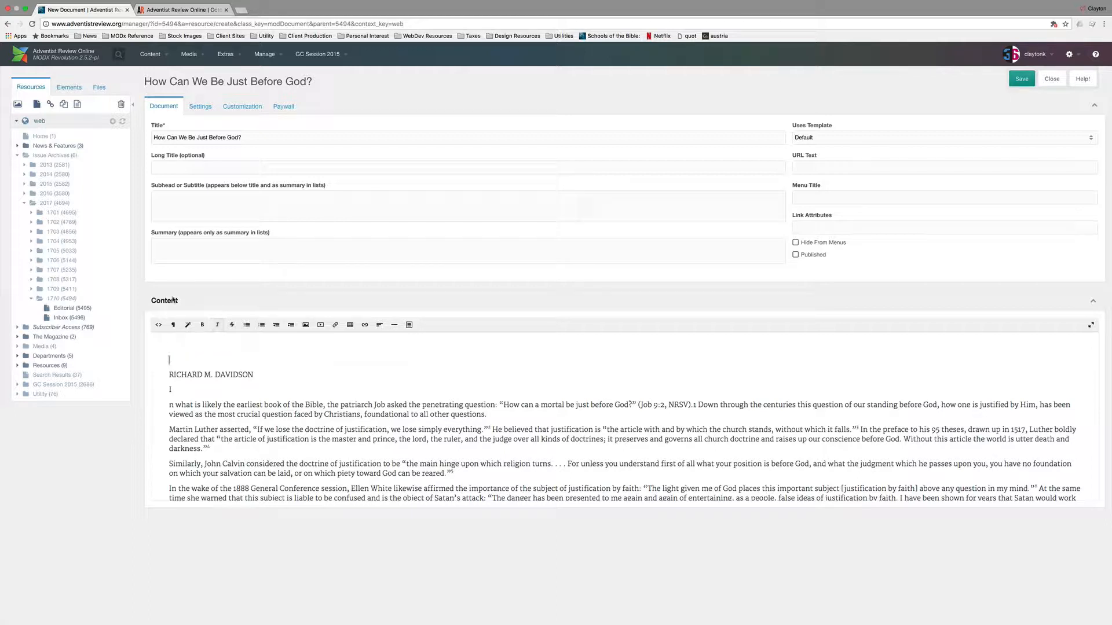
left_click(187, 215)
key("super+v")
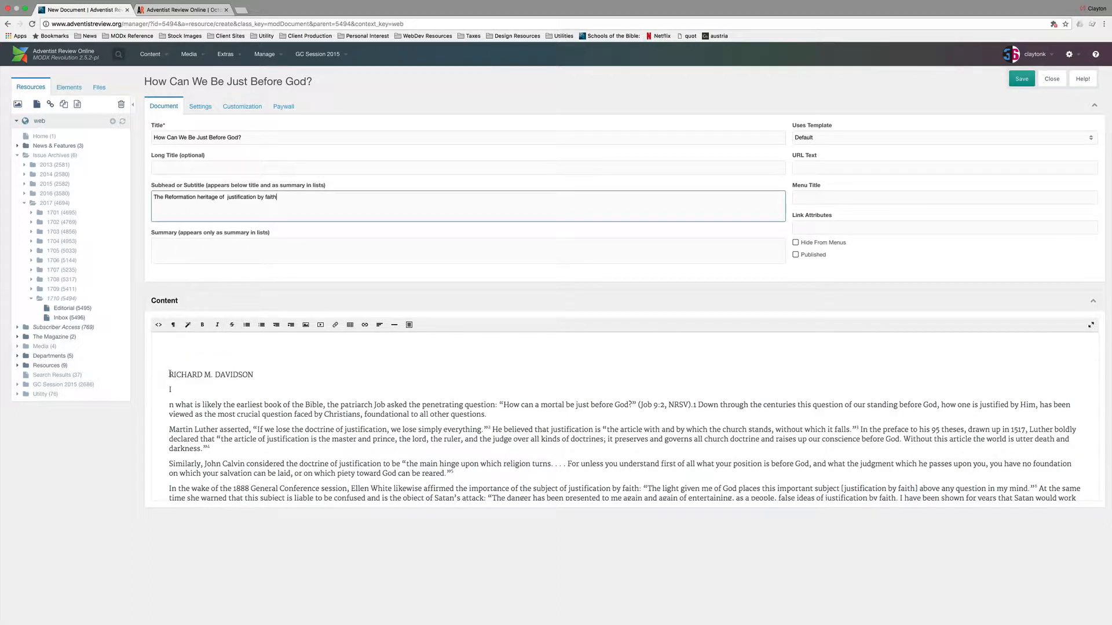
Remove the empty line above the author's name in the content and style the name as the byline.
left_click(169, 374)
key("BackSpace")
left_click_drag(258, 360, 168, 360)
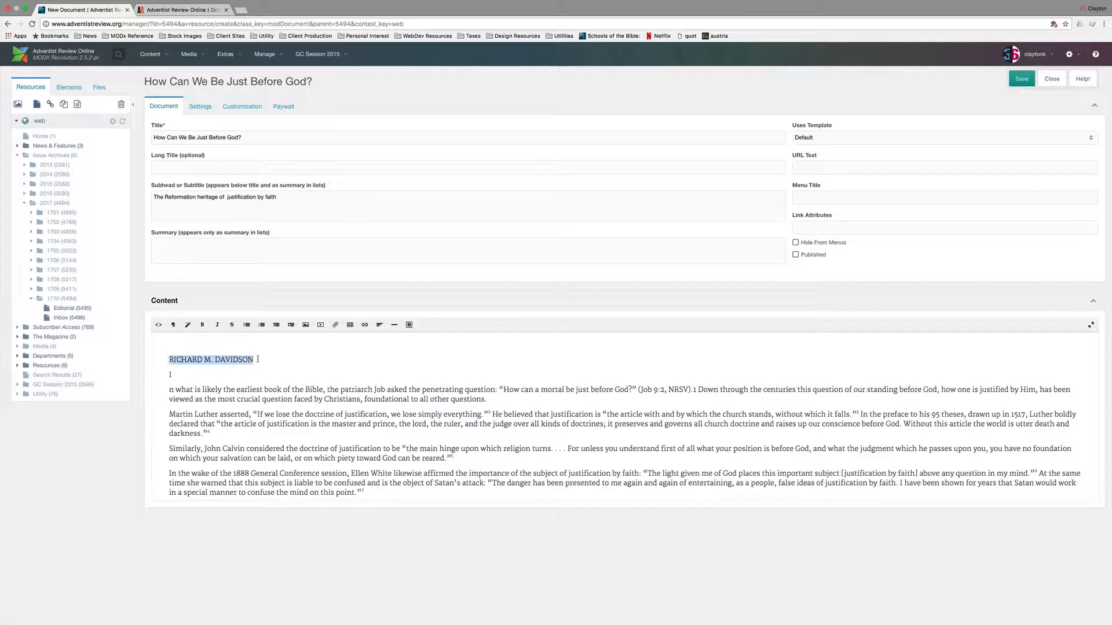
left_click(188, 325)
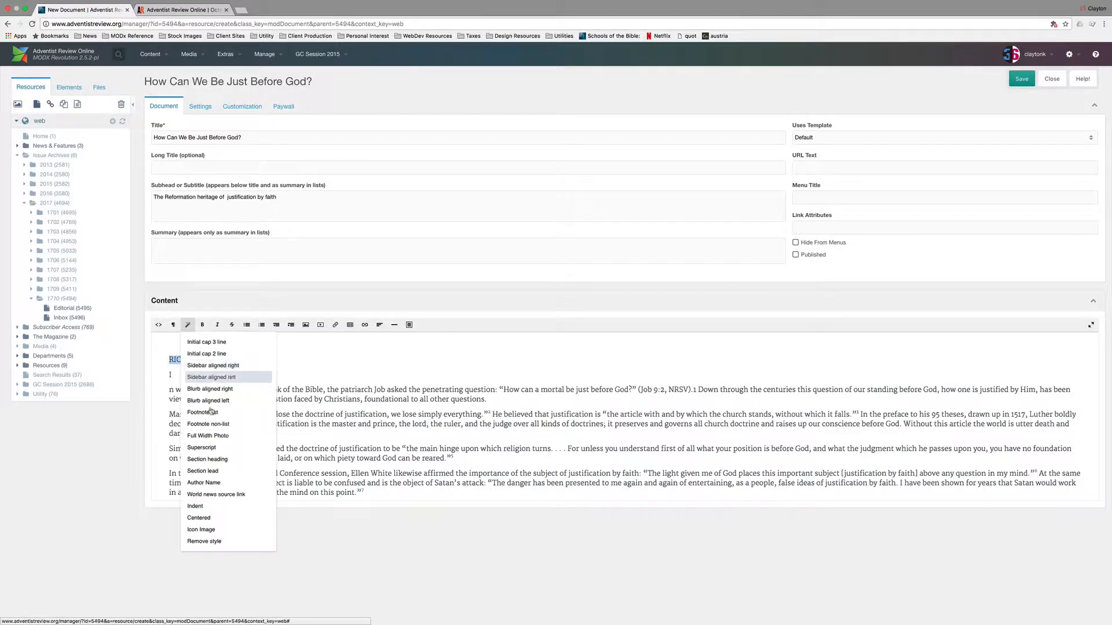
left_click(206, 472)
Join the stray "I" to the opening paragraph so it begins with "In", and apply the Initial cap 3 line style.
left_click(168, 387)
key("BackSpace")
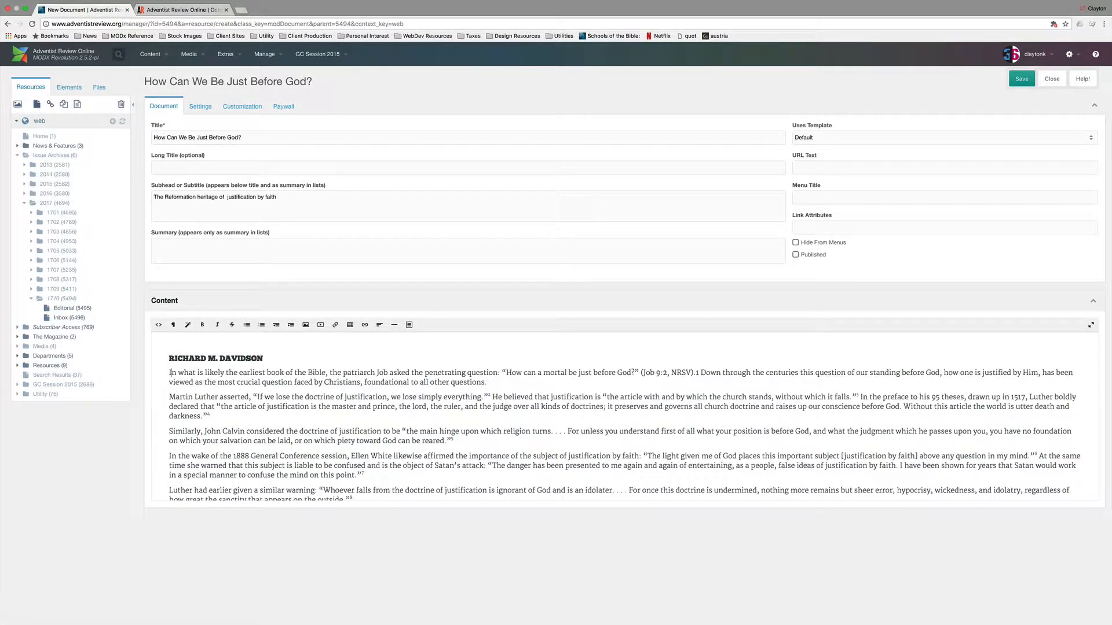
left_click(188, 325)
left_click(202, 340)
Format the lines "Based on Scripture", "Building on the Foundation" and "Resistance" as subheadings.
scroll(246, 405, "down", 3)
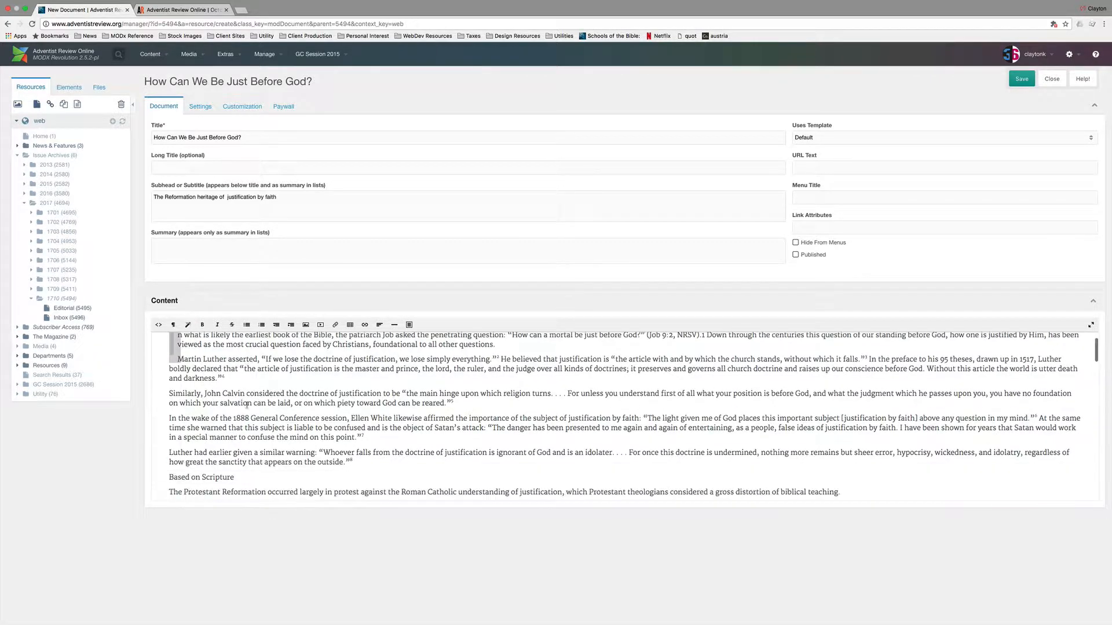
left_click(201, 440)
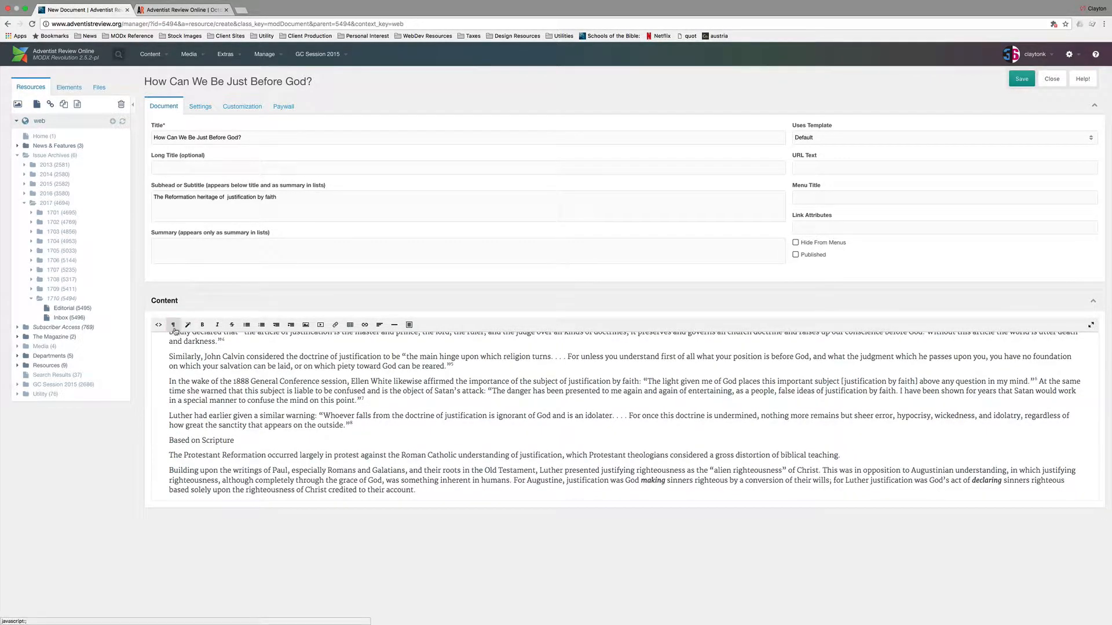
left_click(188, 324)
left_click(182, 410)
scroll(182, 410, "down", 15)
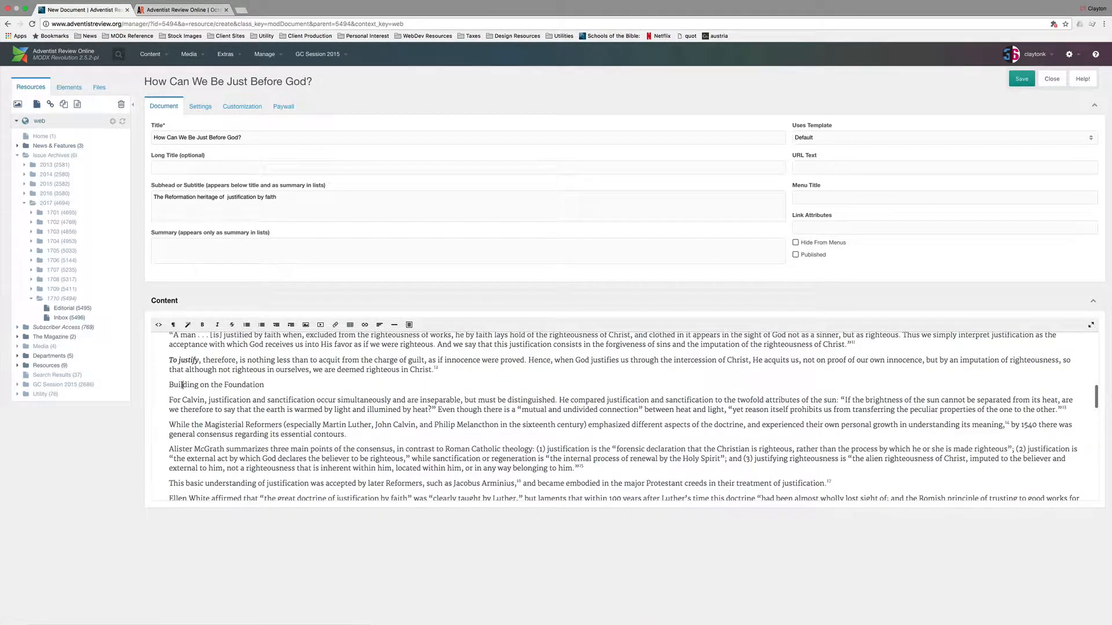
left_click(187, 324)
left_click(193, 411)
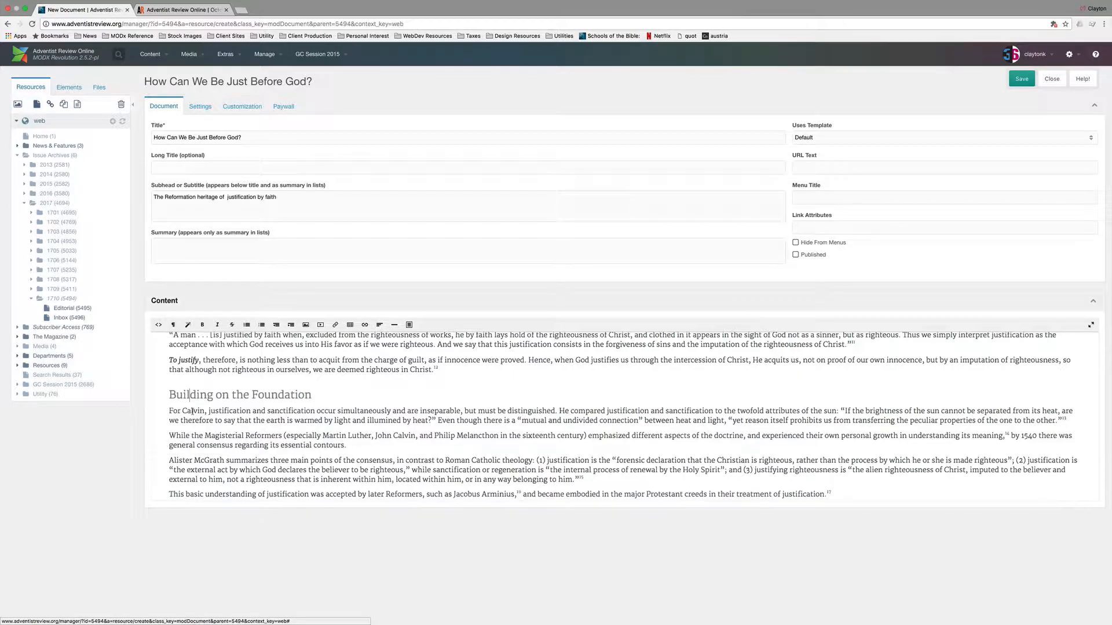
scroll(192, 411, "down", 3)
left_click(180, 438)
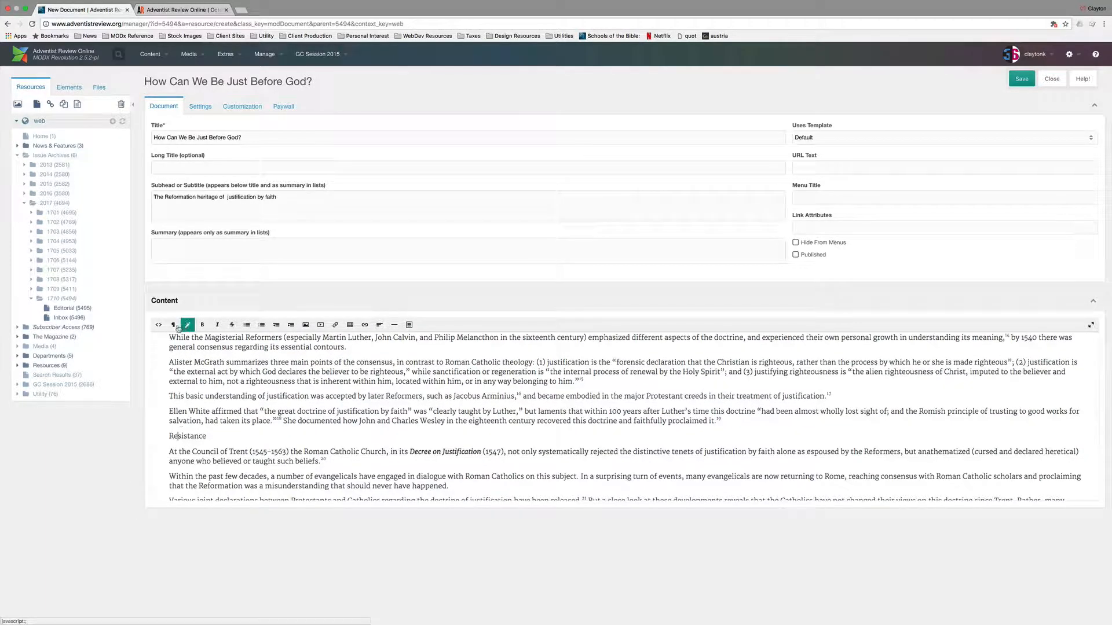
left_click(188, 325)
left_click(189, 413)
Insert horizontal rules above the first footnote and above the author bio at the end of the article.
scroll(188, 413, "down", 15)
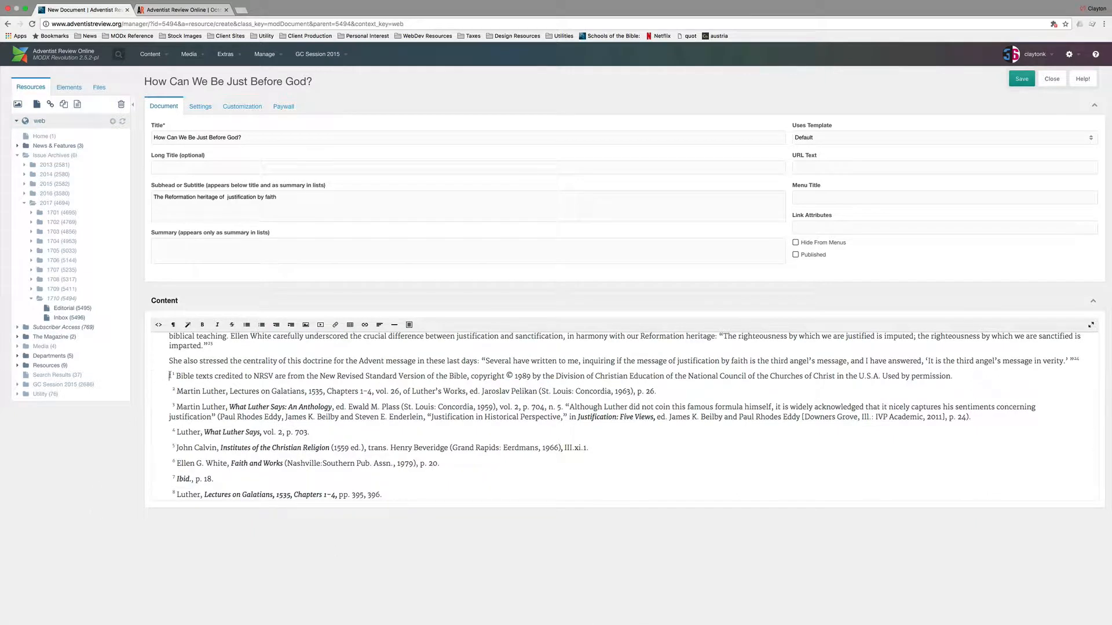
left_click(394, 324)
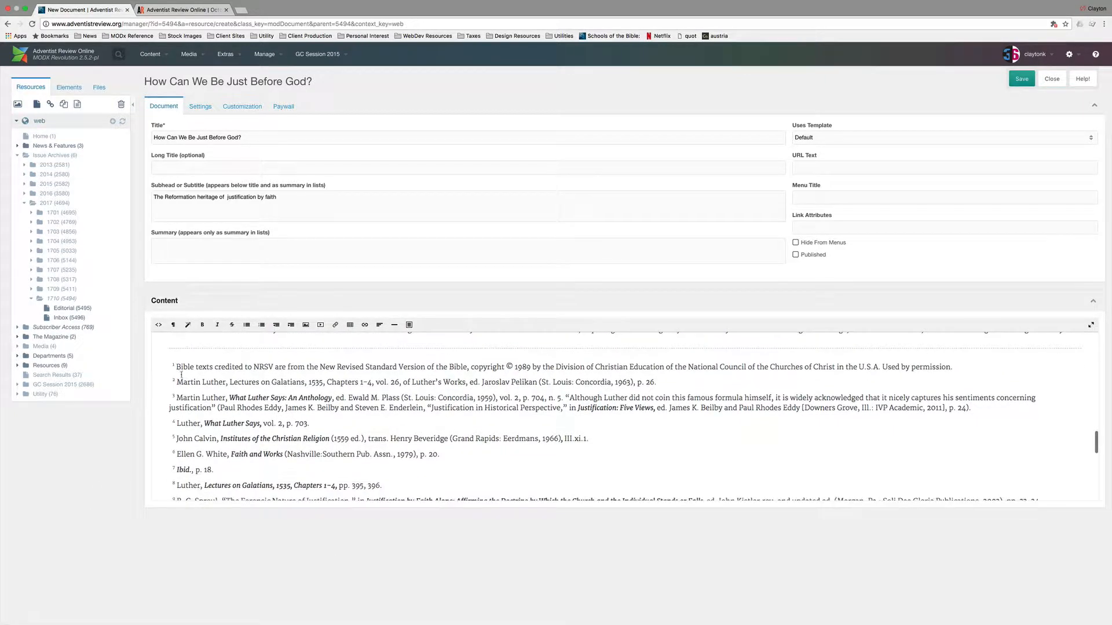
left_click_drag(169, 355, 568, 458)
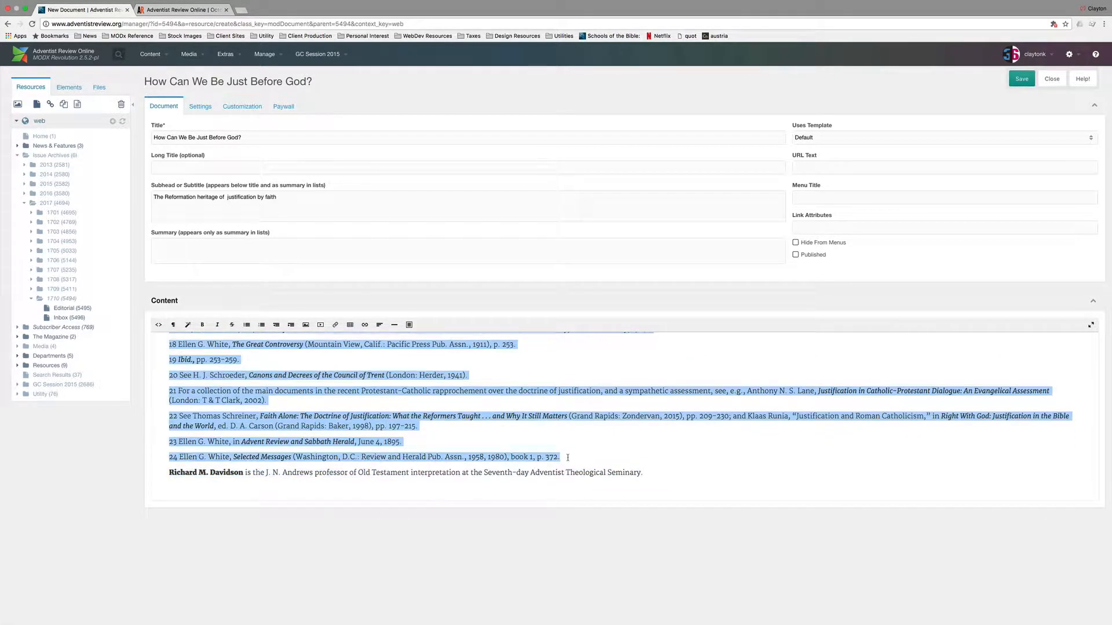
left_click(173, 462)
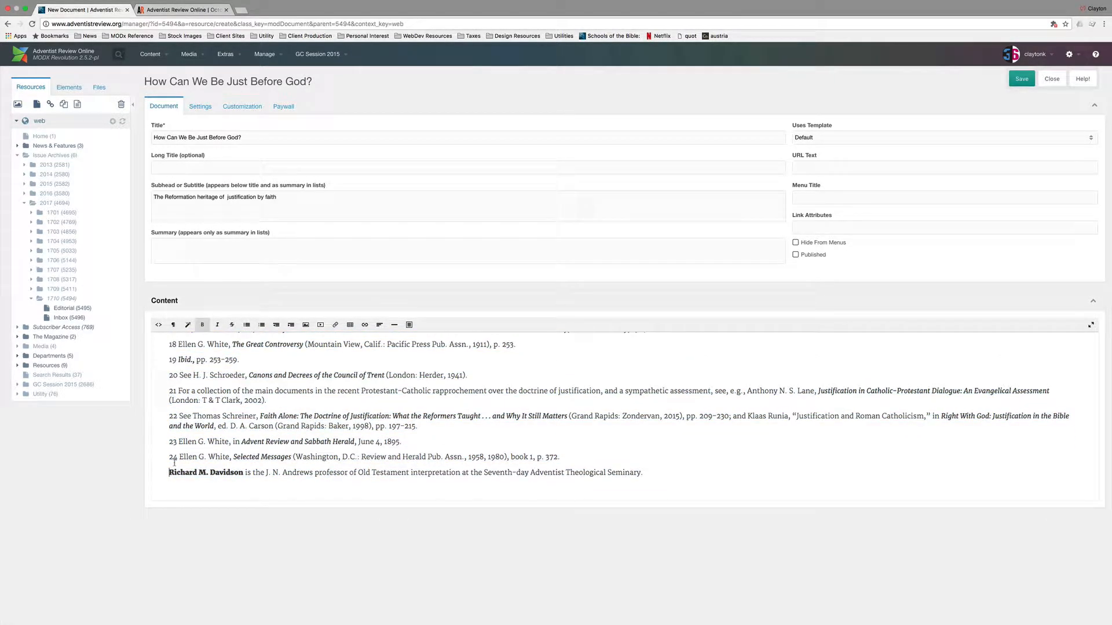
left_click(395, 325)
Convert the footnotes between the two horizontal rules into a numbered list.
scroll(593, 455, "up", 10)
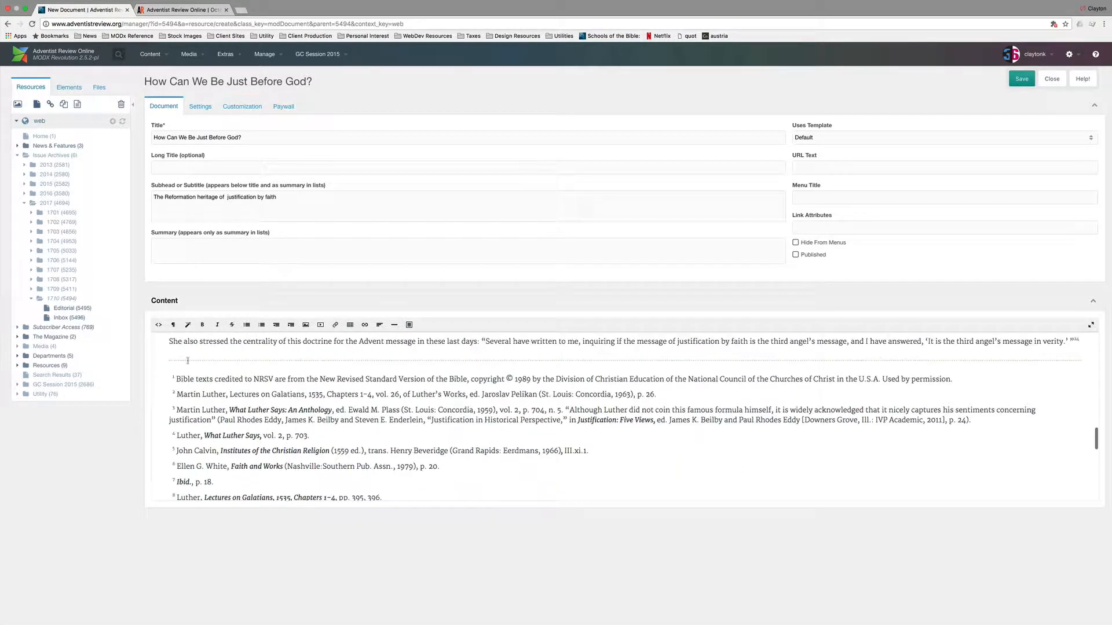
left_click(168, 376, "shift")
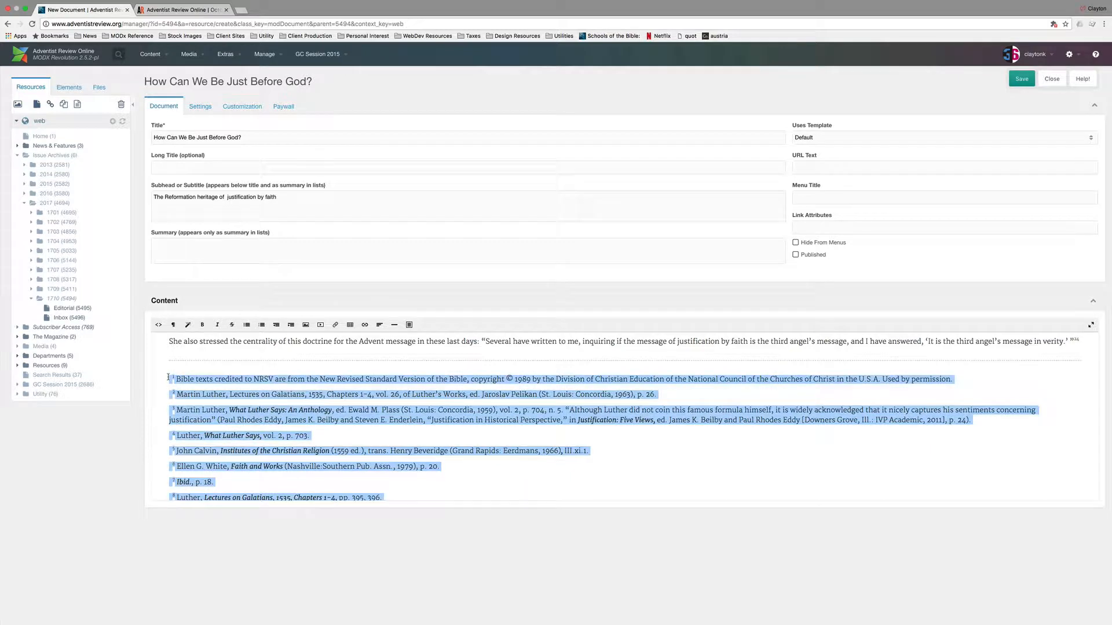
left_click(261, 325)
Delete the duplicate superscript numbers at the start of footnotes 1 to 3 in the numbered list.
left_click(187, 378)
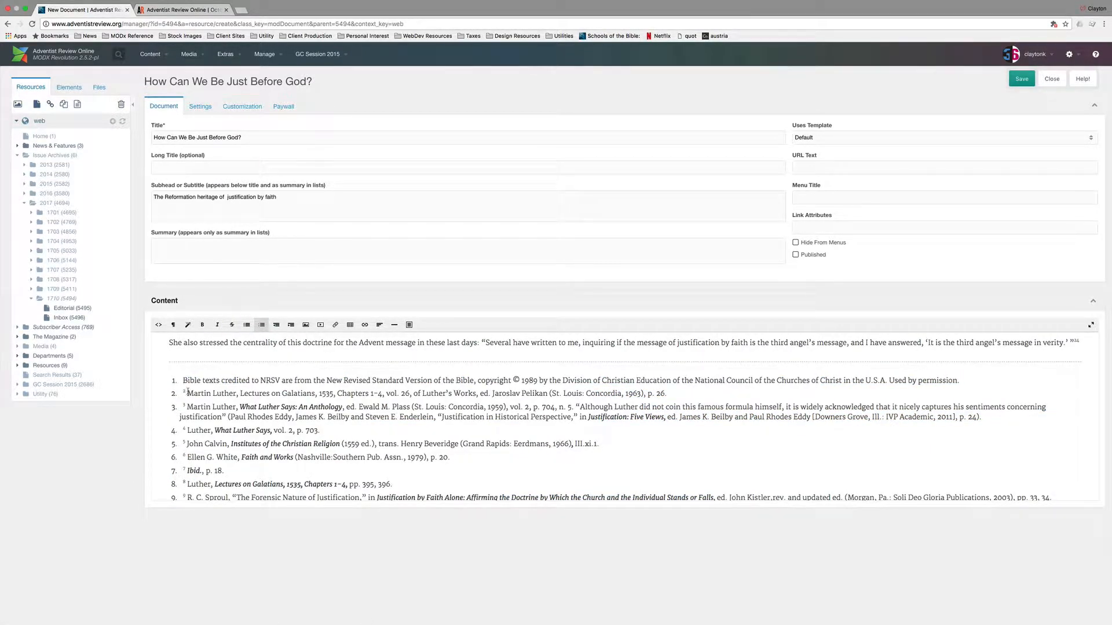
left_click(187, 393)
key("BackSpace")
left_click(184, 407)
key("BackSpace")
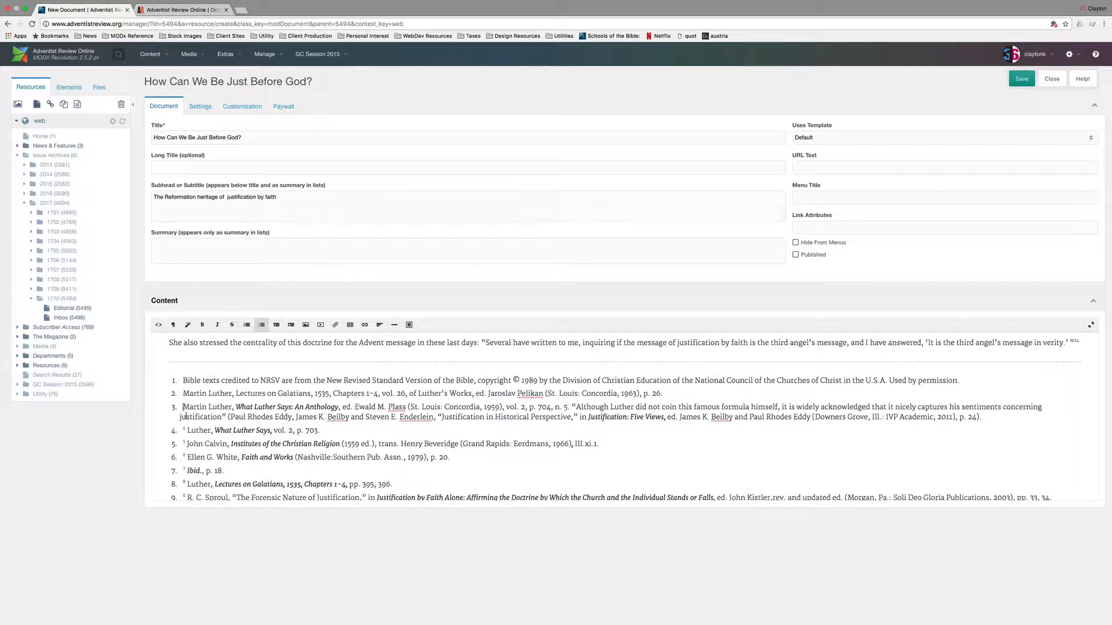
Delete the duplicate superscript numbers from footnotes 4 to 6, keeping footnotes 5 and 6 as separate list items.
left_click(184, 431)
key("BackSpace")
left_click(185, 444)
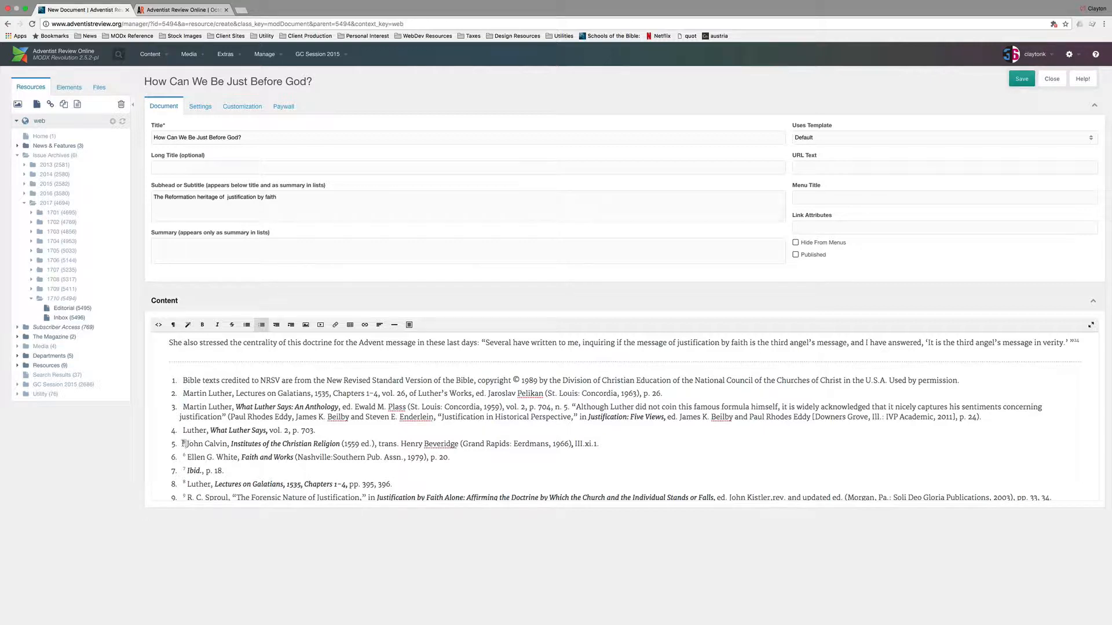
key("BackSpace")
left_click(185, 457)
key("BackSpace")
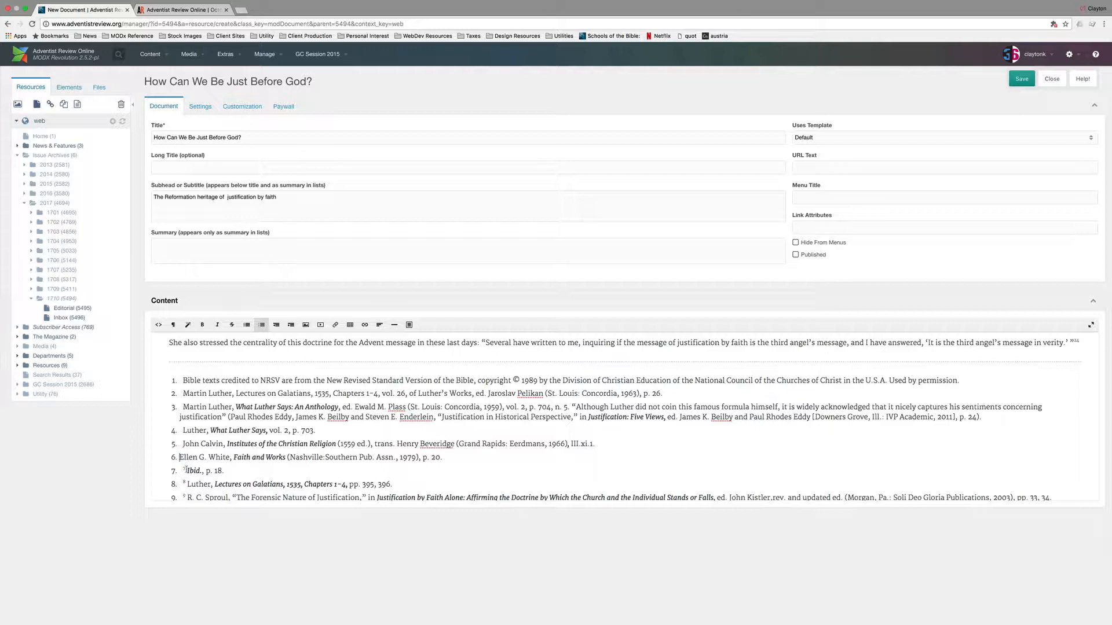
key("BackSpace")
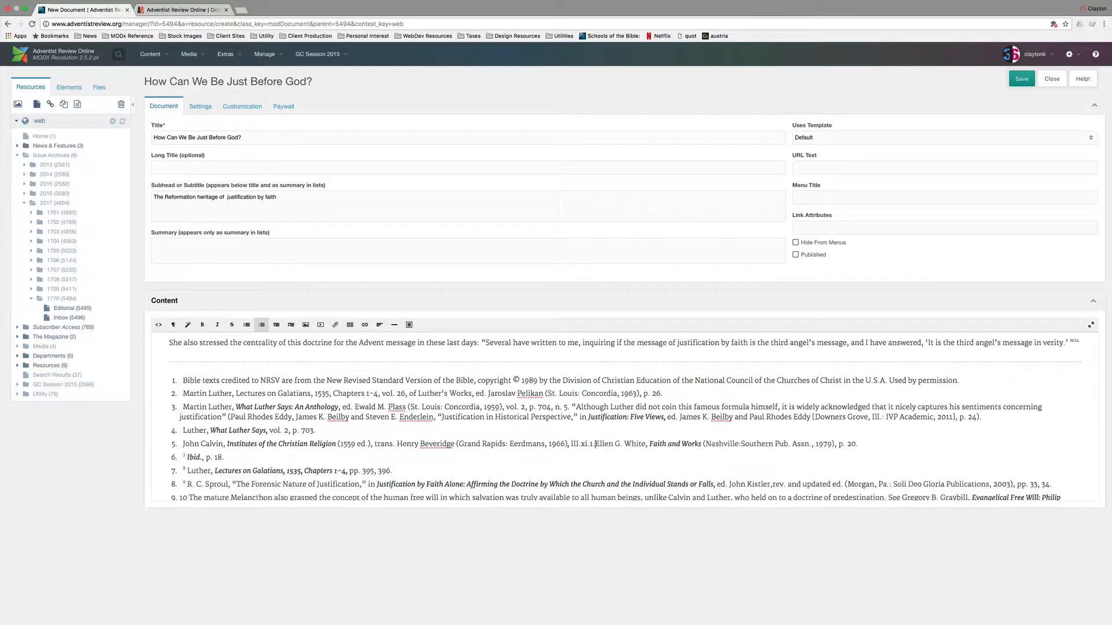
key("Return")
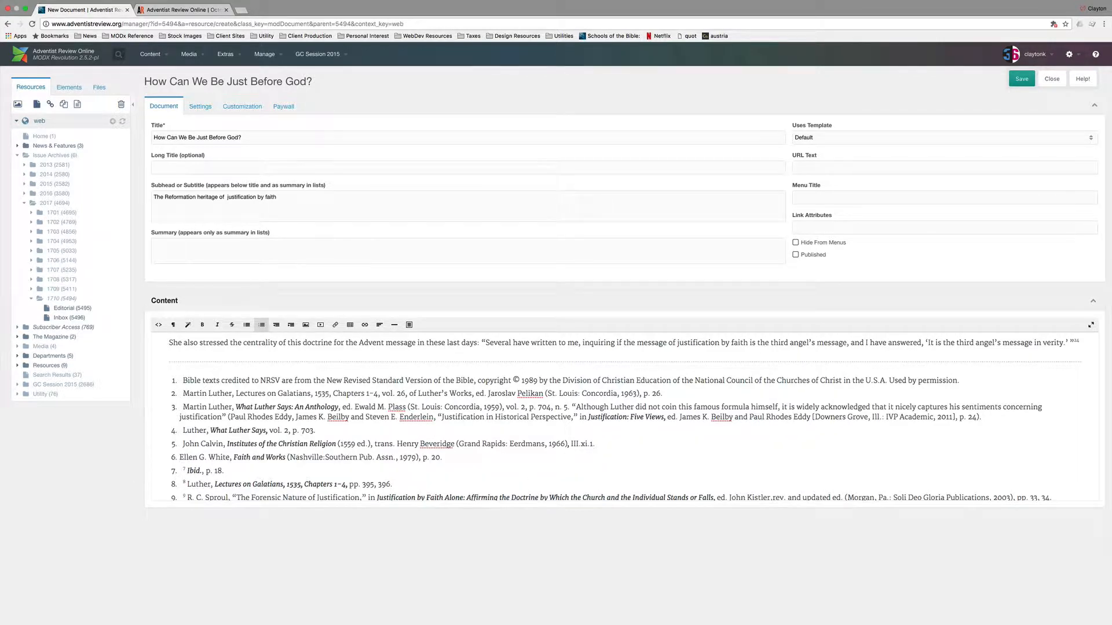
Remove the leftover leading spaces from footnotes 5 back up to 1.
left_click_drag(183, 443, 179, 443)
key("BackSpace")
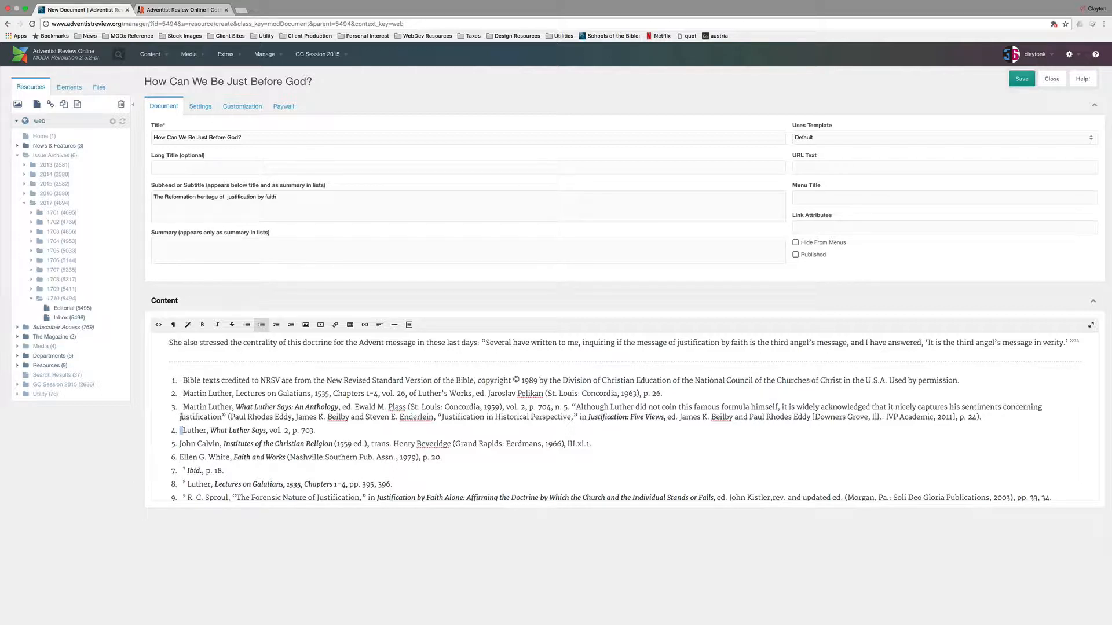
key("BackSpace")
left_click_drag(183, 407, 179, 381)
key("BackSpace")
key("BackSpace")
key("BackSpace")
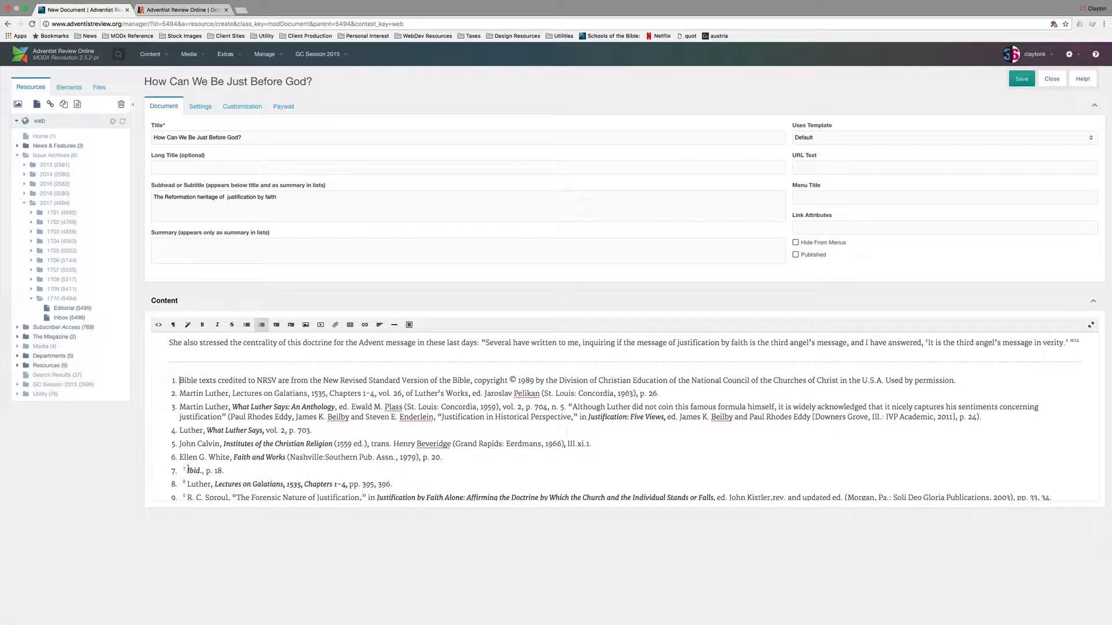
Delete the duplicate numbers and leading spaces at the start of footnotes 7 to 12.
left_click_drag(185, 470, 180, 484)
key("BackSpace")
key("BackSpace")
scroll(191, 431, "down", 3)
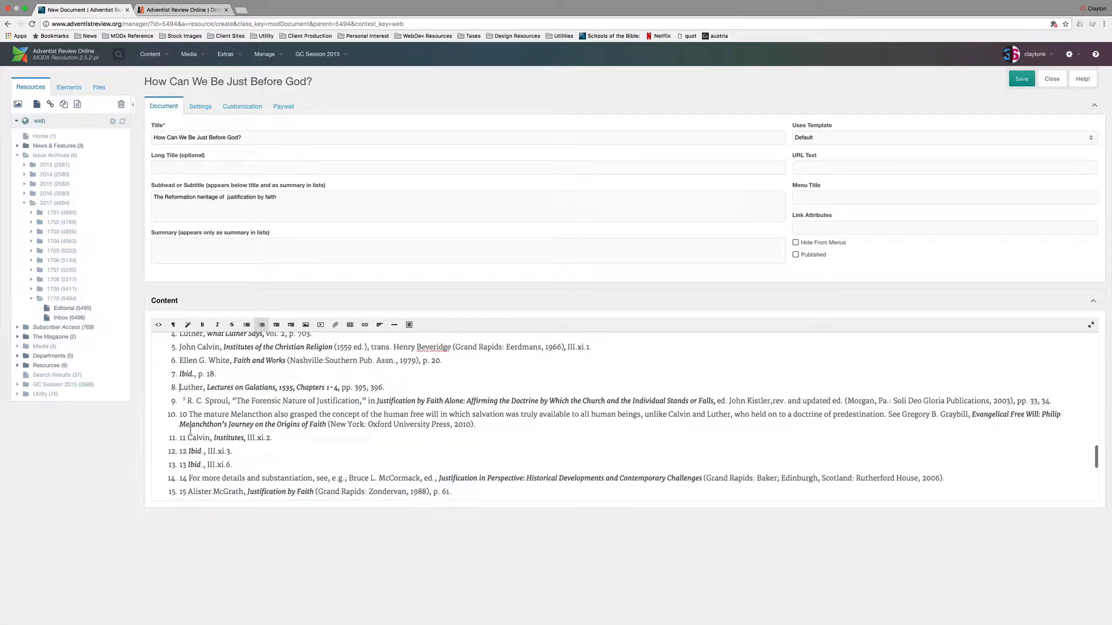
left_click_drag(186, 400, 180, 438)
key("BackSpace")
key("BackSpace")
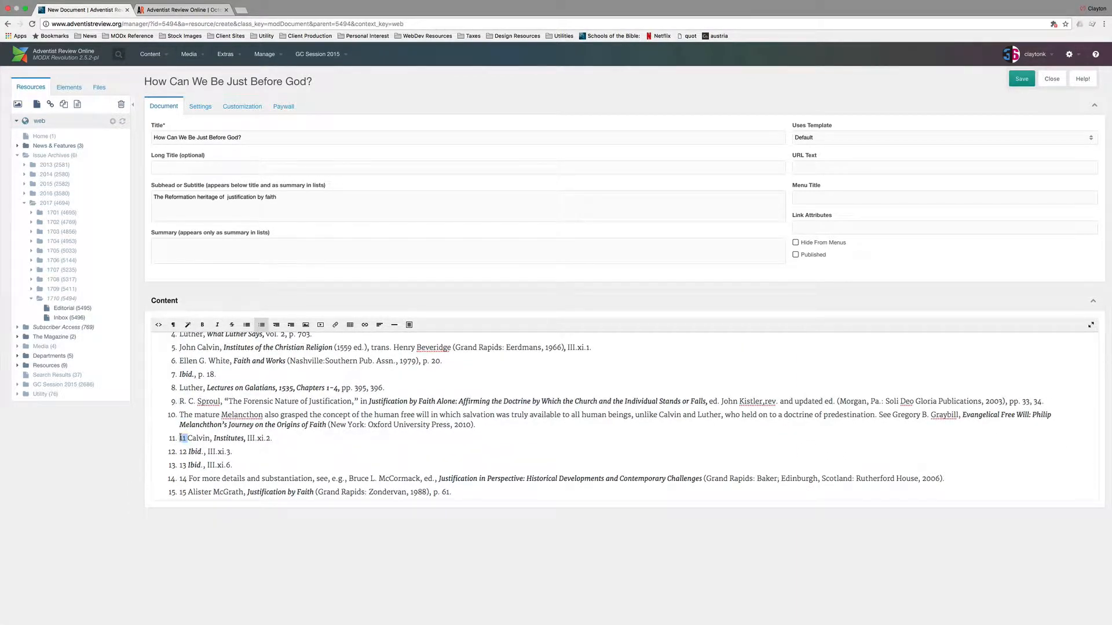
key("BackSpace")
key("BackSpace")
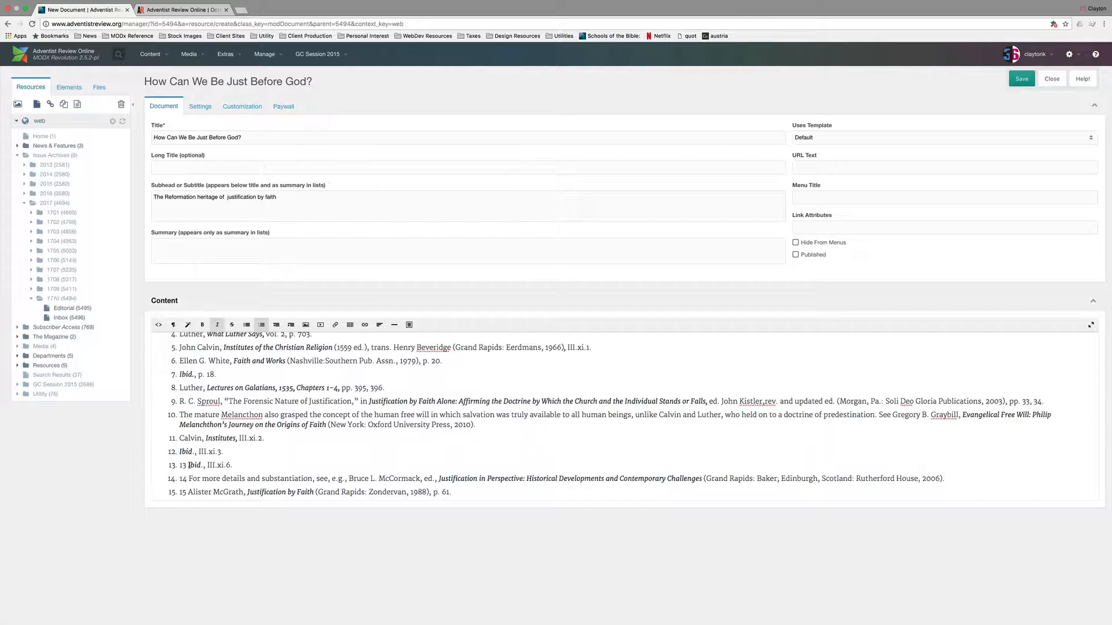
Delete the duplicate numbers at the start of footnotes 13 to 18.
key("BackSpace")
left_click_drag(189, 478, 180, 478)
key("BackSpace")
scroll(188, 405, "down", 3)
left_click_drag(188, 404, 179, 417)
key("BackSpace")
key("BackSpace")
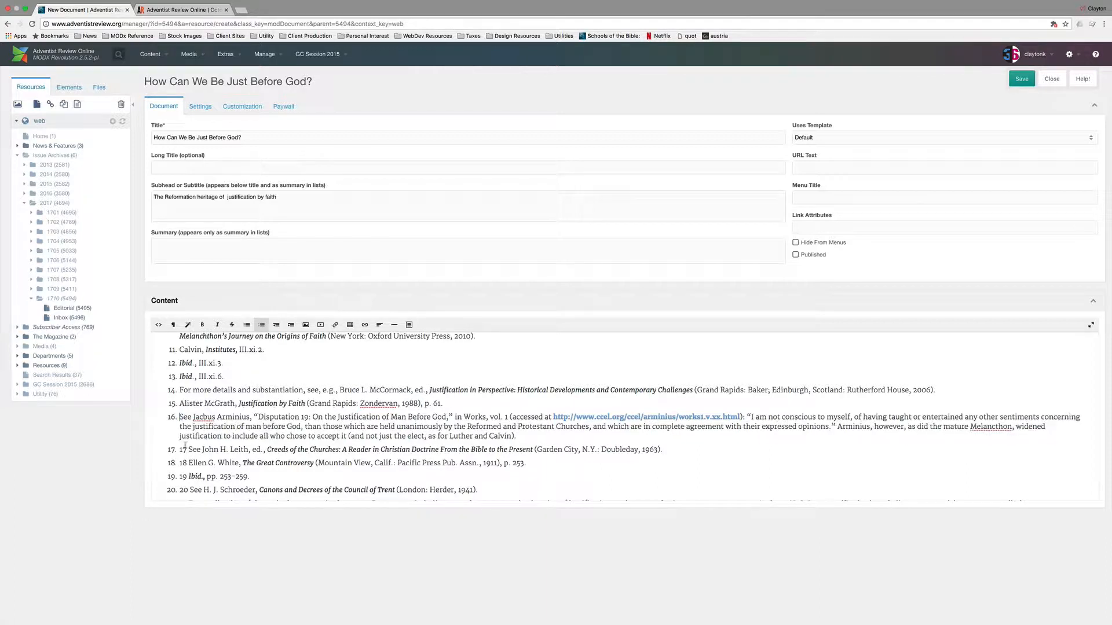
key("BackSpace")
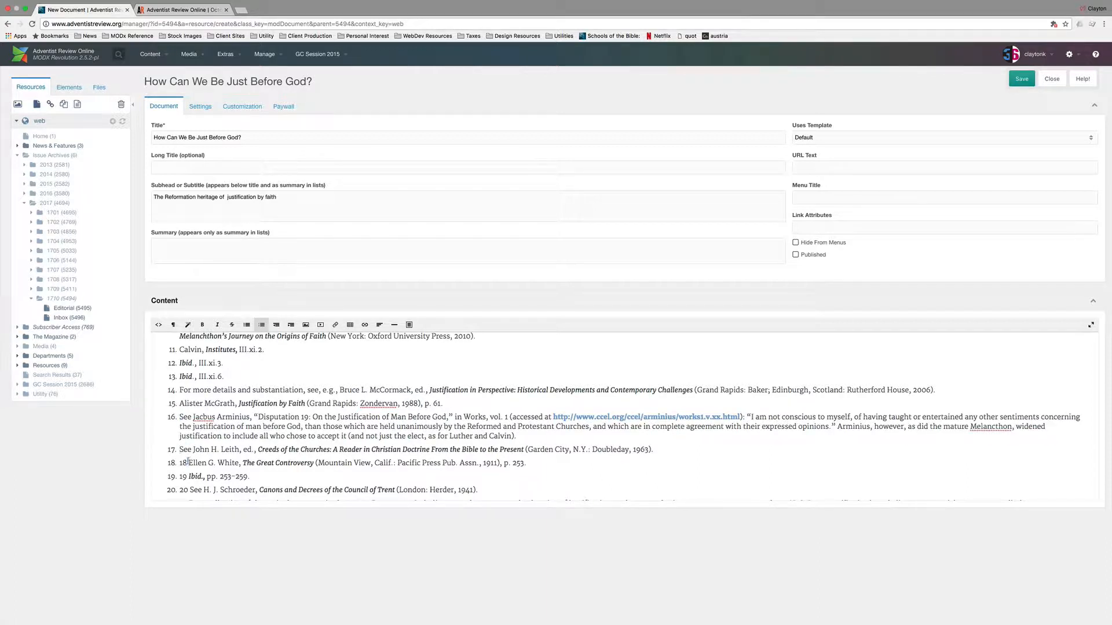
key("BackSpace")
key("BackSpace")
Delete the duplicate numbers at the start of footnotes 19 to 24.
left_click_drag(188, 476, 179, 452)
scroll(187, 451, "down", 1)
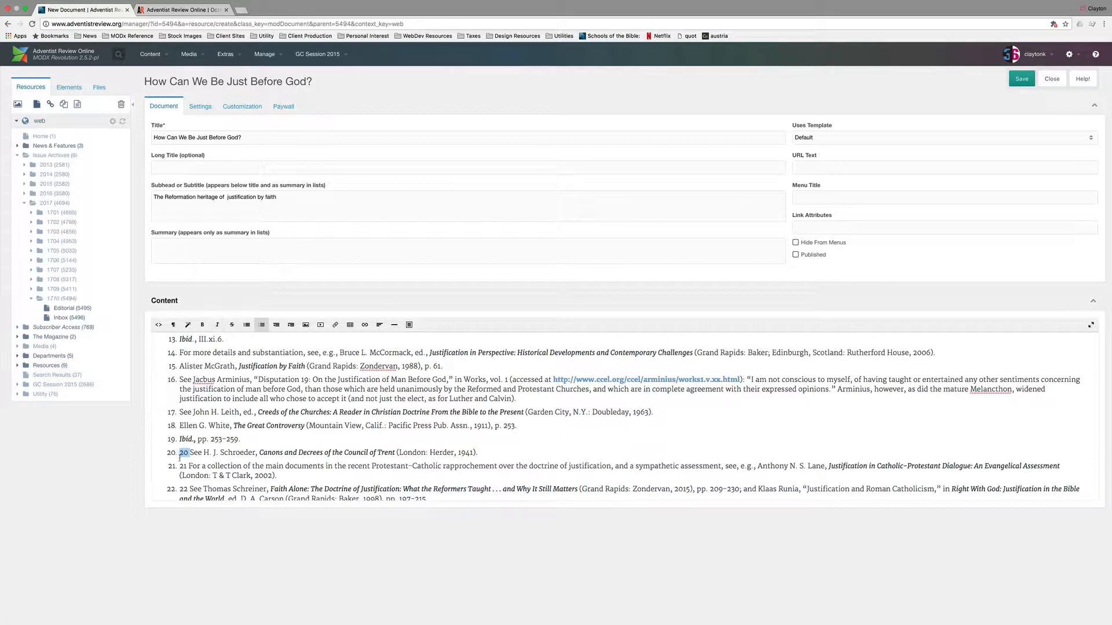
key("BackSpace")
key("BackSpace")
scroll(185, 458, "down", 1)
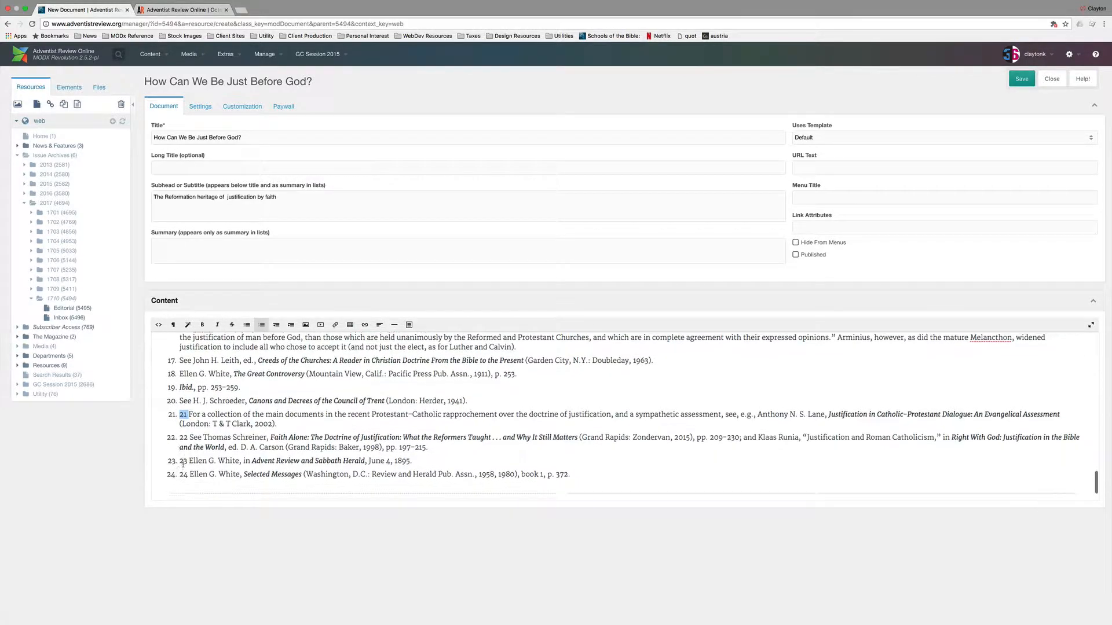
left_click_drag(189, 434, 179, 434)
key("BackSpace")
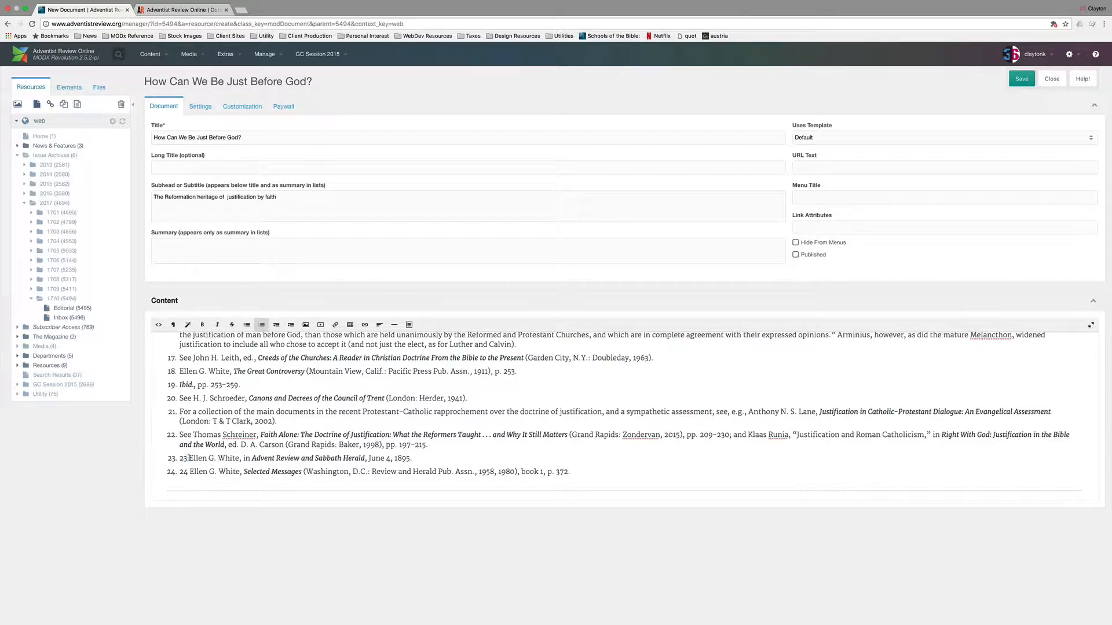
key("BackSpace")
left_click_drag(191, 472, 179, 472)
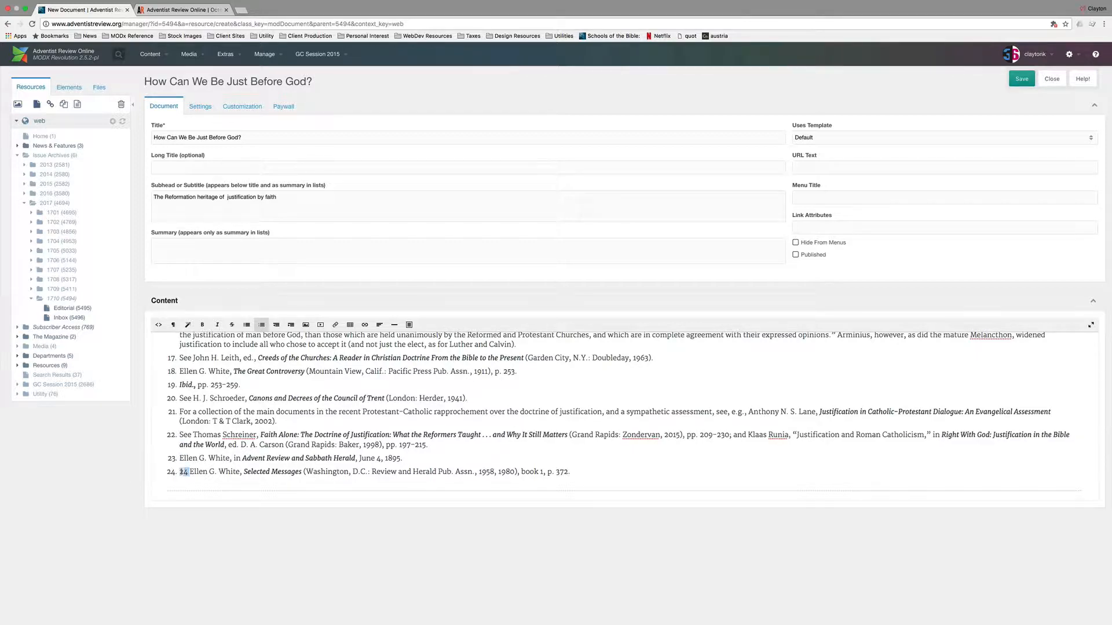
key("BackSpace")
Apply the Footnote list style to the entire numbered list of 24 footnotes.
left_click_drag(559, 472, 168, 355)
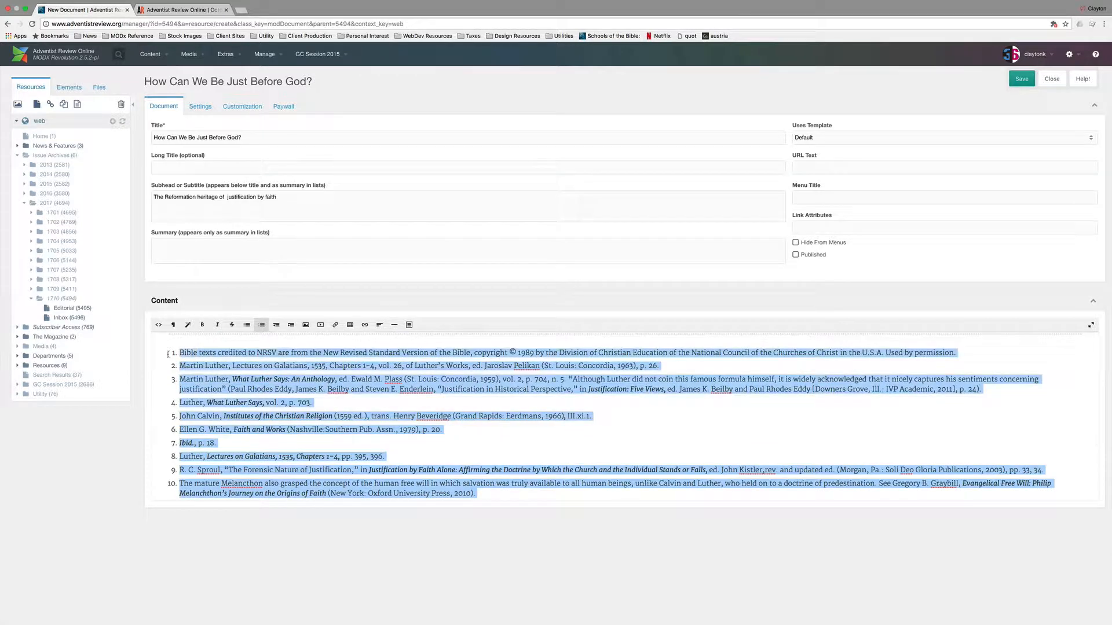
left_click(188, 326)
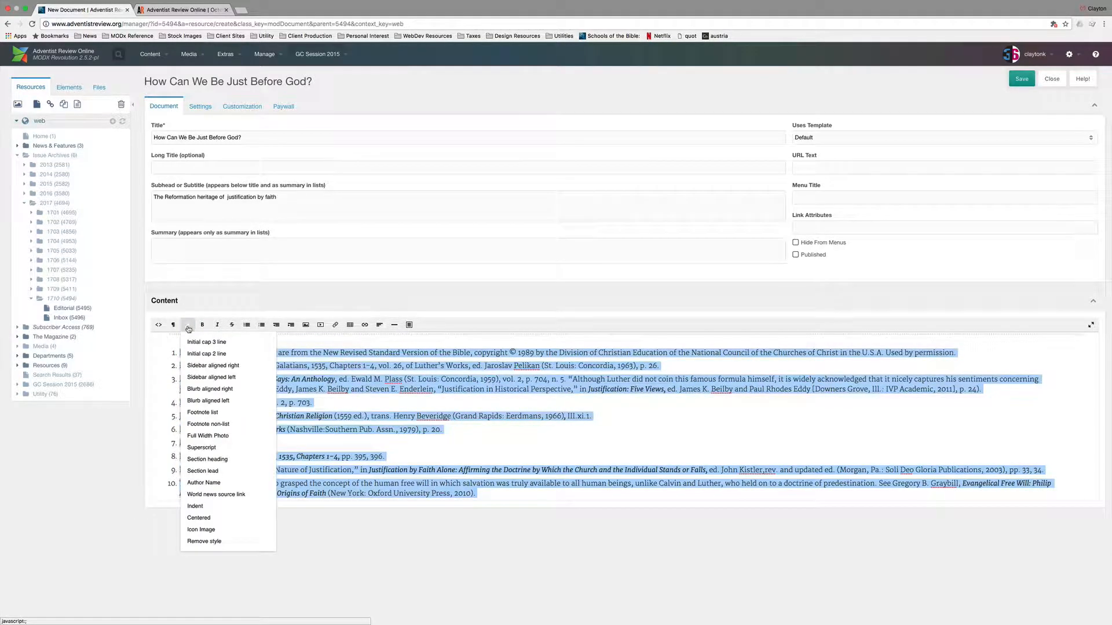
left_click(205, 412)
scroll(289, 404, "down", 5)
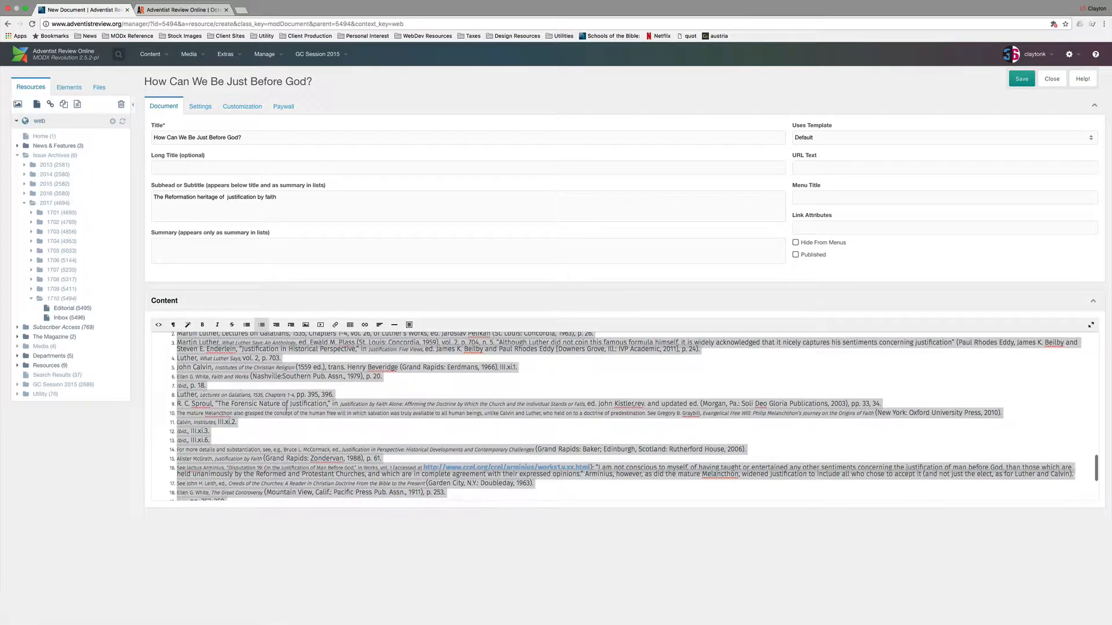
scroll(289, 404, "down", 4)
left_click(281, 399)
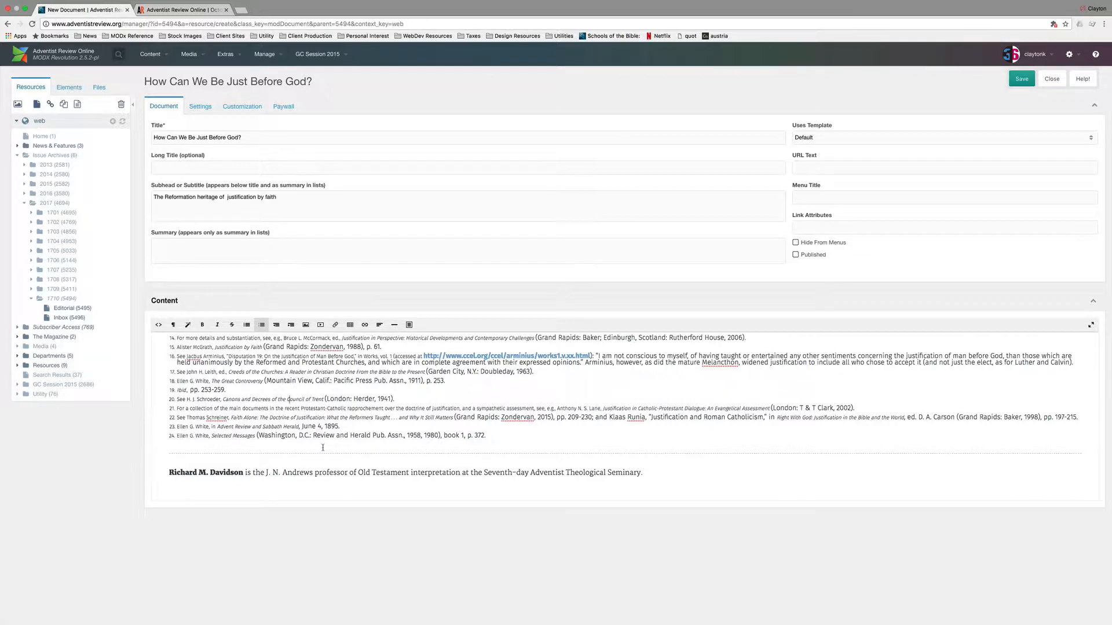
Set the article's URL text to 1710-20.
scroll(322, 447, "up", 15)
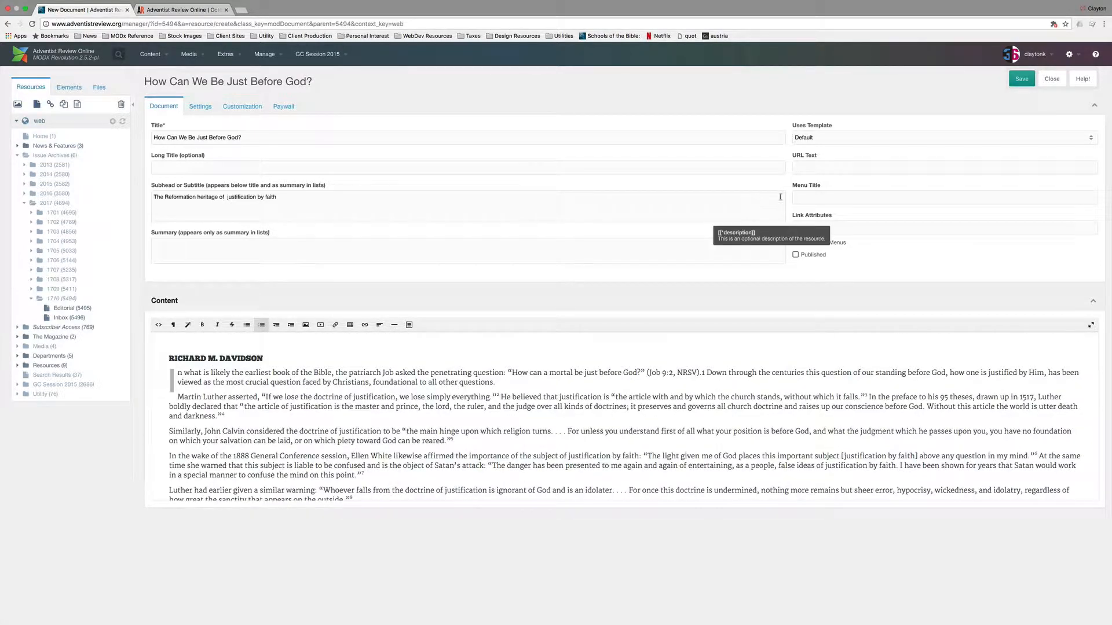
left_click(811, 169)
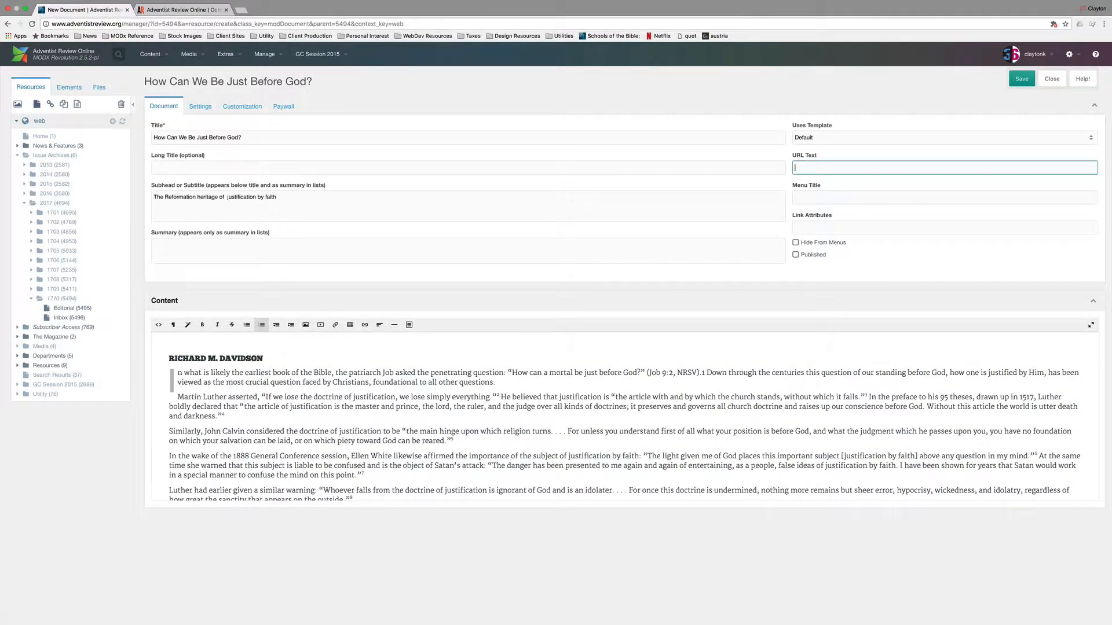
type("1710")
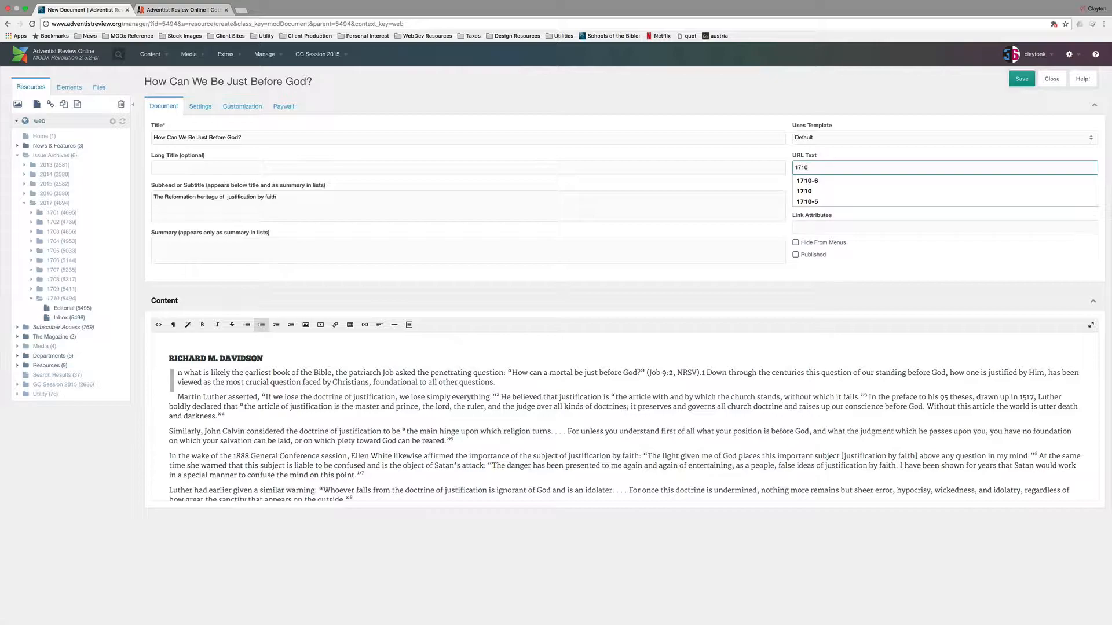
type("-20")
Check the article's starting page number in InDesign, and return to MODX in Chrome to mark the article as Published.
key("super+Tab")
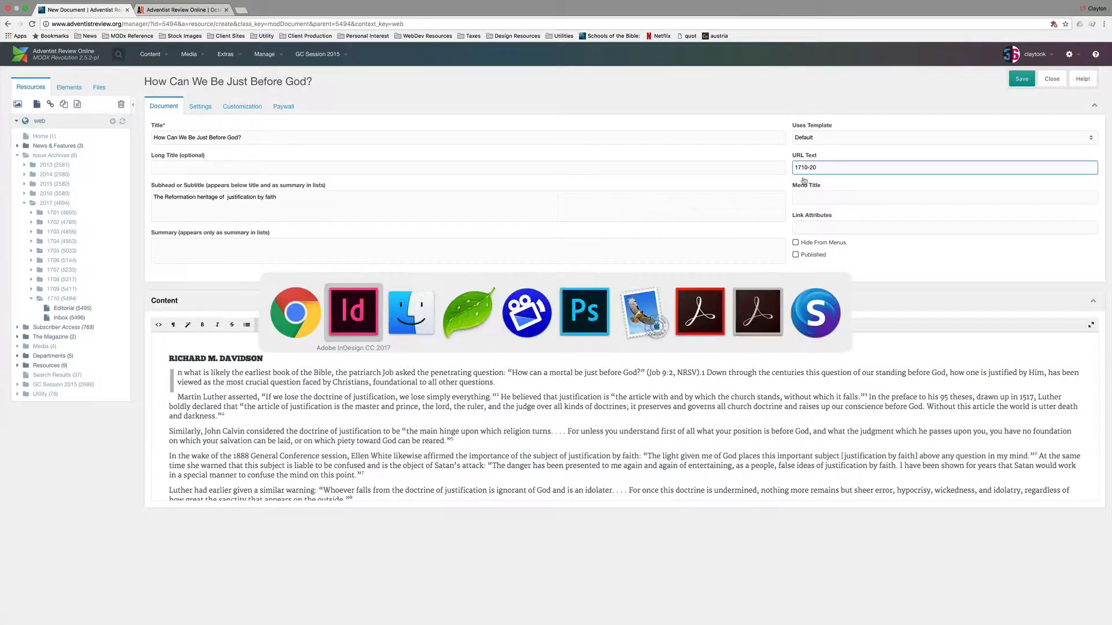
scroll(358, 324, "up", 10)
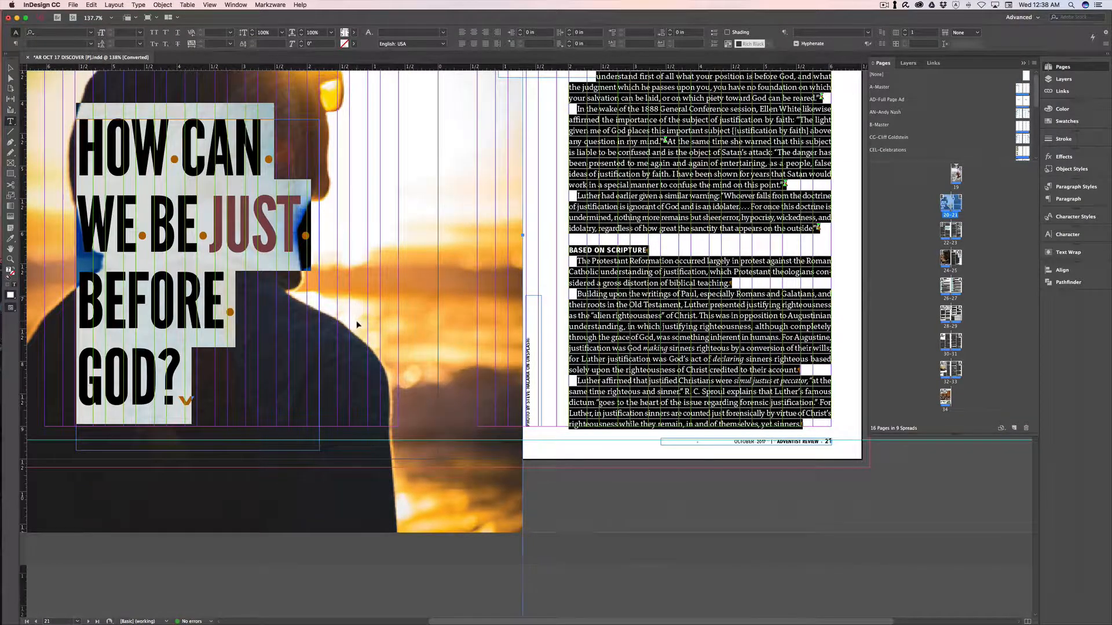
key("super+Tab")
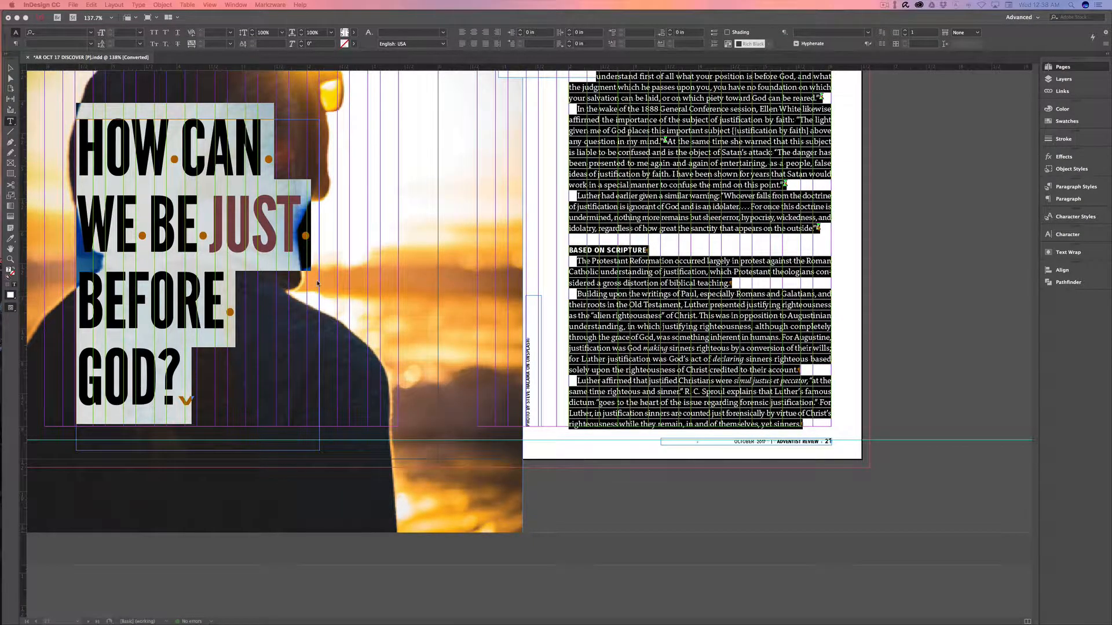
key("super+Tab")
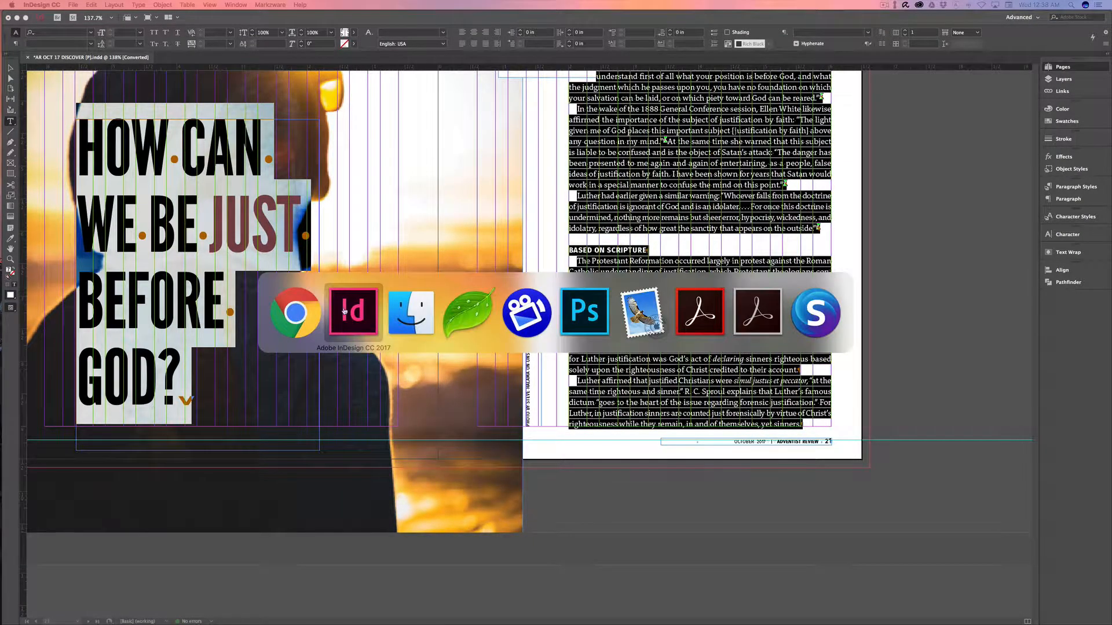
left_click(306, 315)
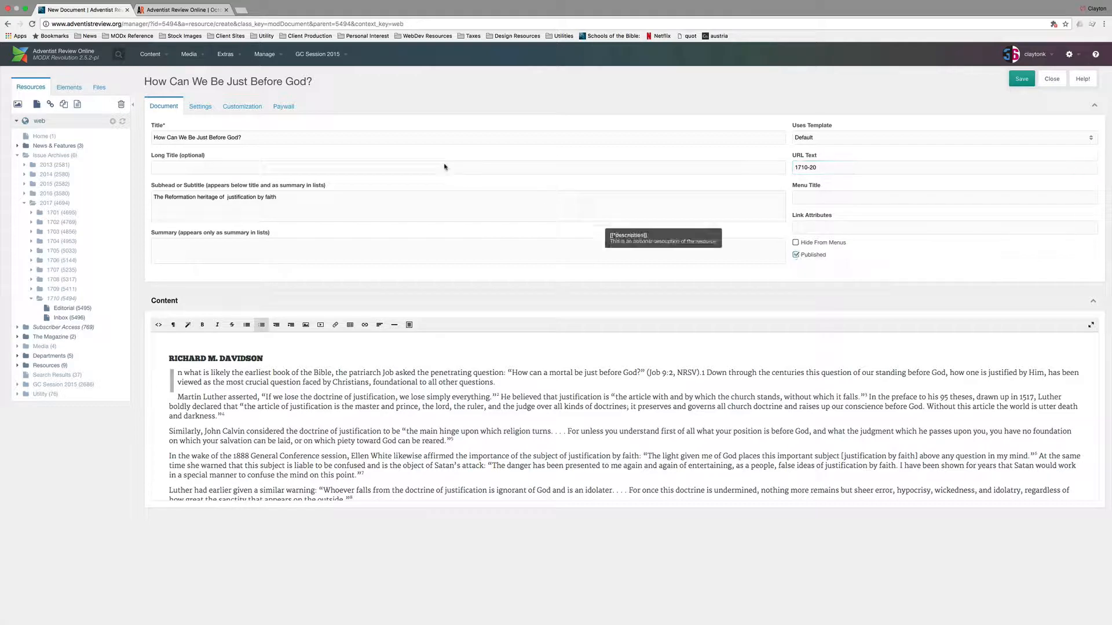
In the article's page details, set the page number to 20 and the page type to Feature.
left_click(237, 108)
left_click(250, 143)
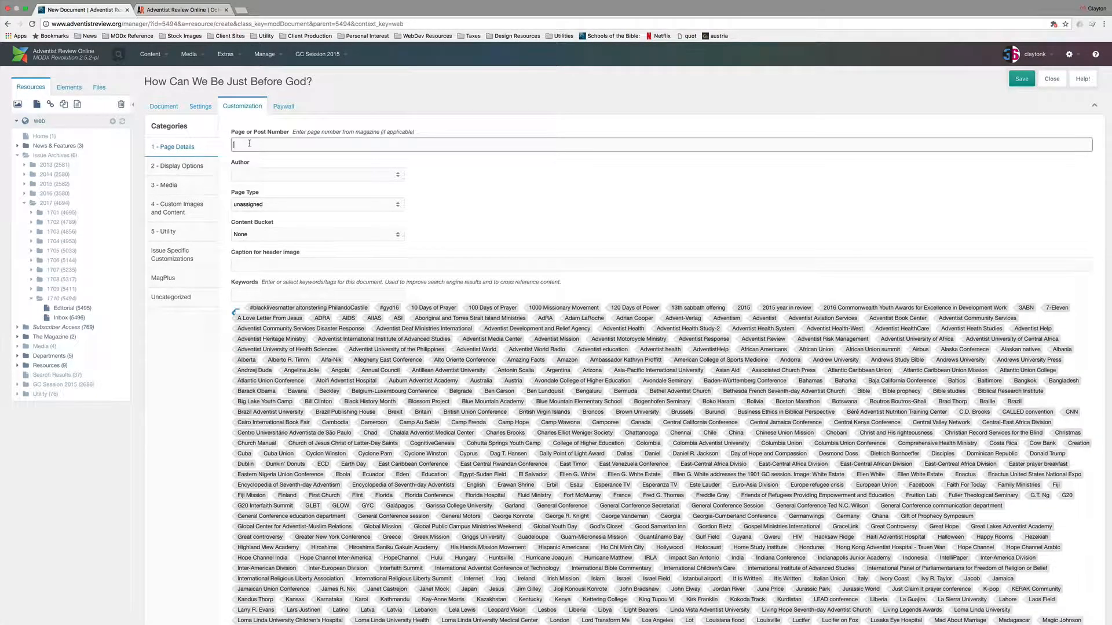
key("Tab")
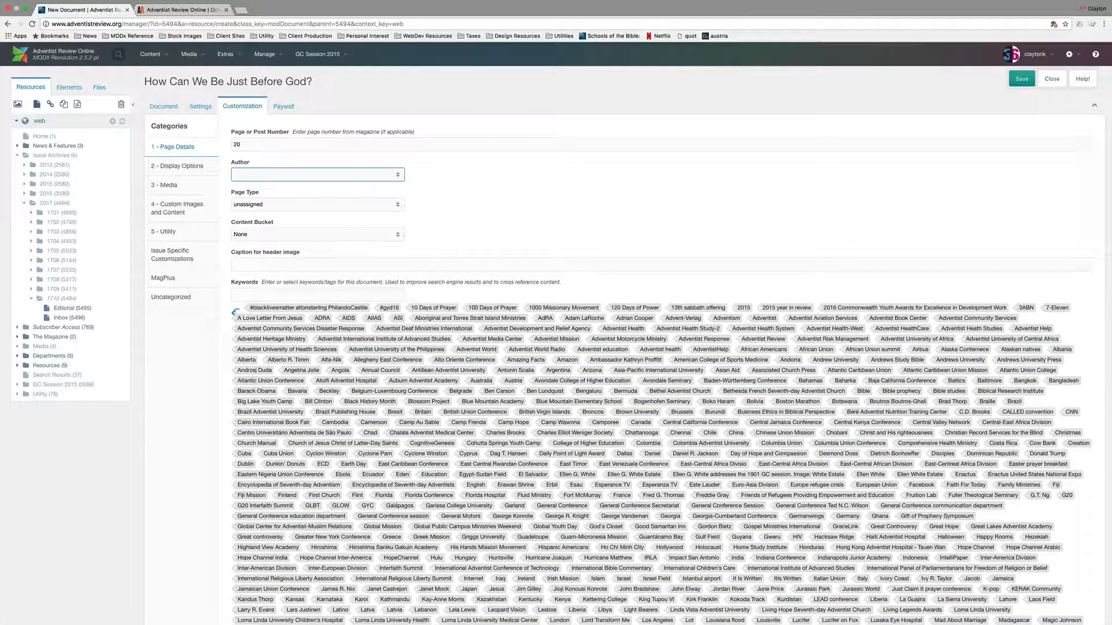
key("Tab")
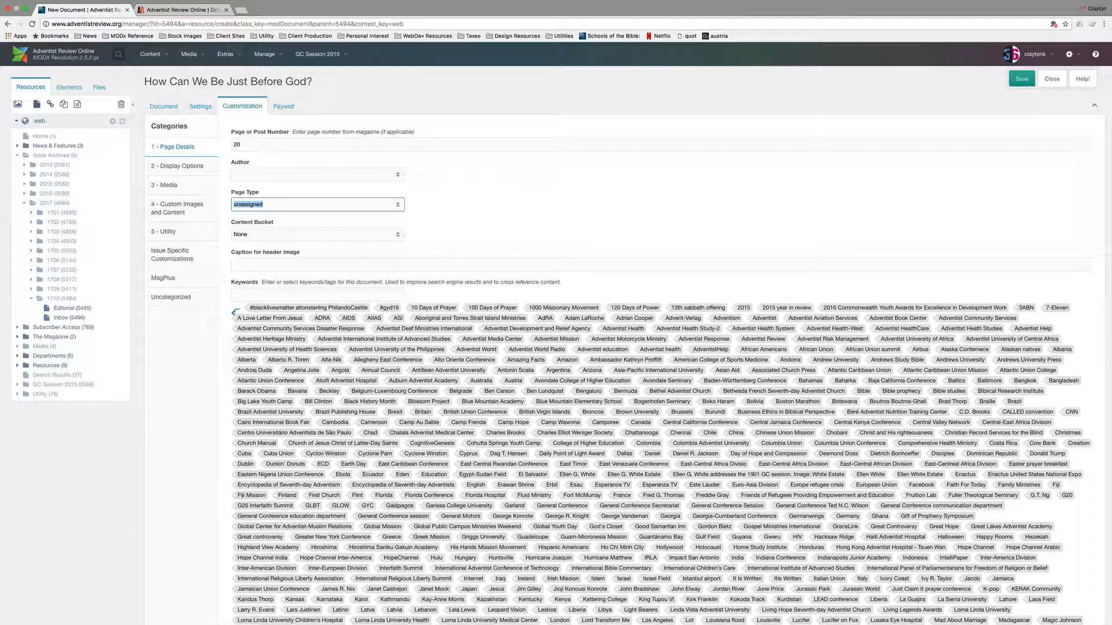
type("Feature")
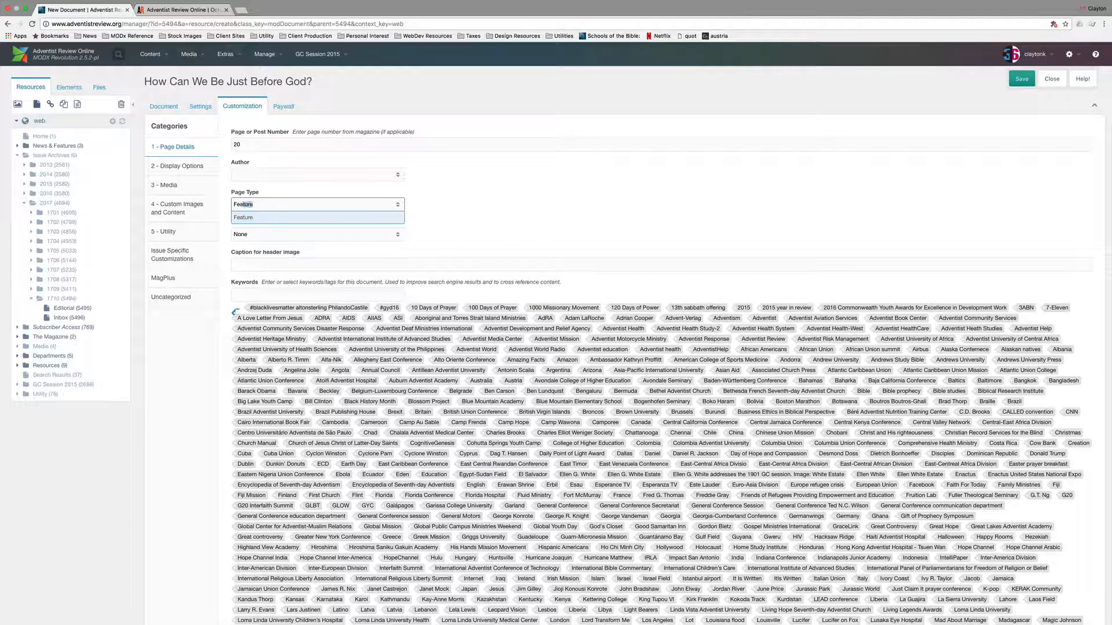
key("Tab")
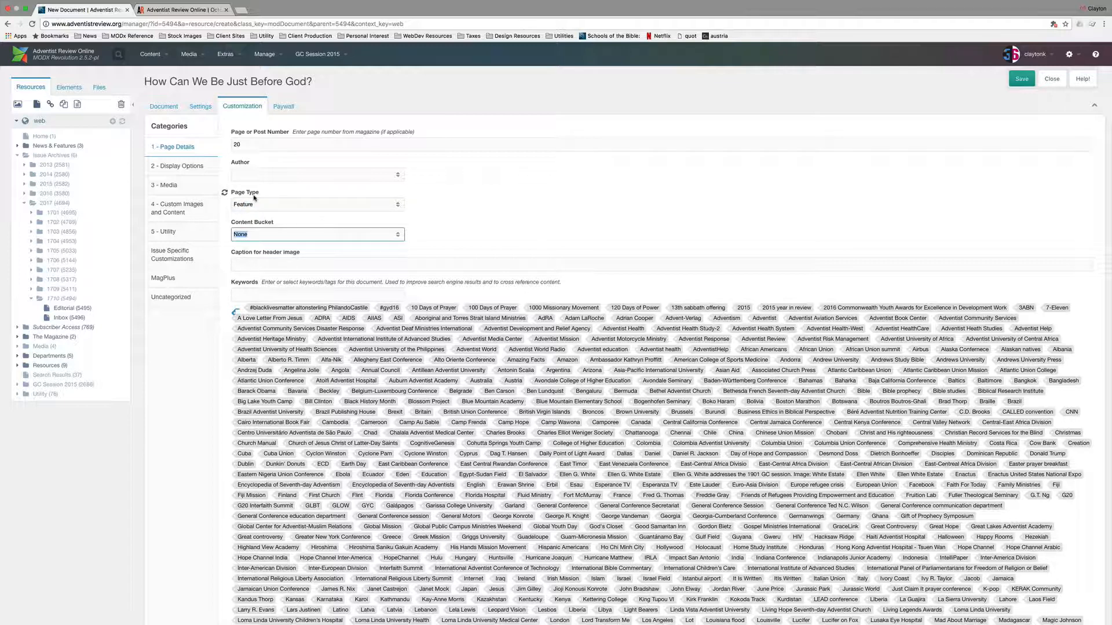
Try Article as the page type, and restore it to Feature.
double_click(256, 204)
type("art")
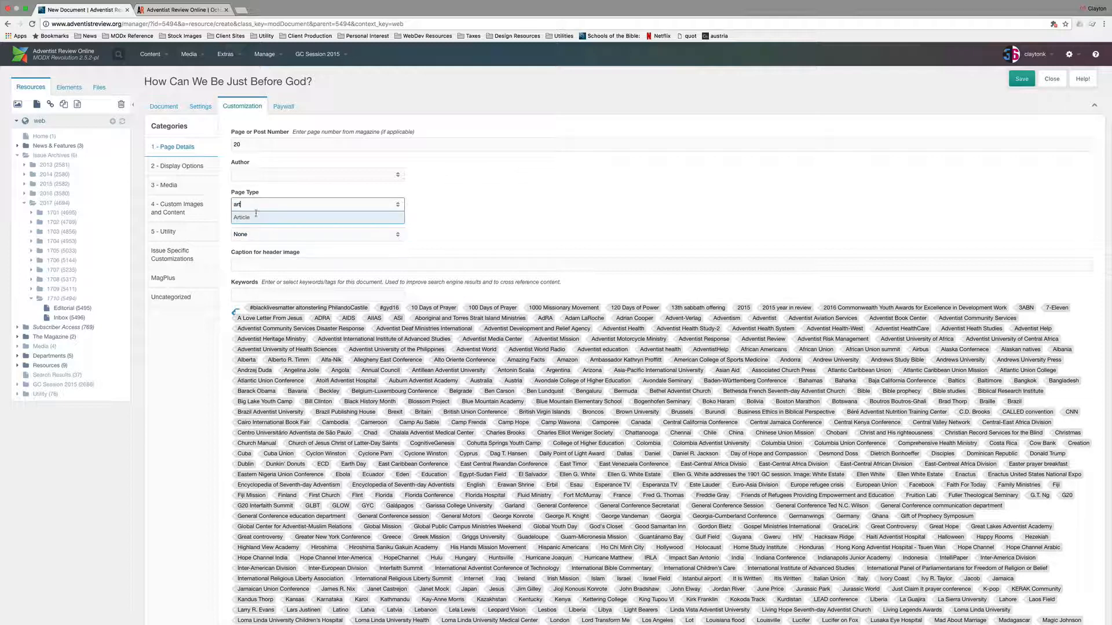
left_click(255, 202)
double_click(255, 204)
type("Feature")
left_click(250, 218)
left_click(454, 218)
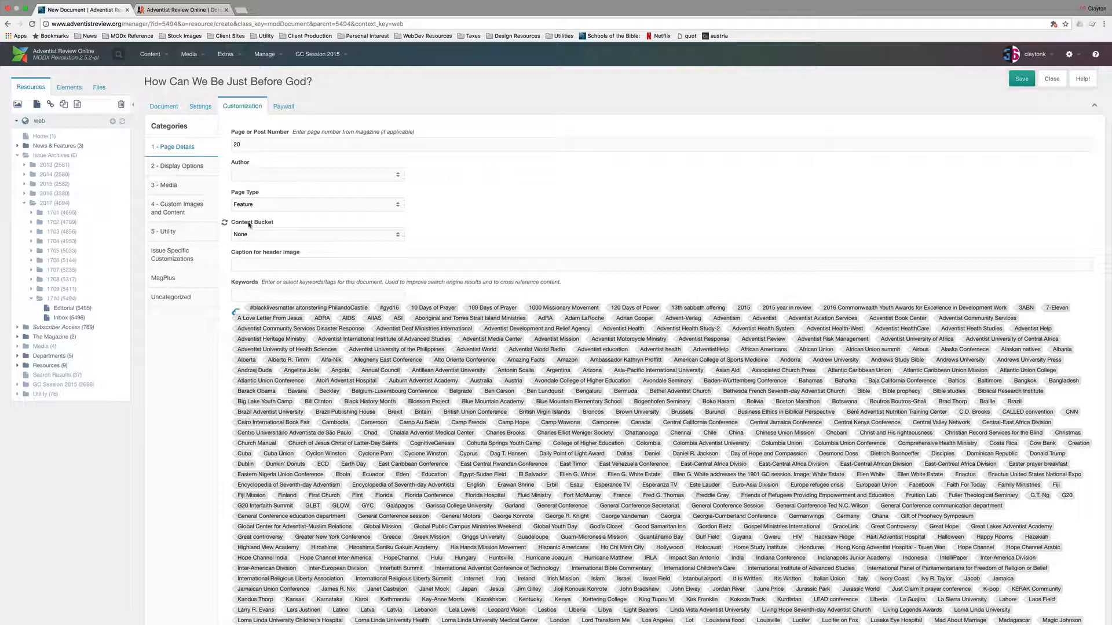
Open the Content Bucket choices for the article.
left_click(394, 234)
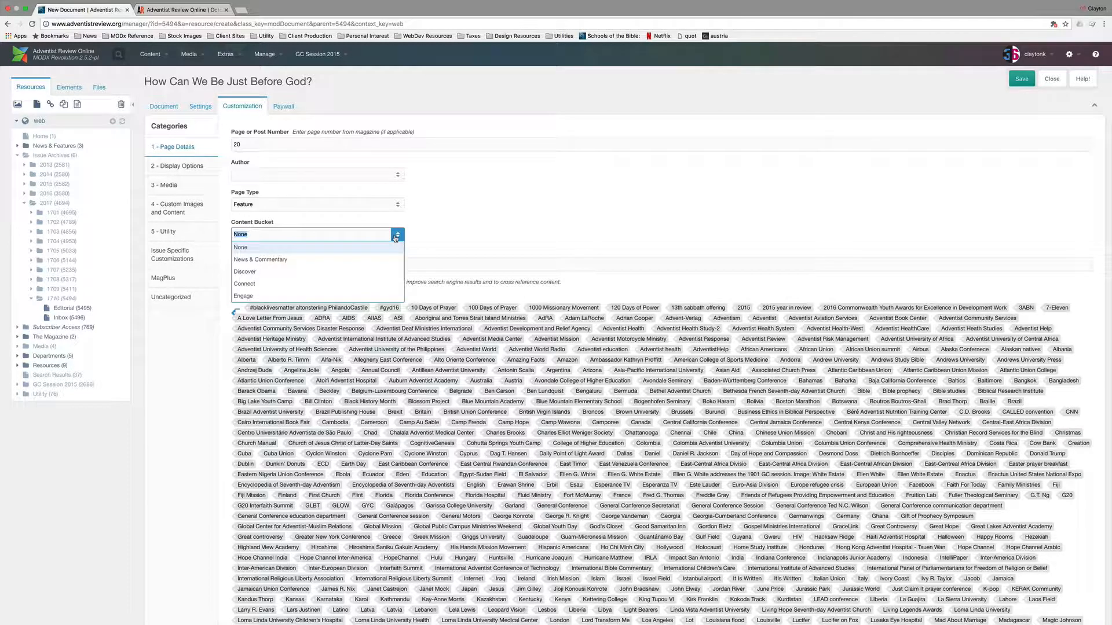
Set the article's content bucket to Discover and save the new document.
left_click(260, 276)
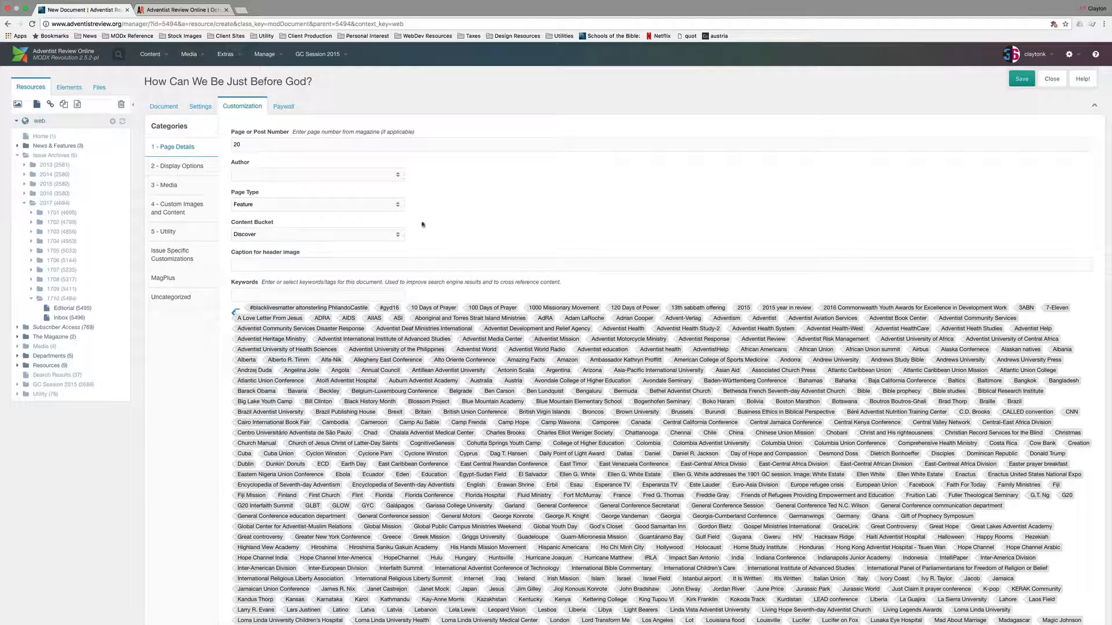
left_click(171, 110)
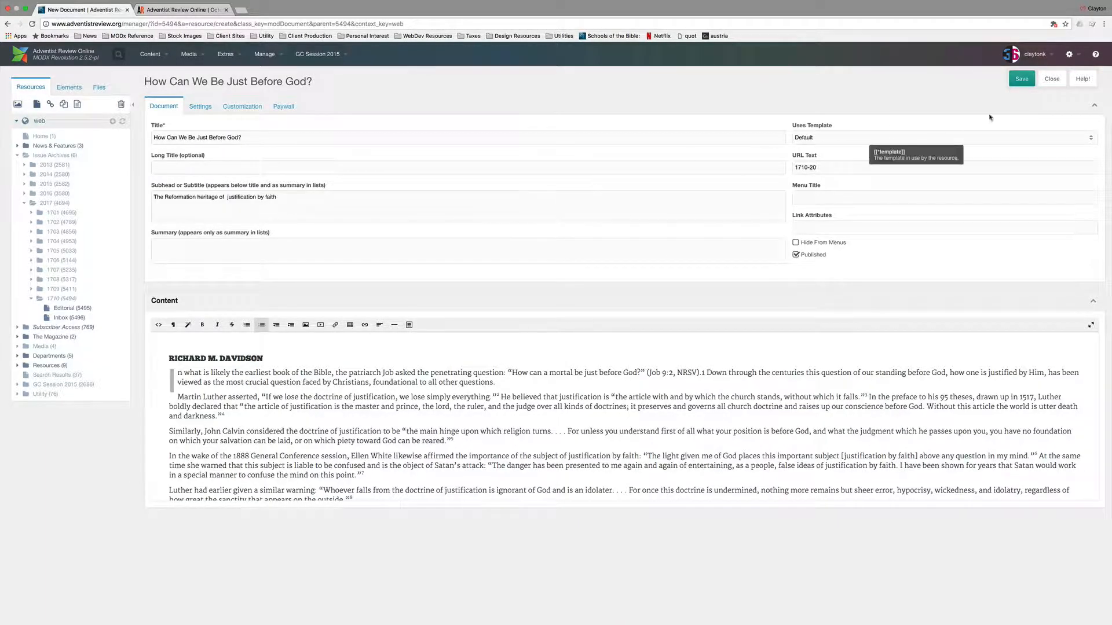
left_click(1022, 80)
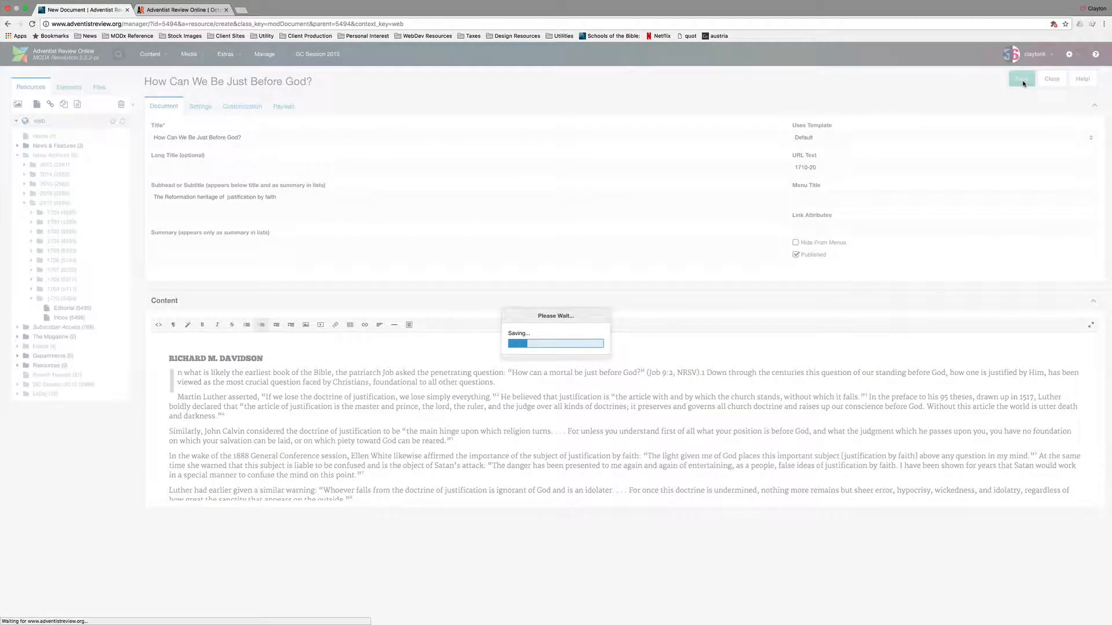
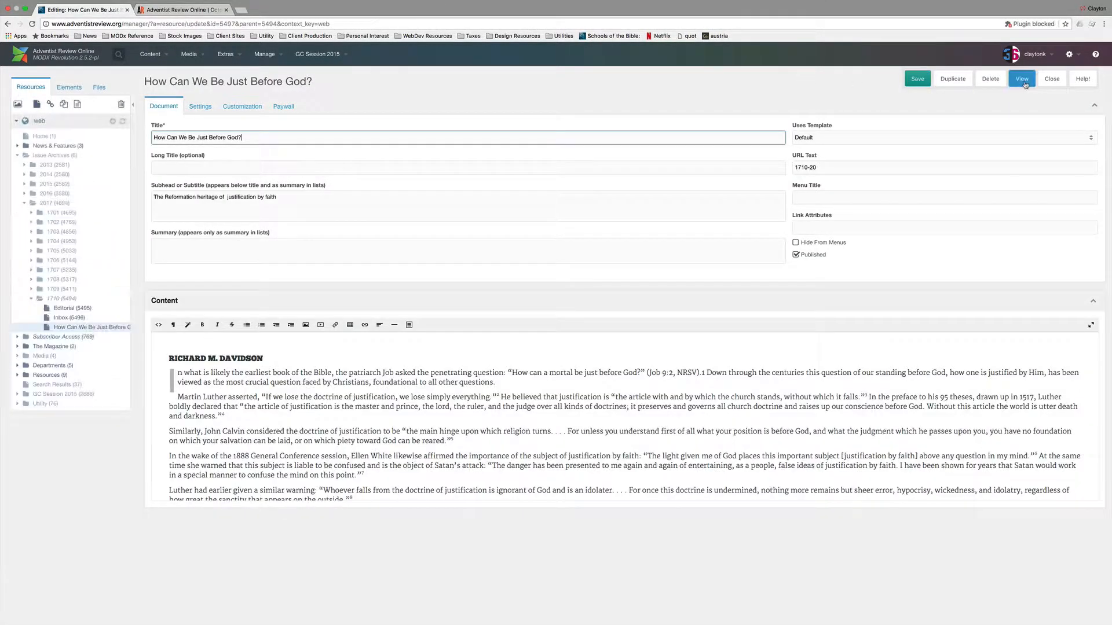
View the published article page and examine the body text, footnotes and author note for formatting problems.
left_click(1024, 85)
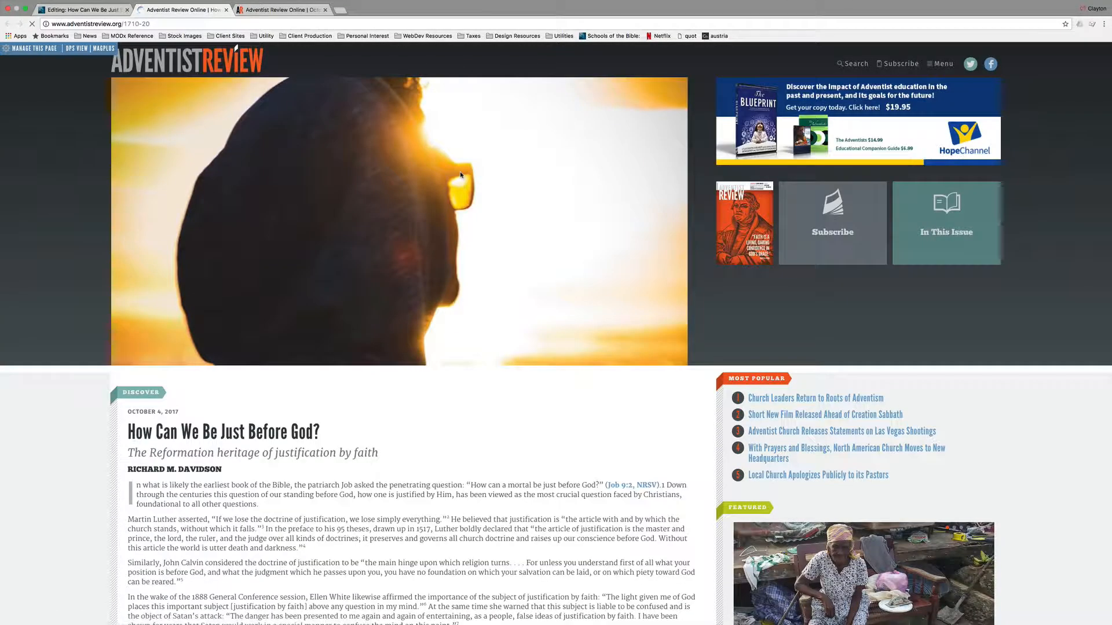
scroll(461, 175, "down", 15)
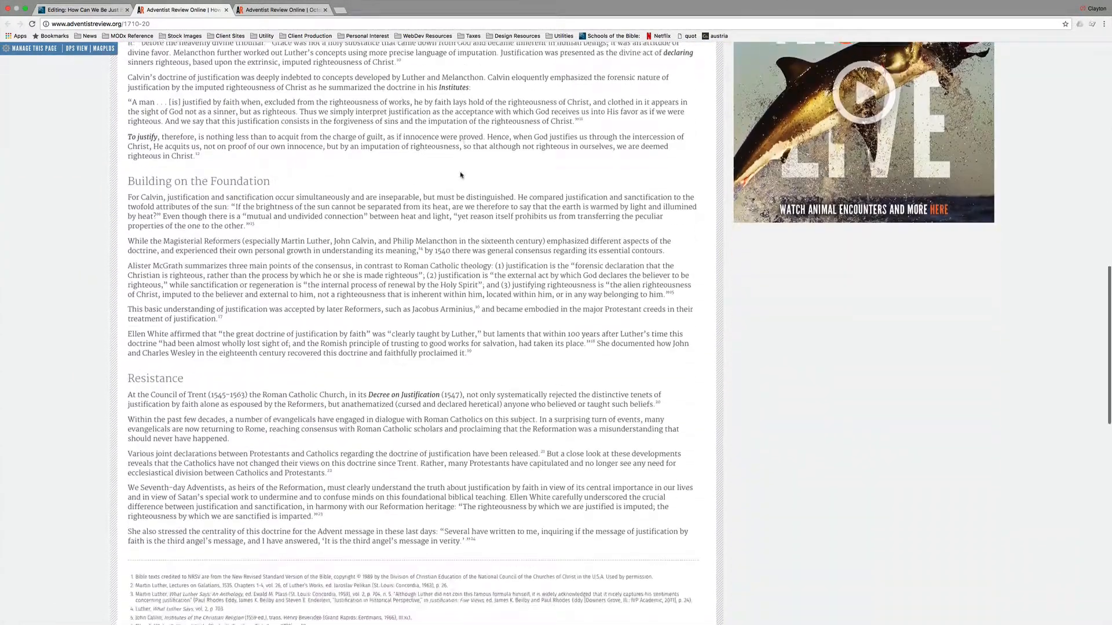
scroll(460, 175, "down", 10)
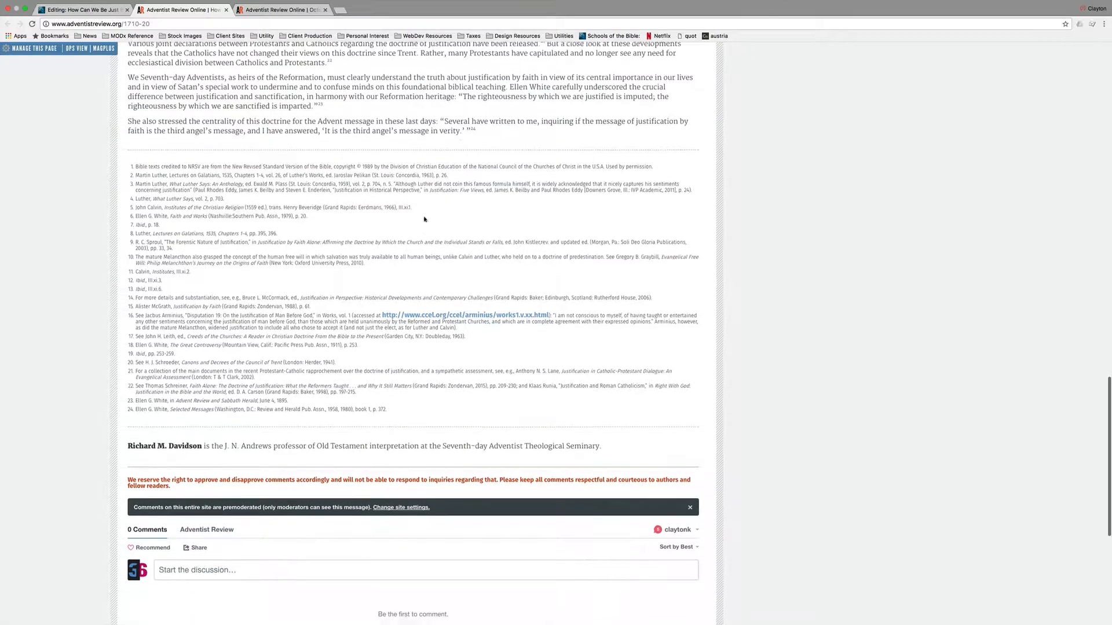
scroll(424, 220, "down", 1)
scroll(434, 314, "up", 1)
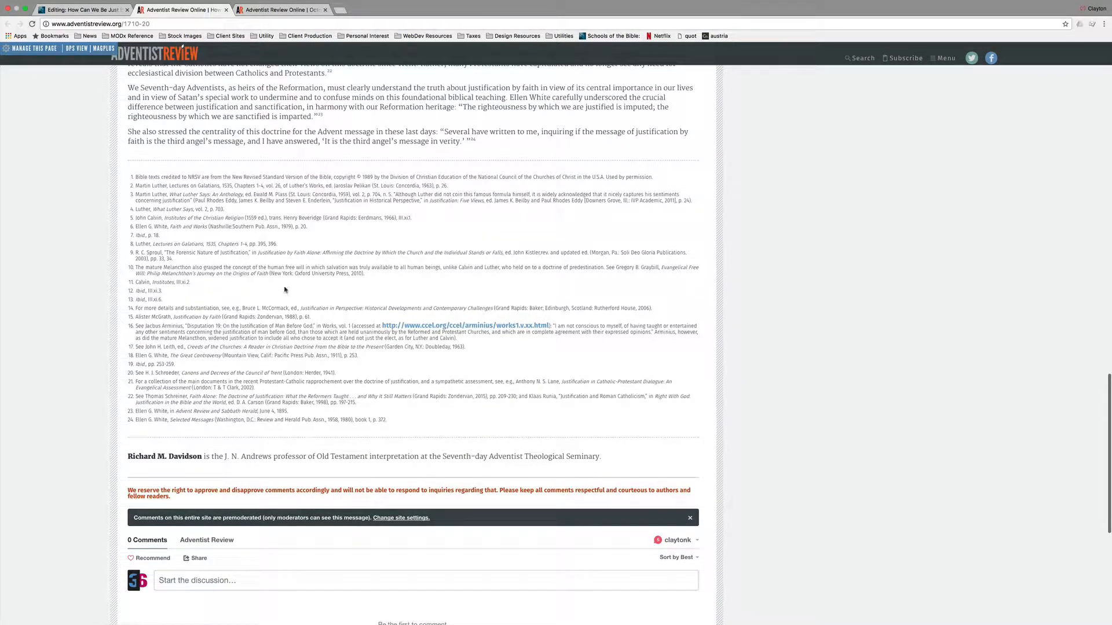
scroll(285, 289, "up", 1)
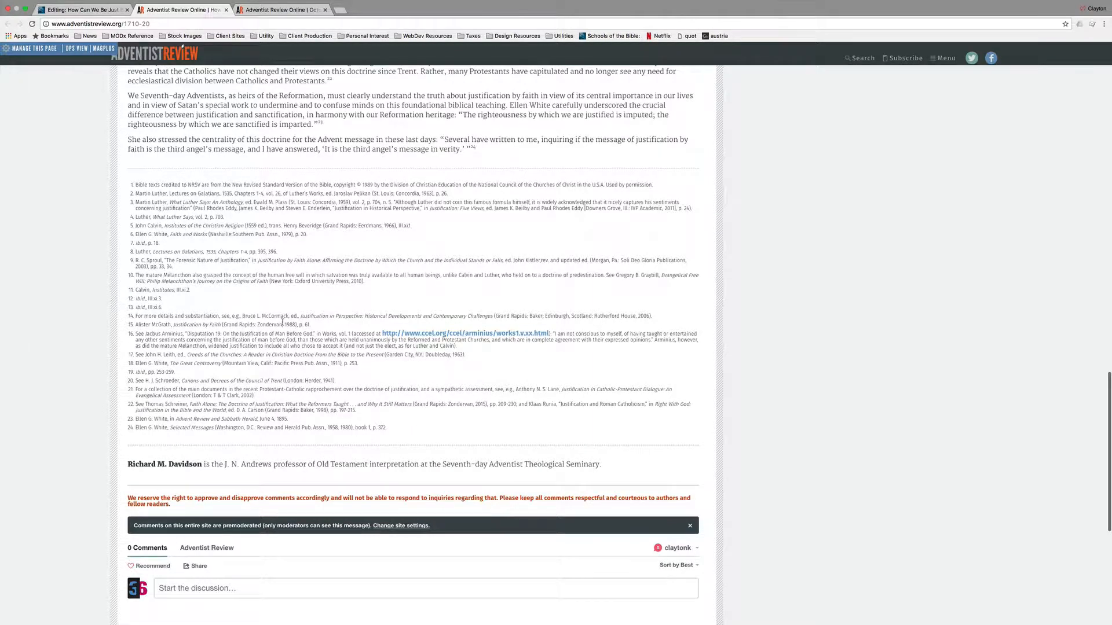
scroll(282, 322, "up", 2)
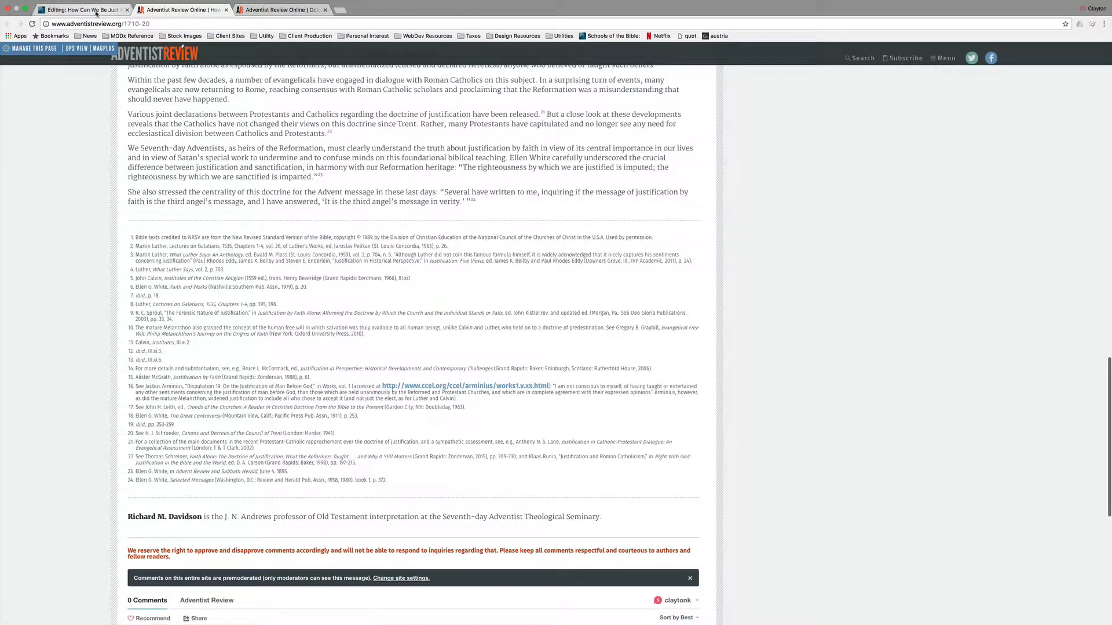
In the article's HTML source, remove the inline font-size style from the ccel.org link in footnote 16 and save.
left_click(97, 13)
scroll(160, 359, "down", 5)
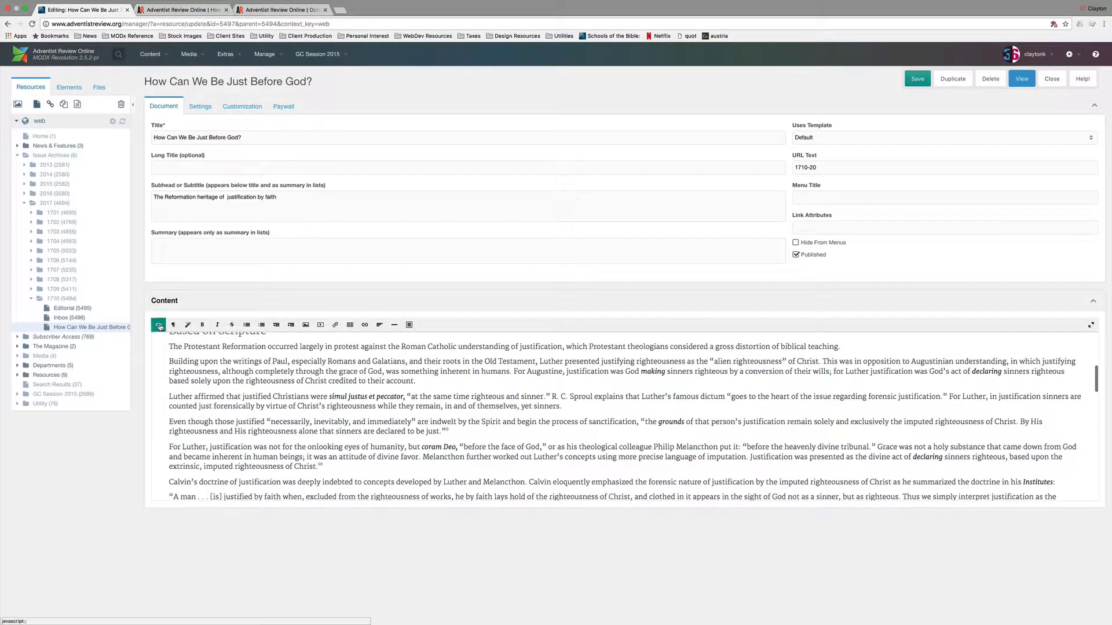
left_click(159, 325)
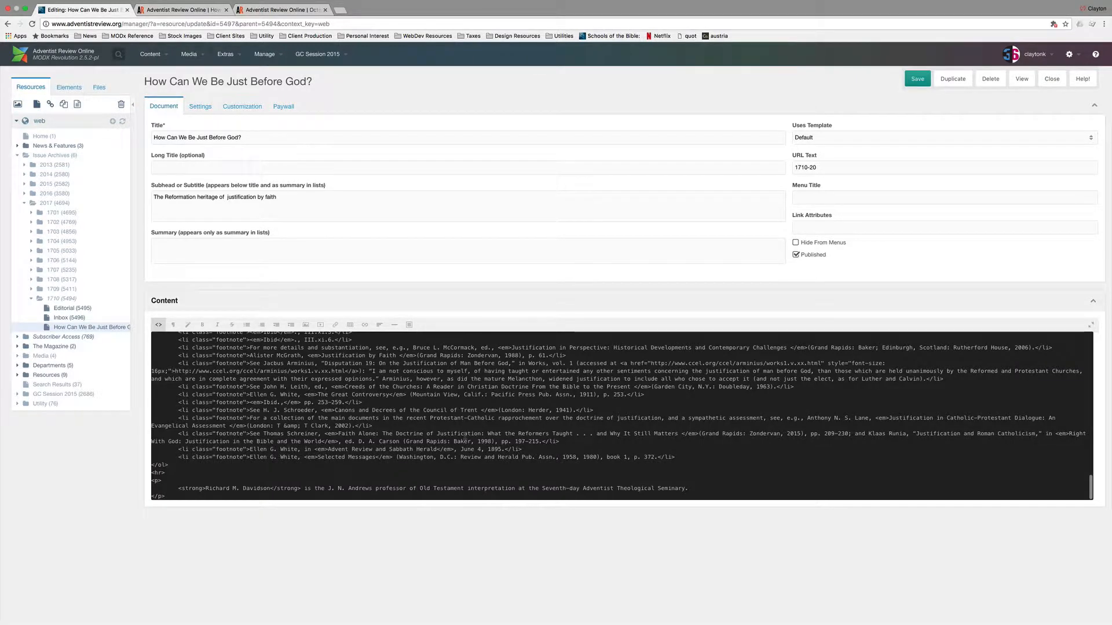
scroll(465, 438, "up", 1)
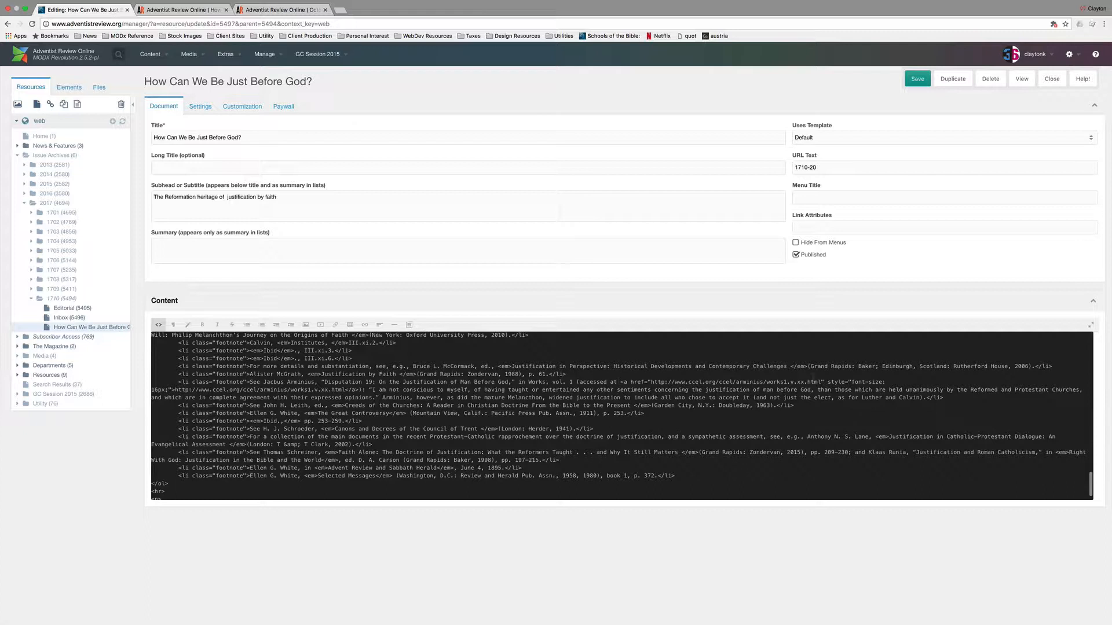
left_click_drag(829, 382, 171, 390)
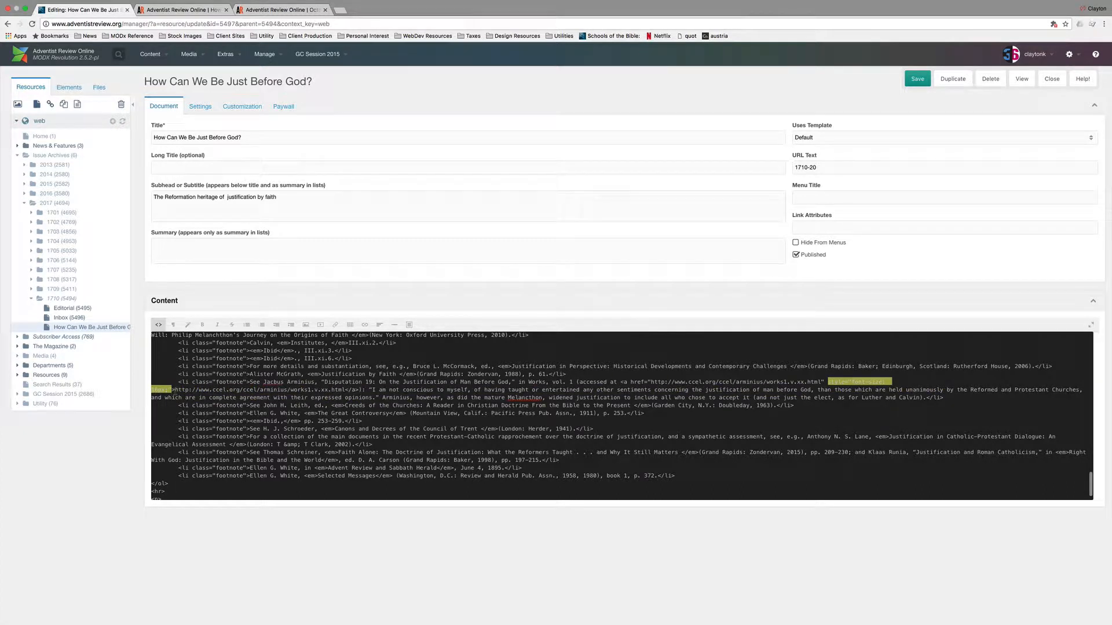
key("BackSpace")
key("BackSpace")
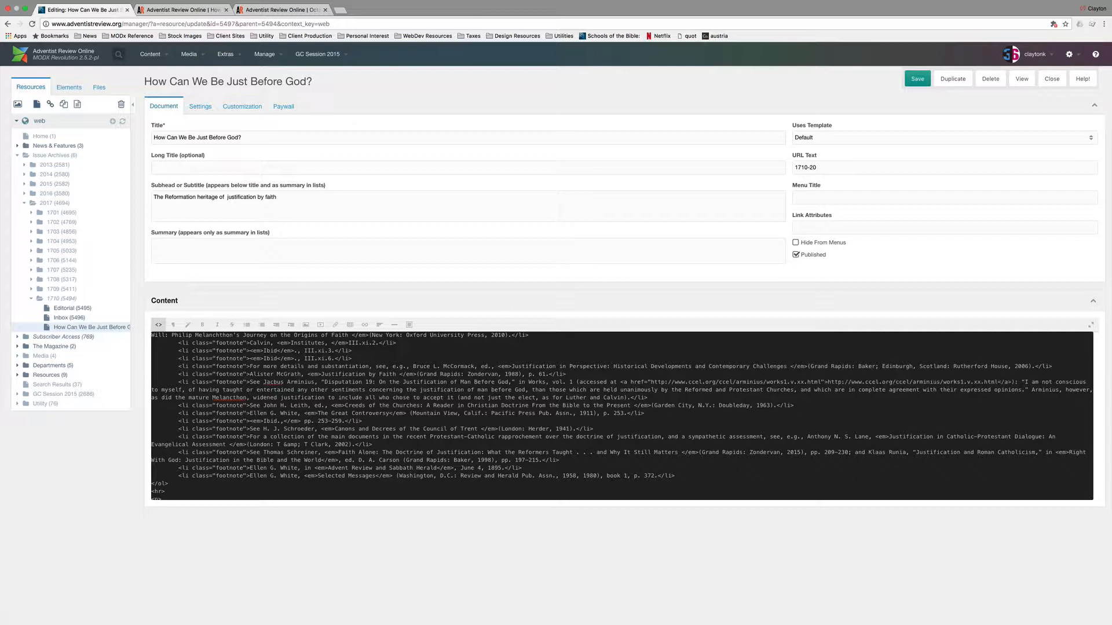
key("ctrl+s")
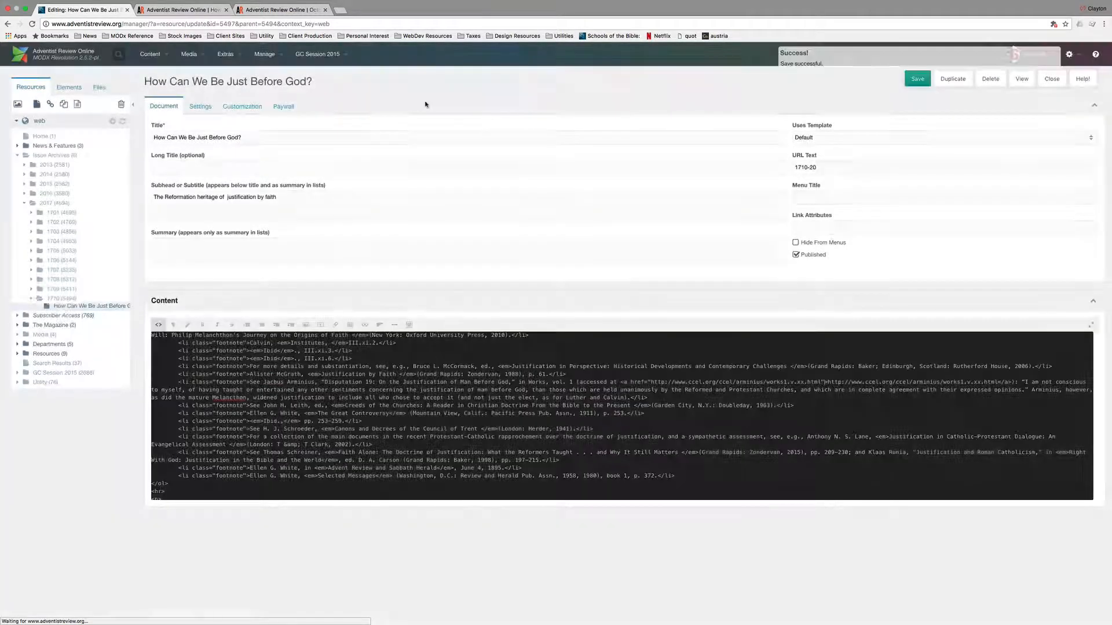
Close the 1710 issue page and reload the published article to check the footnote link's size.
left_click(272, 9)
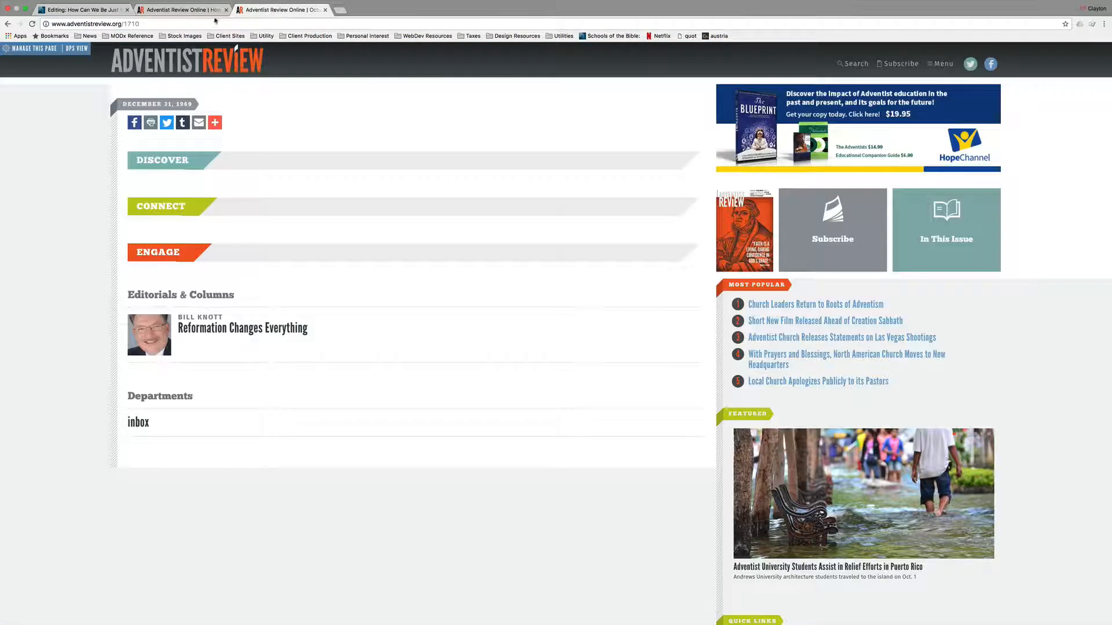
left_click(325, 10)
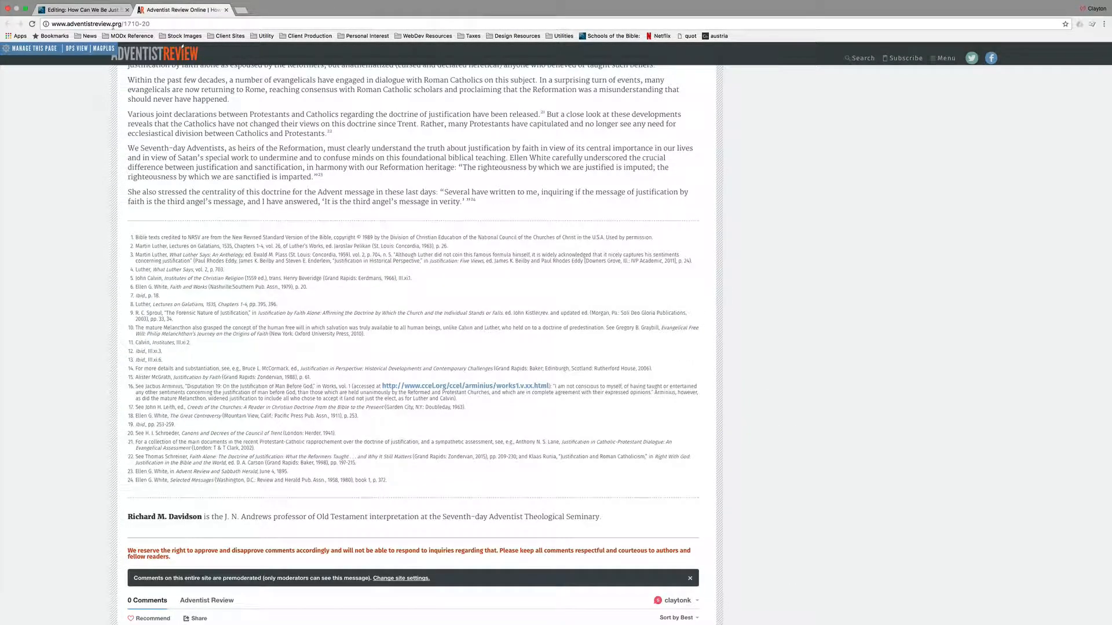
left_click(32, 23)
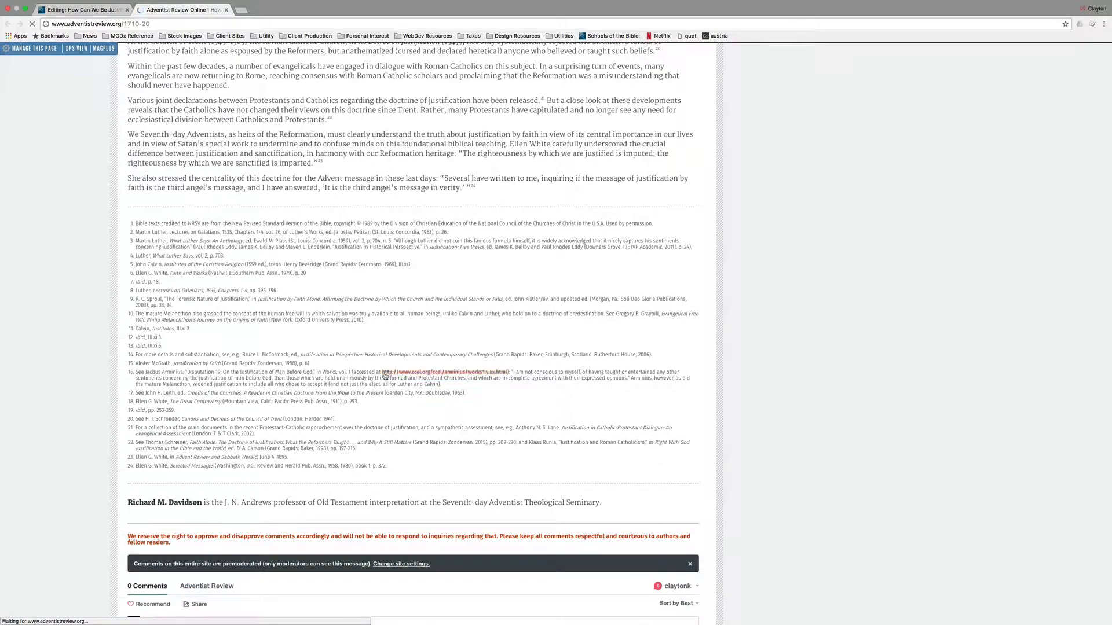
scroll(283, 413, "up", 20)
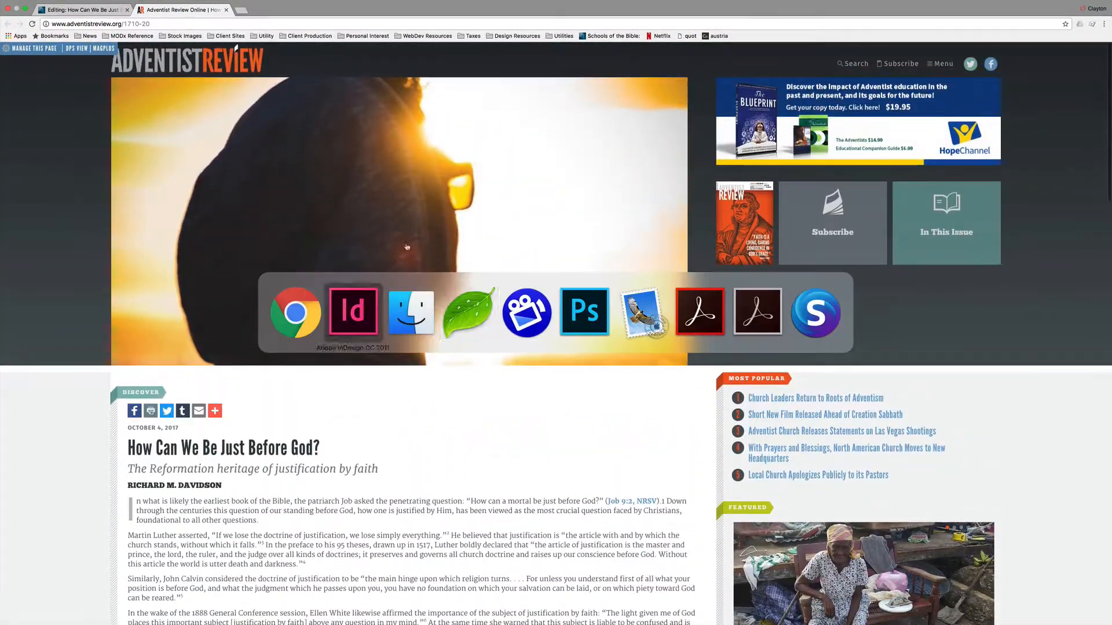
Switch to InDesign and copy the whole "We Seventh-day Adventists" pull quote from the spread on pages 22-23.
key("super+Tab")
left_click(360, 326)
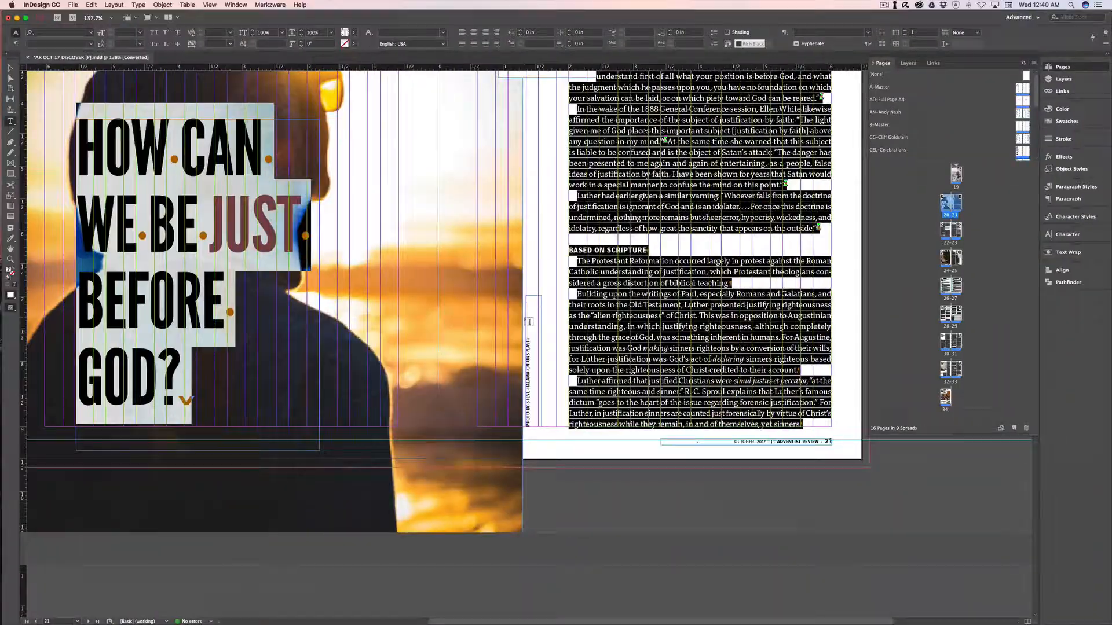
scroll(529, 322, "up", 5)
scroll(529, 322, "down", 15)
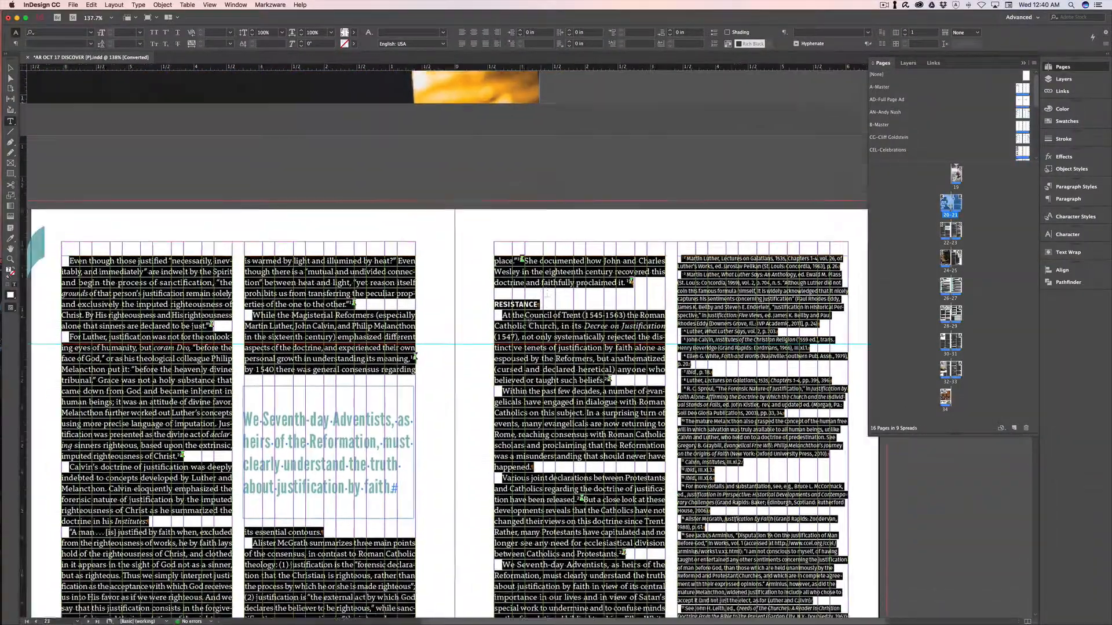
scroll(530, 320, "down", 5)
left_click_drag(342, 394, 259, 269)
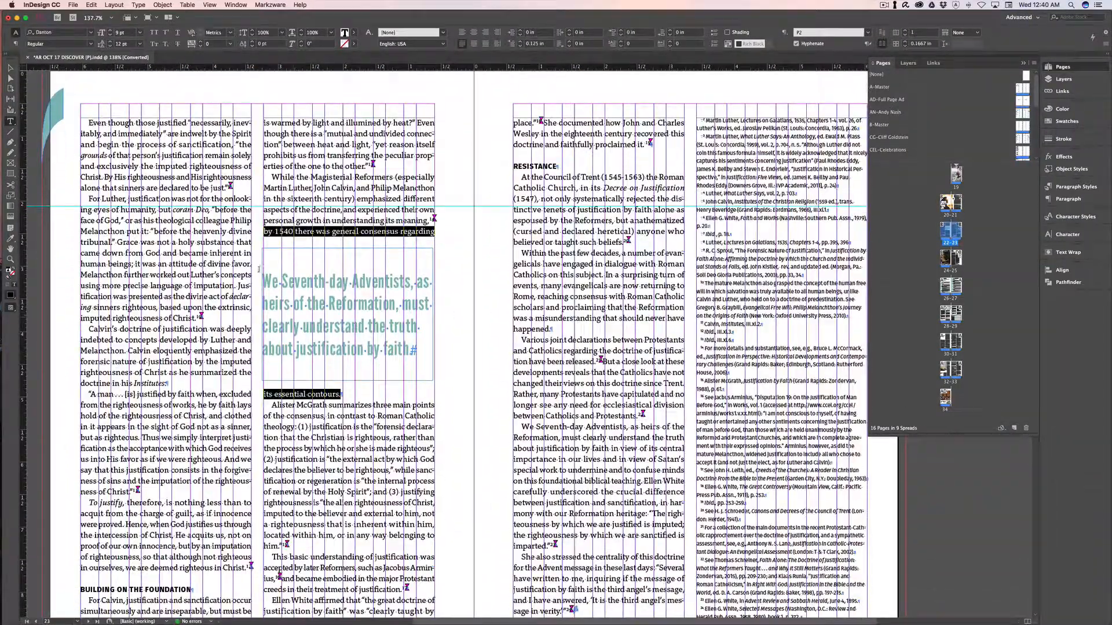
left_click(308, 303)
key("super+a")
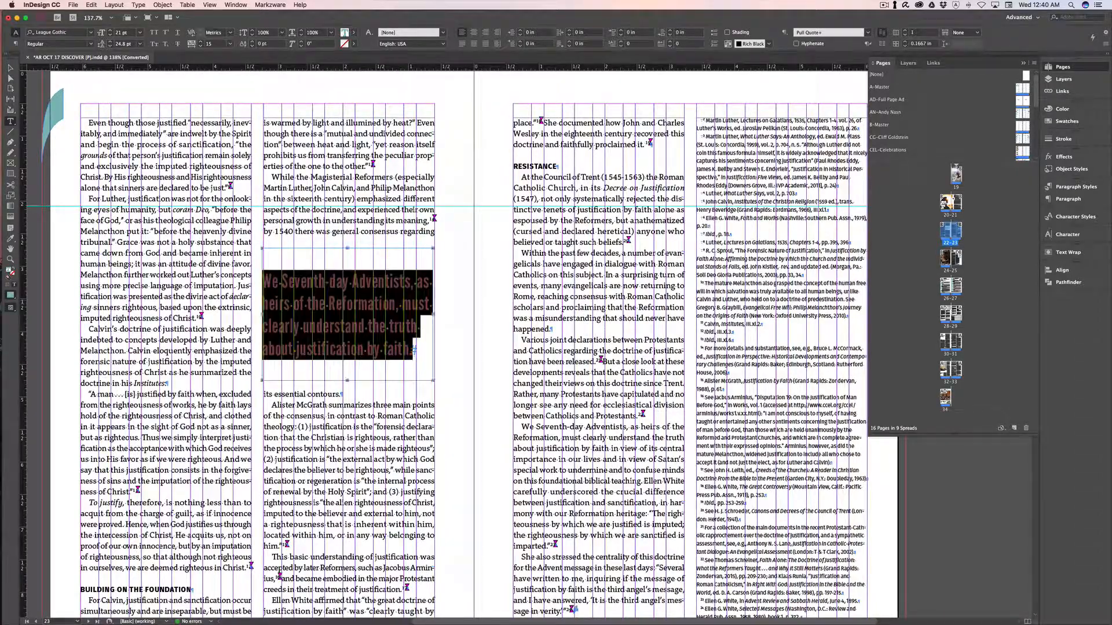
scroll(307, 303, "down", 20)
scroll(307, 303, "up", 12)
scroll(348, 312, "up", 4)
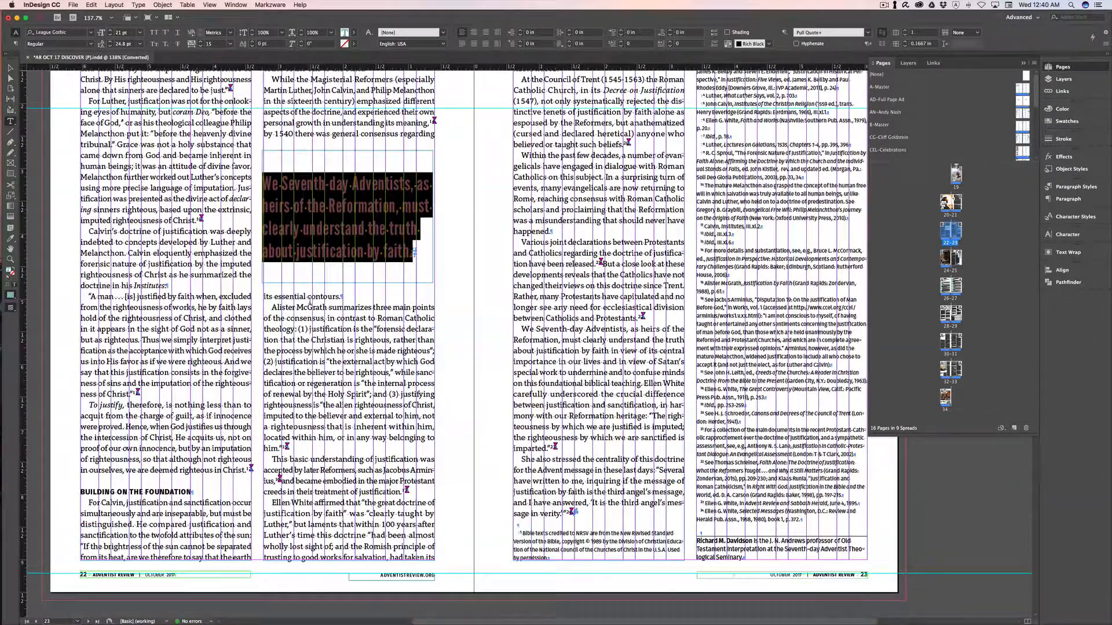
Back in Chrome's MODX editor, paste the pull quote in visual mode after the paragraph ending "its essential contours" and delete the stray CSS line.
key("super+Tab")
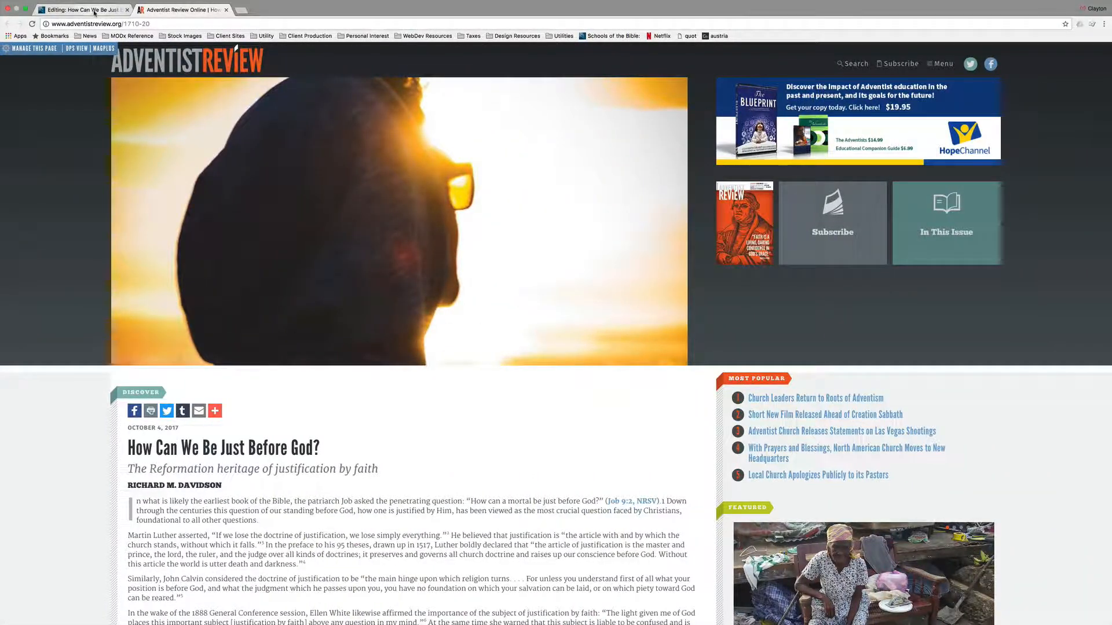
left_click(87, 10)
left_click(158, 325)
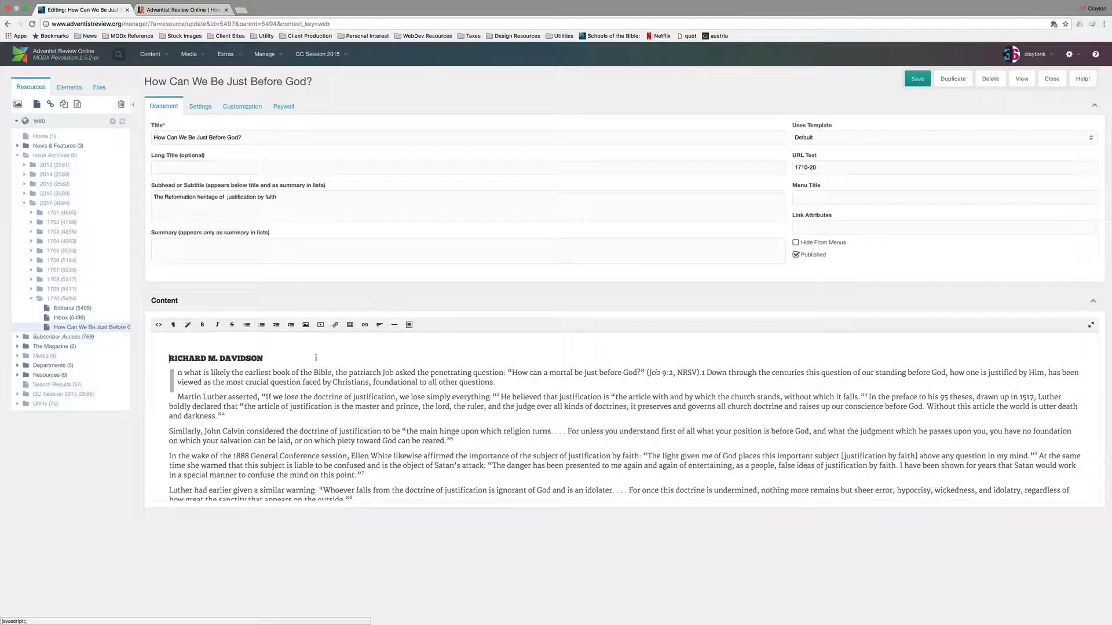
scroll(492, 472, "down", 10)
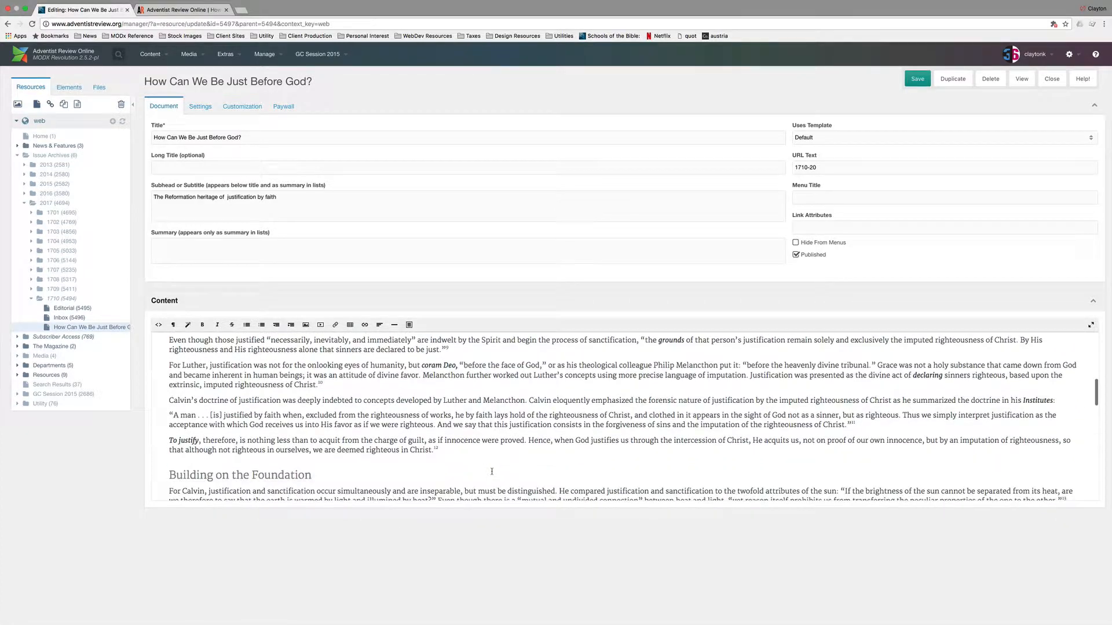
scroll(492, 472, "down", 5)
left_click(373, 382)
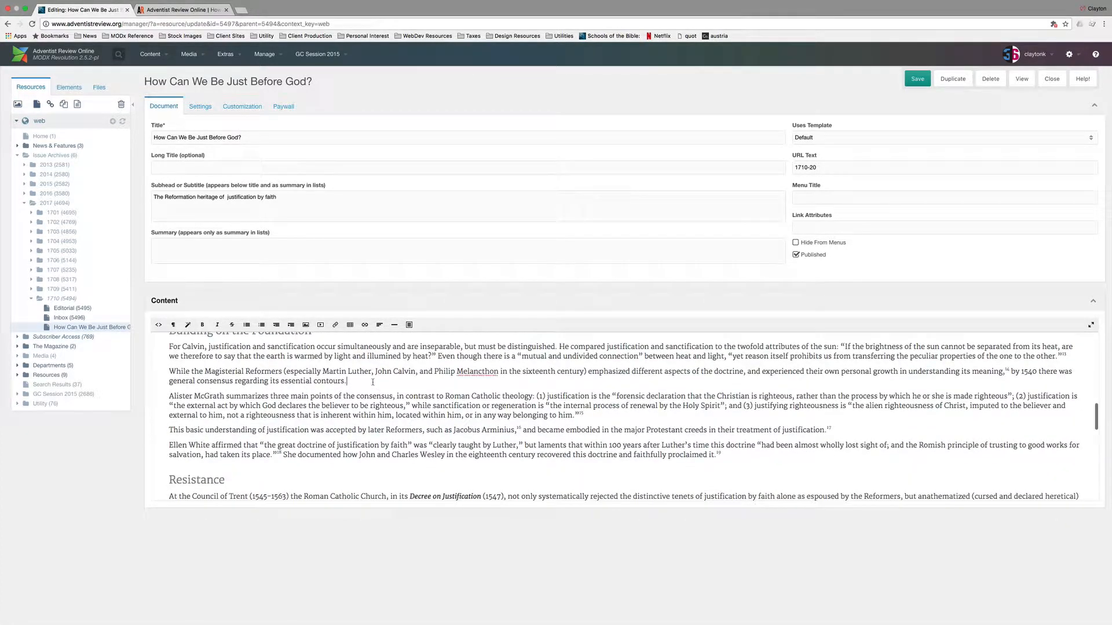
type("p.p1 {margin: 0.0px 0.0px 0.0px 0.0px; line-height: 18.8px; font: 21.0px 'League Gothic'; color: #82ddb4} span.s1 {letter-spacing: 0.3px} We Seventh-day Adventists, as heirs of the Reformation, must clearly understand the truth about justification by faith.")
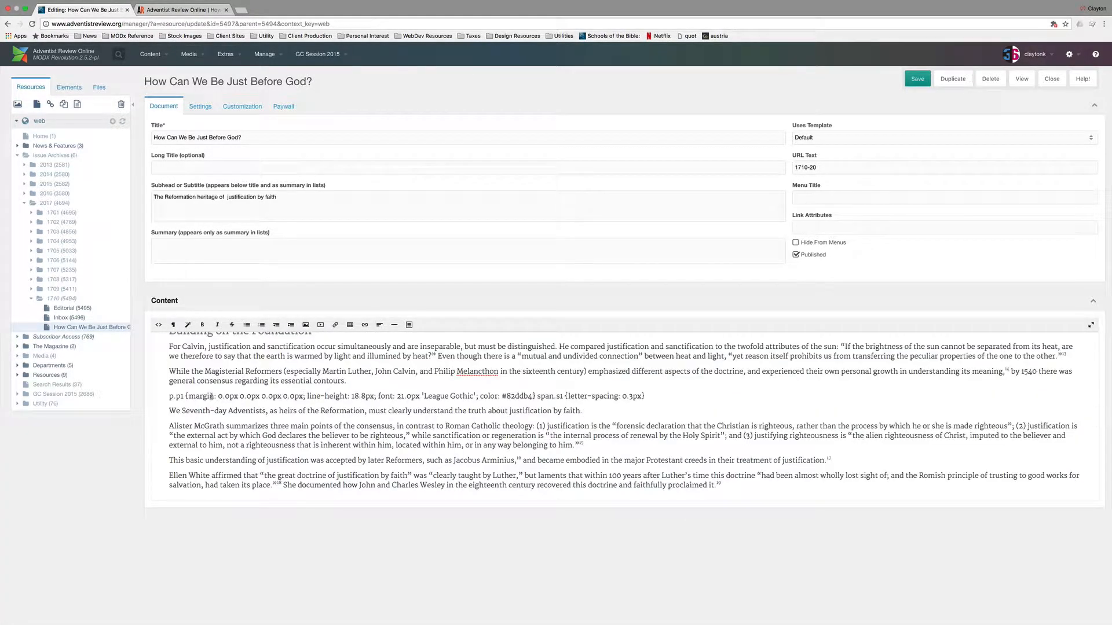
triple_click(211, 396)
key("BackSpace")
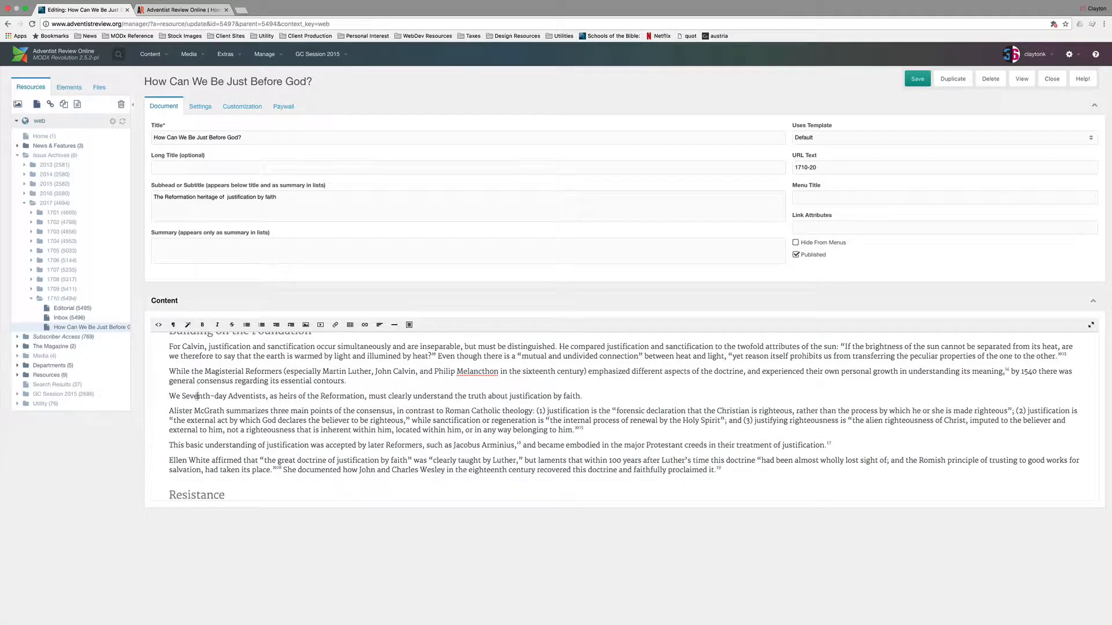
Apply the Blurb aligned right style to the pasted pull quote and save the article.
left_click(187, 325)
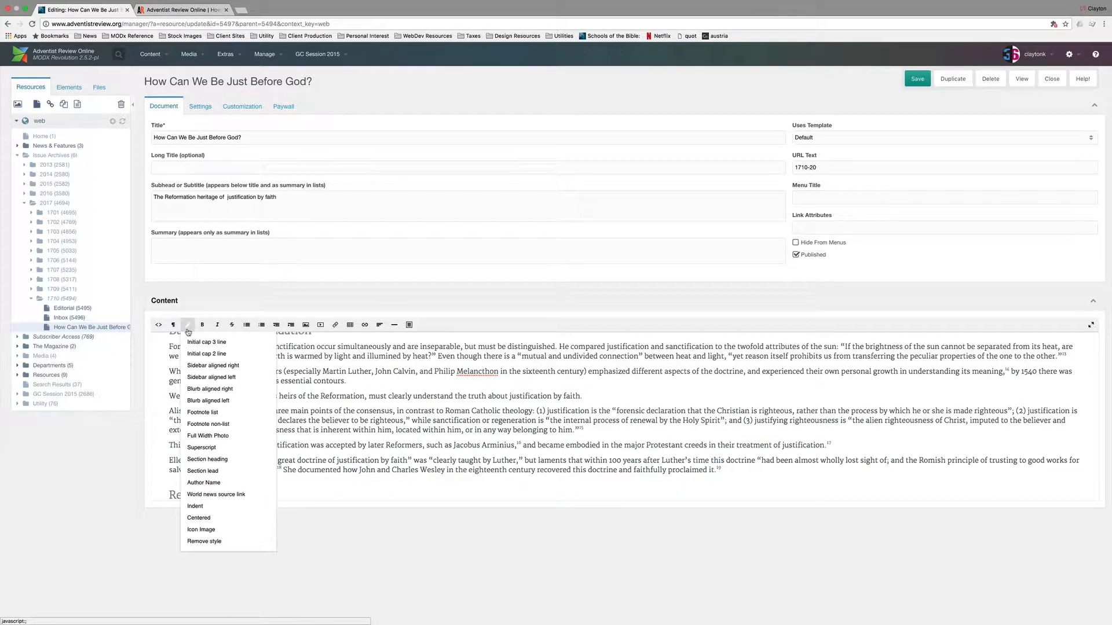
left_click(199, 389)
left_click(909, 81)
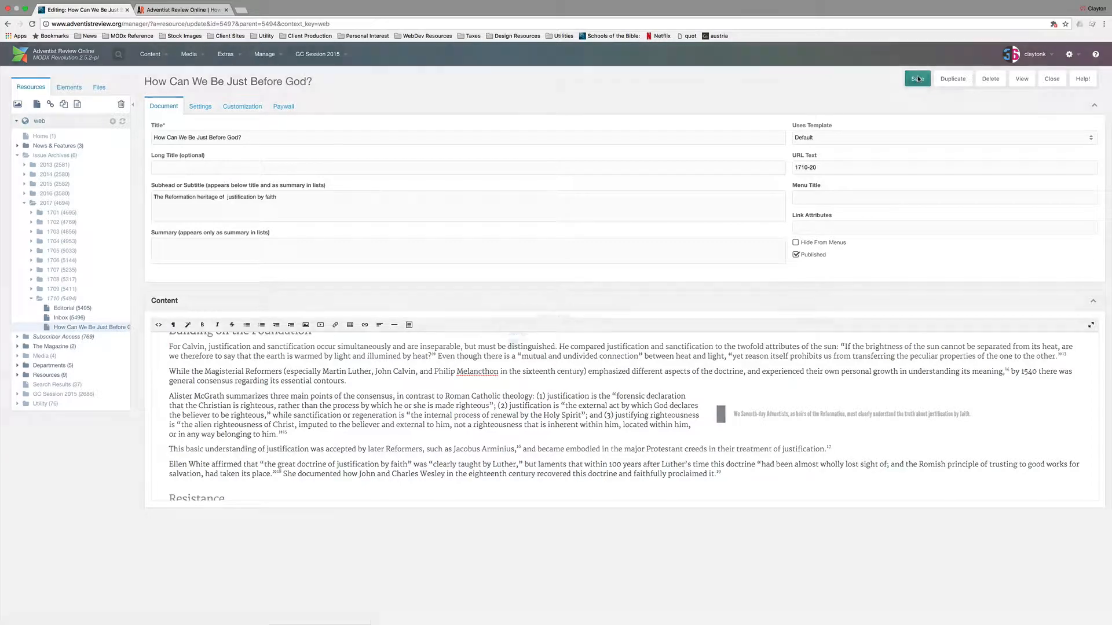
Reload the published article and check how the "We Seventh-day Adventists" pull quote displays under Building on the Foundation.
left_click(185, 10)
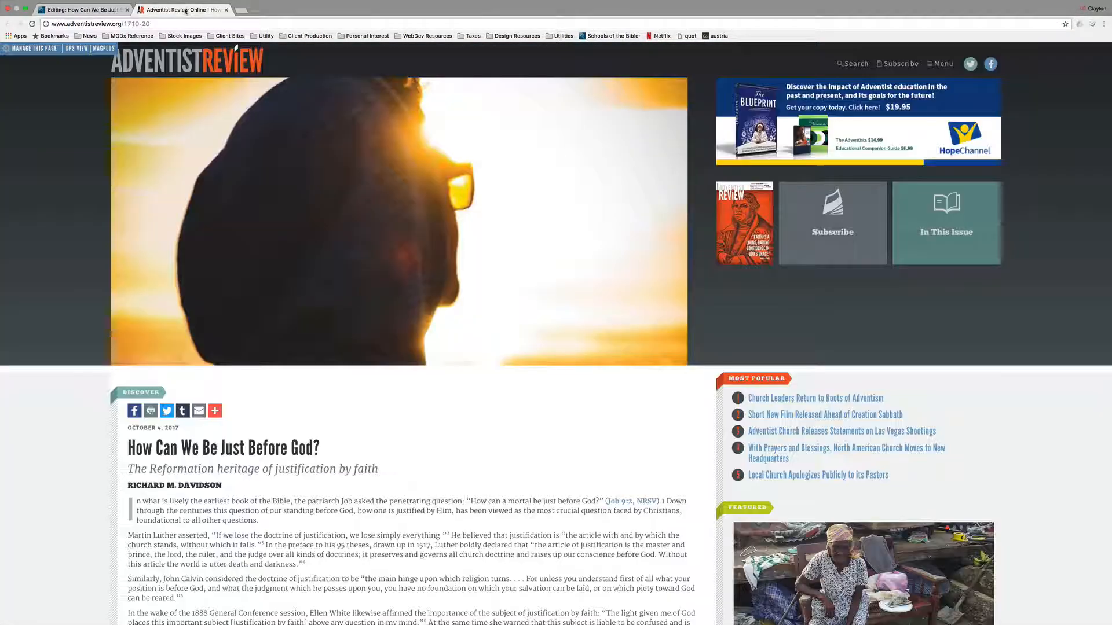
left_click(32, 24)
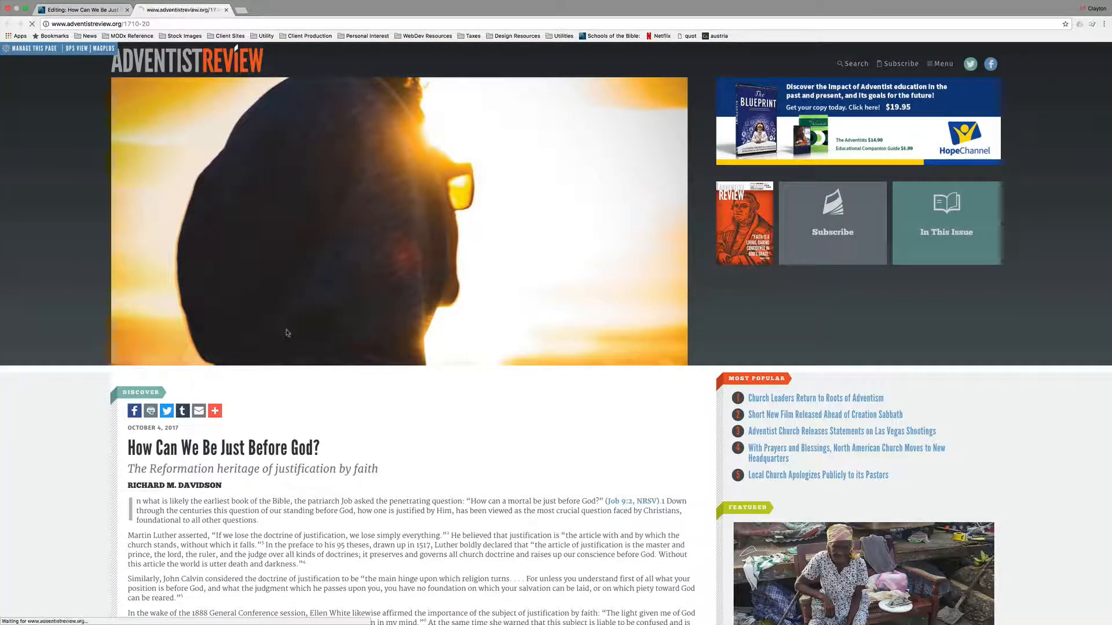
scroll(290, 334, "down", 1)
scroll(291, 333, "down", 6)
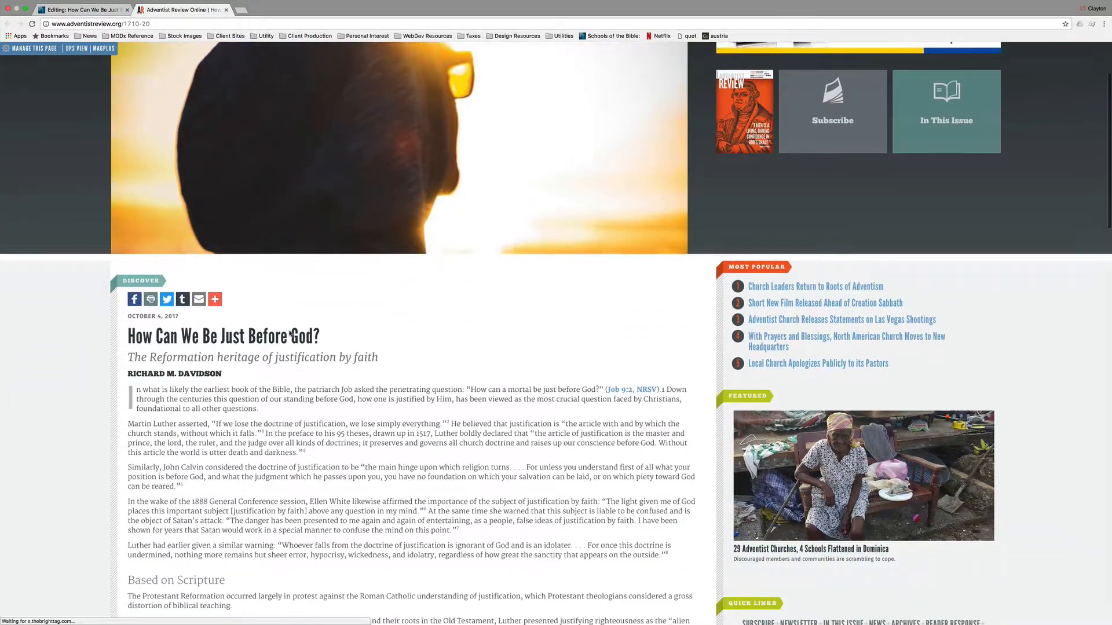
scroll(290, 334, "down", 9)
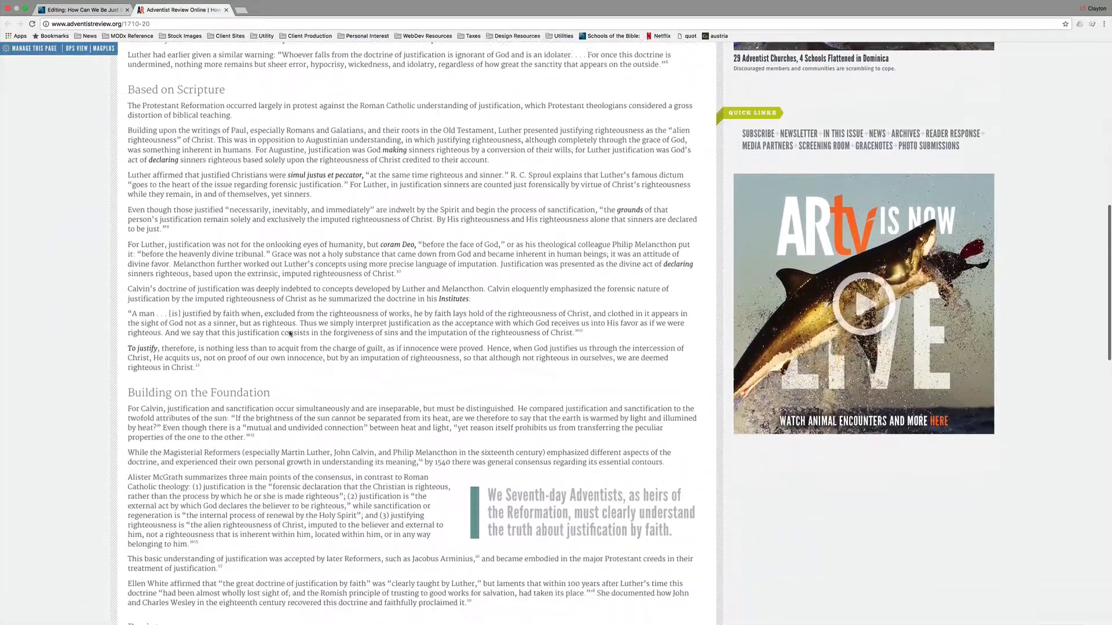
scroll(290, 332, "up", 15)
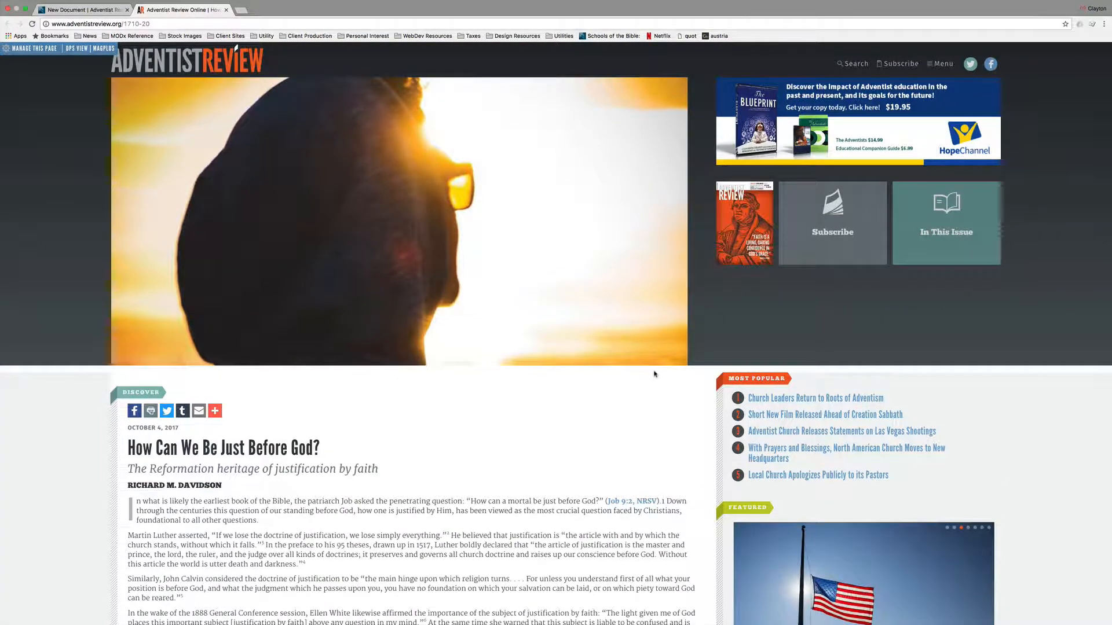
Switch to InDesign and show the Time Line of the Protestant Reformation spread in Preview mode, without frames and guides.
key("super+Tab")
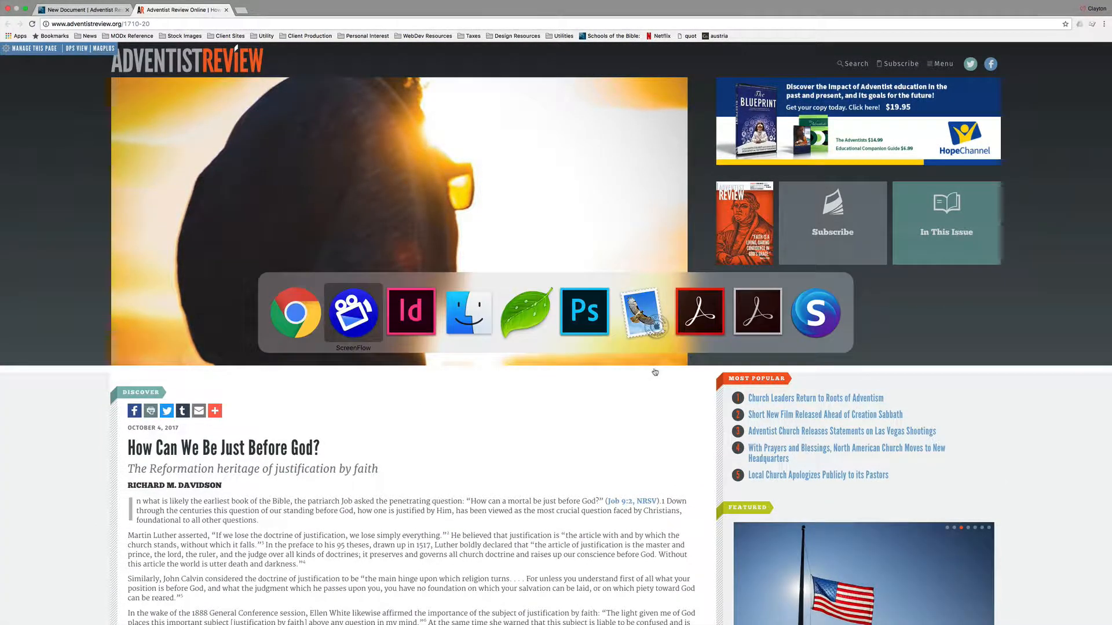
key("super+Tab")
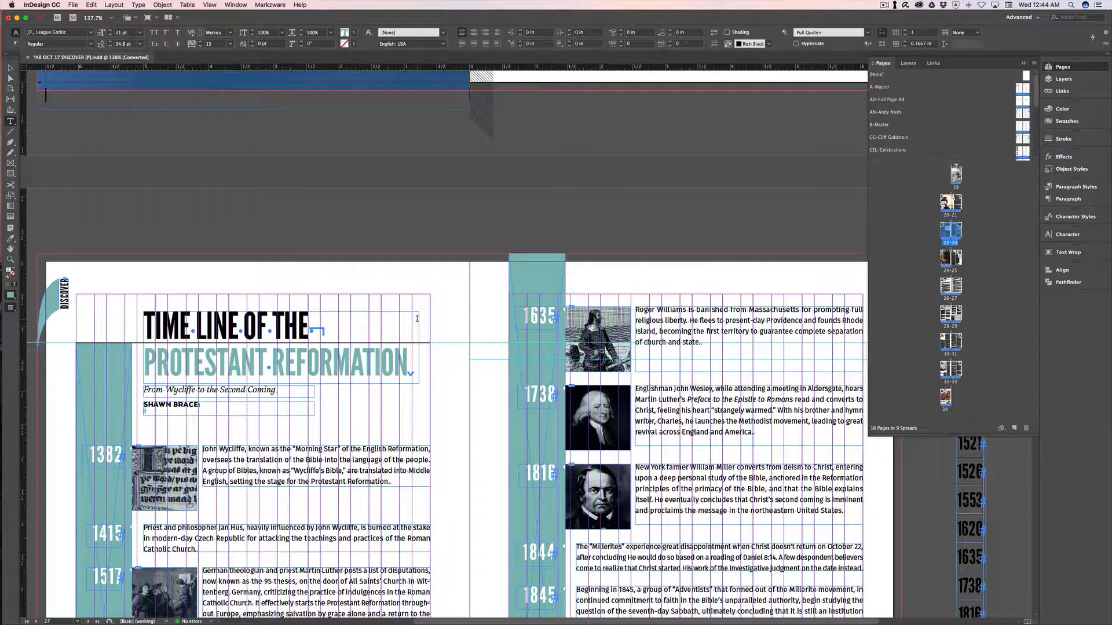
scroll(416, 318, "down", 6)
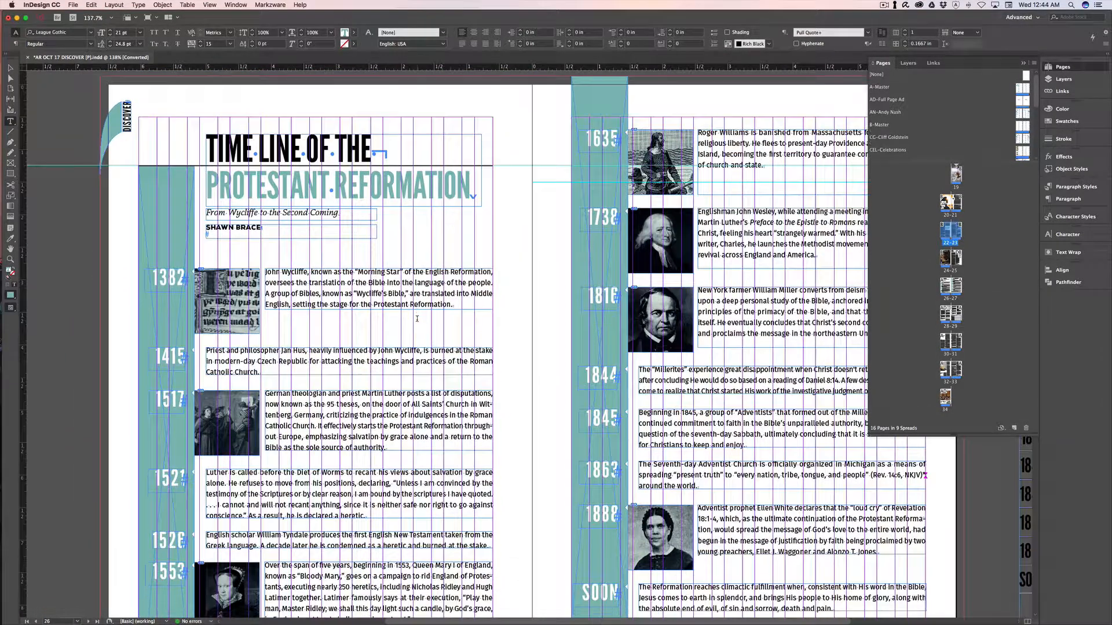
left_click(132, 328, "super")
key("w")
Examine the year headings, portraits and footnote layout of the Time Line of the Protestant Reformation spread on pages 26-27.
scroll(256, 329, "down", 2)
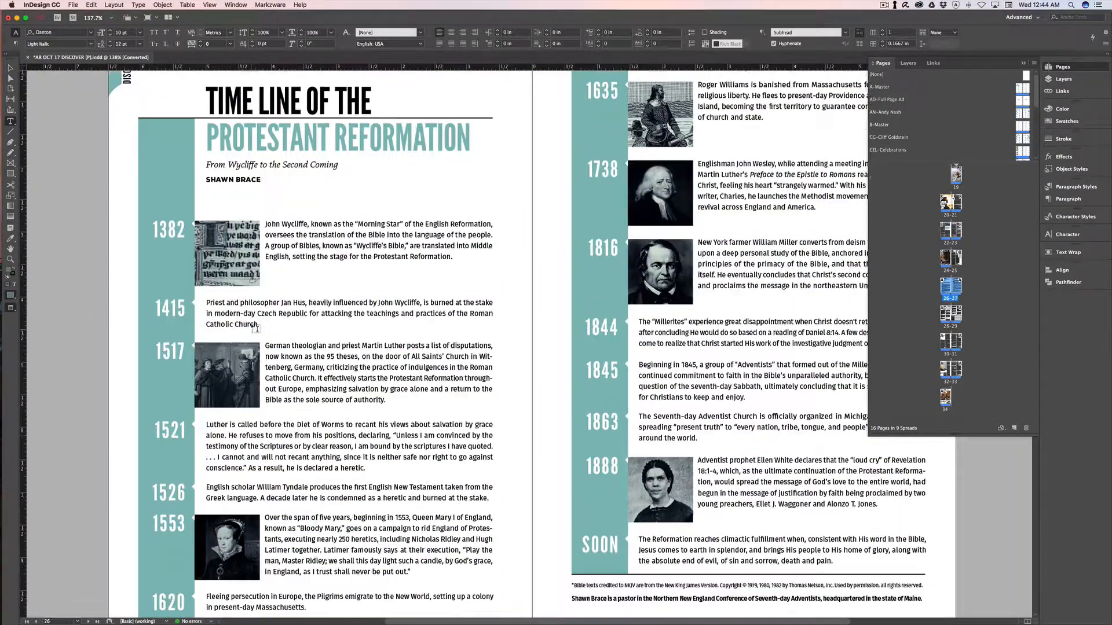
scroll(256, 328, "down", 2)
scroll(256, 328, "up", 10)
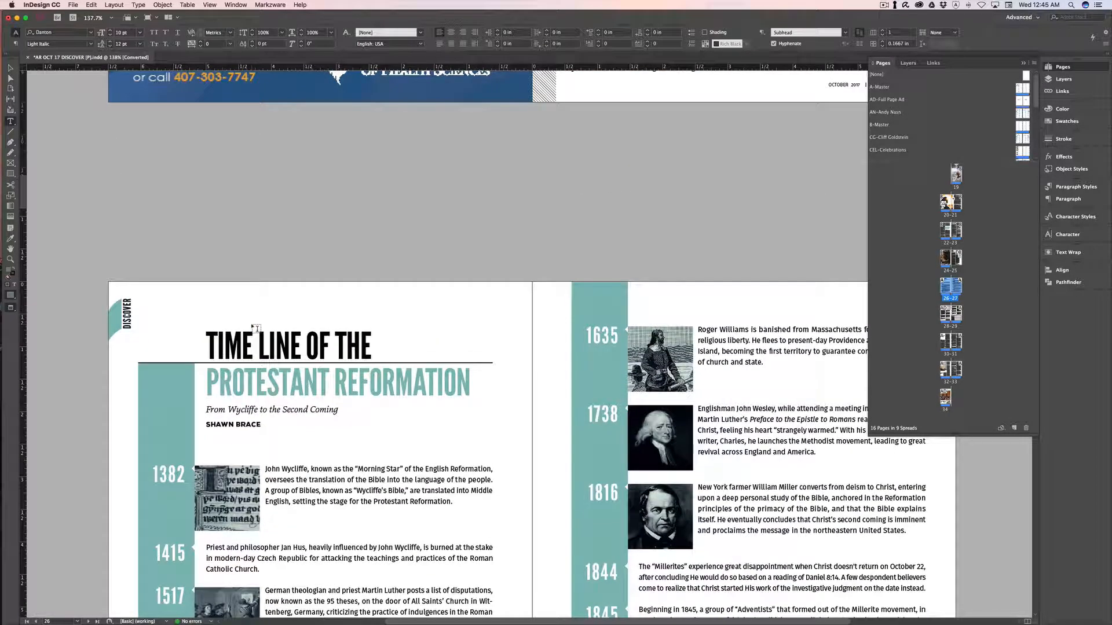
scroll(256, 328, "down", 3)
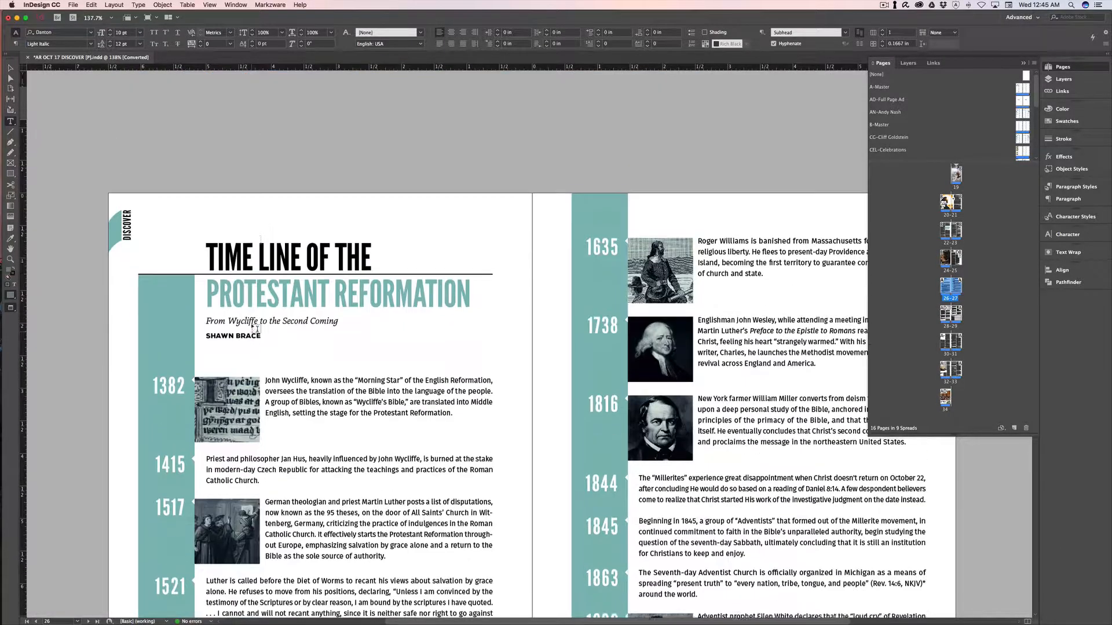
scroll(256, 328, "down", 3)
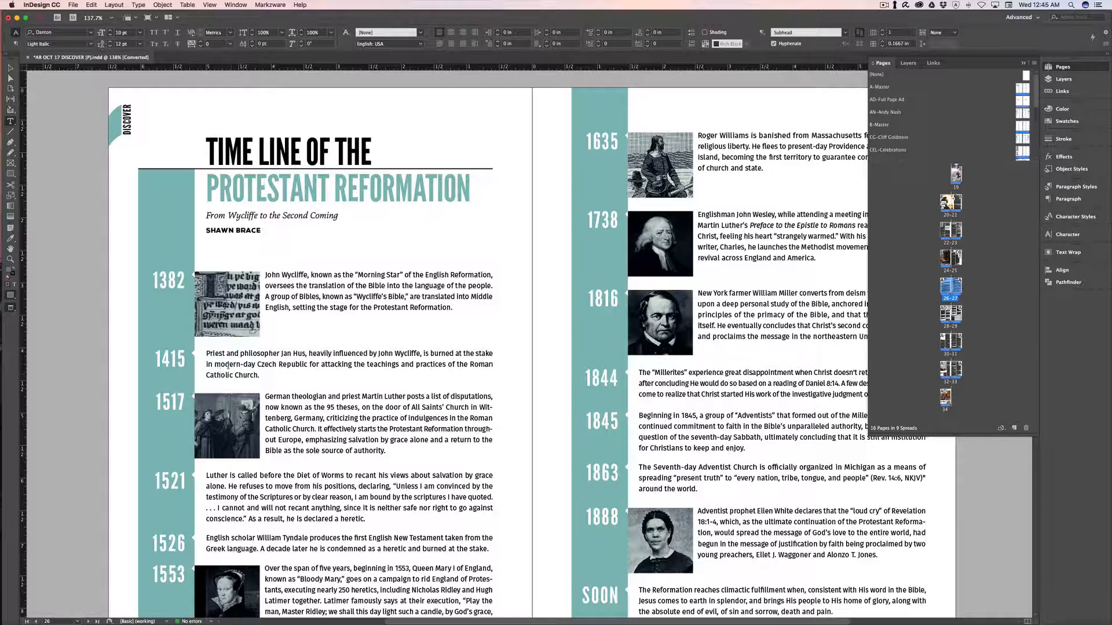
scroll(228, 366, "down", 3)
scroll(218, 463, "down", 2)
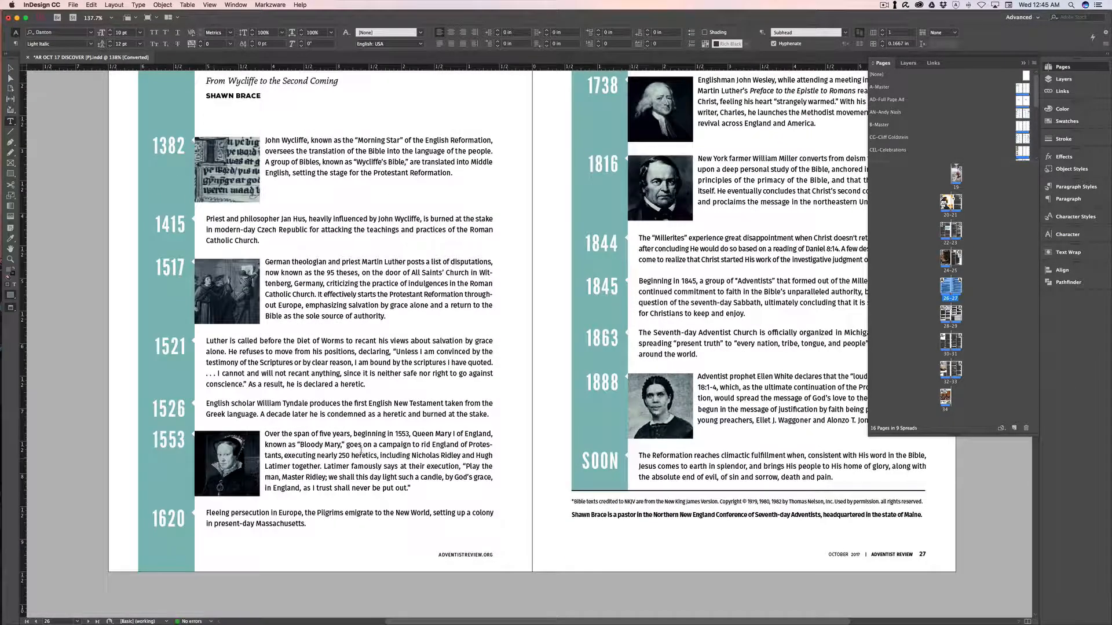
scroll(364, 451, "up", 5)
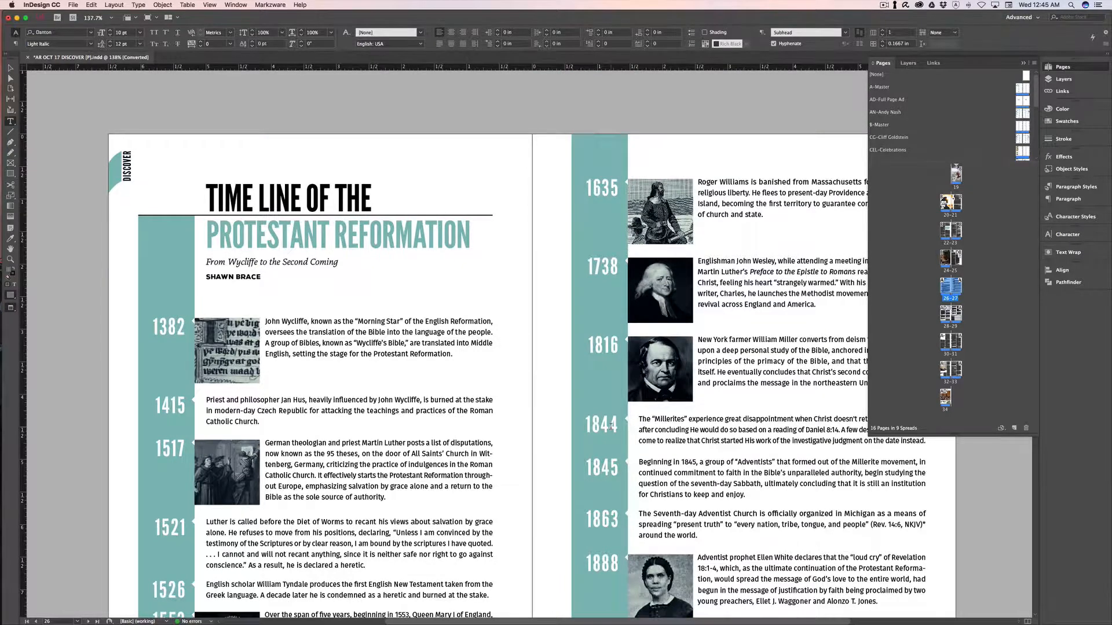
scroll(611, 425, "down", 2)
scroll(451, 409, "up", 2)
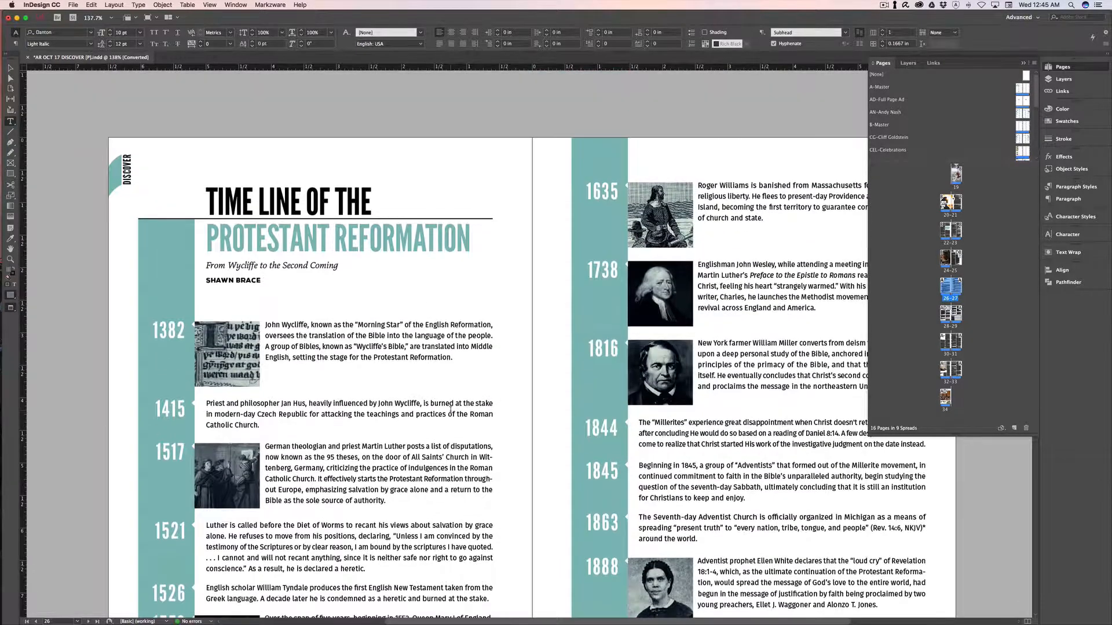
scroll(450, 409, "up", 10)
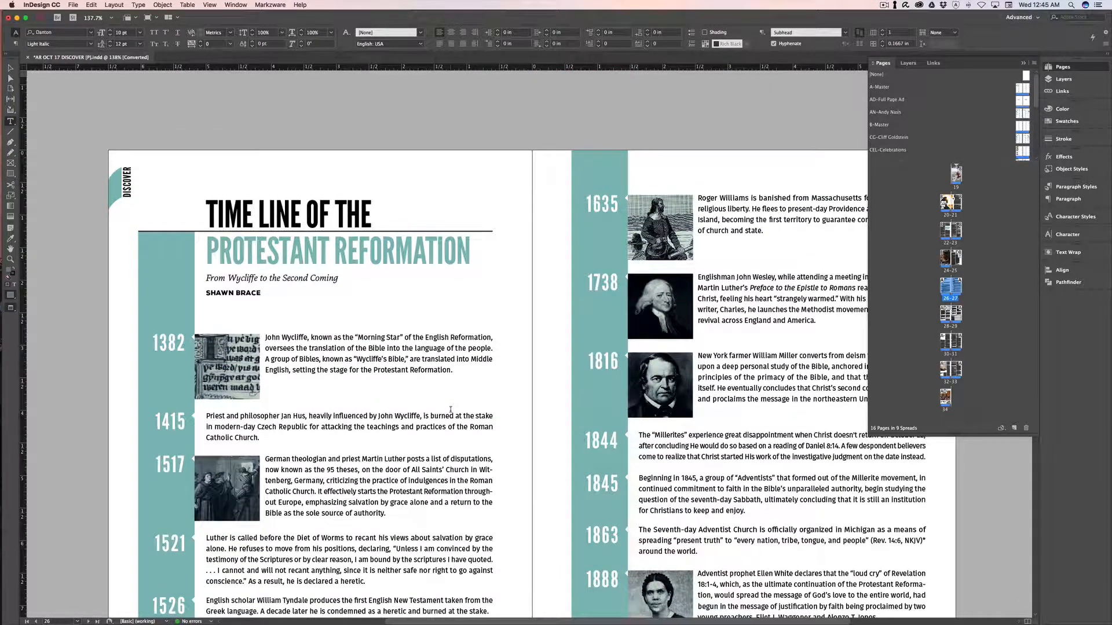
Look through the issue's other Discover articles, from Luther's Strength: Focus and Before or After? to Justice and Injustice, comparing their layouts.
scroll(450, 409, "up", 5)
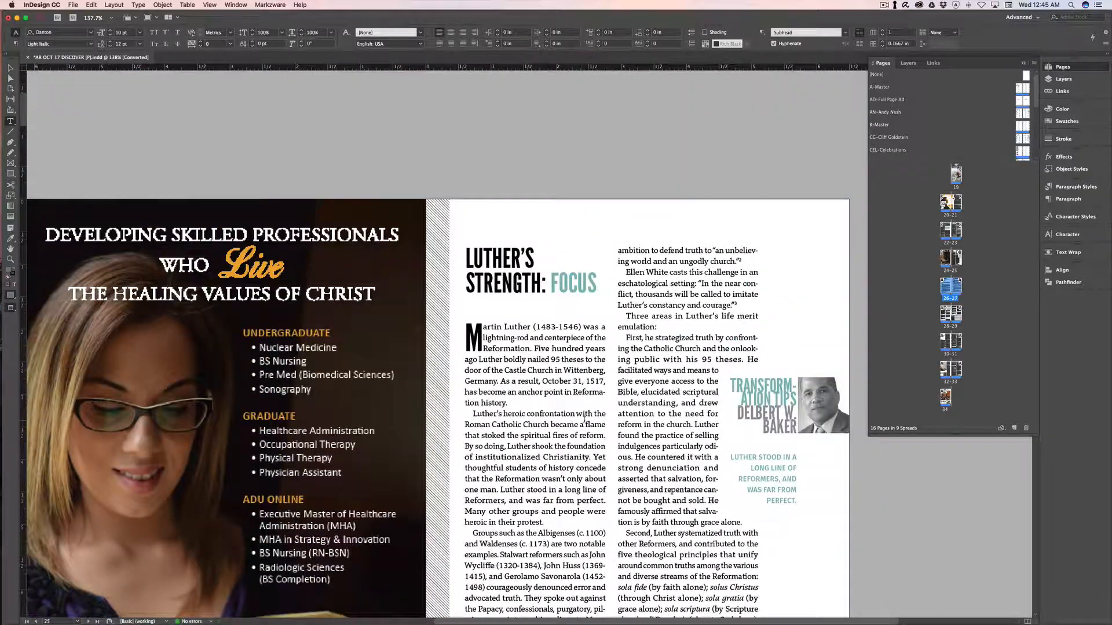
scroll(584, 420, "down", 11)
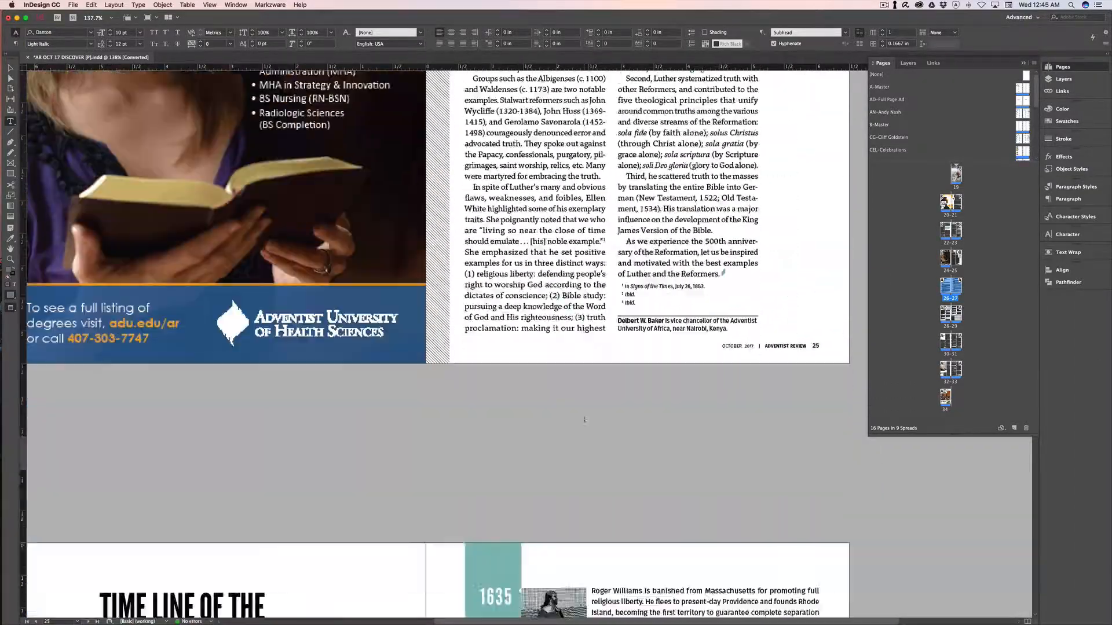
scroll(584, 419, "down", 20)
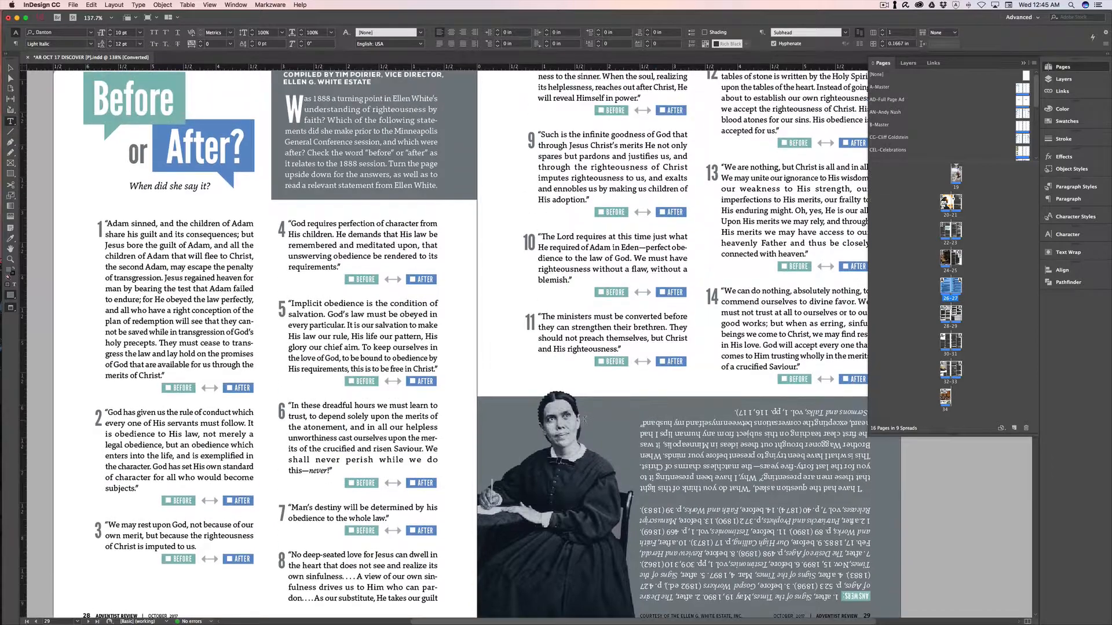
scroll(584, 418, "up", 2)
scroll(345, 368, "down", 1)
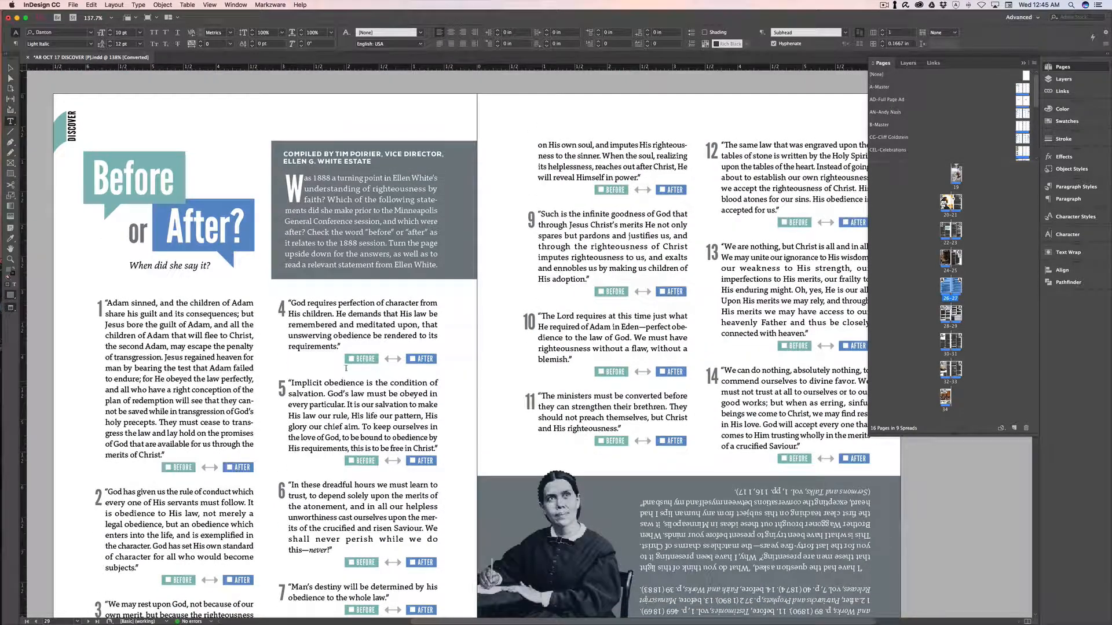
scroll(426, 363, "down", 2)
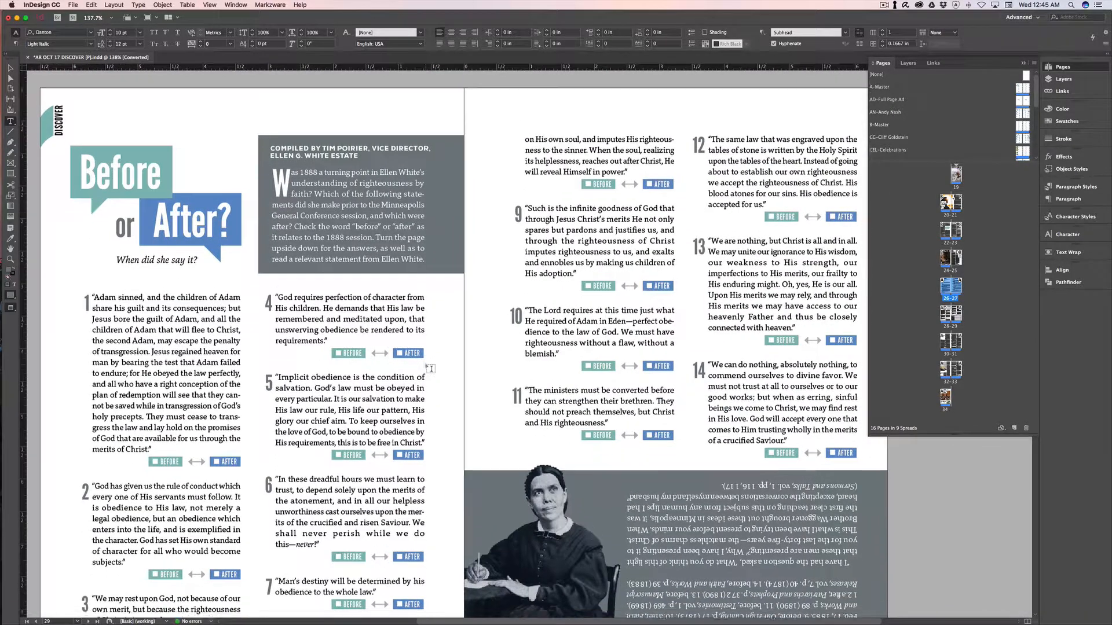
scroll(430, 369, "down", 1)
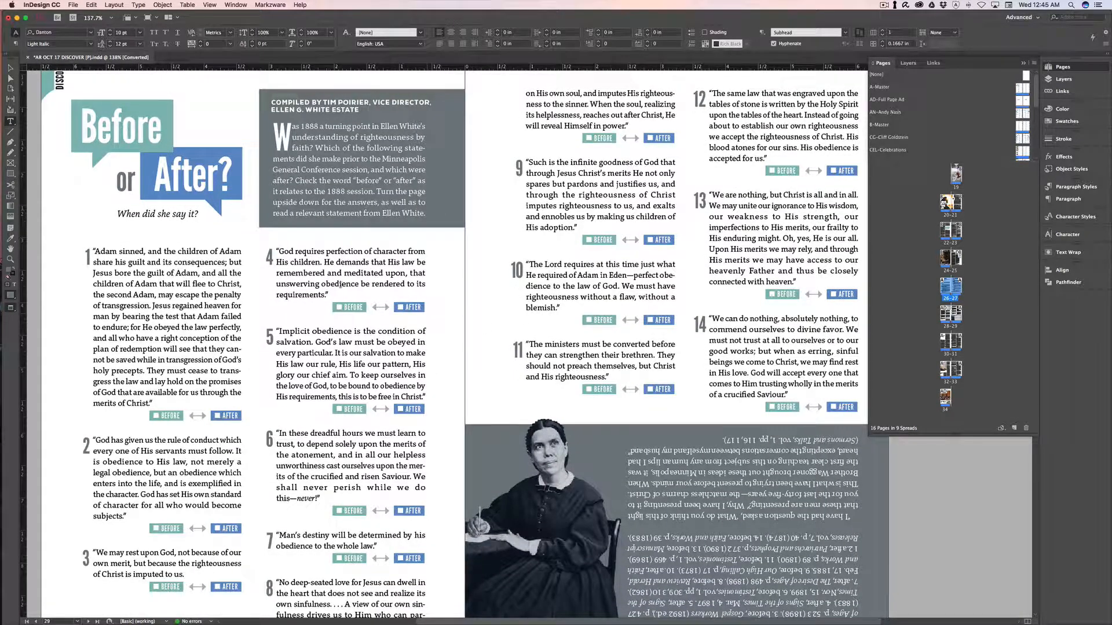
scroll(301, 275, "down", 1)
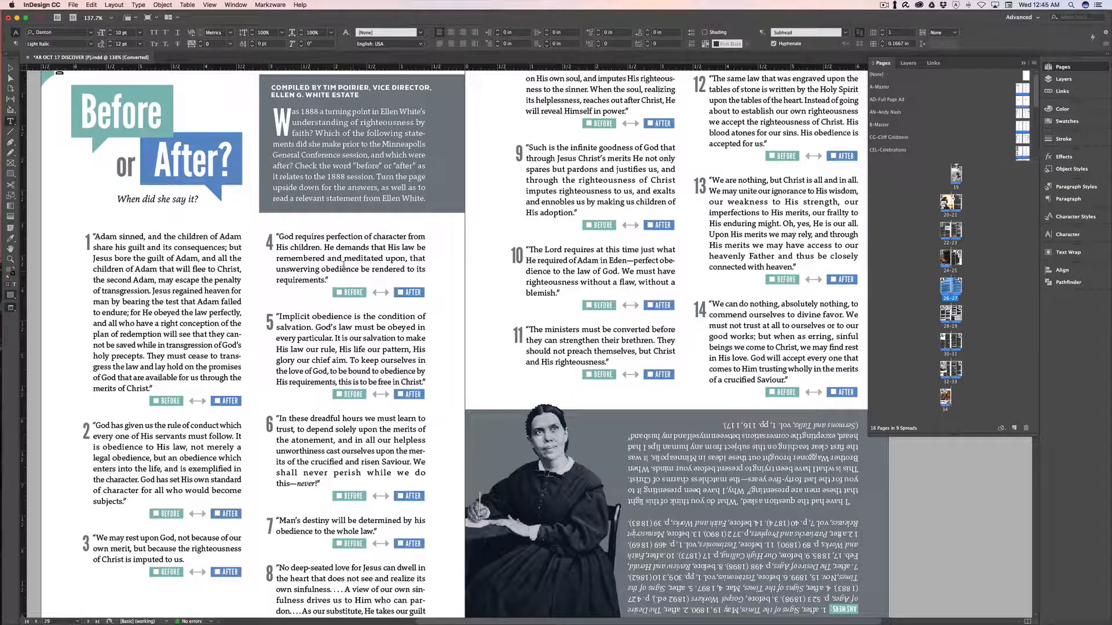
scroll(339, 264, "down", 2)
scroll(338, 264, "down", 20)
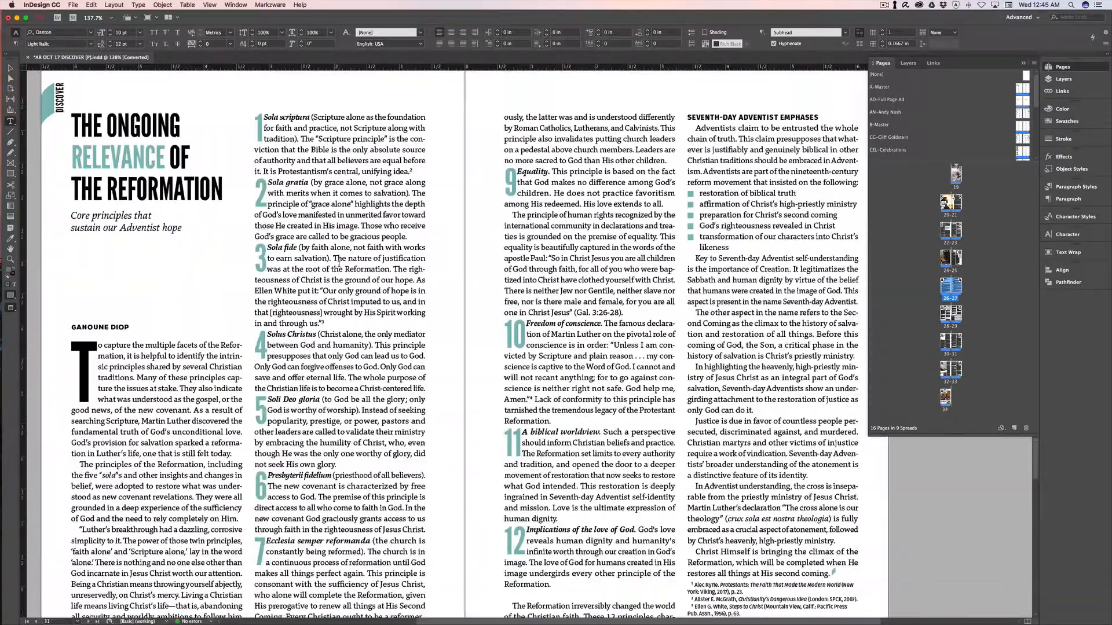
scroll(339, 264, "down", 20)
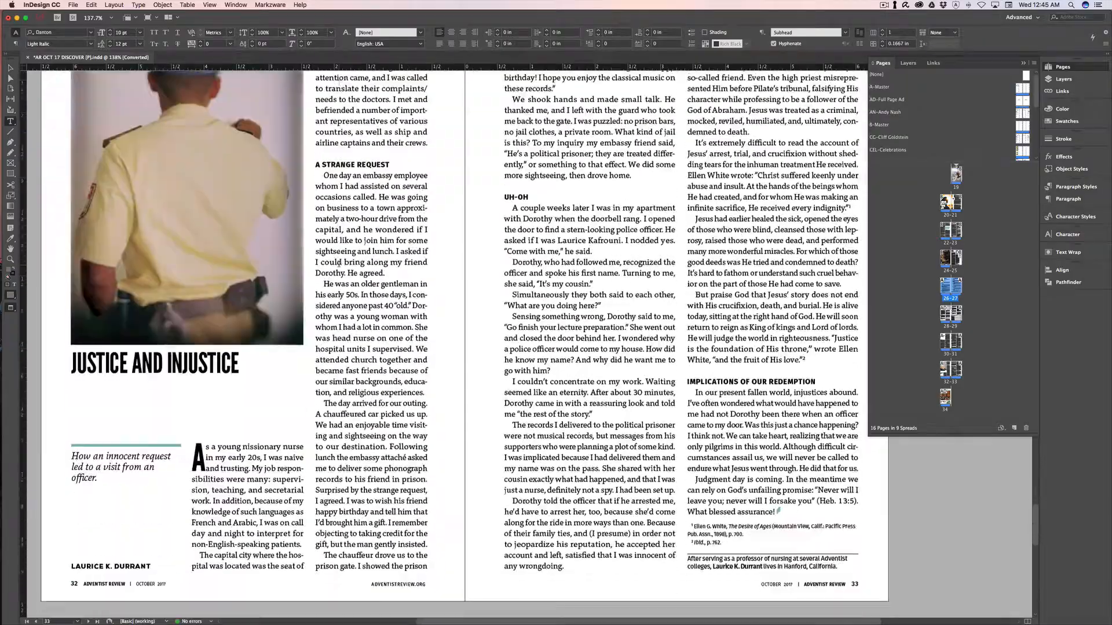
scroll(339, 265, "up", 20)
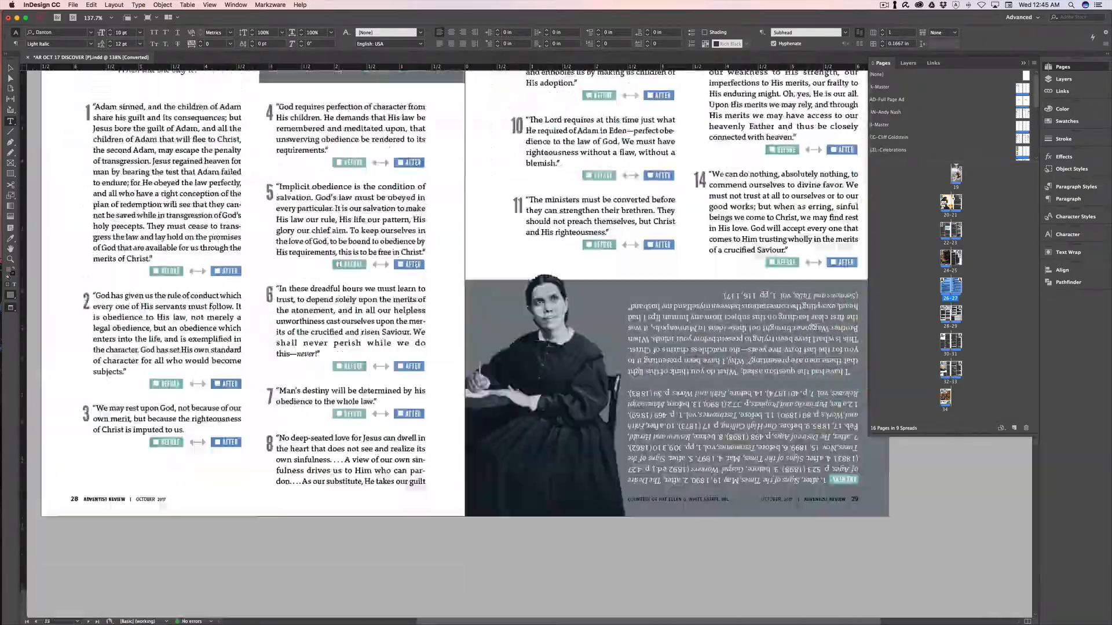
scroll(339, 265, "up", 10)
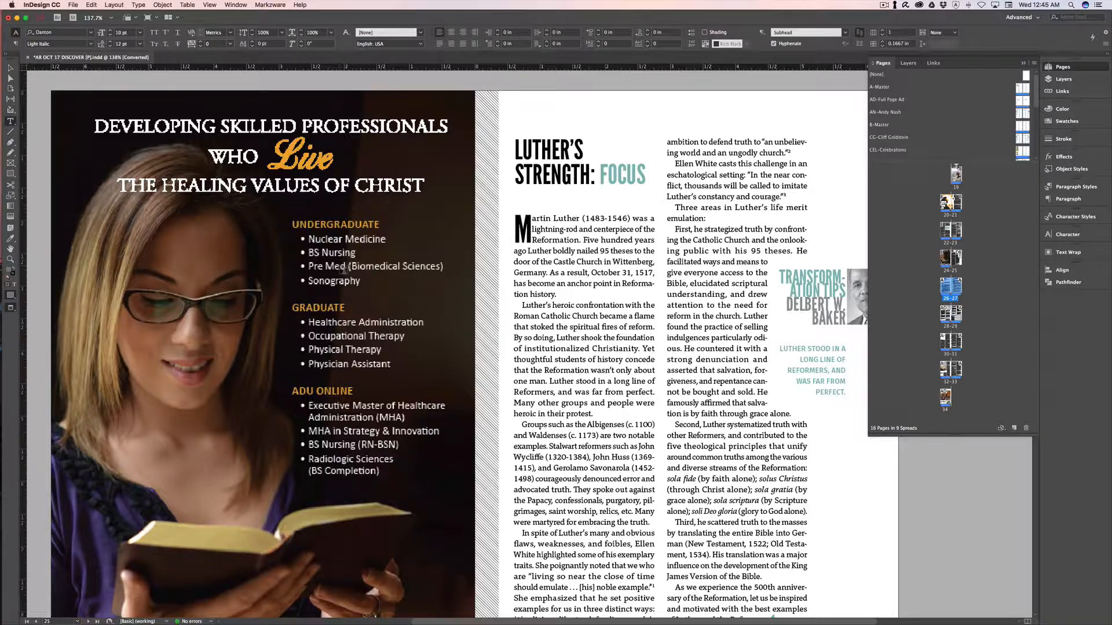
scroll(338, 264, "up", 10)
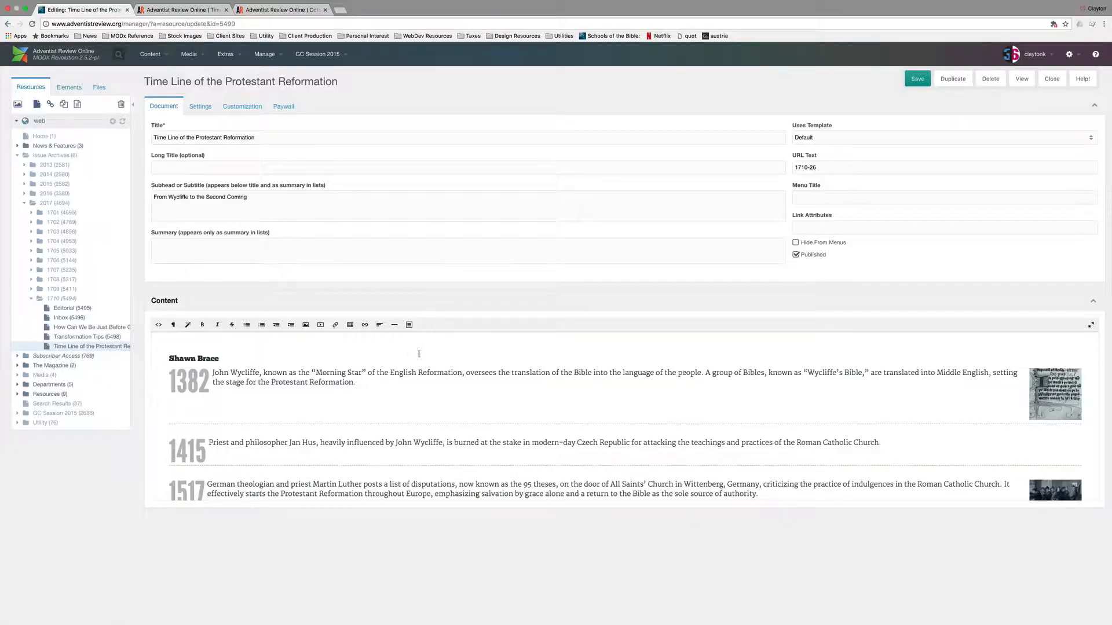
In Chrome's MODX editor, examine the year styling, images and dividing lines in the Time Line of the Protestant Reformation article.
scroll(265, 385, "down", 5)
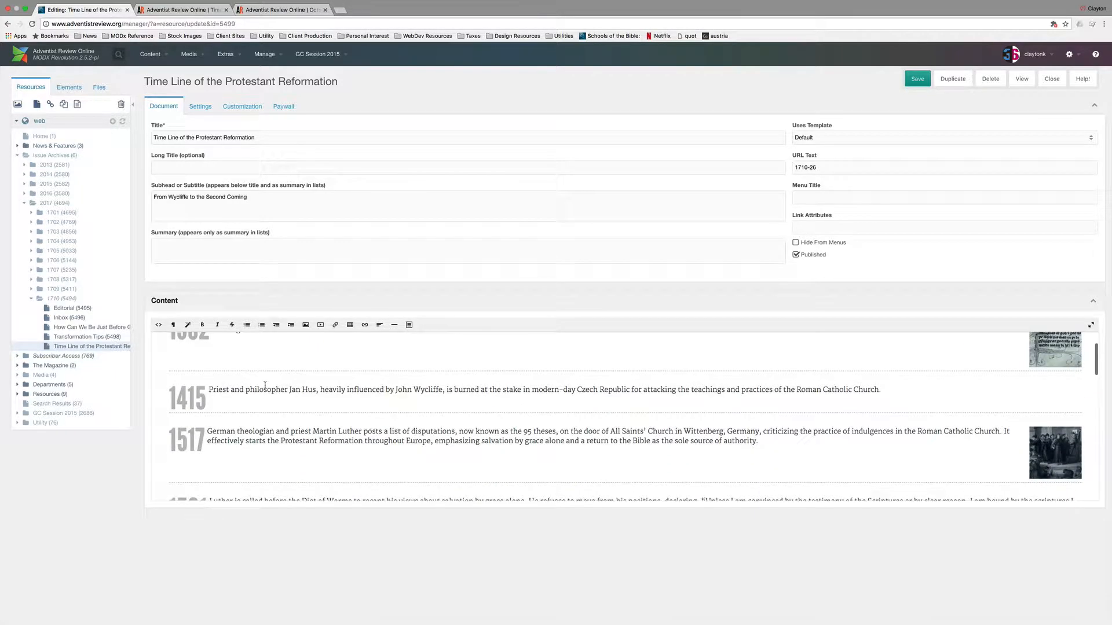
scroll(264, 385, "up", 4)
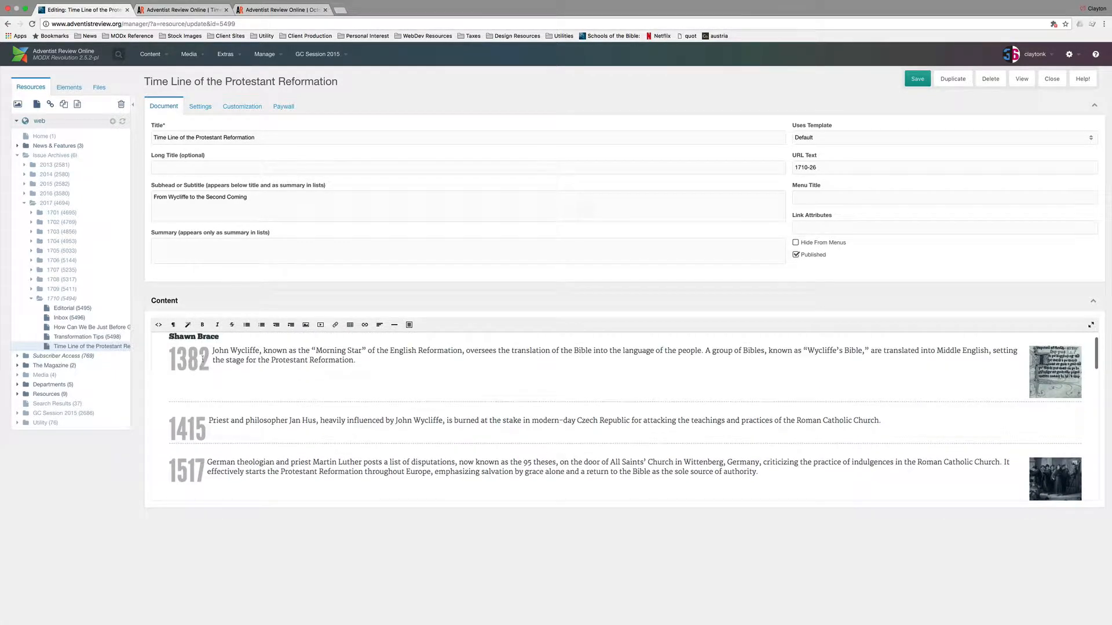
left_click(188, 325)
left_click(212, 353)
scroll(933, 377, "down", 6)
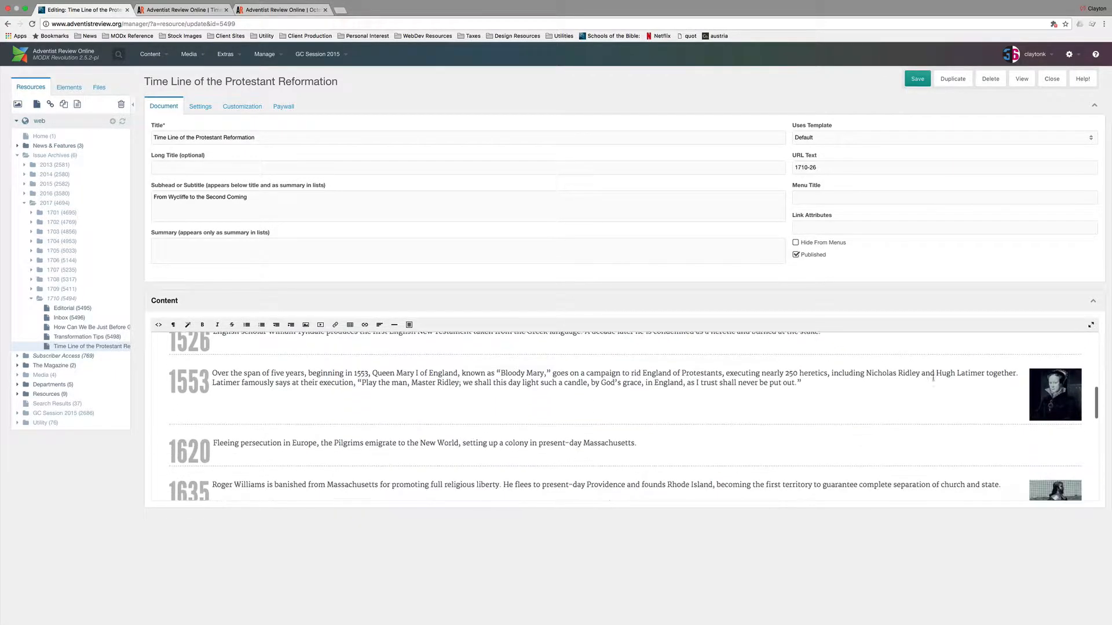
scroll(932, 377, "down", 5)
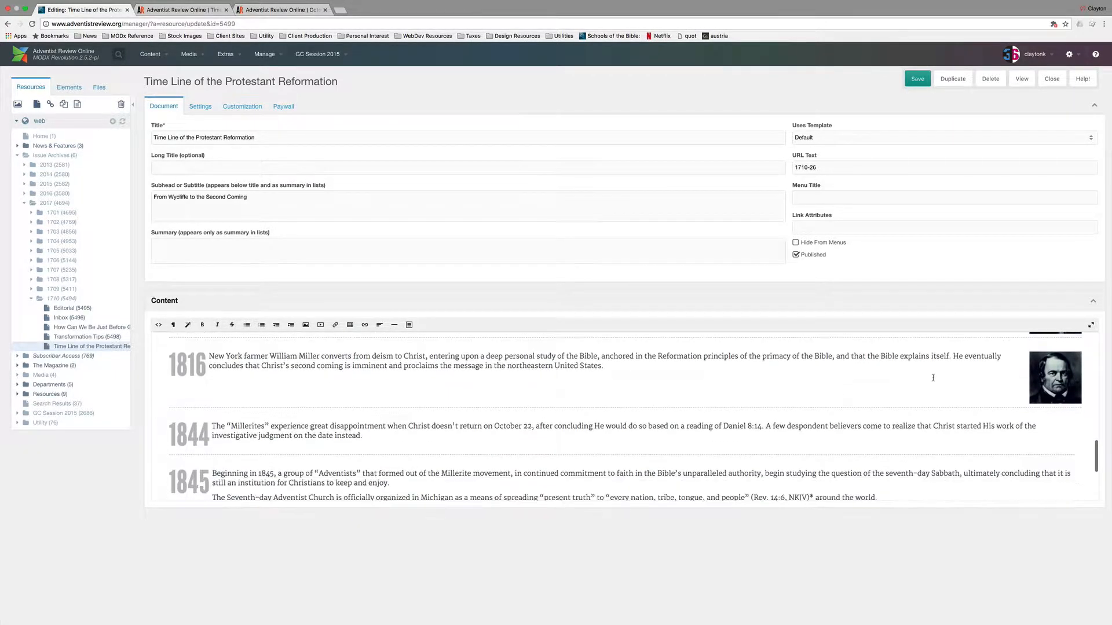
Insert a horizontal rule between the 1845 entry and the paragraph beginning "The Seventh-day Adventist Church is officially organized".
scroll(933, 378, "down", 3)
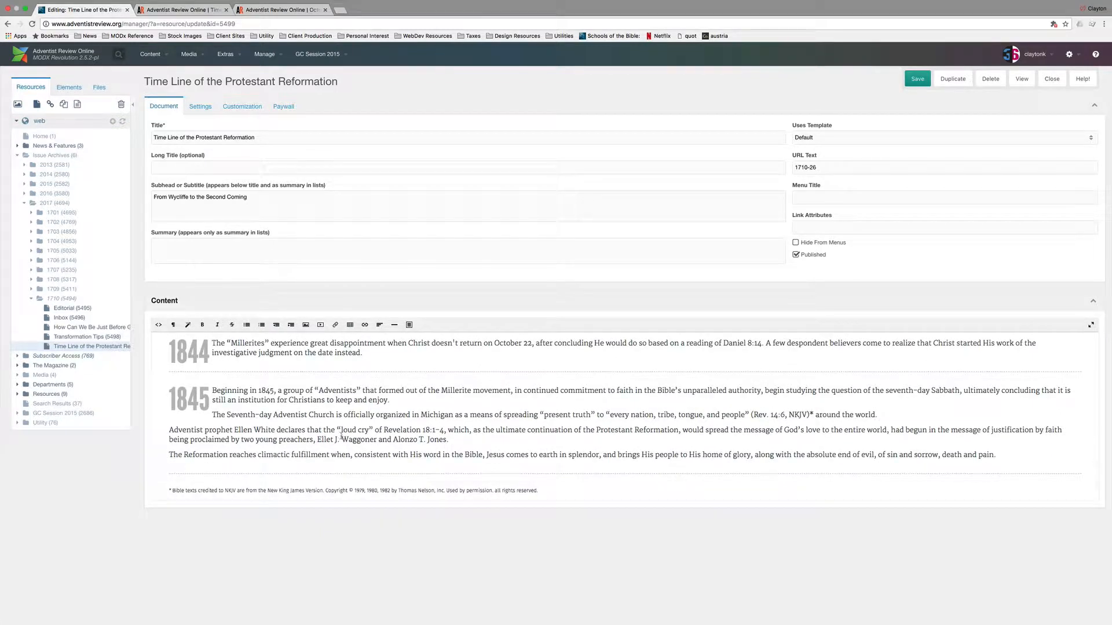
scroll(215, 371, "up", 1)
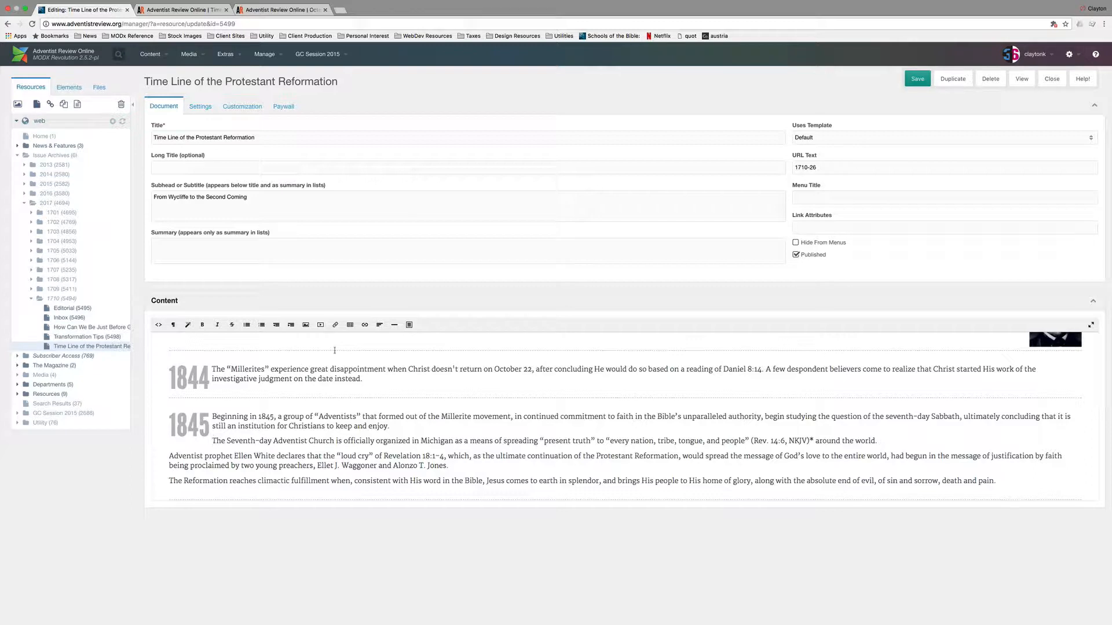
left_click(394, 324)
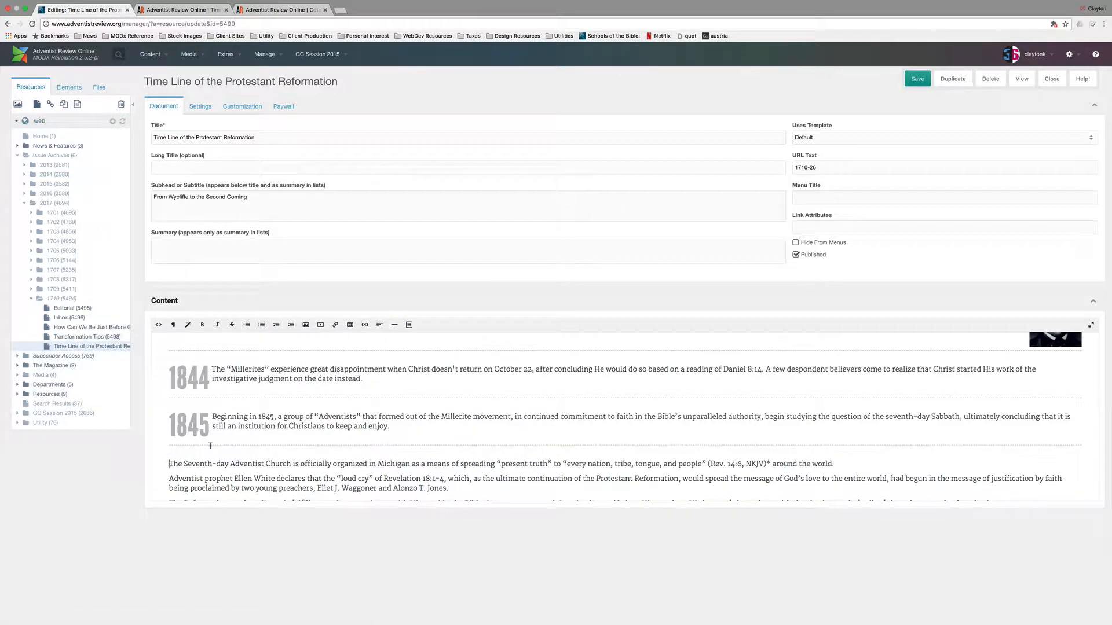
Add the year 1863 before "The Seventh-day Adventist Church is officially organized" and style it as Initial cap 3 line.
type("186")
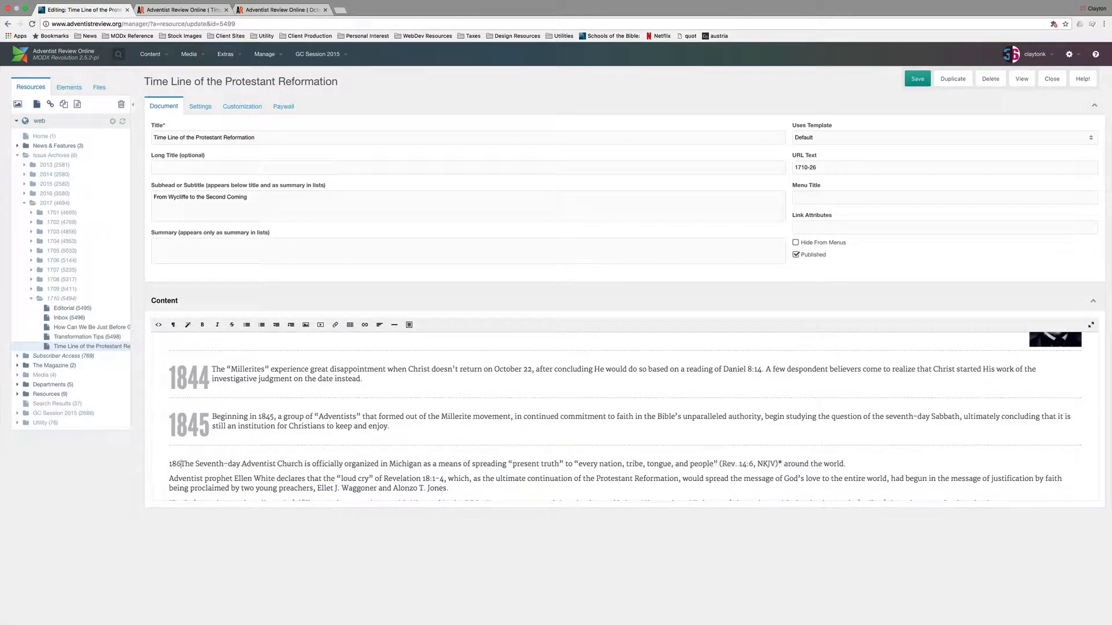
type("3")
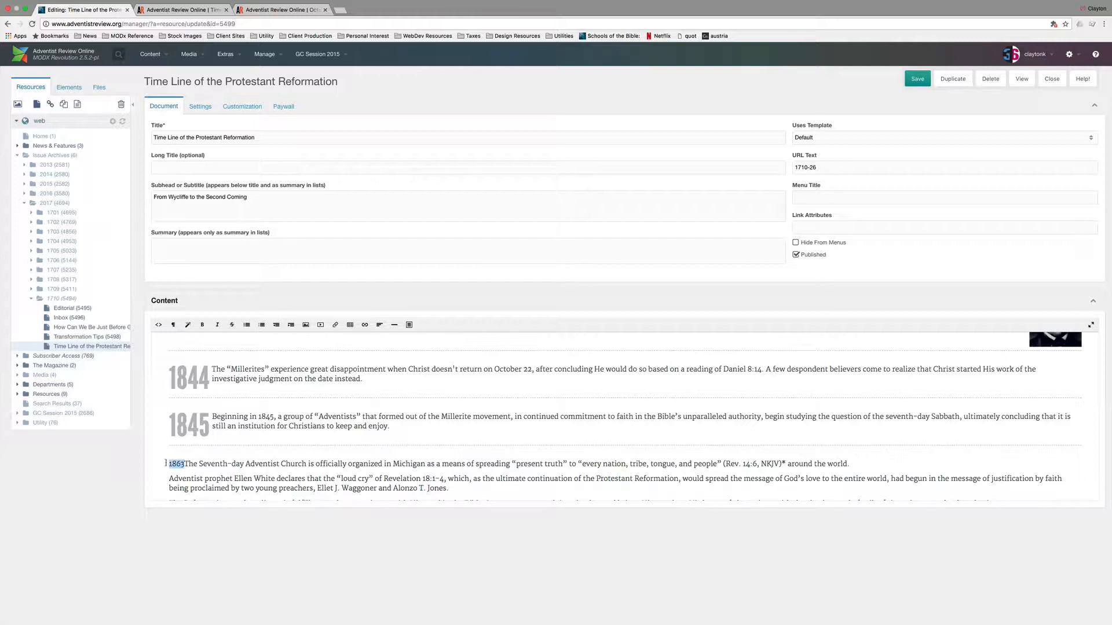
left_click(187, 325)
left_click(197, 343)
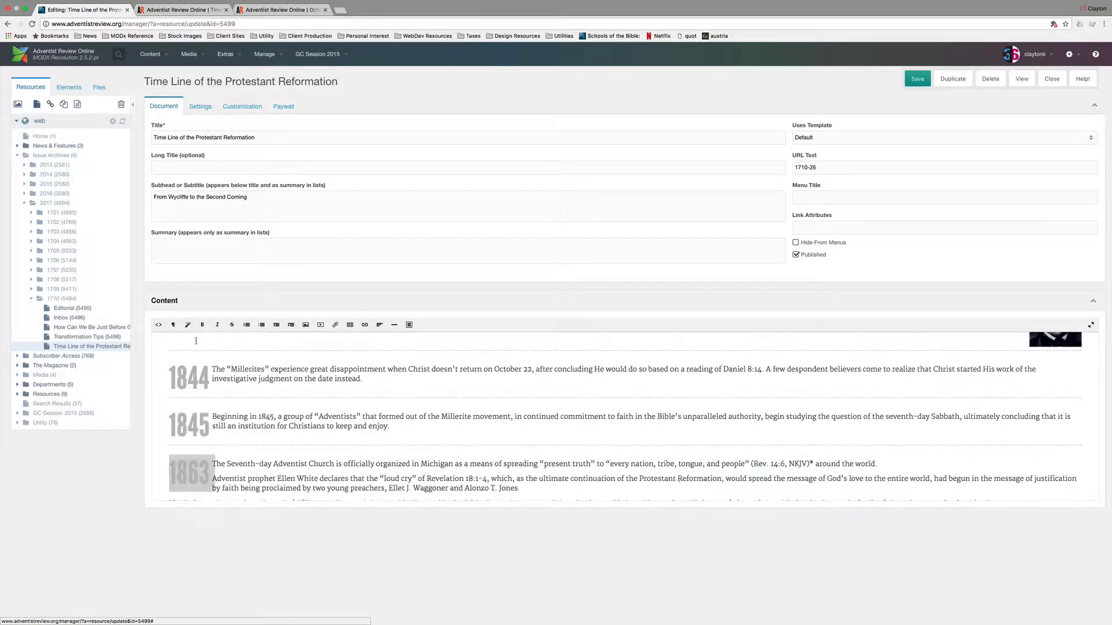
Insert a horizontal rule between the 1863 entry and the paragraph beginning "Adventist prophet Ellen White declares".
scroll(213, 458, "down", 1)
left_click(213, 460)
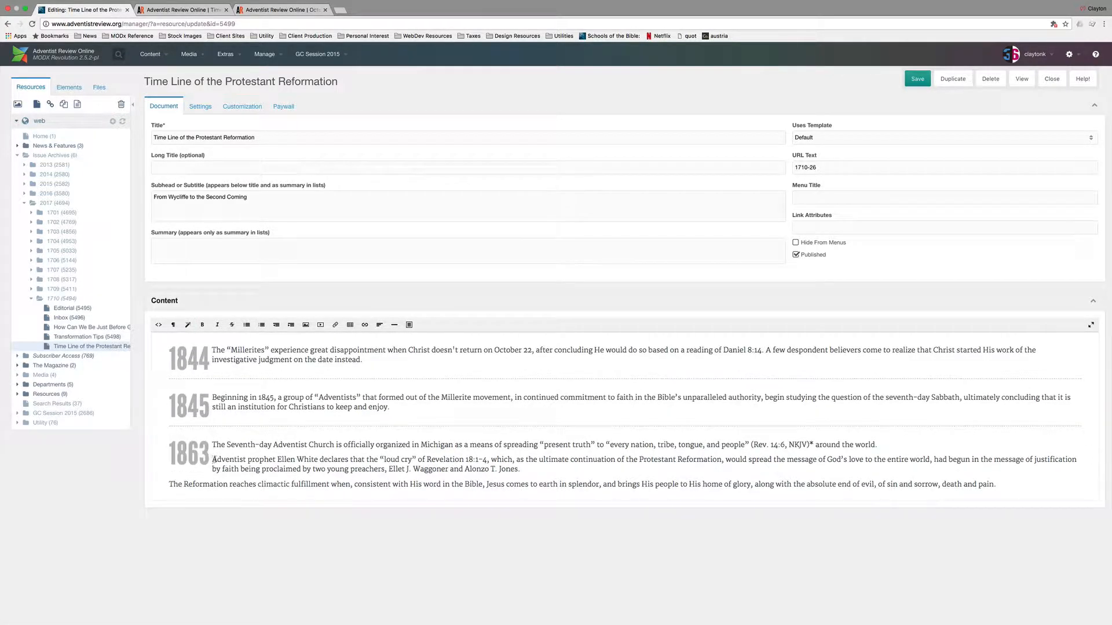
left_click(394, 325)
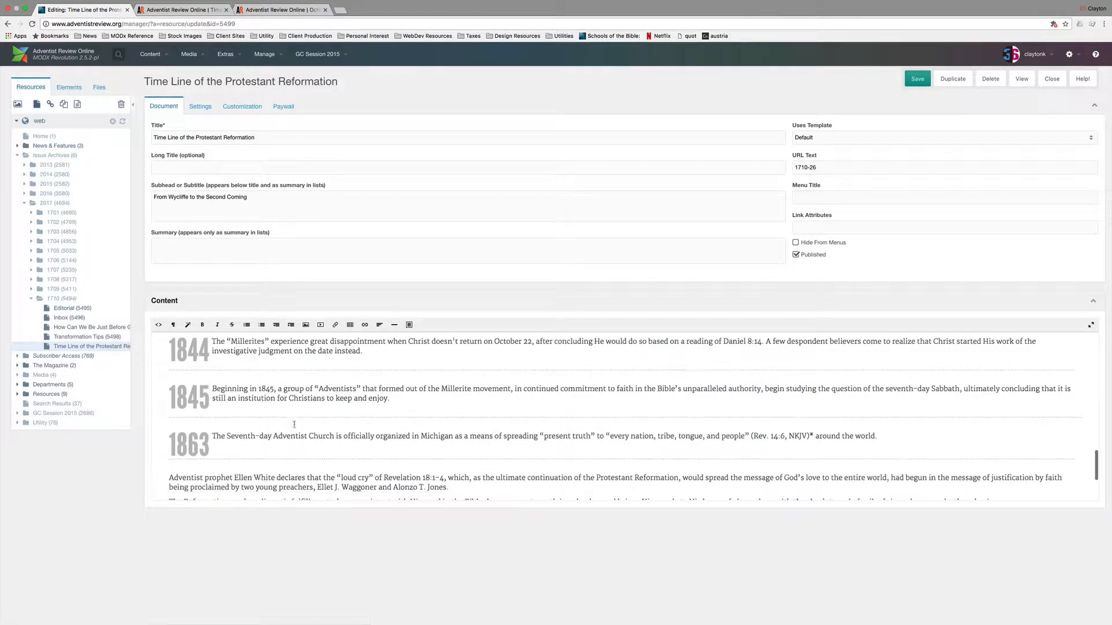
scroll(294, 424, "down", 1)
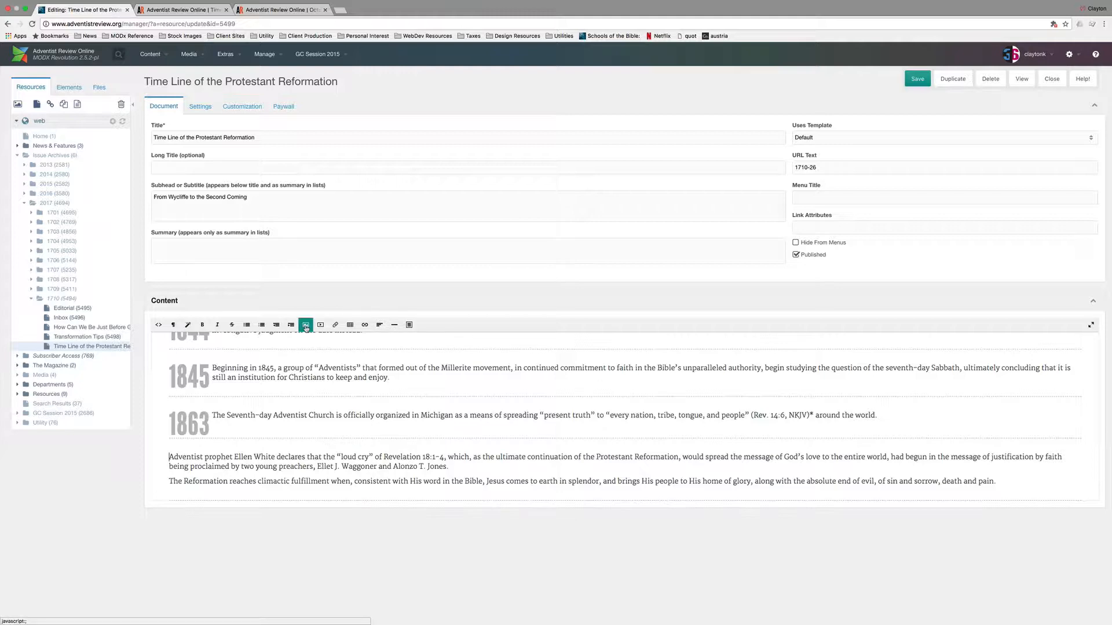
Insert the existing Ellen White portrait 26-7.jpg at the start of the "Adventist prophet" paragraph.
left_click(306, 326)
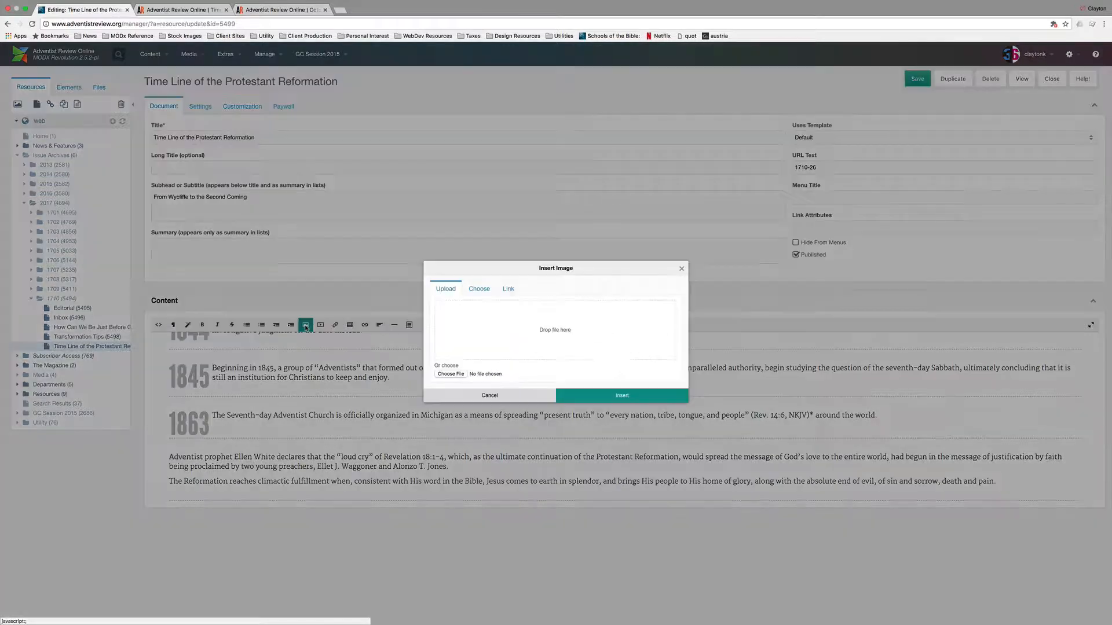
left_click(471, 292)
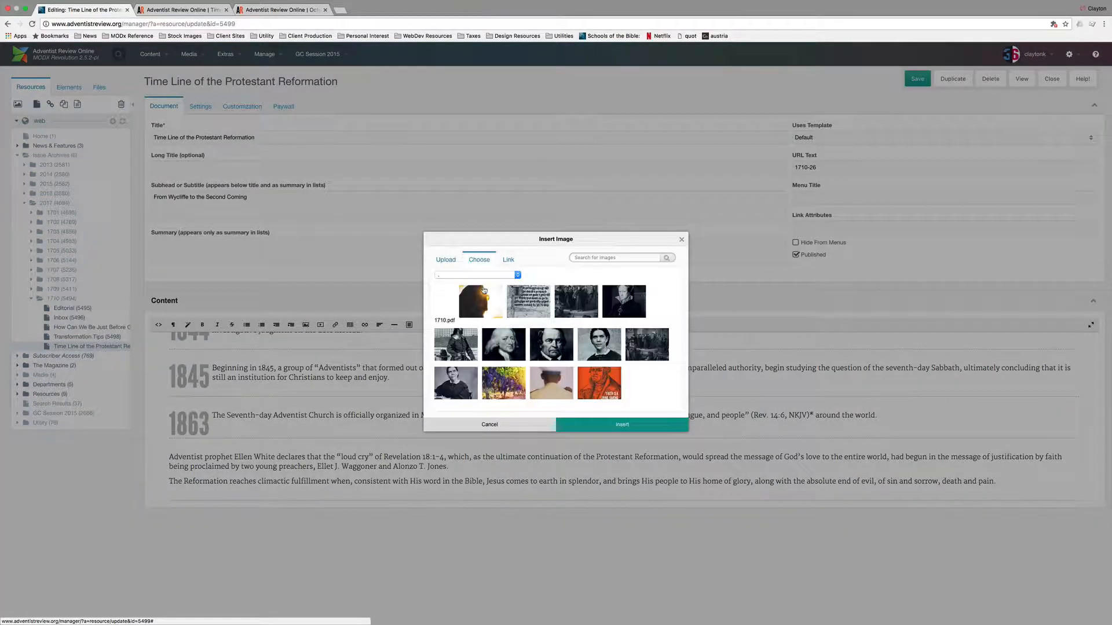
double_click(599, 345)
scroll(348, 436, "down", 3)
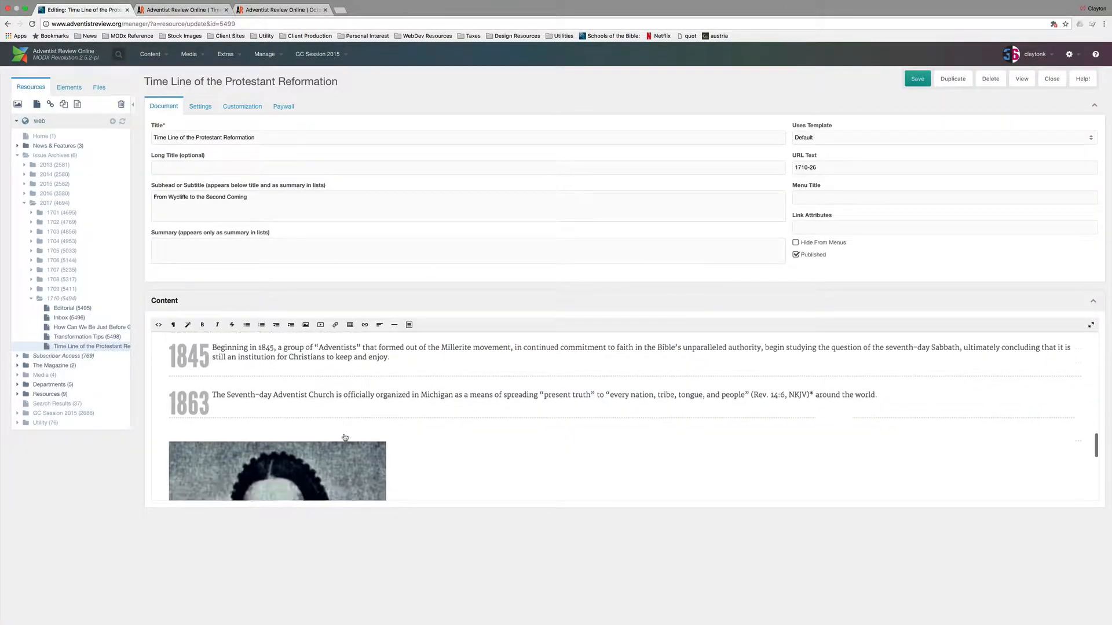
Give the Ellen White portrait the class img-thumb-right and save the image settings.
left_click(347, 435)
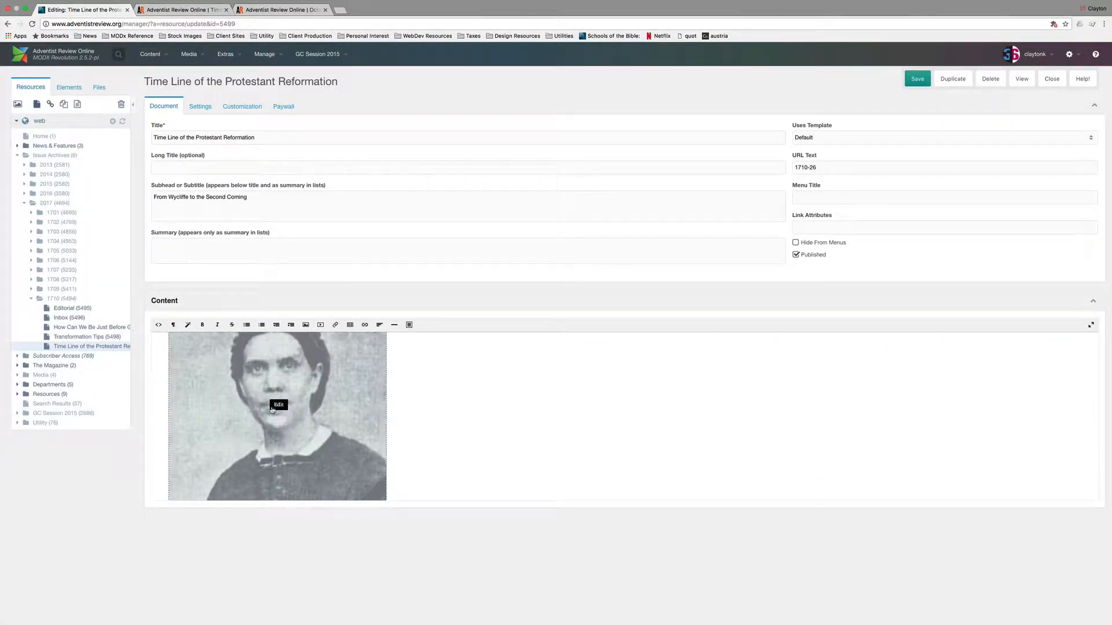
left_click(277, 405)
left_click(505, 372)
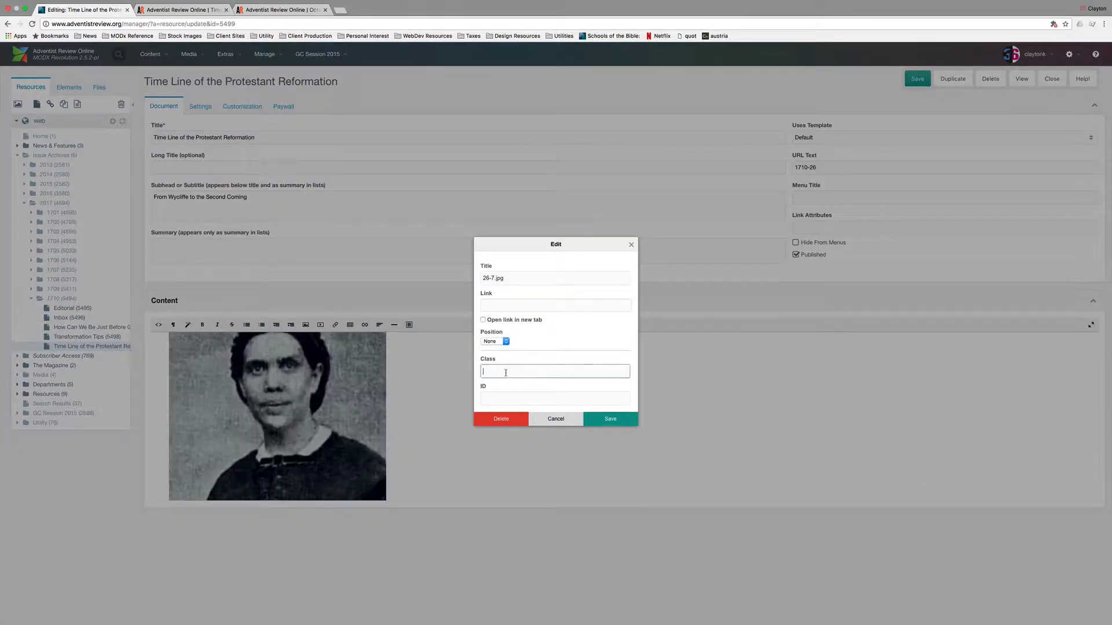
type("img-thumb-right")
left_click(609, 424)
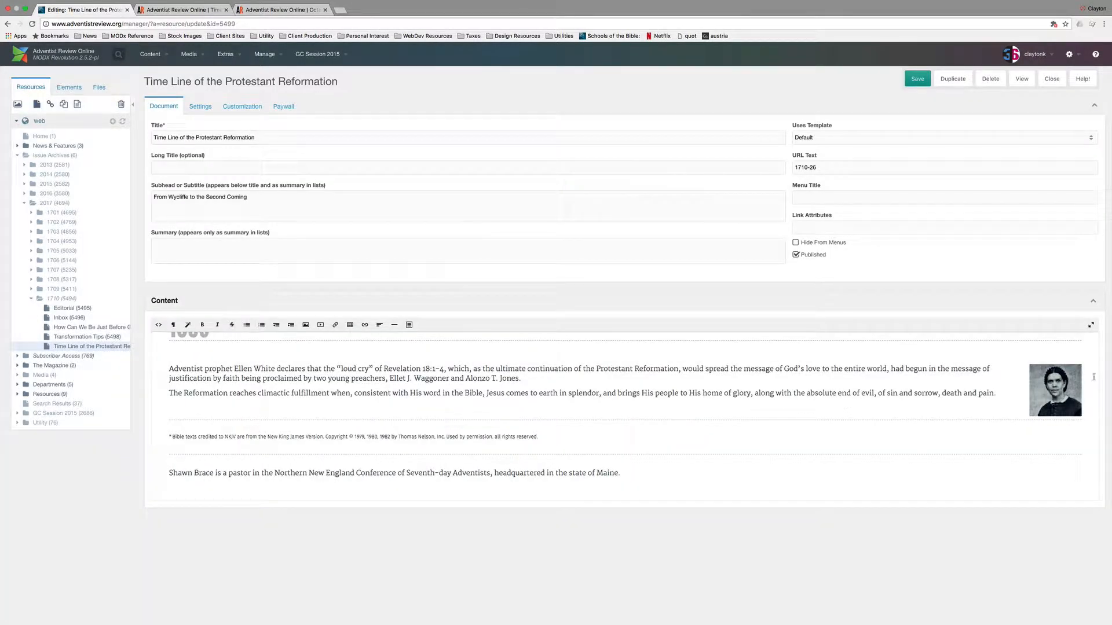
Check the InDesign layout for the entry's year, then add 1888 before "Adventist prophet" and style it as Initial cap 3 line.
scroll(246, 373, "up", 2)
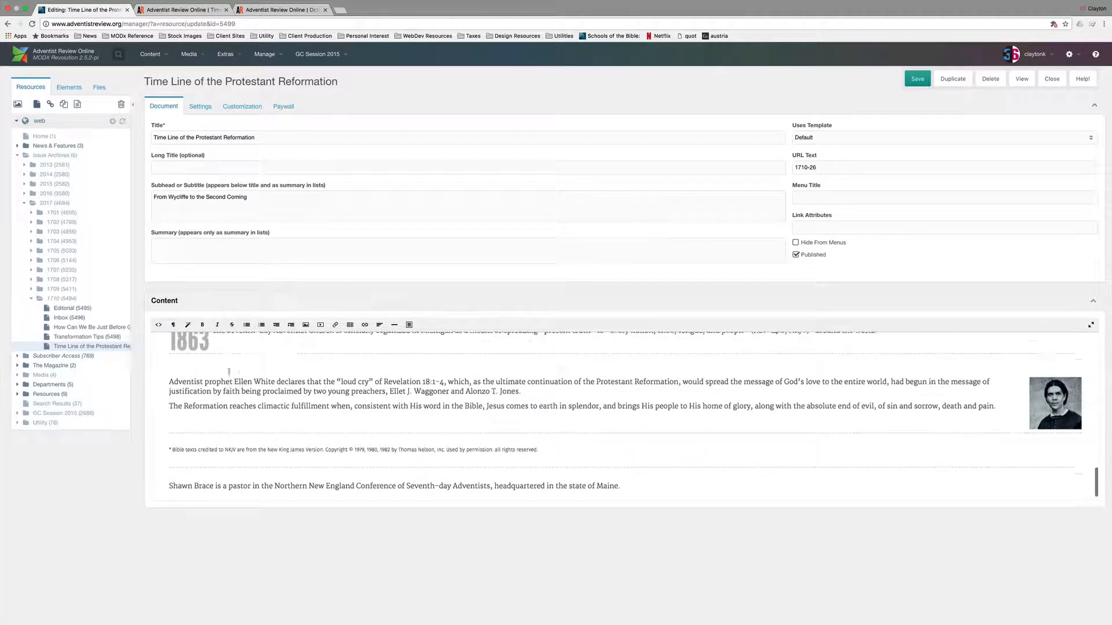
key("ctrl+Right")
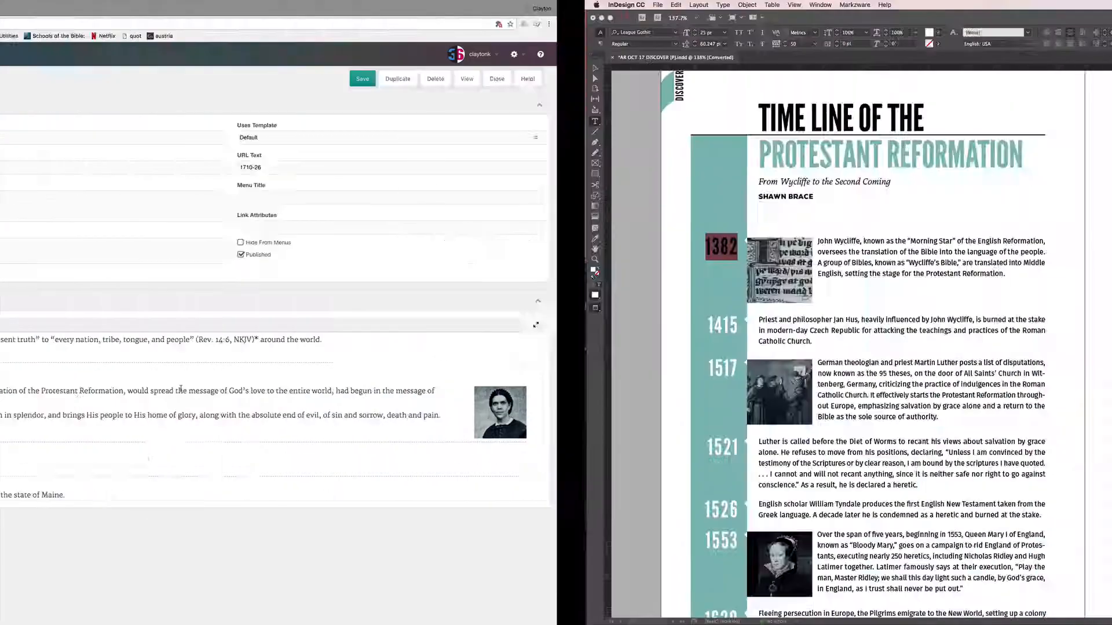
key("ctrl+Left")
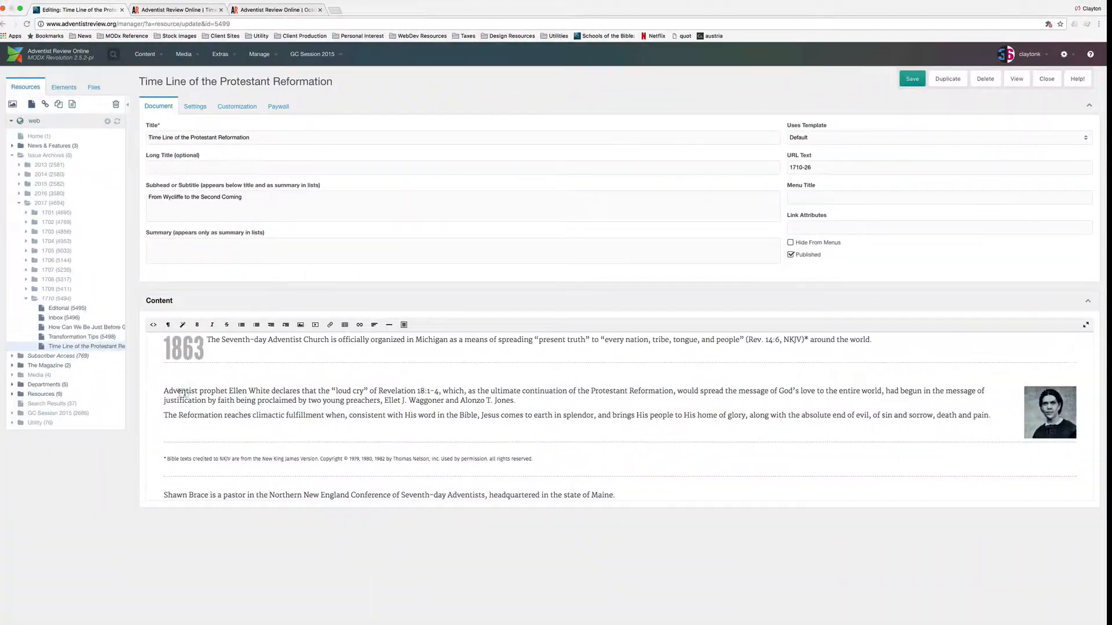
left_click(169, 391)
type("1888")
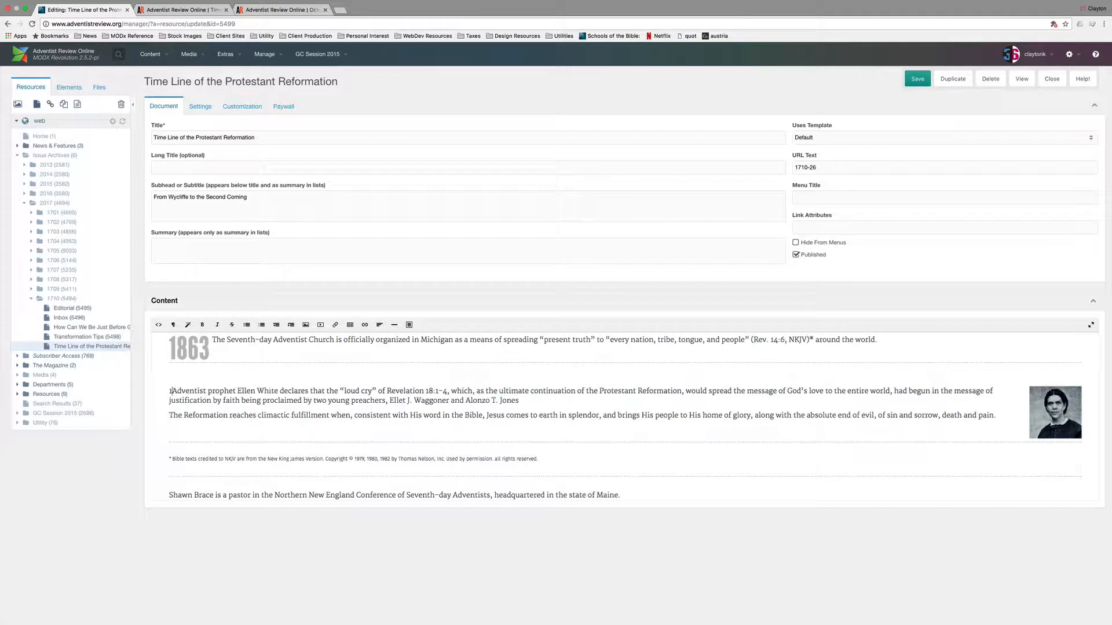
key("shift+Left")
key("shift+Left")
key("shift+Left")
key("shift+Left")
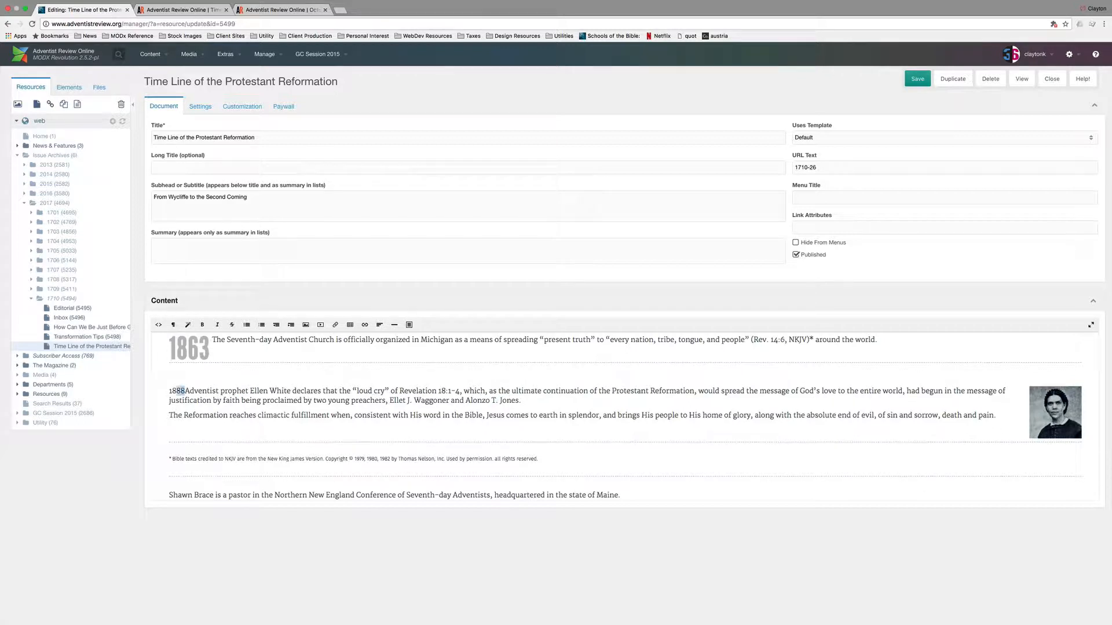
left_click(188, 326)
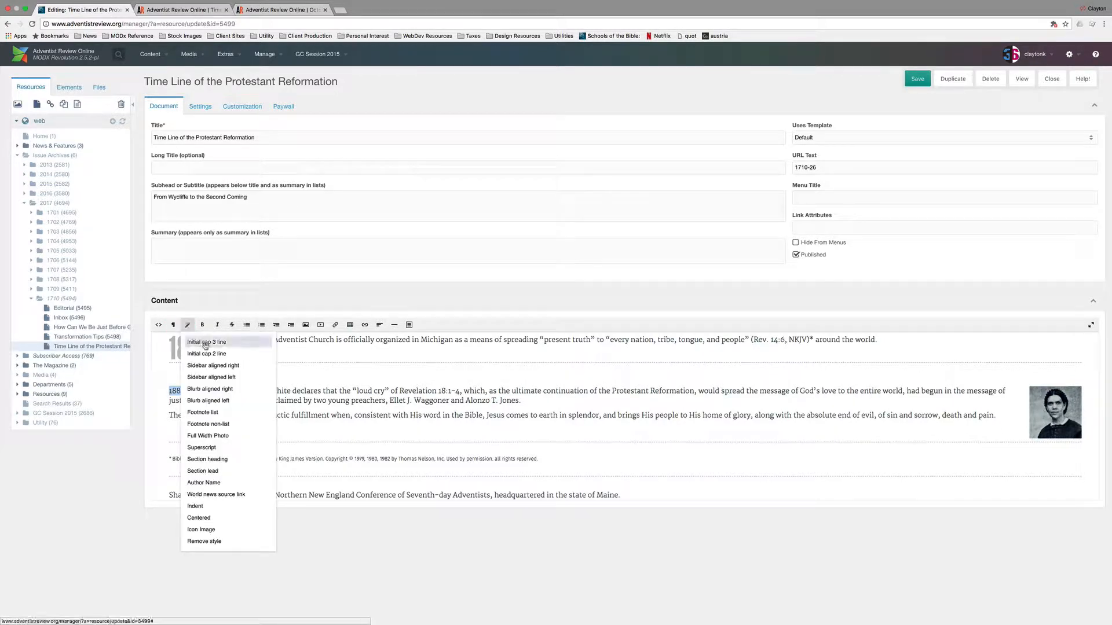
left_click(217, 405)
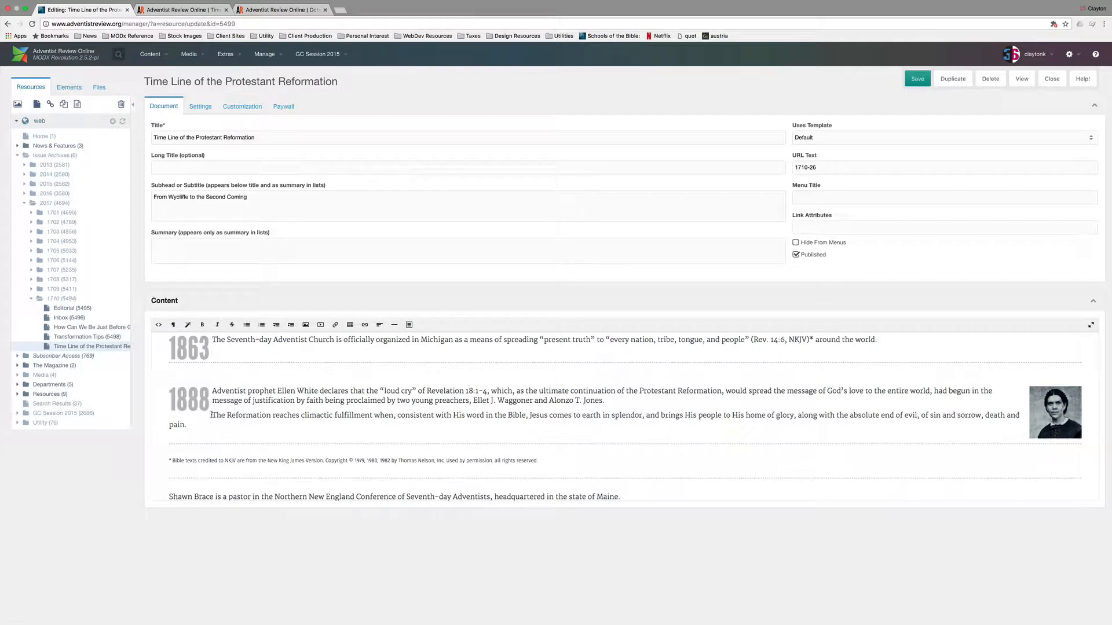
Insert a horizontal rule after the 1888 entry and start the paragraph "The Reformation reaches climactic fulfillment" with SOON in Initial cap 3 line style.
left_click(394, 324)
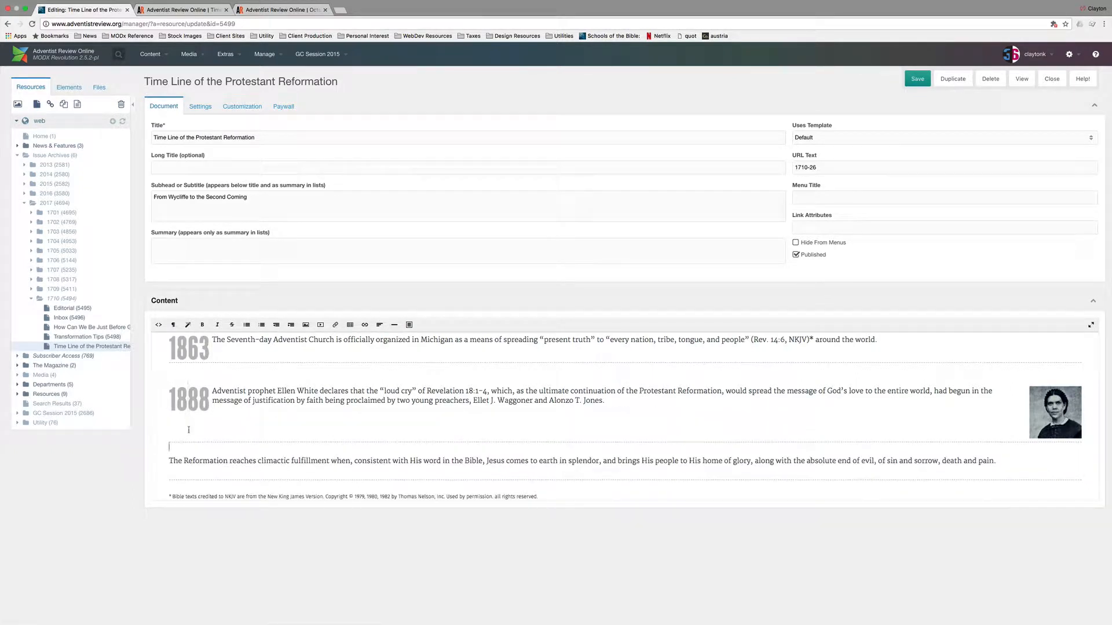
left_click(168, 460)
type("S")
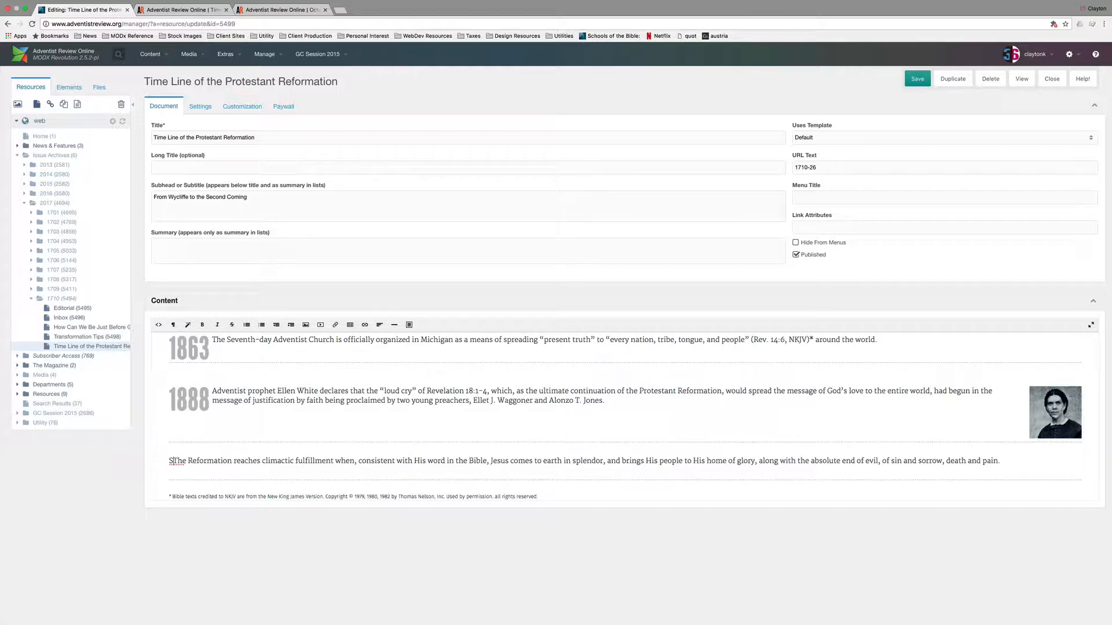
type("OON")
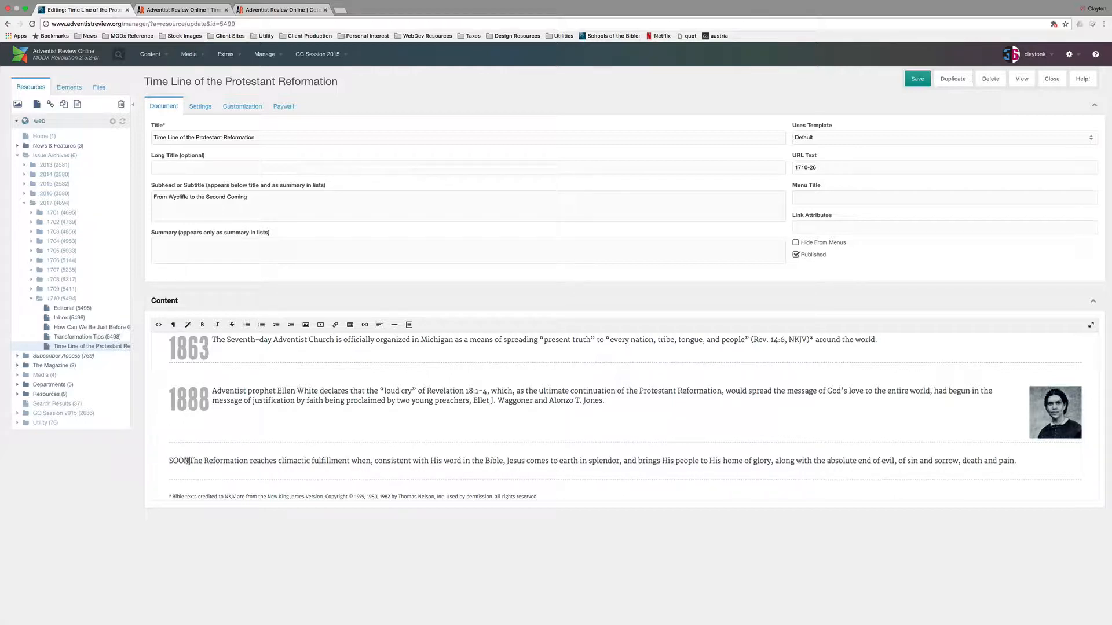
left_click_drag(189, 461, 169, 462)
left_click(188, 326)
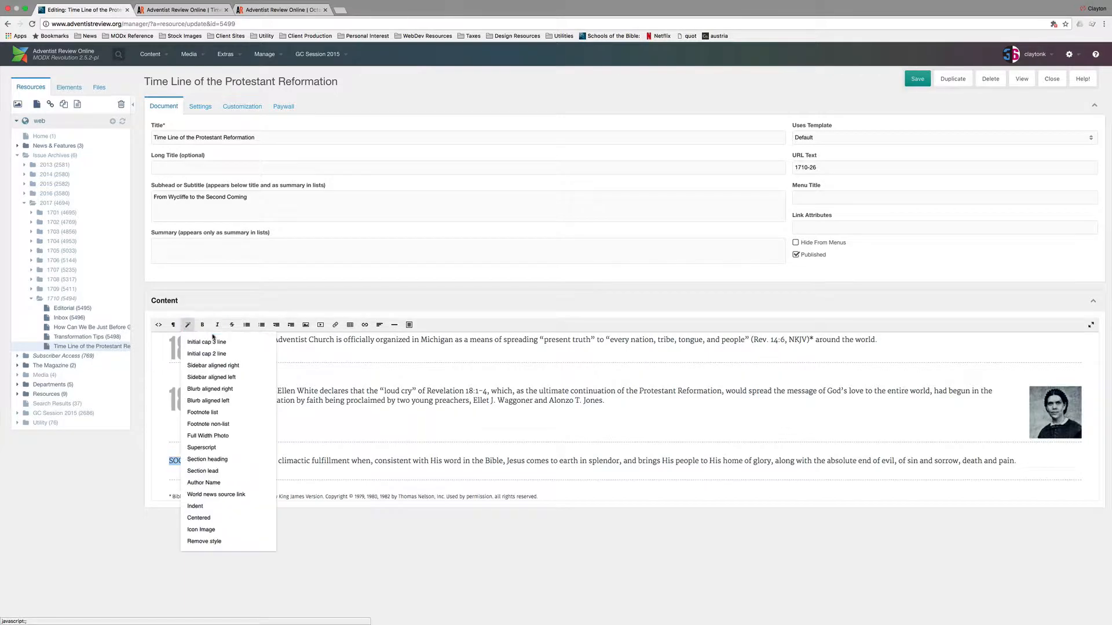
left_click(197, 341)
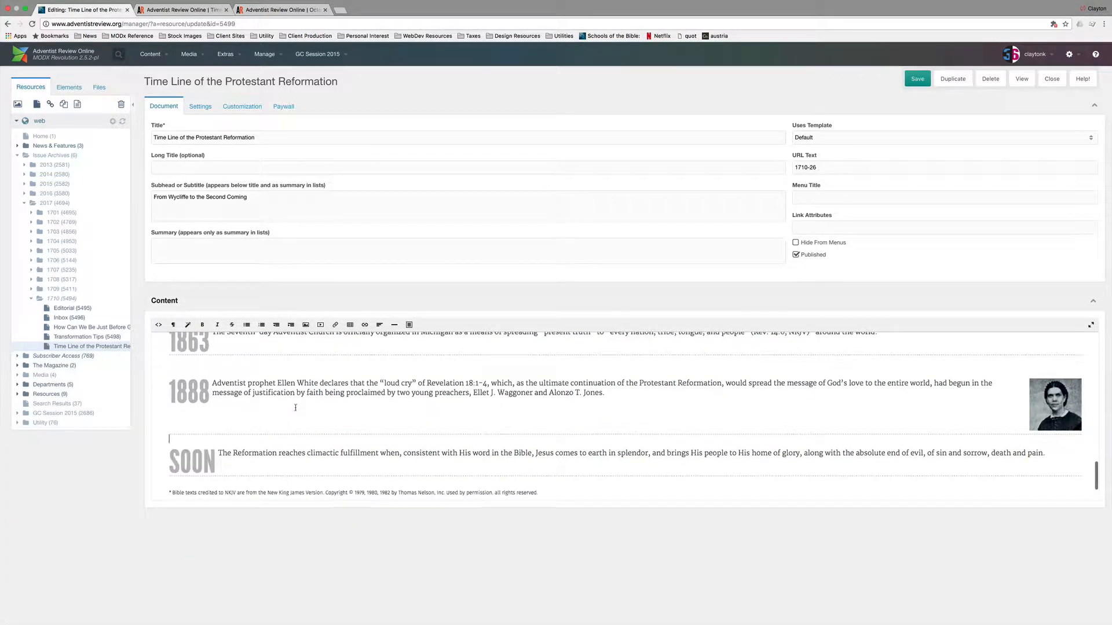
Review the formatted time line entries and save the article.
scroll(295, 408, "up", 3)
scroll(296, 409, "up", 10)
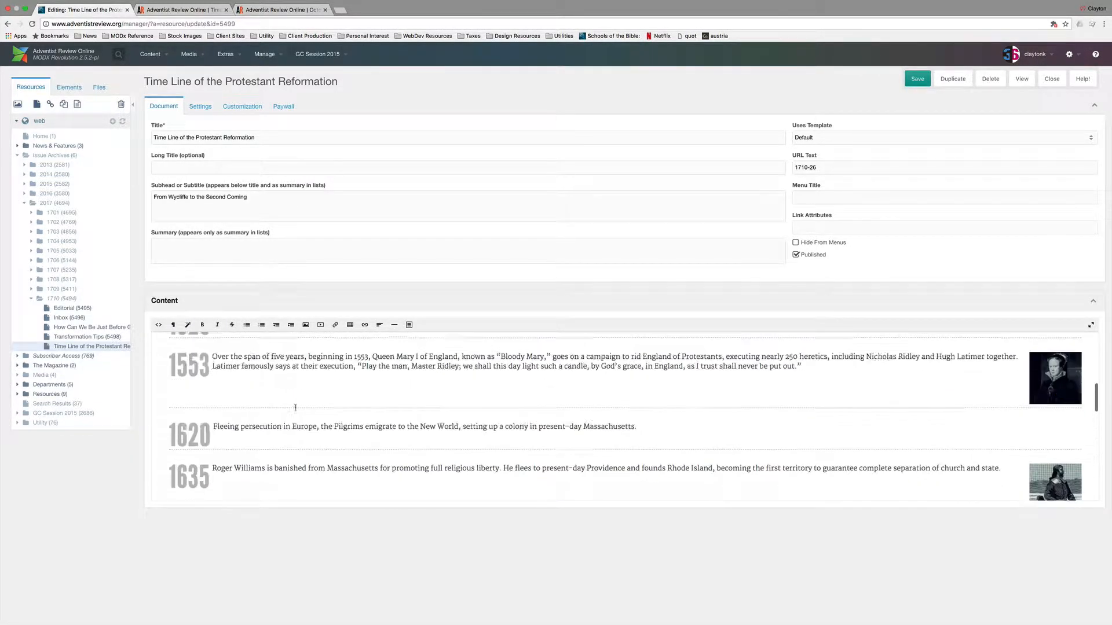
scroll(295, 409, "down", 3)
scroll(296, 409, "down", 15)
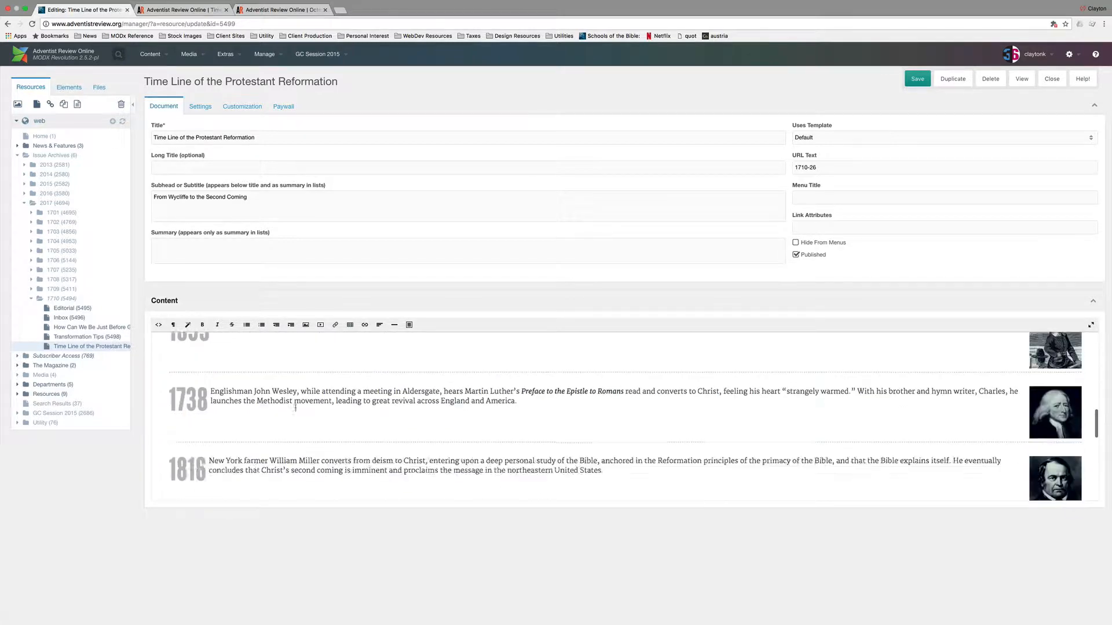
scroll(296, 409, "up", 15)
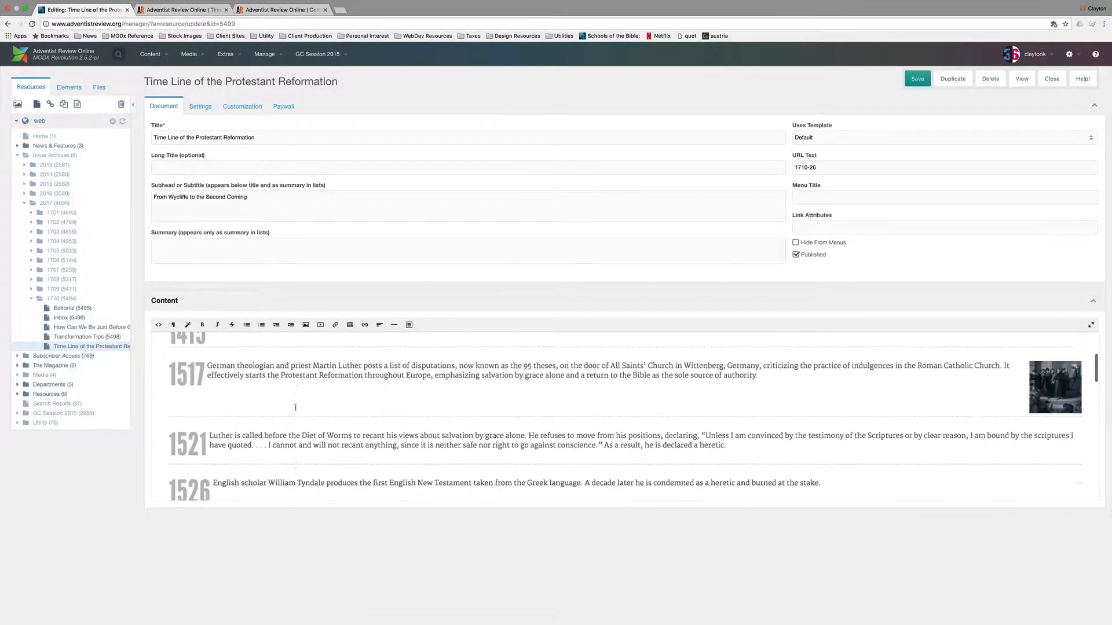
left_click(916, 81)
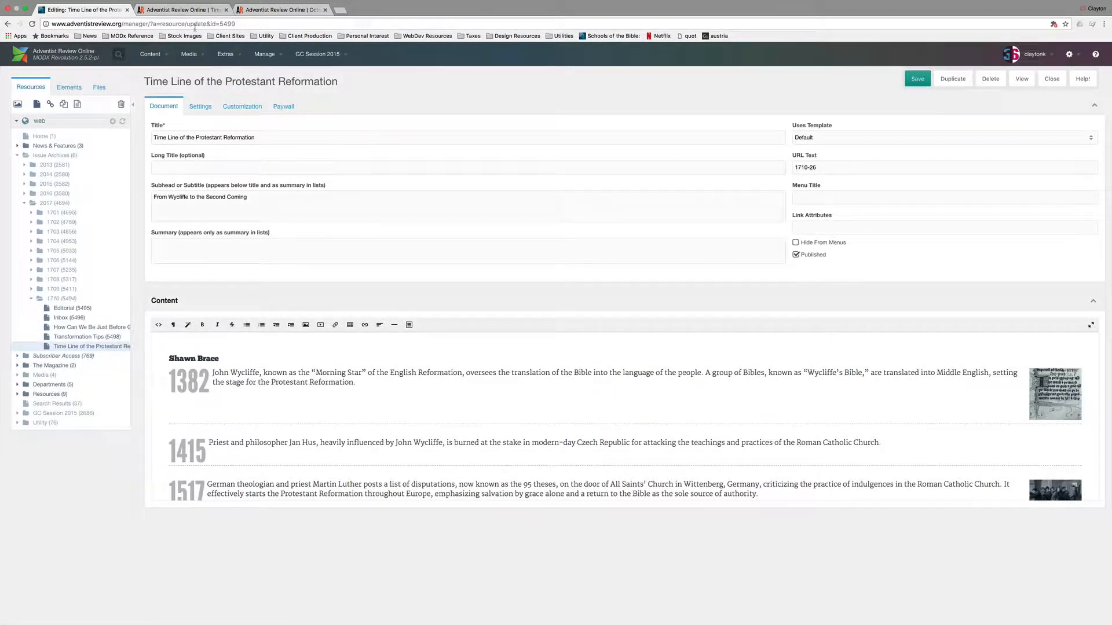
Close the two old site tabs, open the article's live page and examine its years, portraits, dividing lines and footnote.
left_click(226, 10)
left_click(238, 9)
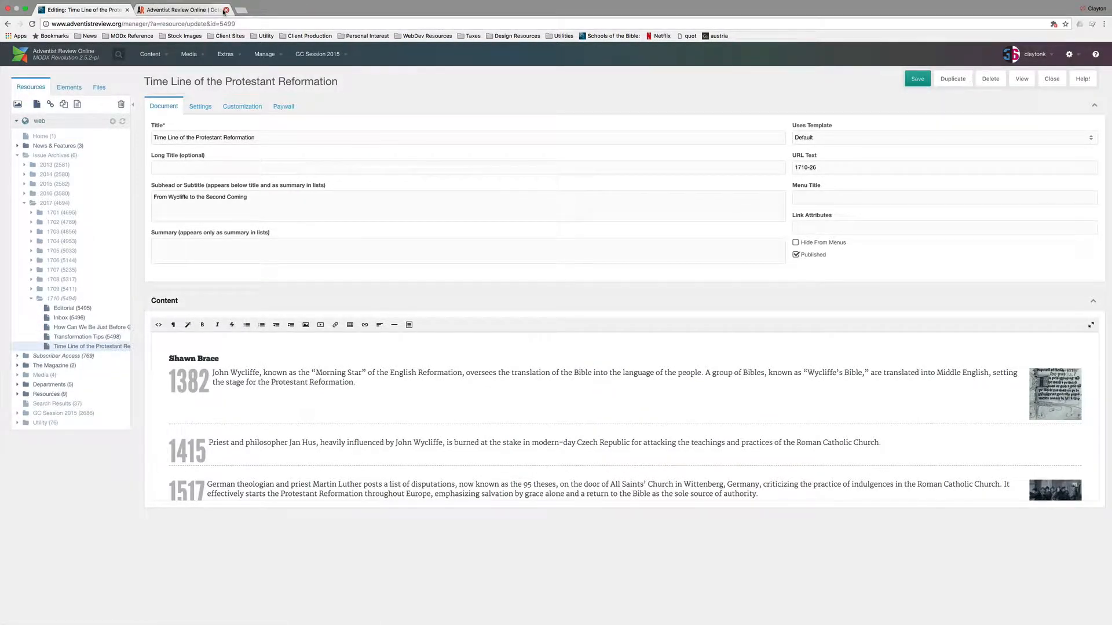
left_click(1021, 80)
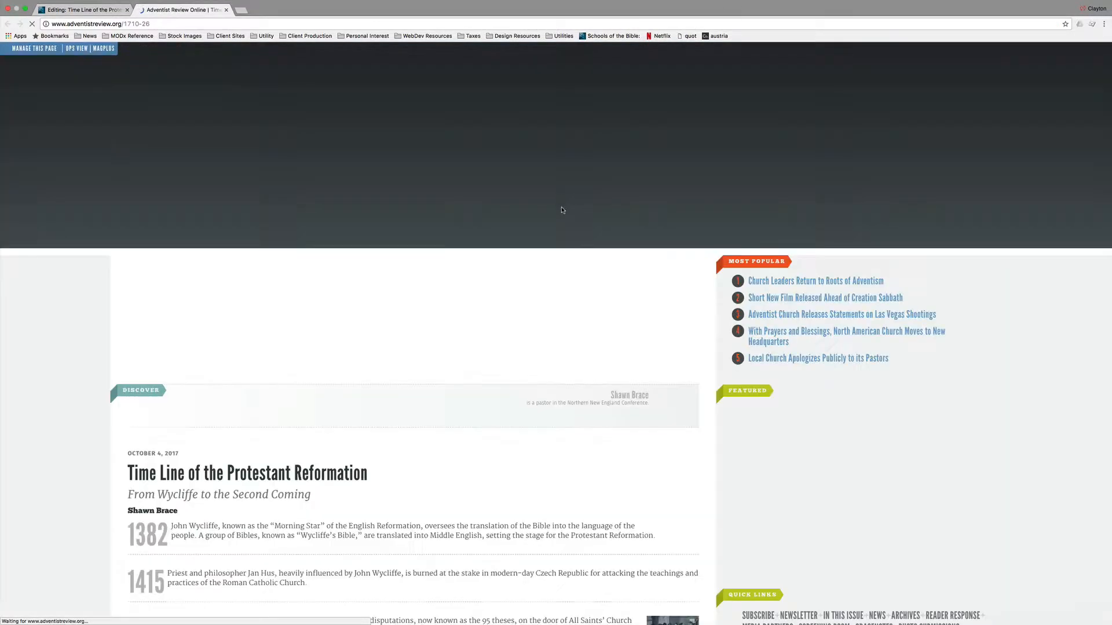
scroll(562, 210, "down", 2)
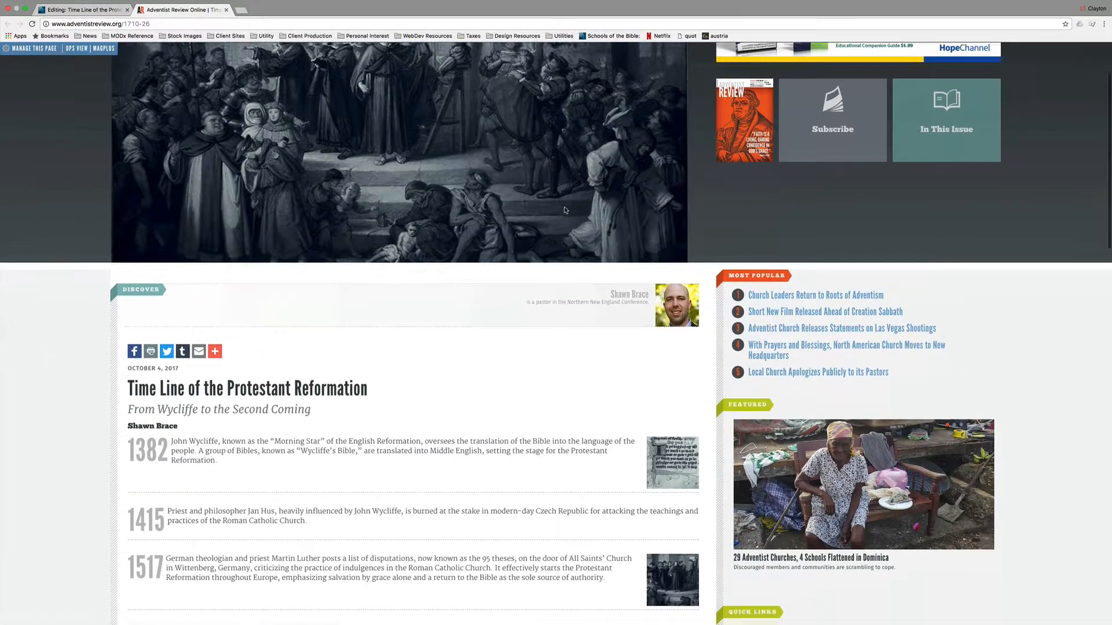
scroll(565, 210, "down", 10)
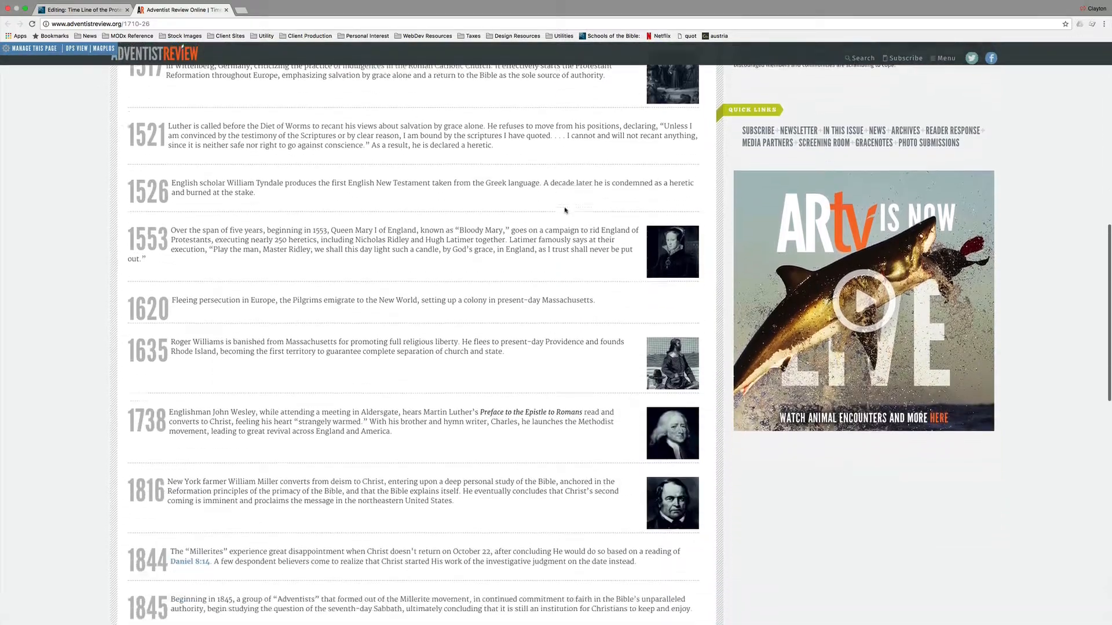
scroll(565, 210, "down", 7)
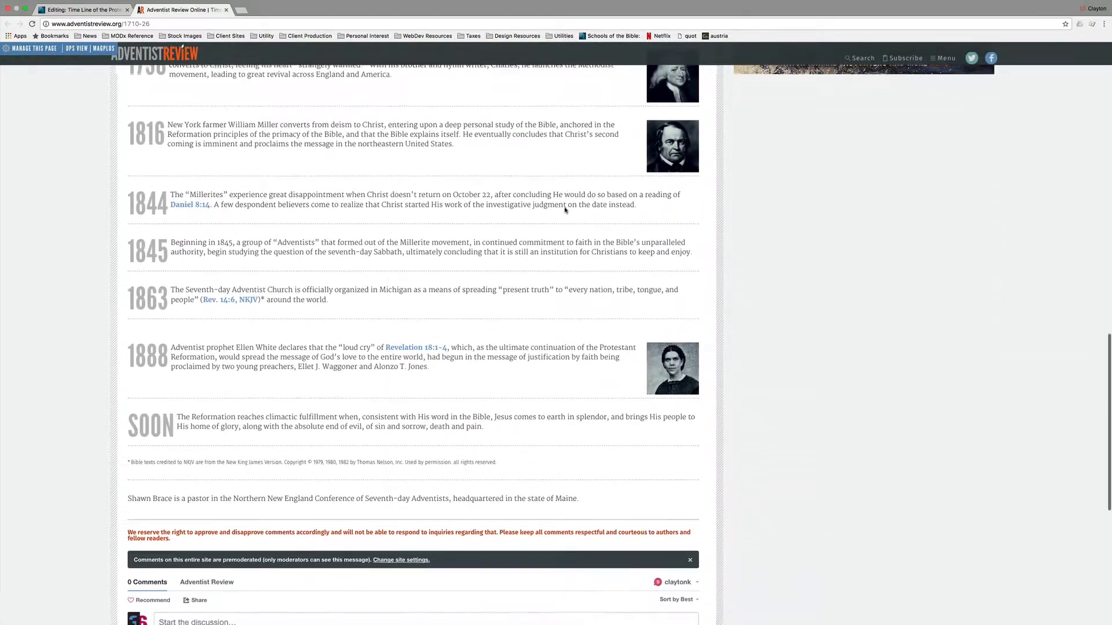
scroll(564, 210, "up", 8)
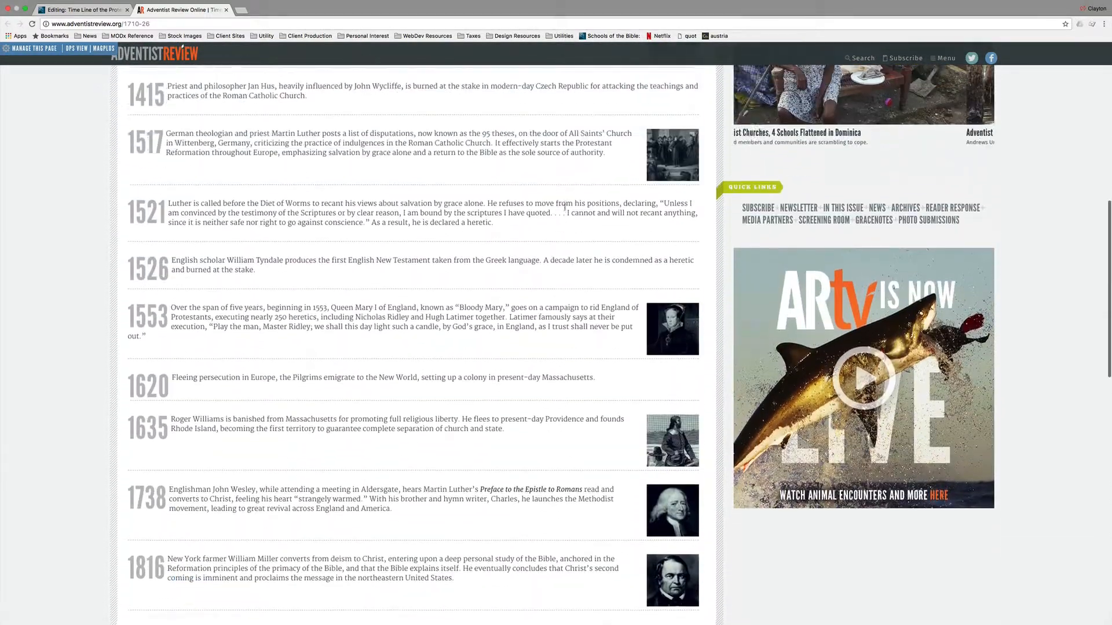
scroll(565, 206, "up", 9)
Compare the "Before or After?" spread in InDesign with the article's 14 numbered statements and checkboxes in the site's content editor.
key("super+Tab")
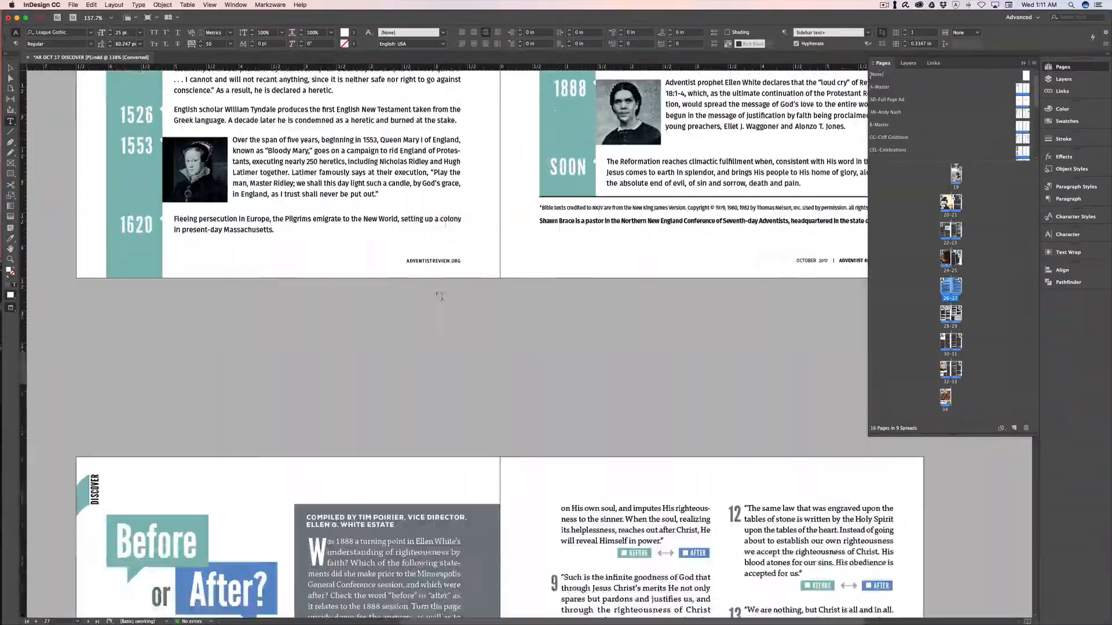
scroll(439, 295, "down", 8)
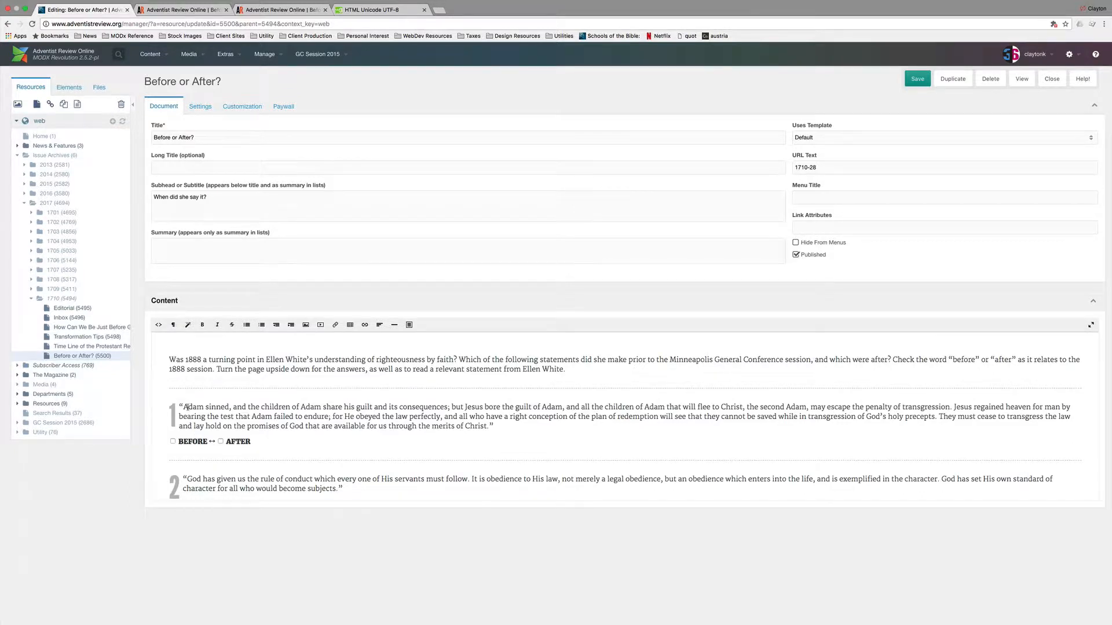
scroll(187, 408, "down", 1)
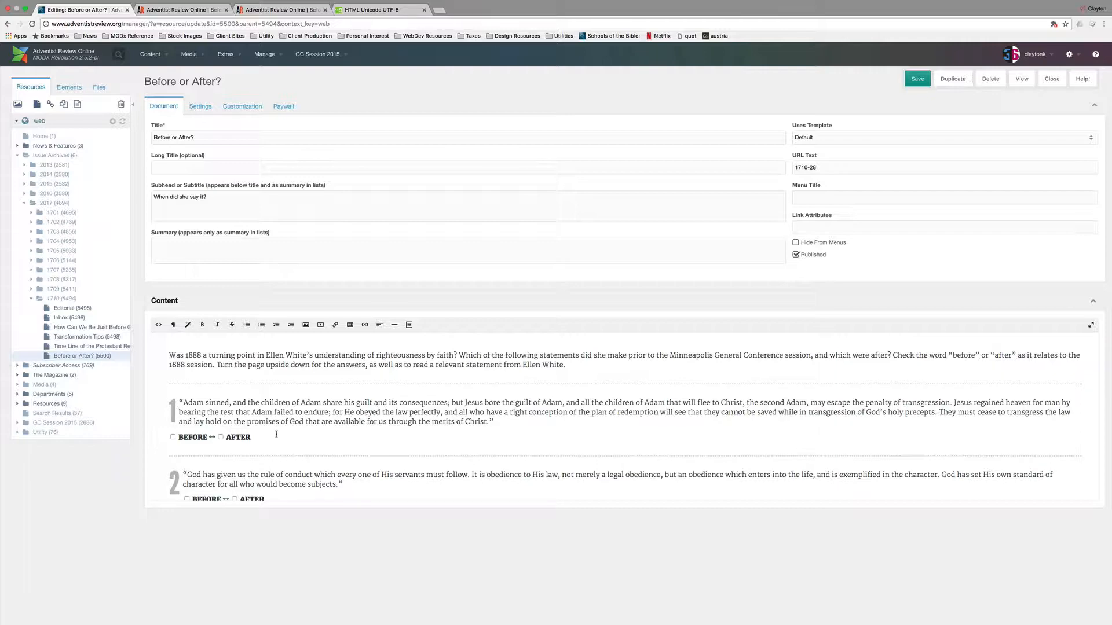
scroll(234, 390, "down", 15)
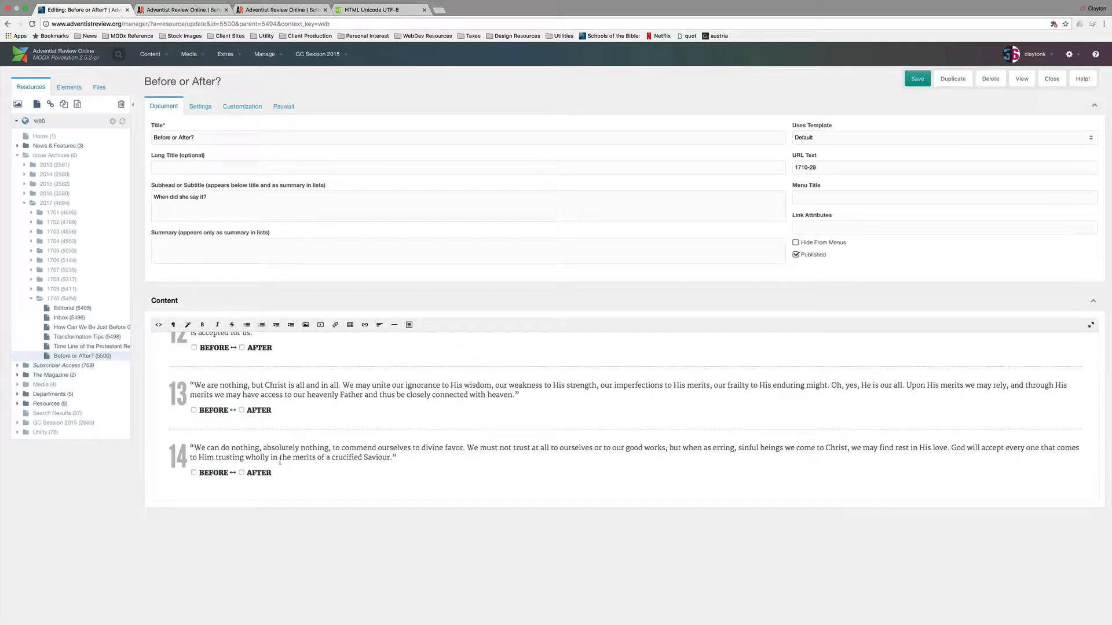
Test the live article page by clearing the checkboxes on statements 1, 2 and 3, and return to the article editor.
left_click(184, 10)
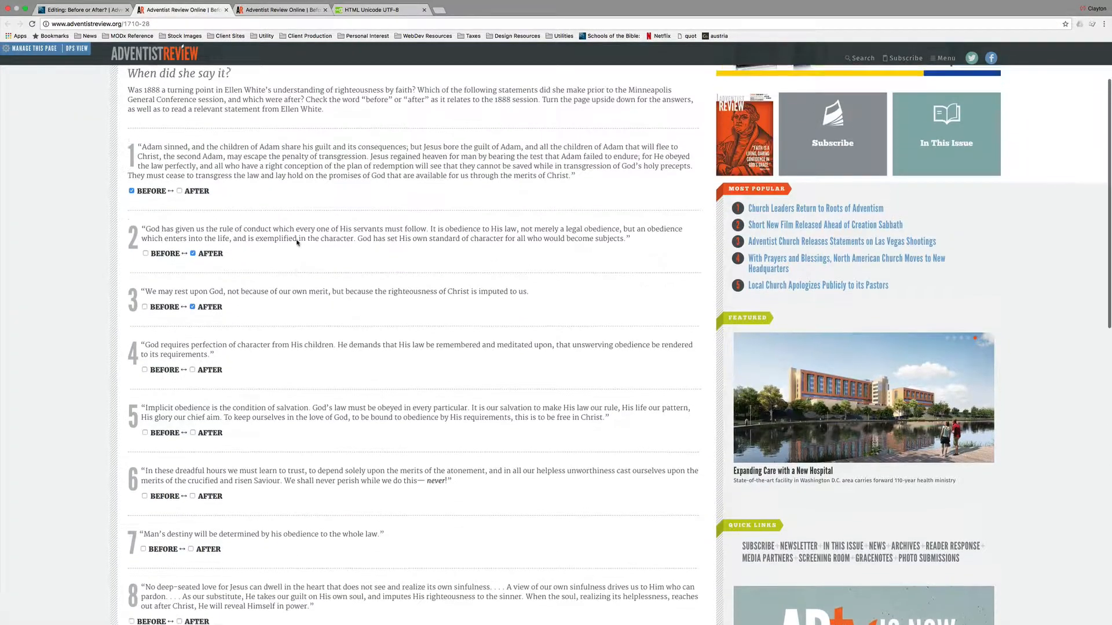
scroll(297, 243, "down", 2)
left_click(193, 240)
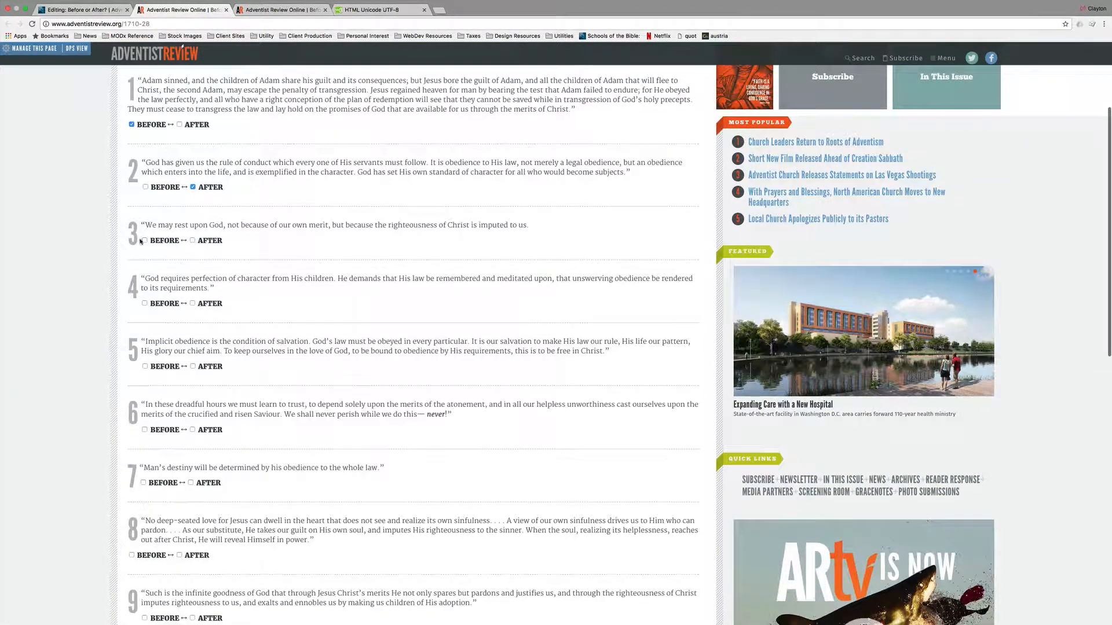
left_click(193, 187)
left_click(131, 125)
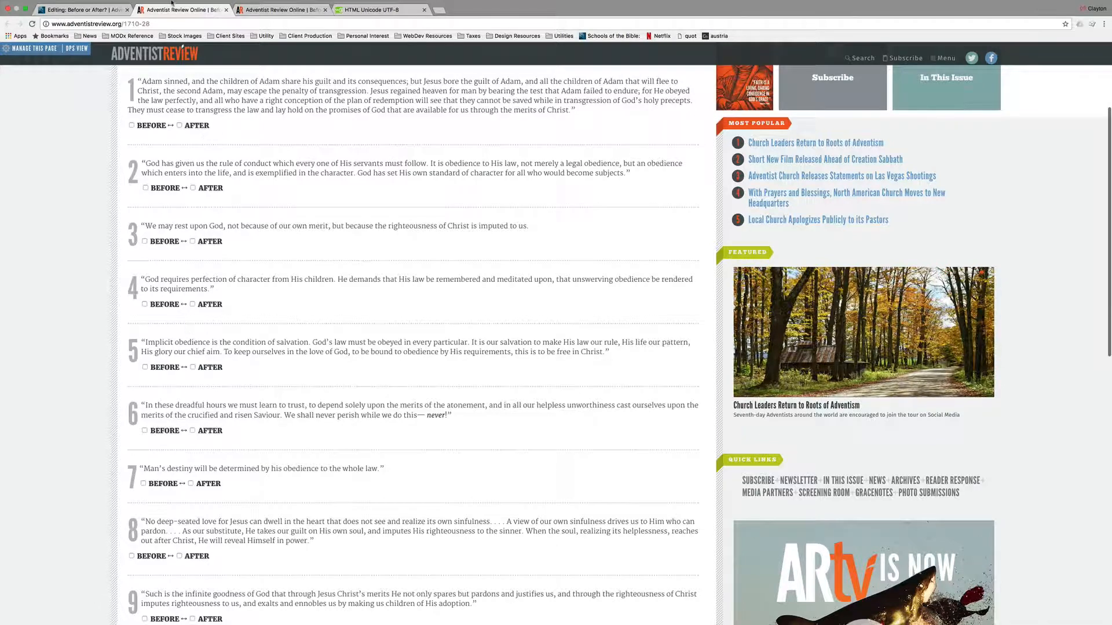
left_click(89, 11)
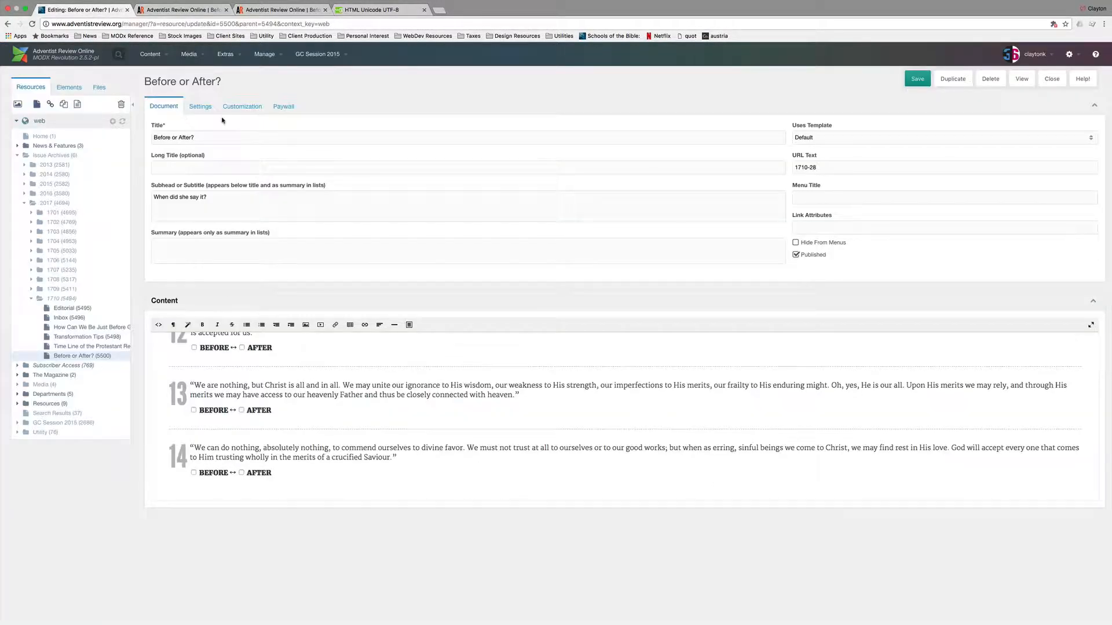
Select the whole upside-down Answers text on page 29 of the InDesign layout and return to the article editor.
key("super+Tab")
key("super+Tab")
key("super+Tab")
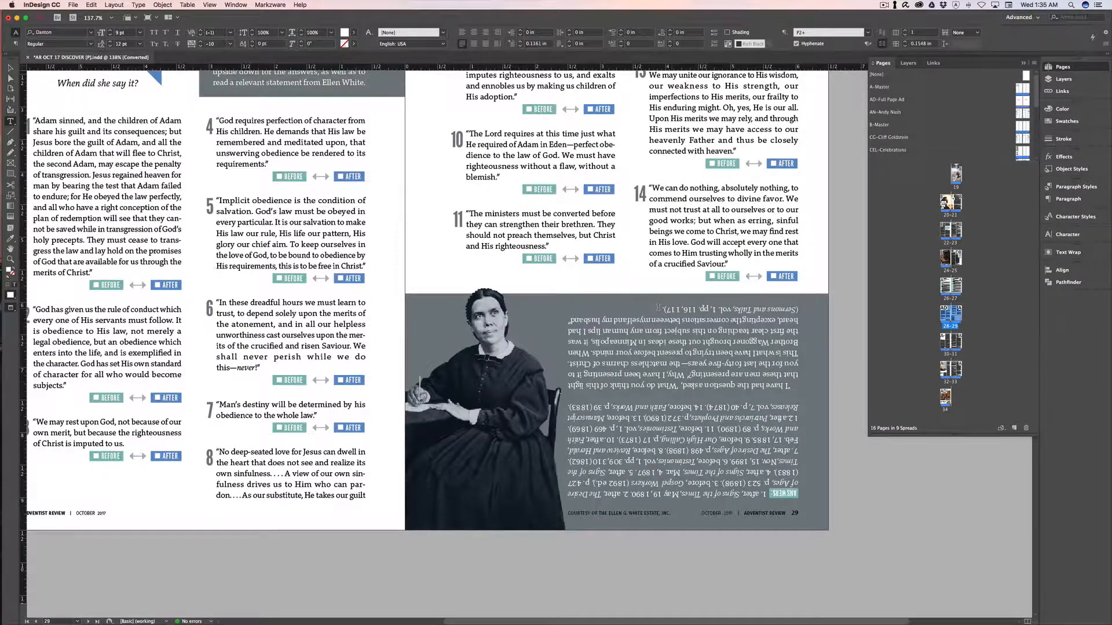
left_click_drag(658, 307, 832, 499)
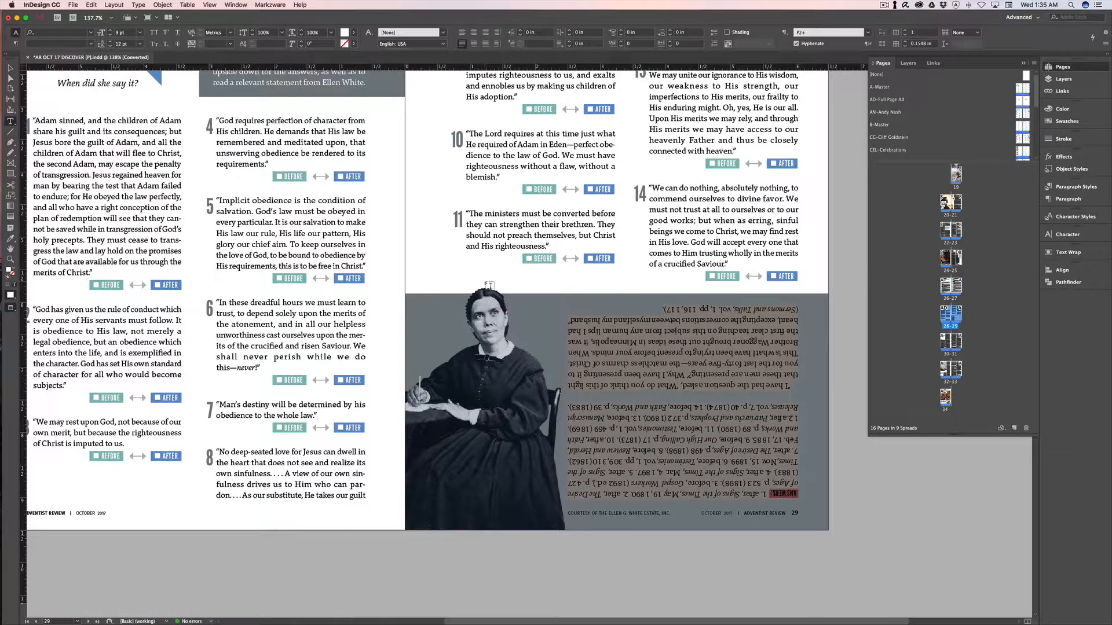
key("super+Tab")
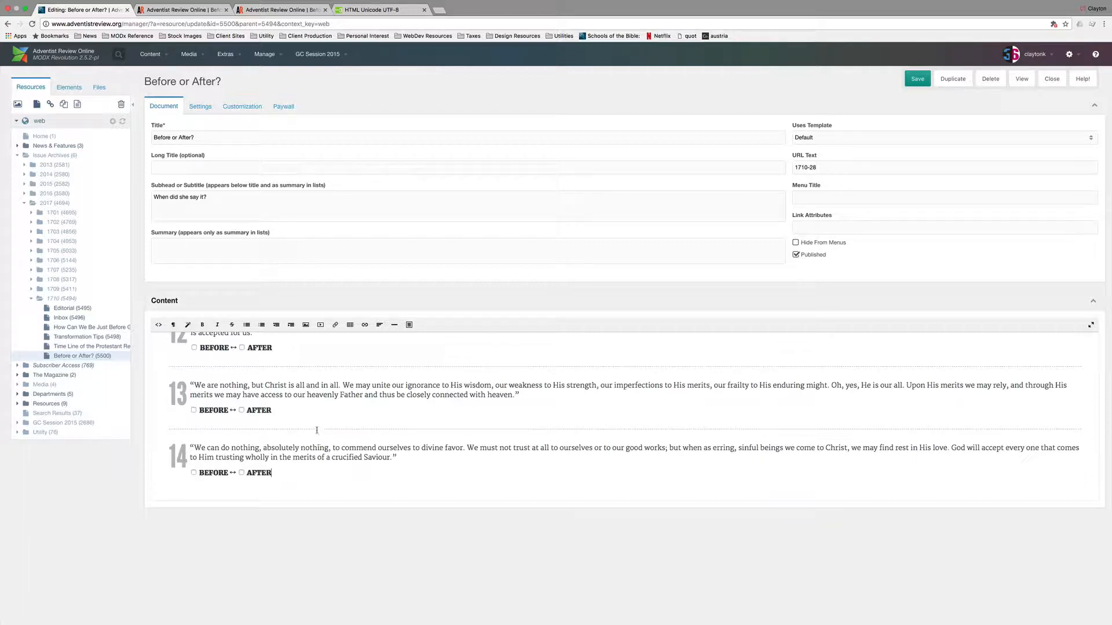
Copy the sidebar-full HTML snippet from the code editor's Untitled.html file and return to the article editor.
key("super+Tab")
key("super+Tab")
key("super+Tab")
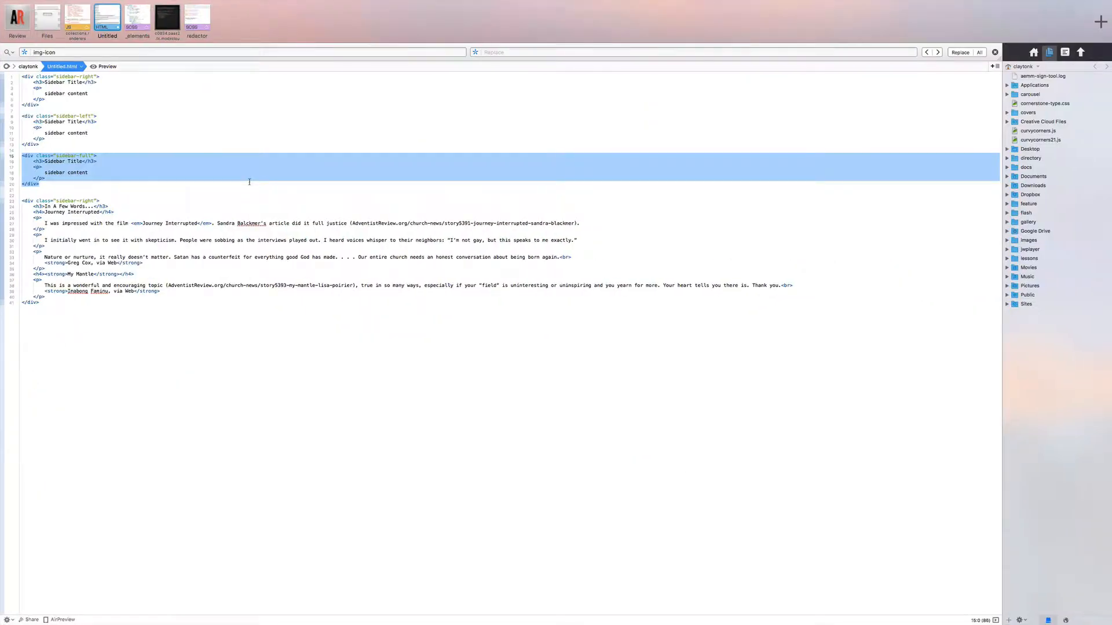
left_click_drag(250, 182, 28, 159)
key("super+c")
key("super+Tab")
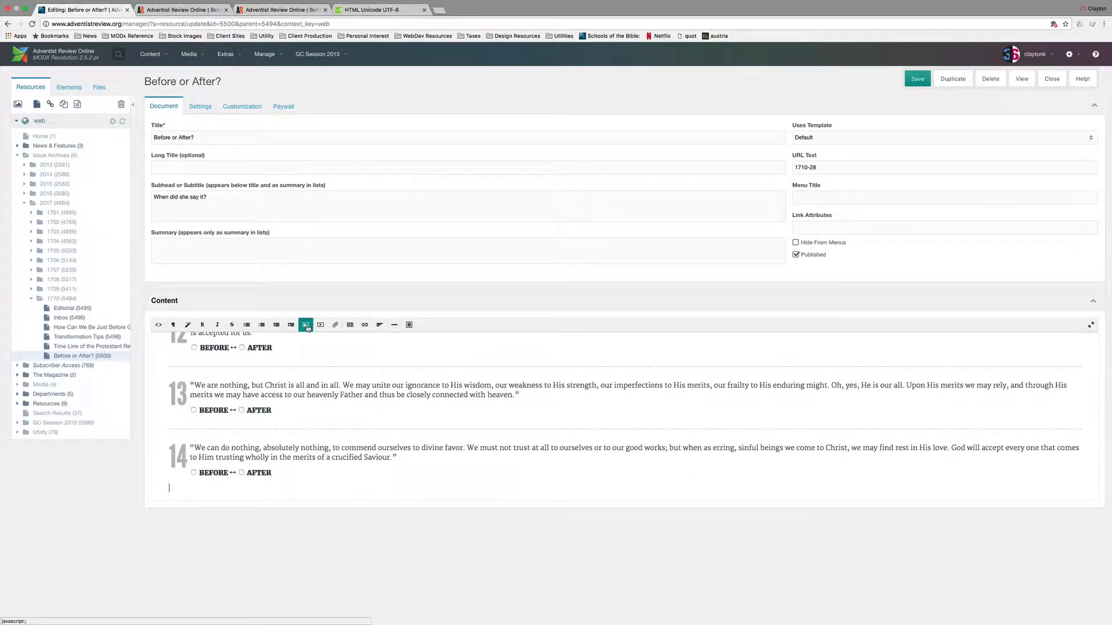
Try to embed the sidebar-full snippet, including its h3 title, below statement 14.
left_click(306, 326)
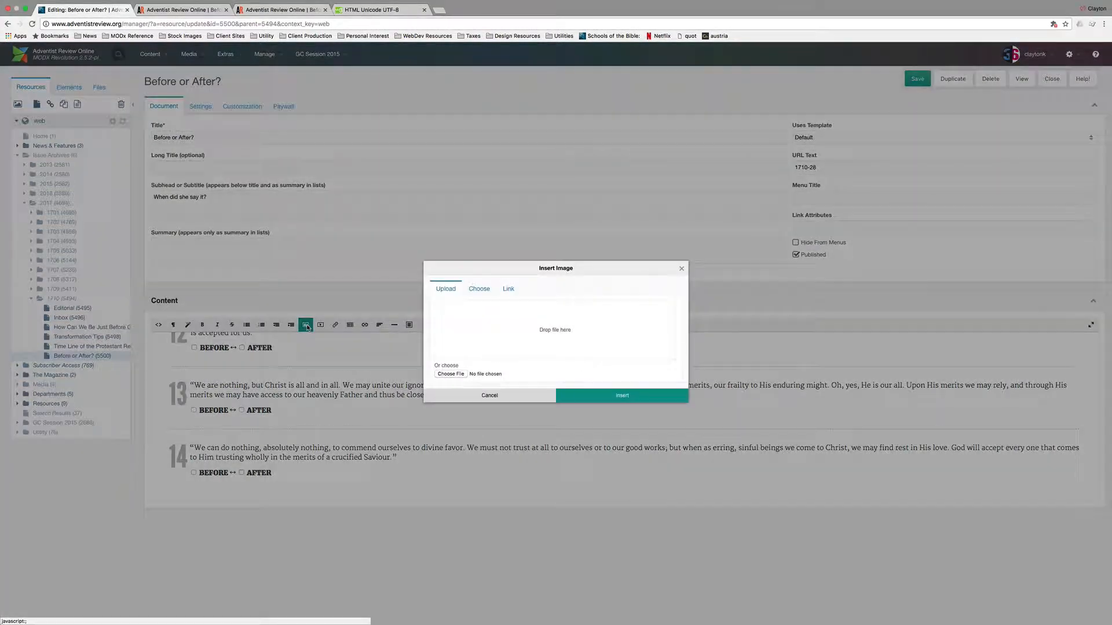
left_click(526, 398)
left_click(320, 325)
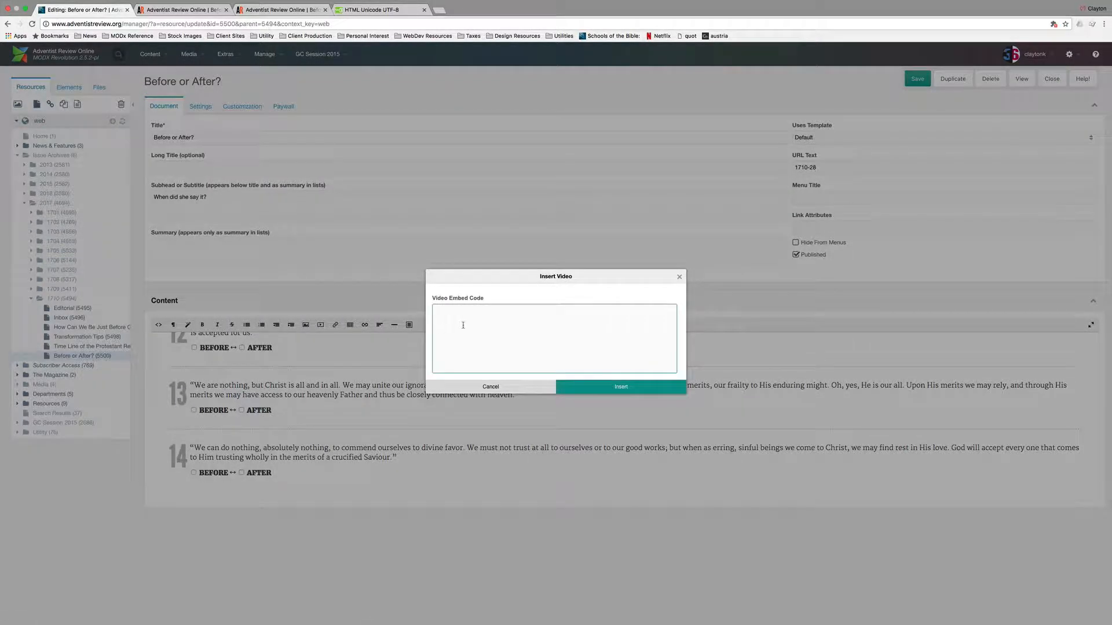
key("super+v")
left_click(580, 397)
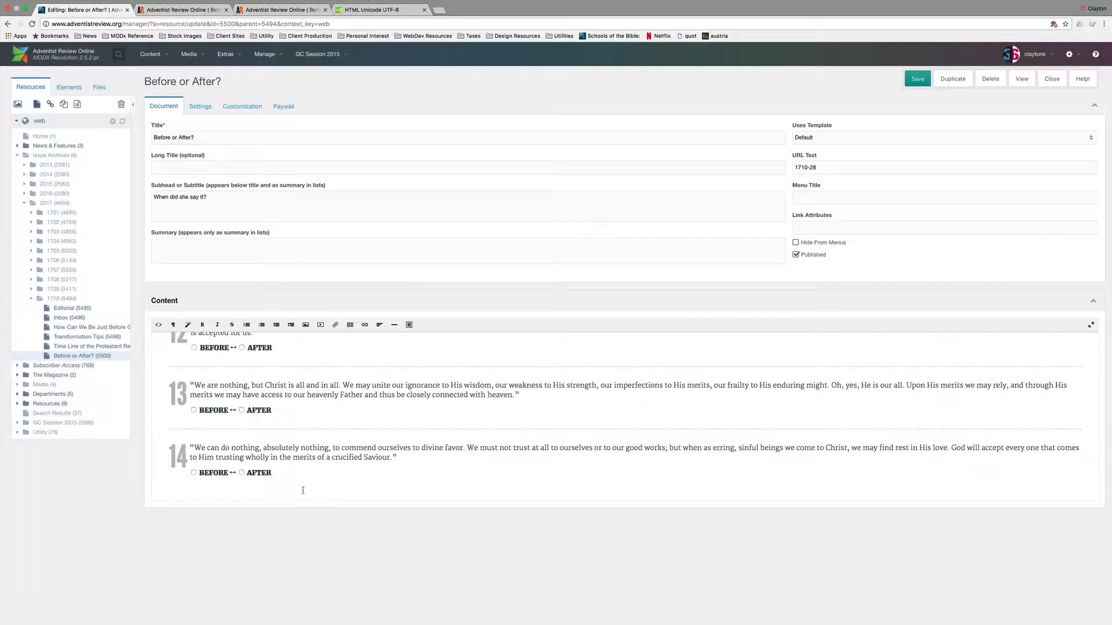
scroll(303, 489, "down", 3)
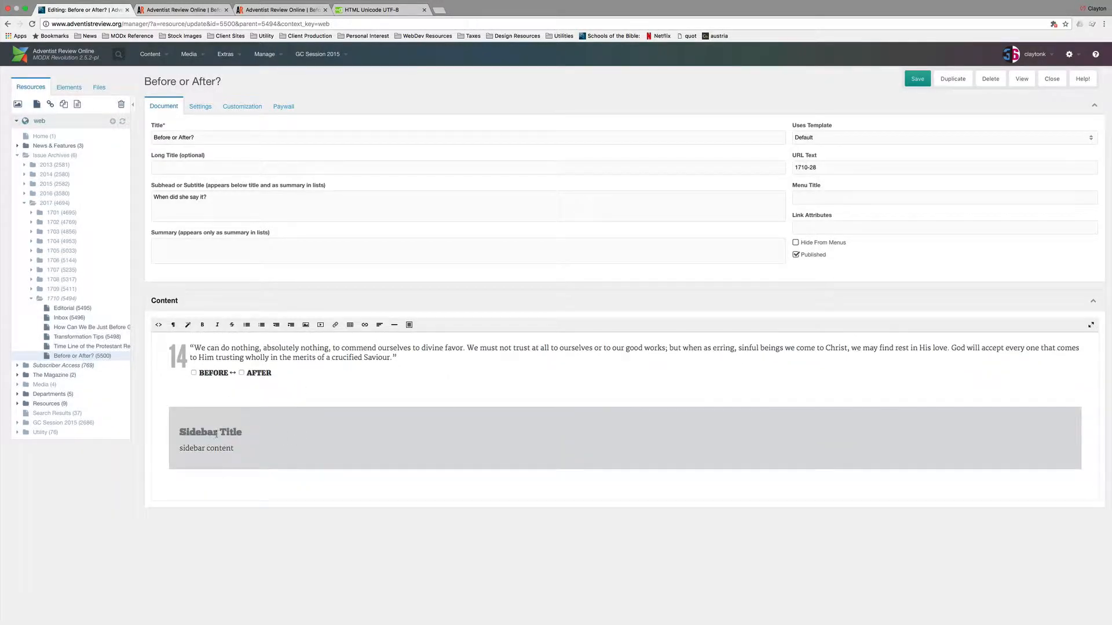
Delete the placeholder text, the title and the whole sidebar block below statement 14.
left_click_drag(232, 449, 180, 447)
key("BackSpace")
key("BackSpace")
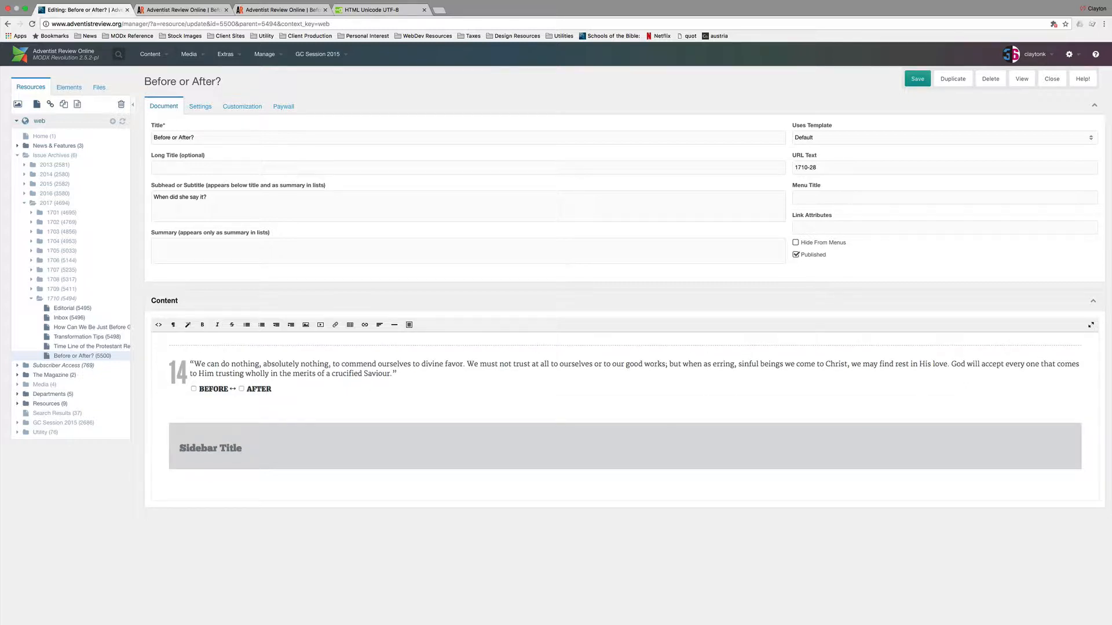
key("BackSpace")
key("BackSpace")
key("BackSpace")
key("BackSpace")
key("BackSpace")
key("BackSpace")
key("BackSpace")
key("BackSpace")
key("BackSpace")
key("BackSpace")
key("BackSpace")
key("BackSpace")
key("BackSpace")
key("BackSpace")
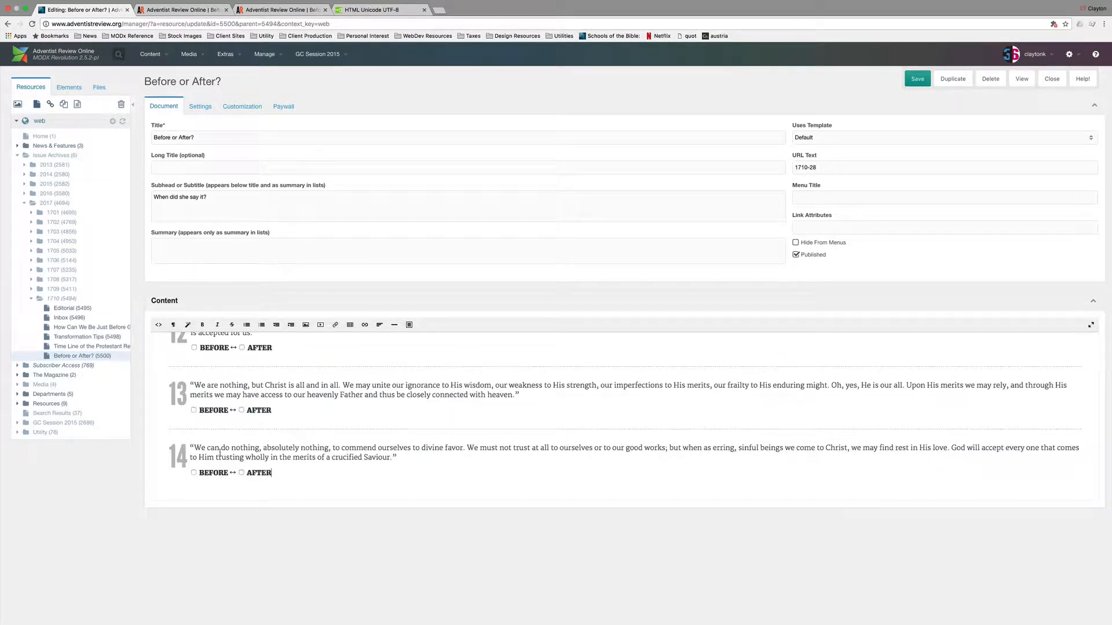
Embed the sidebar-full HTML snippet below statement 14 with its "Sidebar Title" h3 line removed.
left_click(305, 325)
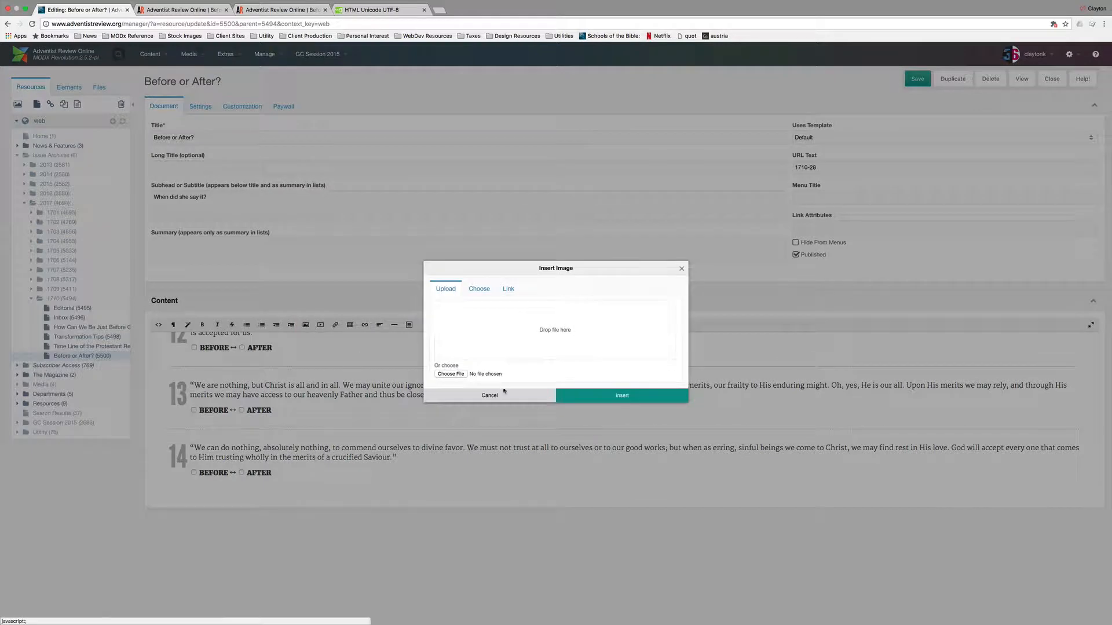
left_click(504, 393)
left_click(320, 325)
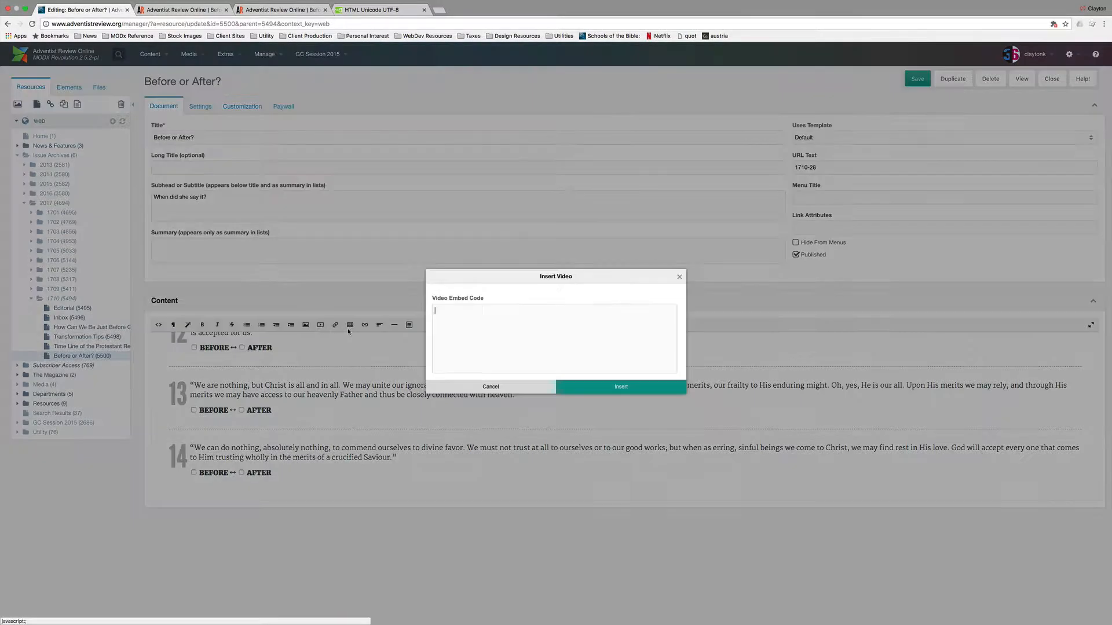
type("<div class=\"sidebar-full\"> \t<h3>Sidebar Title</h3> \t<p> \t\tsidebar content \t</p> </div>")
triple_click(451, 318)
key("BackSpace")
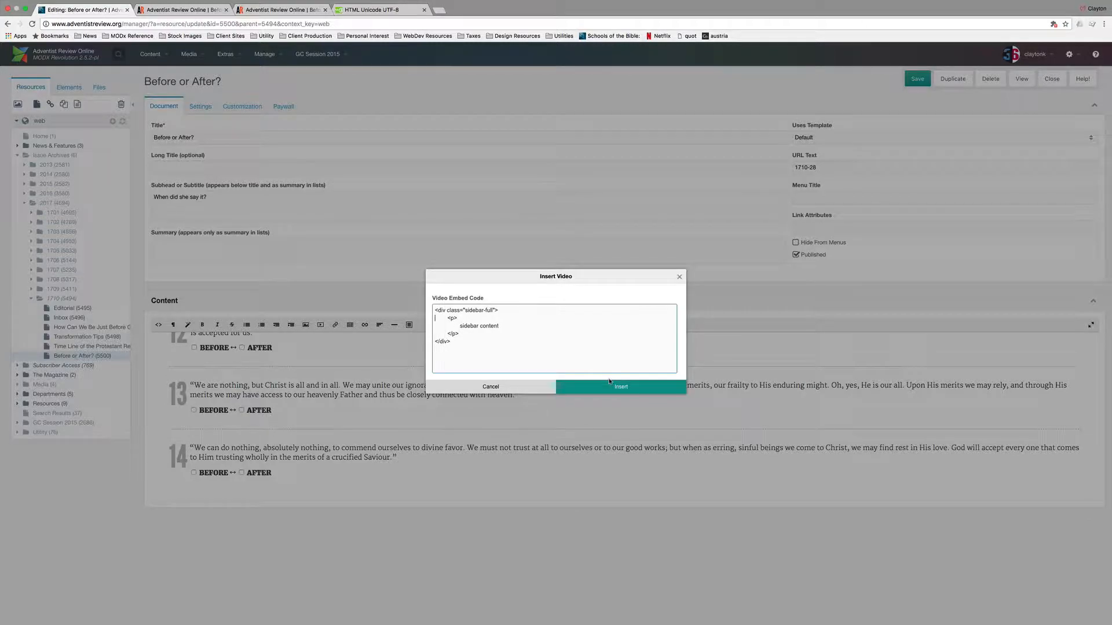
left_click(621, 387)
scroll(244, 470, "down", 2)
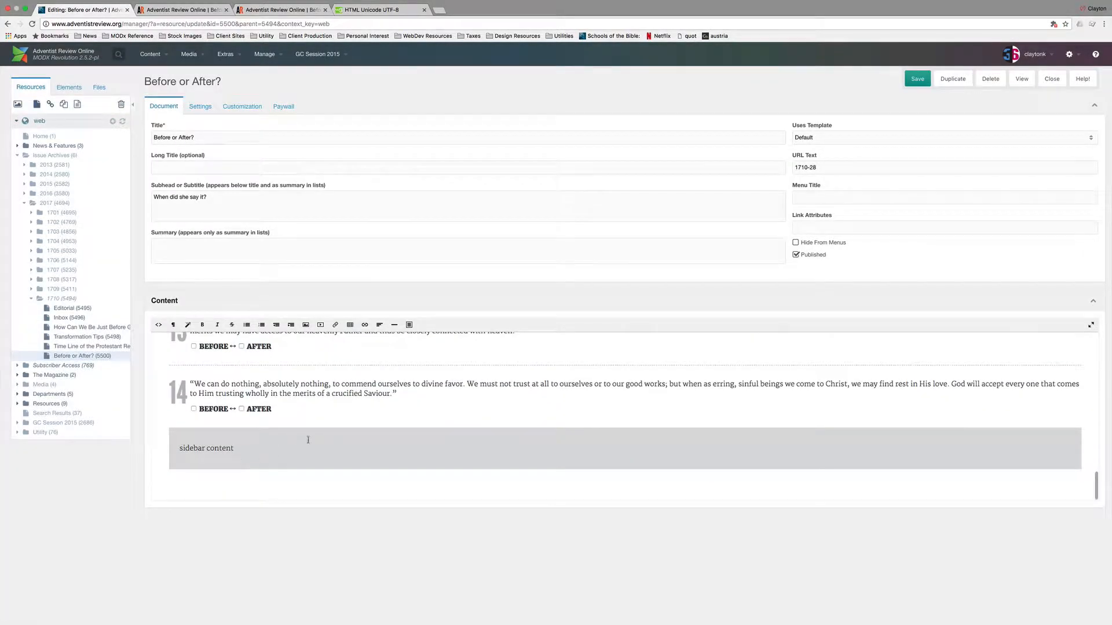
Copy the selected Answers text from InDesign and paste it over the "sidebar content" placeholder in the sidebar box.
key("super+Tab")
key("super+Tab")
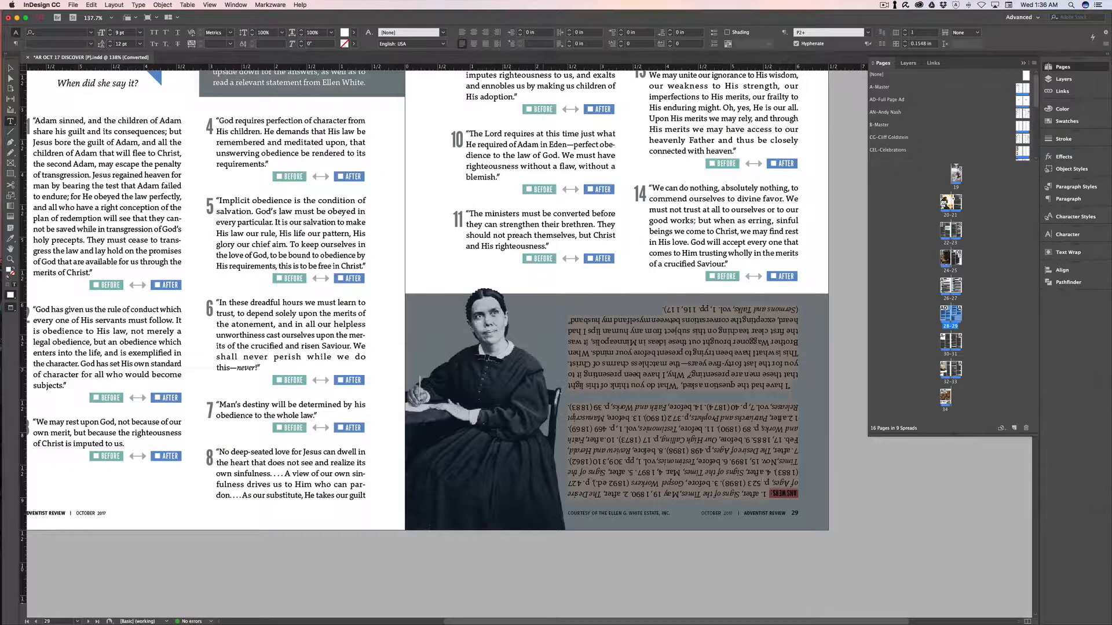
key("super+c")
key("super+Tab")
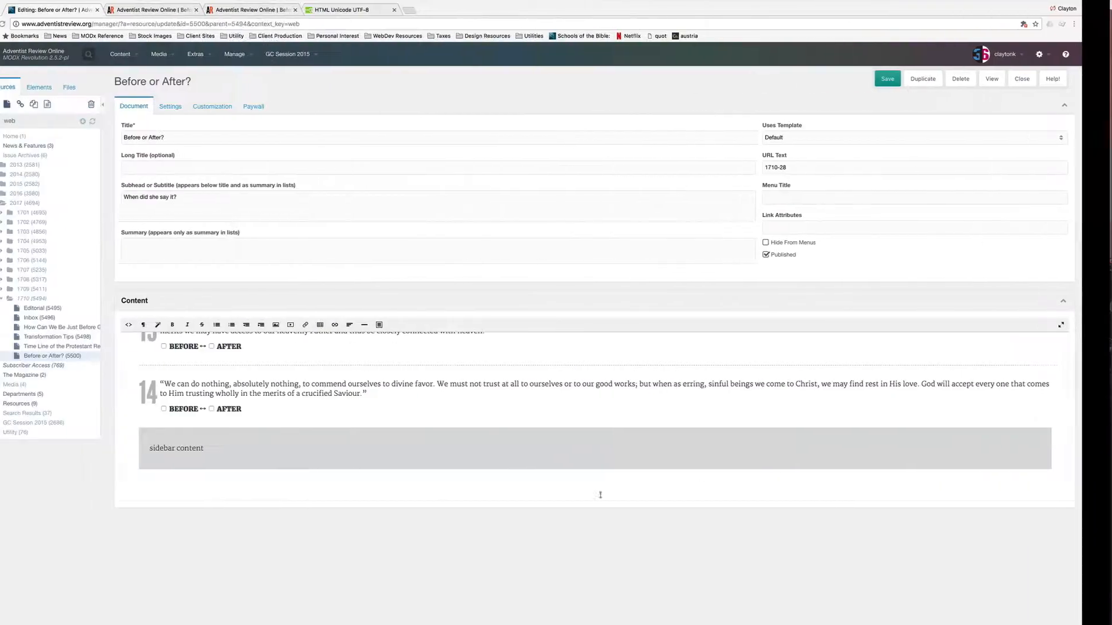
left_click_drag(234, 449, 174, 442)
key("super+v")
scroll(186, 457, "down", 1)
key("BackSpace")
Make the word "Answers:" bold in the sidebar box and save the article.
left_click(202, 325)
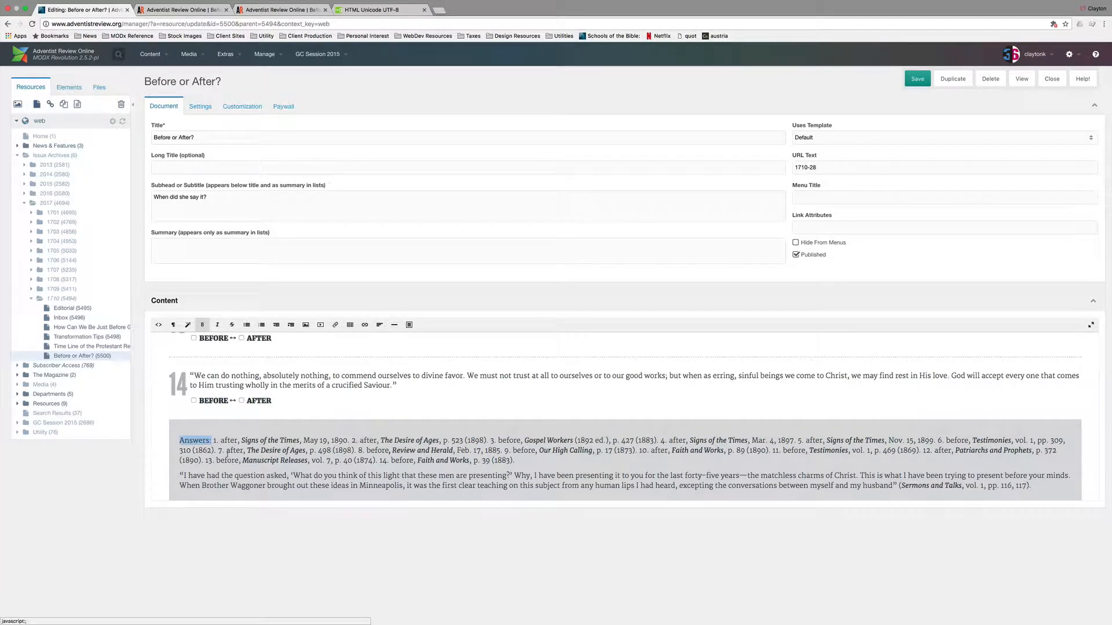
scroll(241, 482, "down", 2)
left_click(247, 449)
scroll(510, 454, "up", 2)
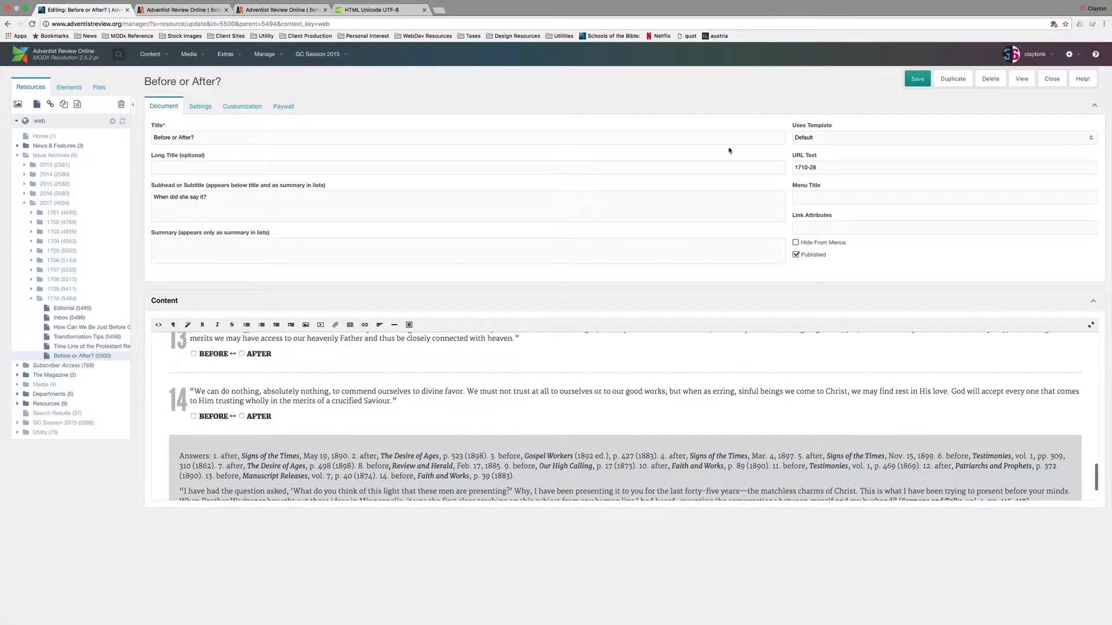
left_click(925, 80)
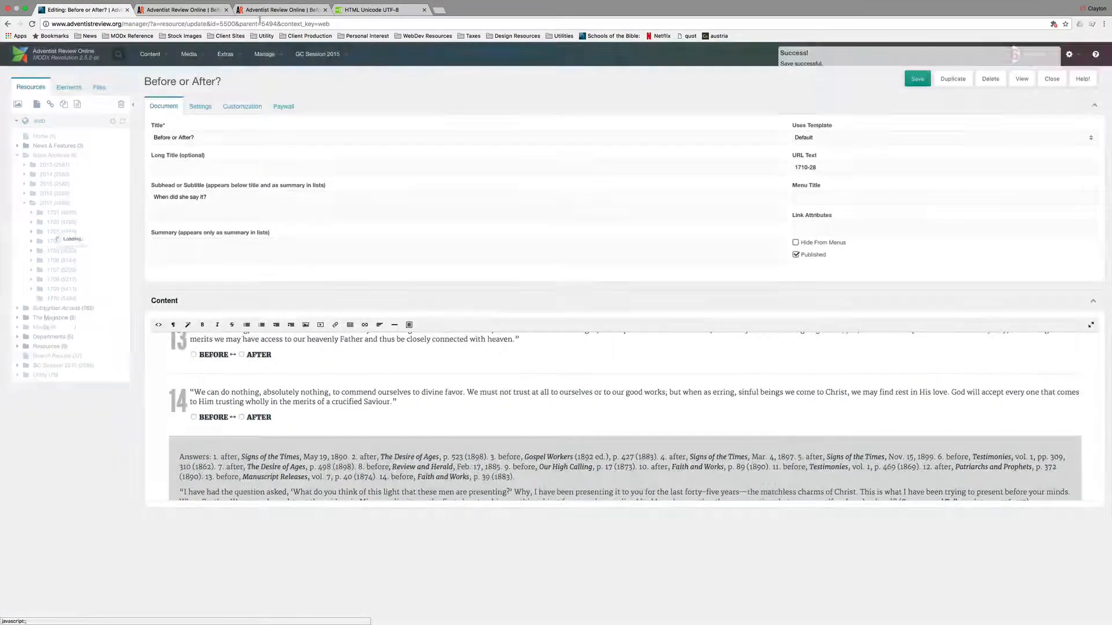
Reload the live article page, examine the answers box, test the checkboxes of statements 11 and 12, and return to the InDesign layout.
left_click(184, 10)
key("super+r")
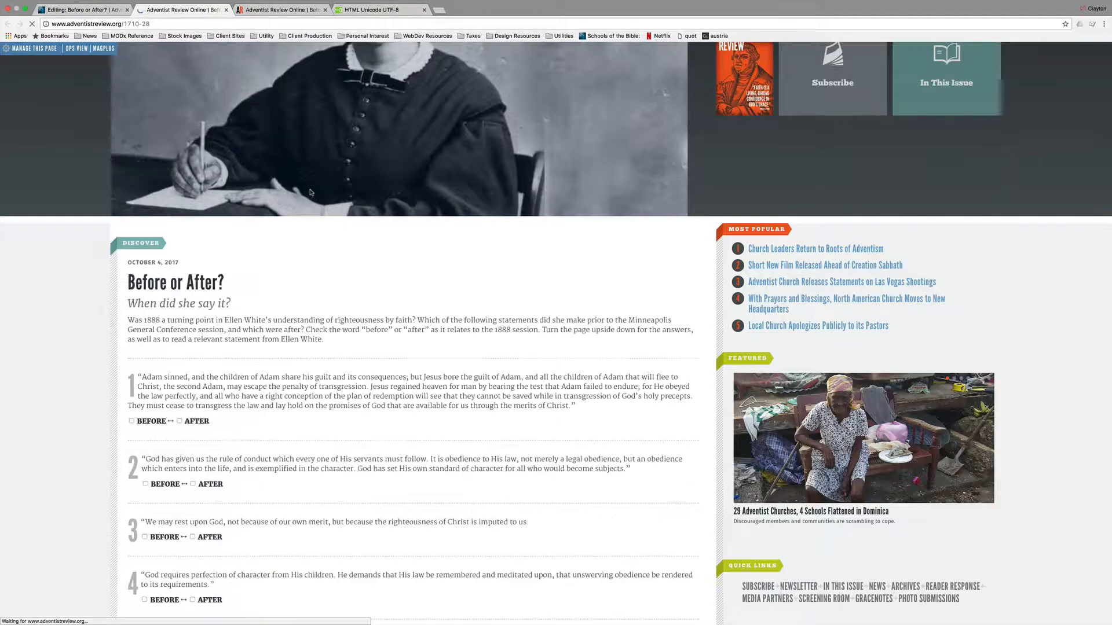
scroll(311, 190, "down", 10)
scroll(310, 190, "down", 8)
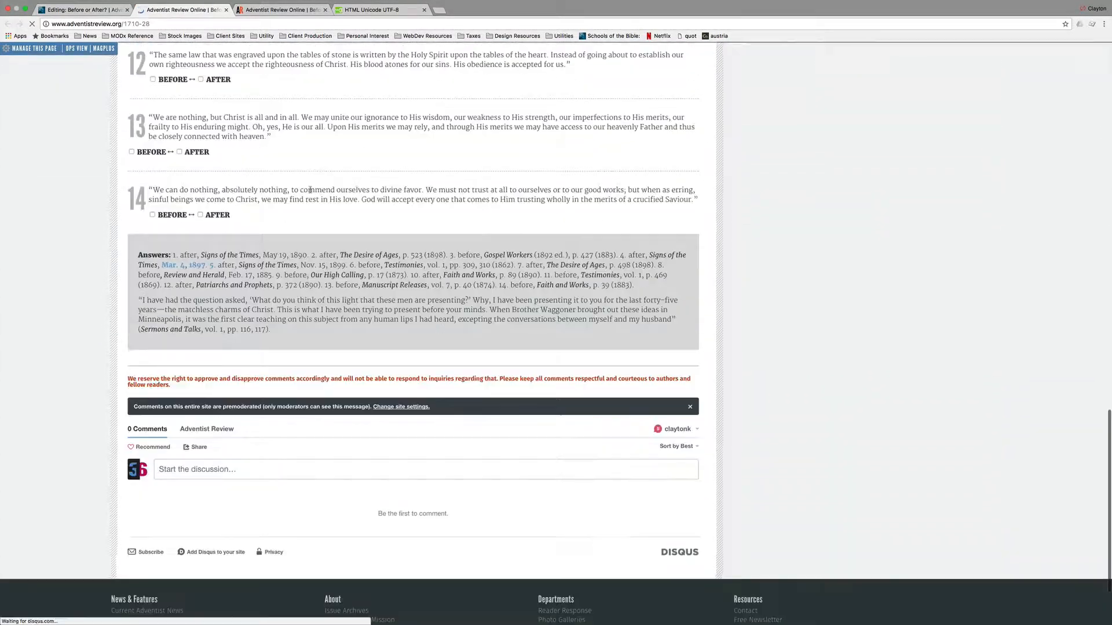
scroll(260, 230, "up", 3)
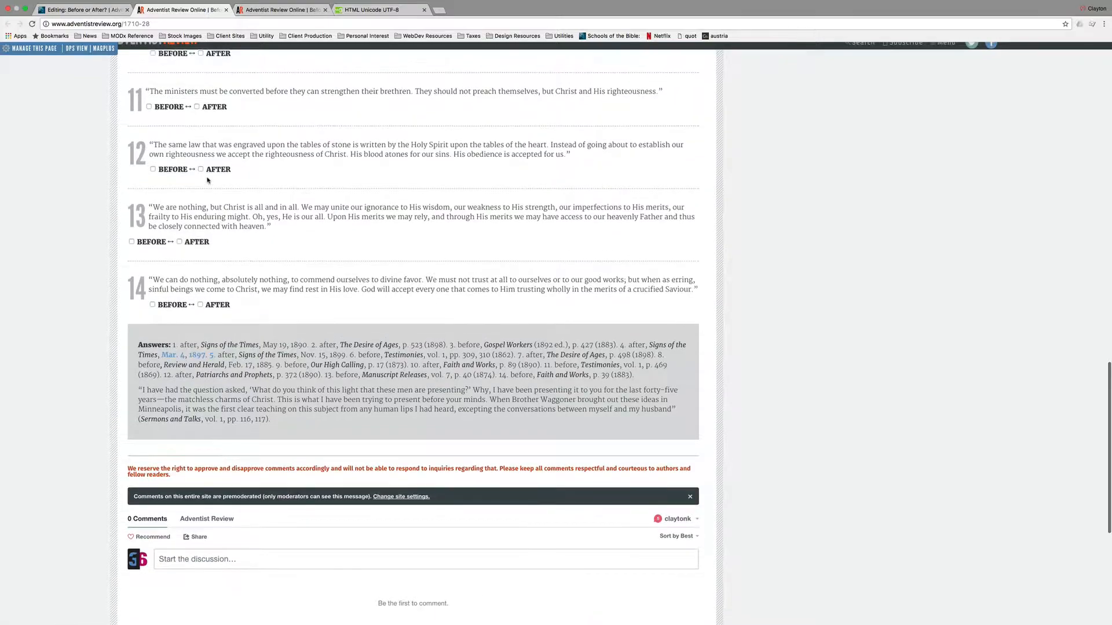
left_click(200, 169)
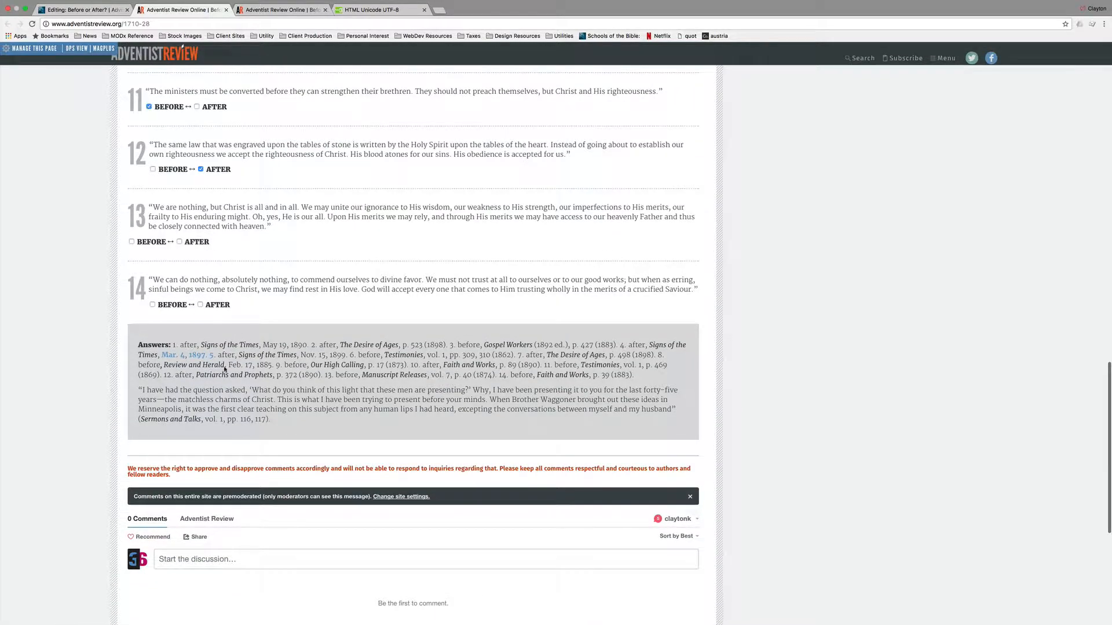
scroll(271, 321, "up", 15)
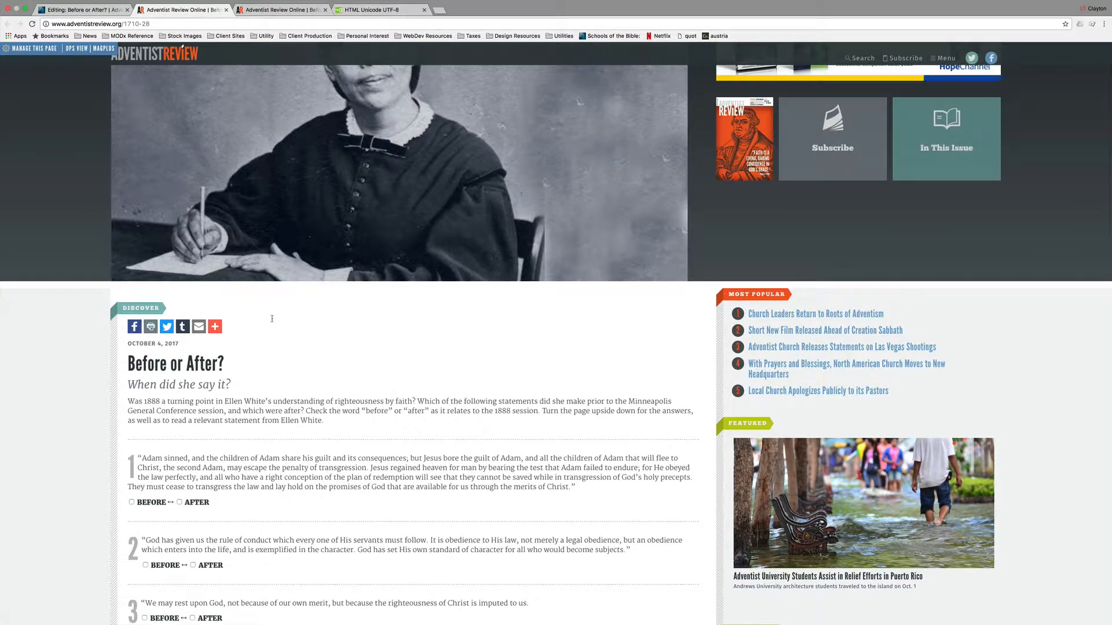
scroll(312, 325, "up", 3)
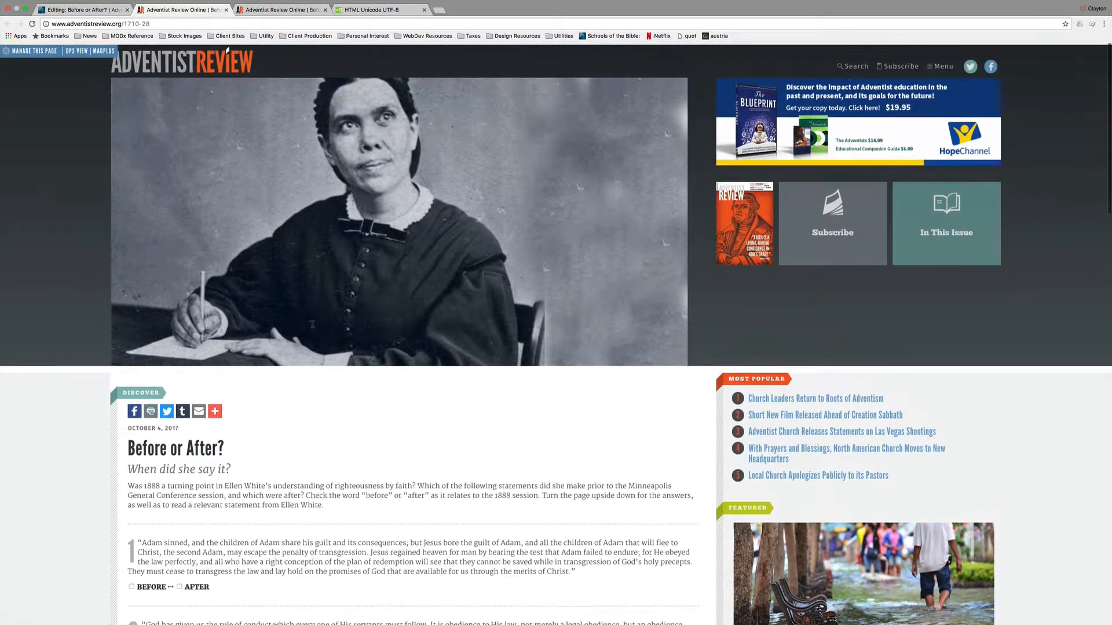
key("super+Tab")
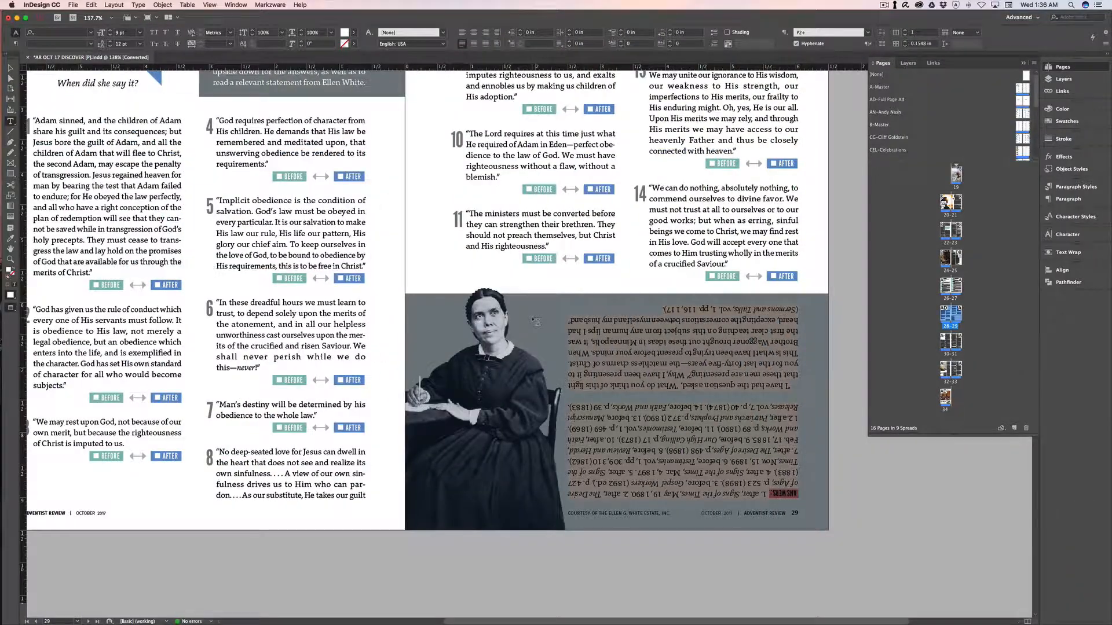
Examine the remaining Discover spreads in the layout through "Justice and Injustice".
key("super+minus")
scroll(440, 347, "down", 10)
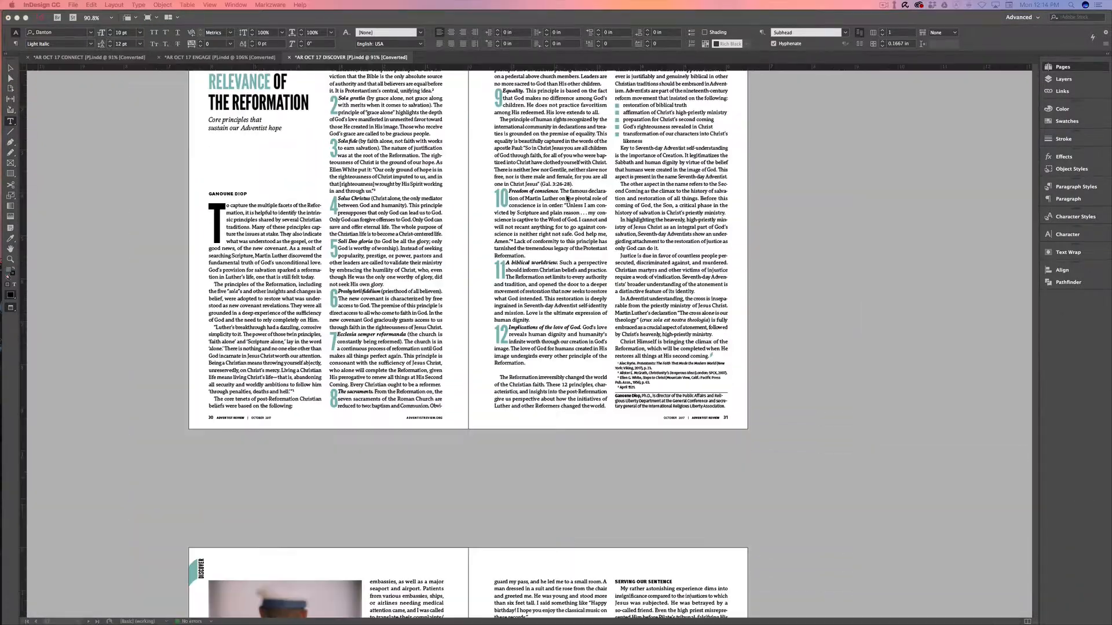
scroll(567, 199, "down", 10)
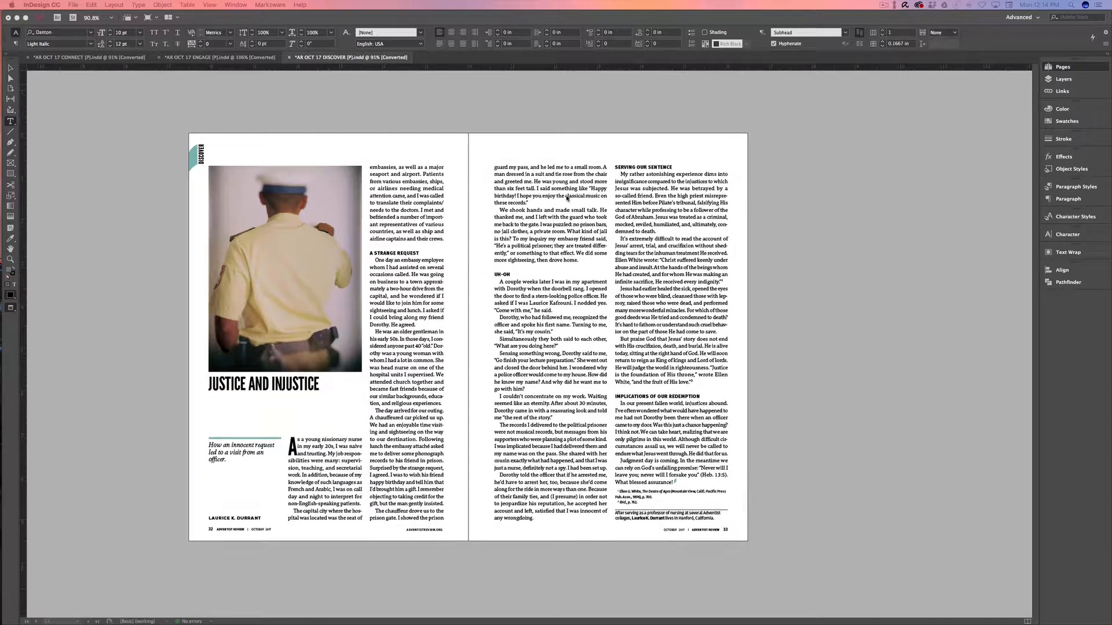
scroll(567, 199, "down", 2)
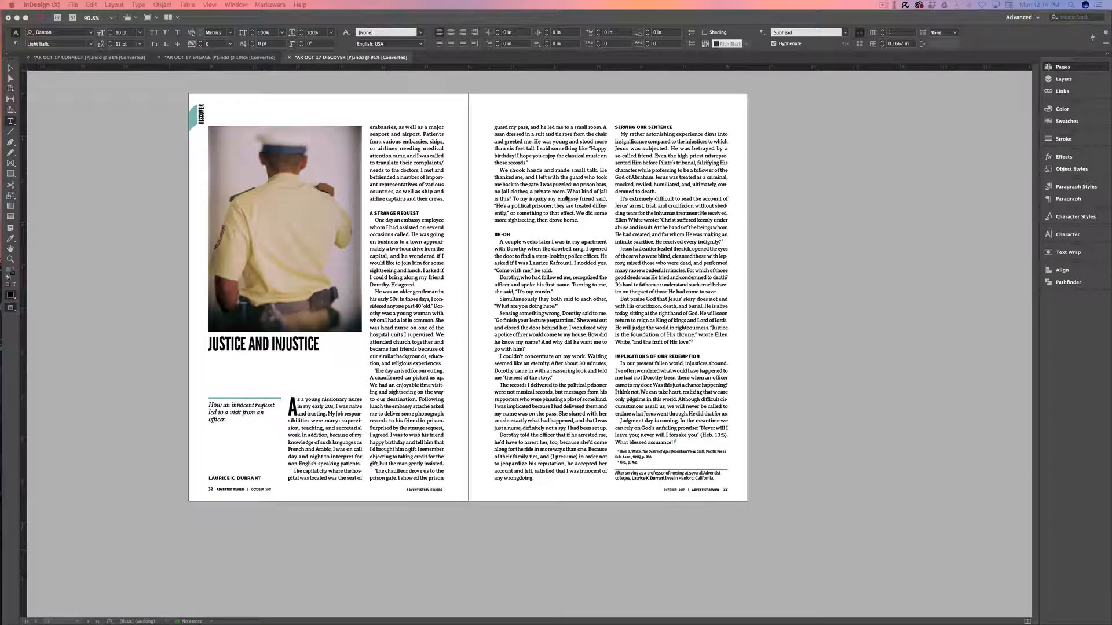
Show the page thumbnails, switch to the October Connect layout, and examine "The Heshbon Excavation" spreads, including their photos, captions and sidebar.
key("super+F12")
left_click(100, 58)
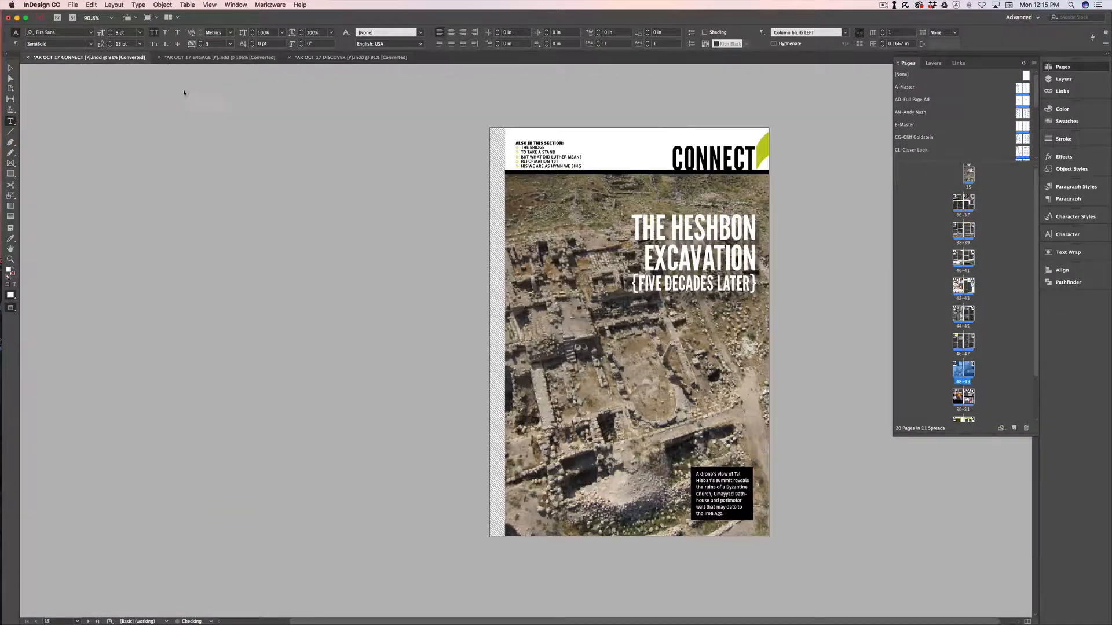
scroll(409, 201, "left", 1)
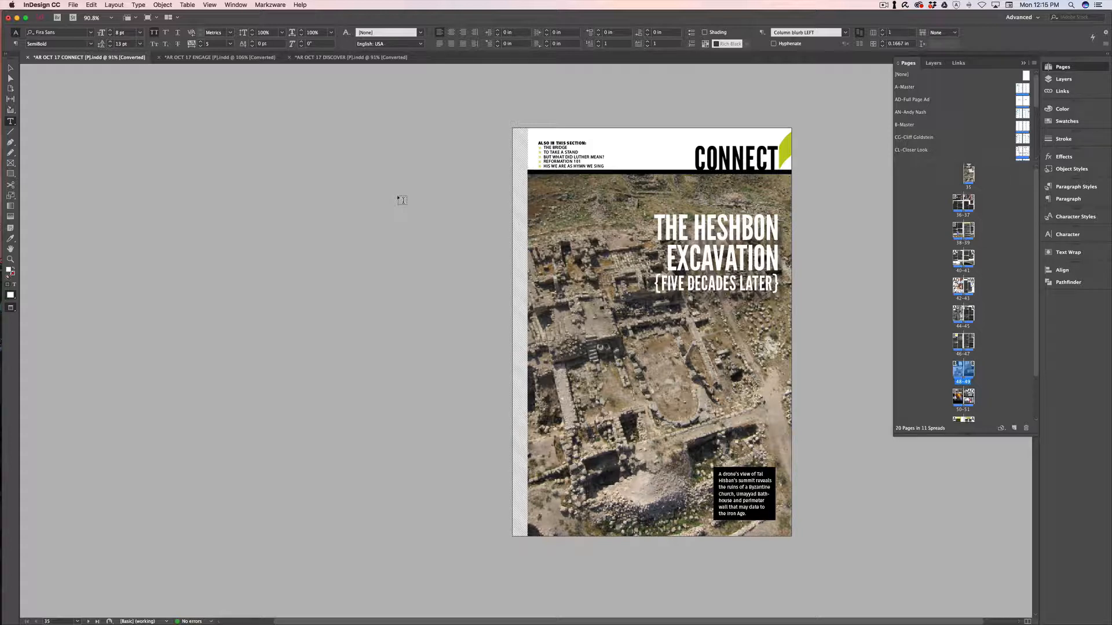
scroll(402, 200, "down", 8)
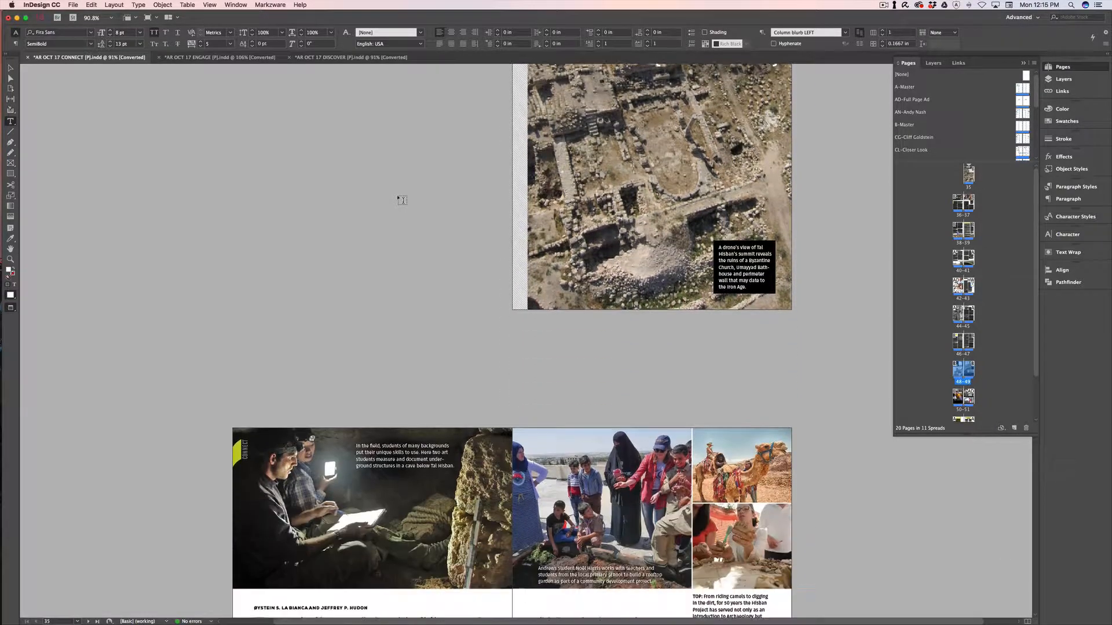
scroll(402, 200, "down", 10)
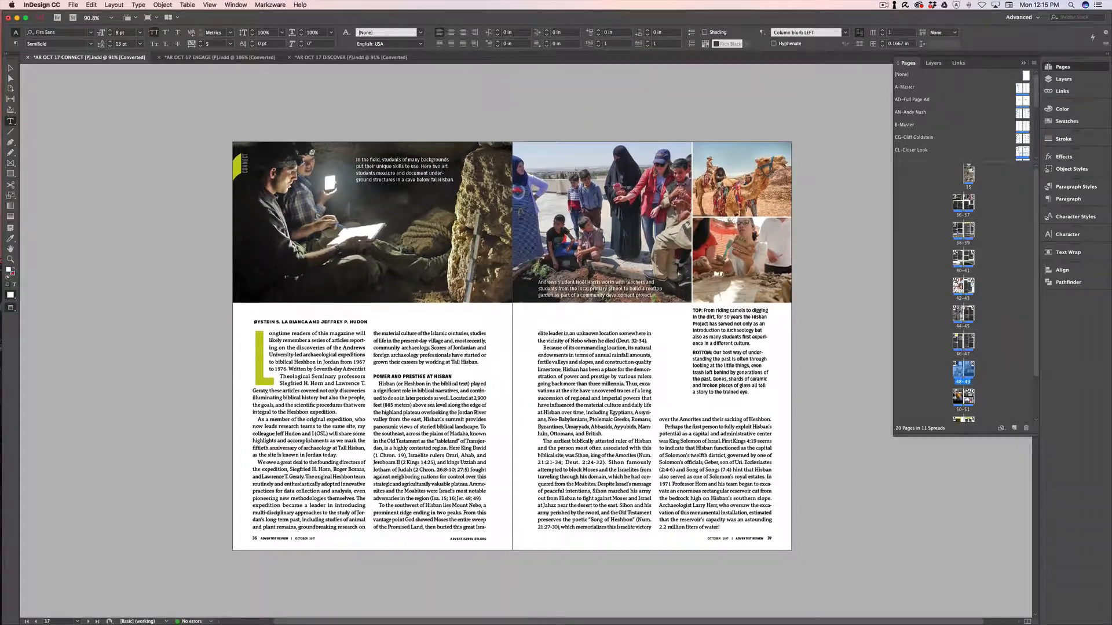
scroll(402, 200, "down", 15)
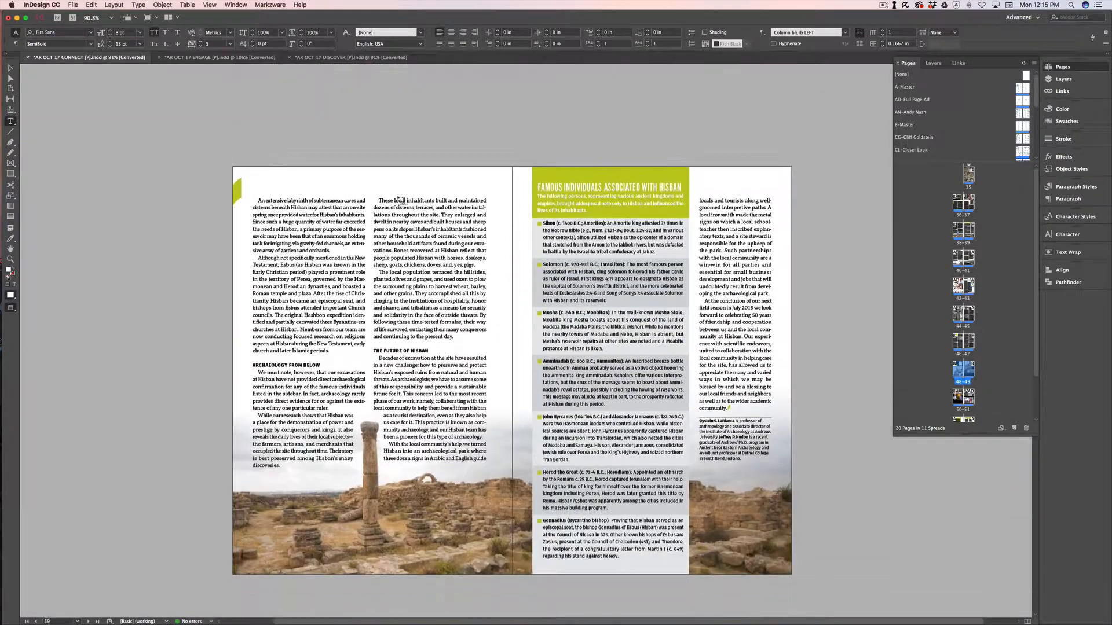
Switch to the MODX editor in the browser and locate the [[$photogallery]] placeholder in The Heshbon Excavation article.
key("ctrl+Left")
key("ctrl+Right")
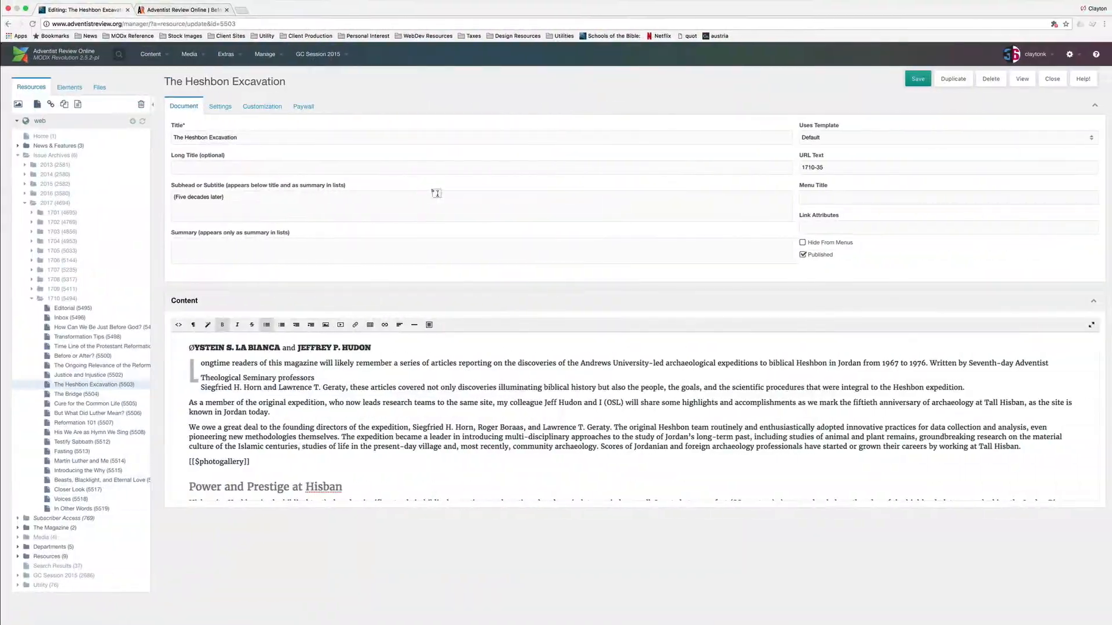
scroll(264, 382, "down", 2)
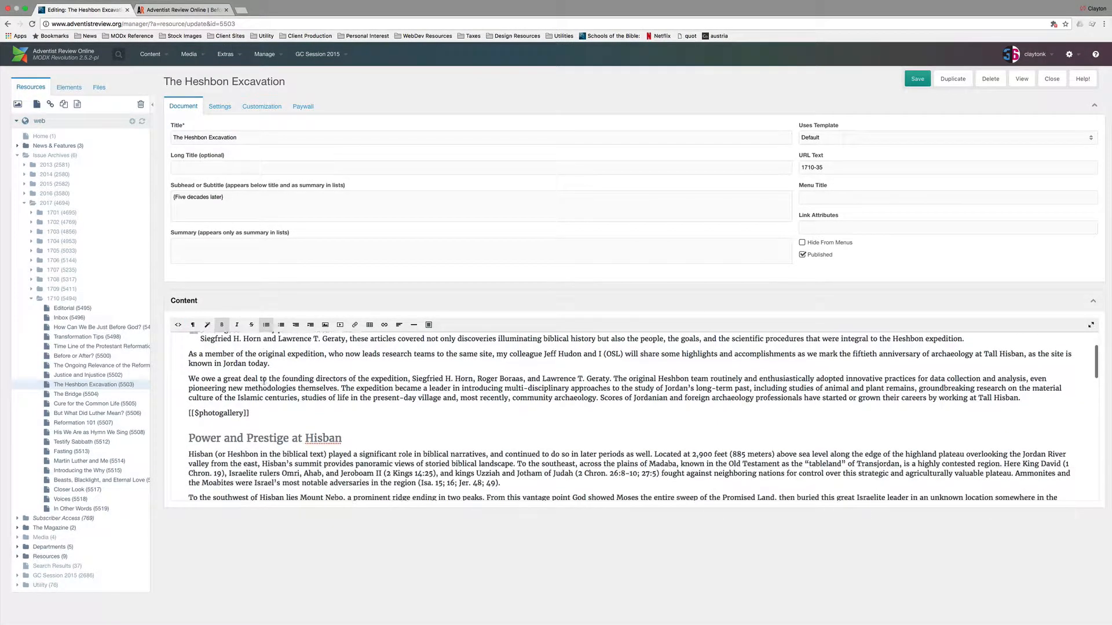
scroll(264, 382, "down", 1)
triple_click(258, 397)
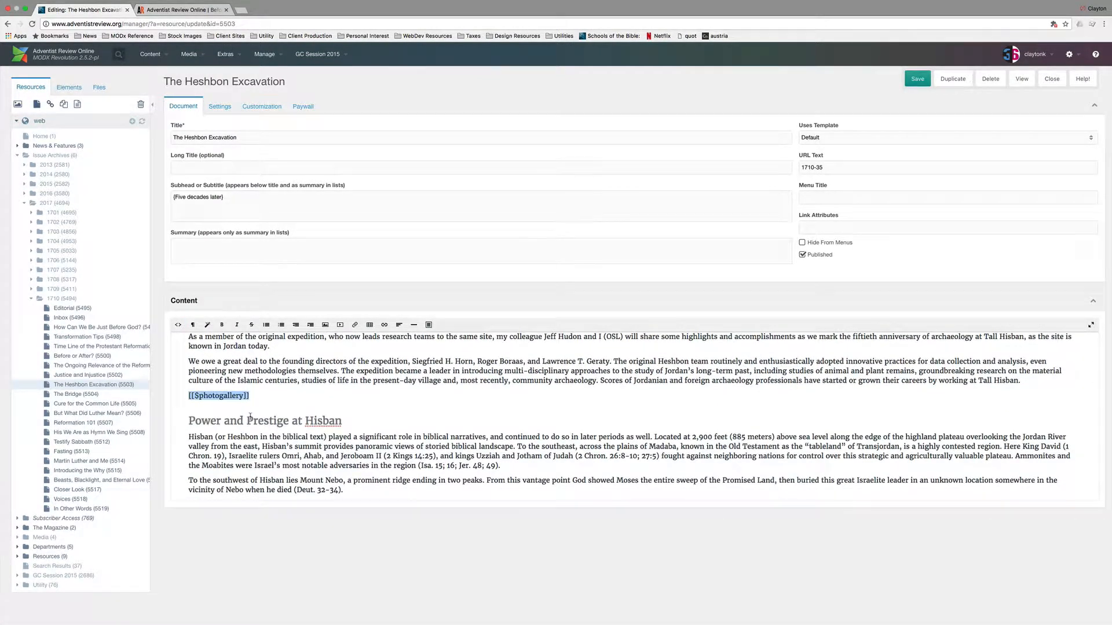
Examine the "Famous Individuals Associated With Hisban" sidebar in the article content, including its introductory paragraph and first bulleted entry.
scroll(250, 416, "down", 3)
scroll(250, 417, "down", 4)
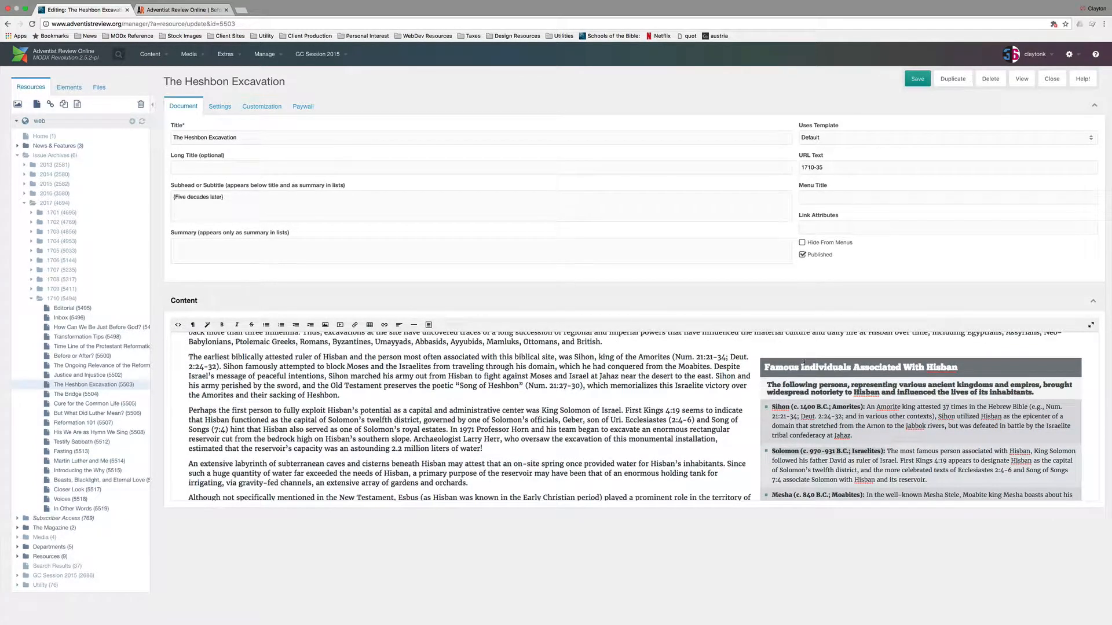
left_click_drag(770, 367, 812, 393)
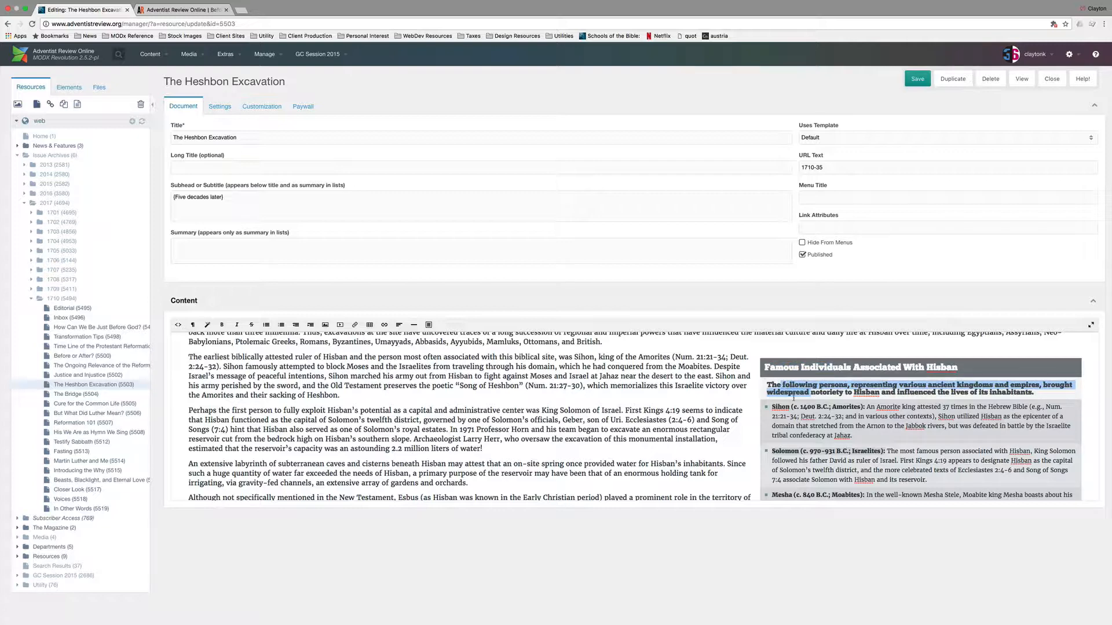
left_click(796, 408)
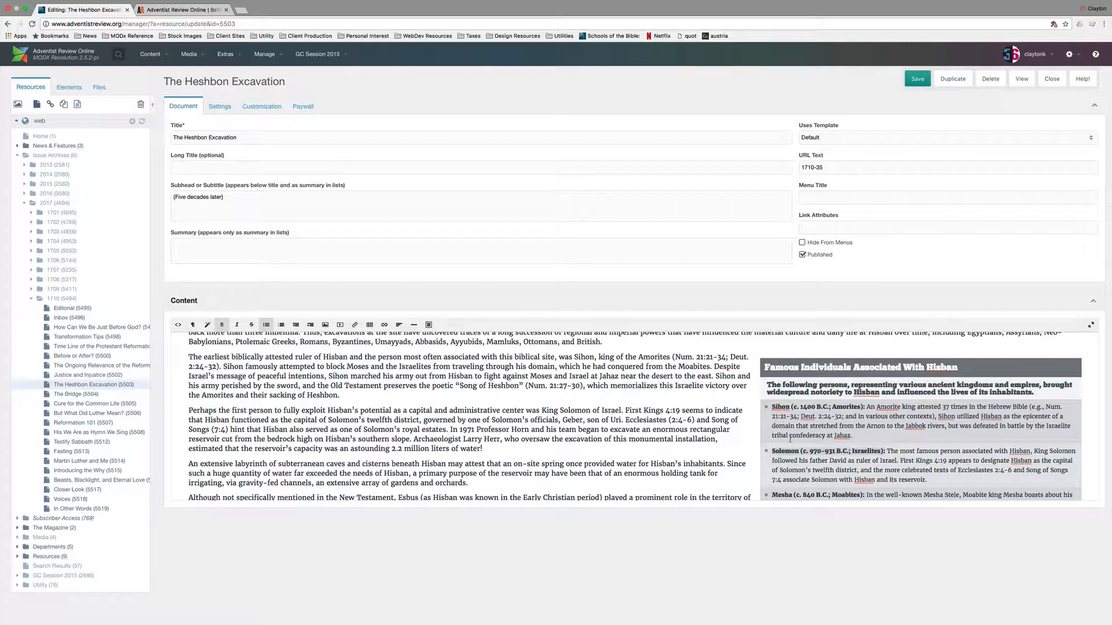
left_click(792, 434)
scroll(792, 435, "up", 10)
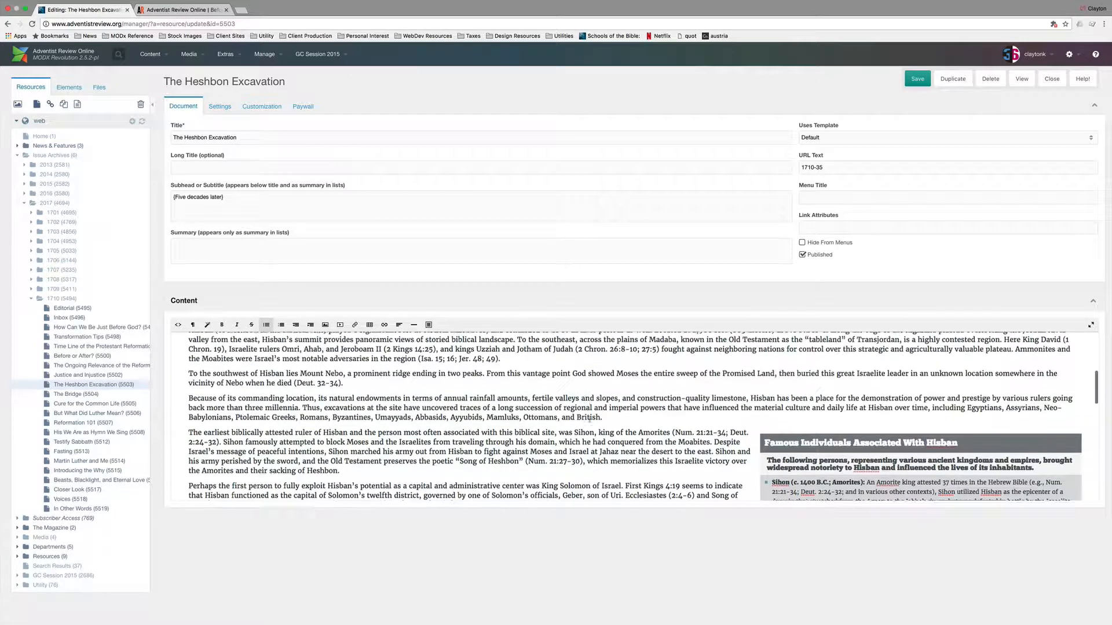
Preview the live Heshbon Excavation article, advance its photo gallery one image, check the text down to the comments, and close both live page tabs.
left_click(1014, 83)
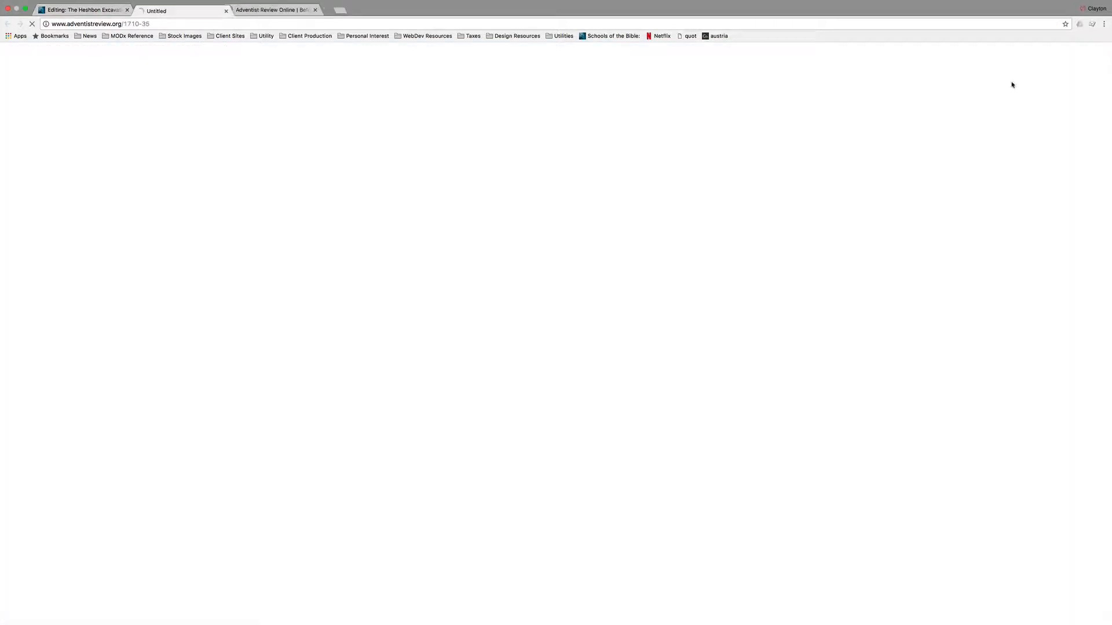
scroll(338, 143, "down", 3)
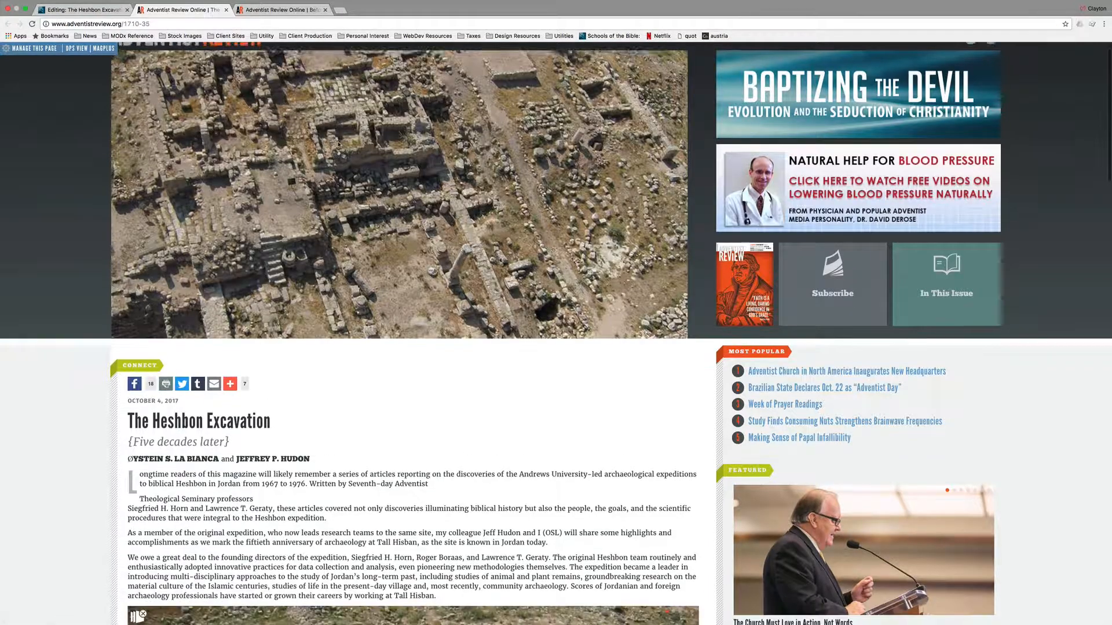
scroll(339, 143, "down", 10)
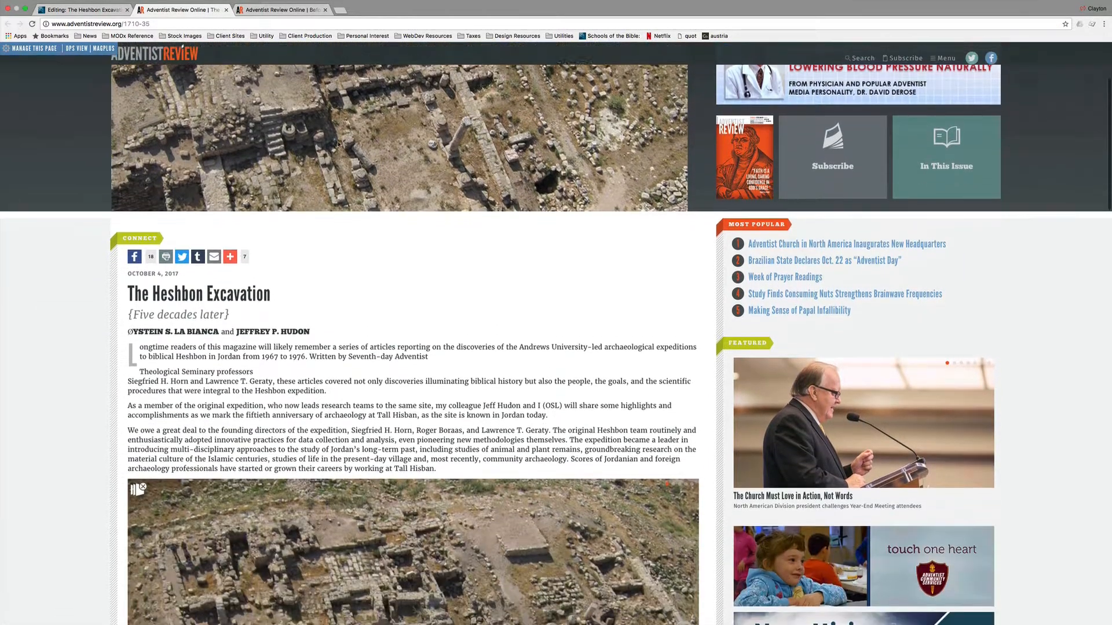
scroll(338, 143, "down", 2)
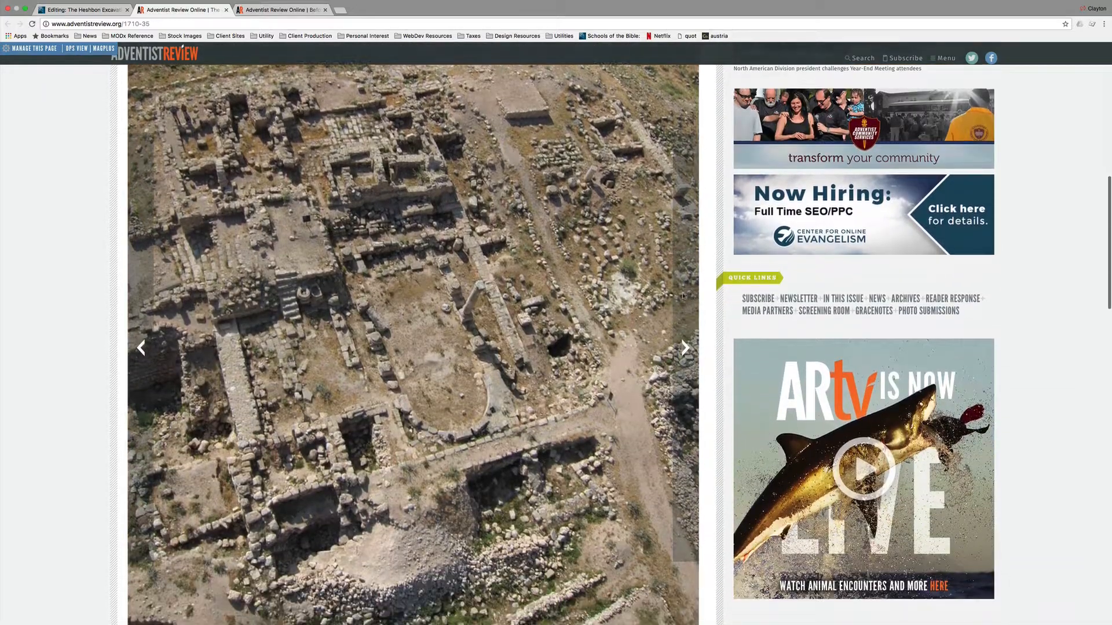
left_click(683, 291)
scroll(684, 296, "down", 20)
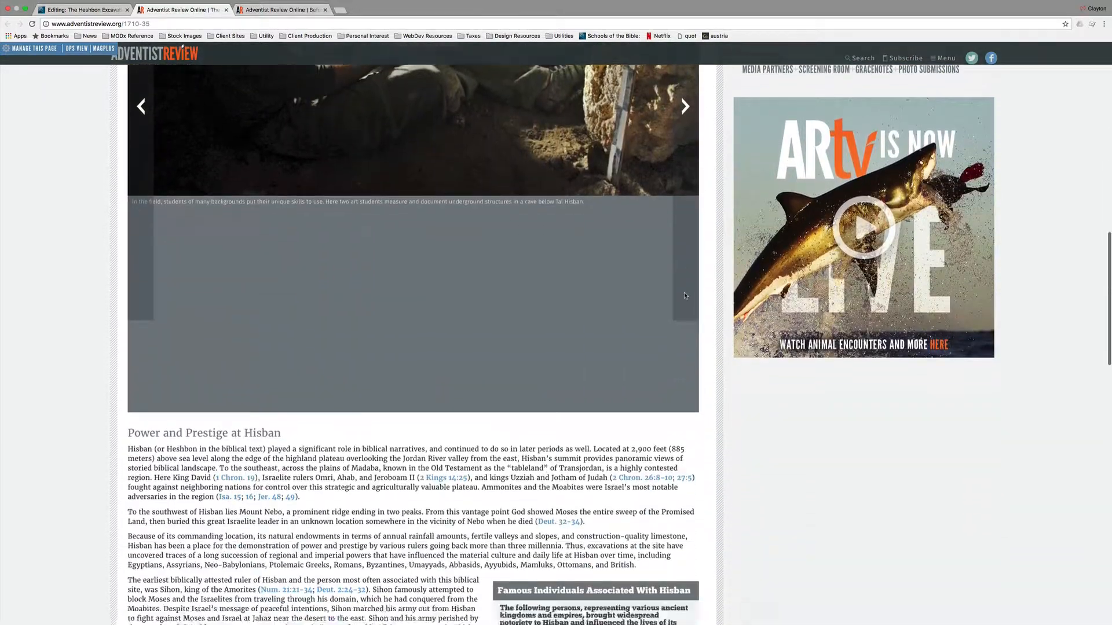
scroll(684, 293, "down", 3)
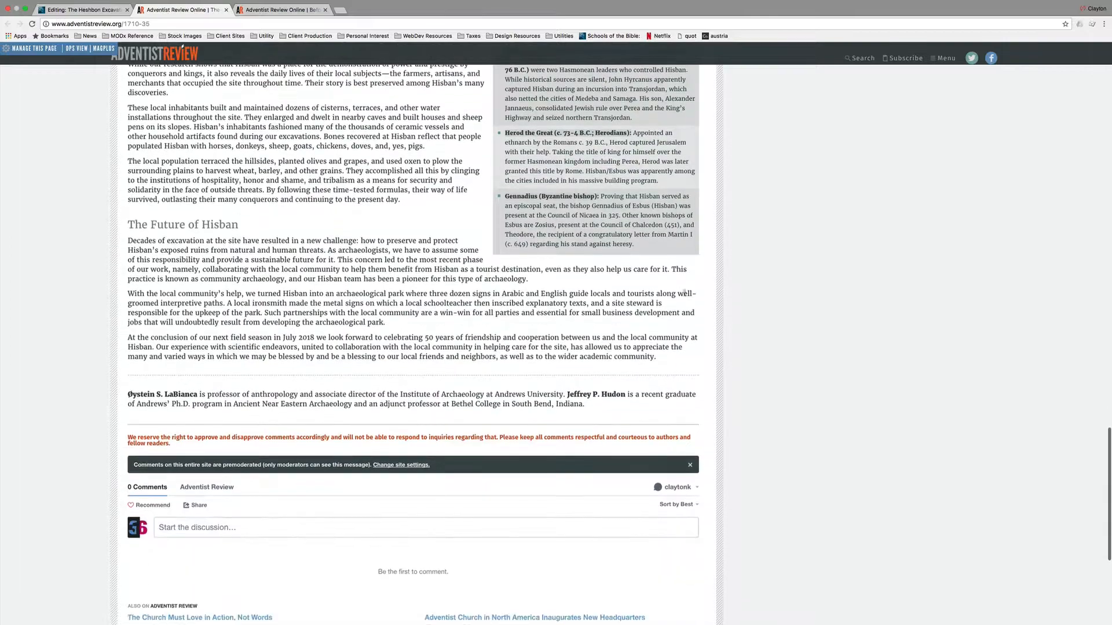
left_click(225, 10)
left_click(226, 10)
Return to the InDesign Connect layout and examine the spreads from "The Bridge" through the "Reformation 101" photo feature.
key("ctrl+Left")
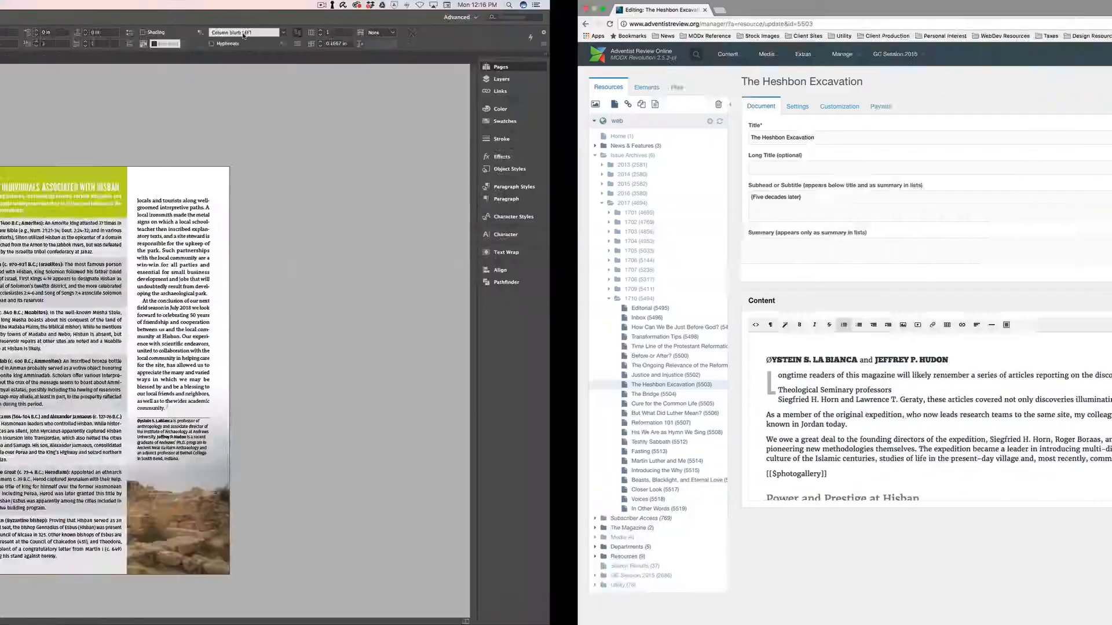
scroll(271, 115, "down", 15)
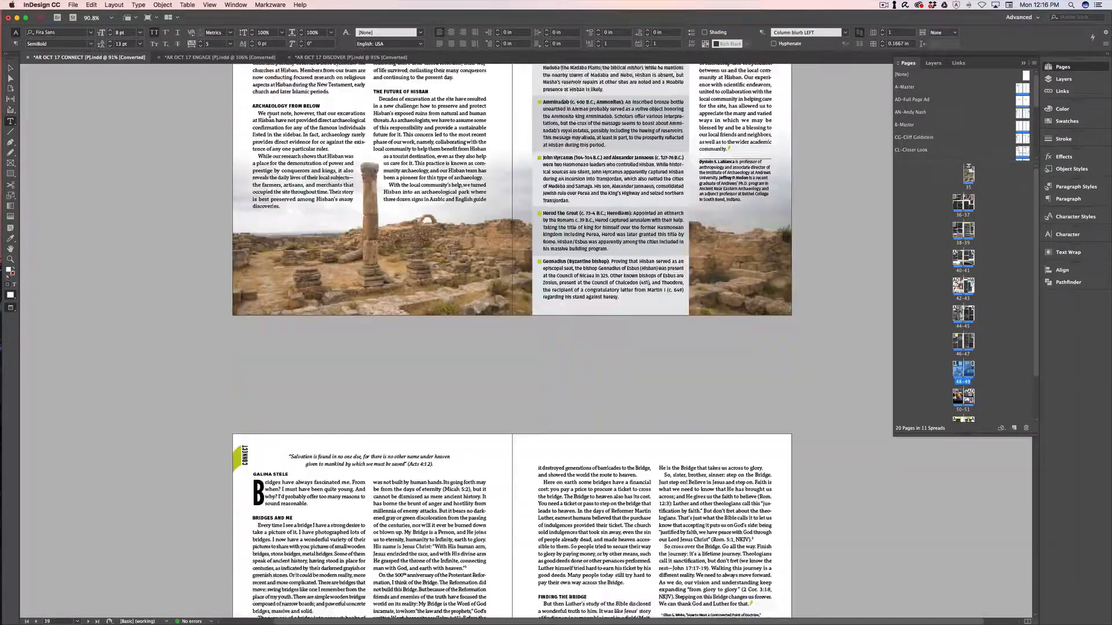
scroll(270, 114, "down", 10)
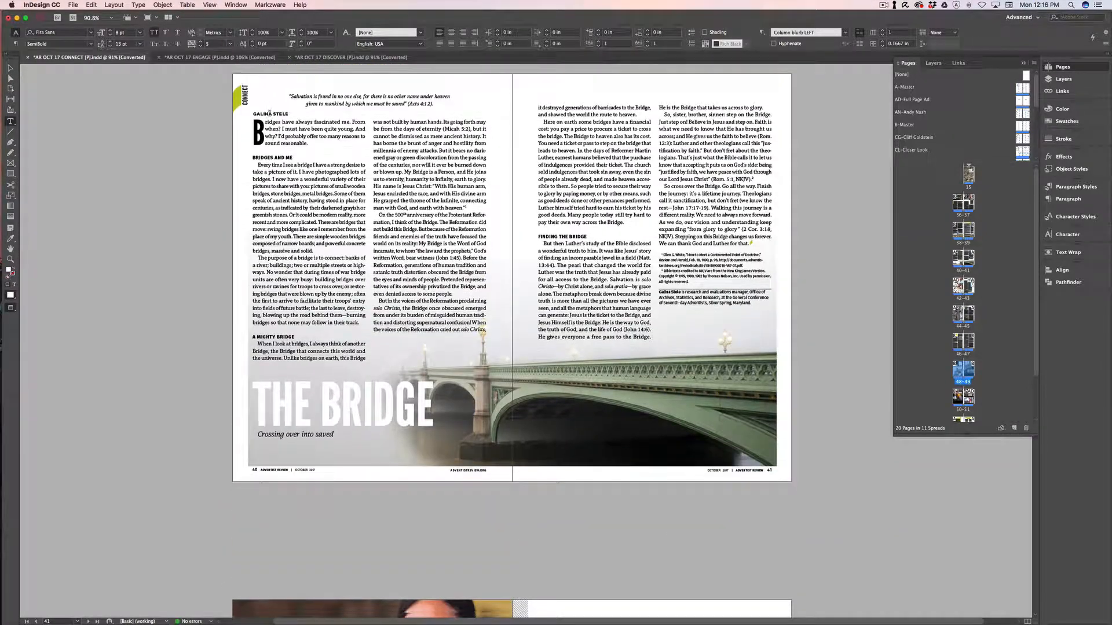
scroll(269, 114, "down", 5)
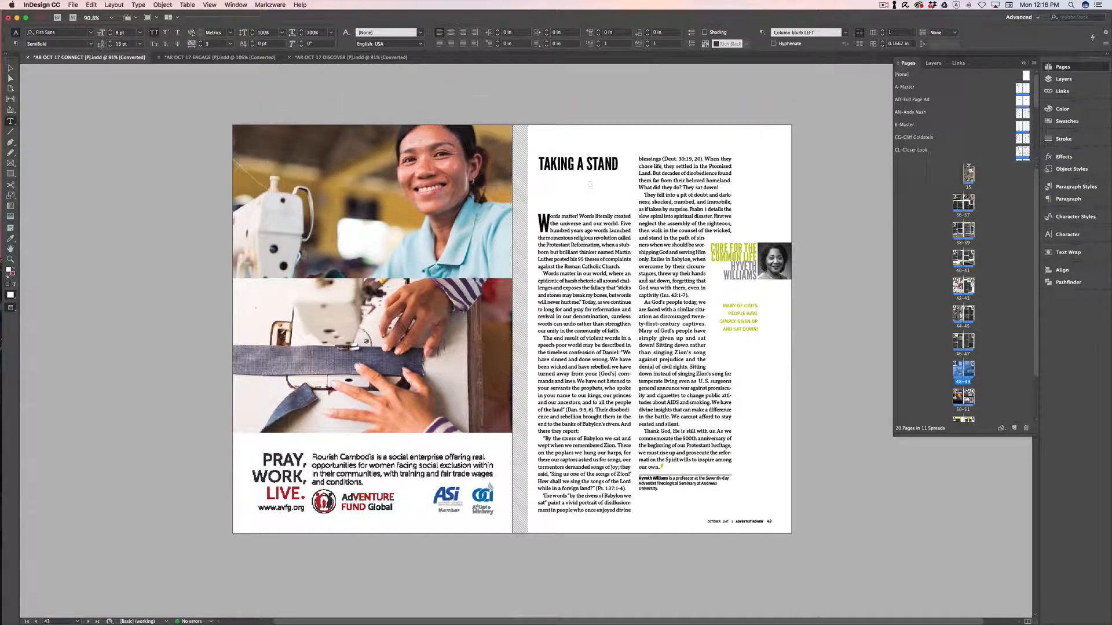
scroll(694, 279, "down", 8)
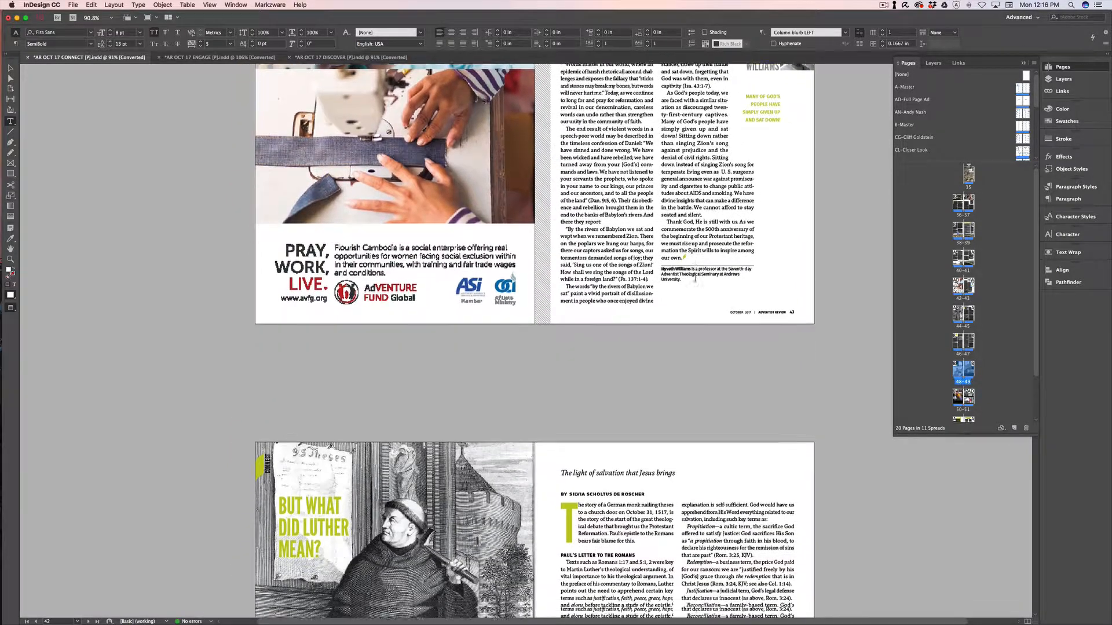
scroll(695, 279, "down", 1)
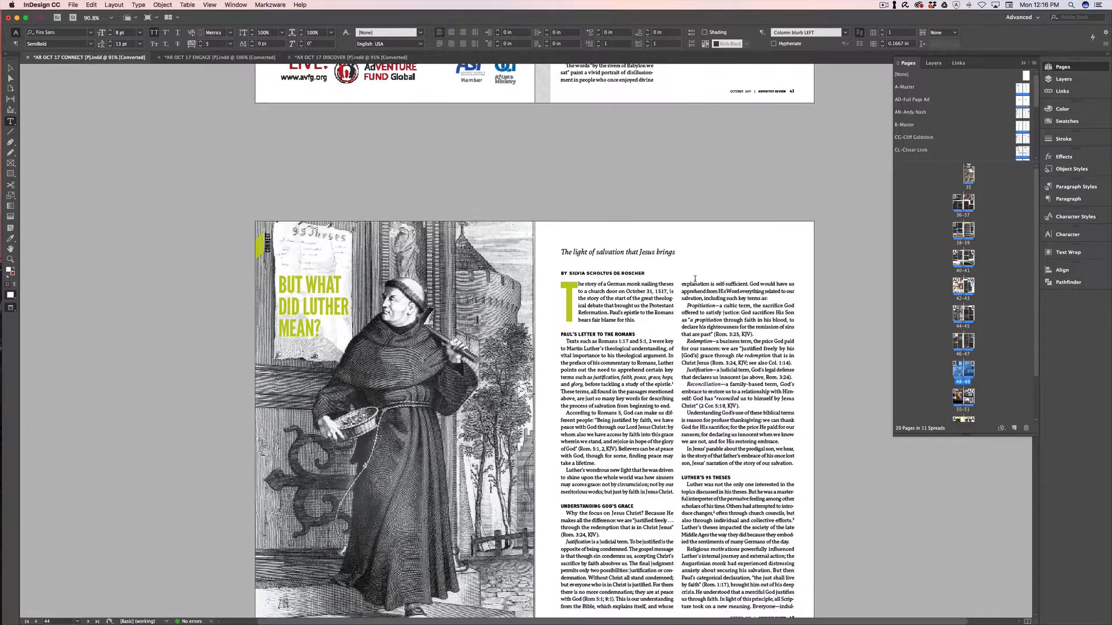
scroll(629, 288, "down", 1)
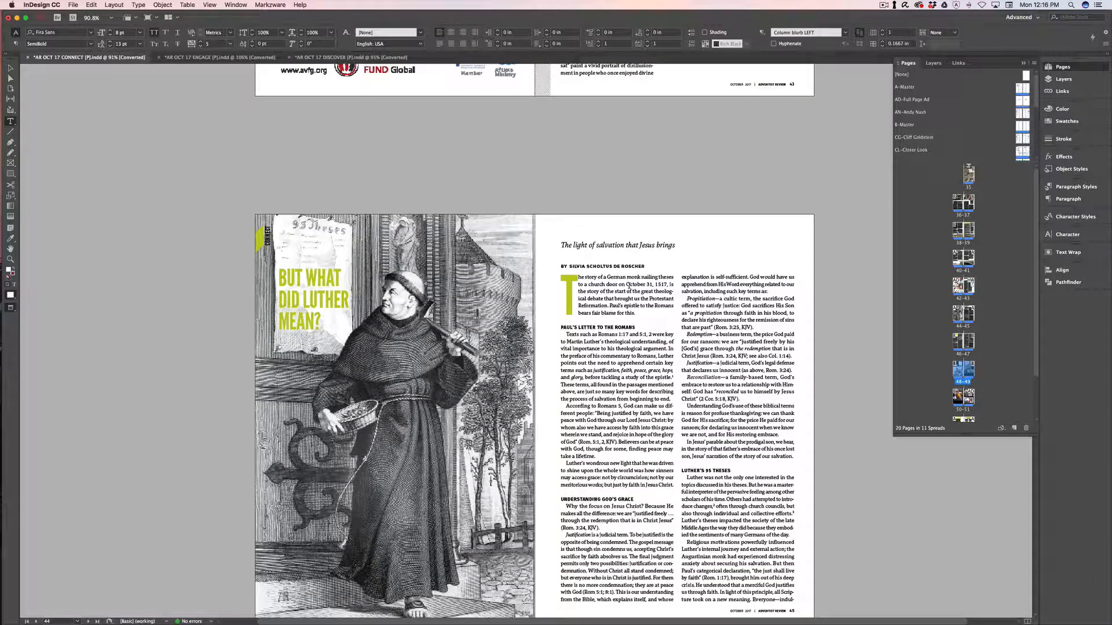
key("F6")
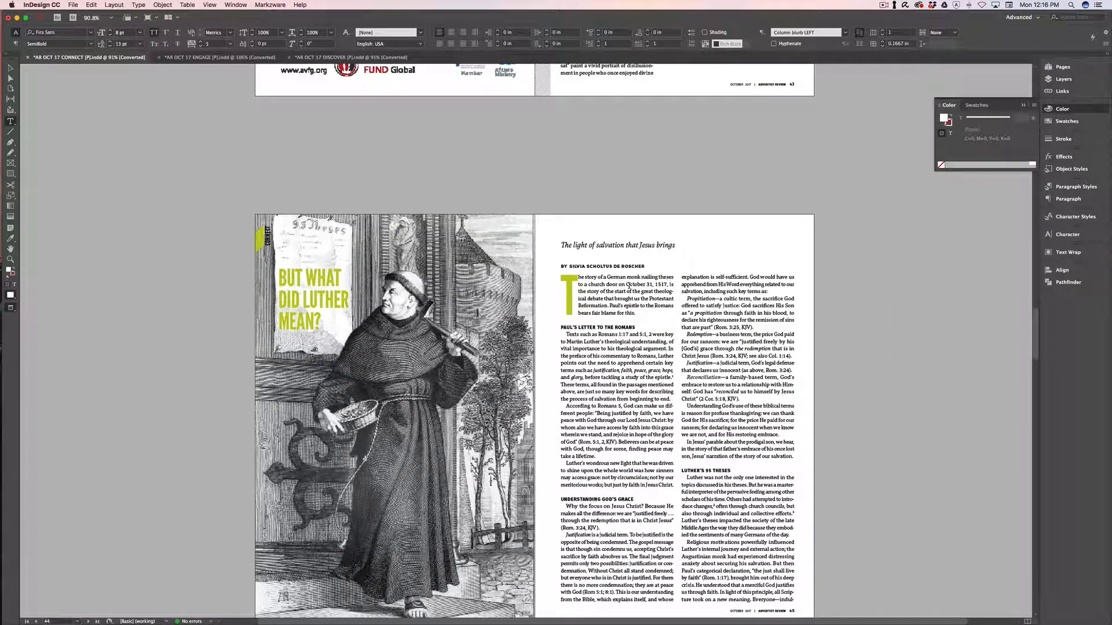
scroll(629, 287, "down", 10)
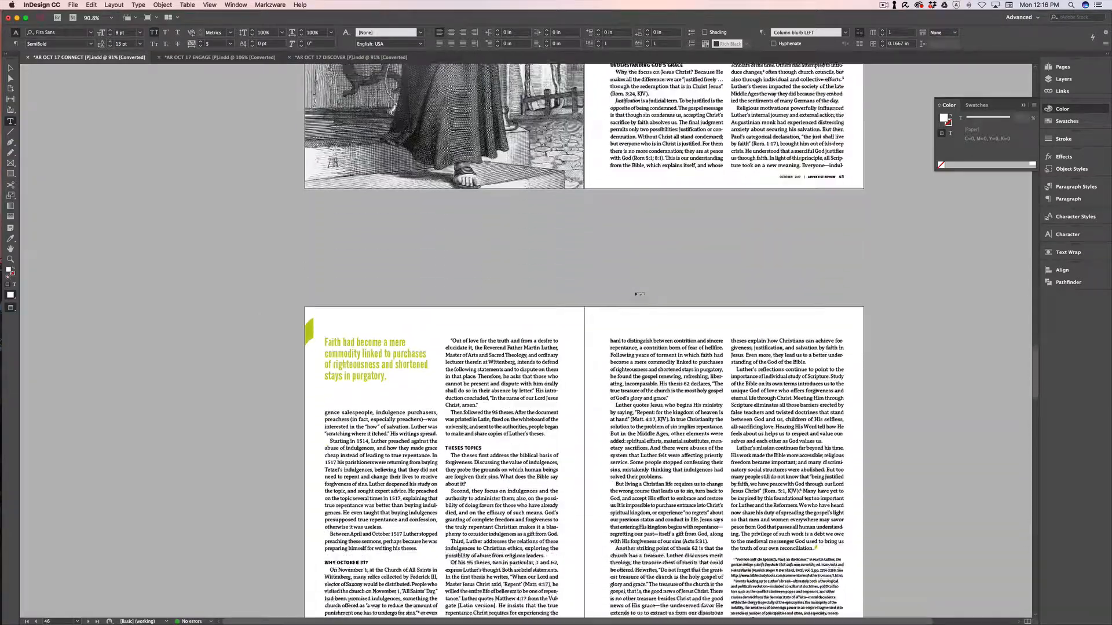
scroll(636, 294, "down", 20)
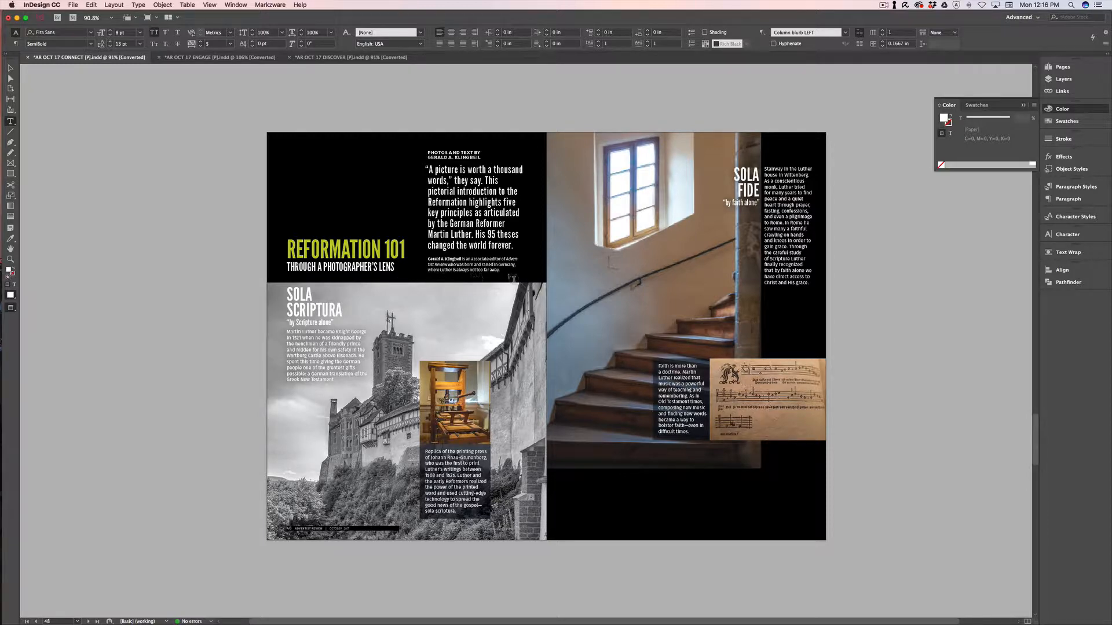
scroll(503, 273, "down", 4)
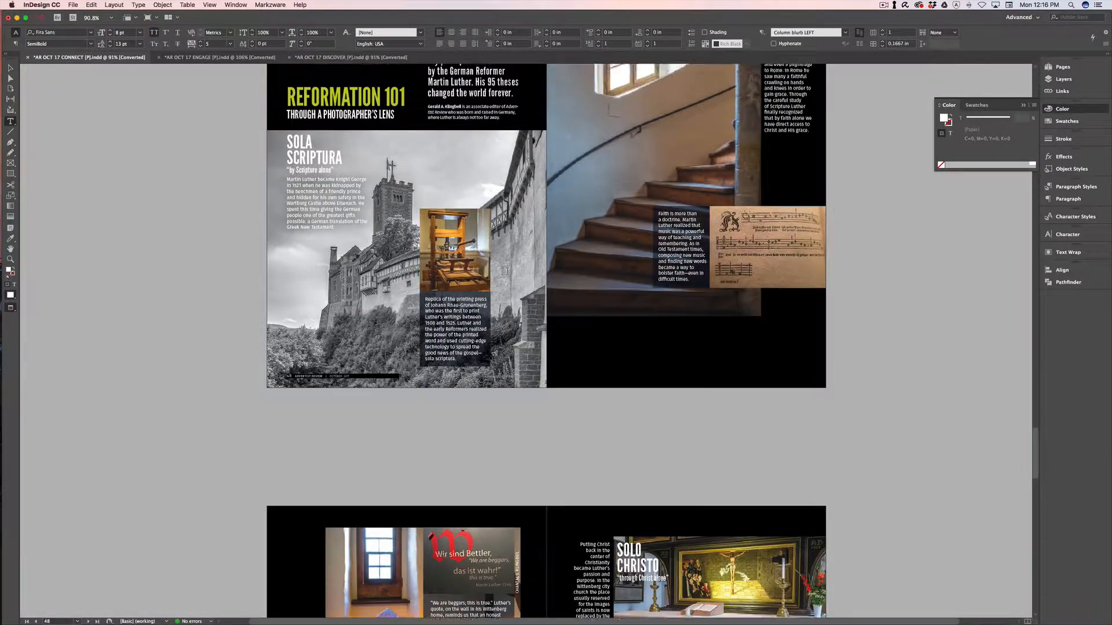
scroll(505, 269, "up", 3)
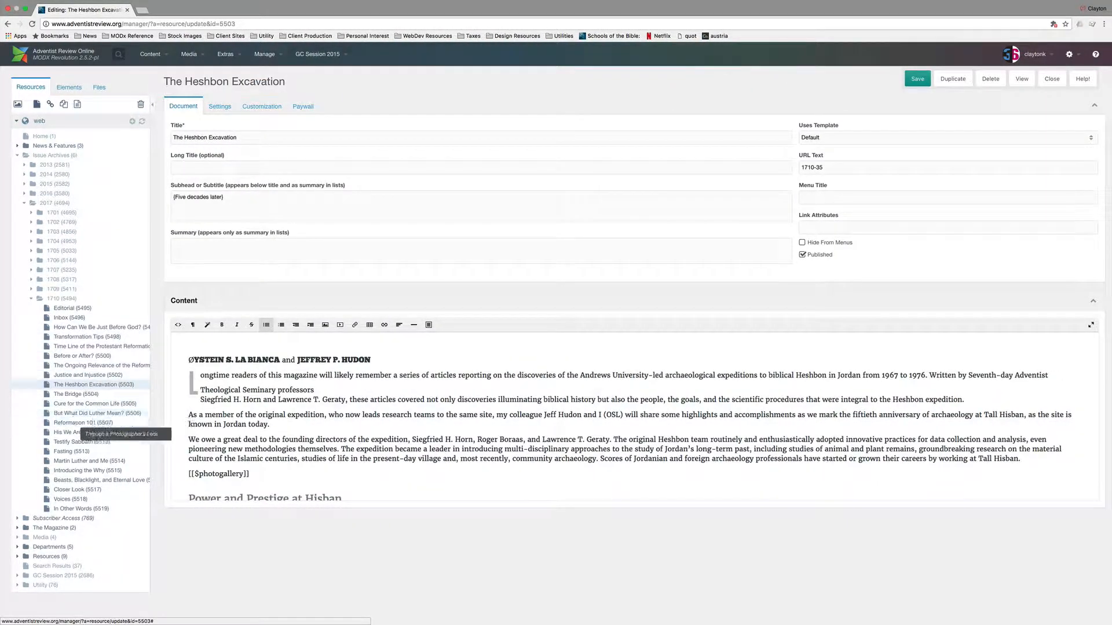
Open the Reformation 101 article in the MODX editor and view its live page.
left_click(81, 424)
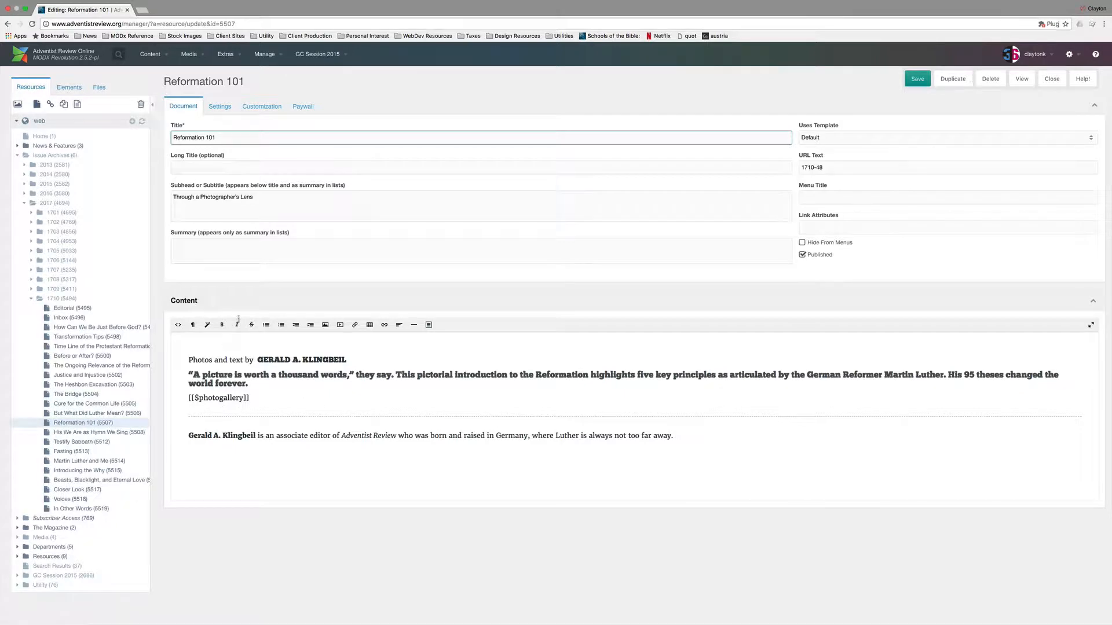
left_click(1020, 79)
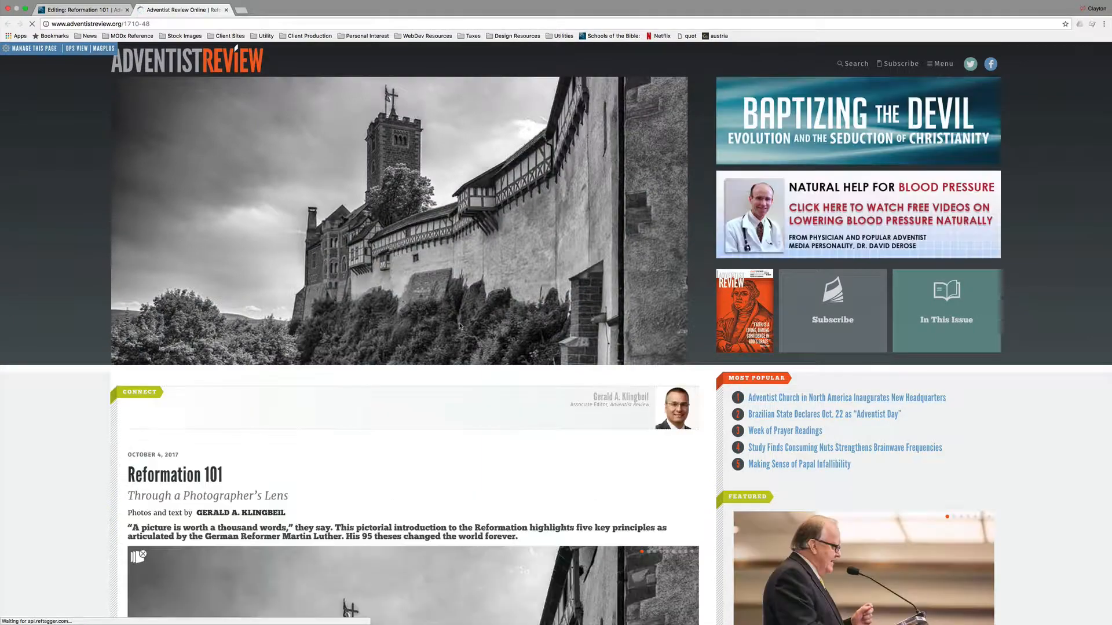
Check the first photo gallery slide and its "Sola scriptura" caption on the live Reformation 101 page.
scroll(458, 318, "down", 6)
scroll(412, 334, "down", 4)
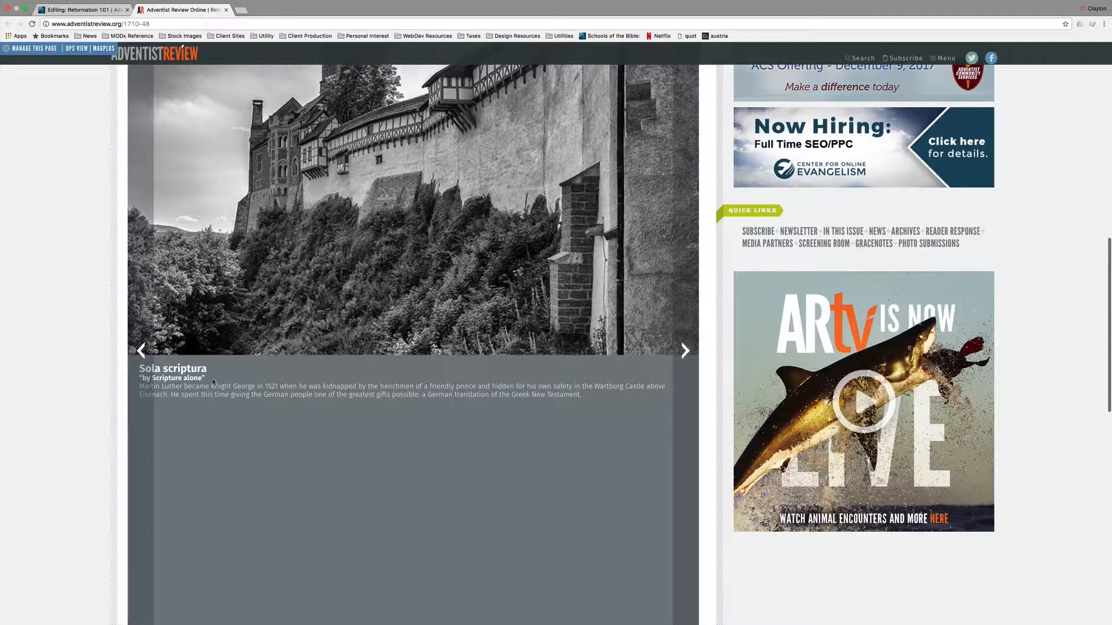
scroll(409, 418, "up", 15)
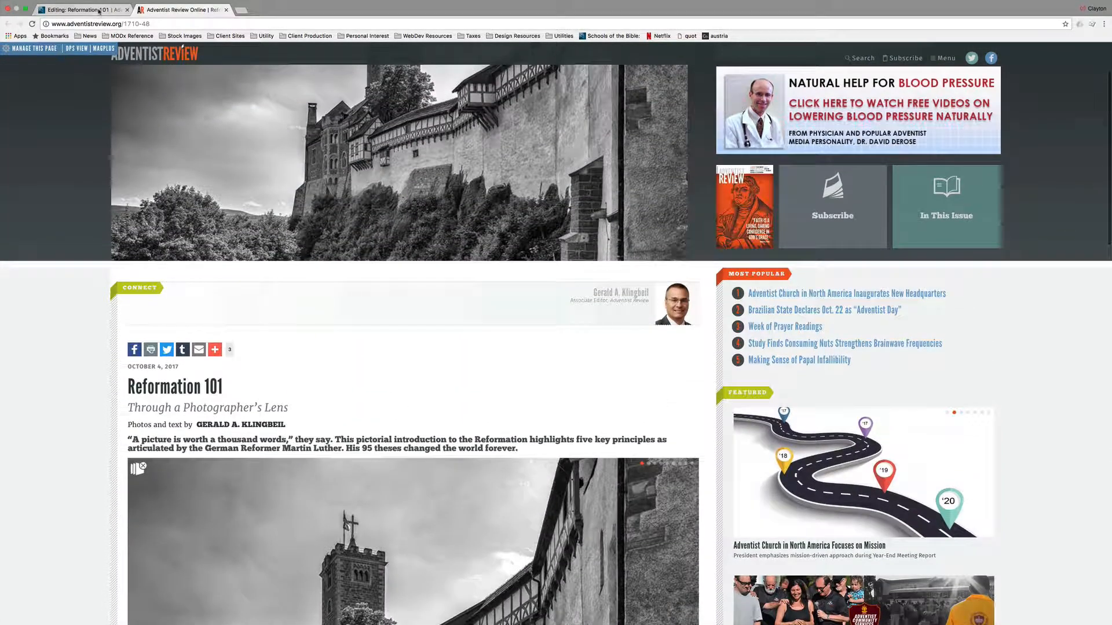
Return to the Reformation 101 editor and show its custom gallery images with captions, briefly toggling the developer tools to refresh the layout.
left_click(98, 10)
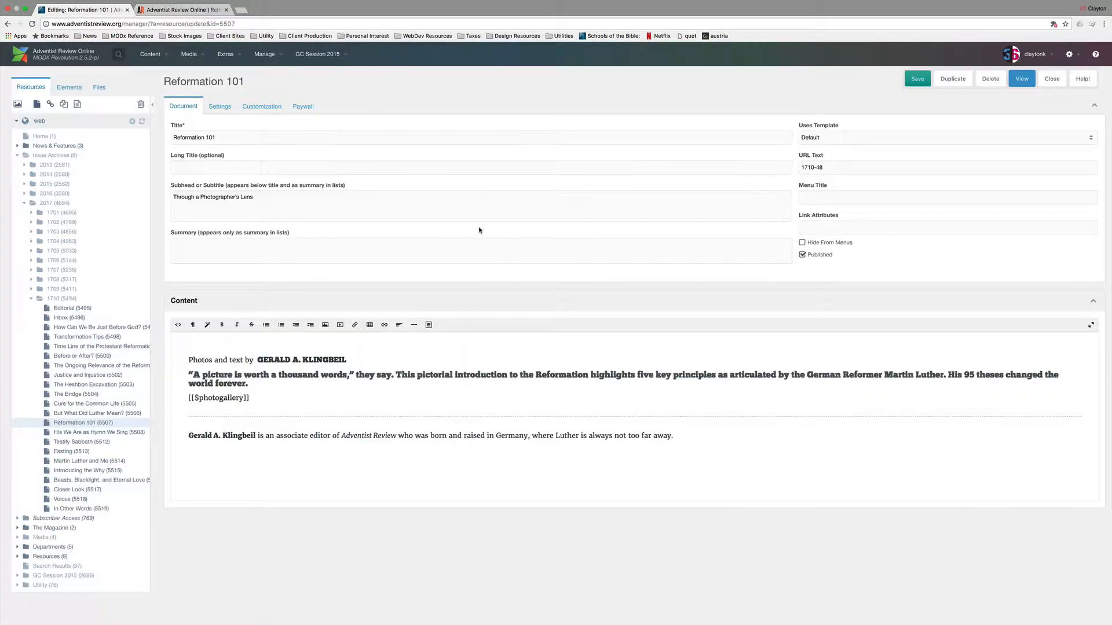
left_click(261, 108)
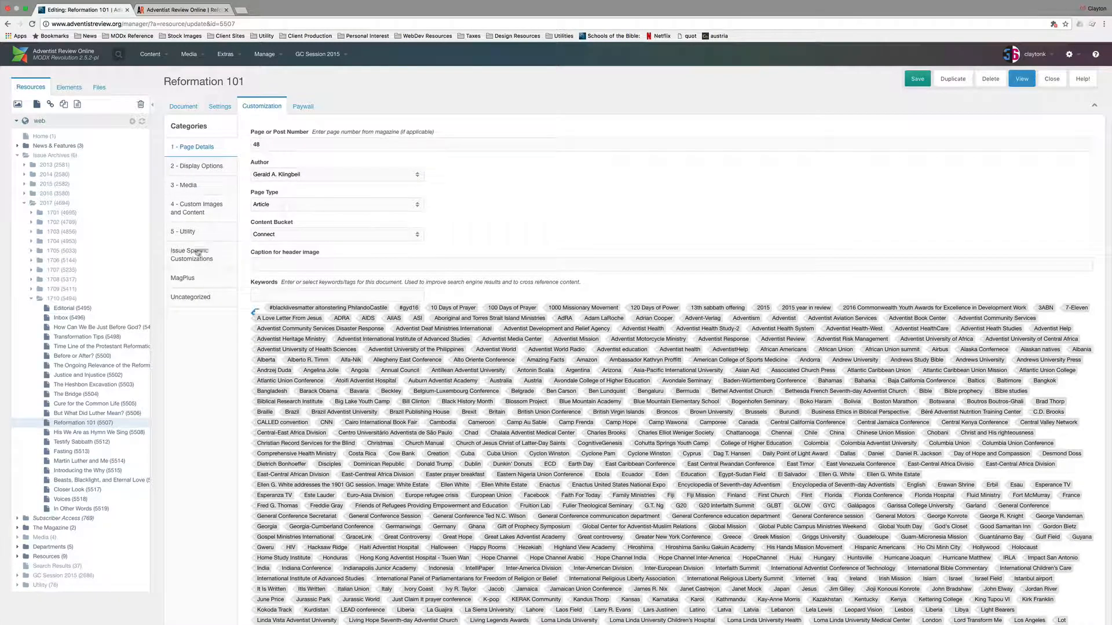
left_click(202, 215)
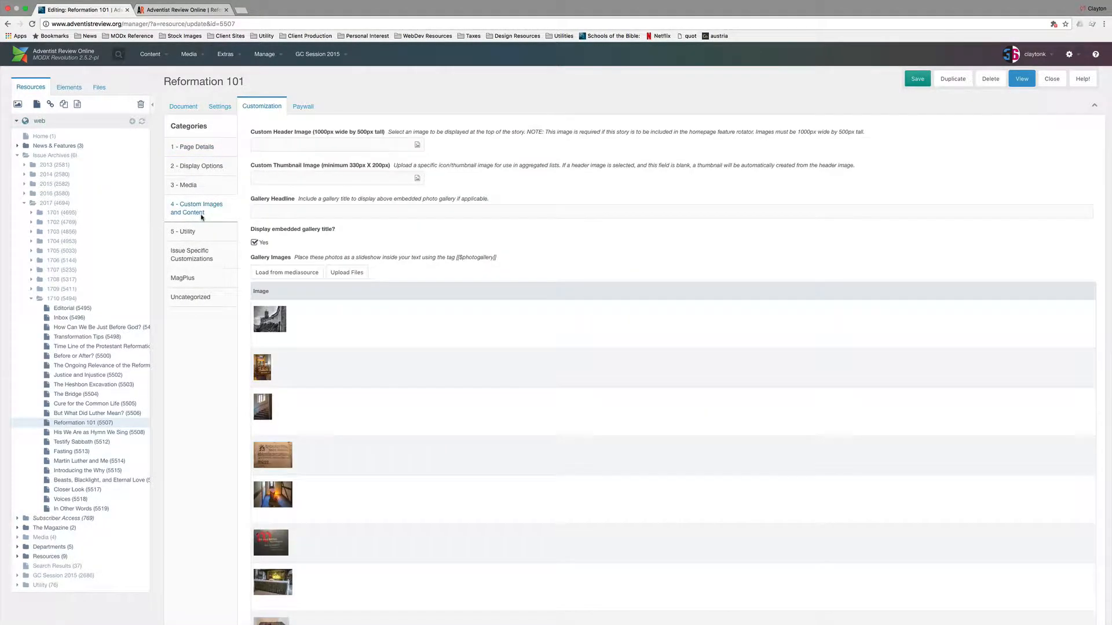
key("super+alt+i")
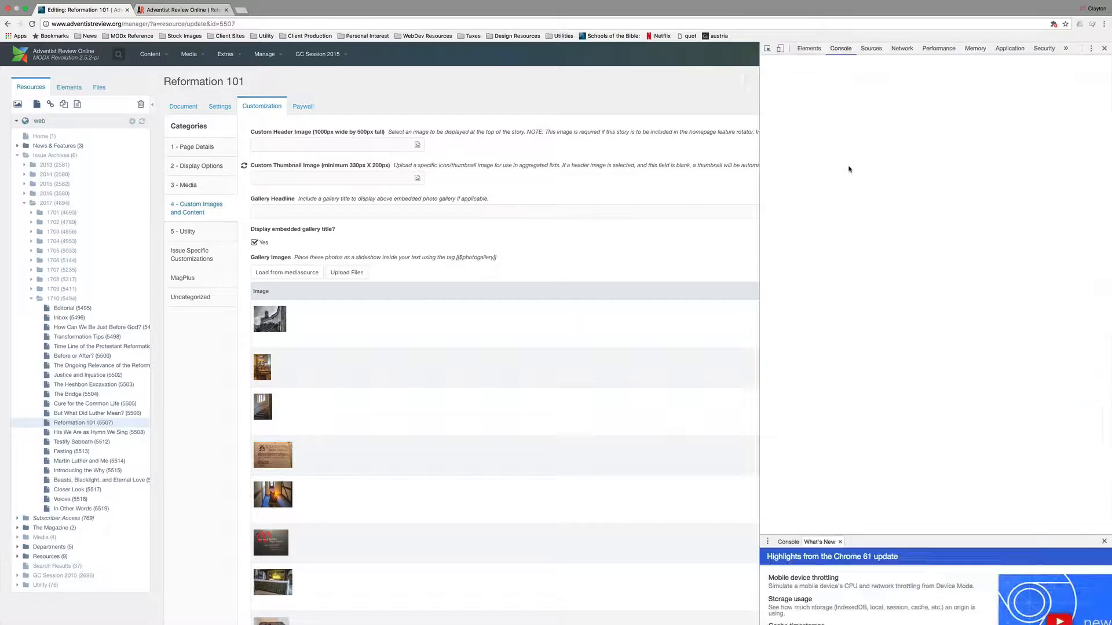
left_click(1103, 49)
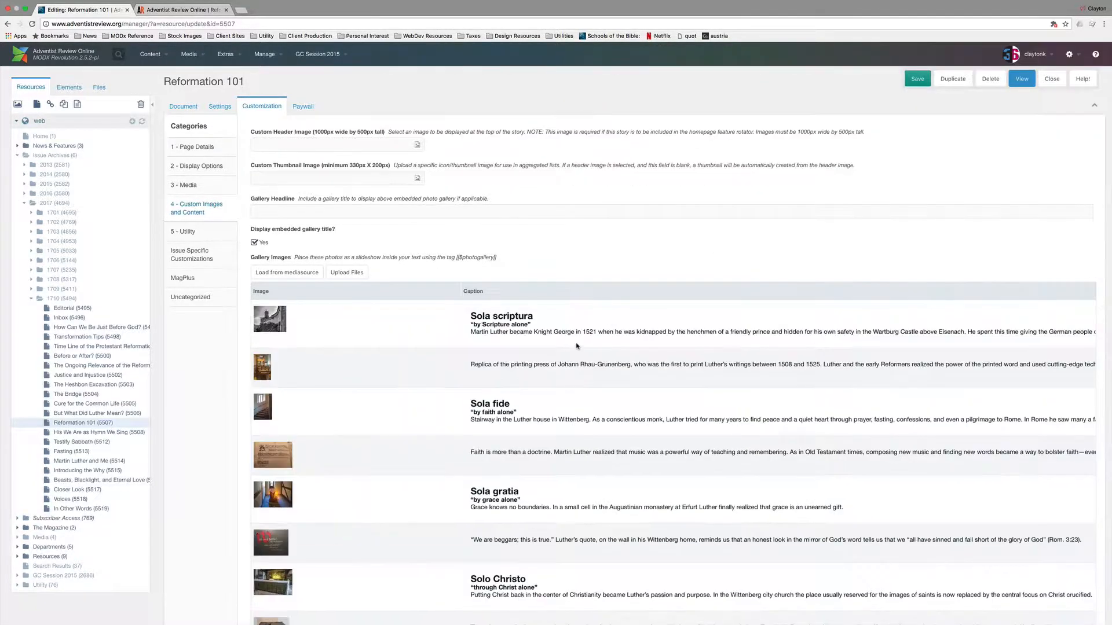
Open the "Sola scriptura" gallery image entry and examine the span and strong style tags at the start of its caption.
right_click(502, 326)
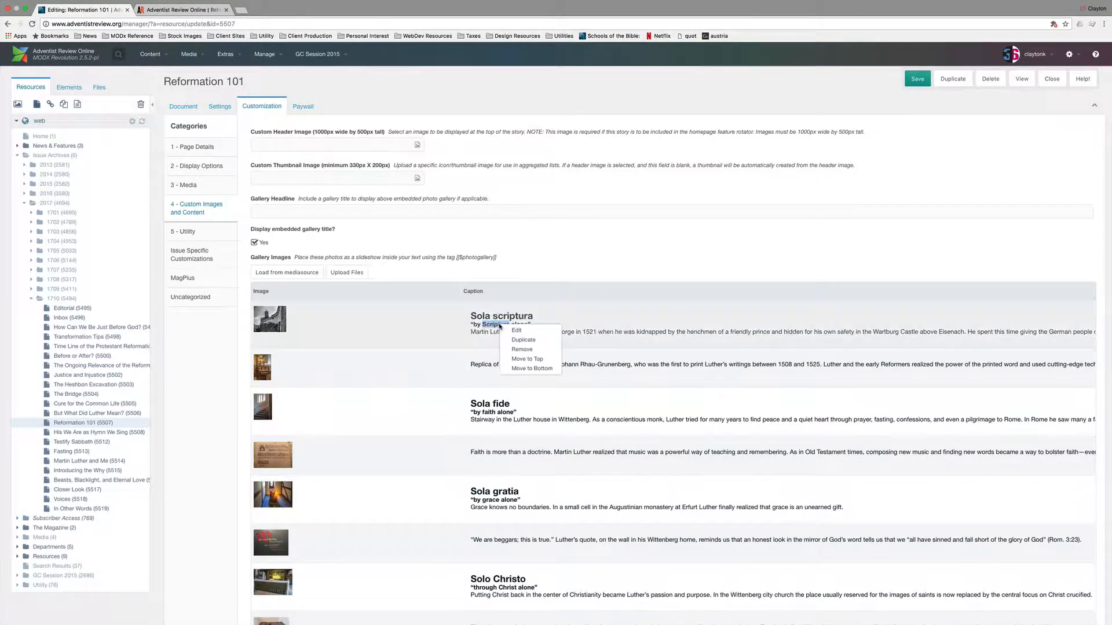
double_click(502, 325)
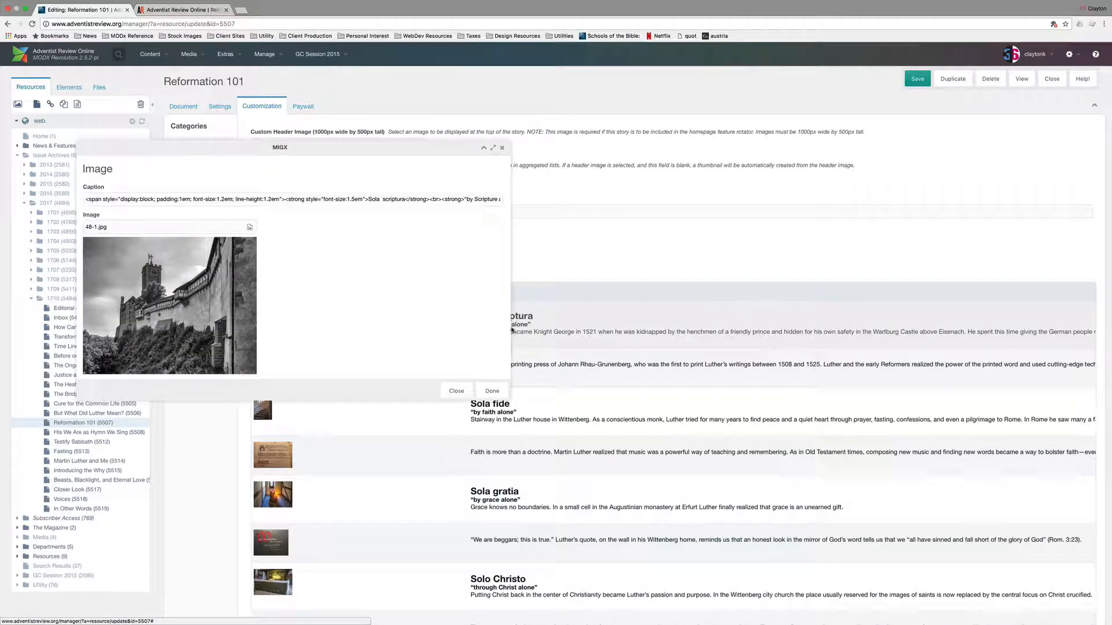
left_click_drag(86, 199, 210, 200)
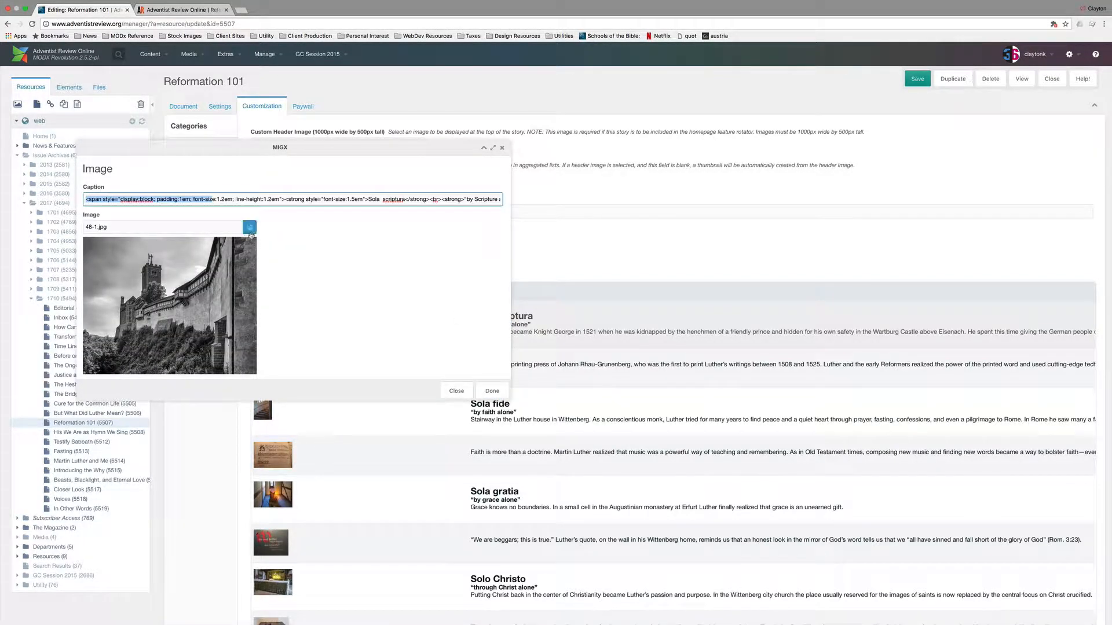
left_click(229, 200)
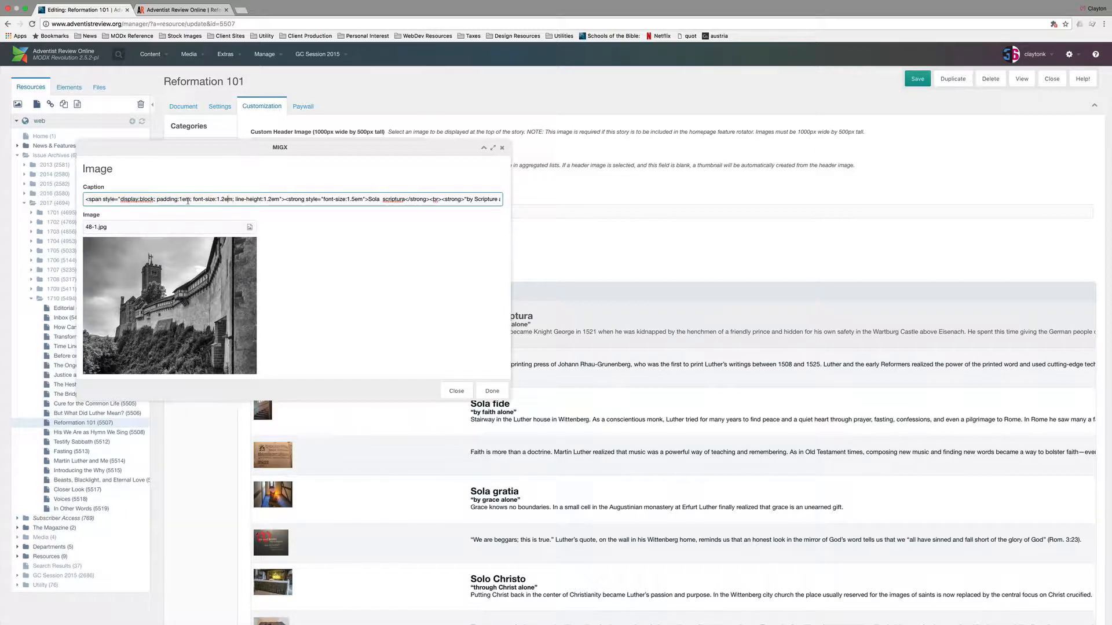
left_click(154, 199)
left_click_drag(85, 199, 415, 201)
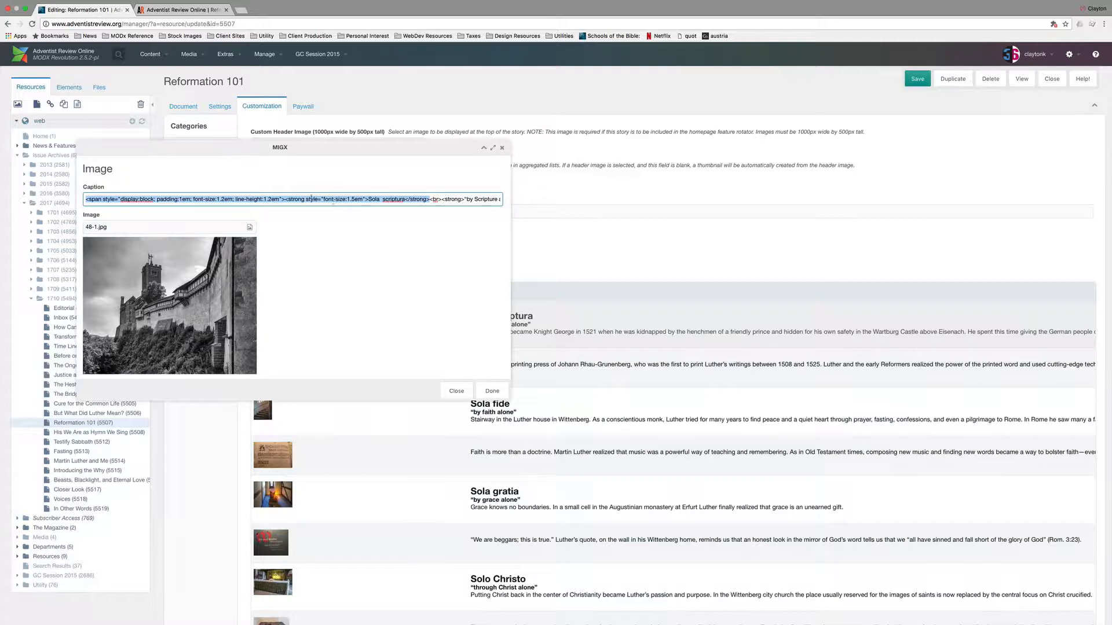
left_click_drag(439, 199, 354, 199)
Examine the rest of the "Sola scriptura" caption code, including its line breaks and body text, and close the image entry without changes.
scroll(354, 199, "right", 2)
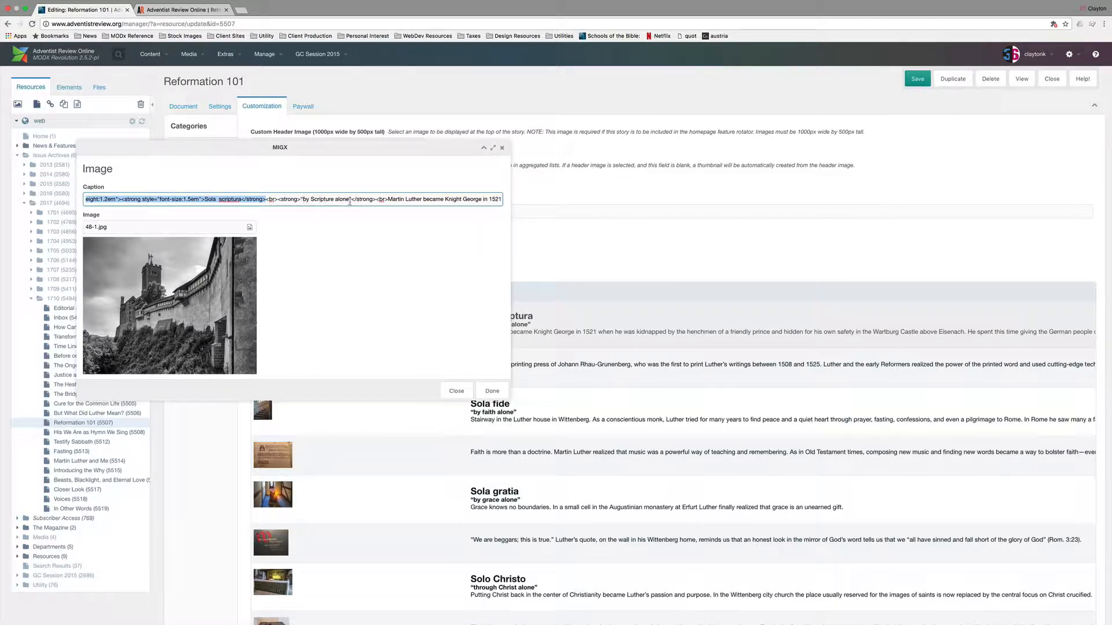
scroll(349, 199, "right", 5)
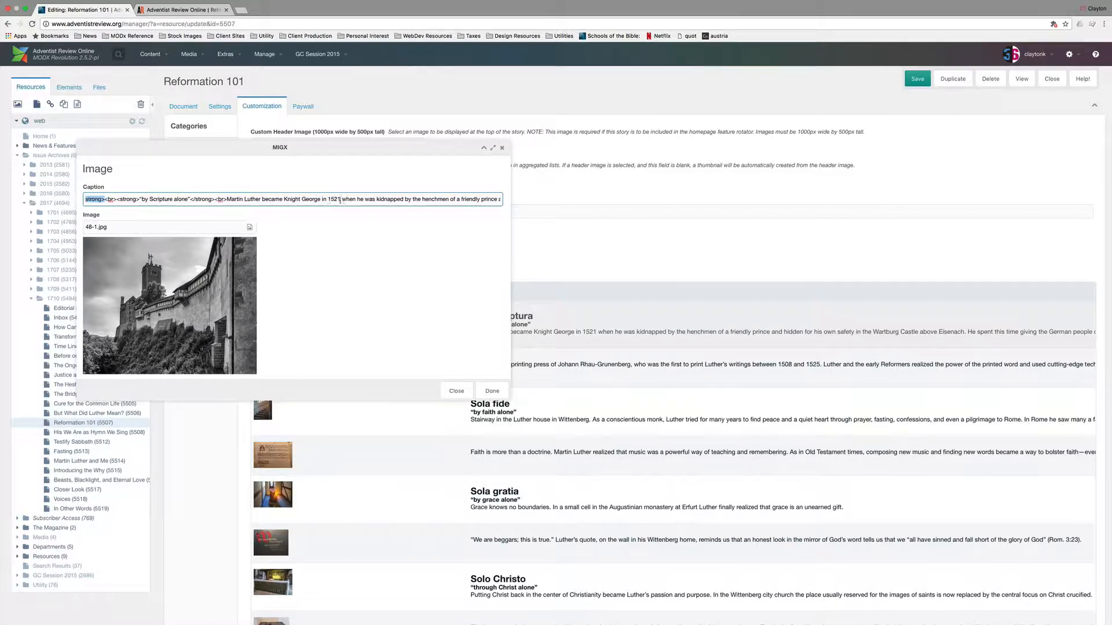
scroll(340, 199, "right", 10)
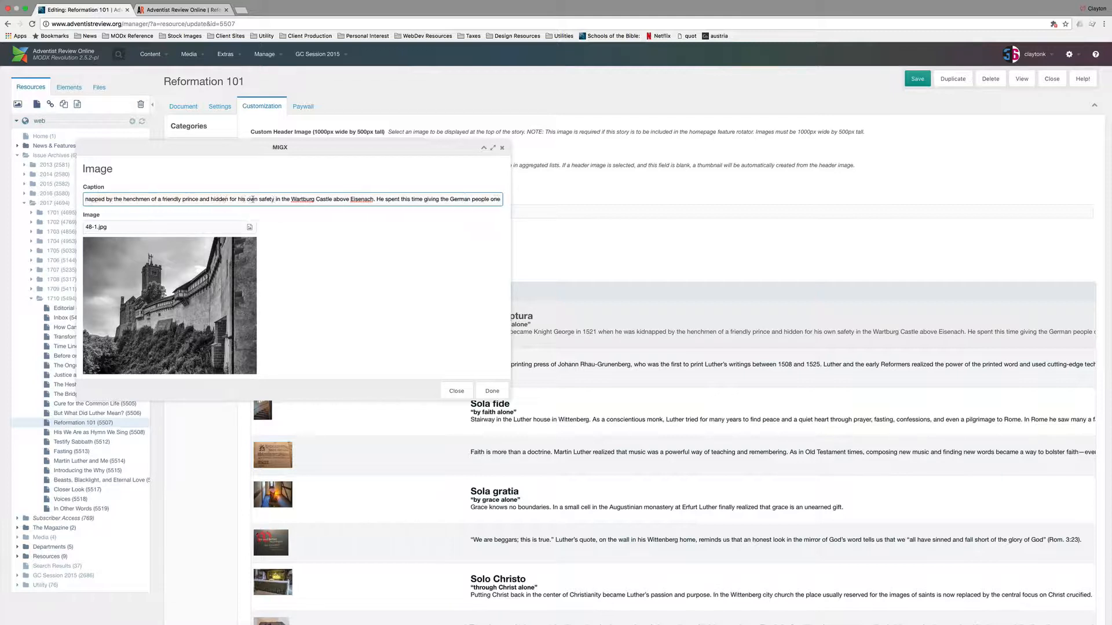
scroll(252, 199, "left", 15)
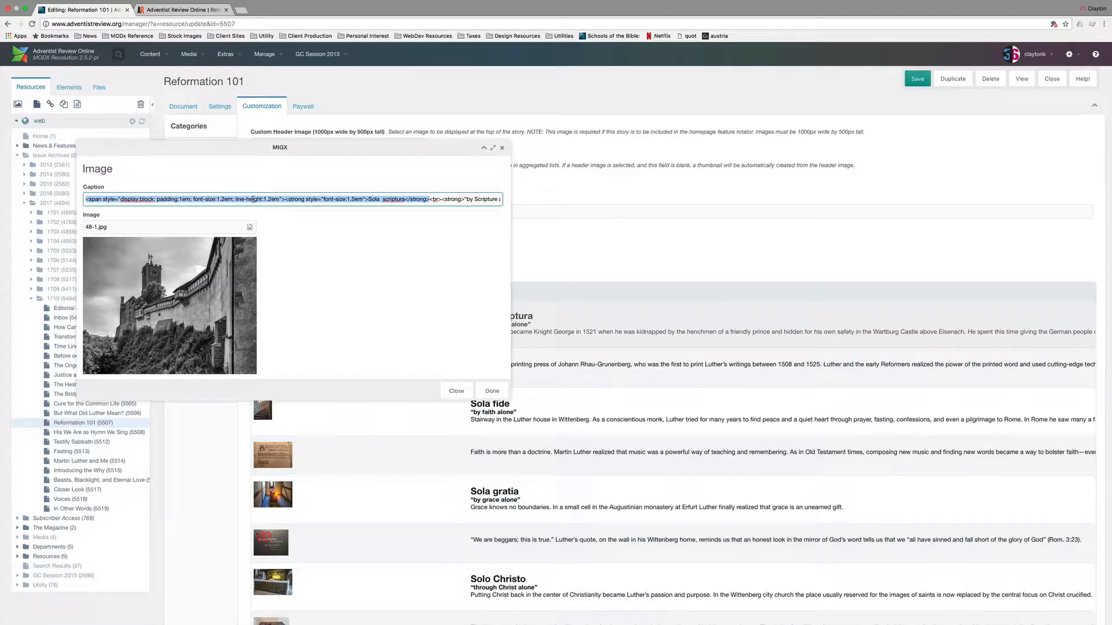
left_click(288, 219)
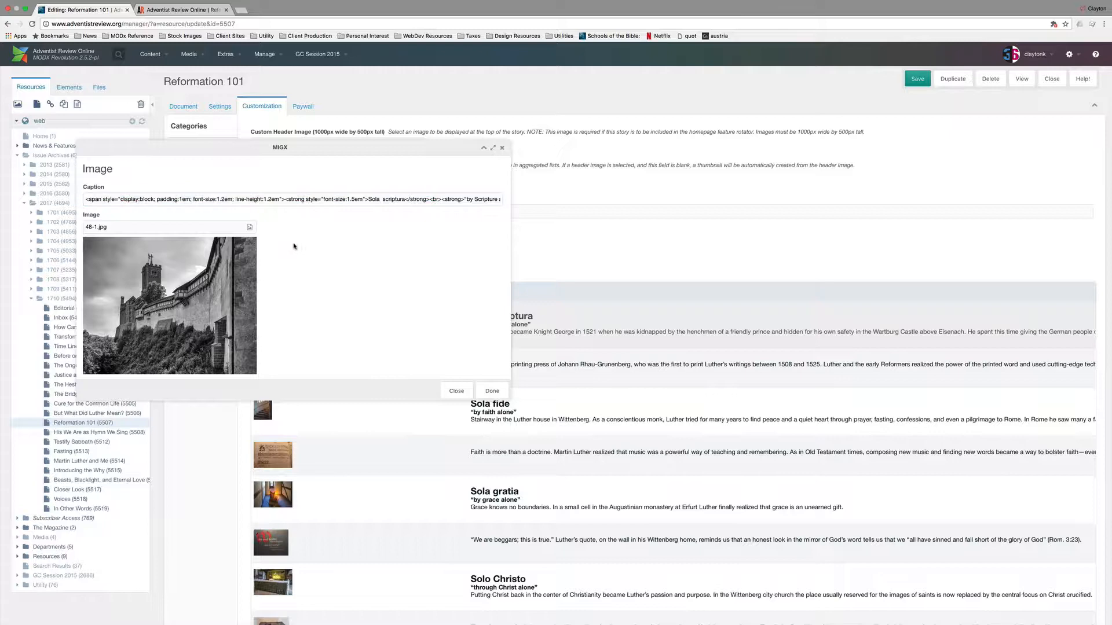
left_click(452, 389)
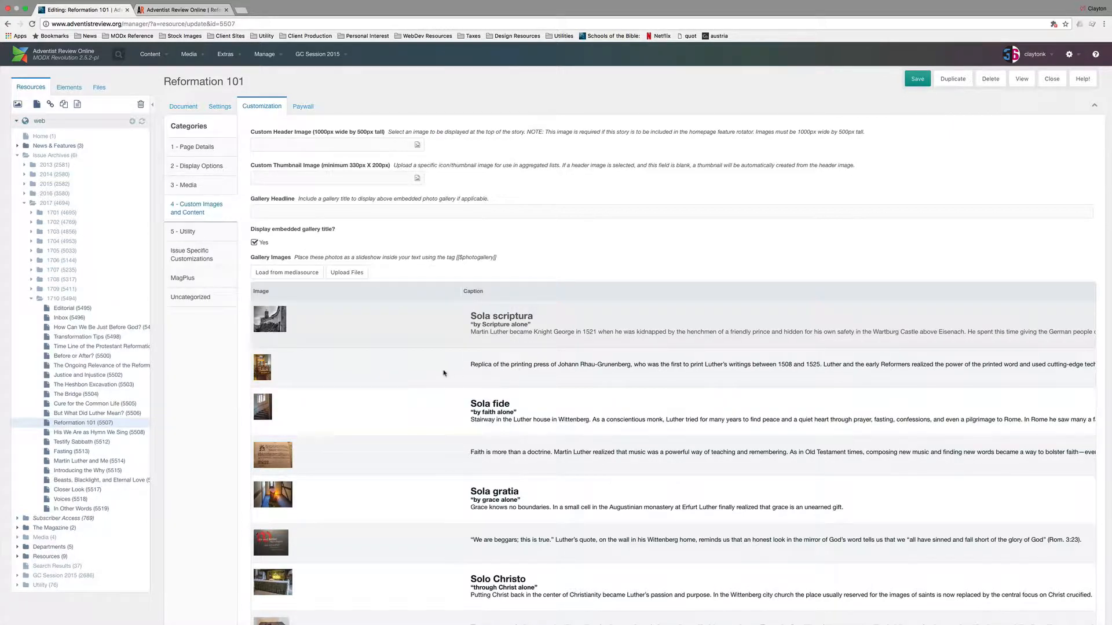
Preview the live Reformation 101 photo gallery through to the "Sola fide" slide, checking the styled captions beneath the images.
left_click(185, 14)
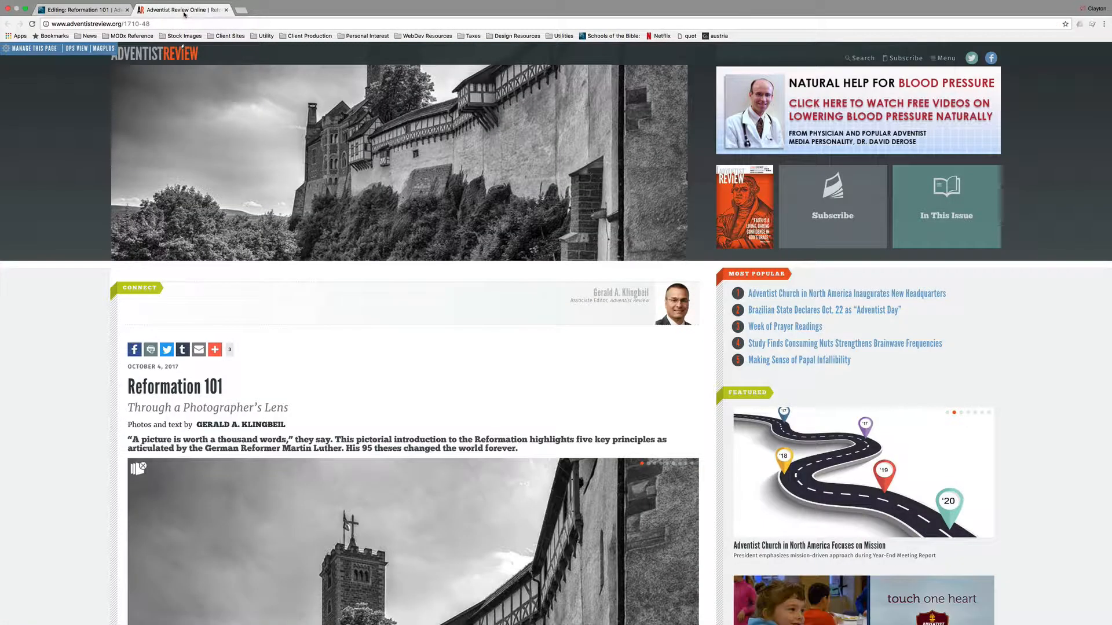
scroll(258, 206, "down", 10)
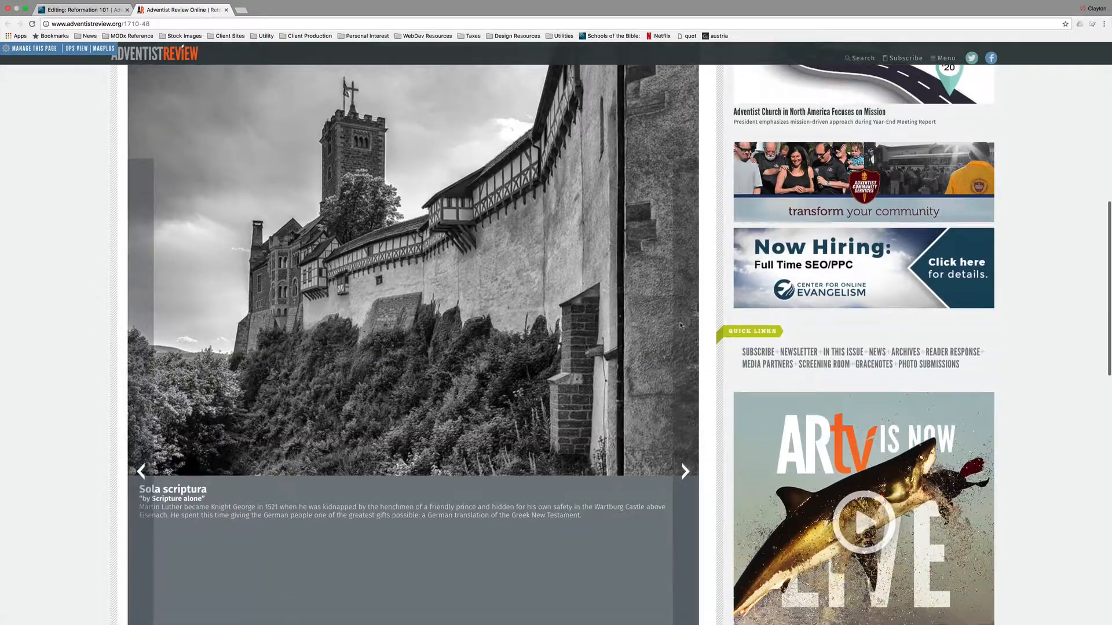
scroll(682, 325, "down", 8)
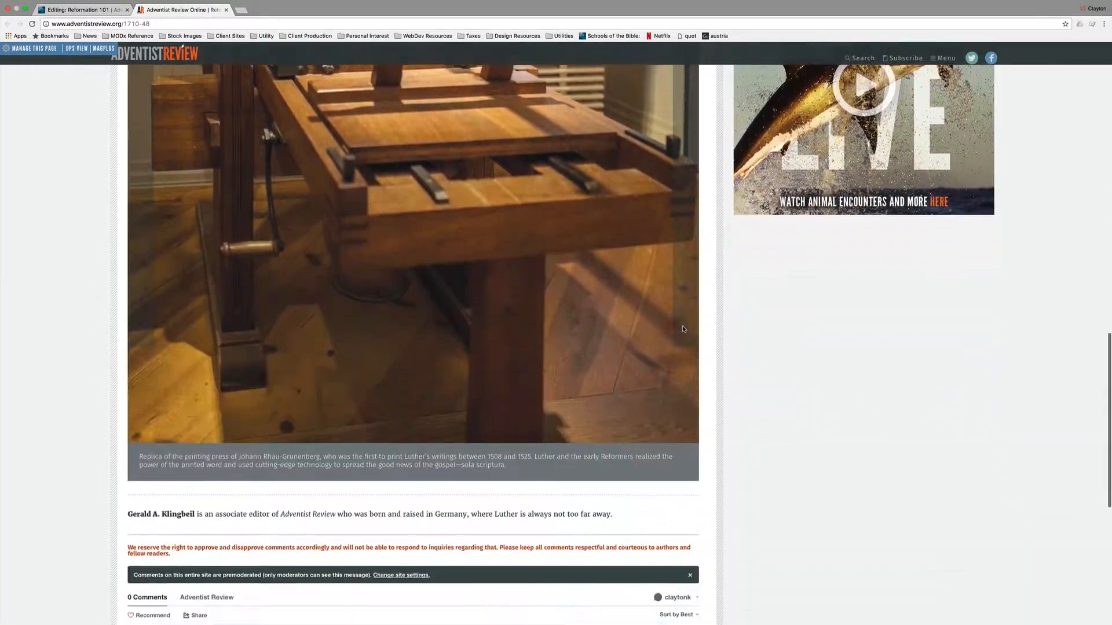
scroll(682, 329, "down", 1)
left_click(696, 281)
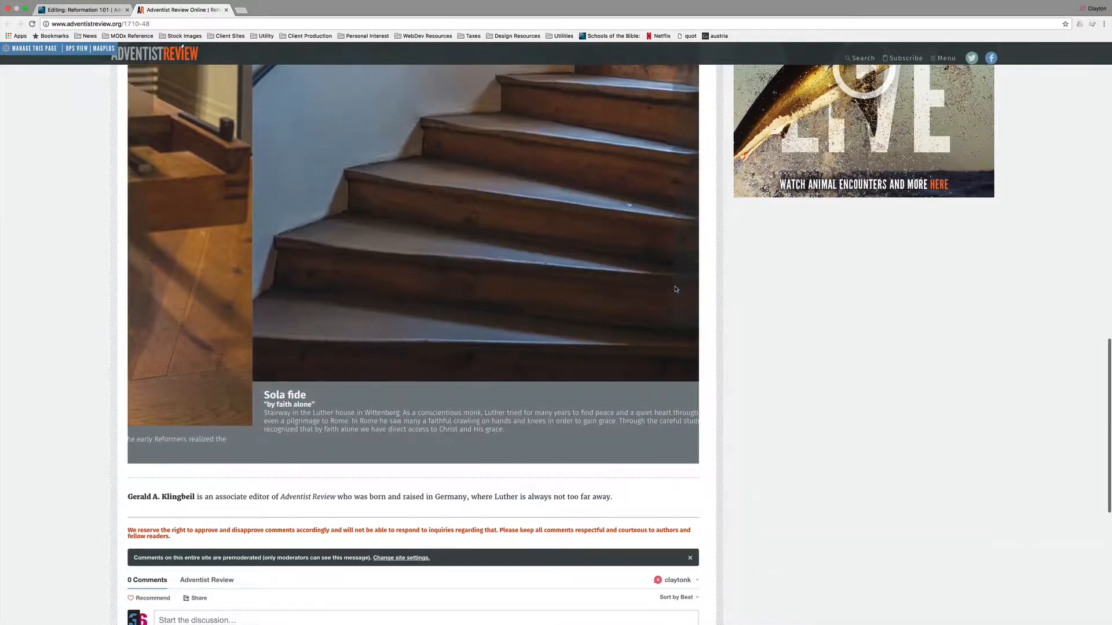
scroll(182, 414, "up", 8)
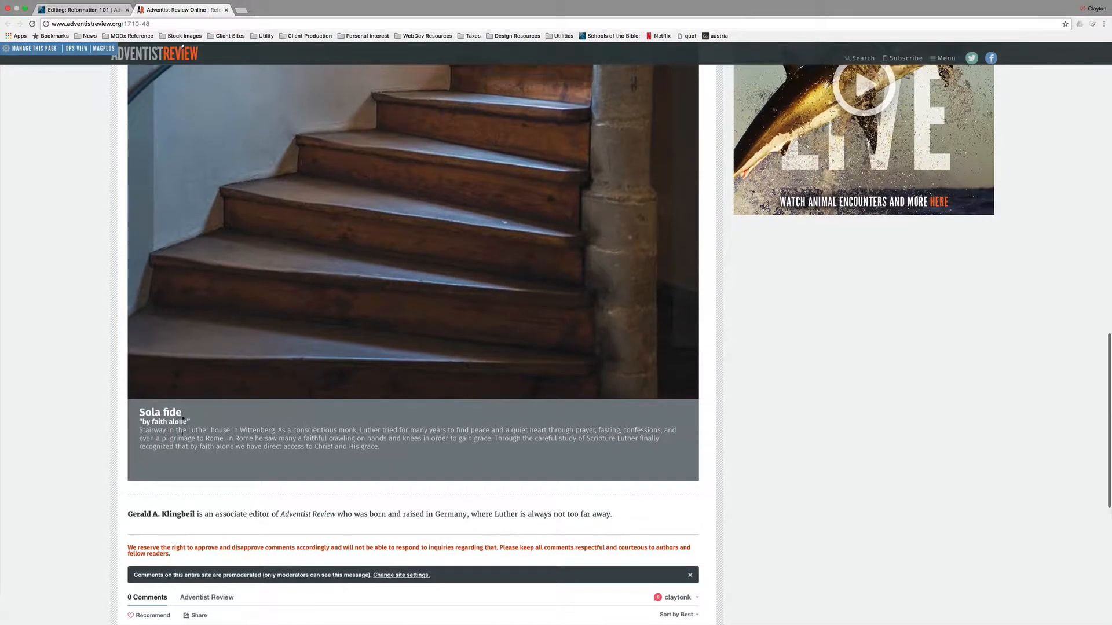
scroll(182, 415, "up", 7)
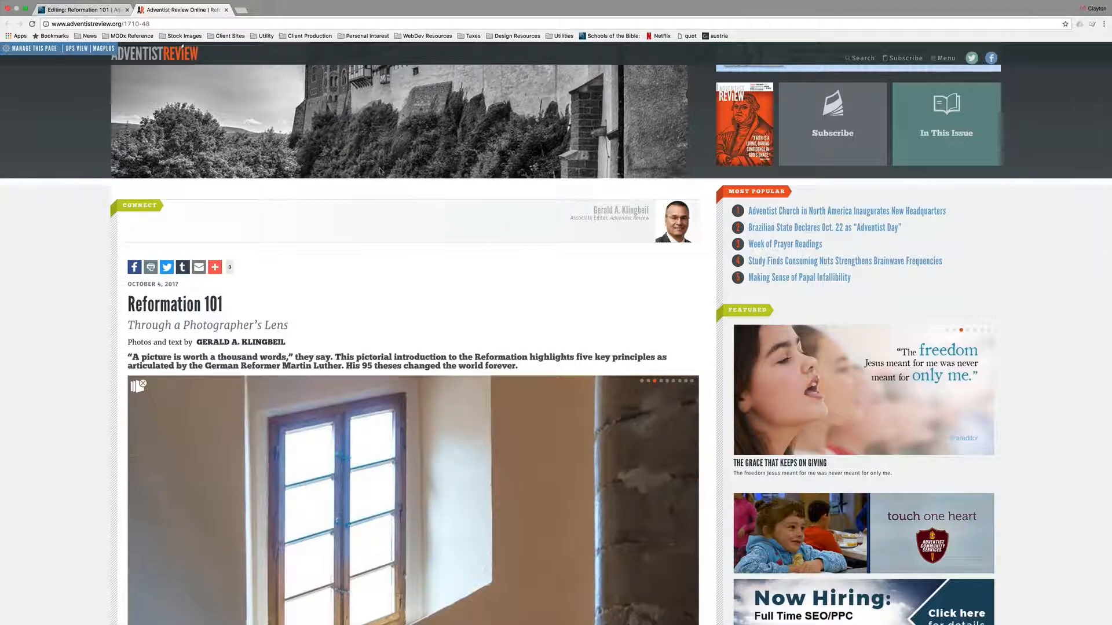
Switch to the InDesign Connect layout and examine the remaining Reformation 101 spreads through "His We Are as Hymn We Sing".
key("super+Tab")
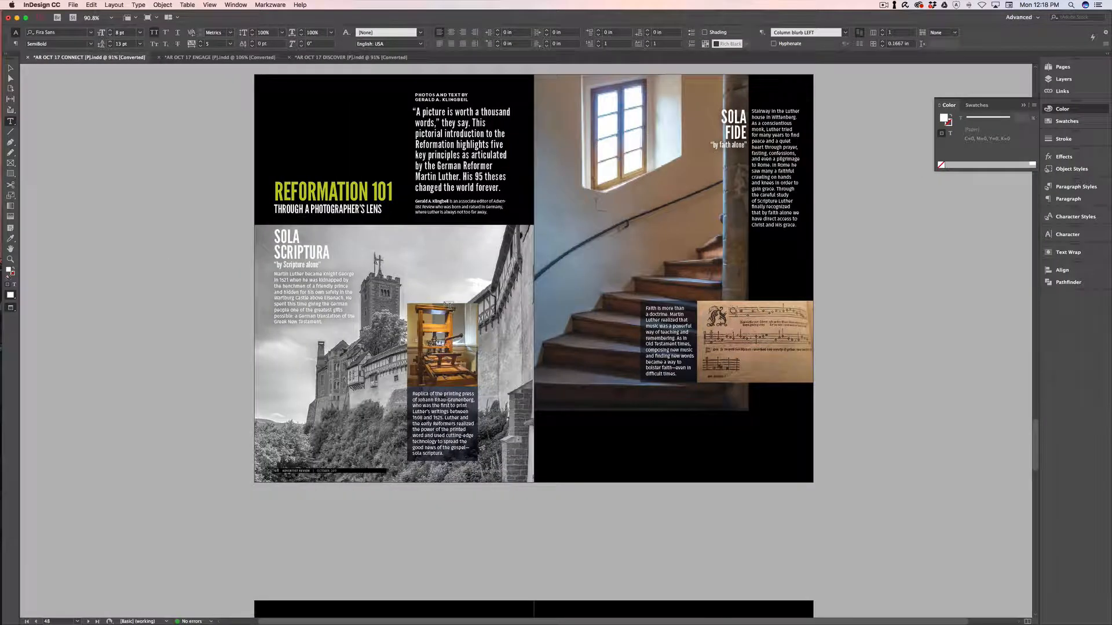
scroll(449, 306, "down", 15)
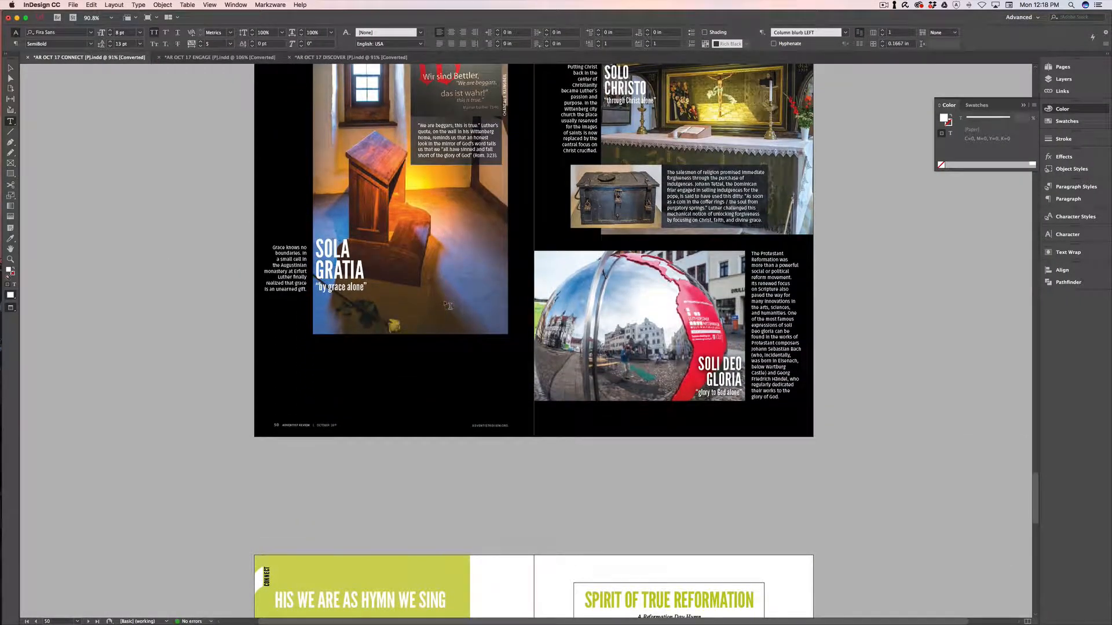
scroll(448, 305, "down", 15)
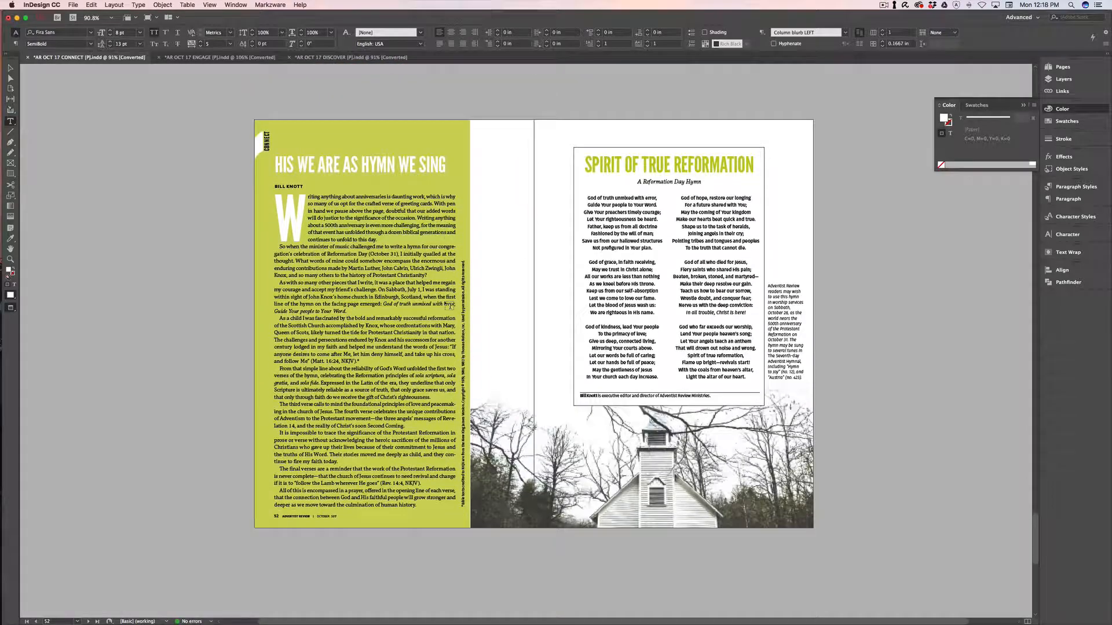
scroll(441, 301, "down", 1)
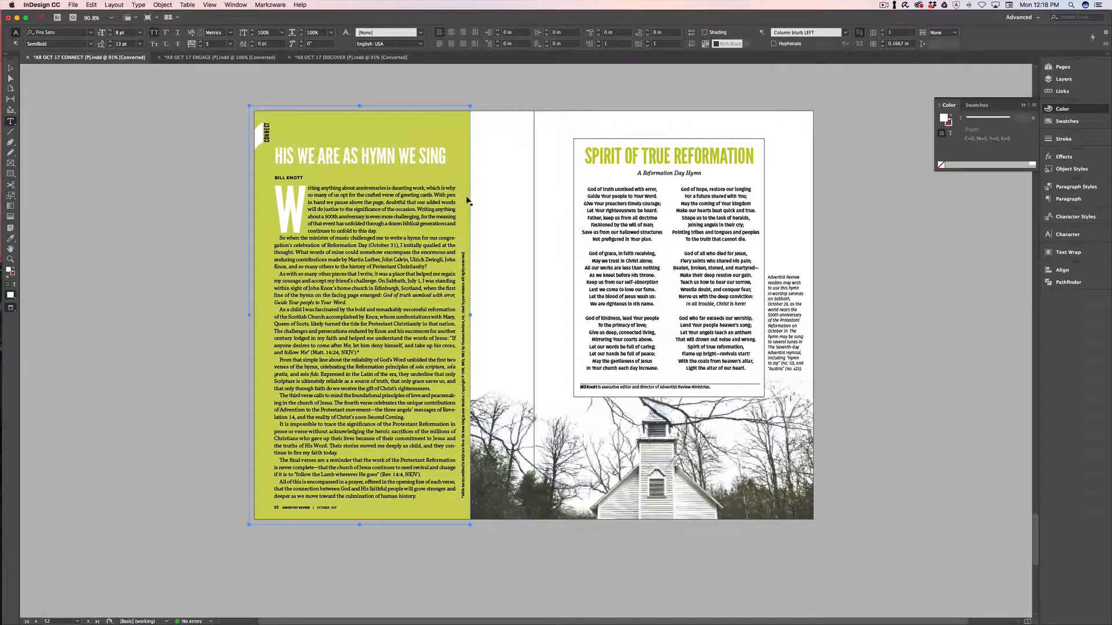
Switch to the browser, open the "His We Are as Hymn We Sing" resource and examine the "Spirit of True Reformation" hymn verses in its content.
key("ctrl+Right")
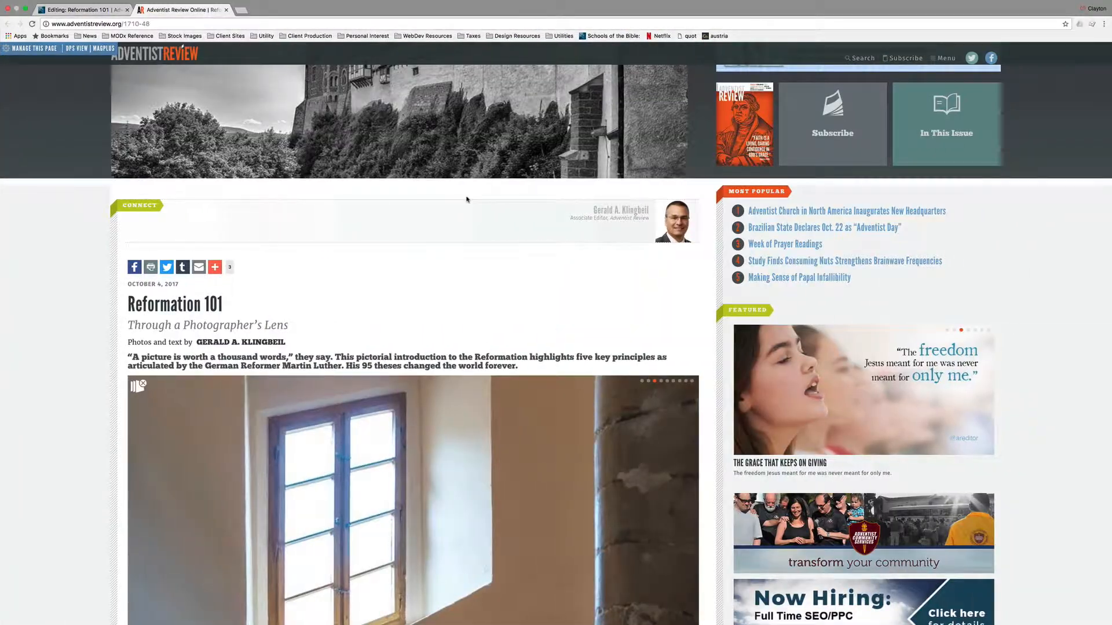
left_click(68, 19)
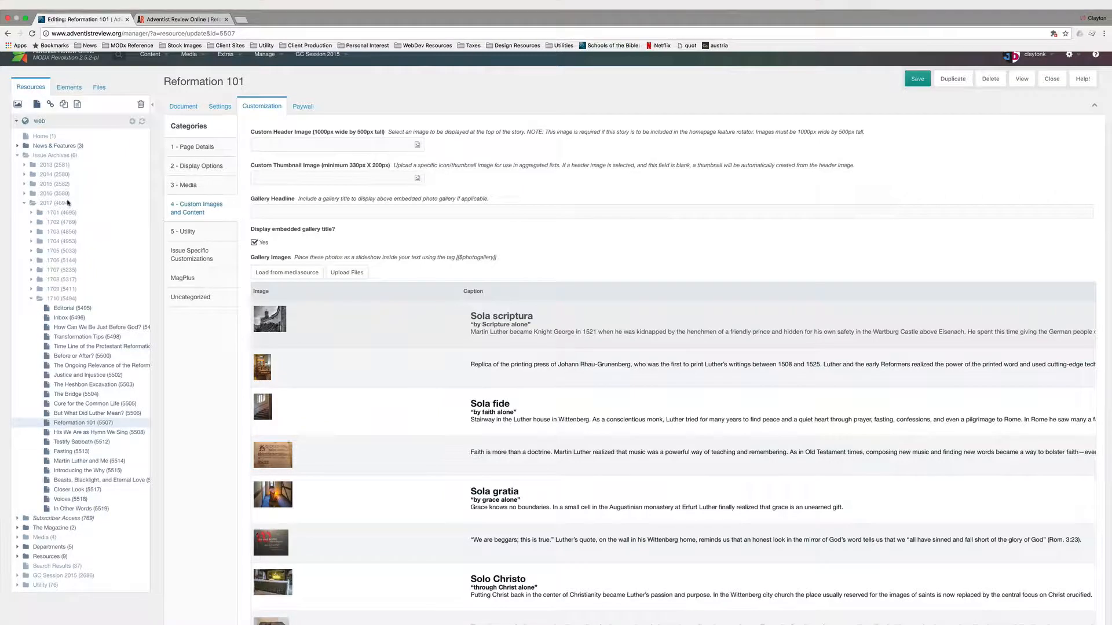
left_click(91, 433)
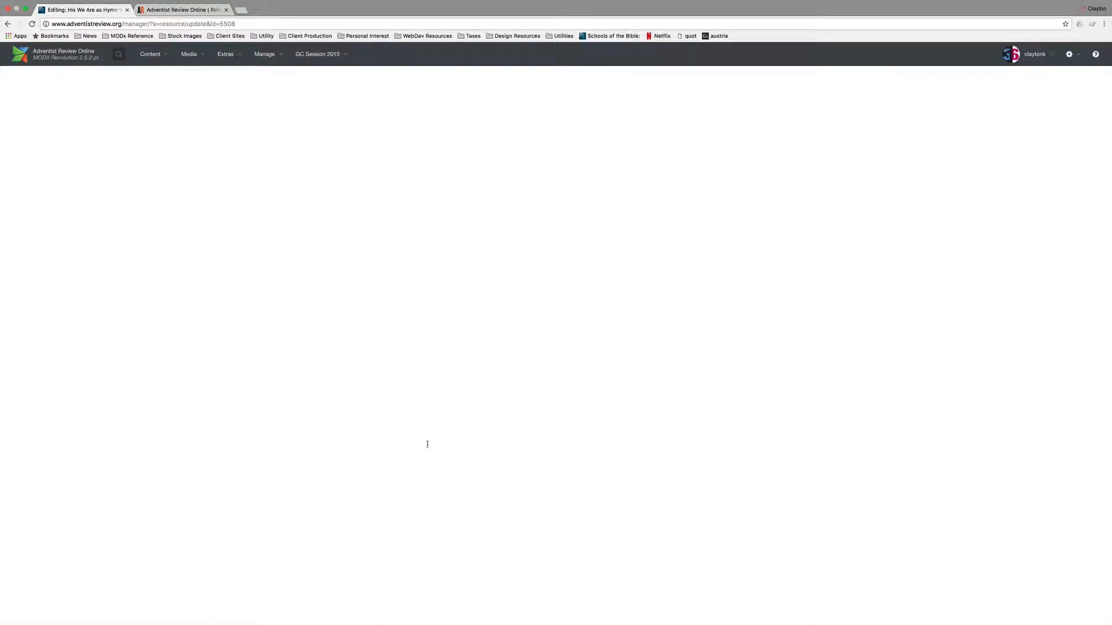
scroll(432, 416, "down", 3)
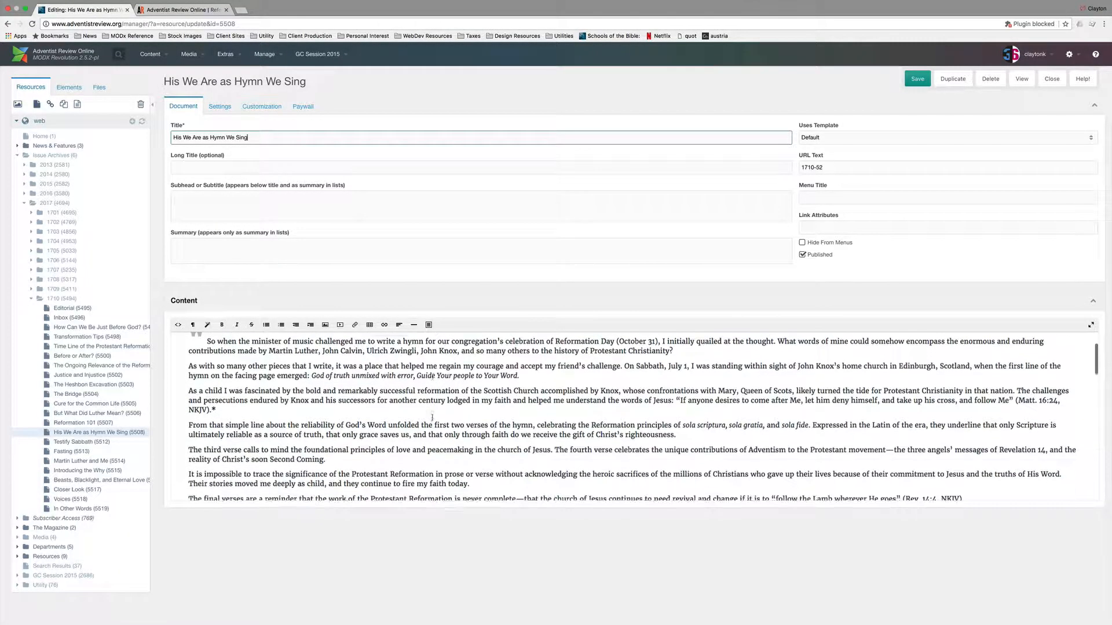
scroll(432, 417, "down", 10)
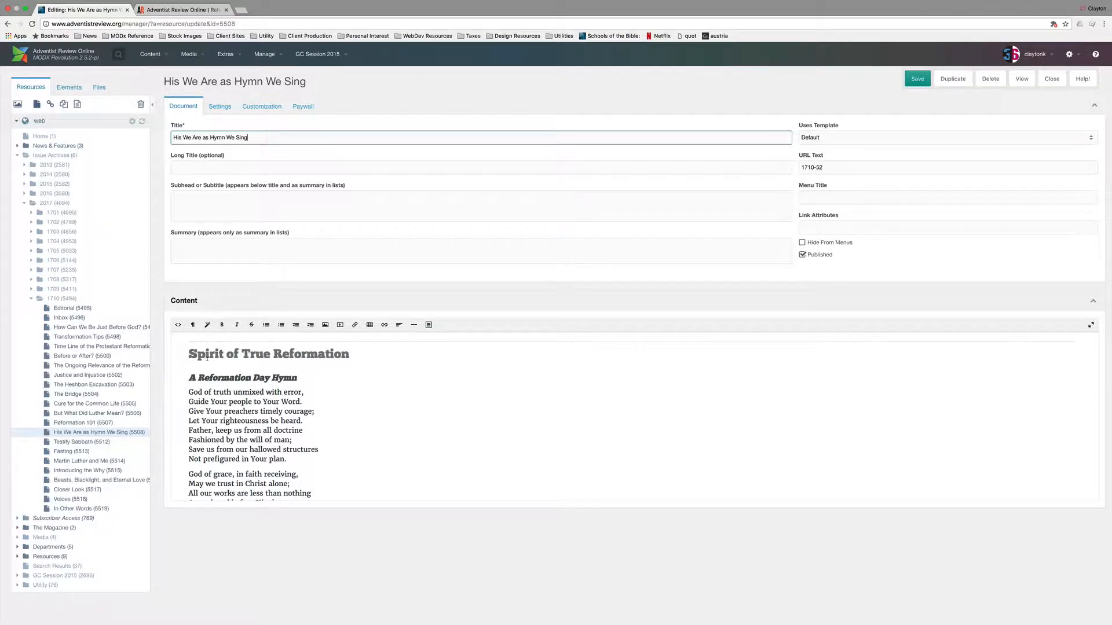
scroll(276, 365, "down", 5)
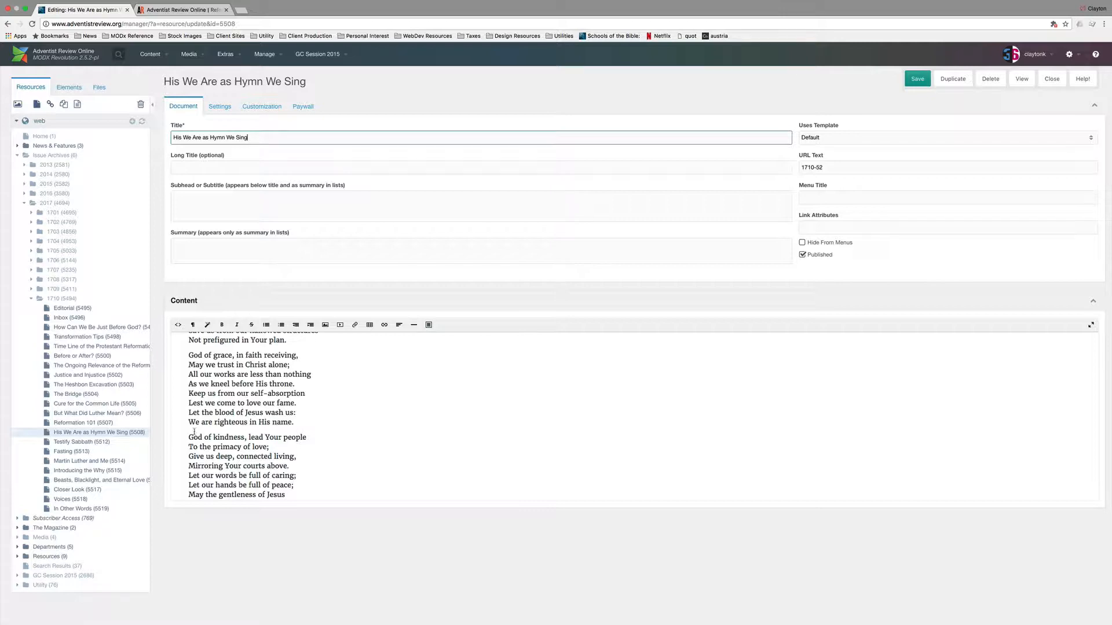
scroll(218, 442, "down", 10)
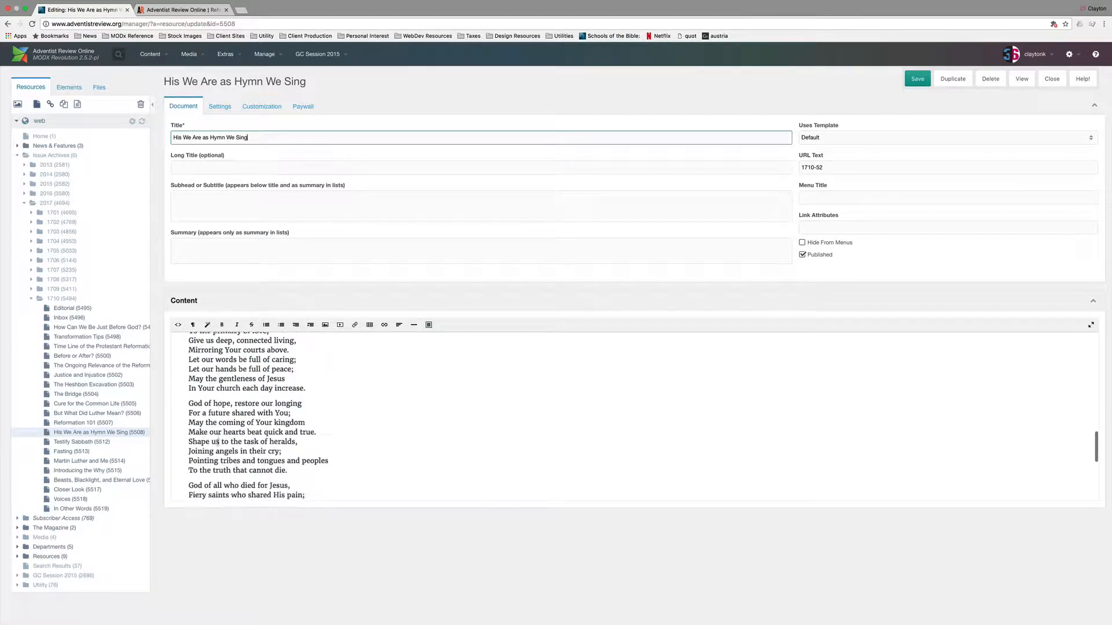
scroll(219, 442, "up", 15)
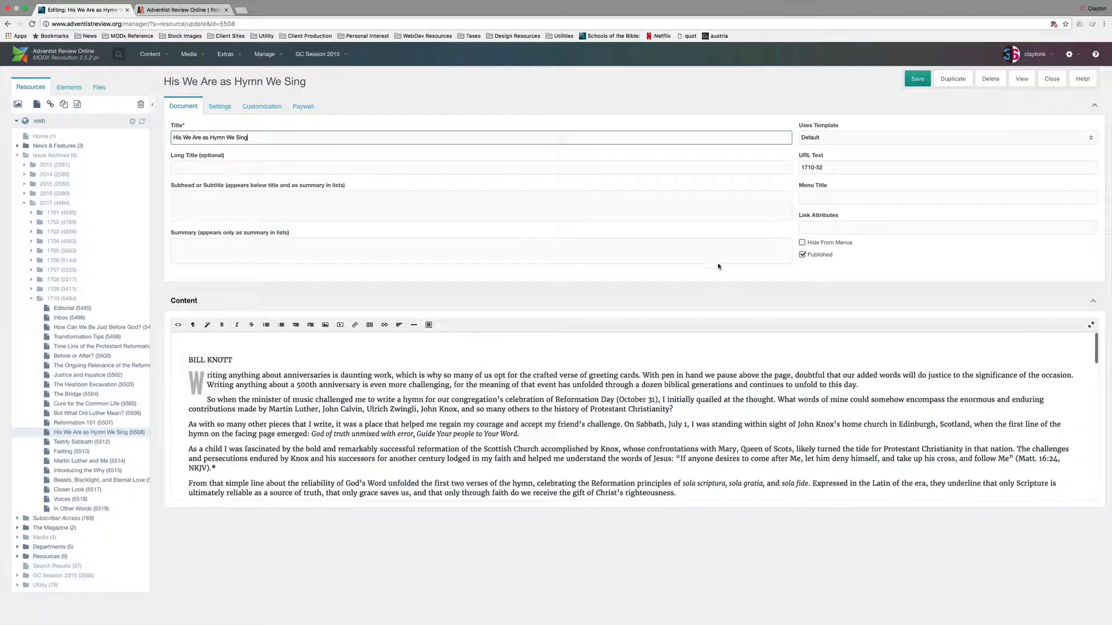
Preview the live "His We Are as Hymn We Sing" article through the hymn and author note, and close the preview.
left_click(1021, 81)
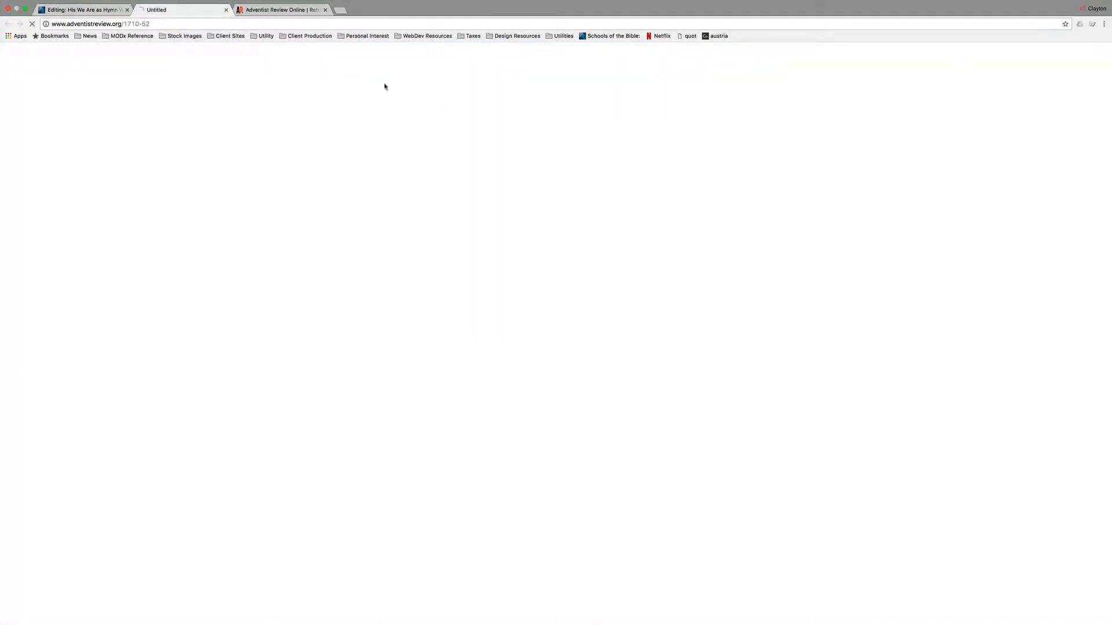
scroll(374, 198, "down", 9)
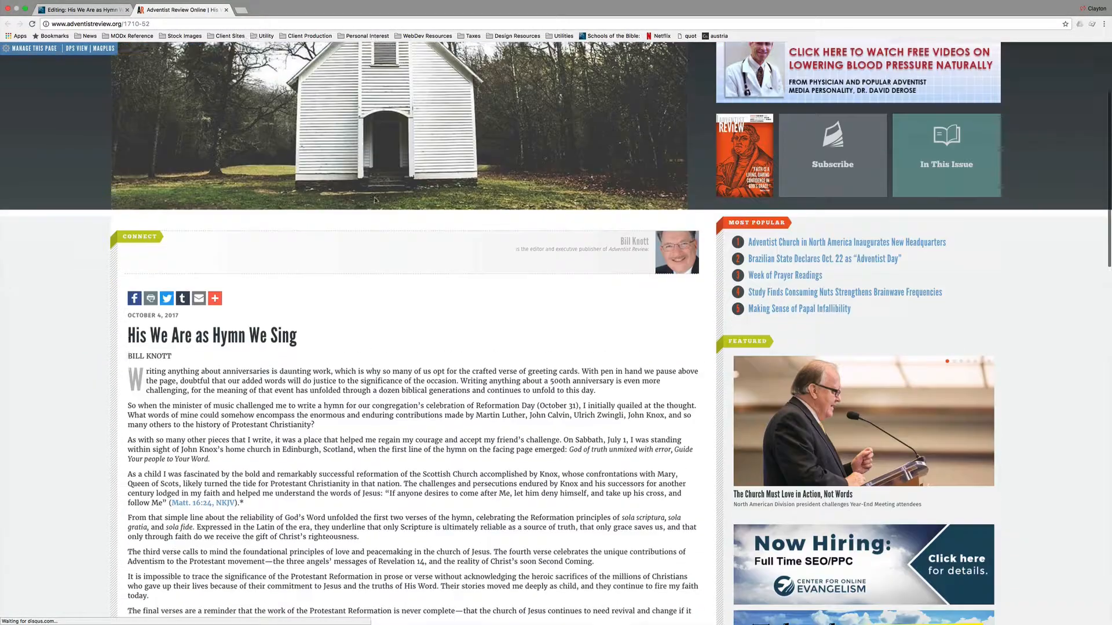
scroll(375, 199, "down", 14)
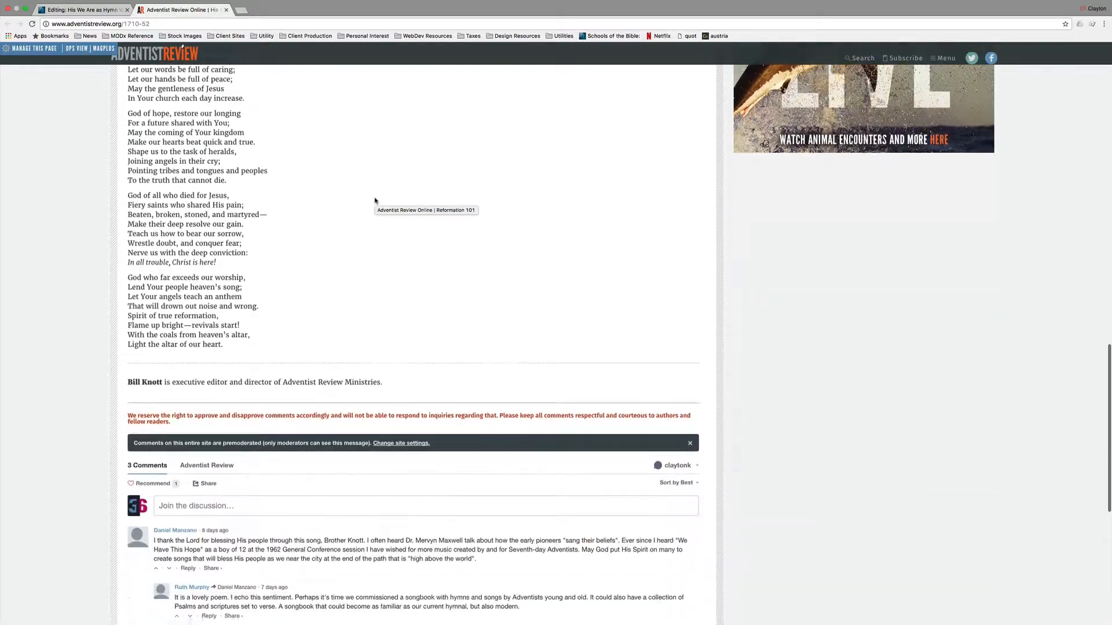
scroll(375, 200, "up", 12)
scroll(375, 200, "up", 10)
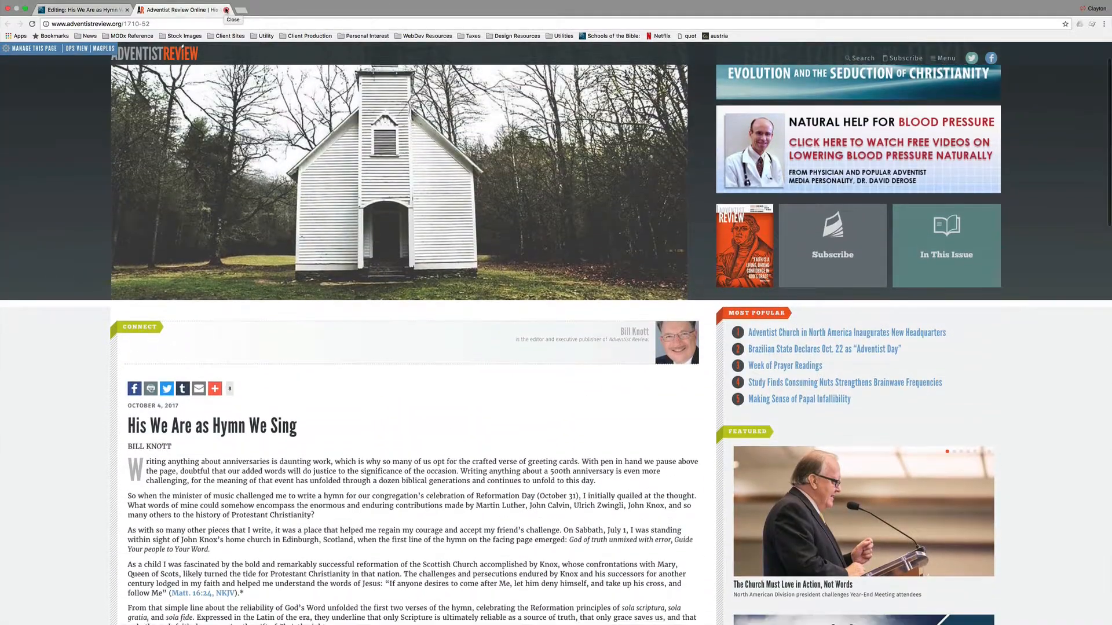
left_click(226, 10)
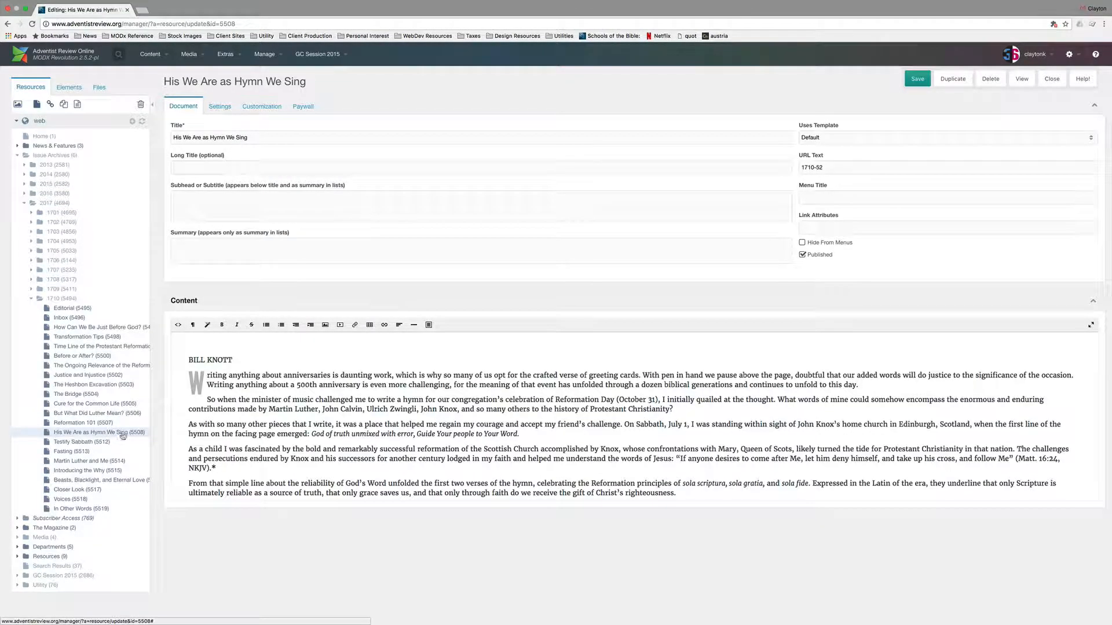
Switch to the InDesign Connect layout and check the page following the hymn spread.
key("ctrl+Left")
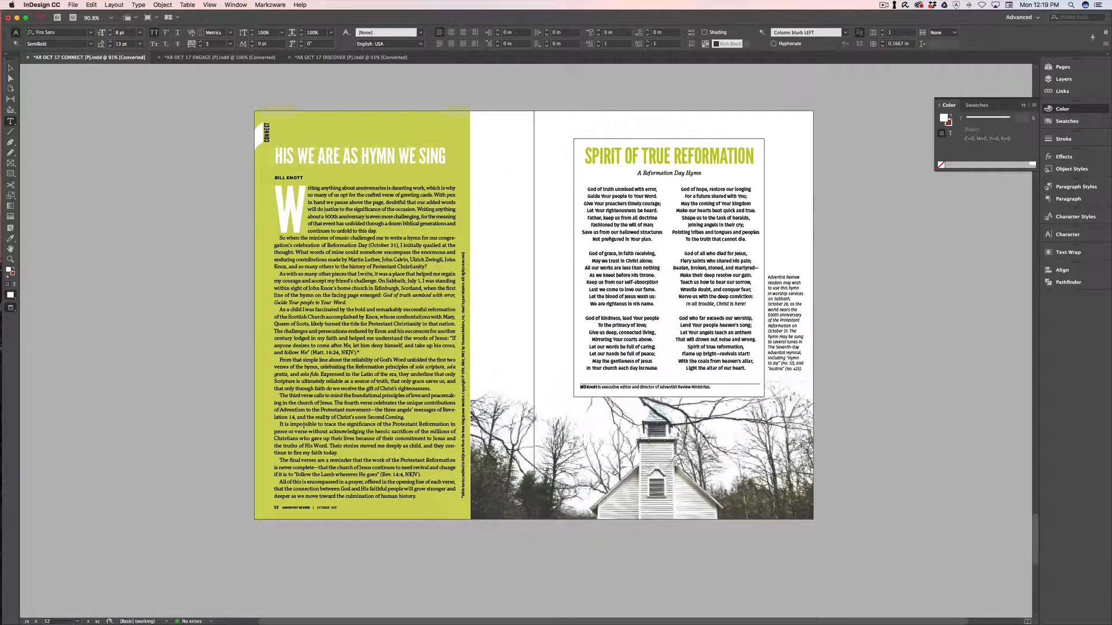
scroll(286, 435, "down", 10)
scroll(286, 435, "down", 2)
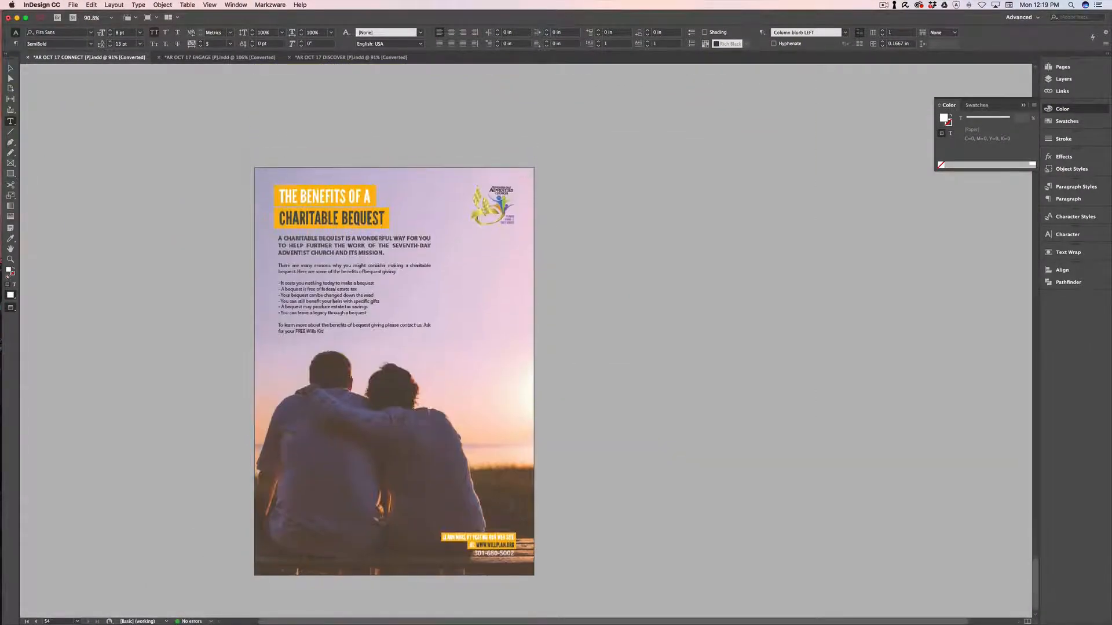
scroll(149, 196, "up", 5)
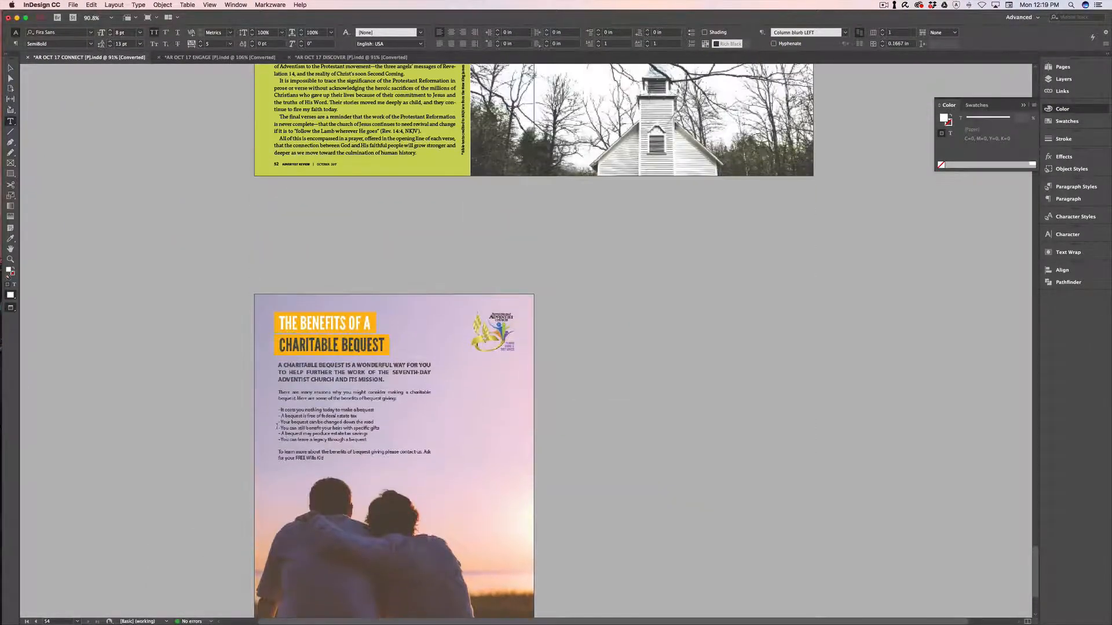
Bring up the InDesign Engage layout and examine it from the "Testify Sabbath" opener to the House Call "Fasting" page.
left_click(198, 57)
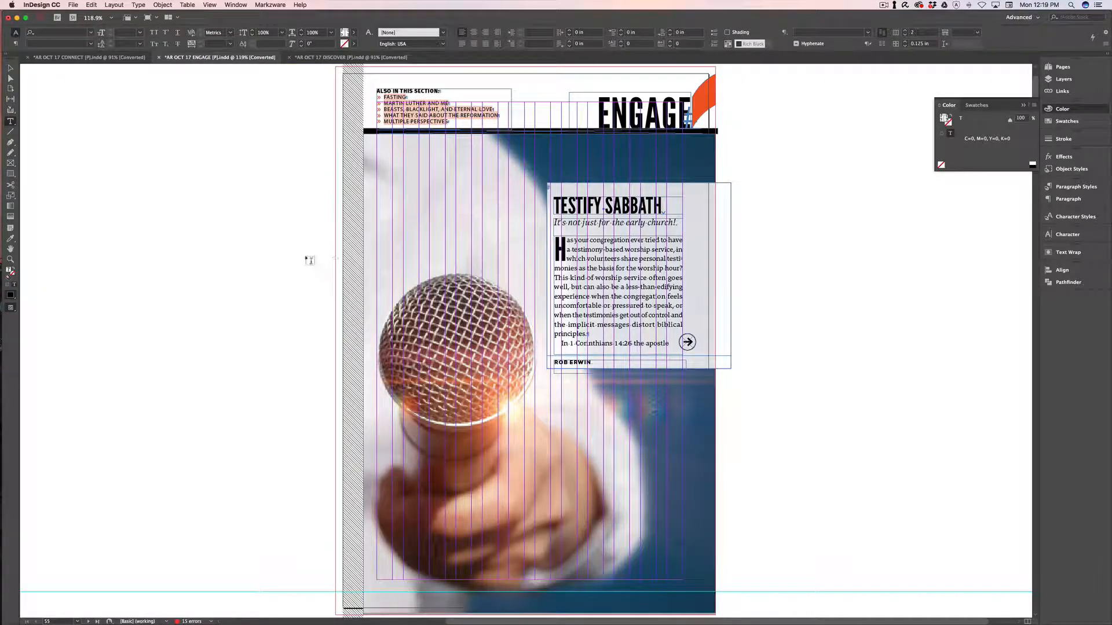
scroll(312, 261, "down", 5)
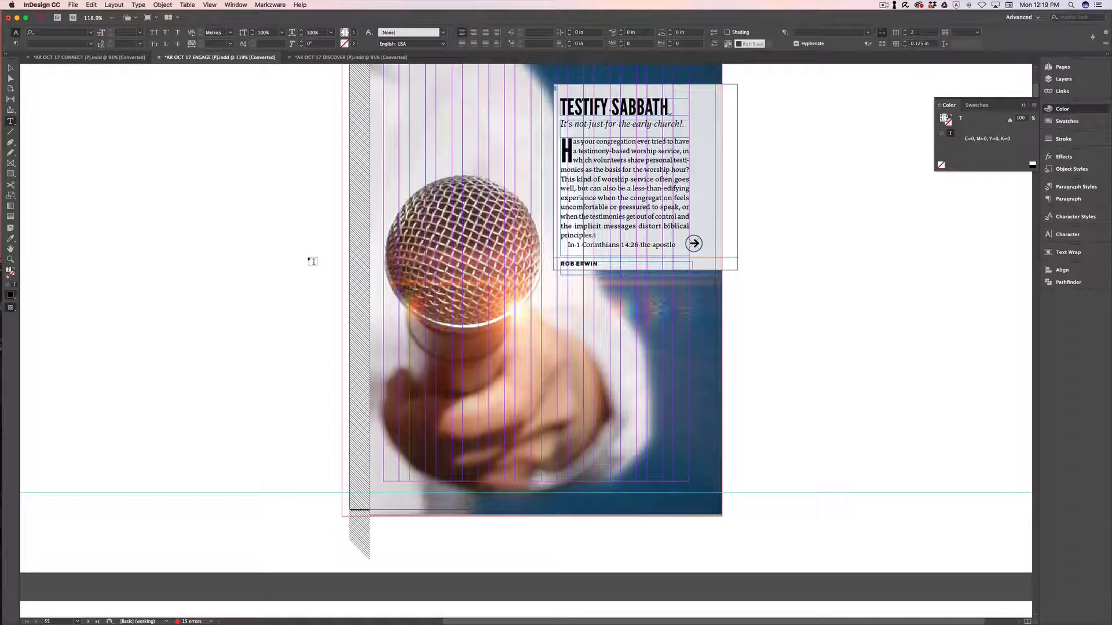
scroll(312, 261, "up", 3)
scroll(312, 261, "up", 1)
scroll(312, 261, "down", 20)
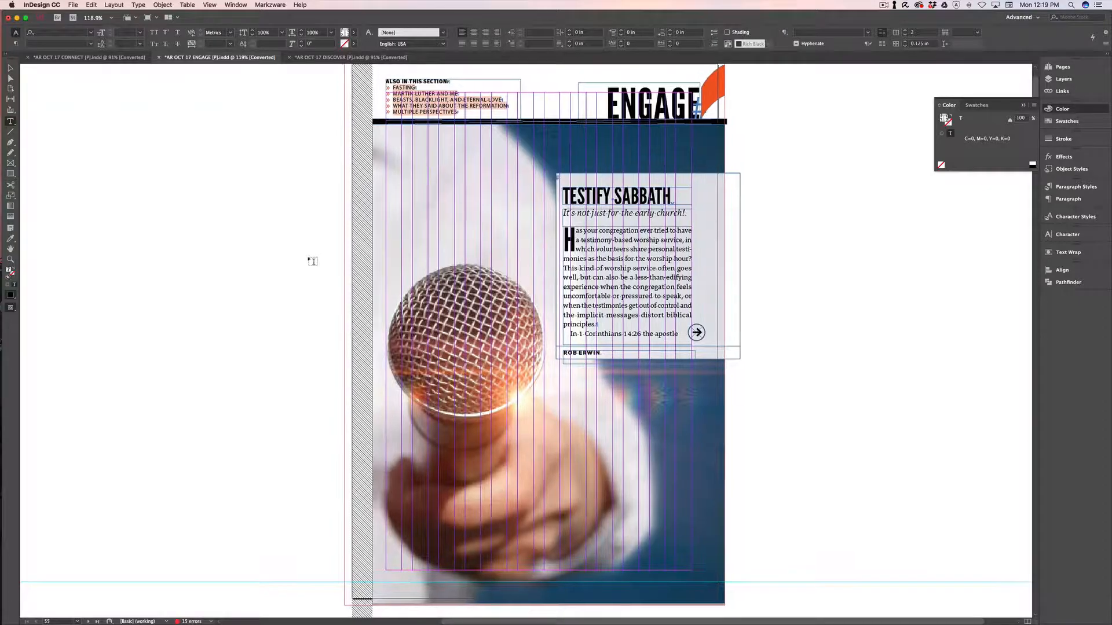
scroll(312, 262, "down", 15)
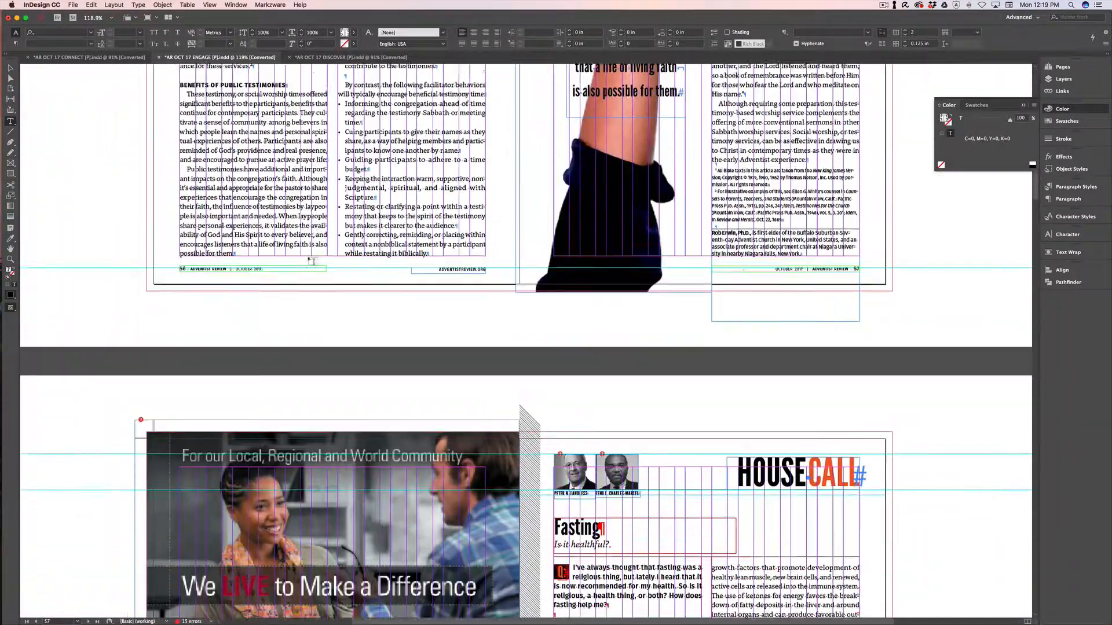
scroll(664, 369, "down", 2)
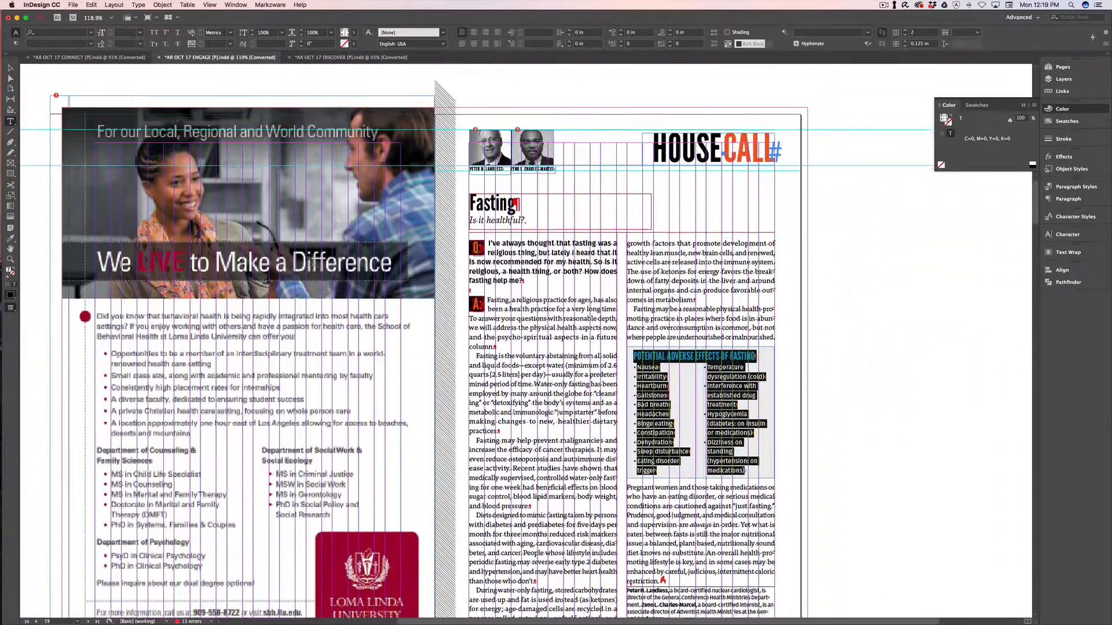
Highlight the heading and bulleted list of the "Potential Adverse Effects of Fasting" sidebar to examine its text, and clear the selection.
left_click(664, 368)
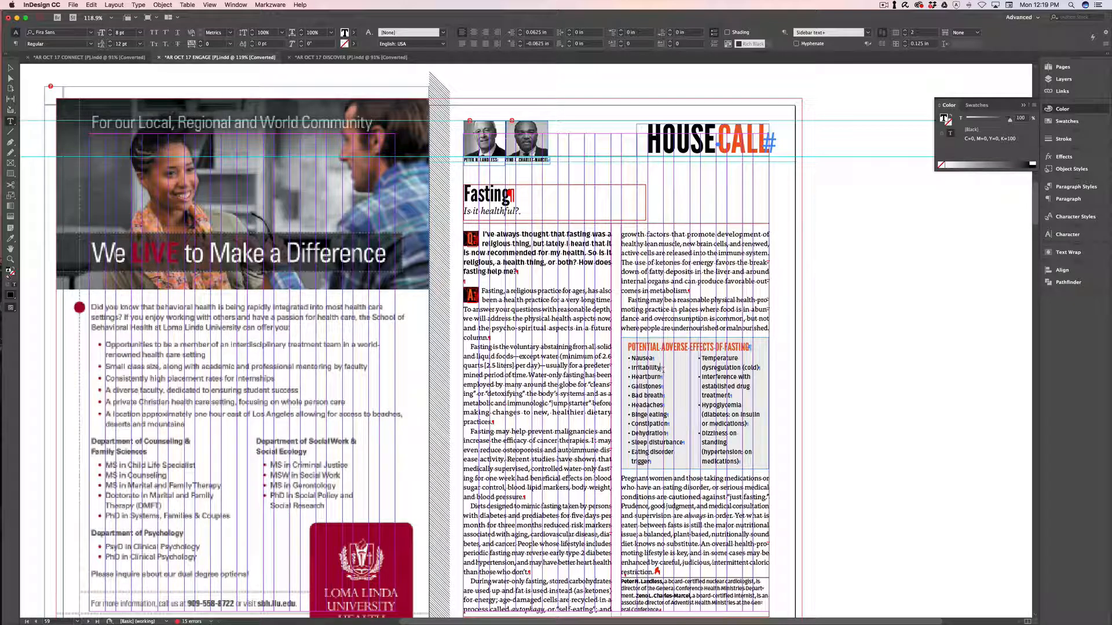
key("super+a")
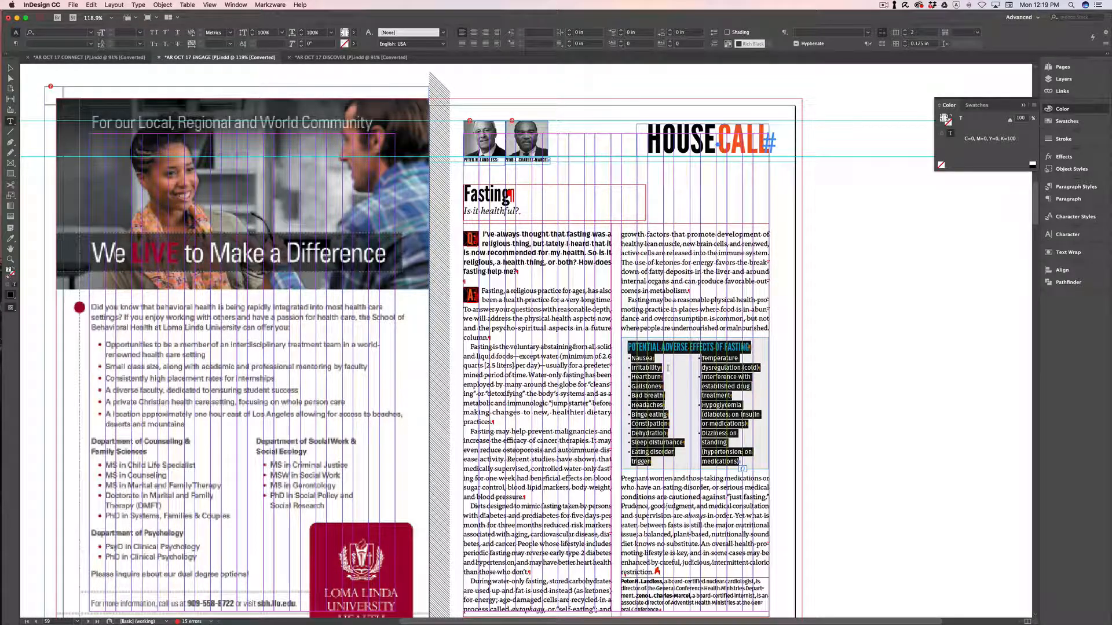
left_click(656, 346)
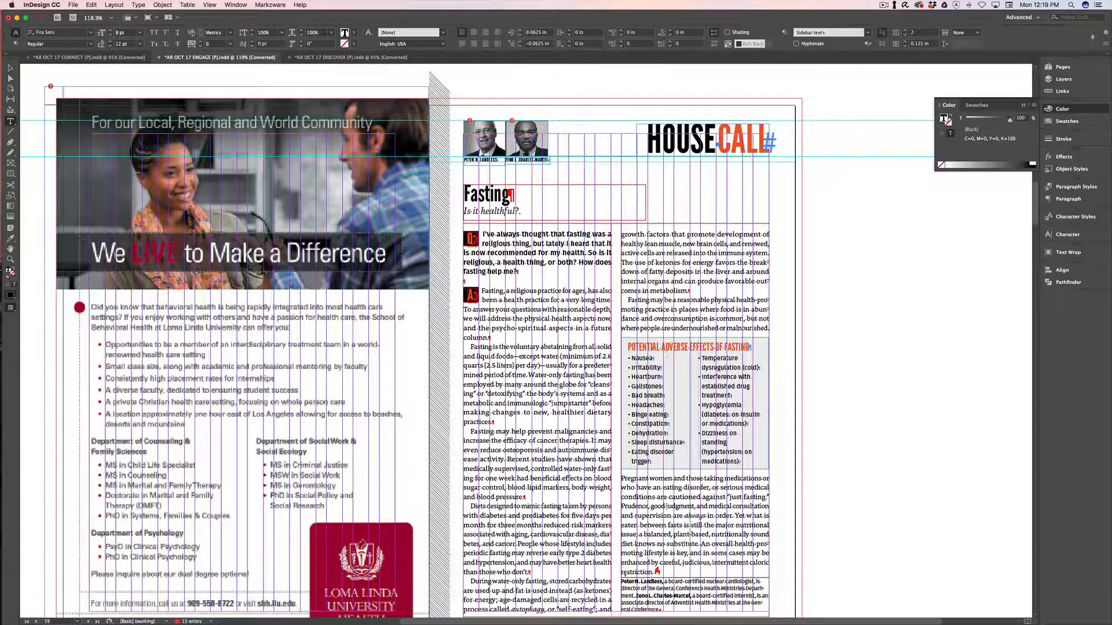
left_click_drag(631, 358, 742, 470)
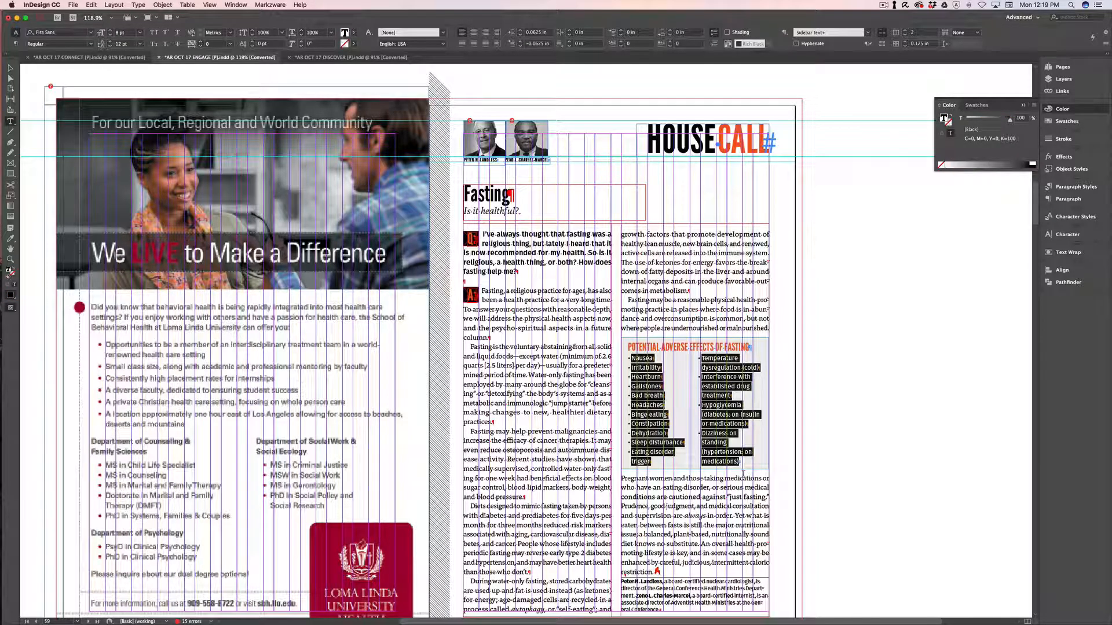
left_click(662, 425)
Examine the "Q:" and "A:" drop-cap markers at the start of the question and answer in the "Fasting" article.
scroll(556, 333, "down", 5)
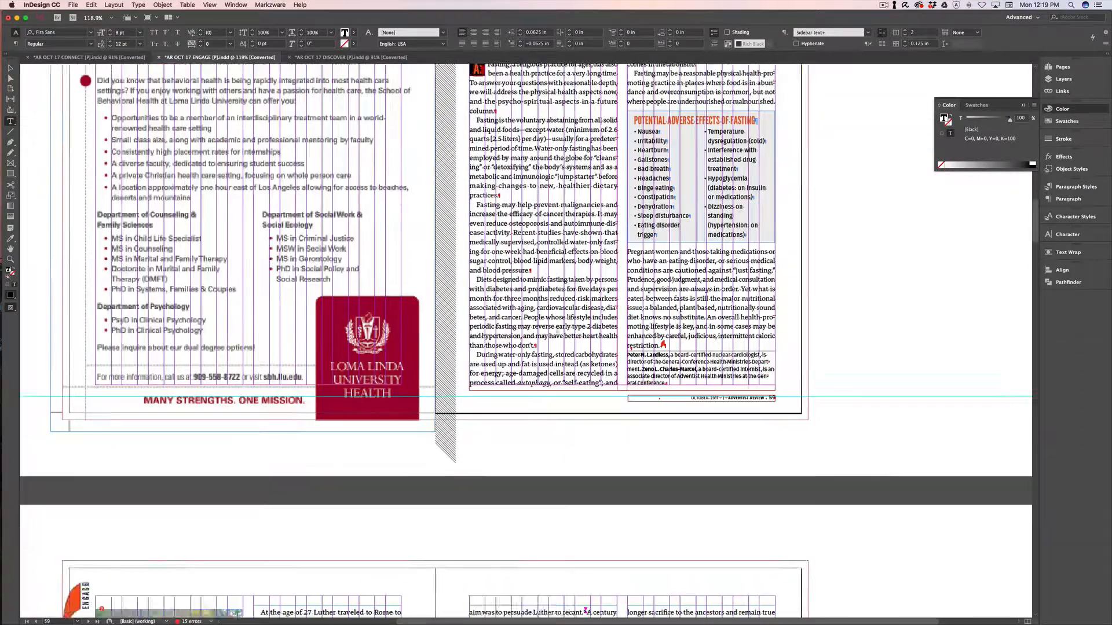
scroll(555, 340, "up", 7)
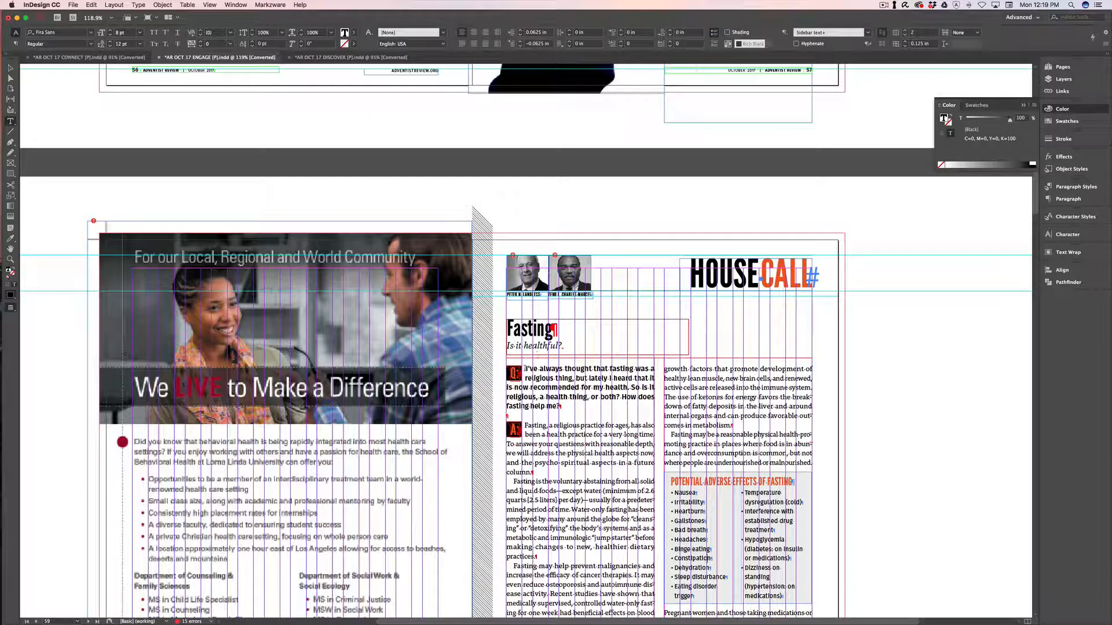
left_click_drag(523, 372, 507, 375)
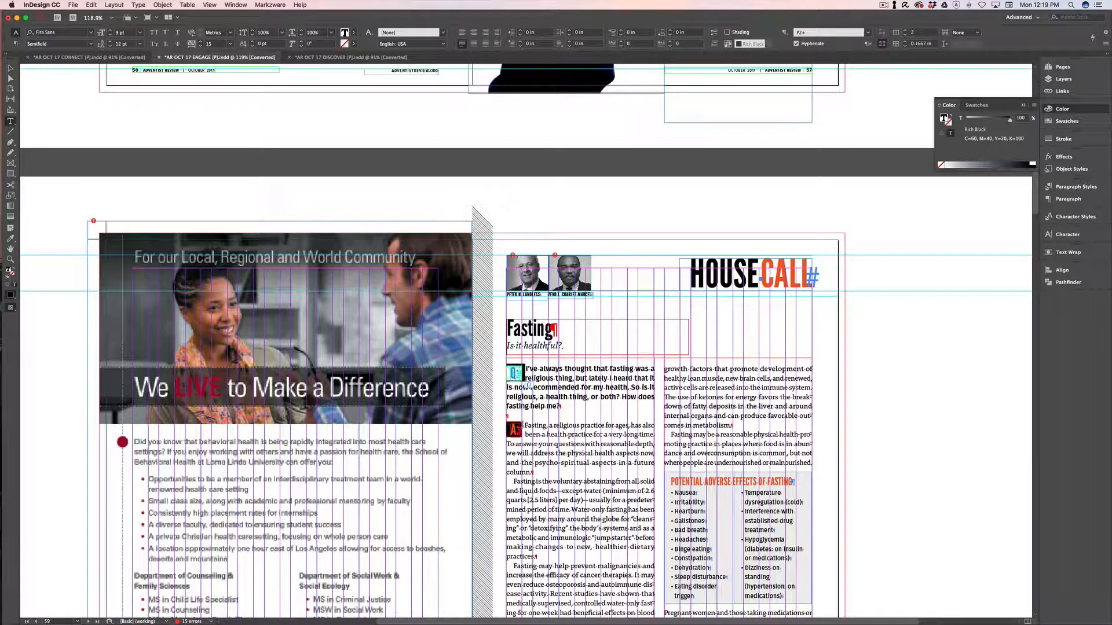
left_click(524, 429)
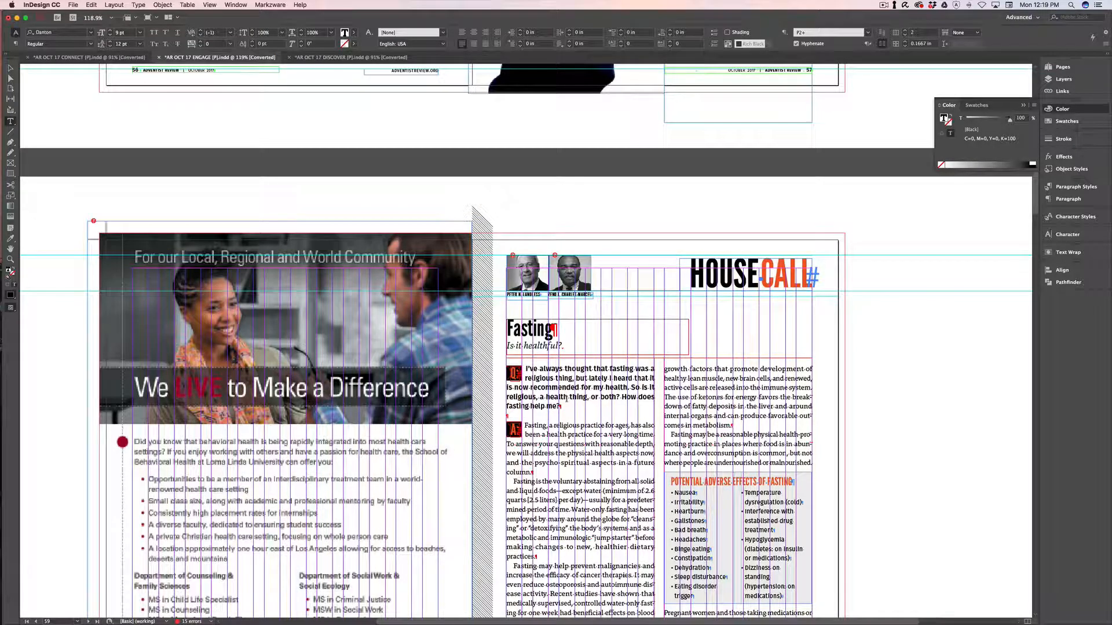
Examine the remaining Engage spreads from "Martin Luther and Me" through "Beasts, Blacklight, and Eternal Love" to the "Closer Look" book reviews.
scroll(566, 399, "down", 10)
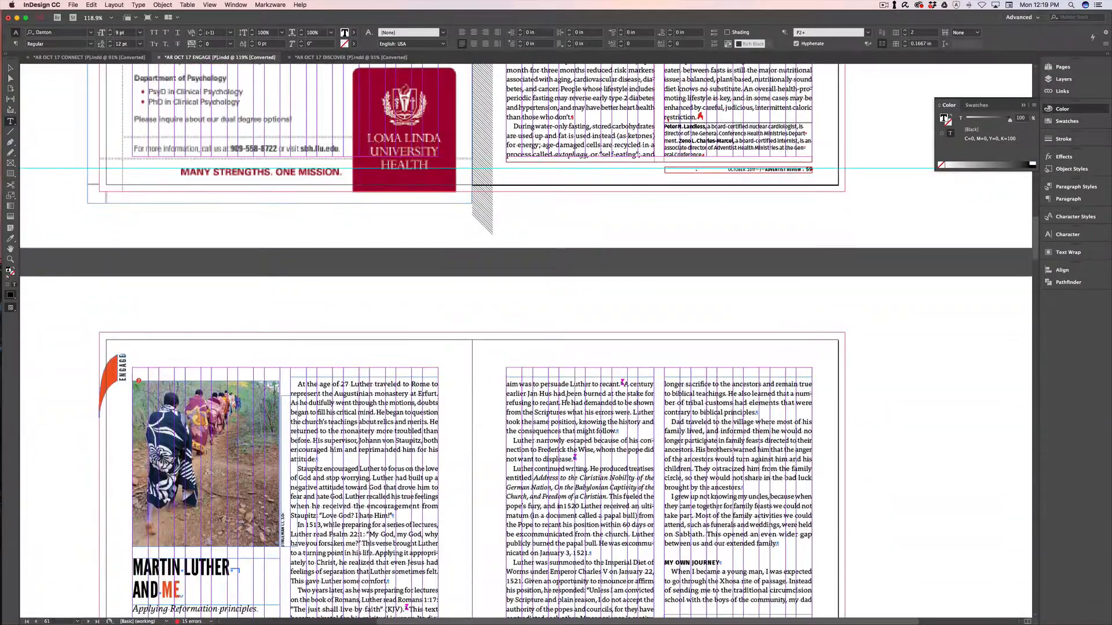
scroll(566, 399, "down", 6)
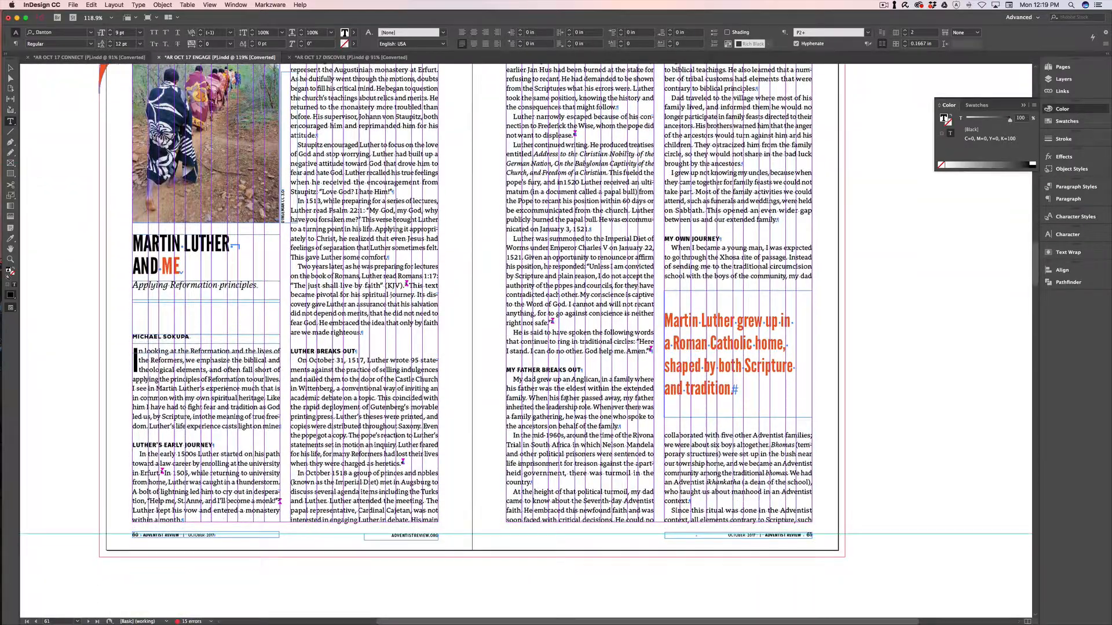
scroll(566, 399, "down", 15)
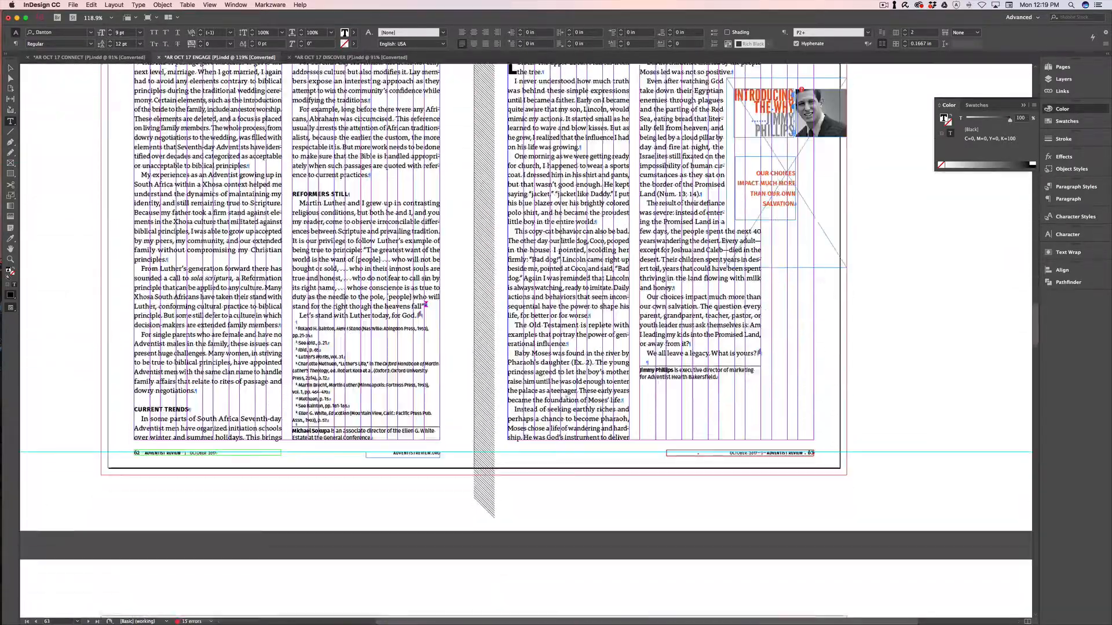
scroll(566, 399, "down", 15)
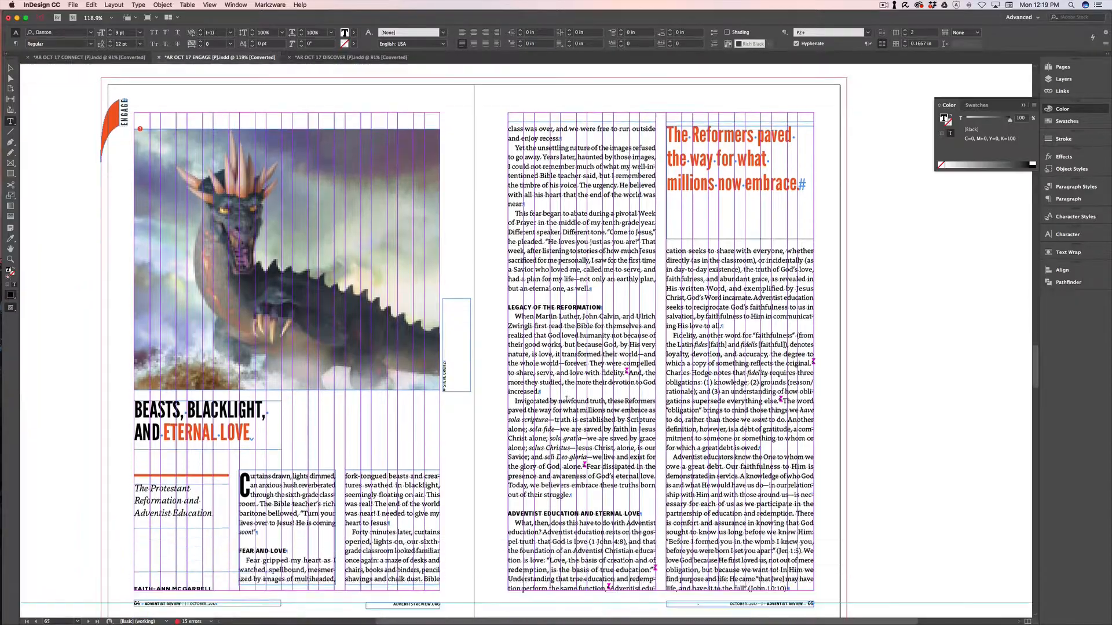
scroll(566, 399, "down", 20)
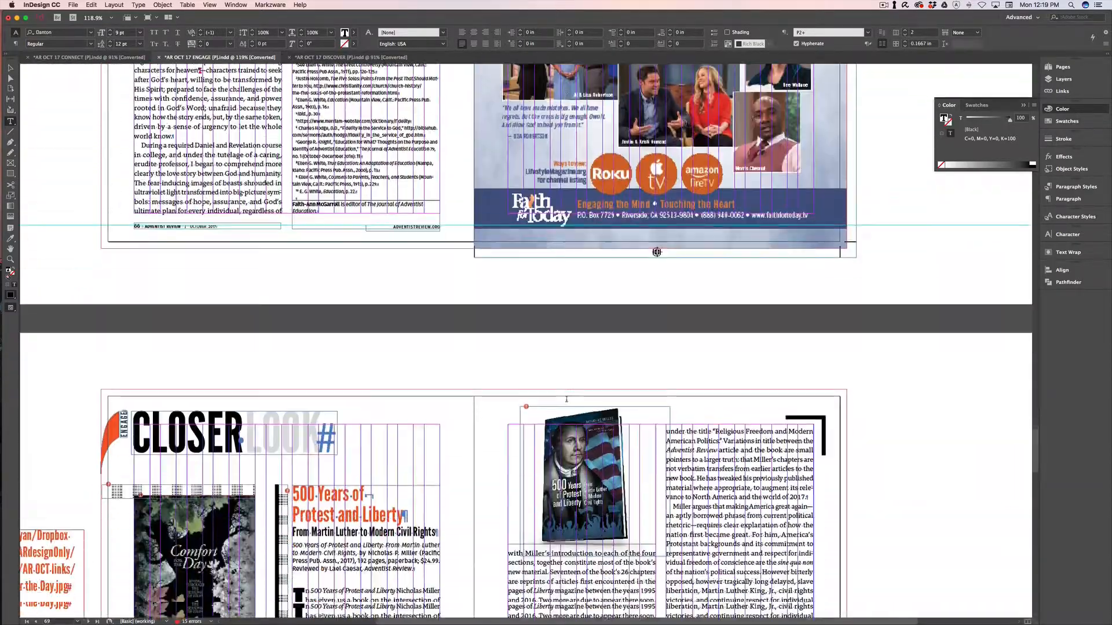
scroll(566, 400, "down", 10)
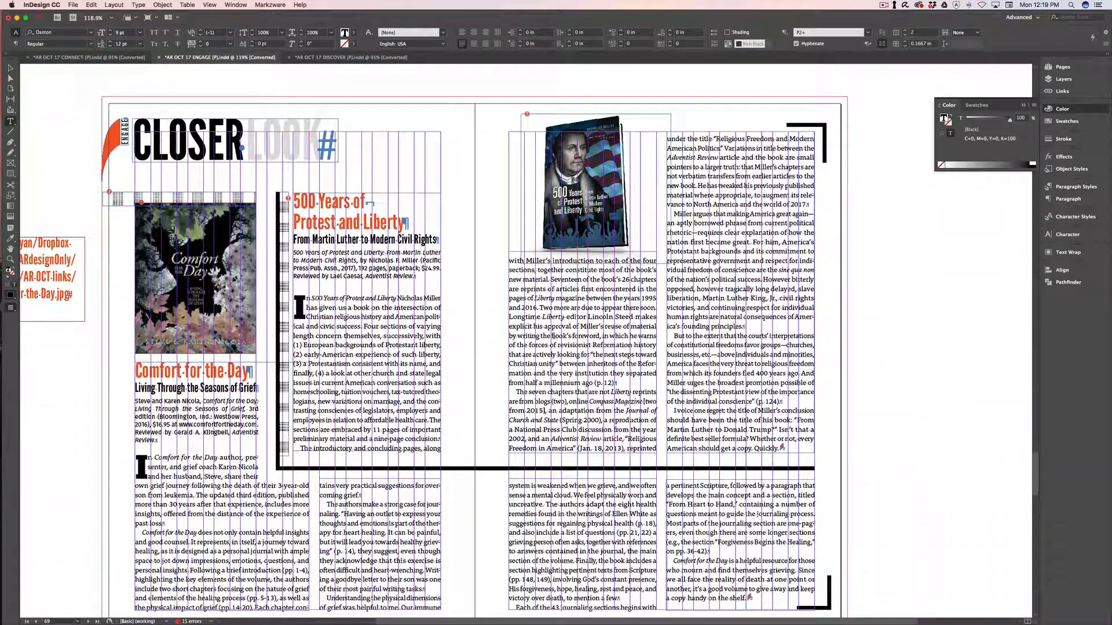
Switch to the browser, open the Closer Look article for editing, and check the Section heading style for the "Comfort for the Day" title.
key("ctrl+Right")
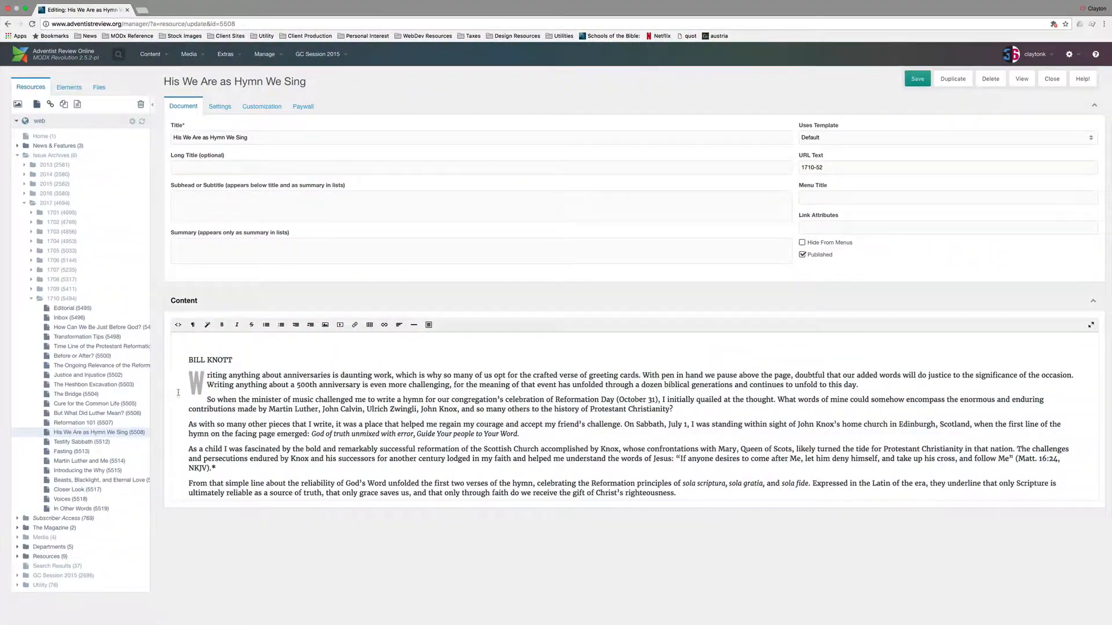
left_click(74, 491)
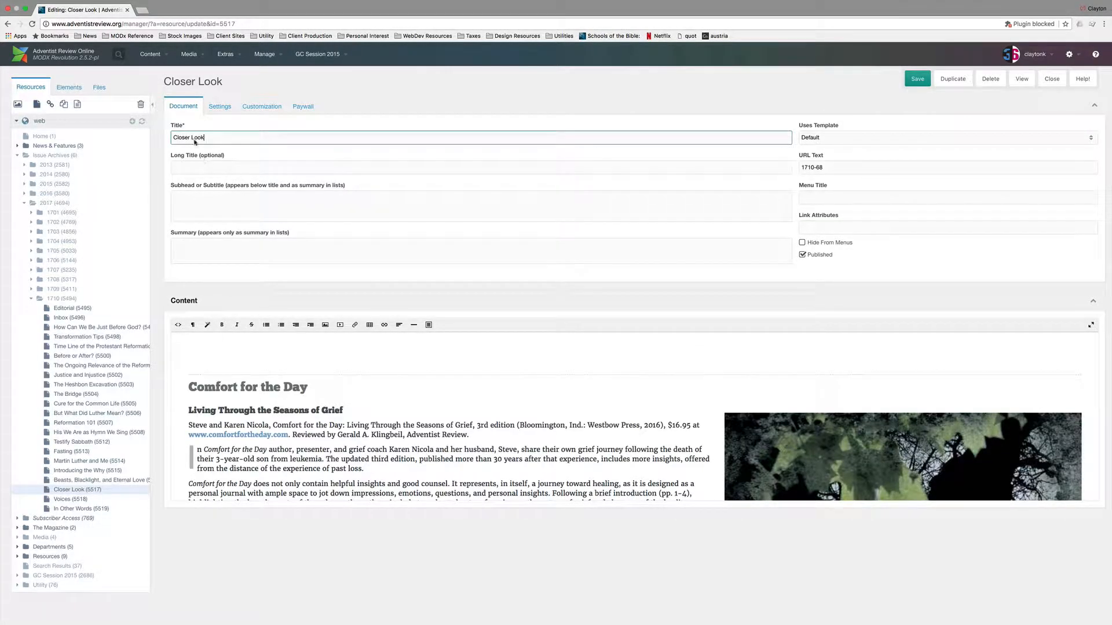
left_click_drag(205, 139, 167, 140)
left_click(233, 387)
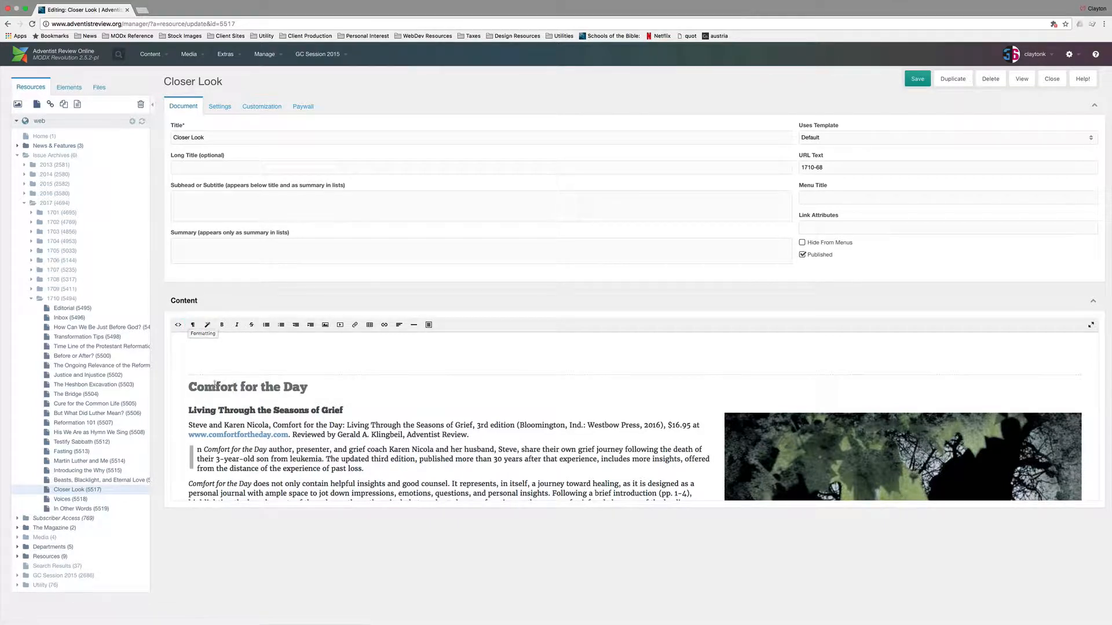
left_click(205, 326)
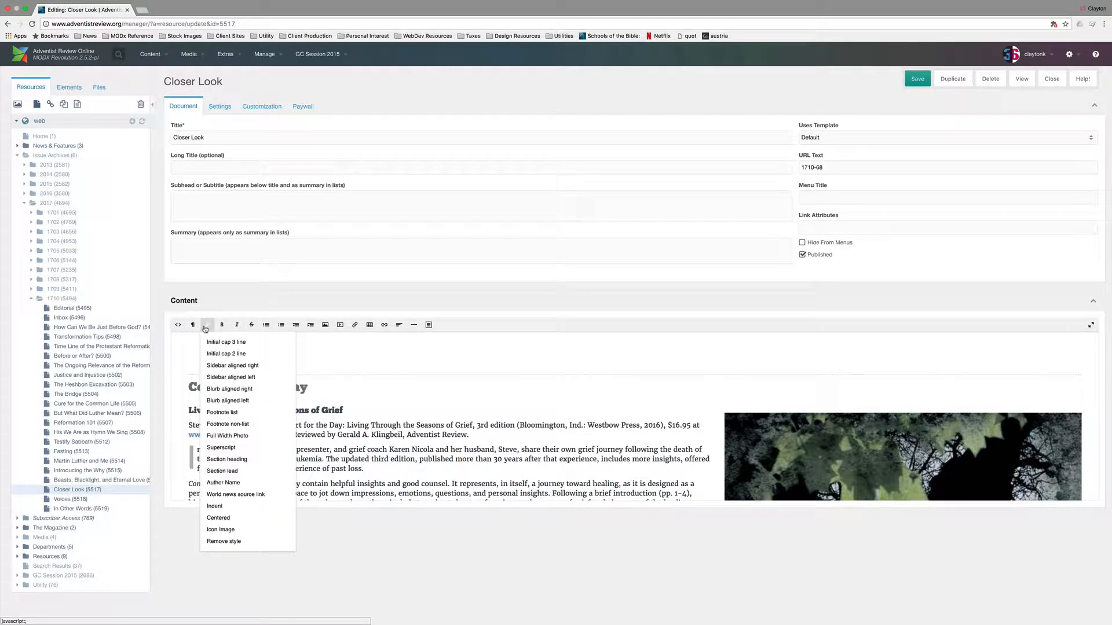
left_click(224, 460)
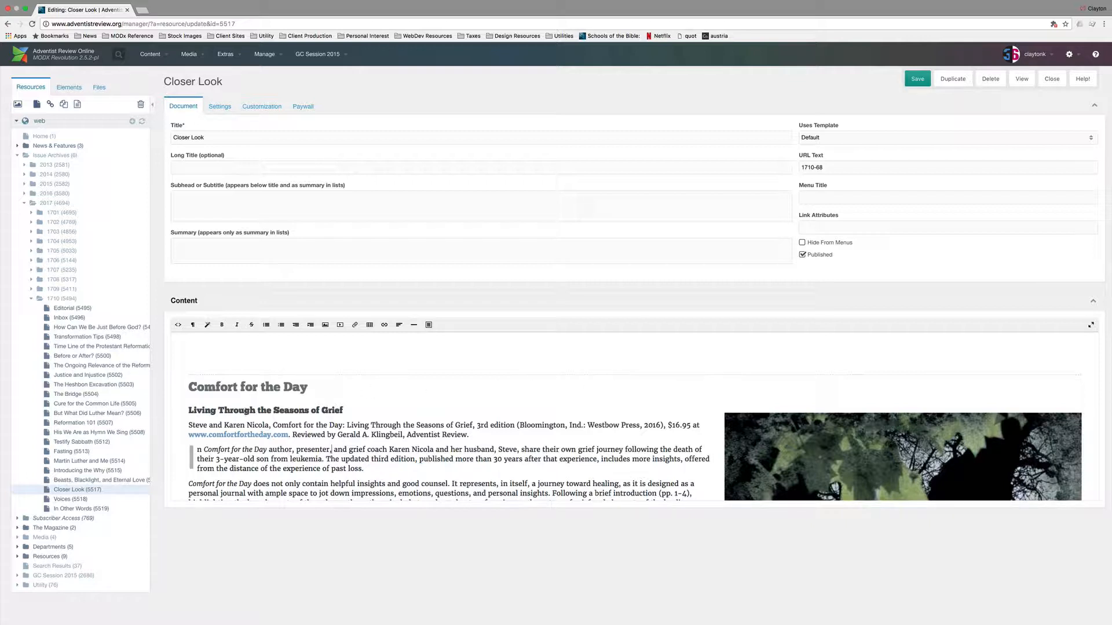
Examine how the "500 Years of Protest and Liberty" review follows "Comfort for the Day" in the article content, including the divider and book covers.
scroll(316, 414, "down", 2)
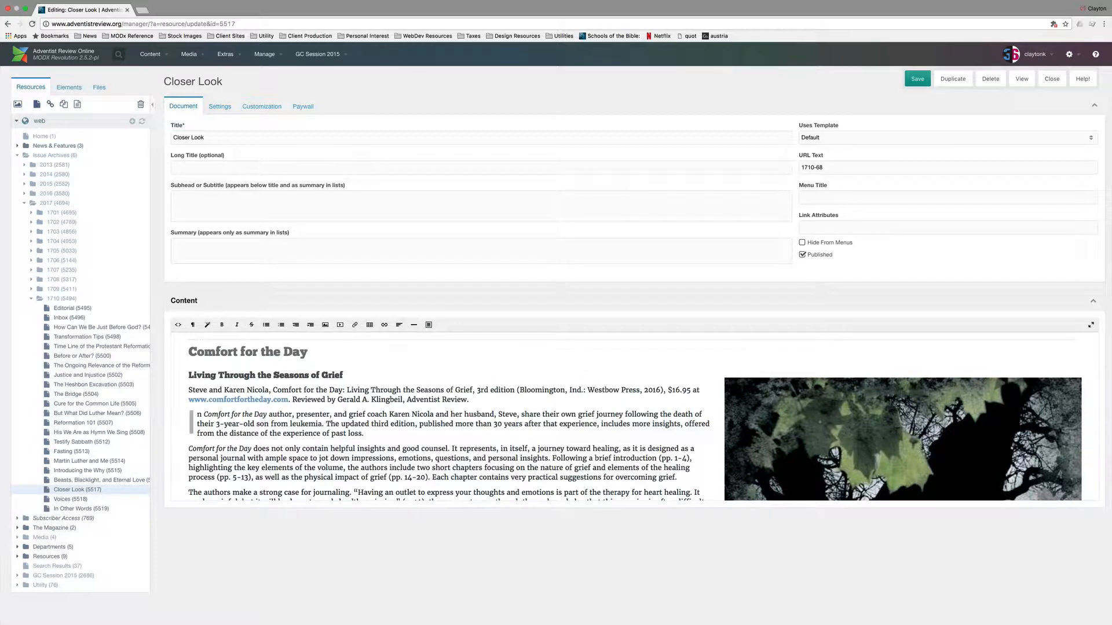
scroll(637, 416, "down", 10)
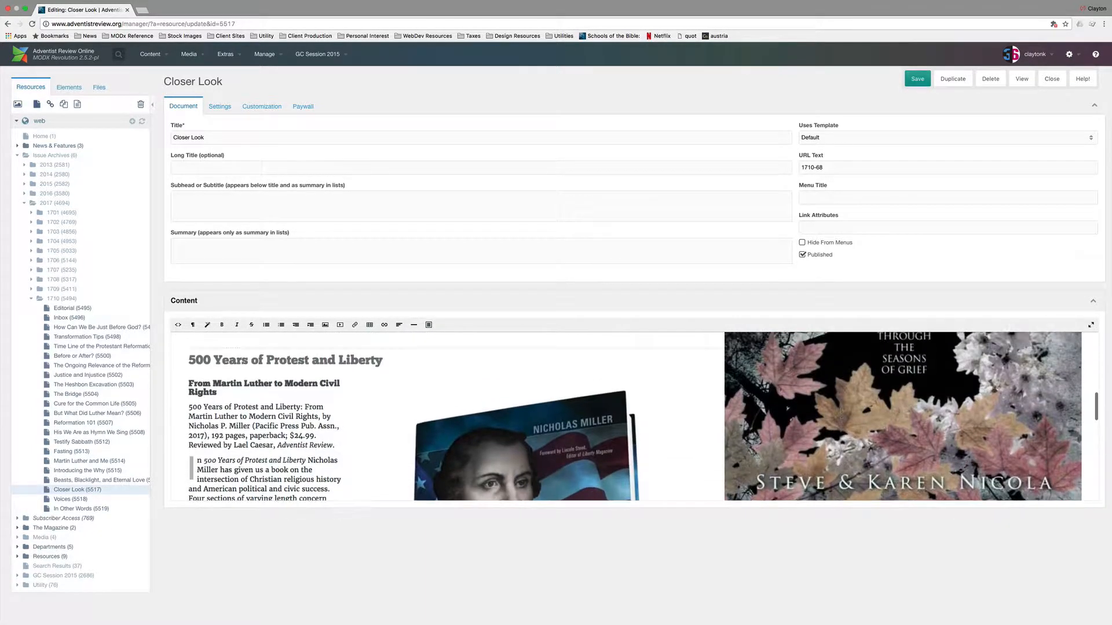
scroll(685, 418, "up", 2)
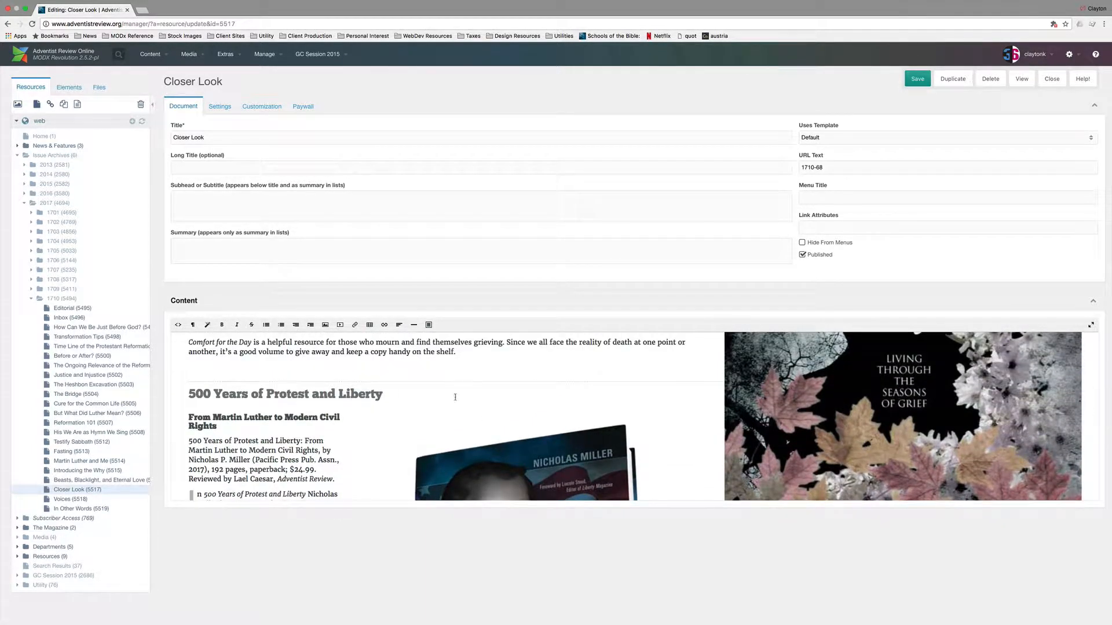
scroll(455, 398, "up", 3)
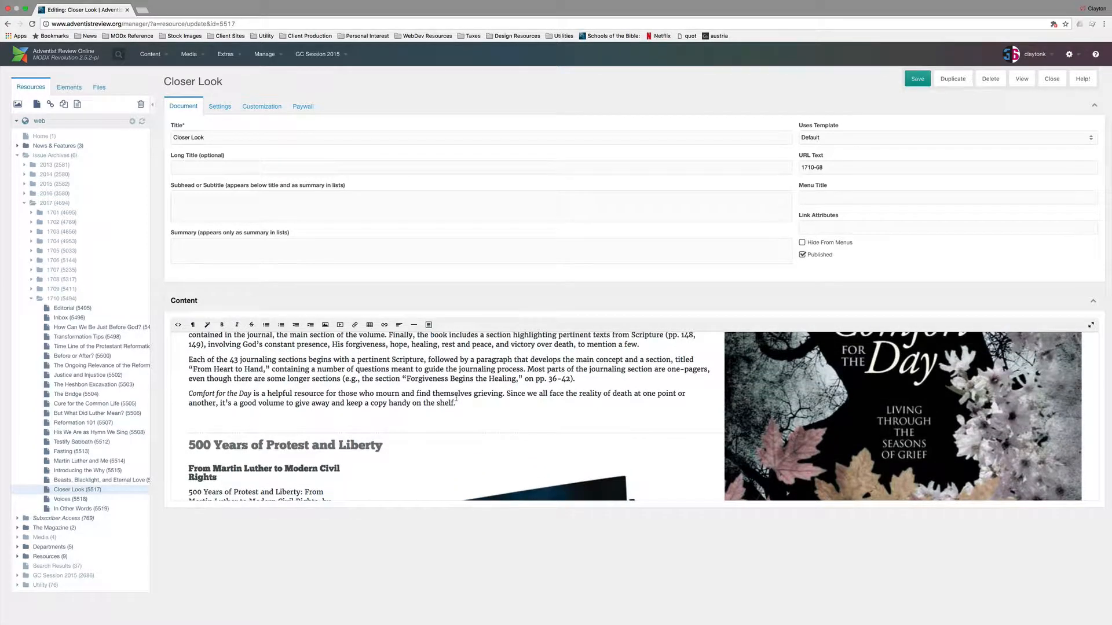
scroll(455, 397, "down", 4)
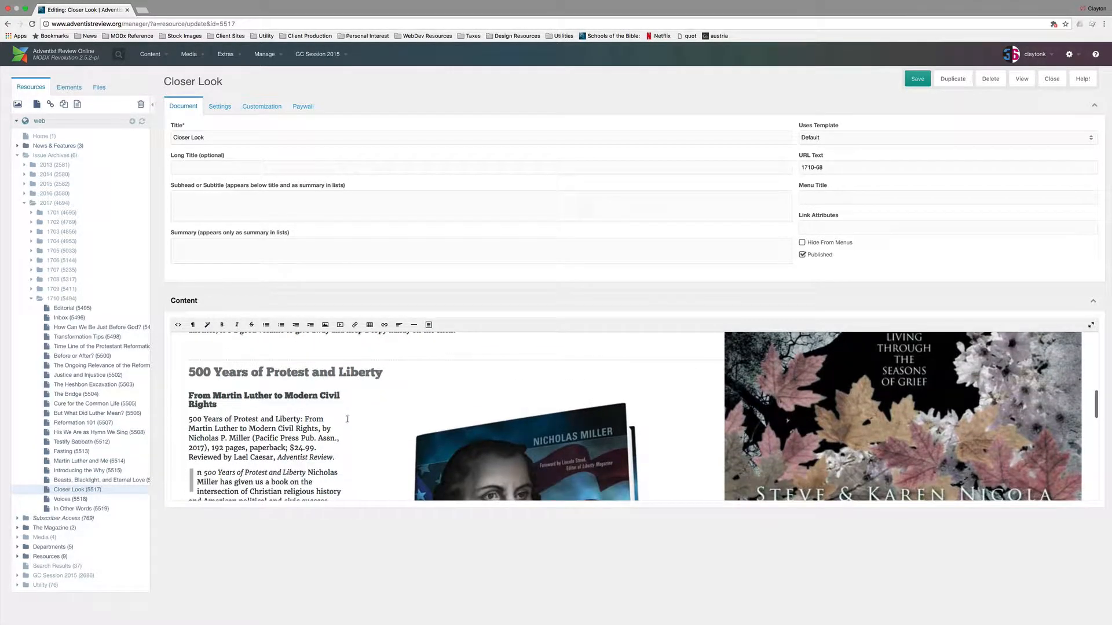
View the Closer Look article on the live site and examine the layout of both book reviews.
left_click(1020, 78)
scroll(518, 263, "down", 5)
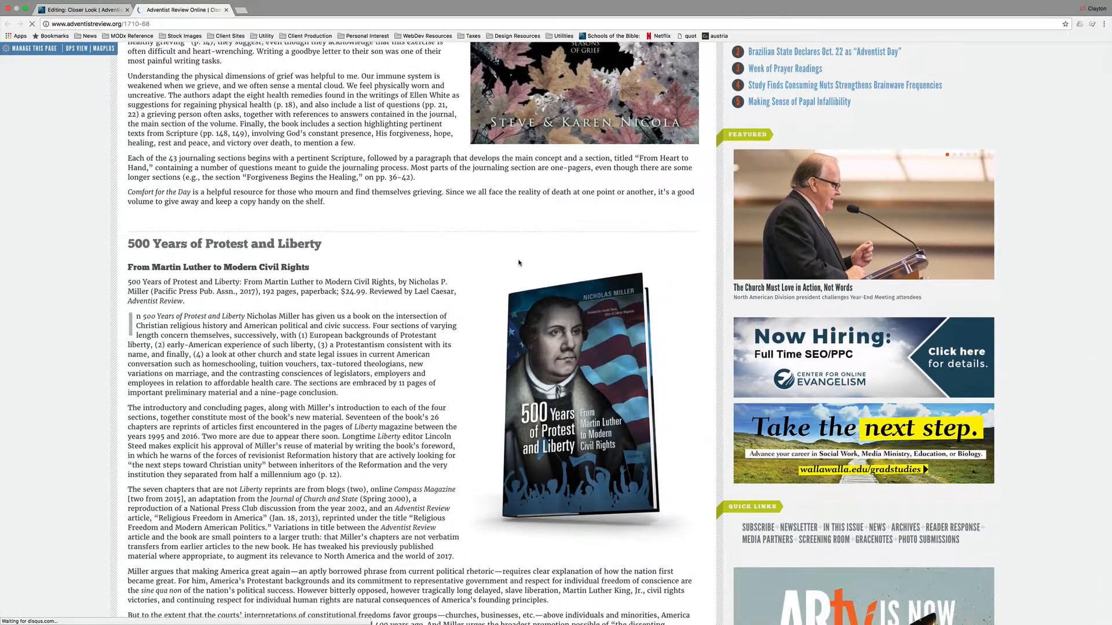
scroll(169, 200, "up", 6)
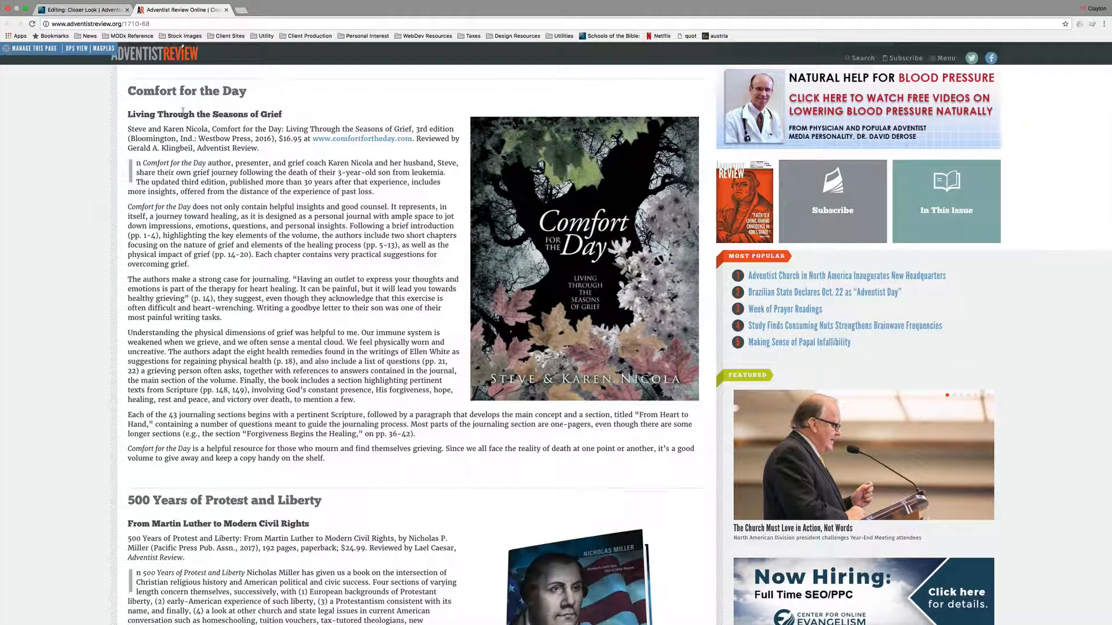
scroll(230, 121, "down", 1)
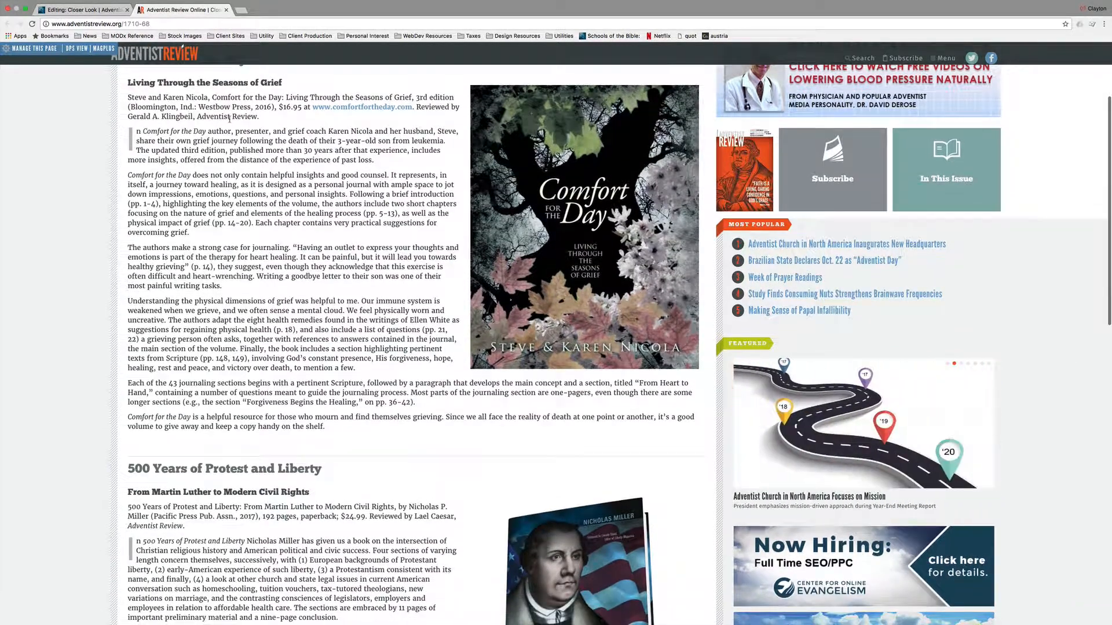
scroll(640, 287, "down", 3)
scroll(639, 287, "down", 7)
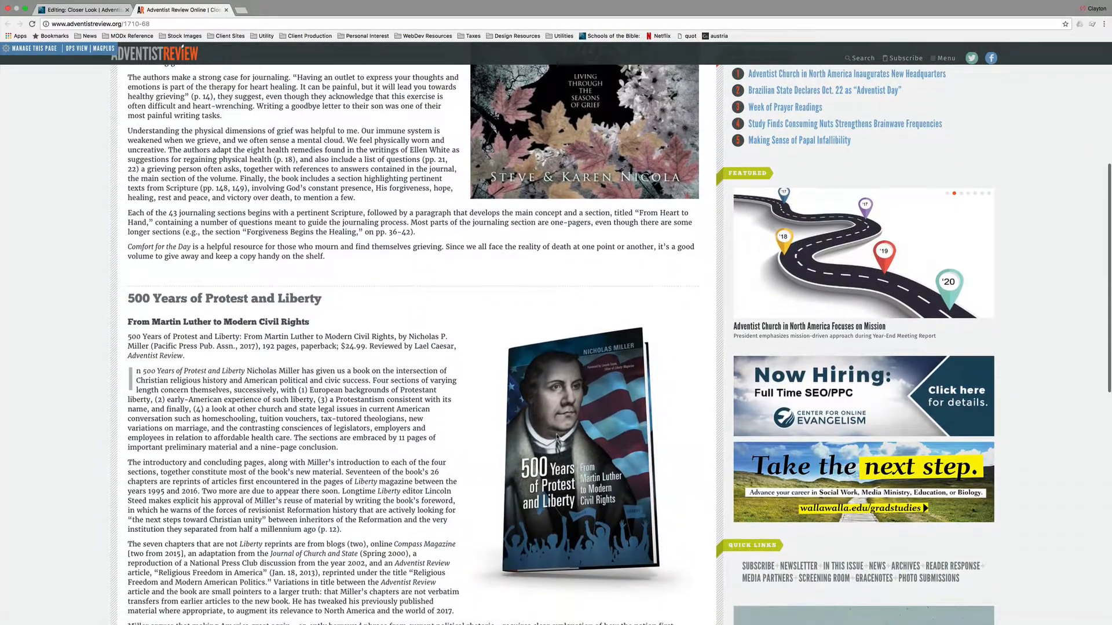
scroll(557, 435, "up", 12)
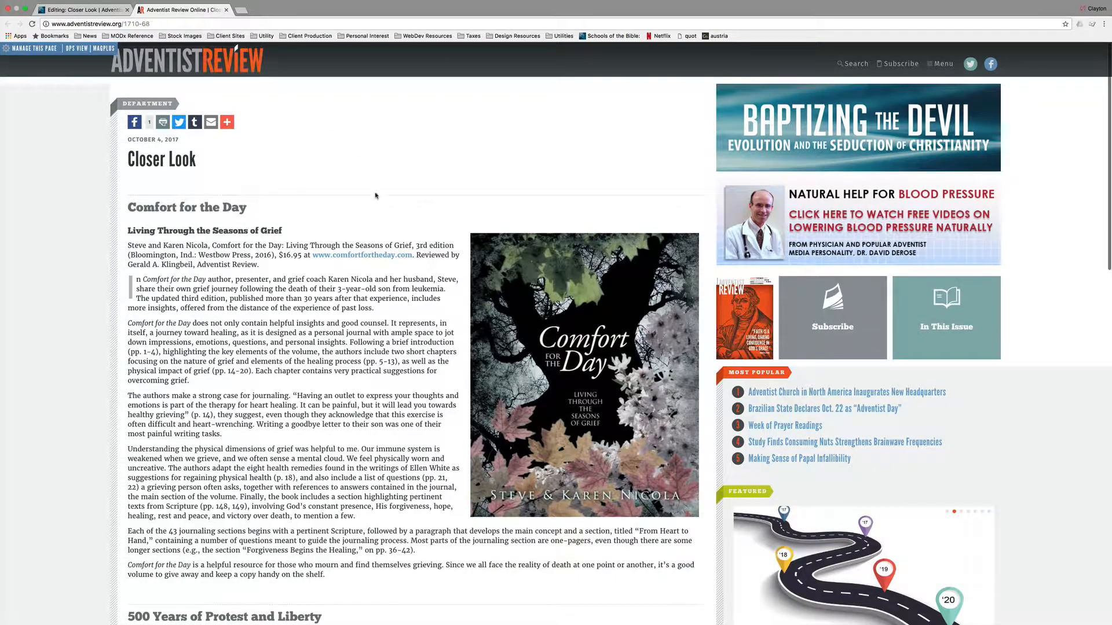
Return to the InDesign Engage layout and examine the Voices spread "What They Said About the Reformation".
key("ctrl+Right")
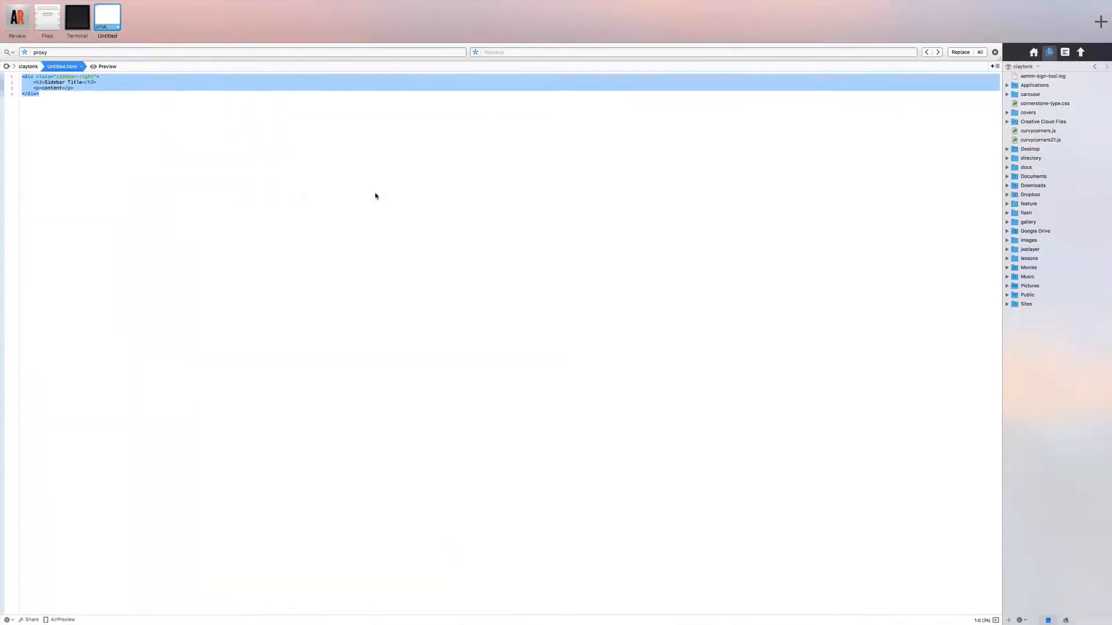
key("ctrl+Left")
key("ctrl+Left")
scroll(375, 192, "down", 15)
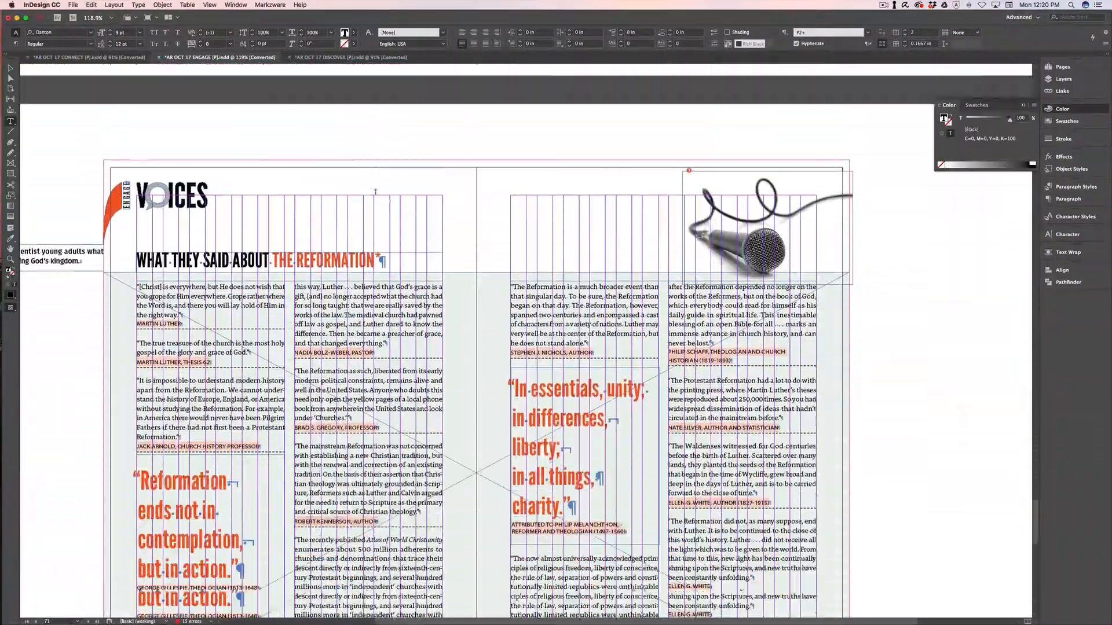
scroll(376, 192, "down", 2)
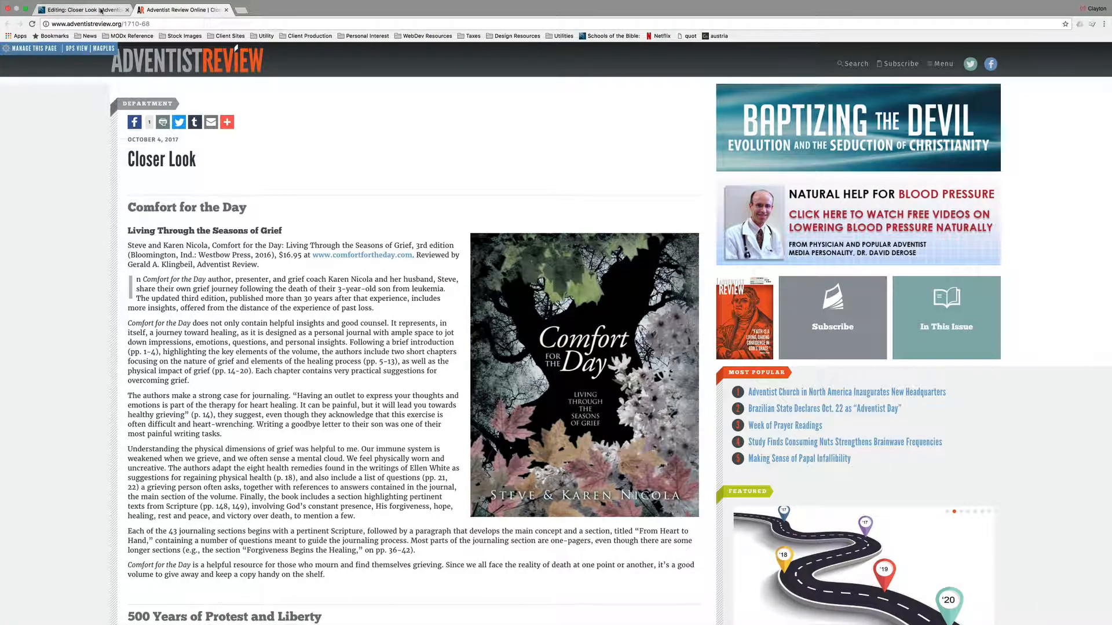
Open the Voices article for editing in the browser and examine its quotations, bold attributions and the horizontal rules between them.
left_click(95, 10)
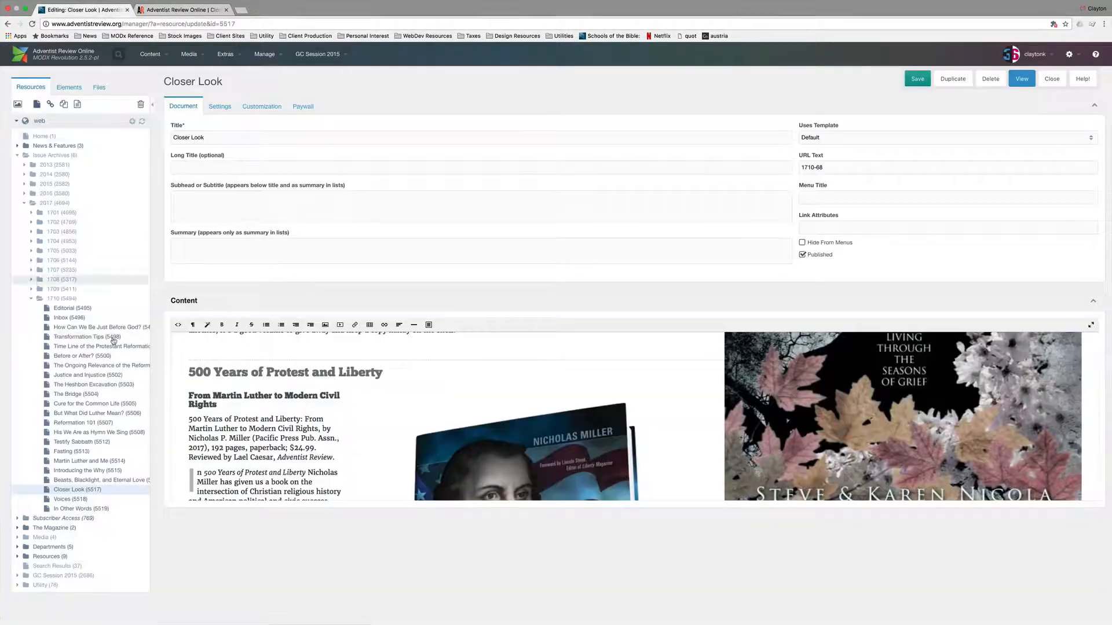
left_click(63, 499)
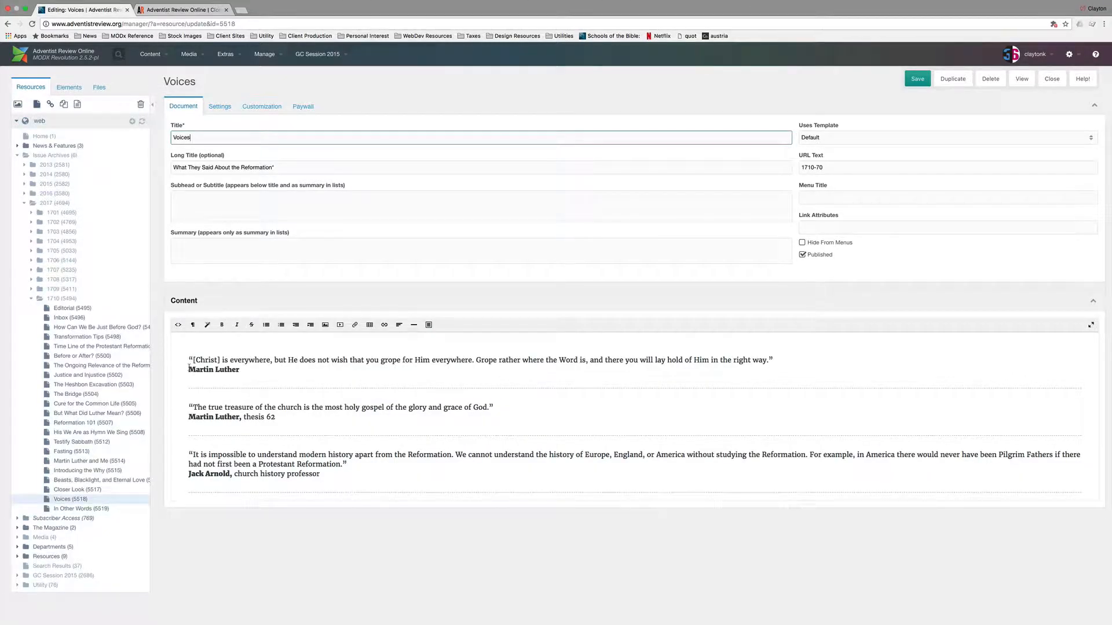
scroll(234, 415, "down", 2)
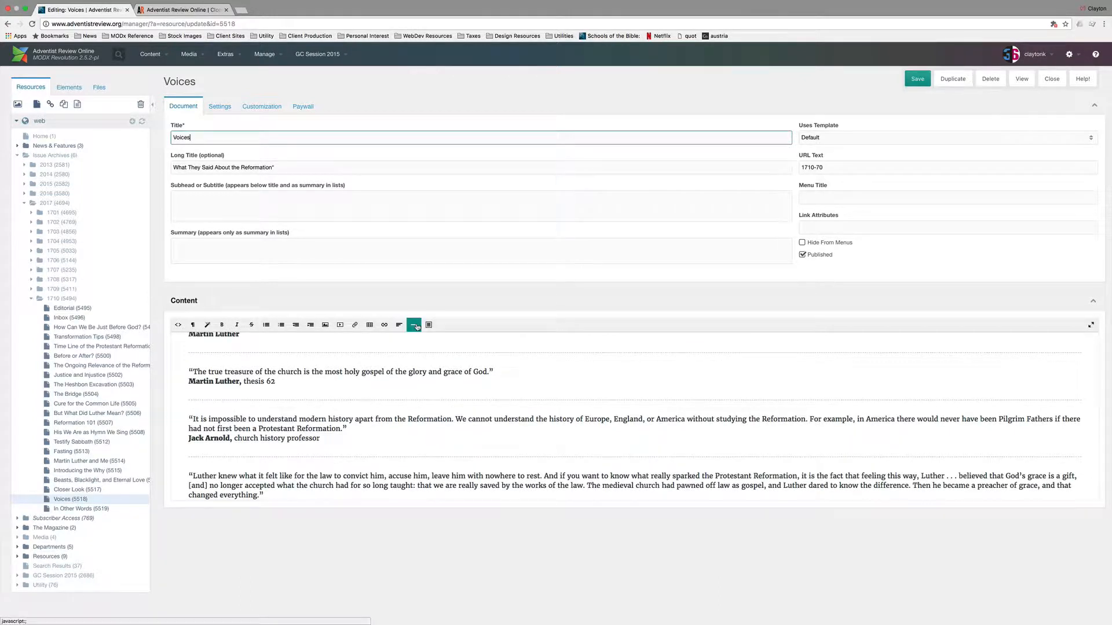
scroll(217, 411, "down", 8)
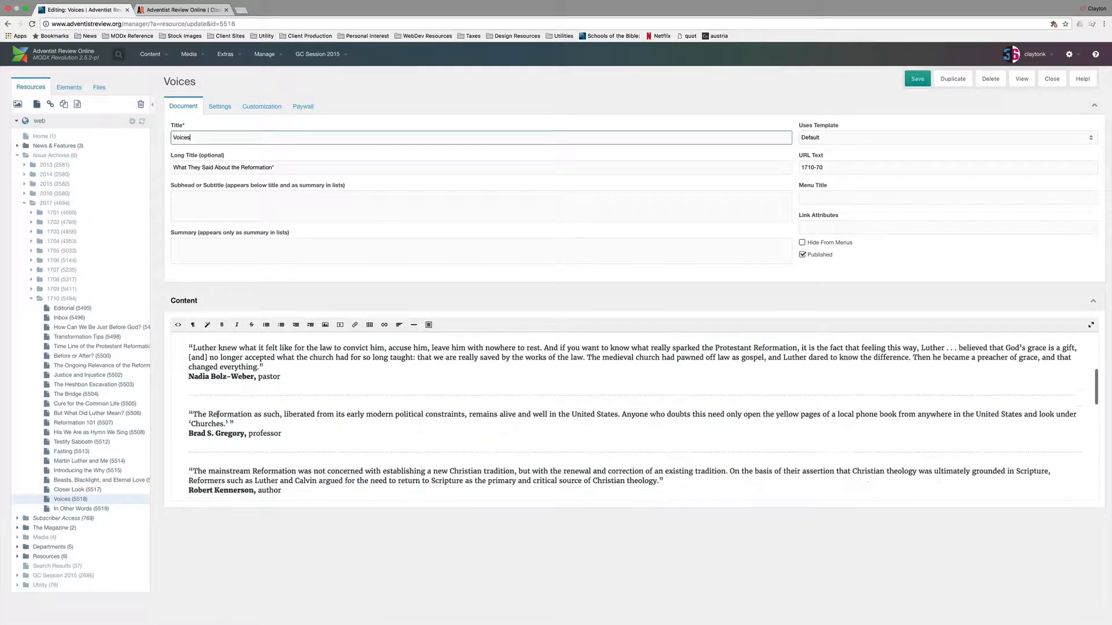
scroll(217, 412, "down", 10)
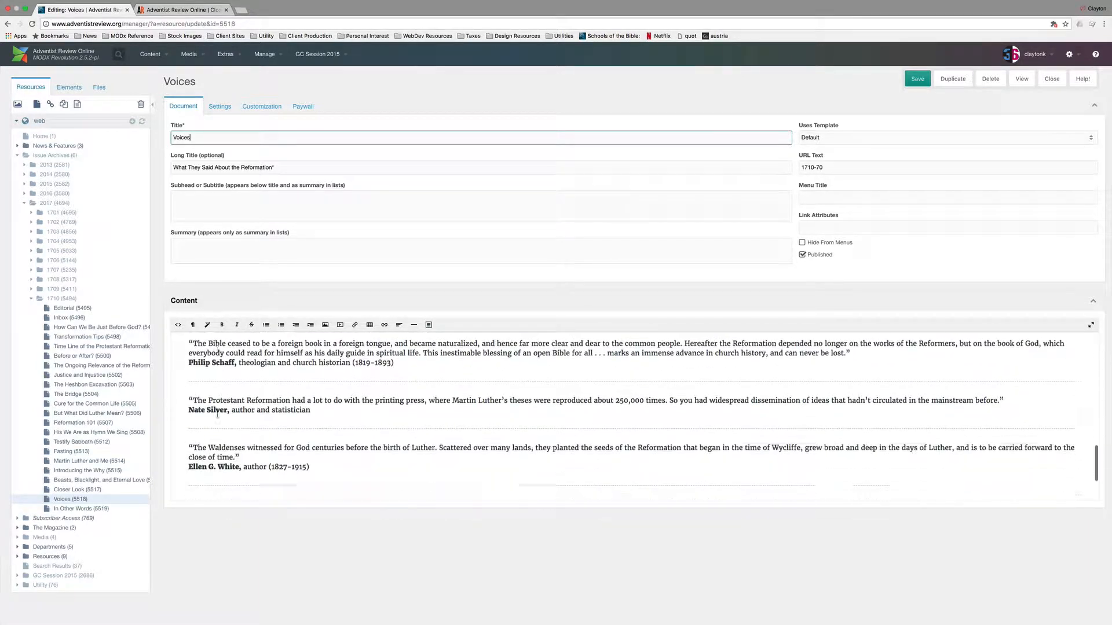
scroll(217, 415, "up", 20)
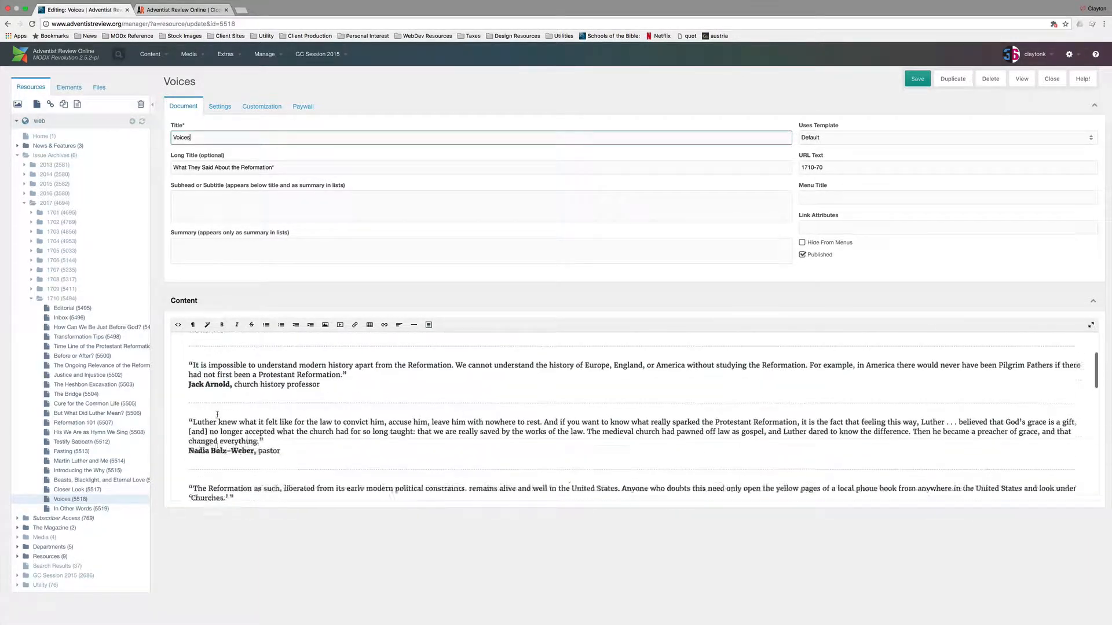
View the Voices article on the live site and examine its header image and list of quotations.
left_click(1022, 79)
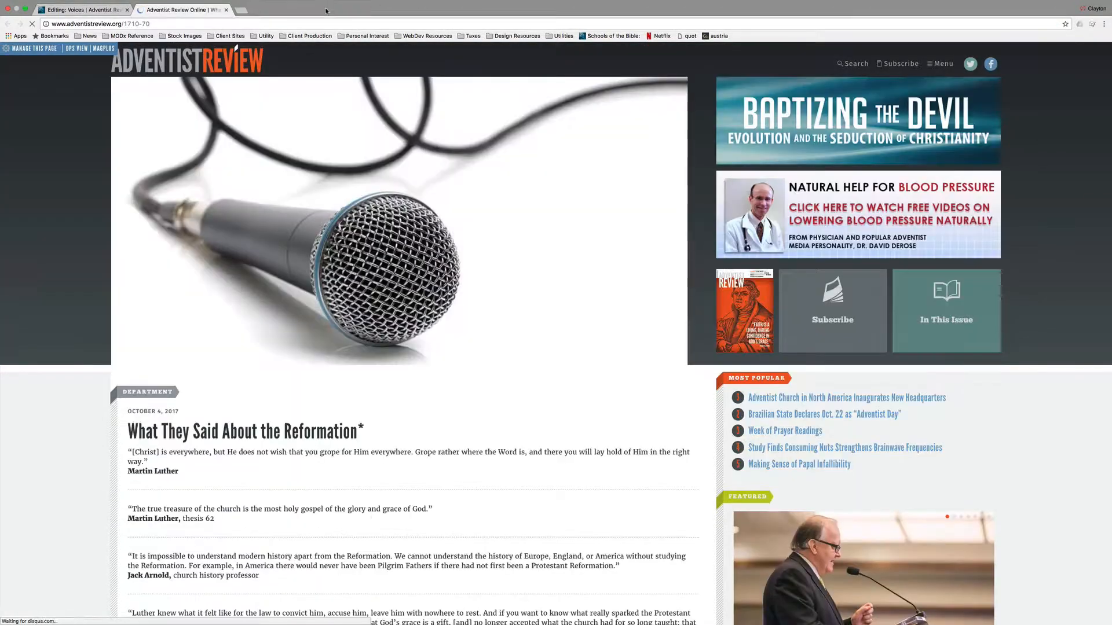
scroll(374, 102, "down", 6)
scroll(374, 102, "down", 7)
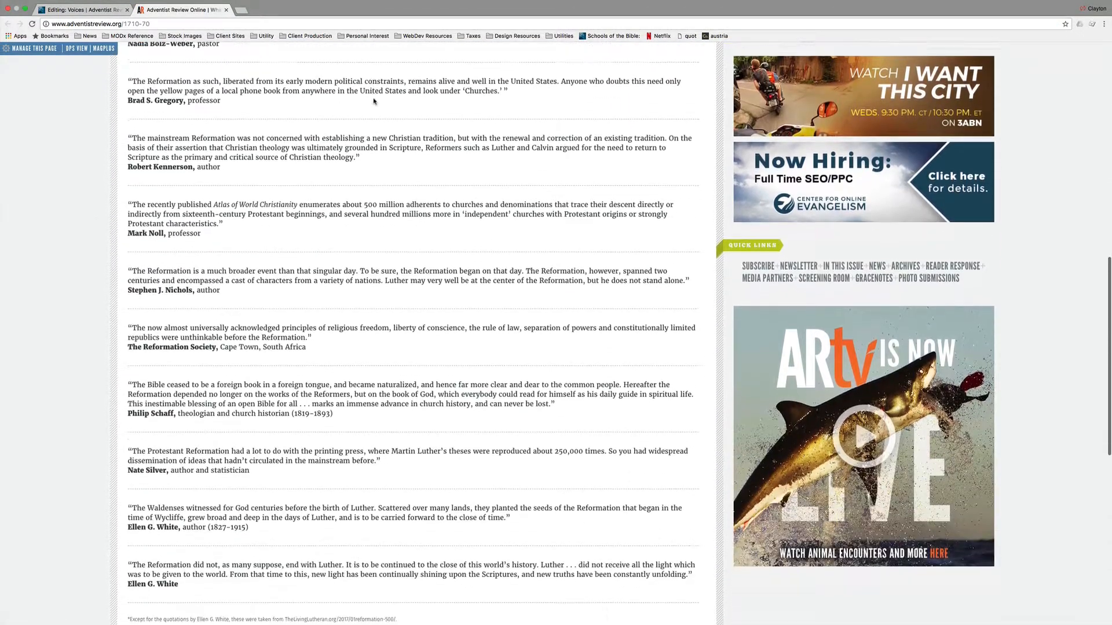
scroll(374, 102, "up", 6)
scroll(373, 102, "up", 7)
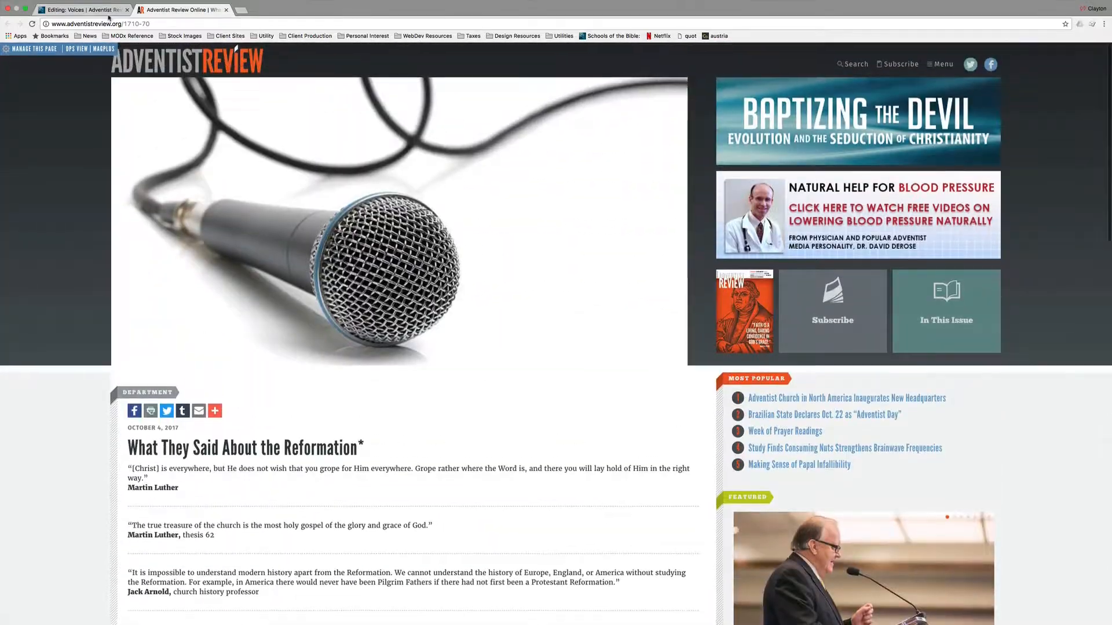
Return to the InDesign Engage layout and examine the In Other Words column "Multiple PERSPECTIVES".
key("ctrl+Right")
key("ctrl+Left")
key("ctrl+Left")
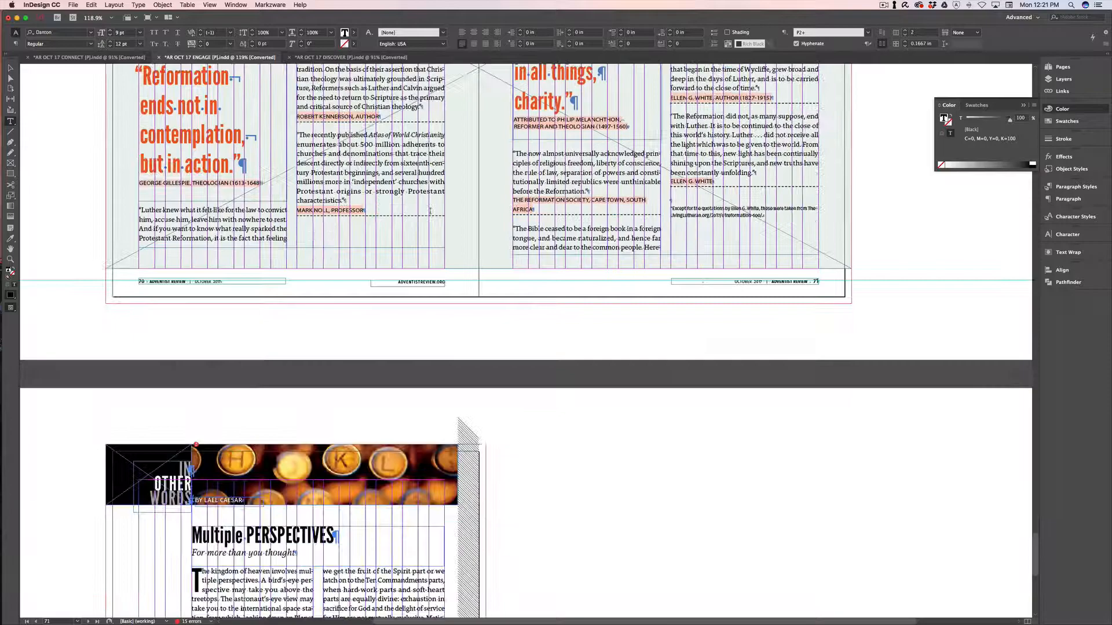
scroll(538, 276, "down", 8)
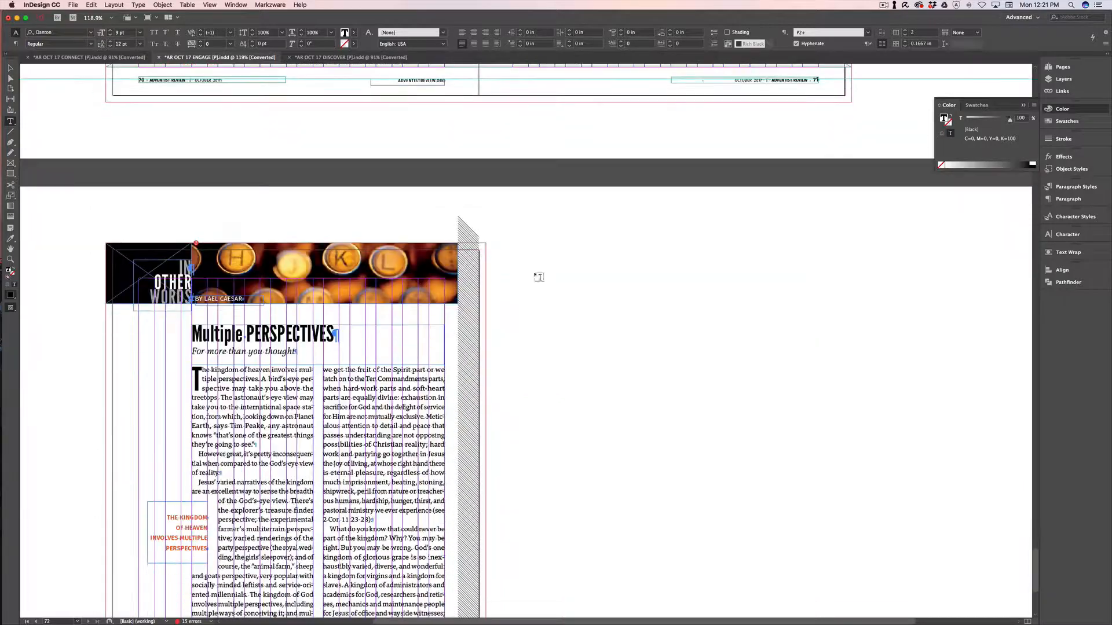
scroll(647, 258, "down", 5)
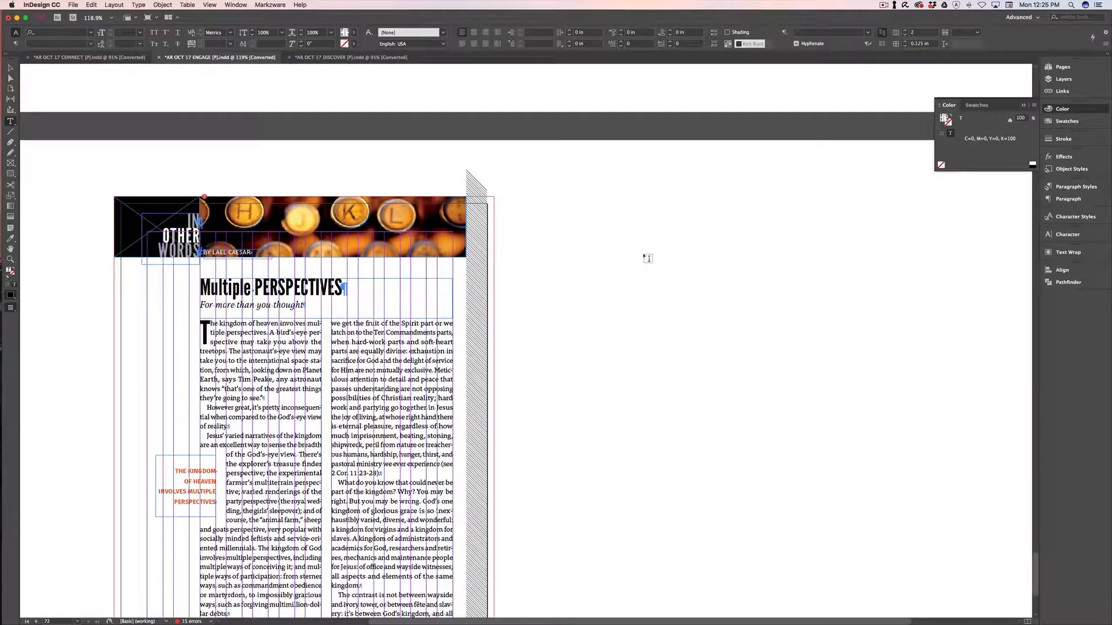
scroll(647, 258, "up", 5)
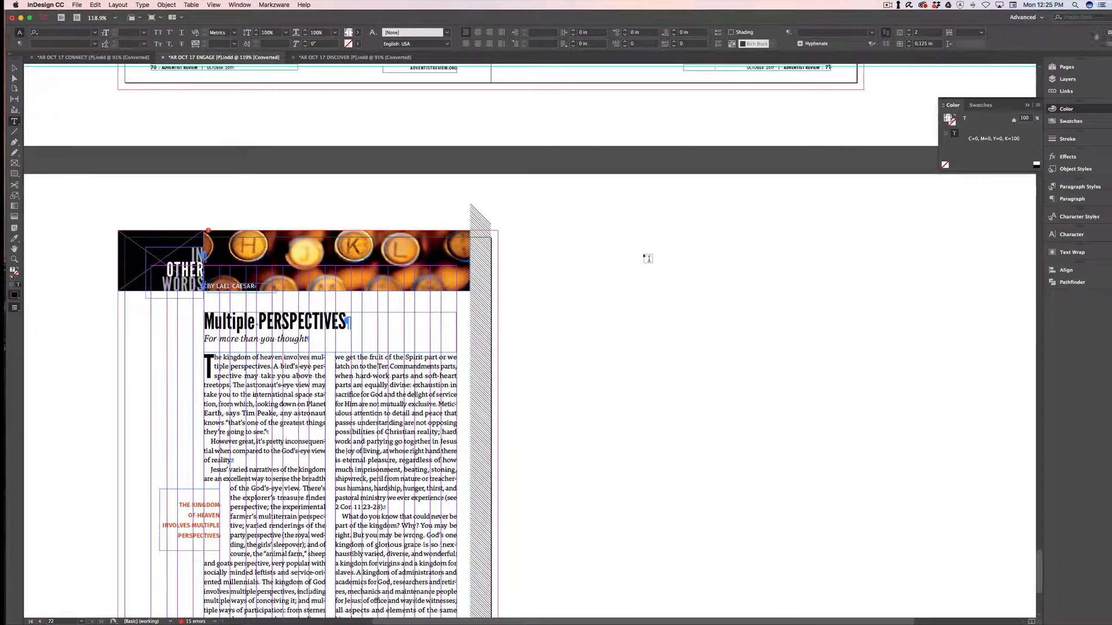
Preview the 1710 issue's table of contents from the site manager and look through its article sections and the Editorials & Columns list.
key("ctrl+Right")
left_click(29, 299)
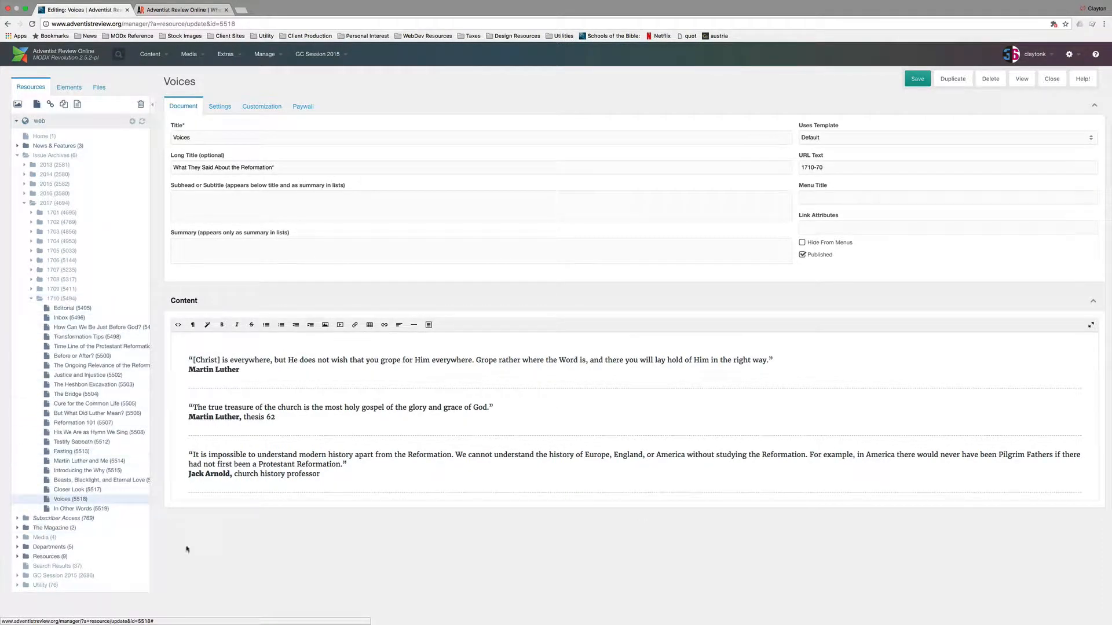
right_click(61, 300)
left_click(80, 423)
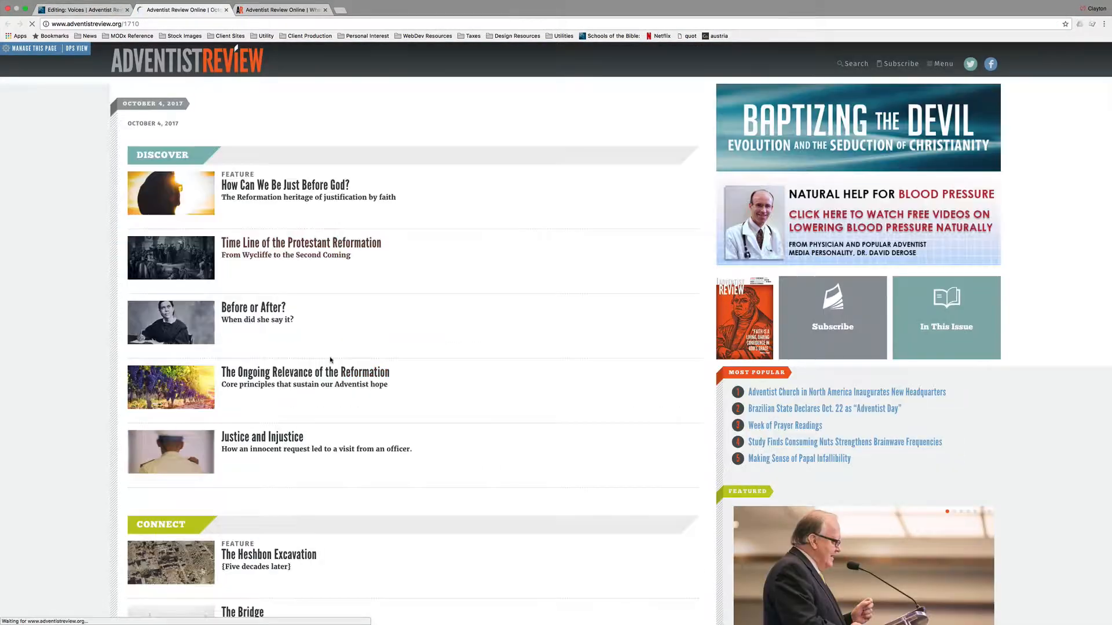
scroll(331, 360, "down", 1)
scroll(330, 360, "down", 8)
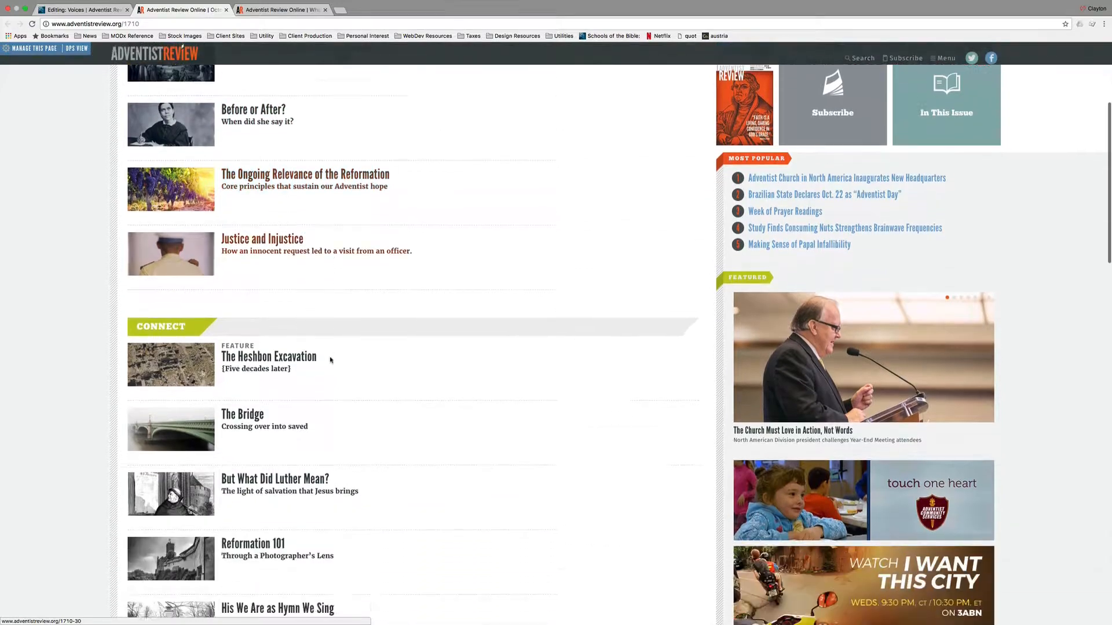
scroll(330, 360, "down", 9)
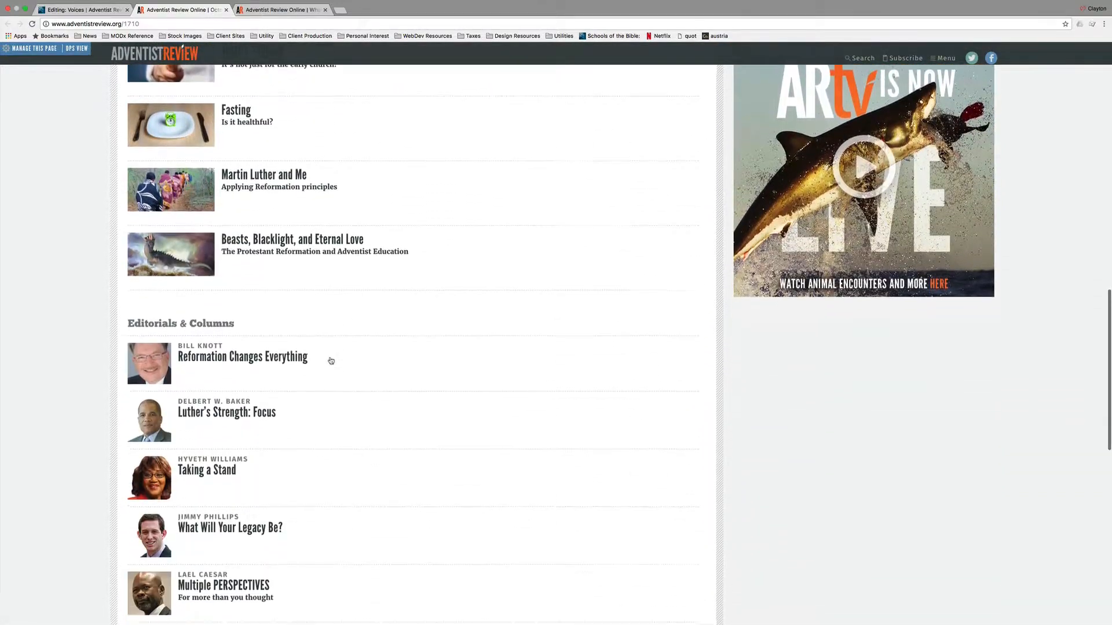
scroll(330, 360, "up", 5)
scroll(330, 360, "up", 15)
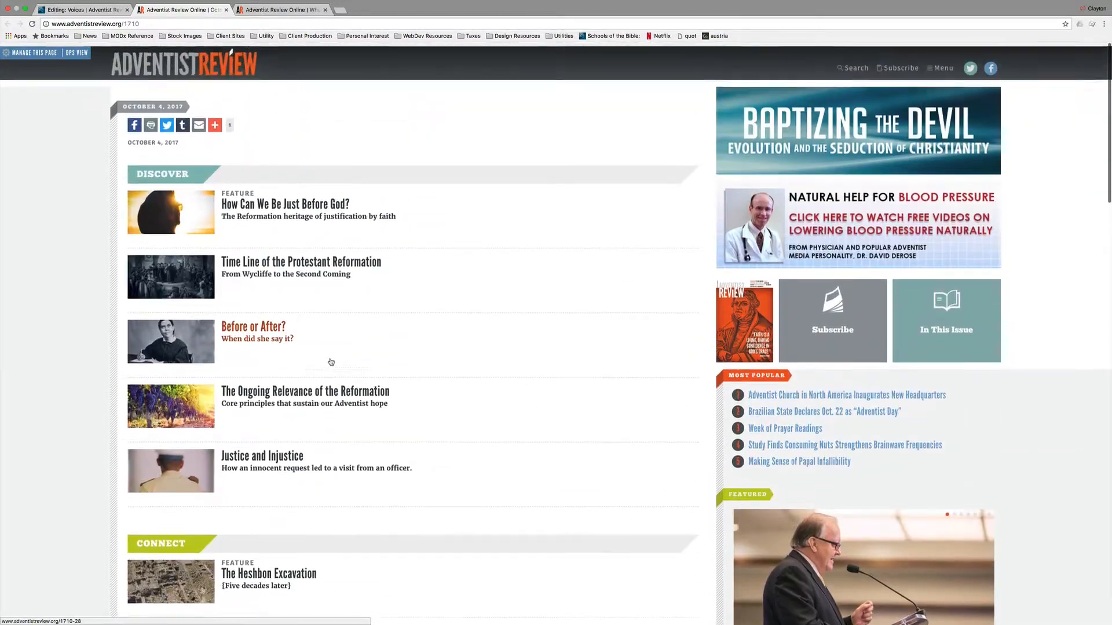
Open the 1710 issue resource for editing and bring up its Issue Specific Customizations.
left_click(92, 13)
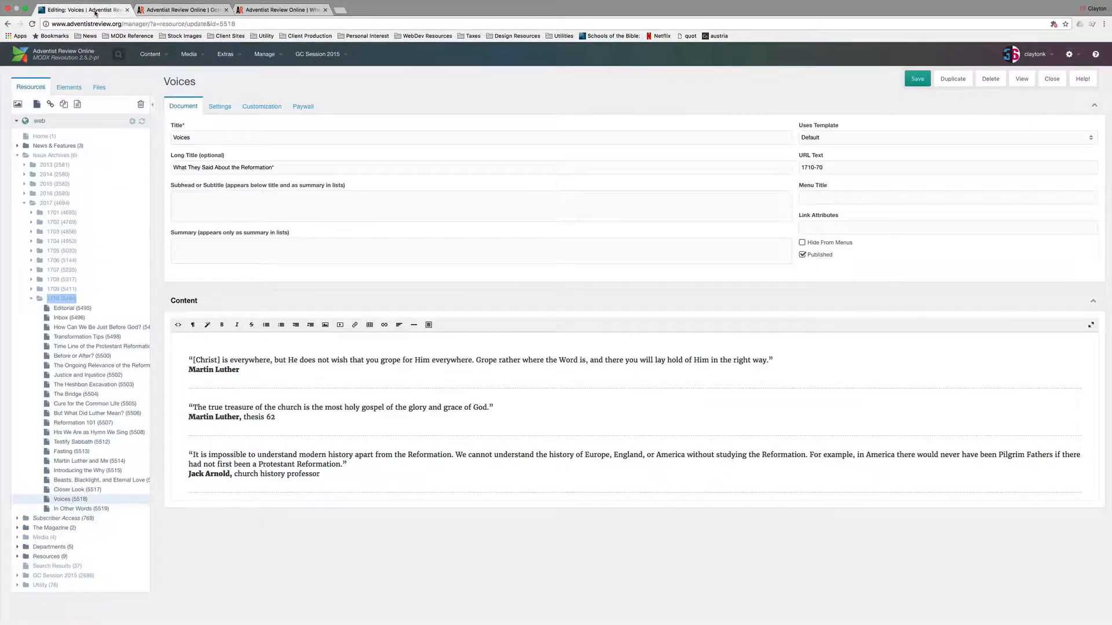
double_click(57, 298)
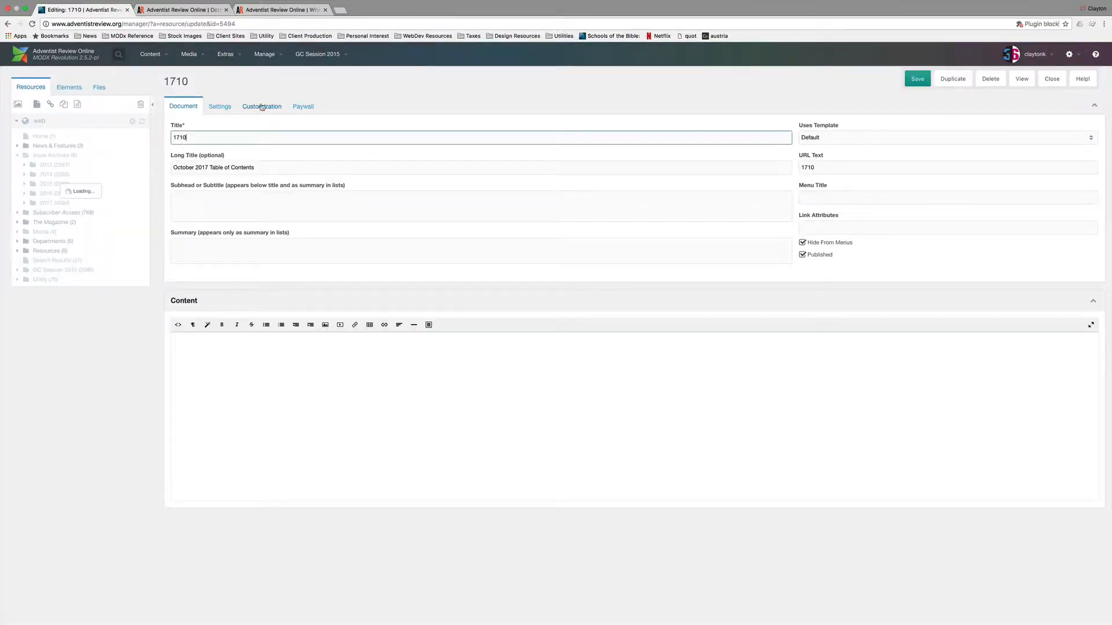
left_click(262, 107)
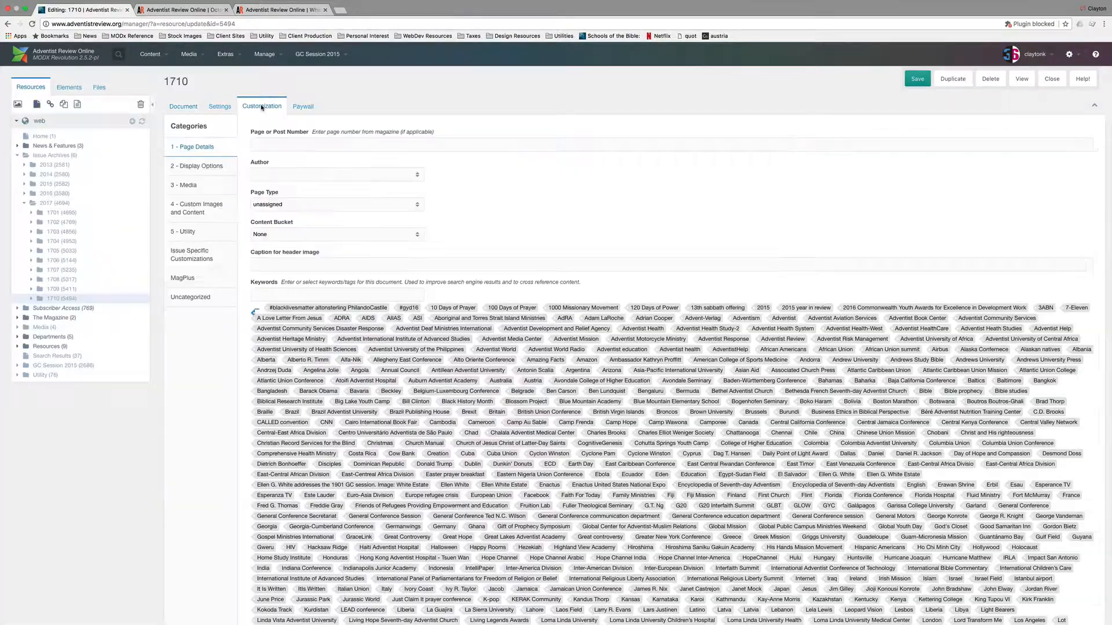
left_click(197, 261)
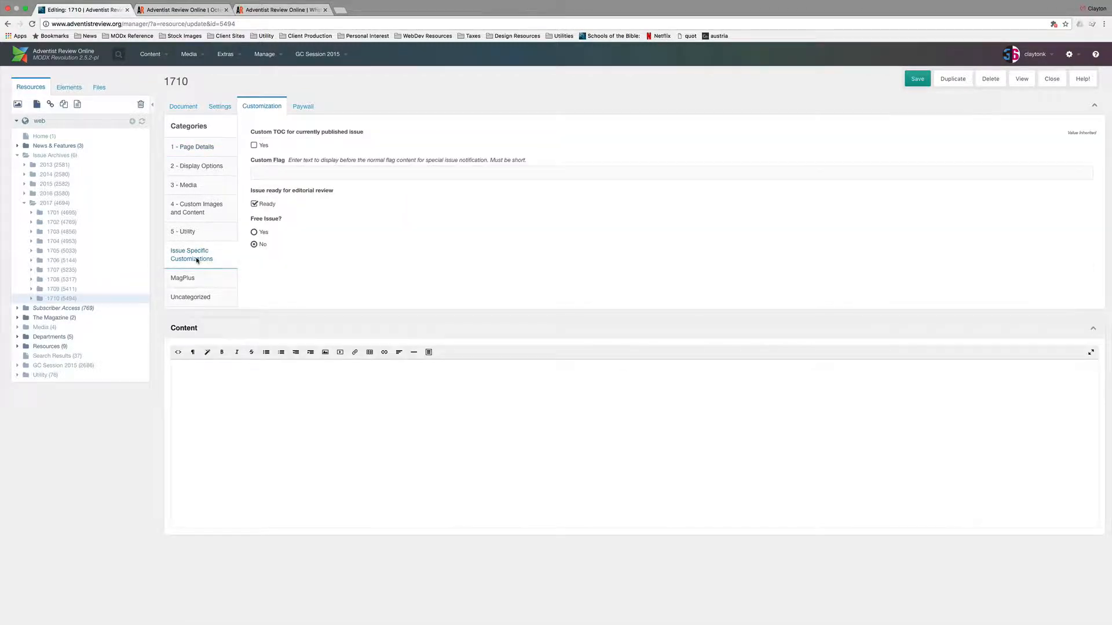